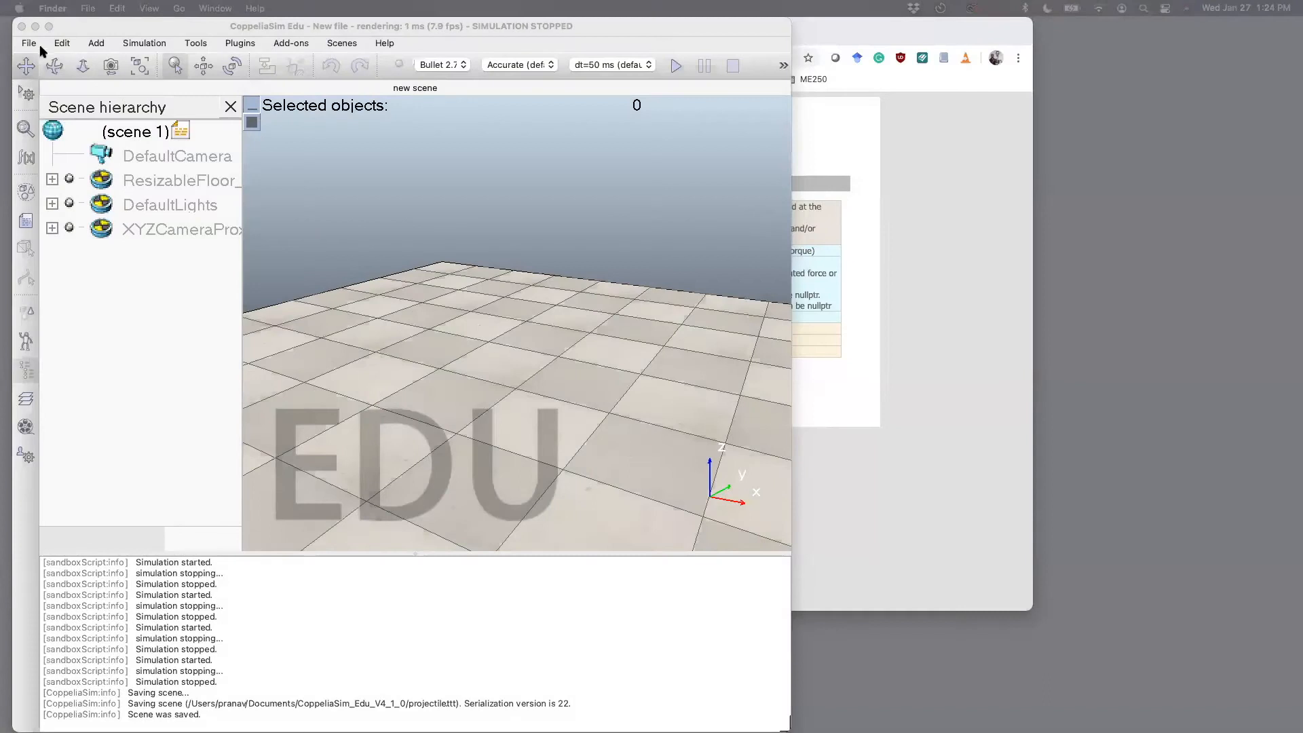
- Open the existing scene file projectile.ttt from the CoppeliaSim_Edu_V4_1_0 folder
left_click(45, 72)
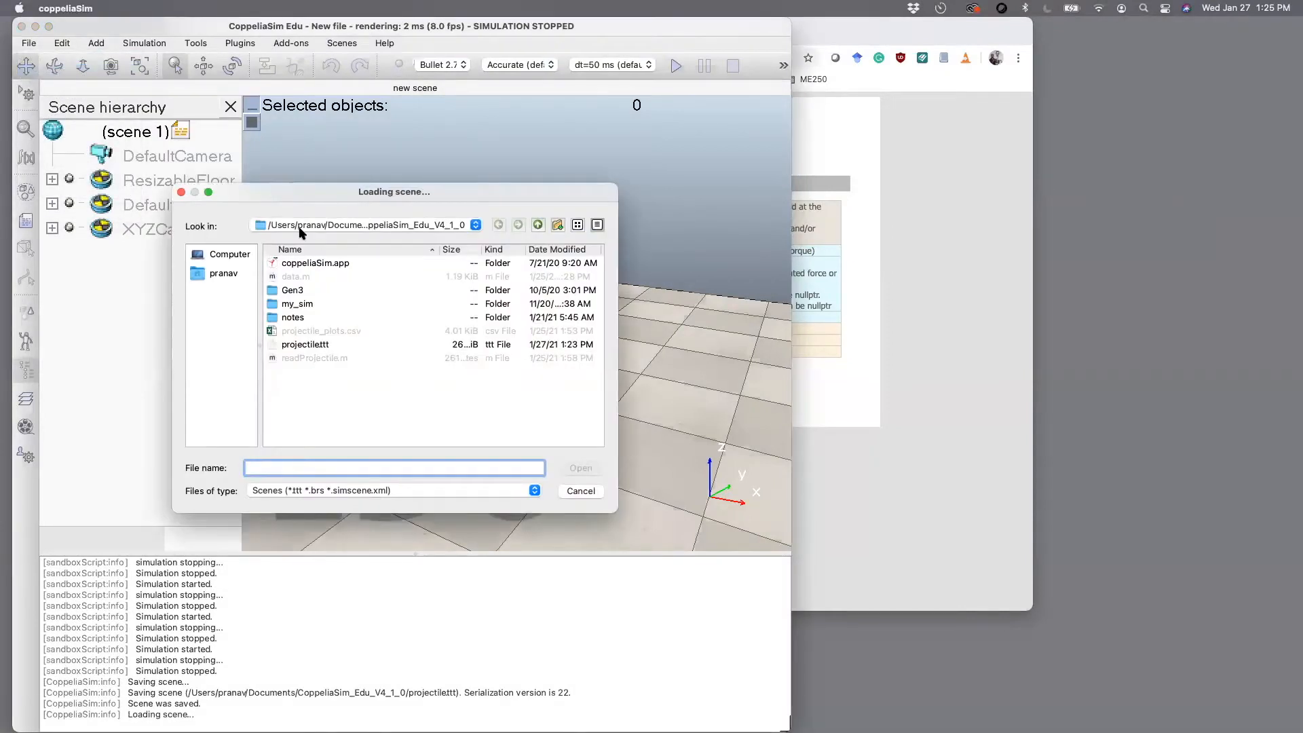
left_click(303, 345)
double_click(303, 346)
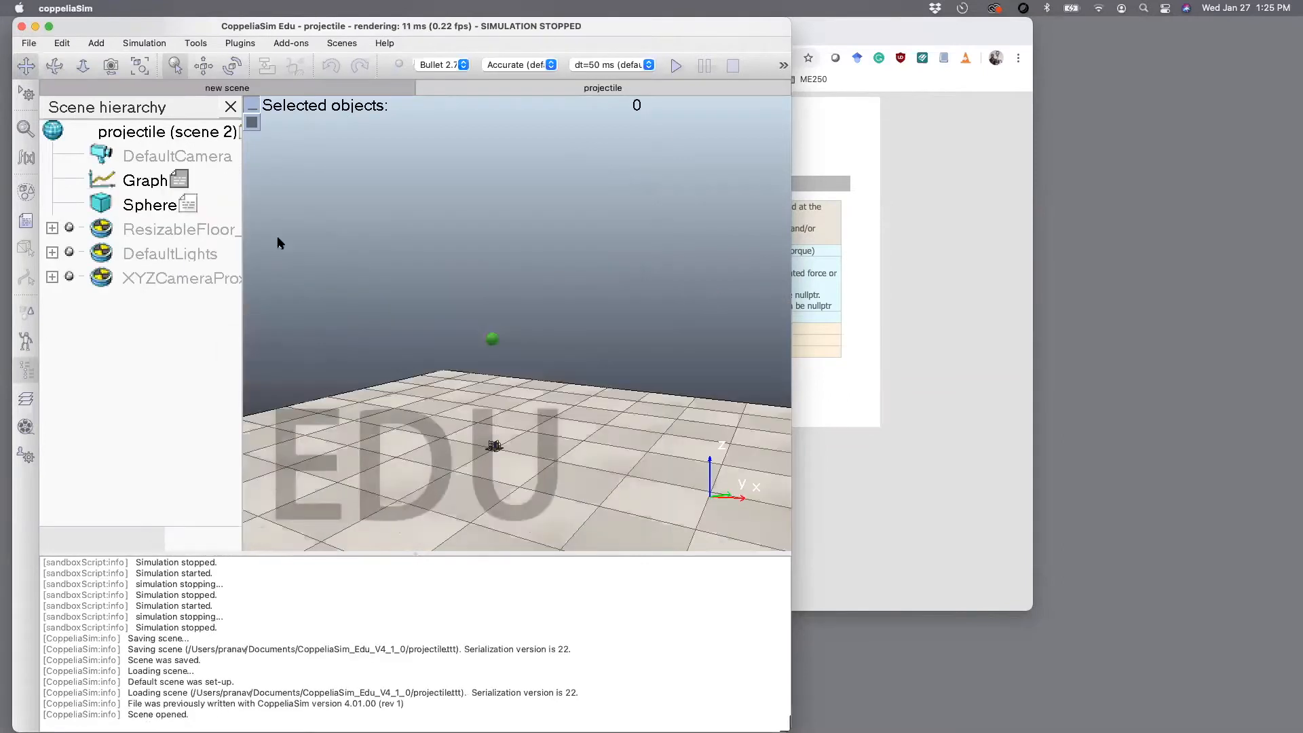
- Save the projectile scene under its existing file name
left_click(30, 43)
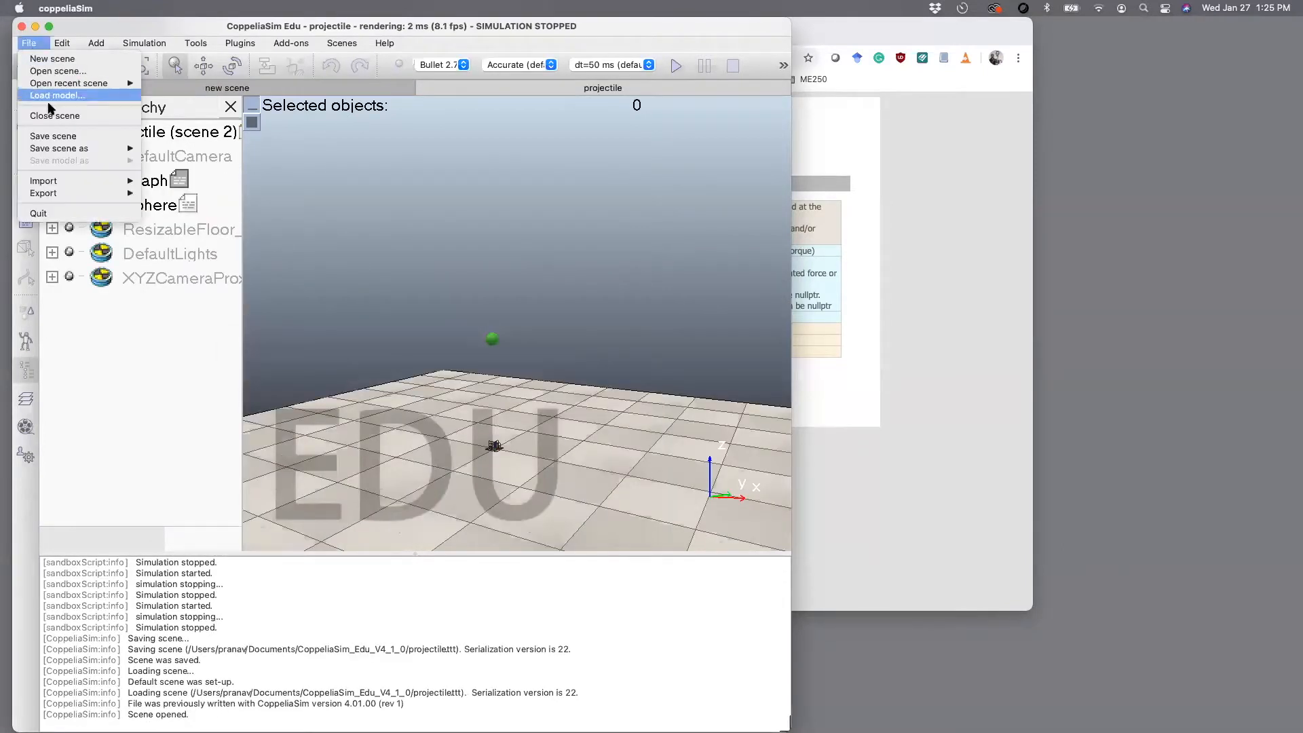
mouse_move(58, 151)
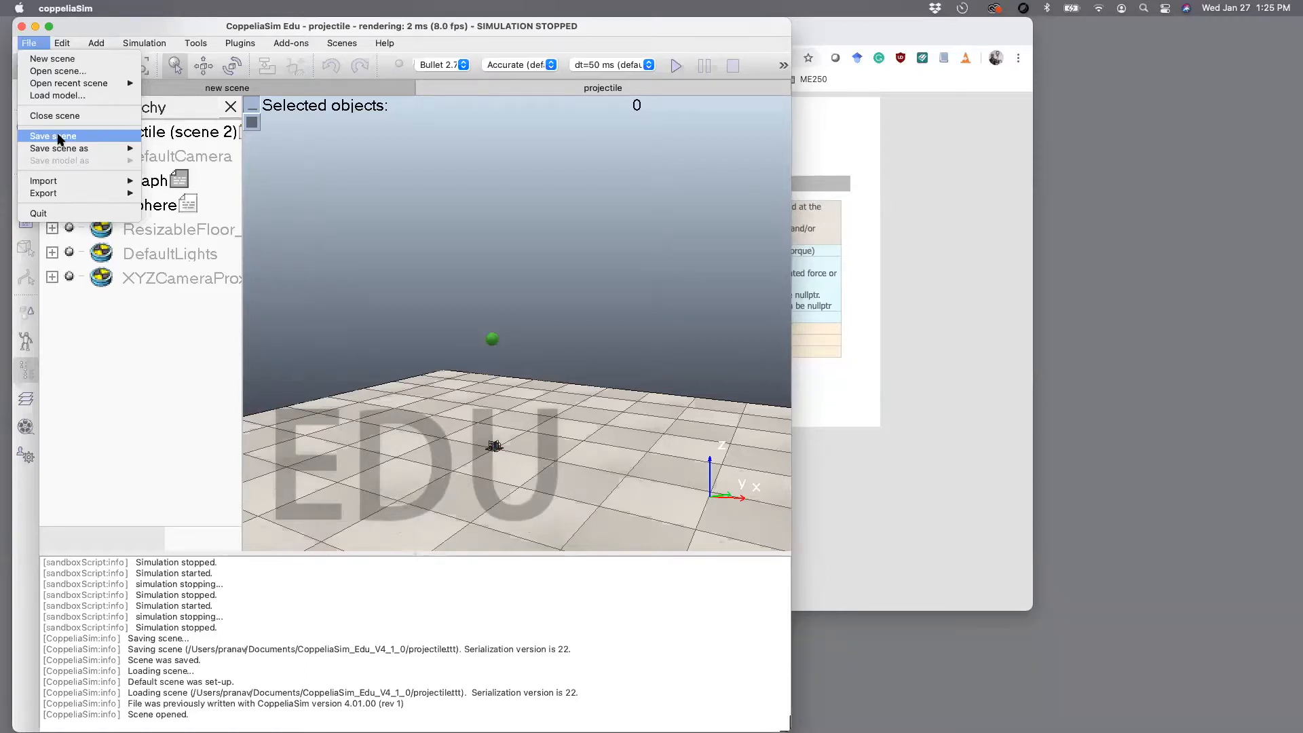
left_click(58, 136)
left_click(29, 43)
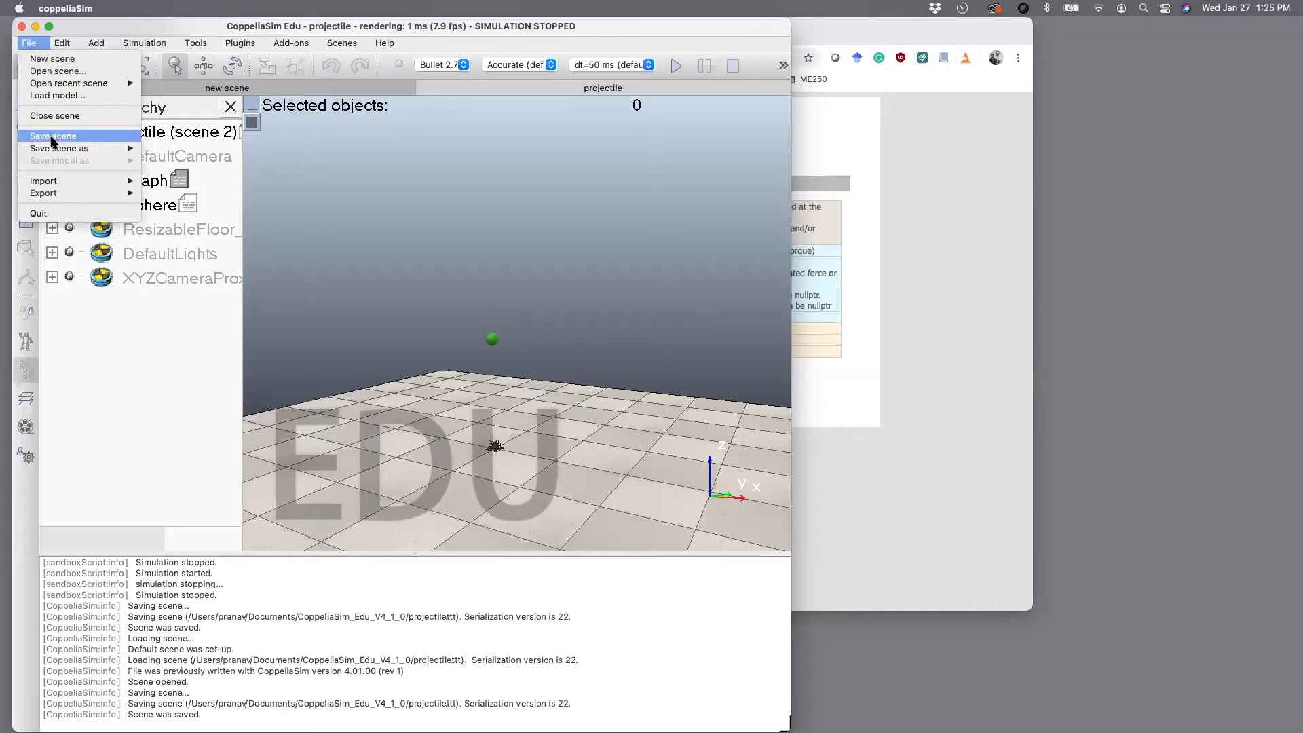
left_click(427, 185)
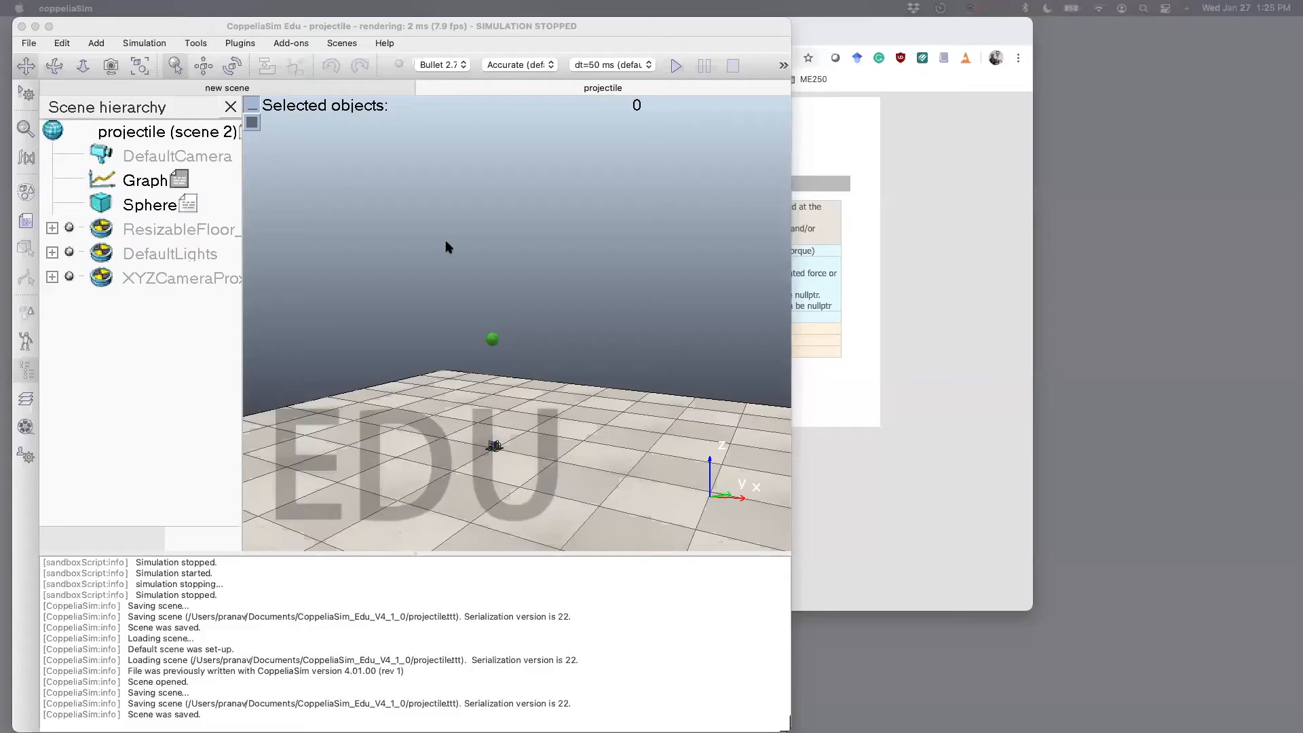
- Close the projectile scene to return to the empty new scene, and widen the application window
left_click(29, 44)
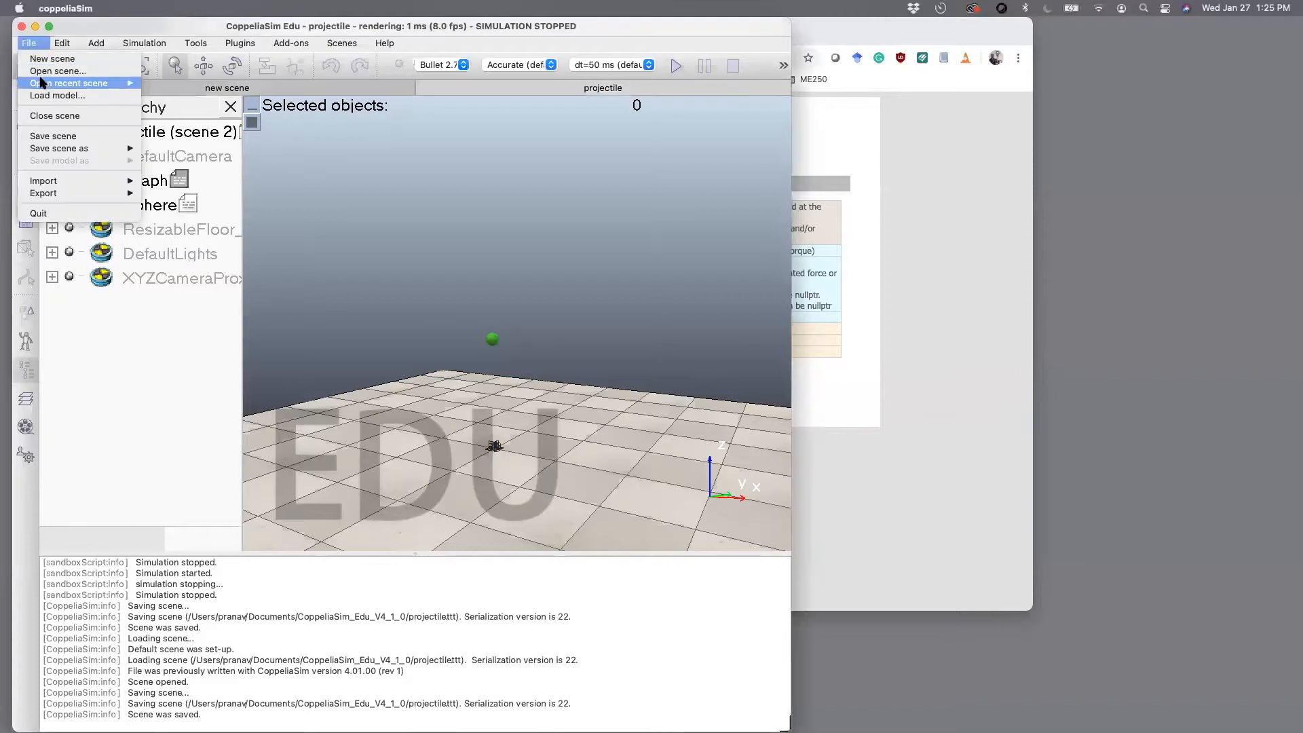
left_click(42, 115)
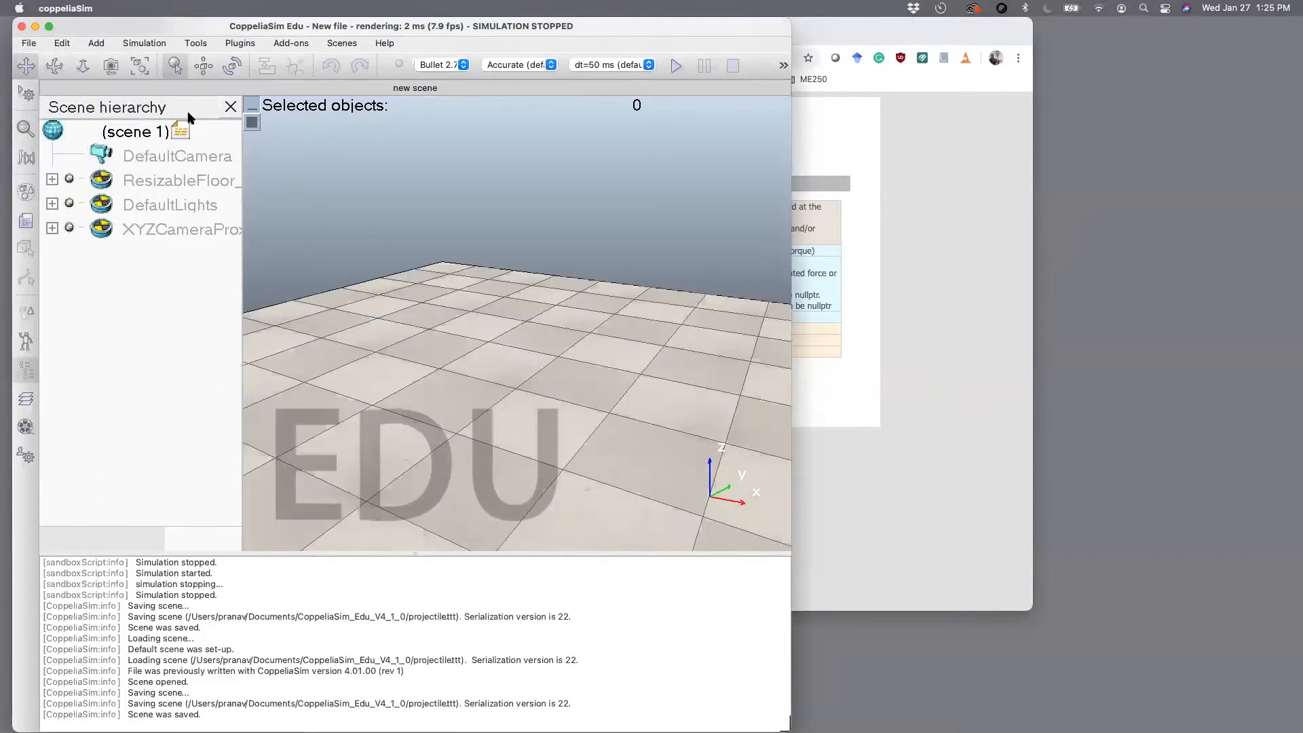
left_click_drag(789, 725, 1299, 725)
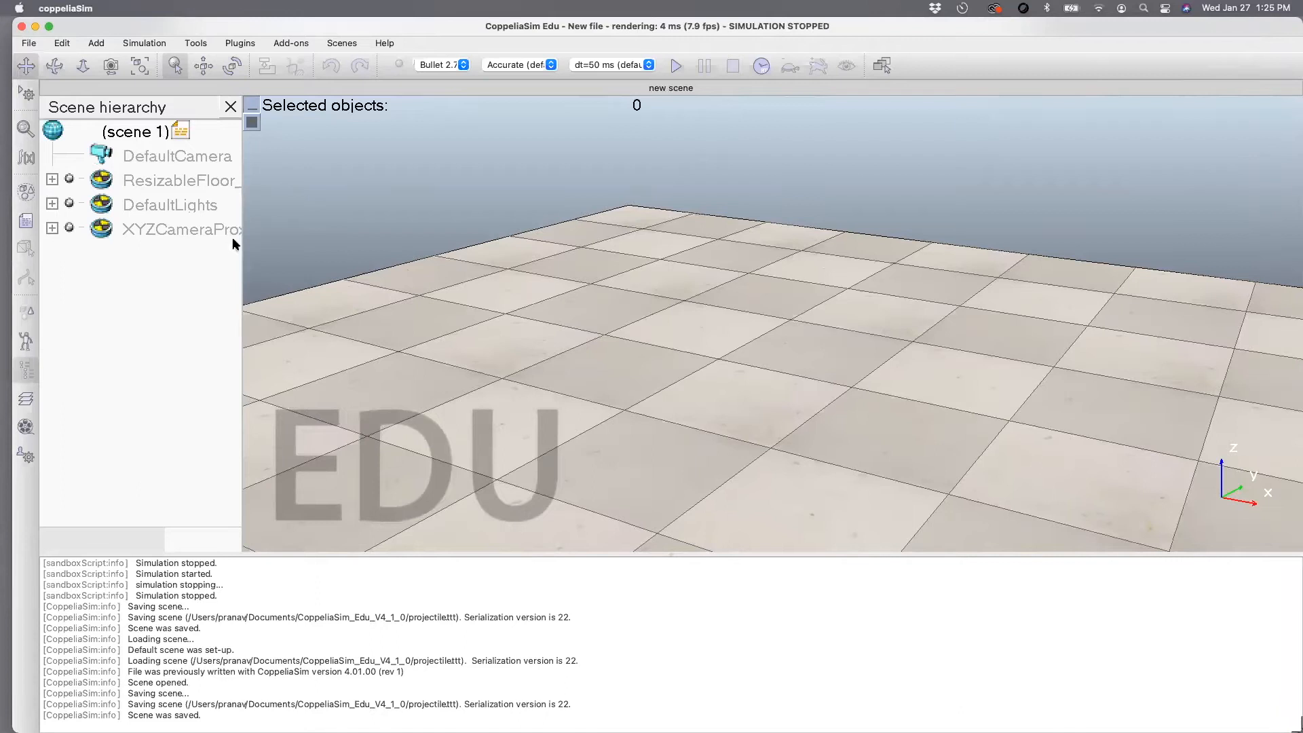
- Add a primitive cuboid to the scene with a Z-size of 1.5 m, keeping the other default settings
left_click(97, 44)
mouse_move(104, 60)
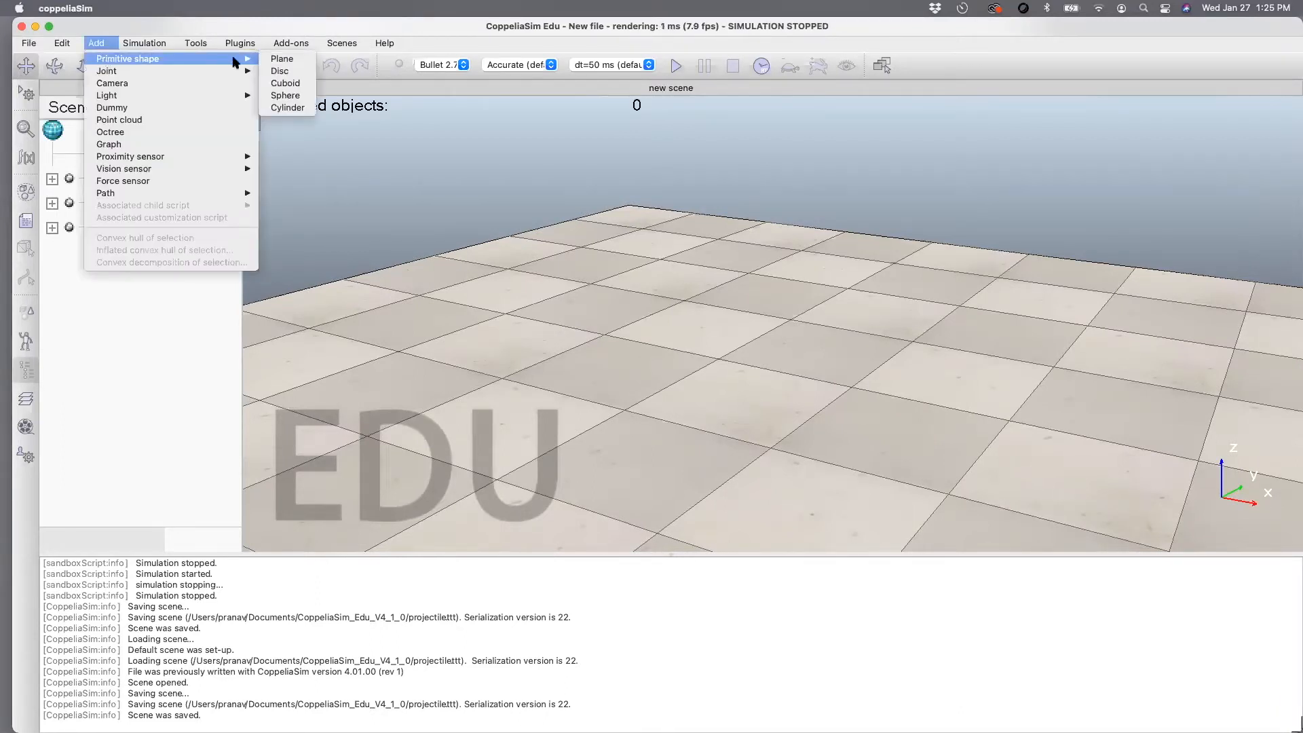
left_click(284, 83)
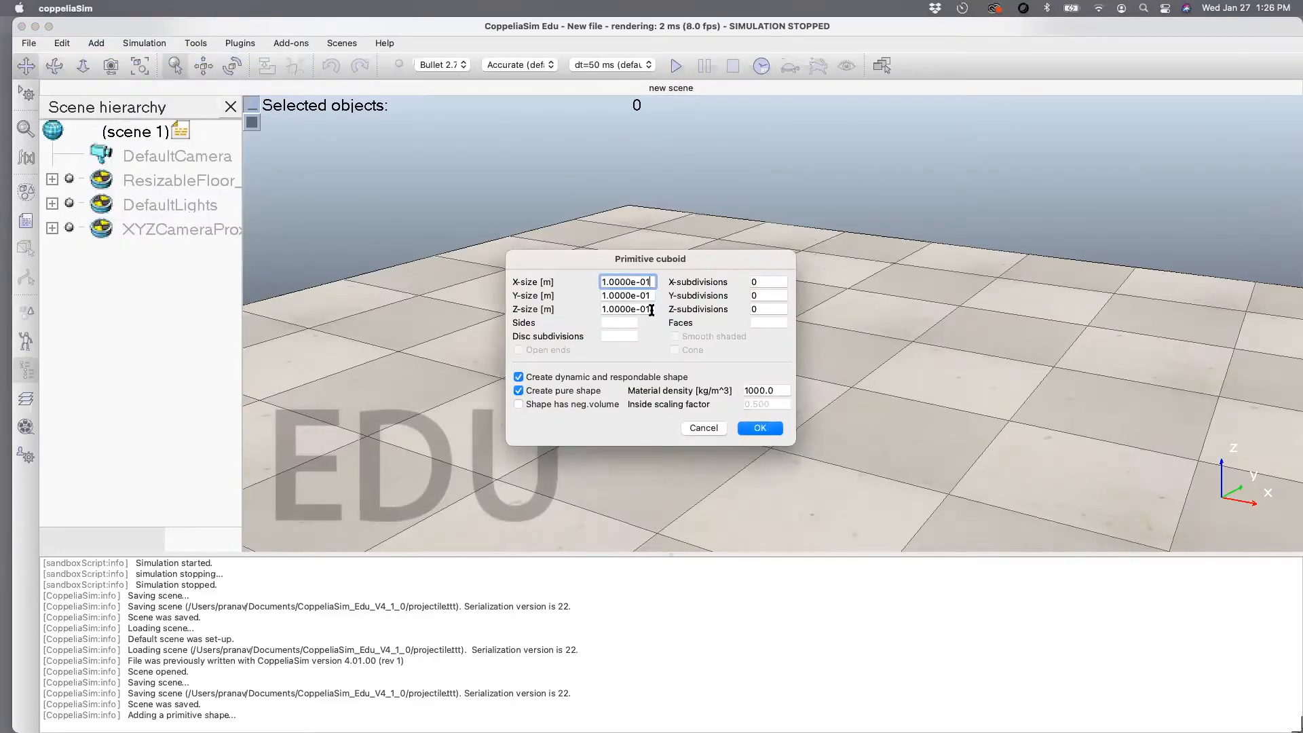
left_click_drag(652, 311, 583, 313)
type("1.5")
key("Return")
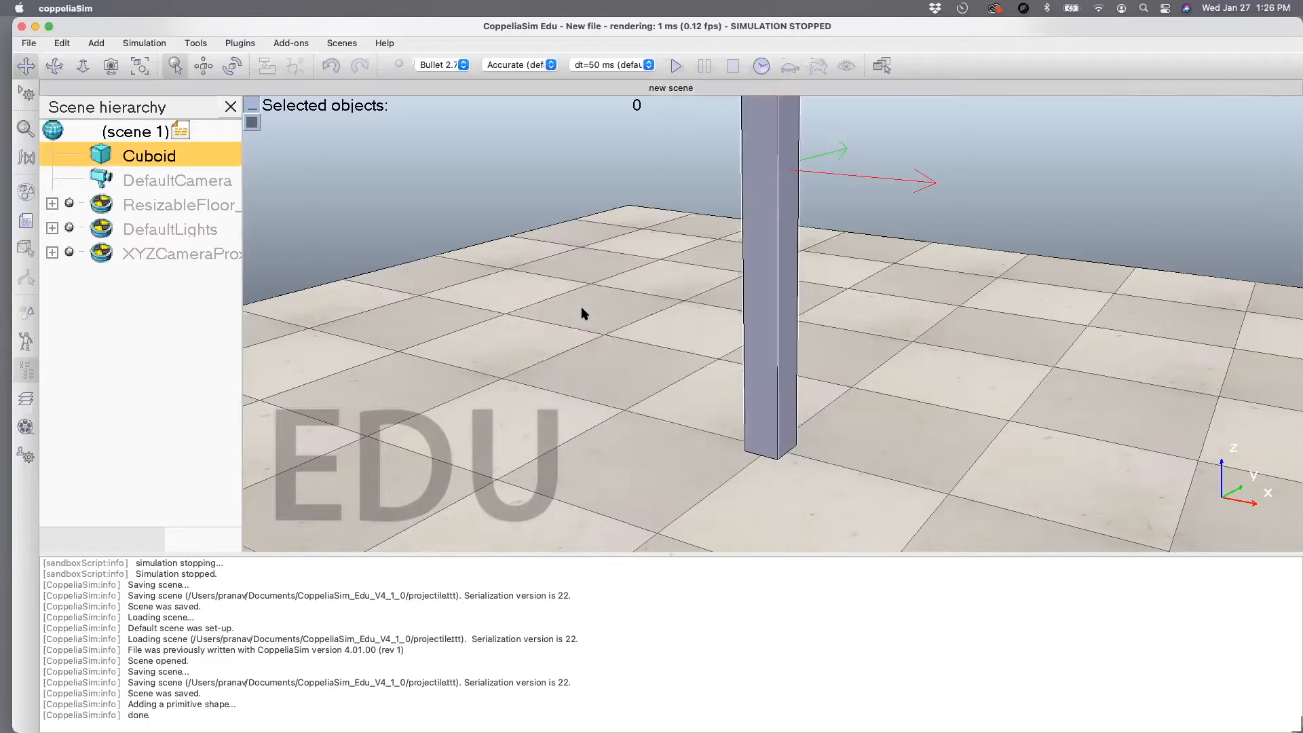
- Rename the cuboid in the scene hierarchy as Stand
scroll(694, 346, "down", 5)
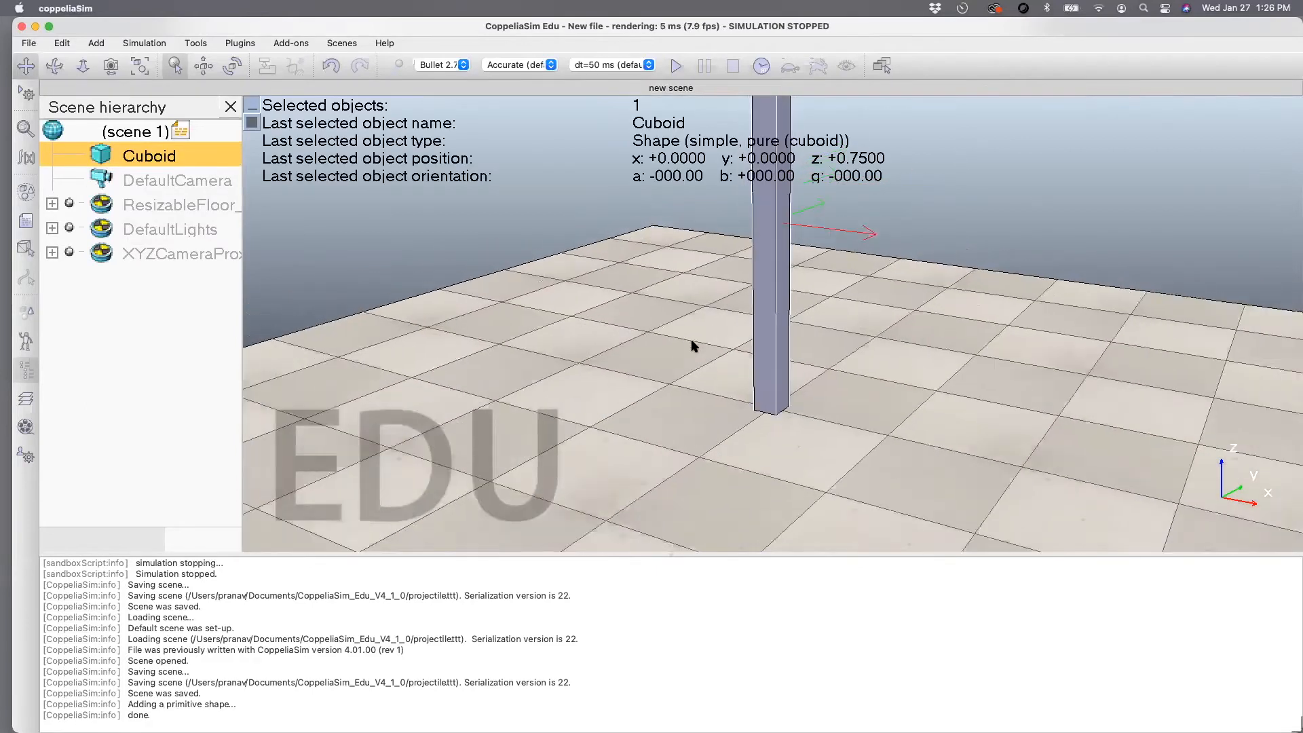
middle_click_drag(695, 349, 677, 370)
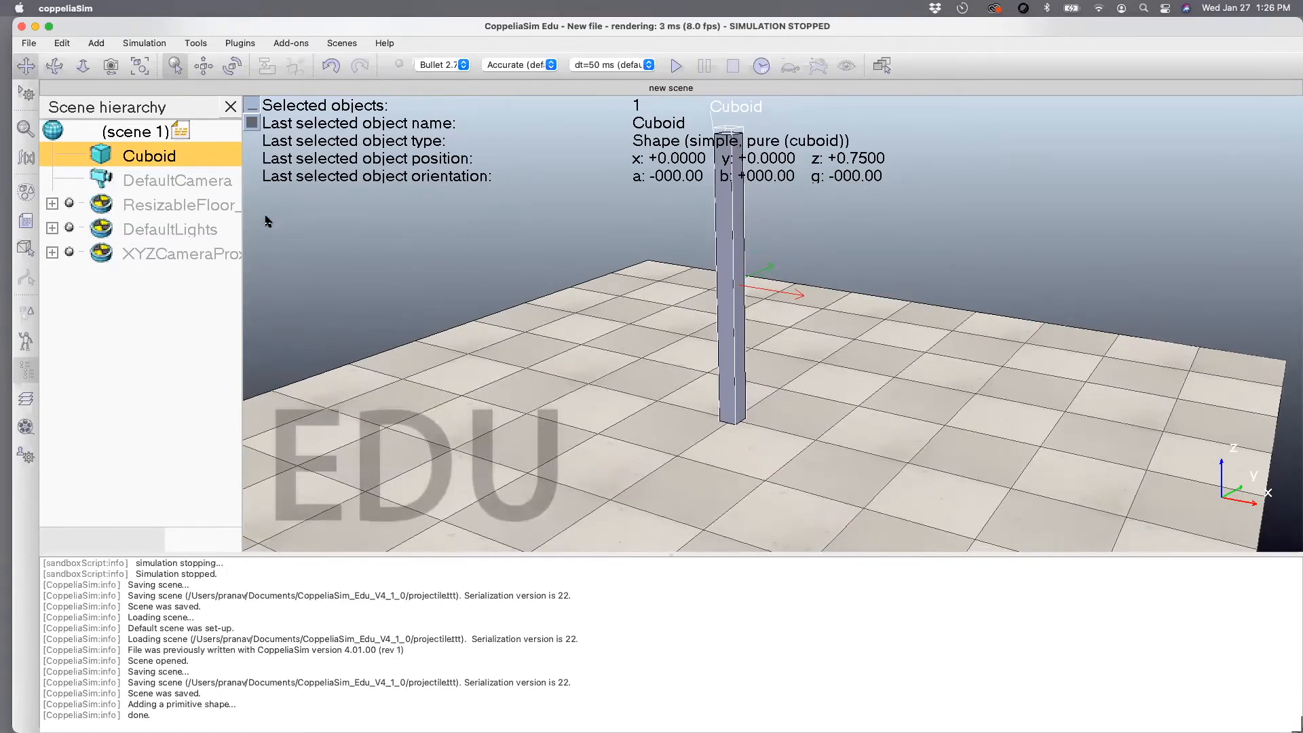
double_click(162, 158)
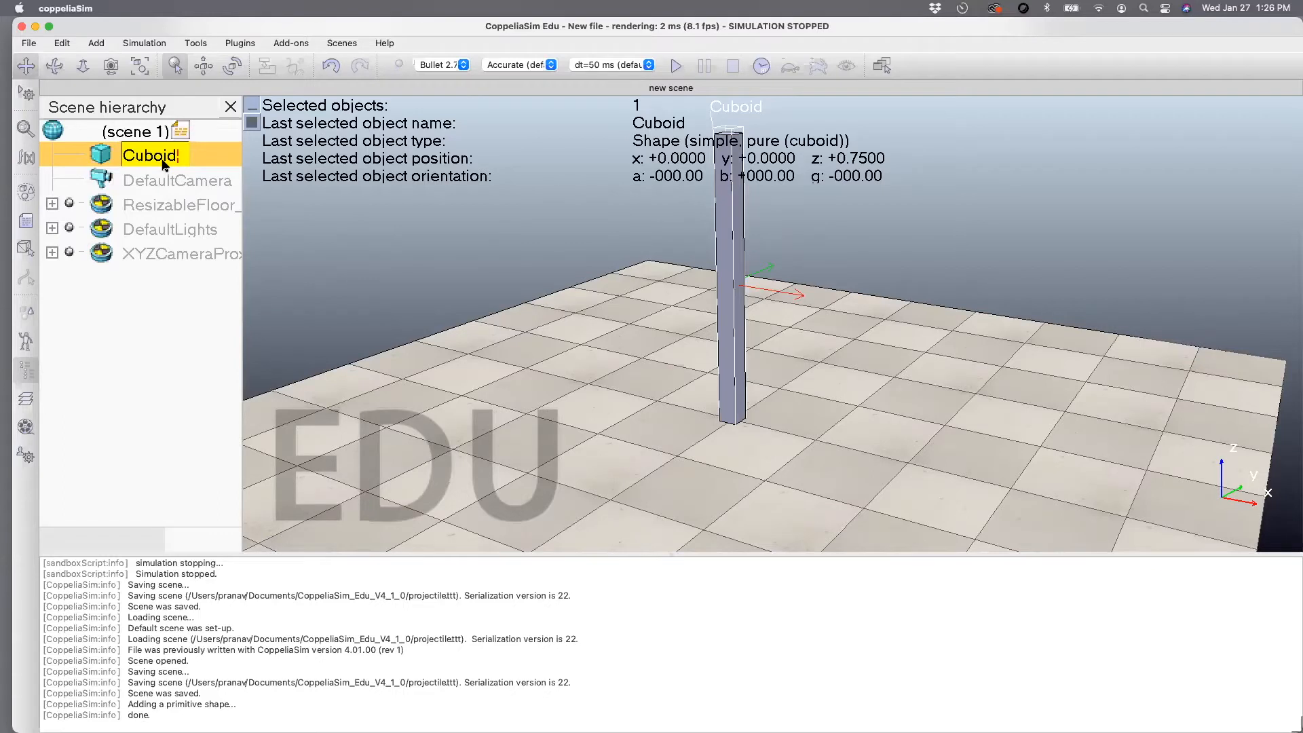
key("BackSpace")
key("BackSpace")
key("BackSpace")
key("BackSpace")
key("BackSpace")
key("BackSpace")
type("Stand")
key("Return")
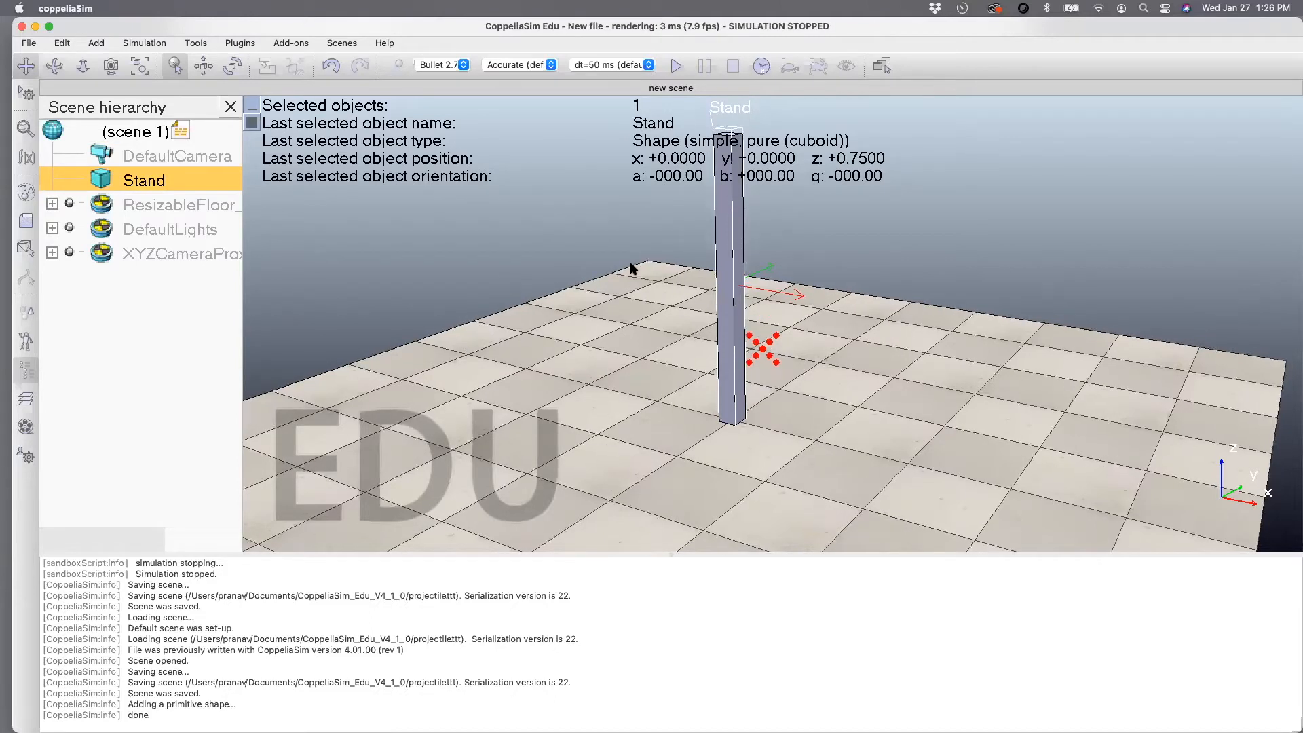
- Add a revolute joint to the scene
left_click(96, 45)
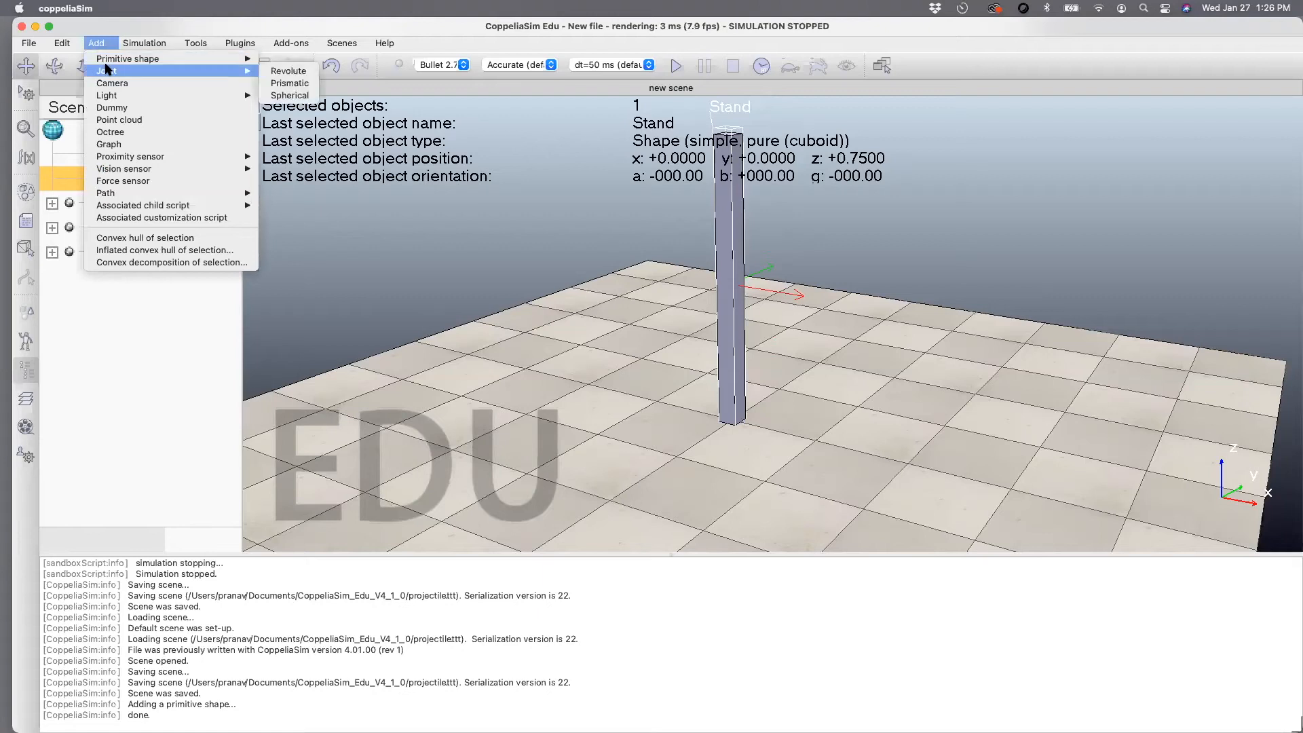
mouse_move(207, 71)
left_click(276, 72)
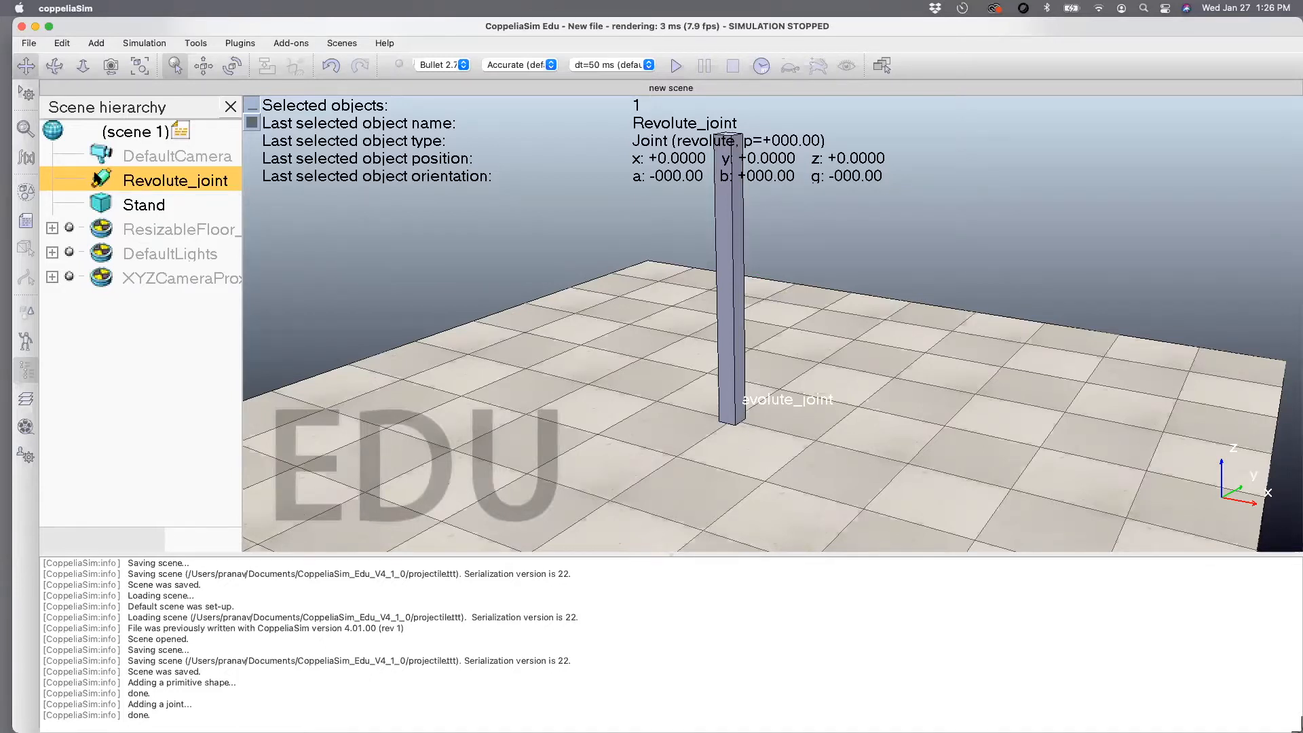
double_click(98, 174)
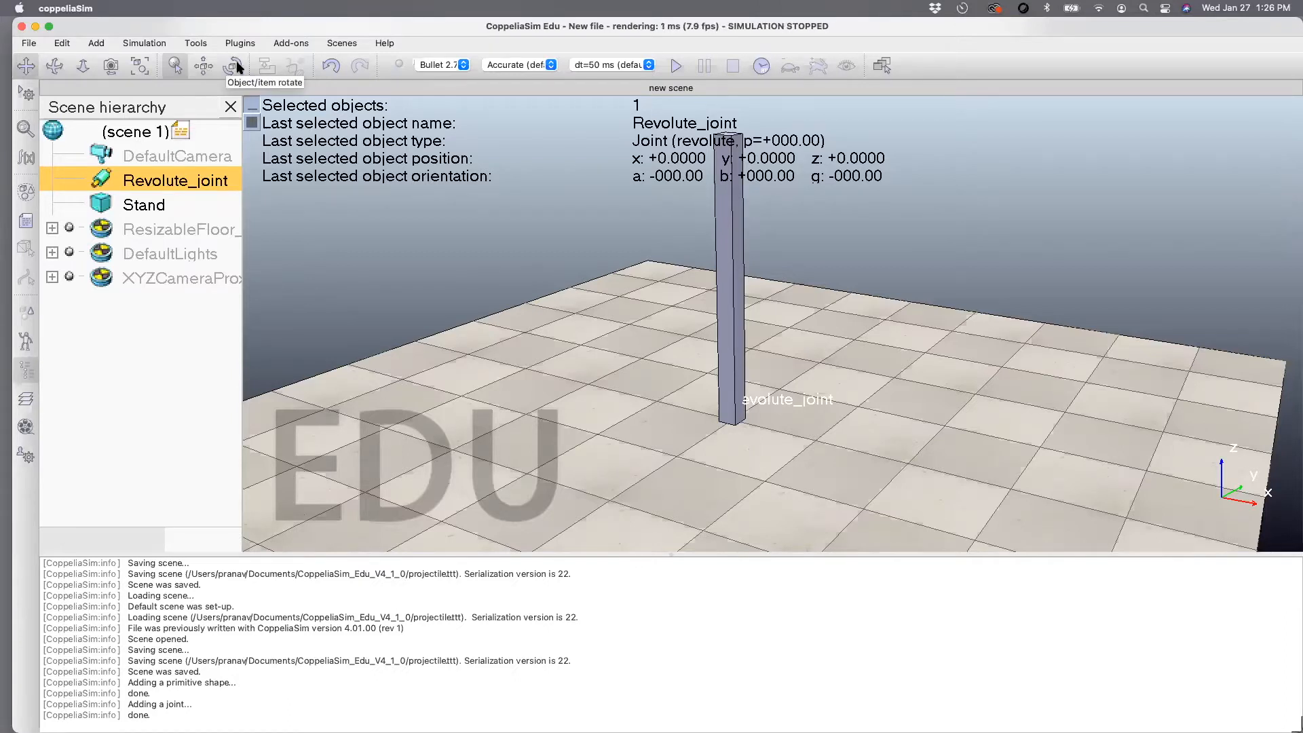
- Set the revolute joint's Z-coordinate to 1.5 m relative to the world, placing it at the top of the stand
left_click(203, 66)
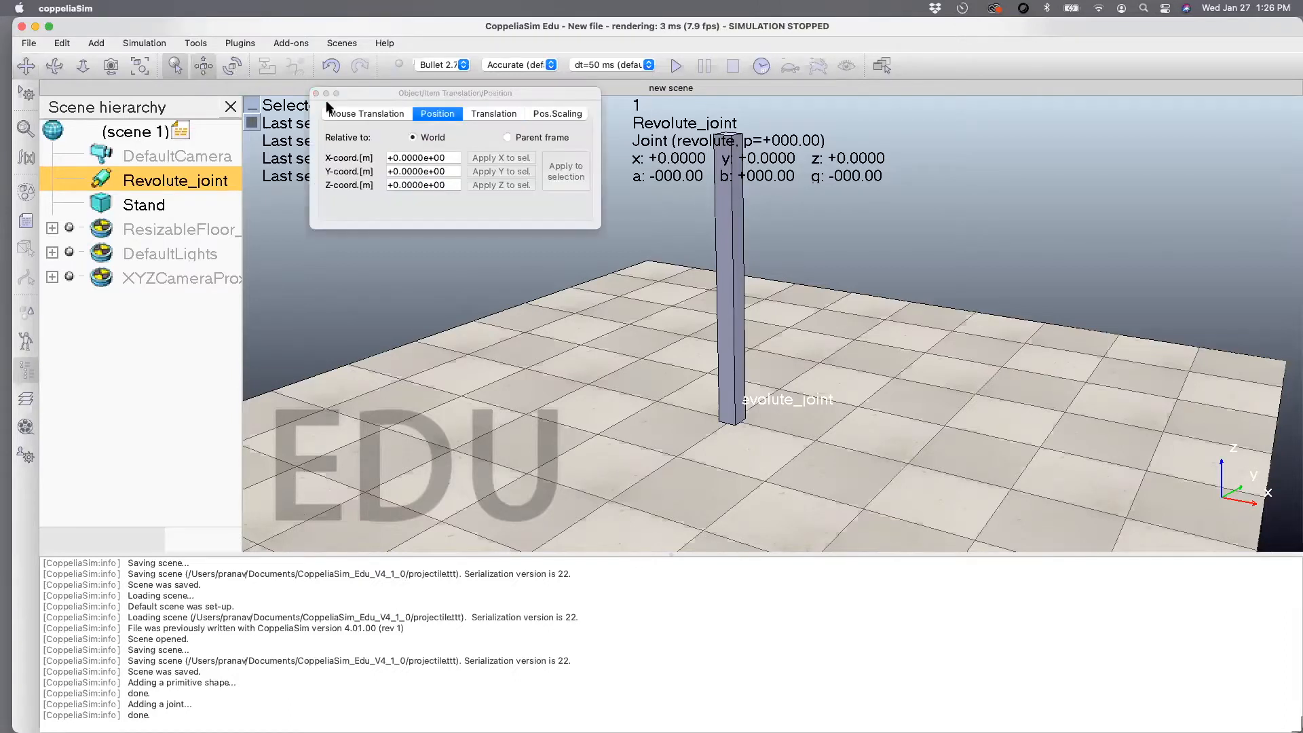
left_click_drag(363, 95, 392, 129)
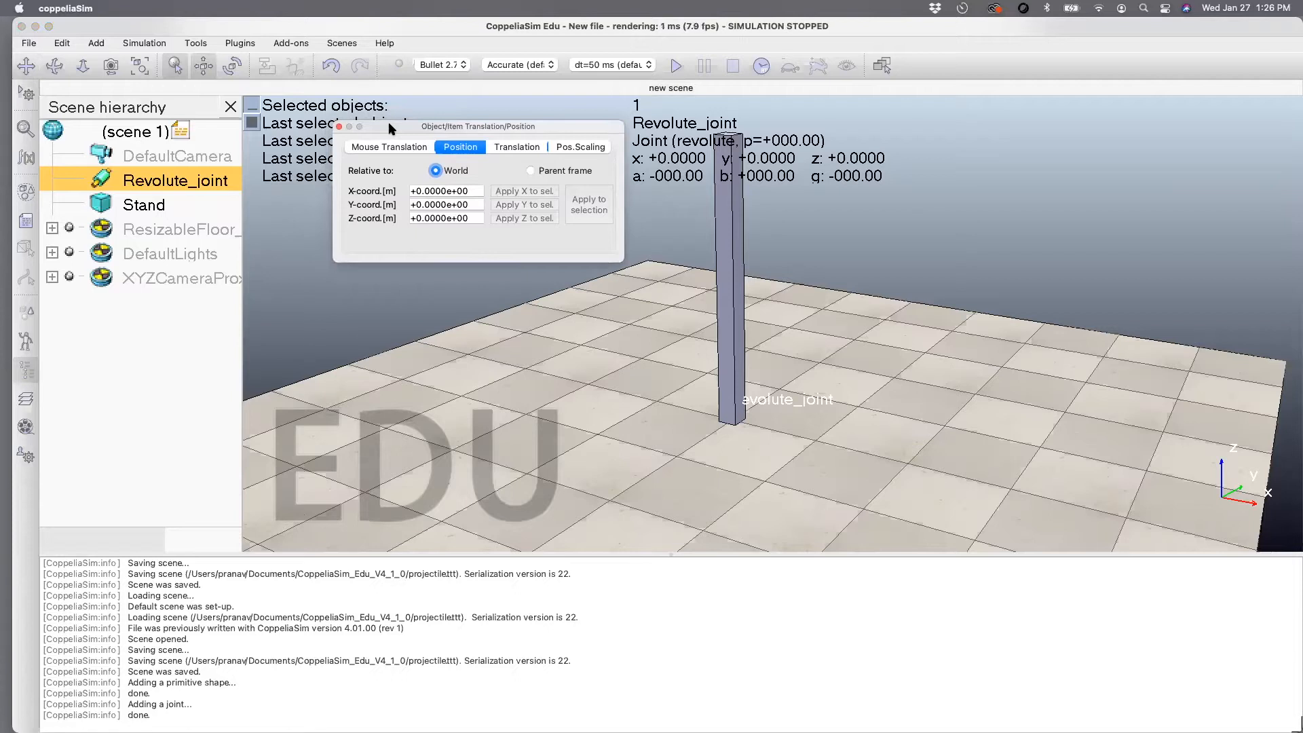
left_click(389, 148)
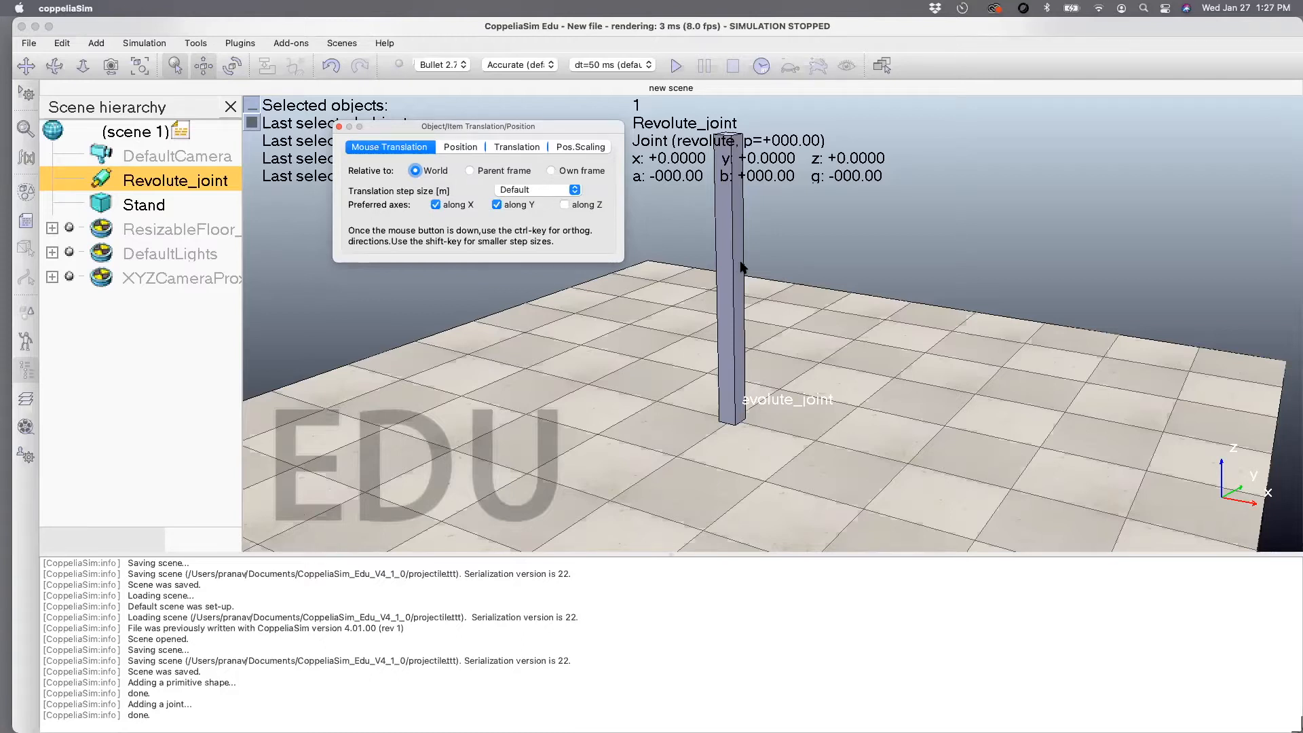
left_click(458, 148)
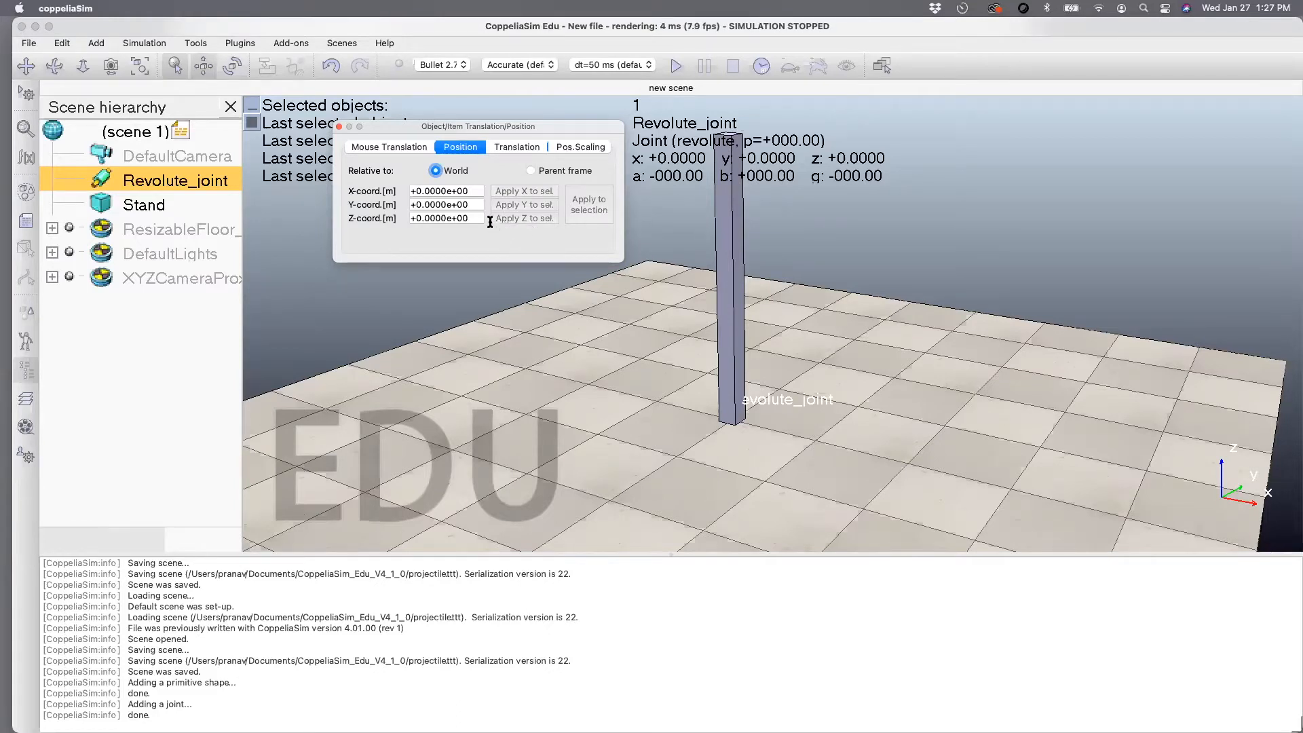
left_click_drag(473, 216, 391, 217)
type("1.5")
key("Return")
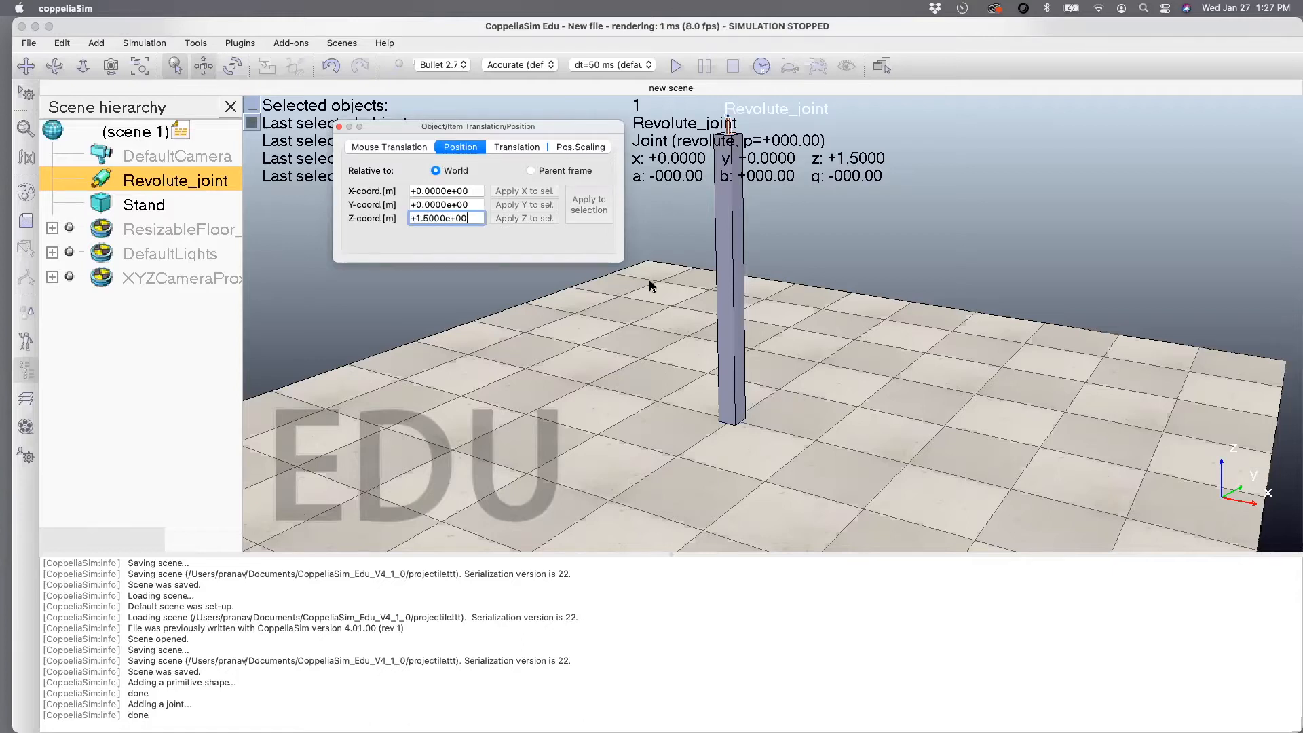
mouse_move(645, 311)
left_mouse_down()
mouse_move(679, 319)
mouse_move(644, 309)
left_mouse_up()
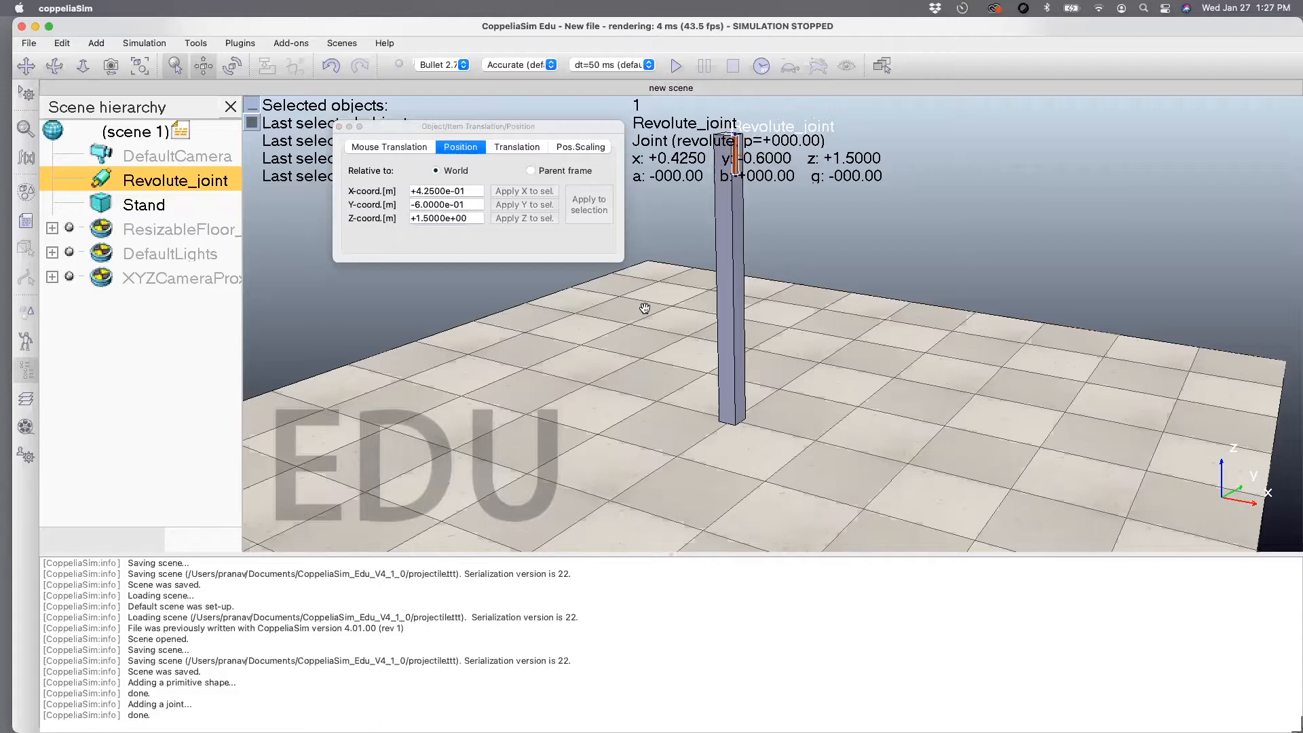
key("super+z")
left_click(339, 126)
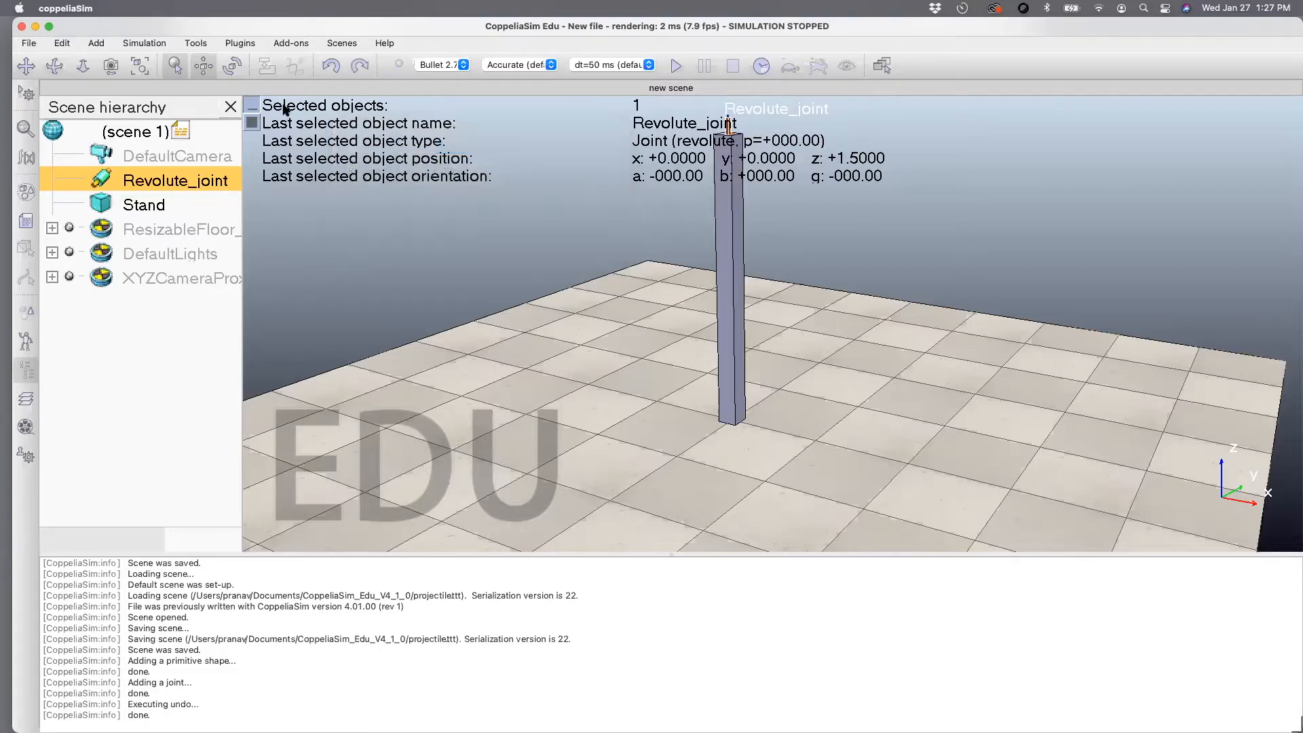
- Set the revolute joint's Beta orientation to 90 degrees relative to the world
left_click(54, 65)
mouse_move(491, 284)
left_mouse_down()
mouse_move(482, 316)
mouse_move(480, 270)
left_mouse_up()
scroll(674, 321, "up", 3)
left_click(27, 65)
left_click_drag(541, 343, 536, 355)
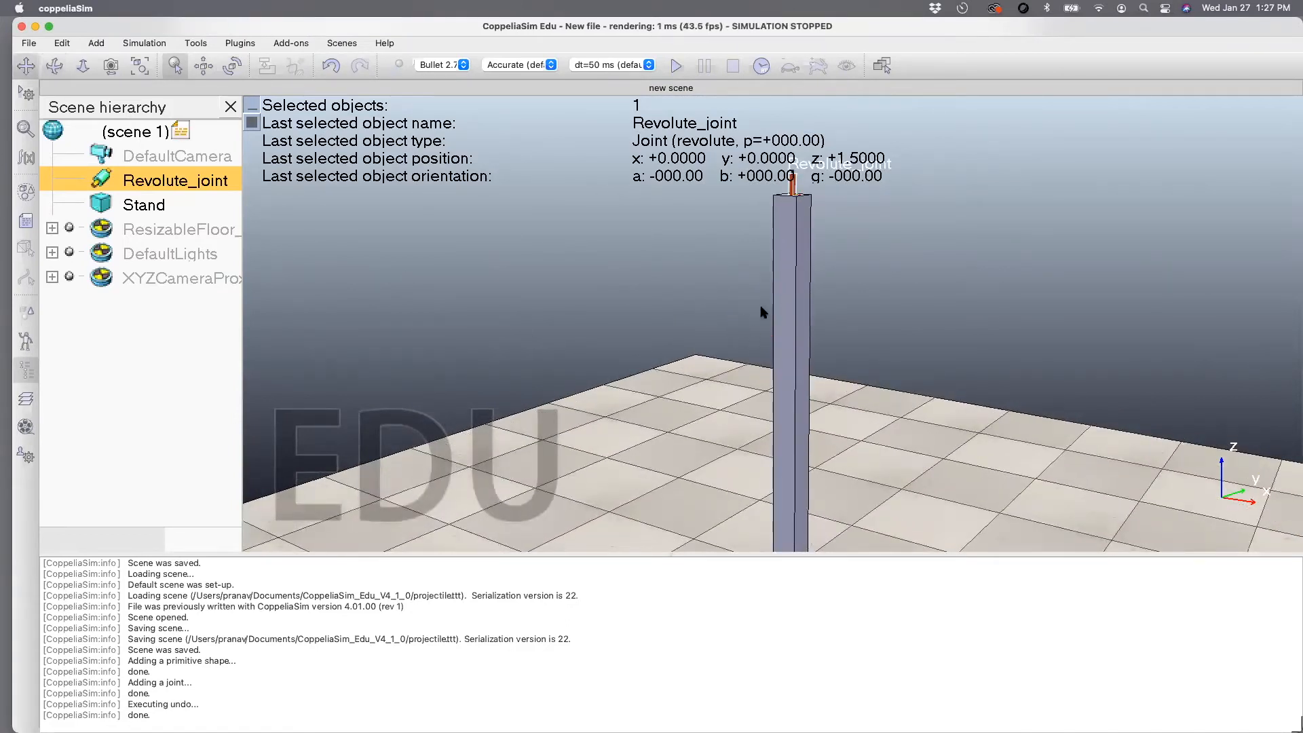
left_click_drag(762, 312, 697, 374)
scroll(698, 374, "up", 3)
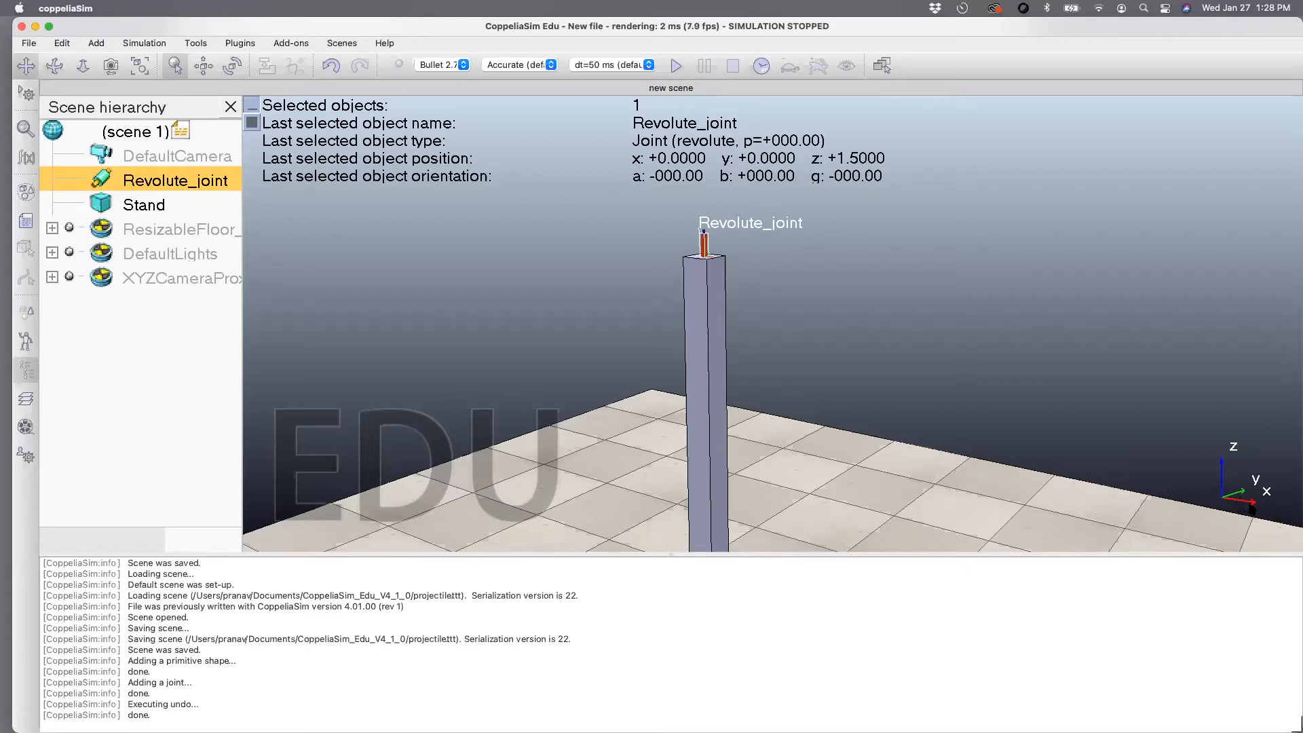
left_click(233, 66)
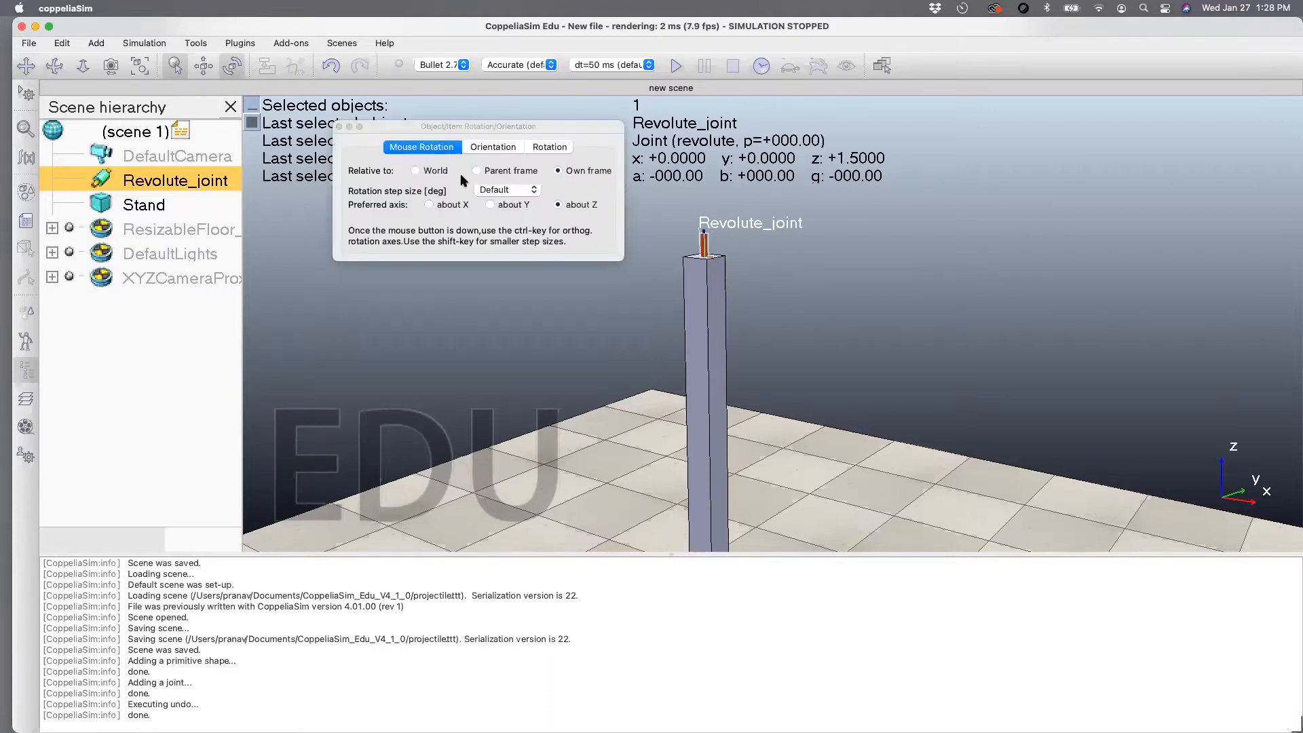
left_click(416, 170)
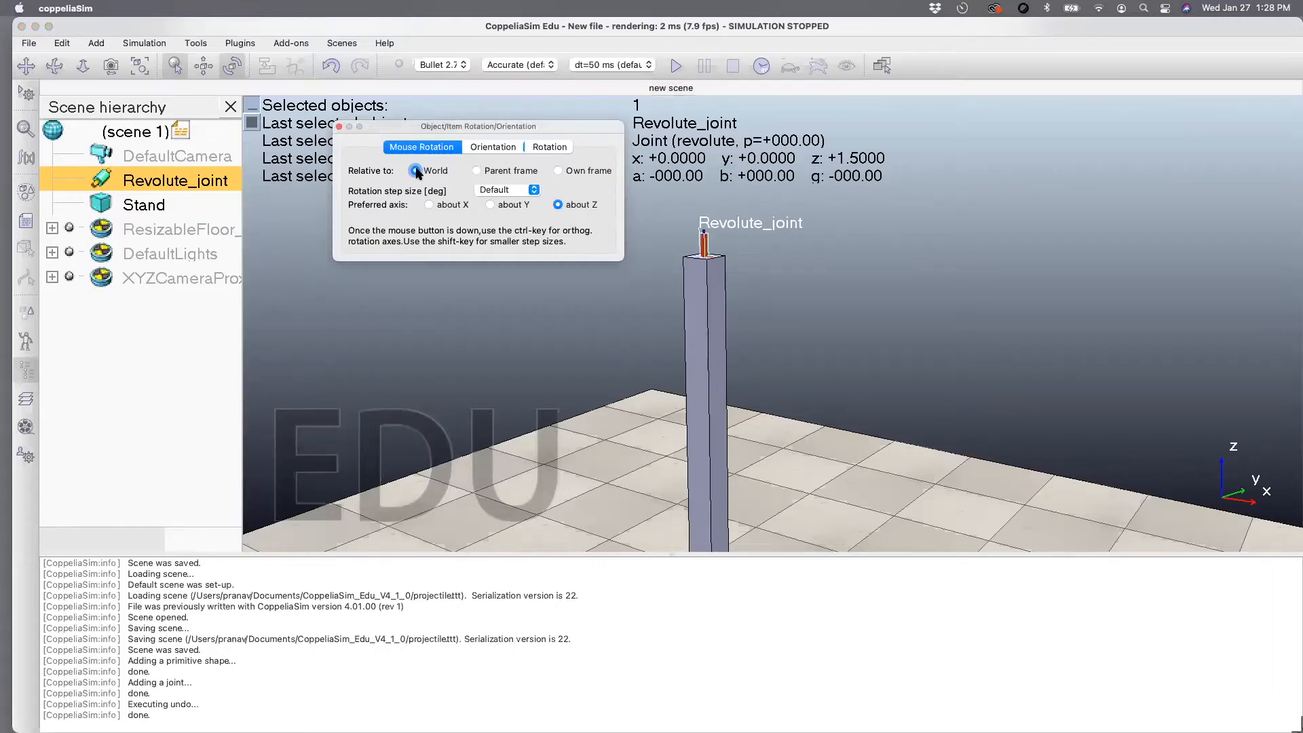
left_click(500, 148)
triple_click(448, 204)
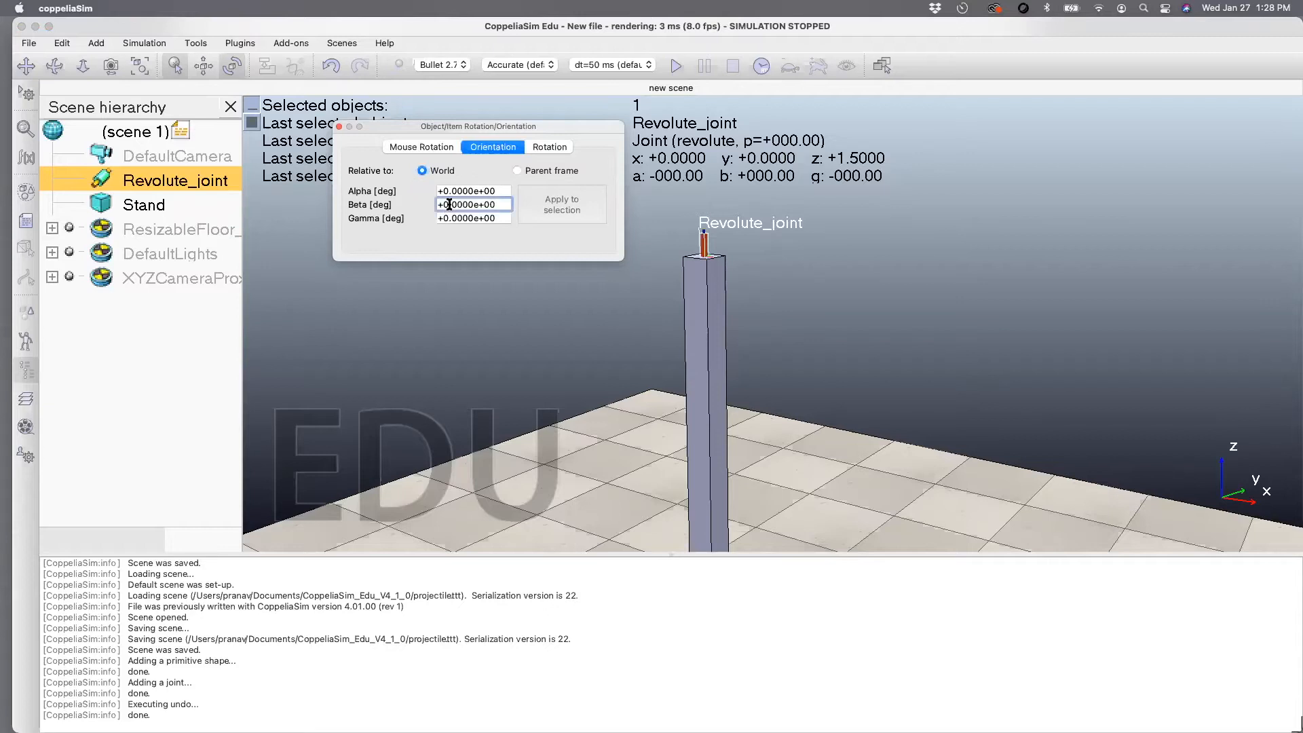
type("90")
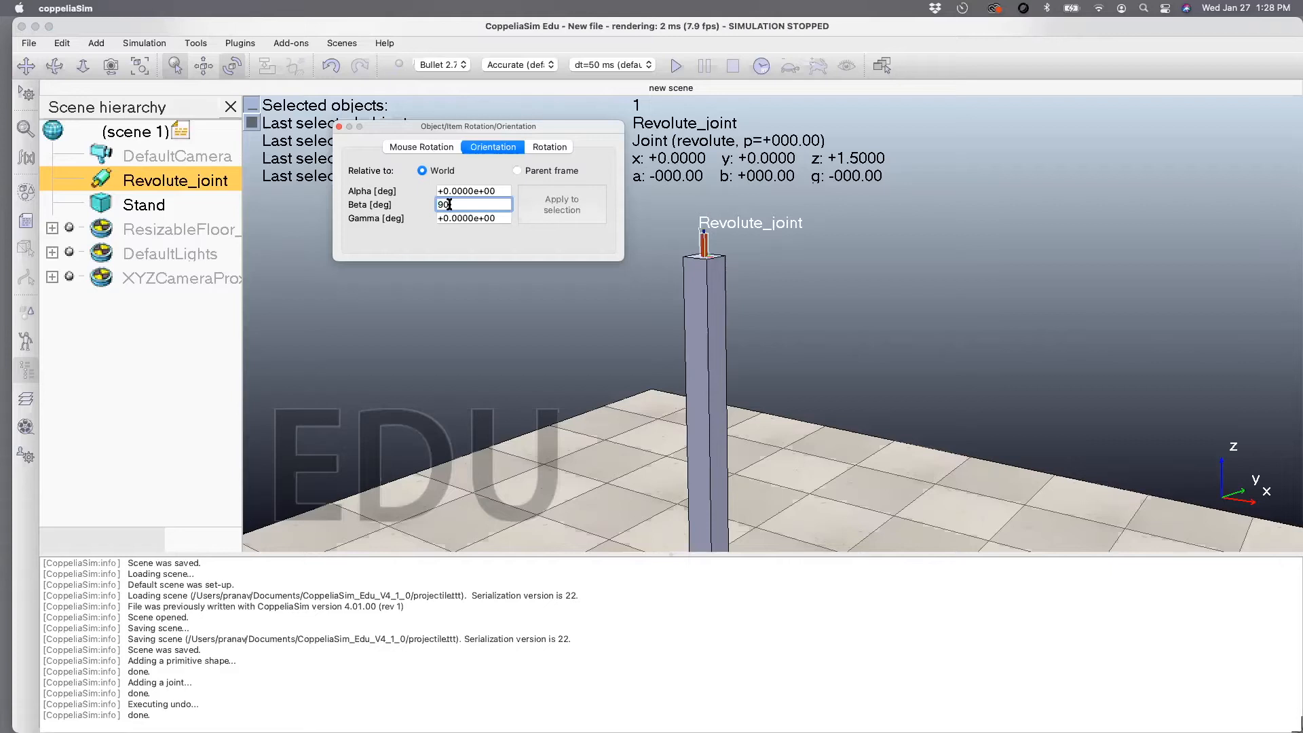
key("Return")
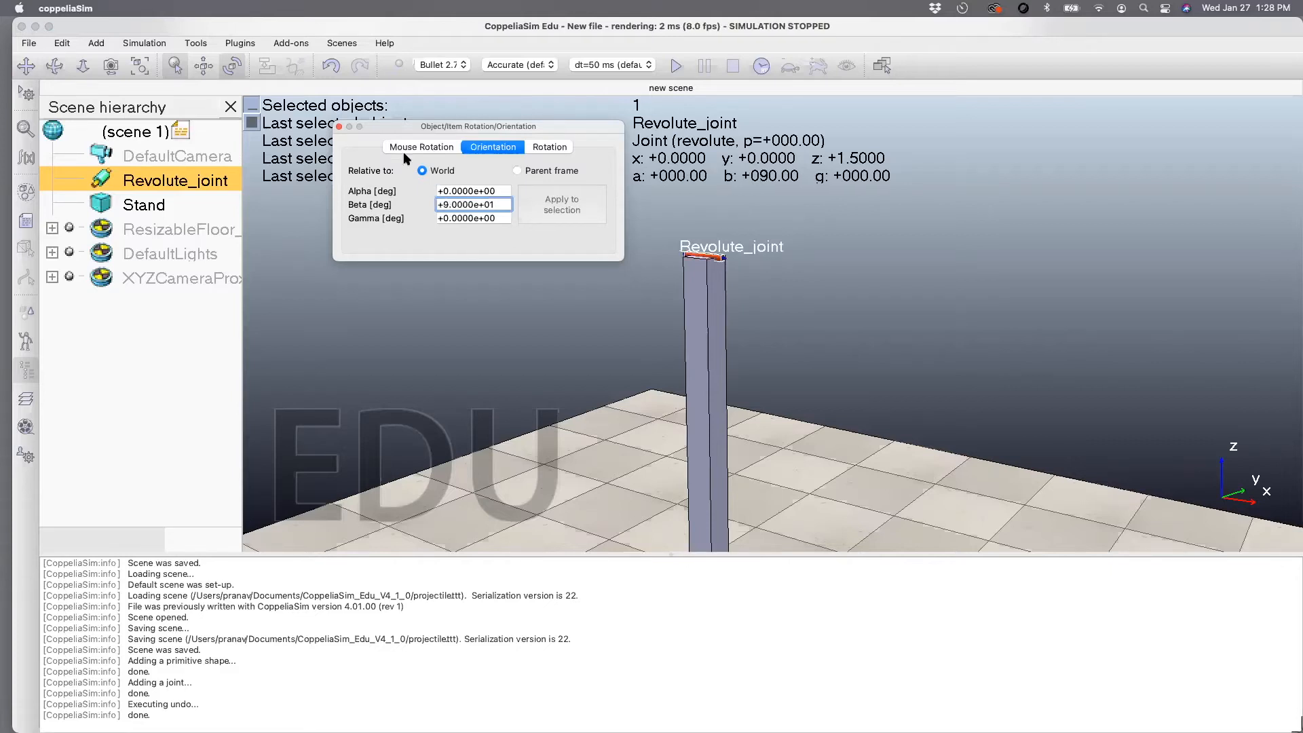
left_click(339, 127)
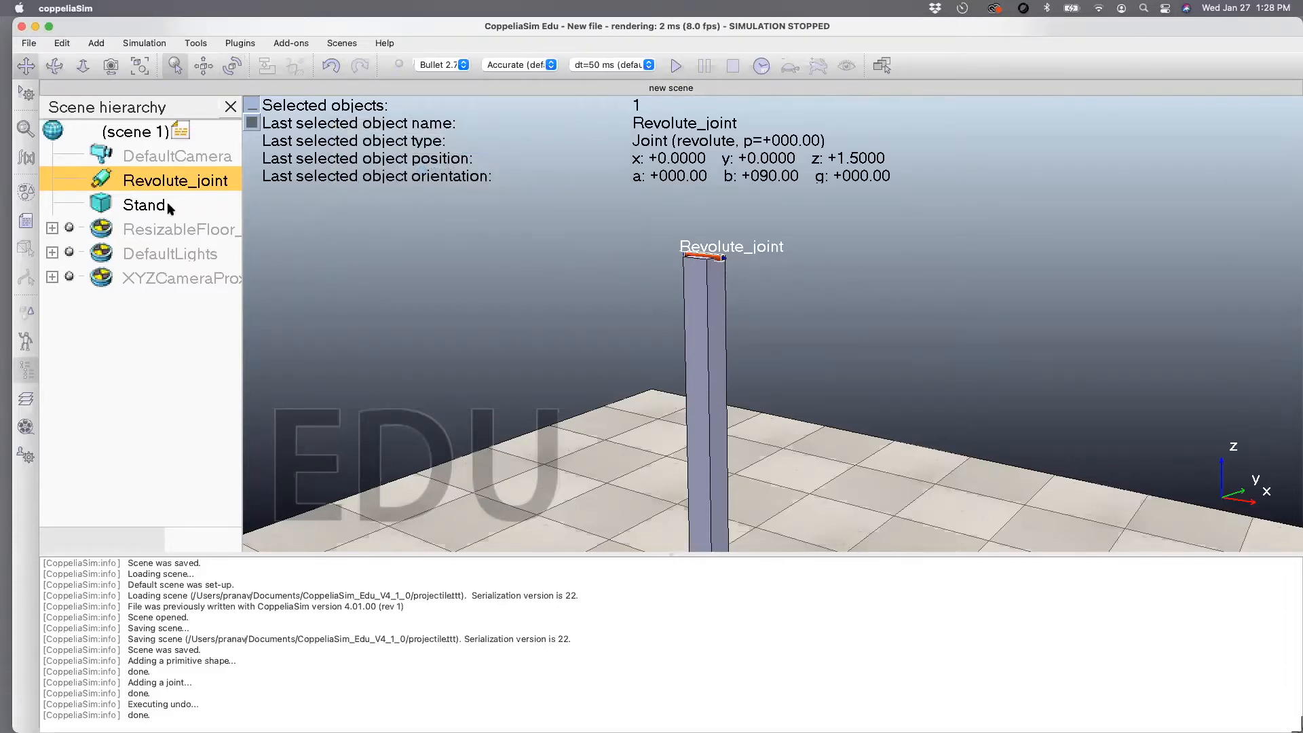
- Set the revolute joint's visual diameter to 0.1 m and its length to 0.25 m
double_click(101, 175)
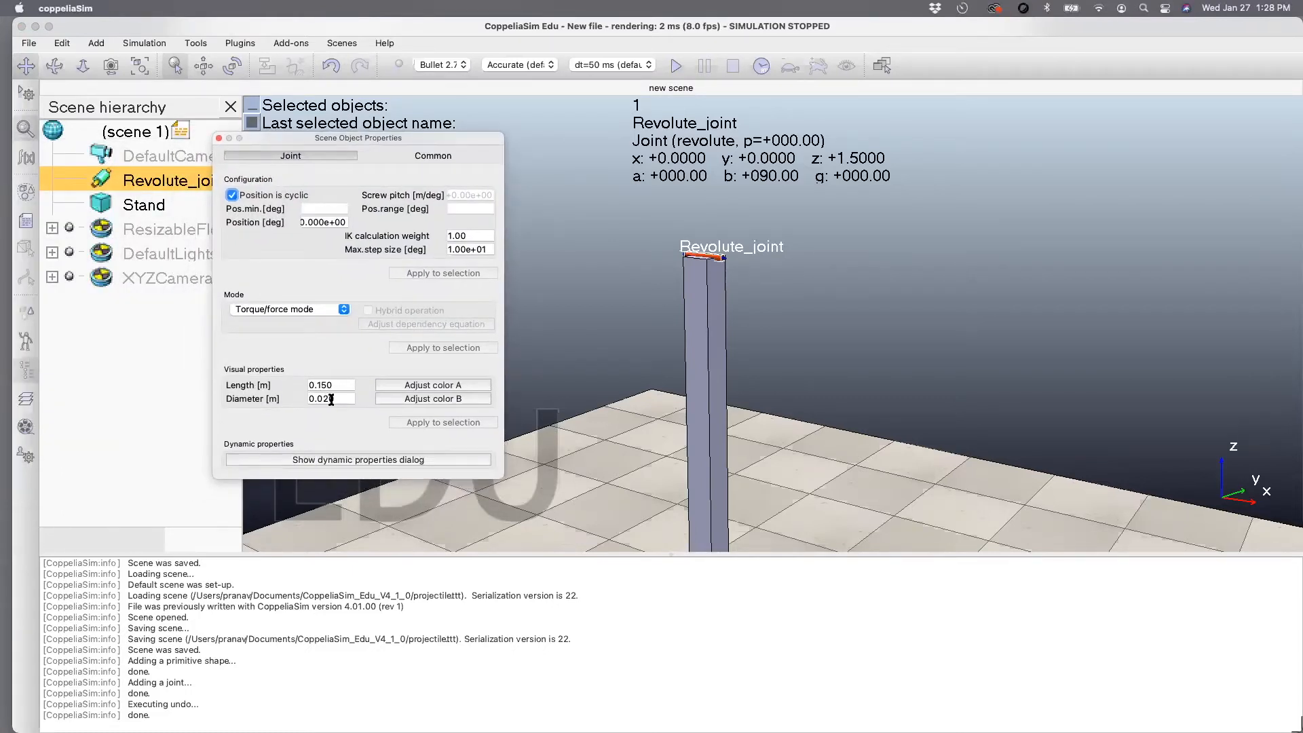
left_click_drag(336, 400, 319, 397)
type("100")
key("Return")
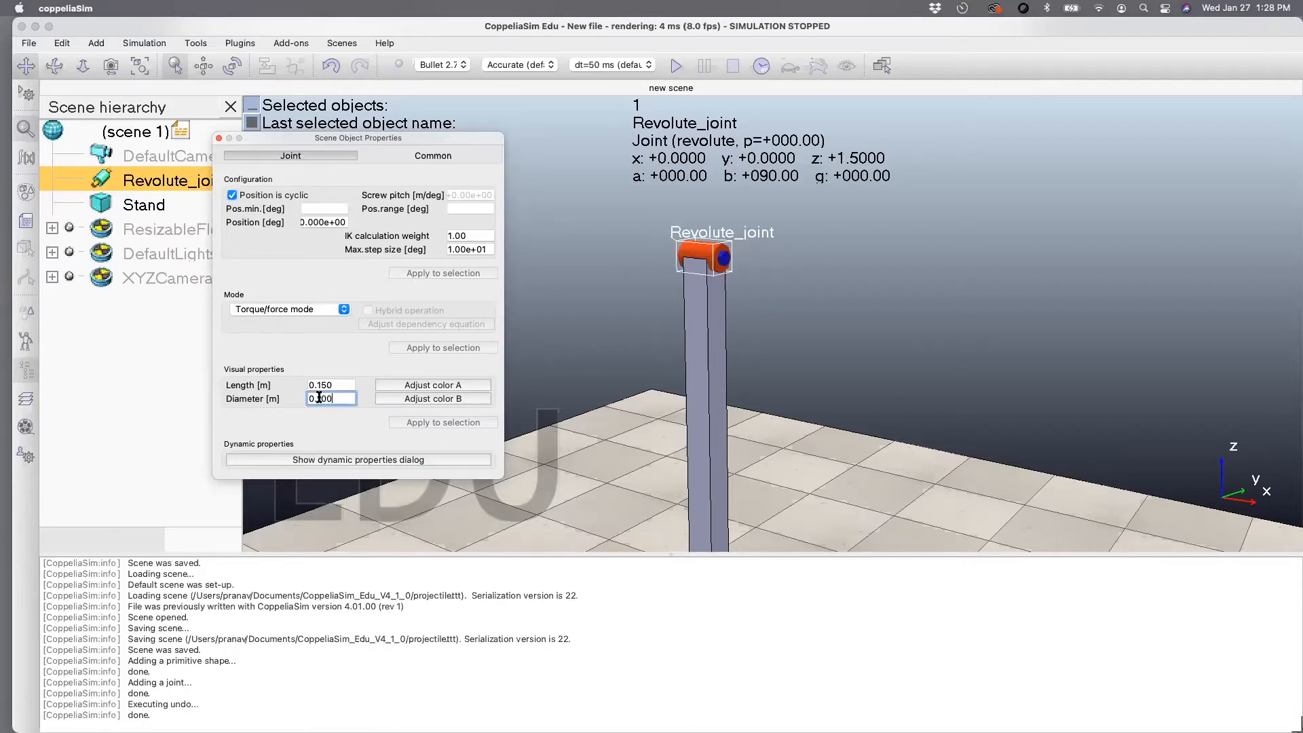
left_click(319, 385)
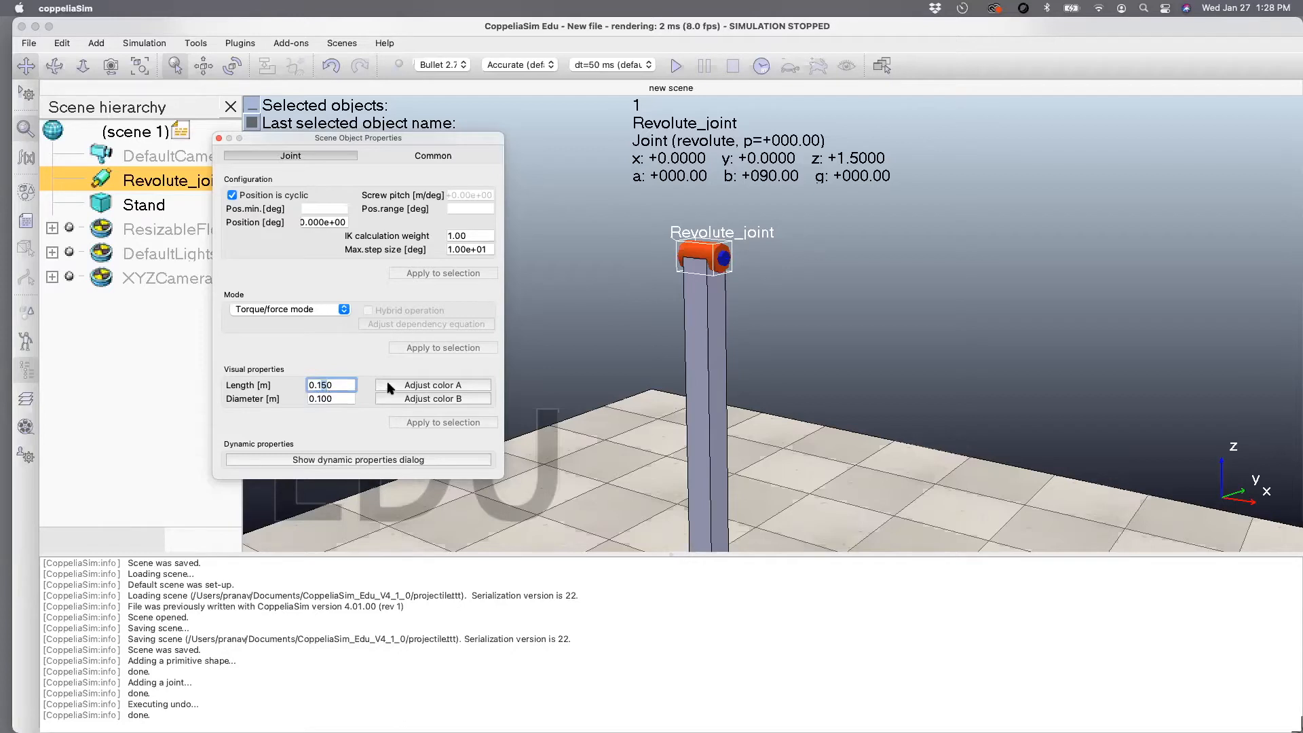
key("BackSpace")
type("2")
key("Return")
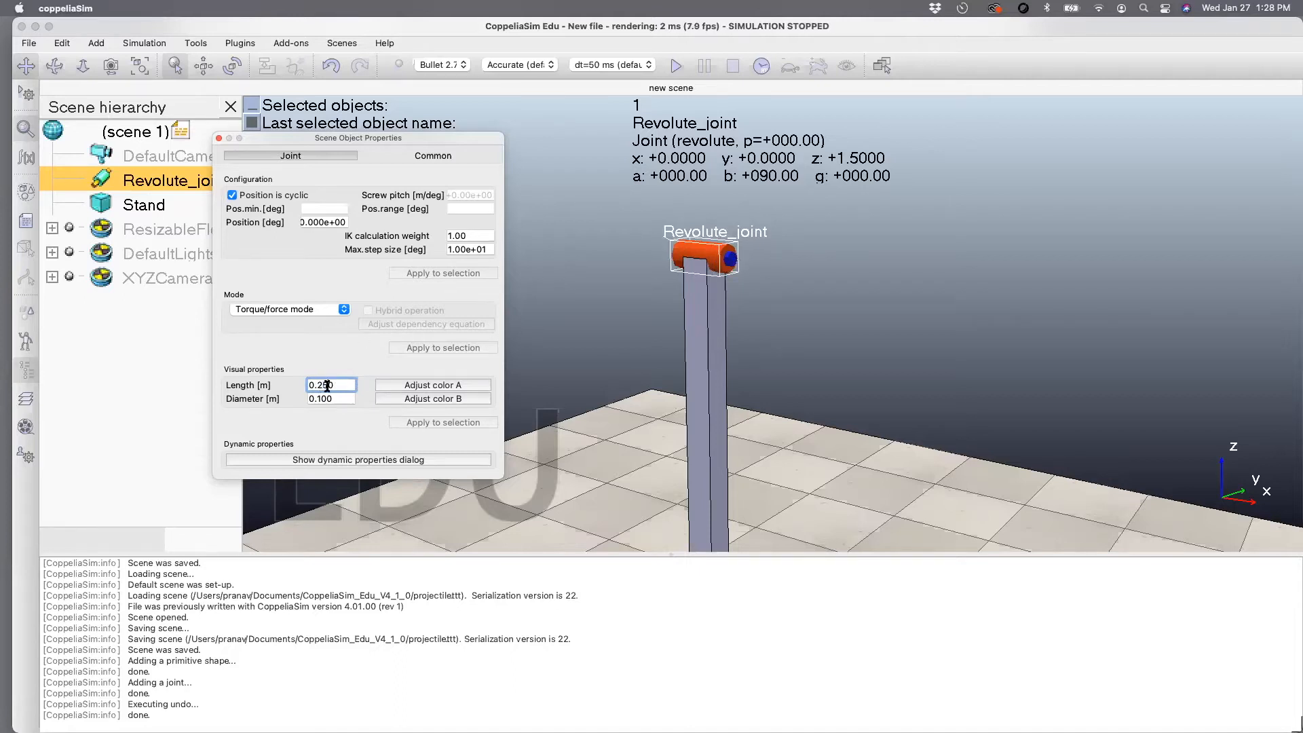
key("Return")
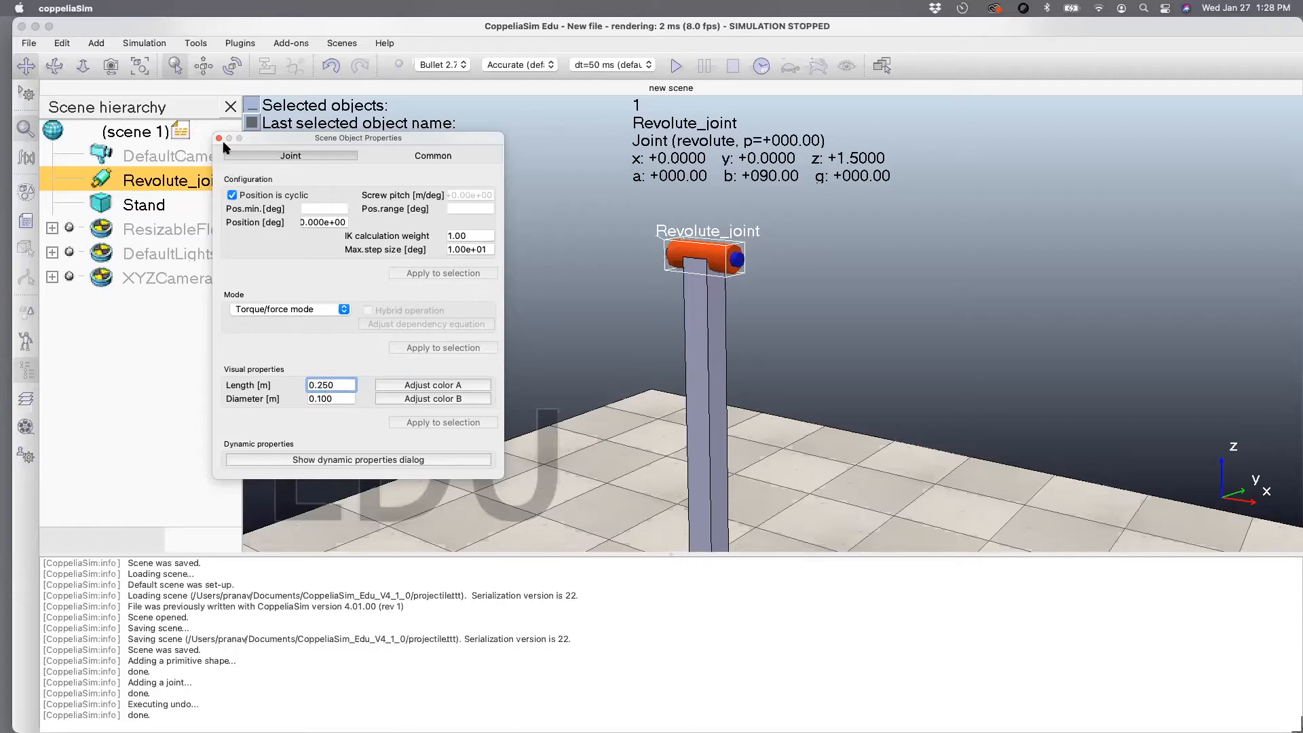
key("Escape")
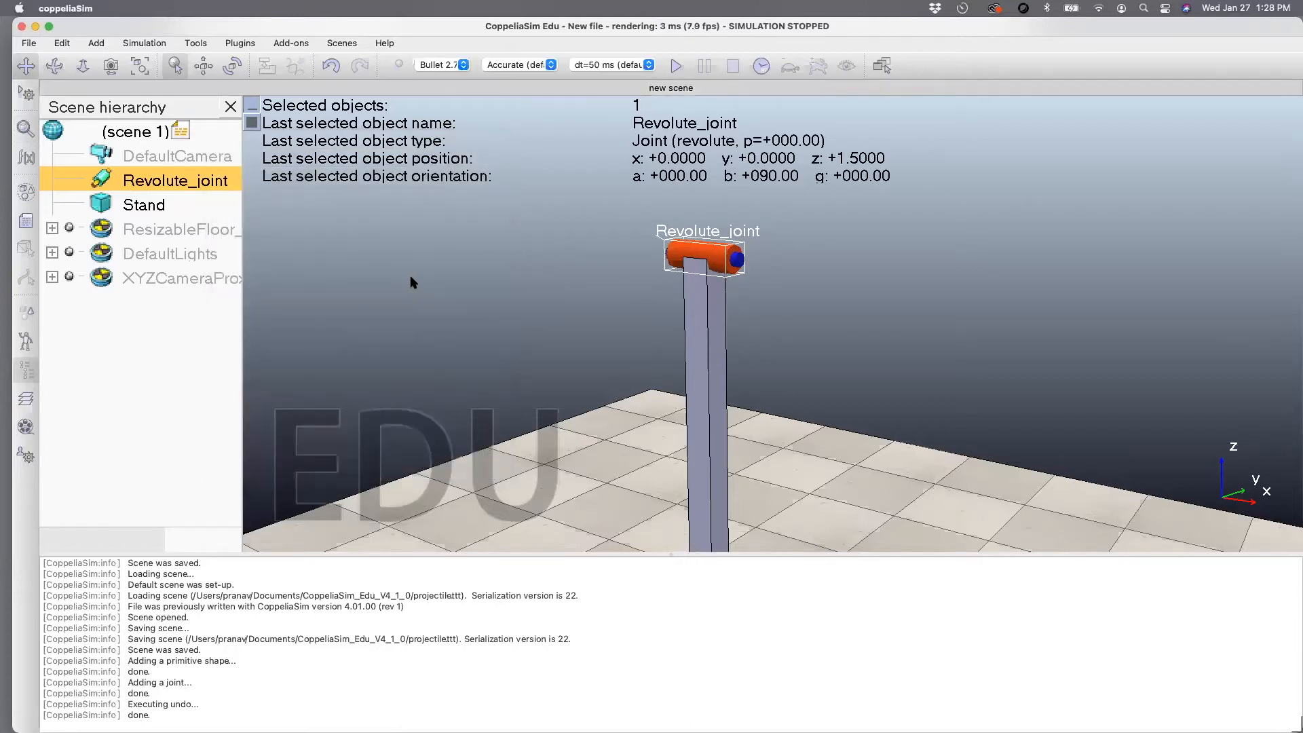
- Run the simulation to check how the stand and revolute joint behave, and stop it again
scroll(482, 268, "down", 2)
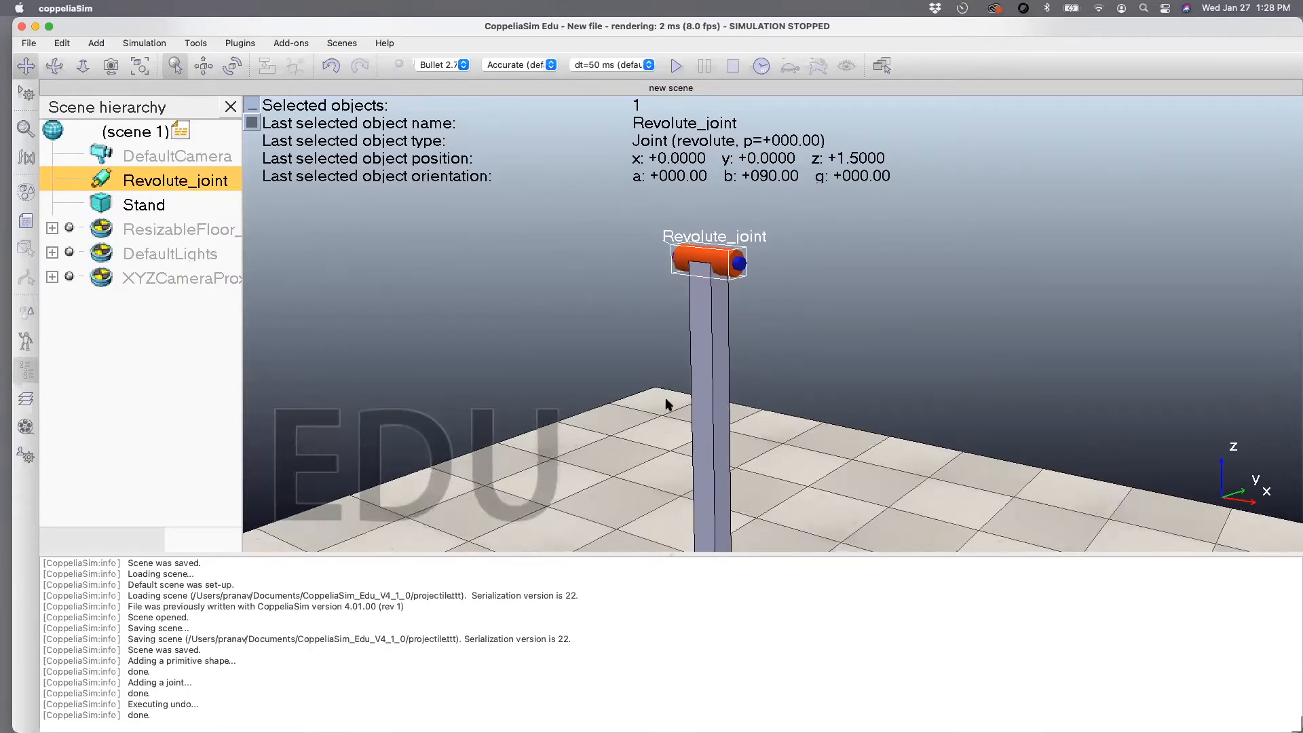
left_click_drag(695, 423, 683, 393)
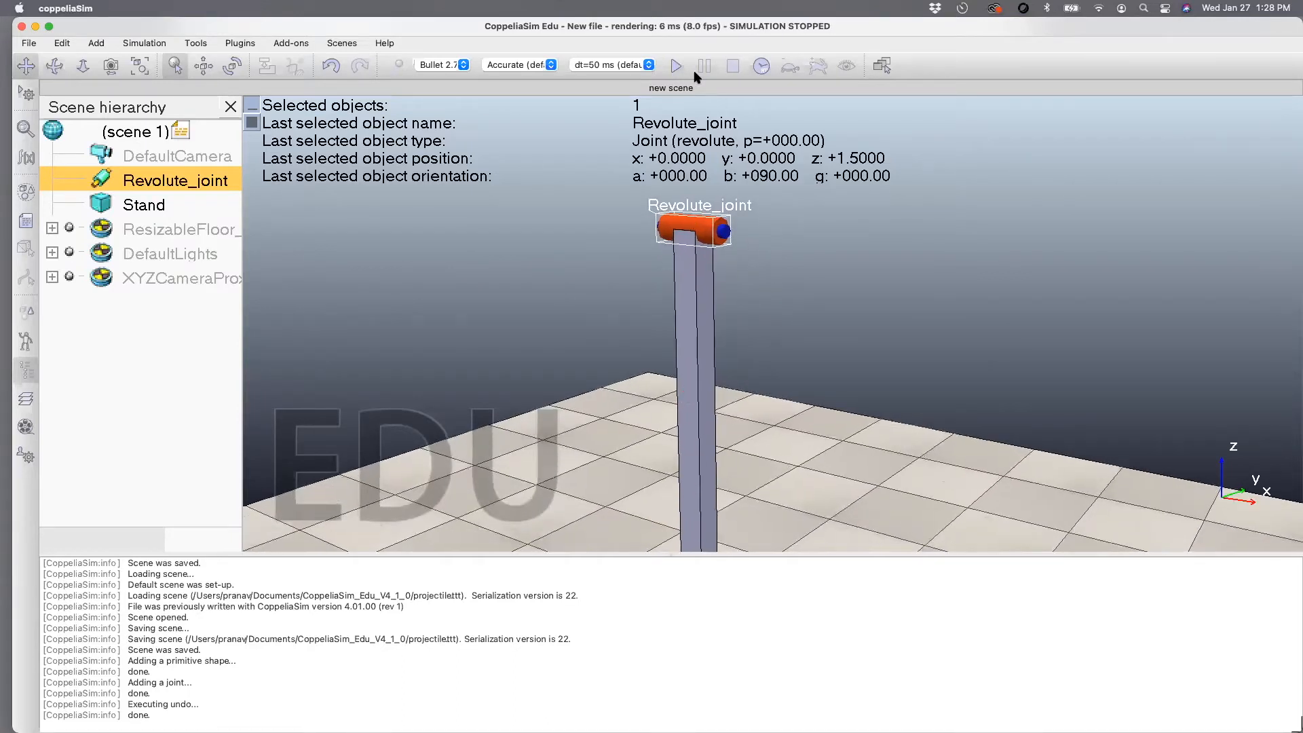
left_click(676, 65)
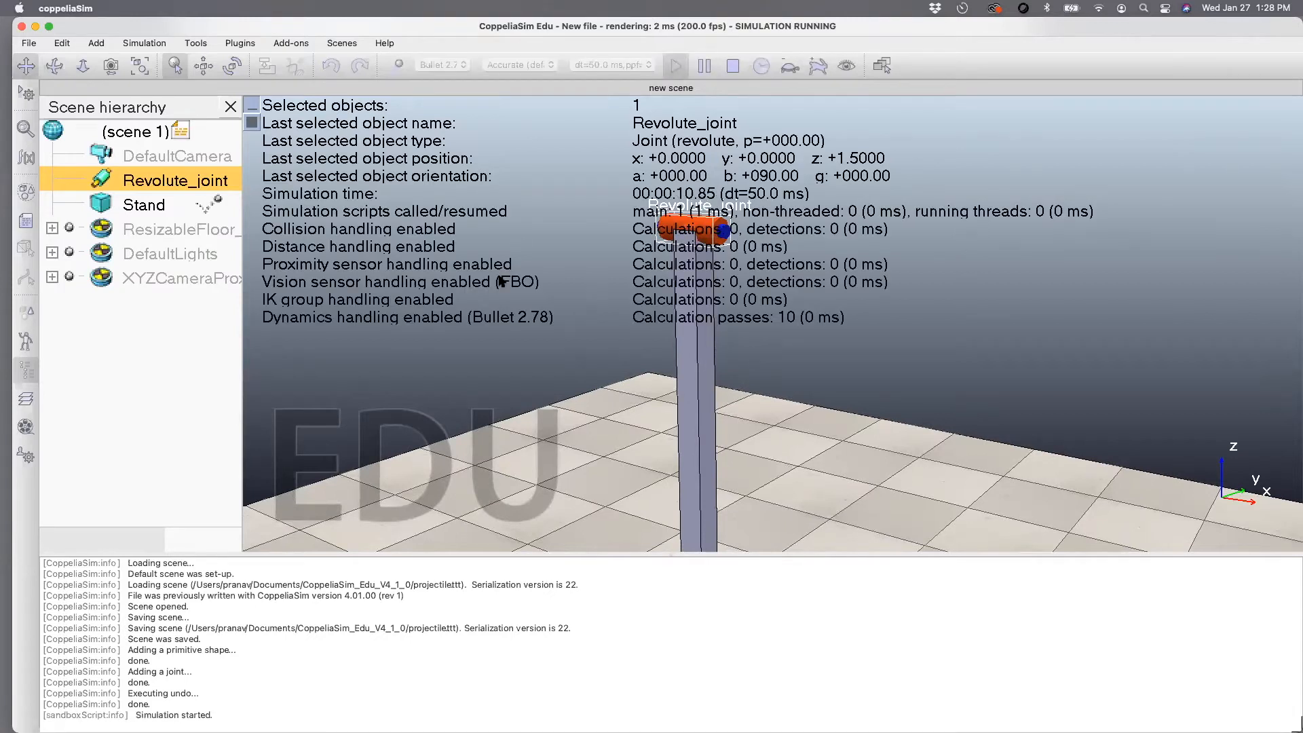
left_click(734, 67)
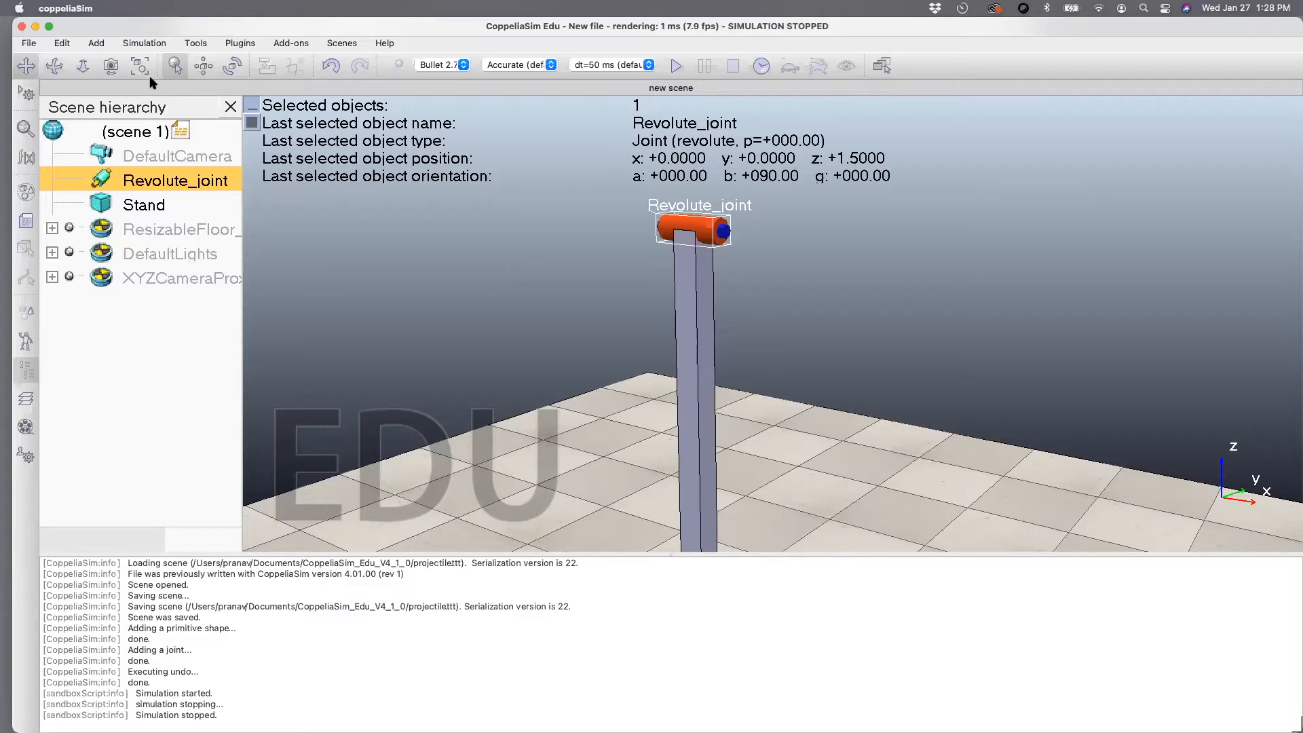
- Add a primitive cuboid to the scene with a Z-size of 1 m
left_click(101, 44)
mouse_move(112, 59)
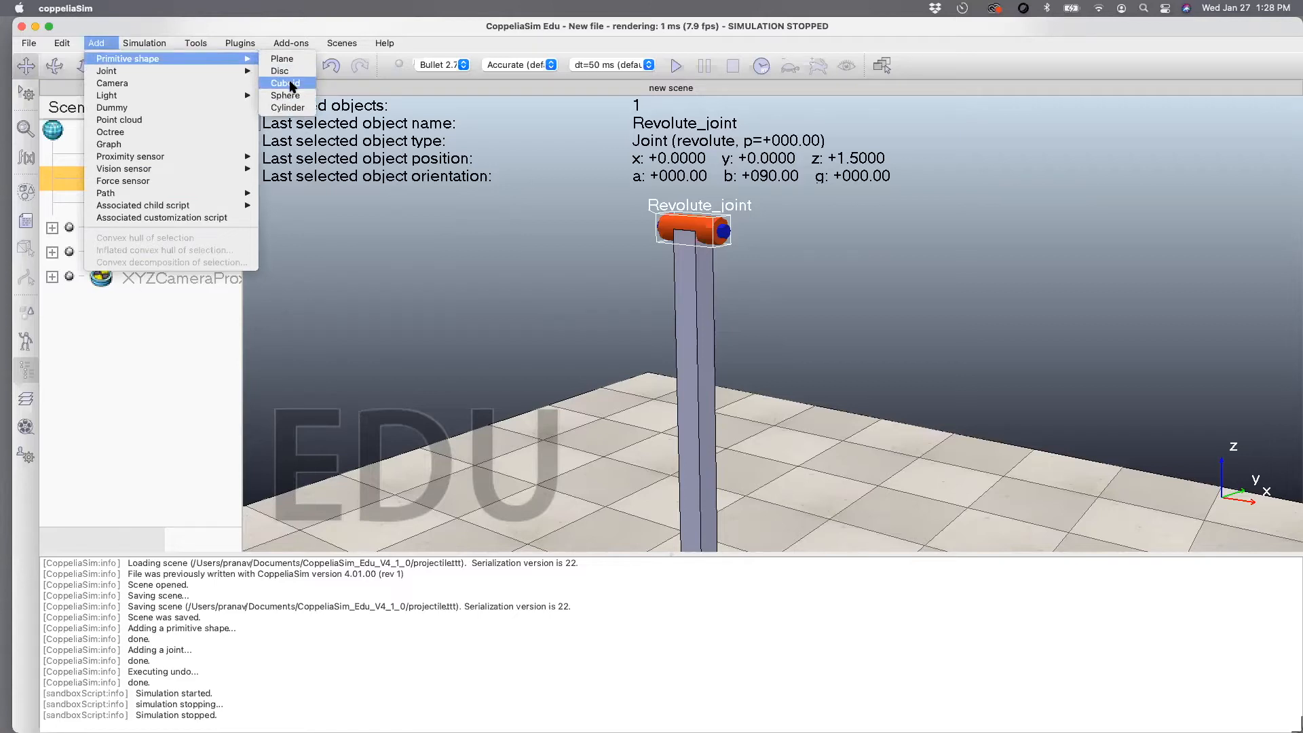
left_click(290, 83)
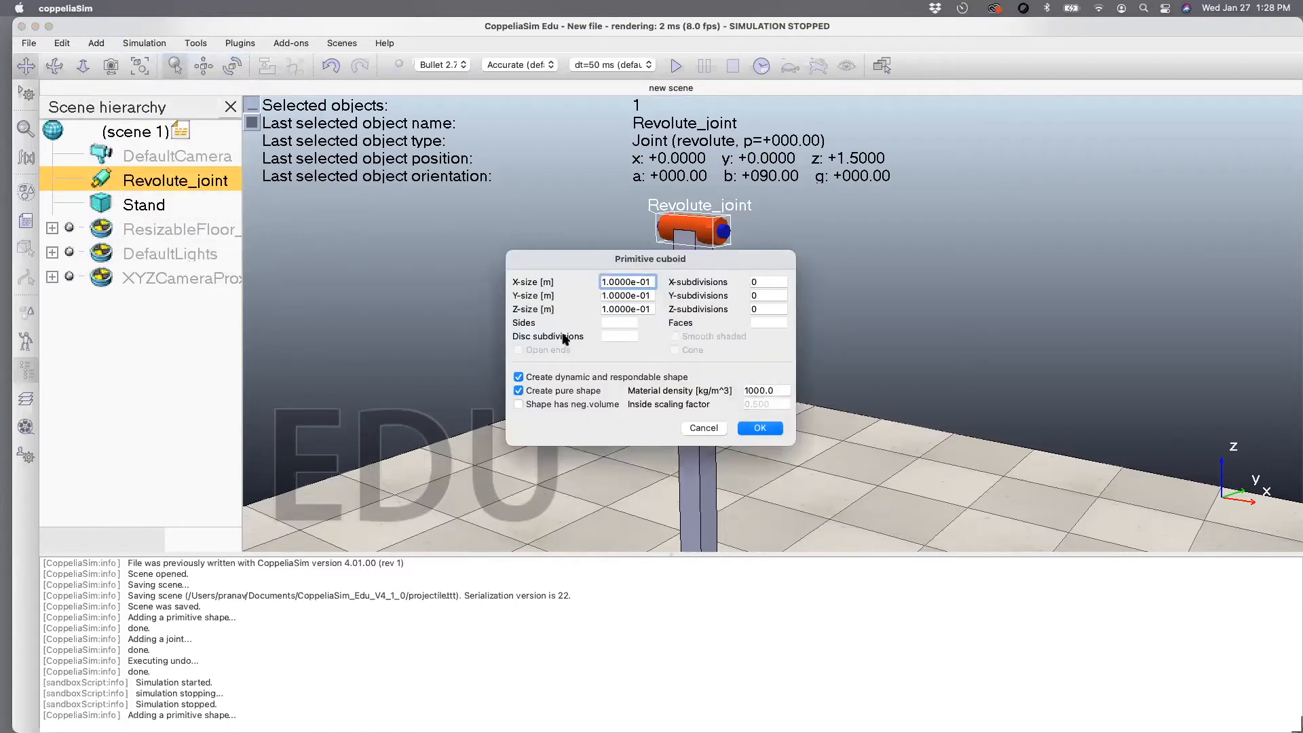
triple_click(651, 308)
type("1")
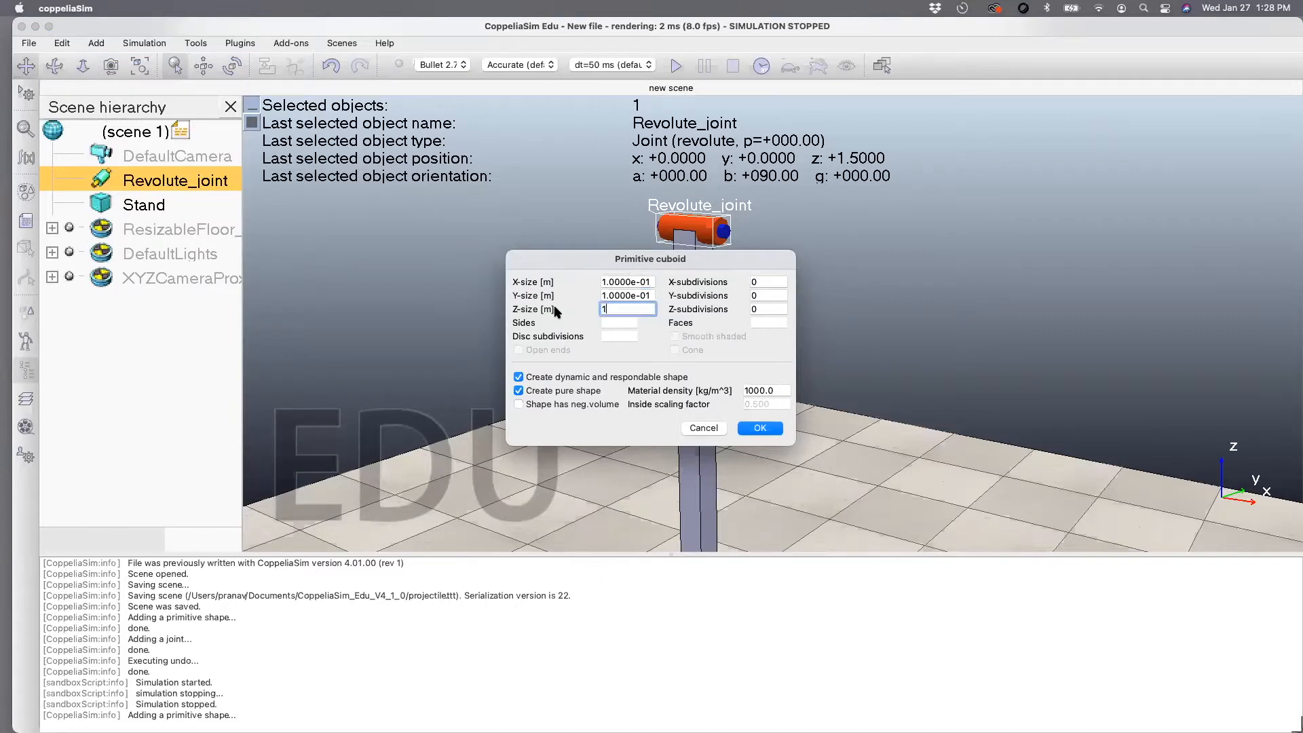
left_click(764, 431)
left_click_drag(748, 425, 738, 386)
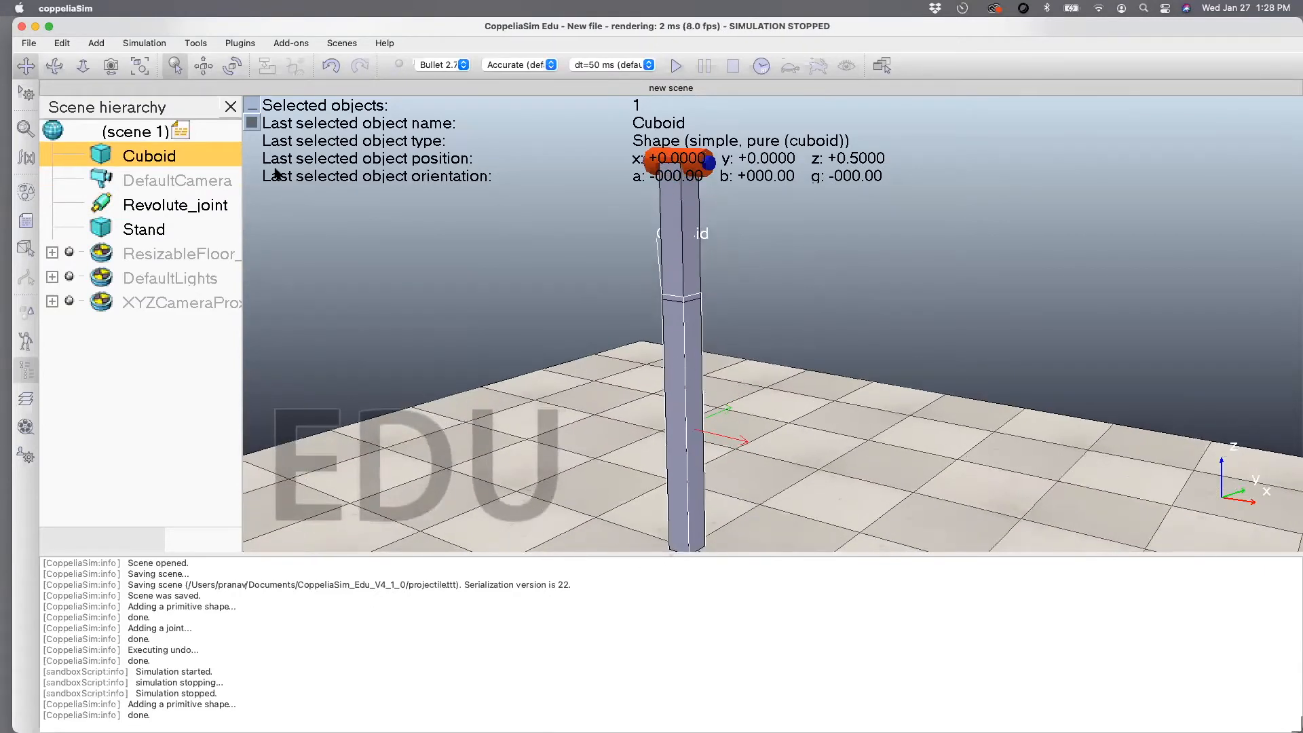
left_click(203, 67)
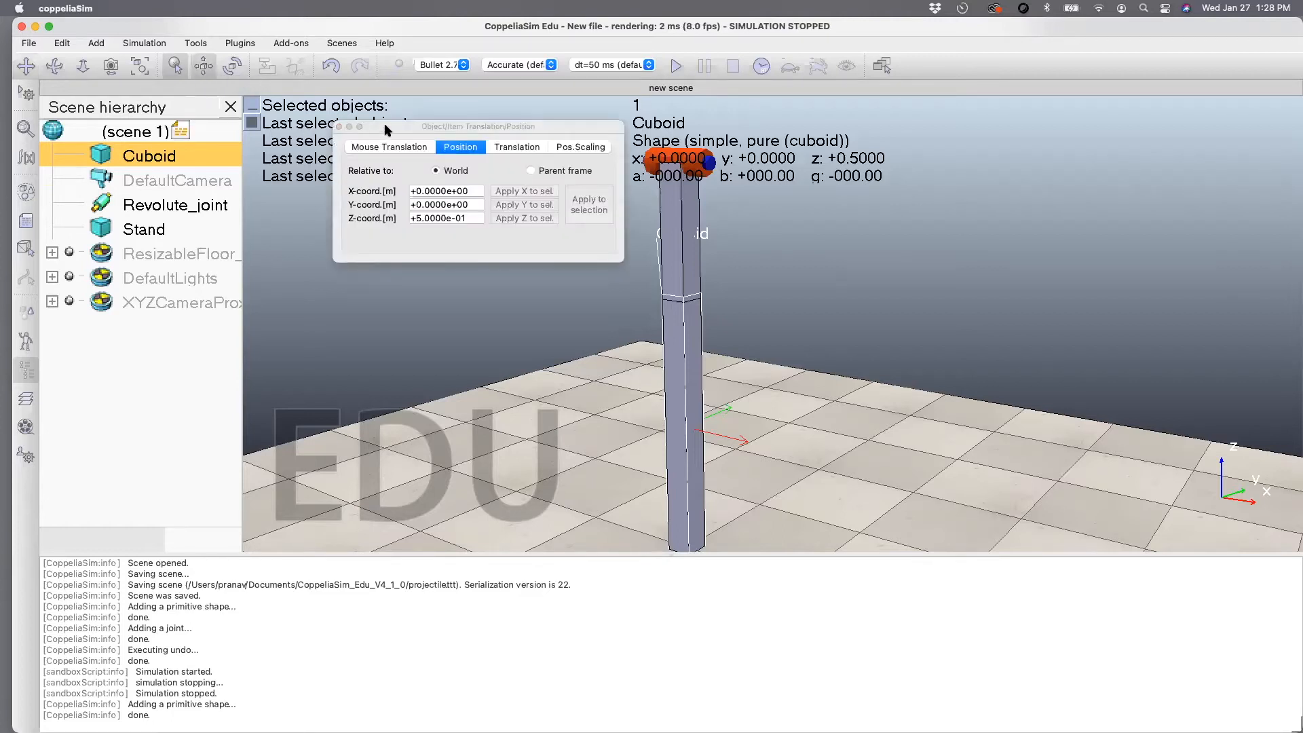
left_click_drag(385, 124, 325, 116)
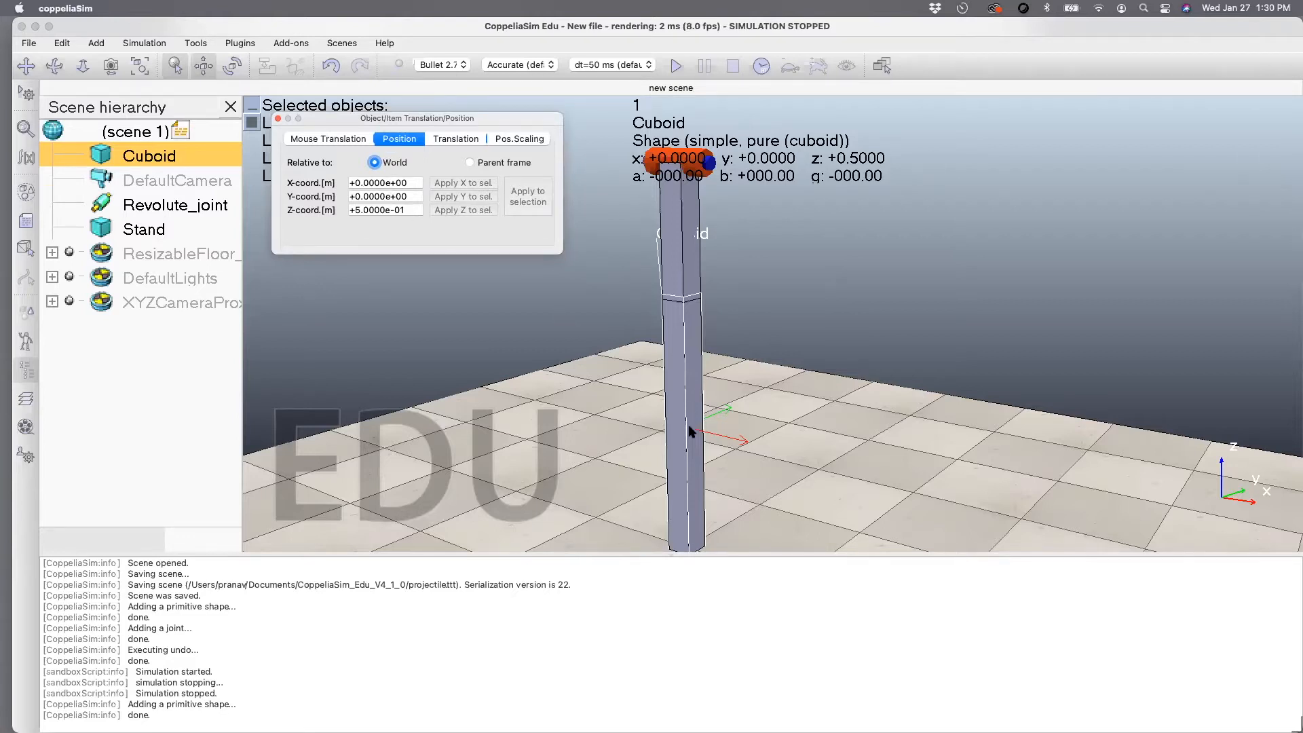
left_click(369, 207)
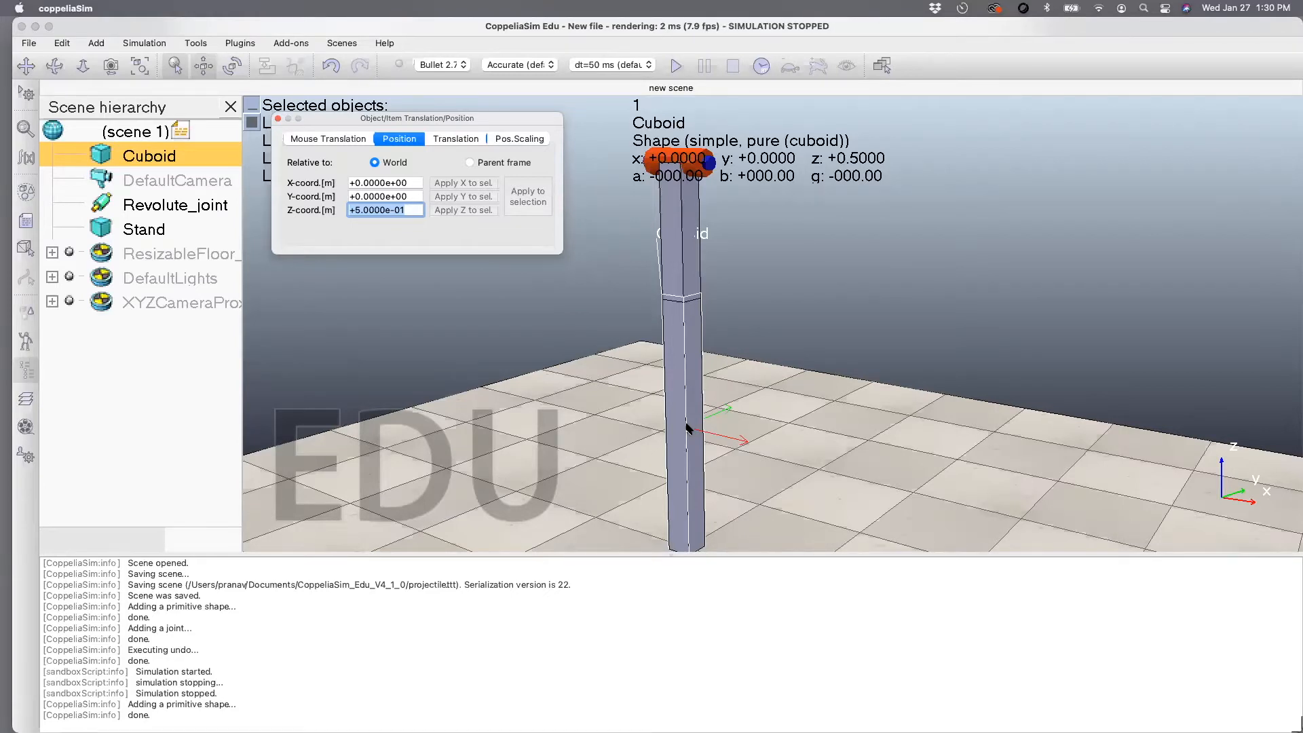
left_click_drag(771, 509, 771, 486)
key("super+z")
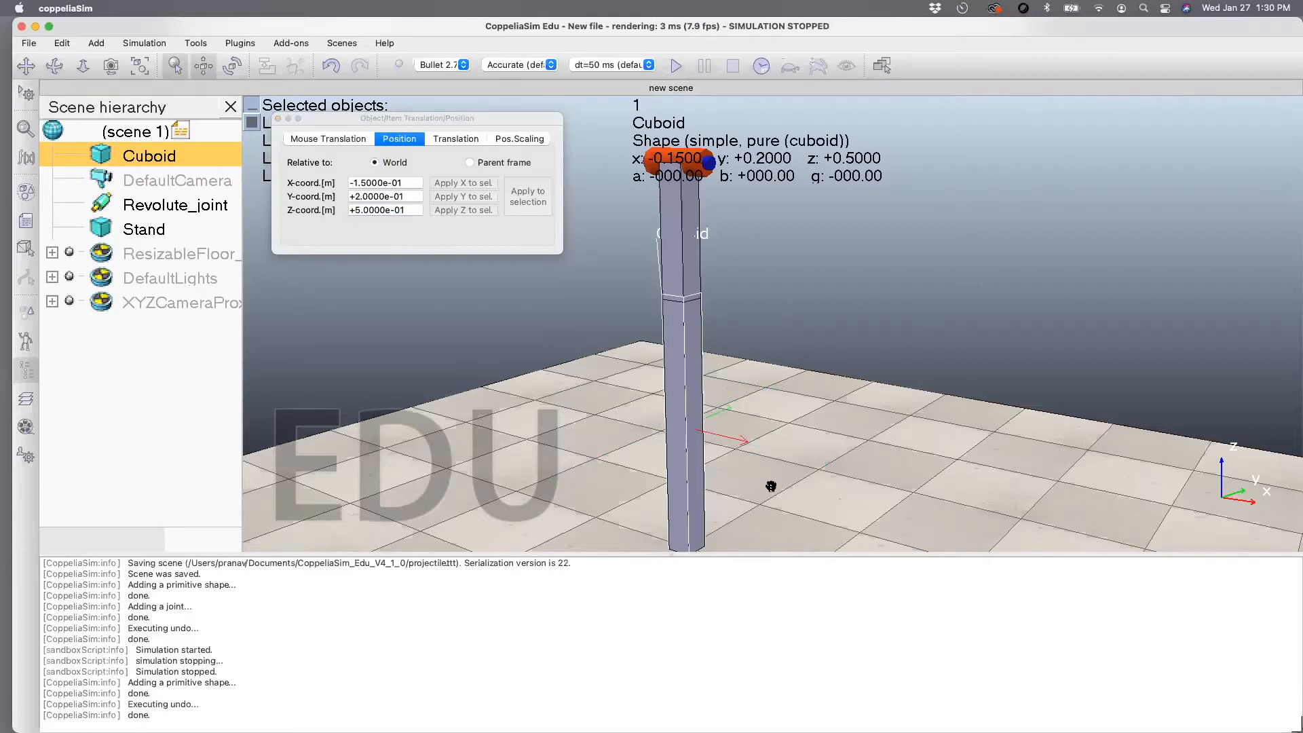
- Set the new cuboid's Z-coordinate to 1 m relative to the world
left_click(54, 65)
mouse_move(509, 373)
left_mouse_down()
mouse_move(533, 368)
mouse_move(509, 372)
left_mouse_up()
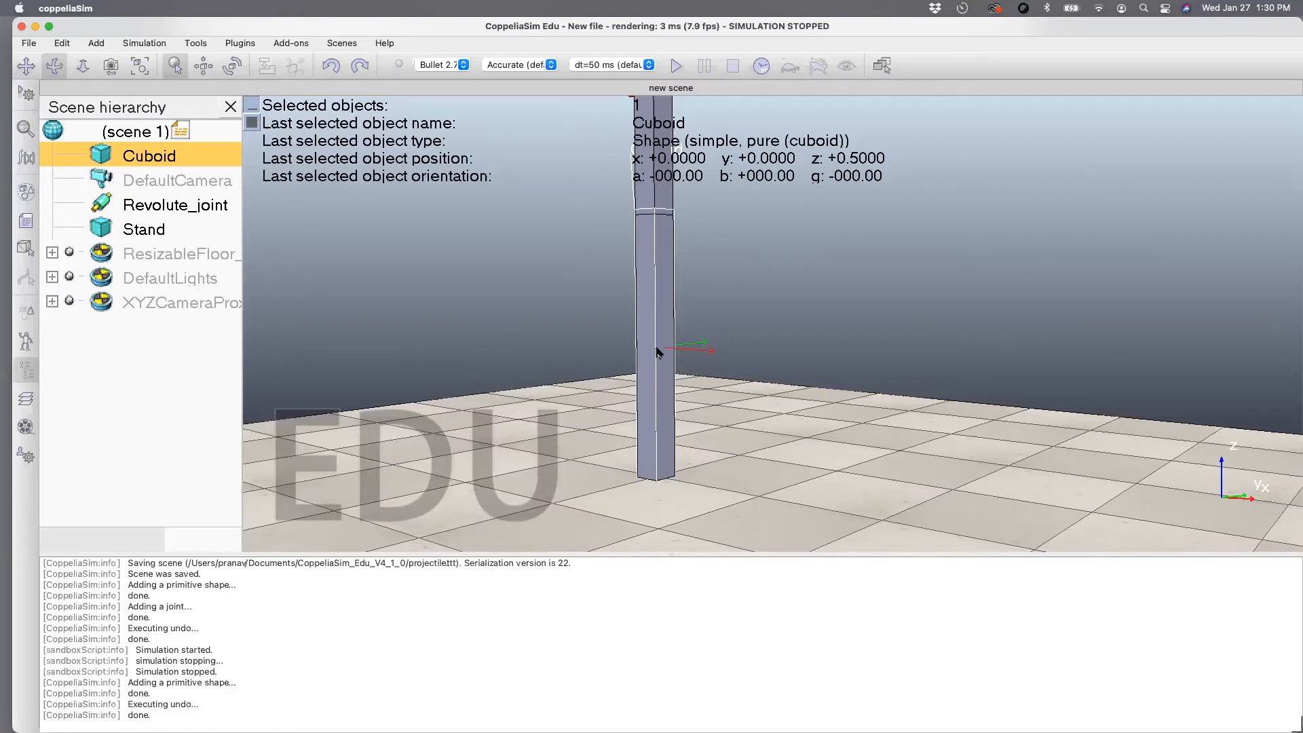
left_click(204, 65)
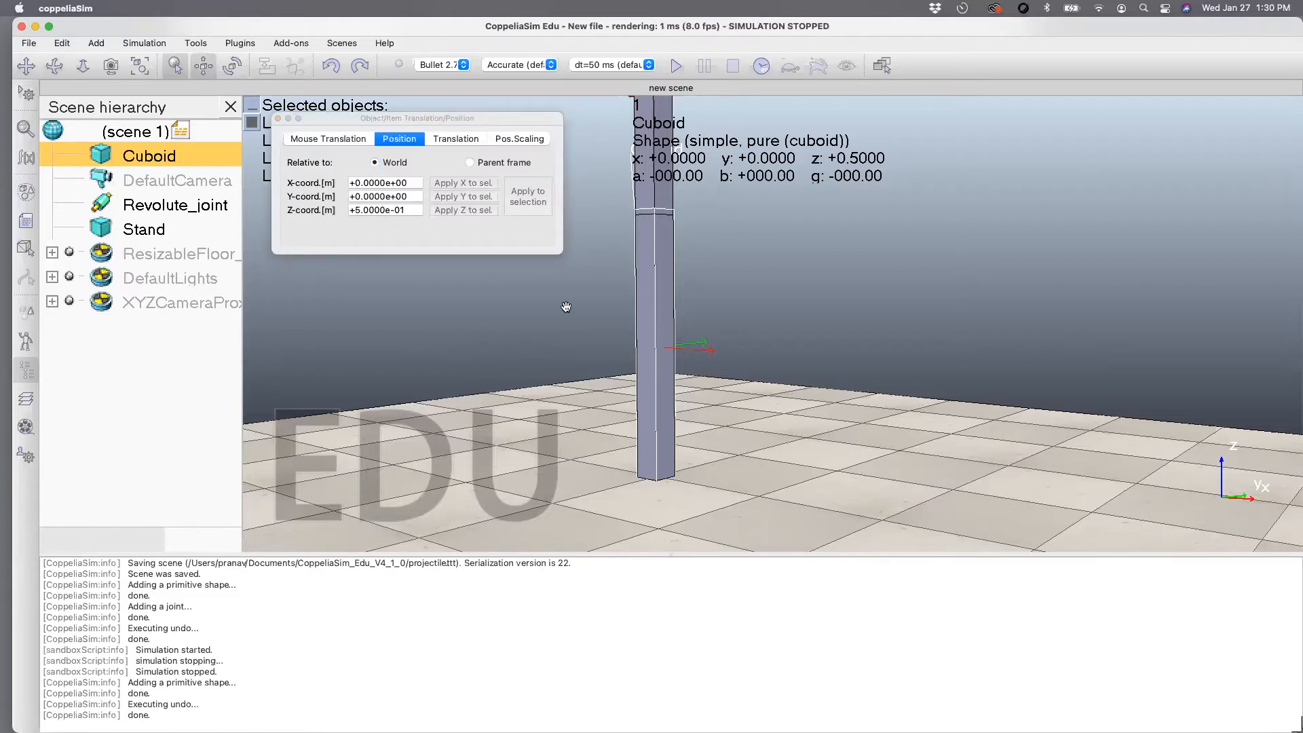
left_click(54, 65)
mouse_move(552, 367)
left_mouse_down()
mouse_move(551, 397)
mouse_move(543, 358)
mouse_move(620, 367)
left_mouse_up()
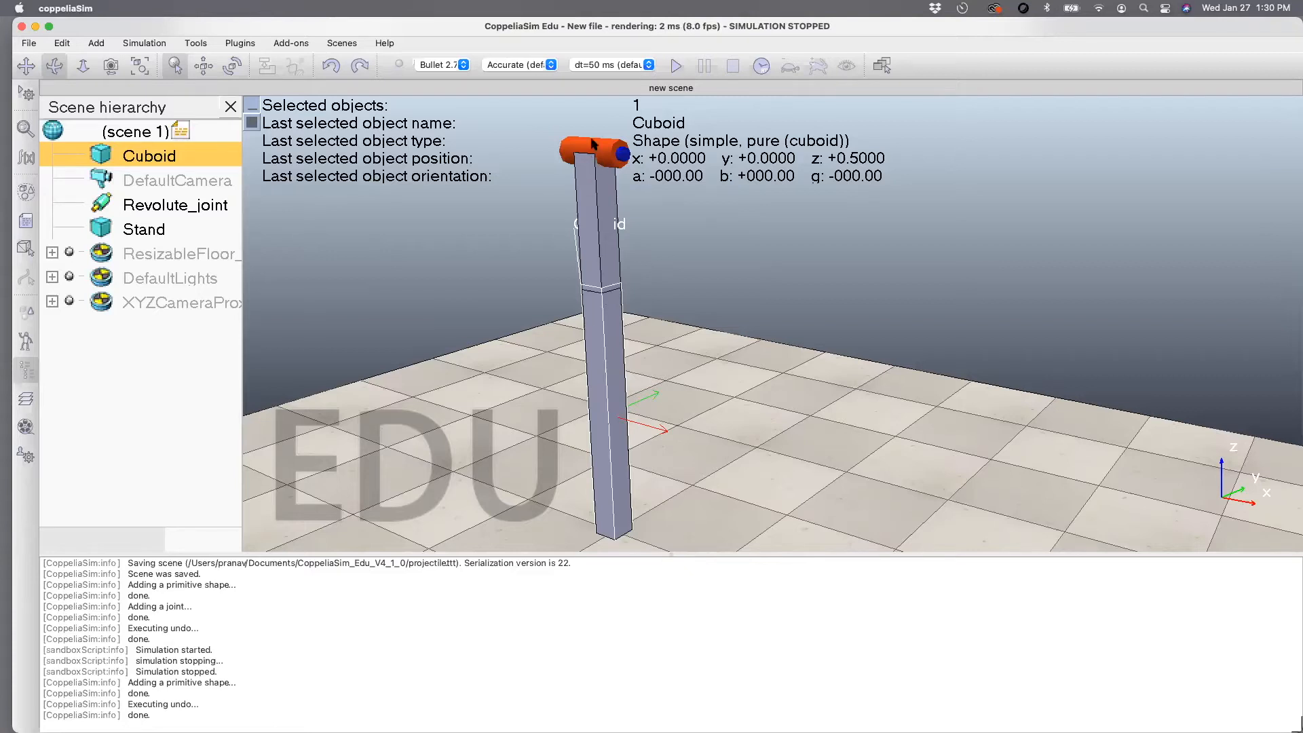
left_click(203, 65)
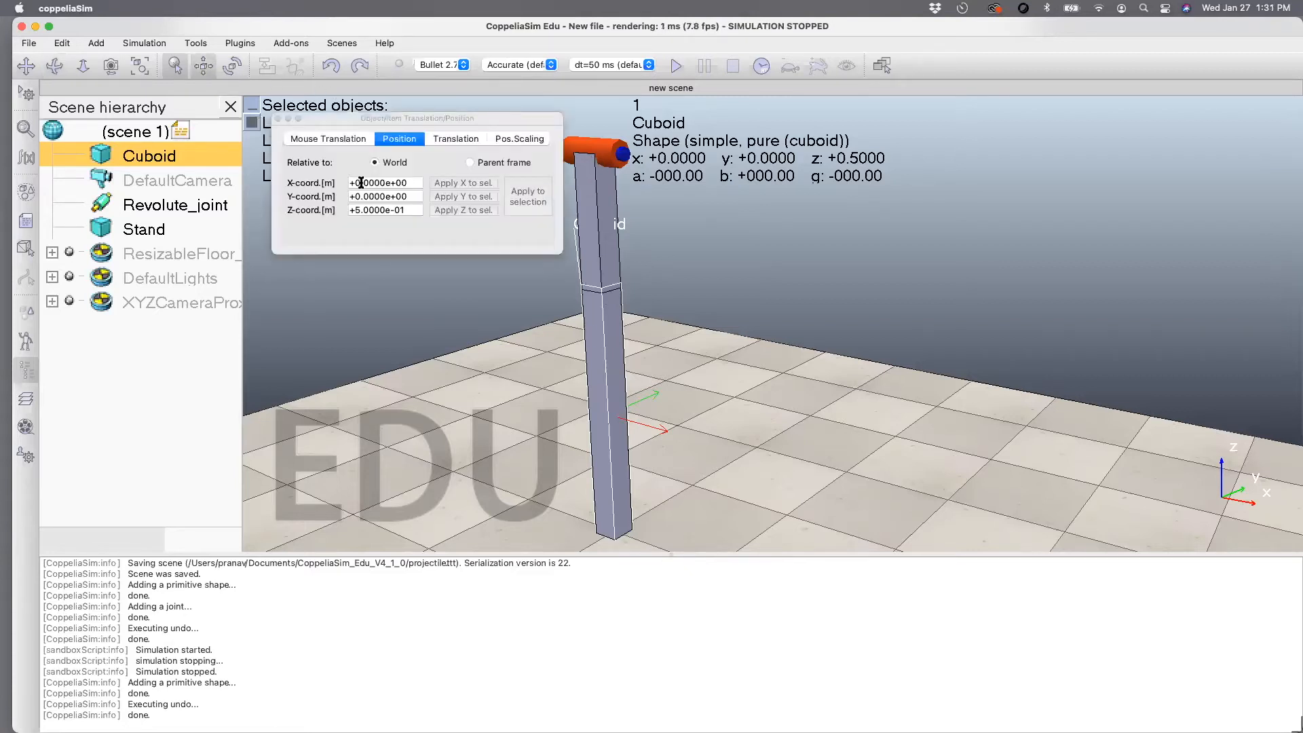
left_click(405, 210)
type("1")
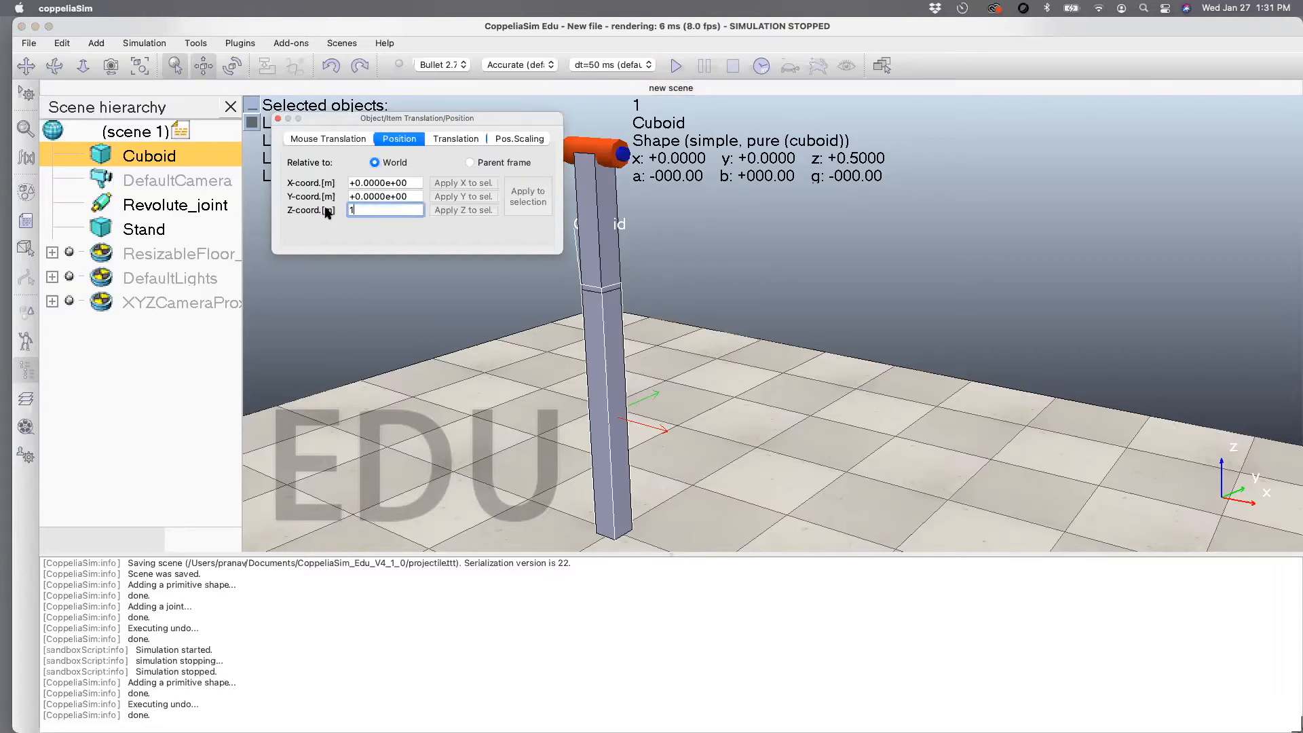
key("Return")
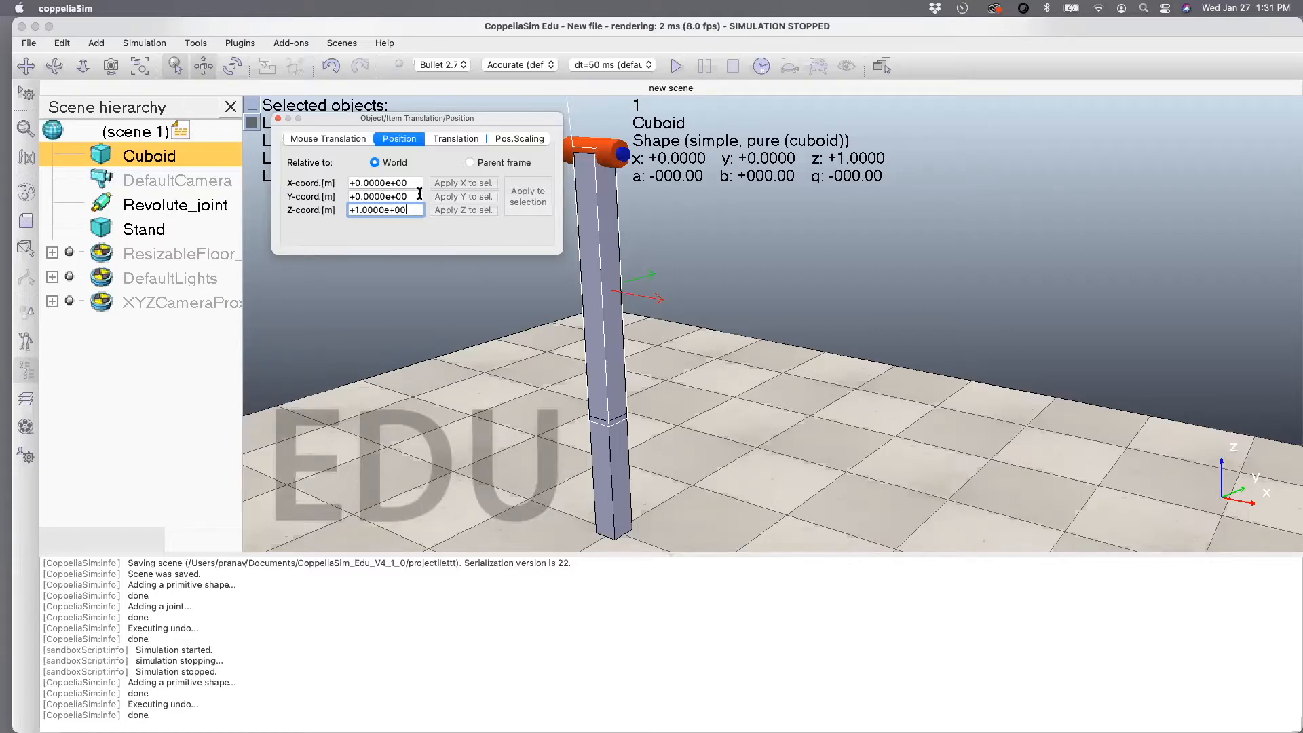
- Set the new cuboid's X-coordinate to 0.15 m relative to the world, offsetting it sideways from the stand
left_click(372, 183)
type("0.1")
key("Return")
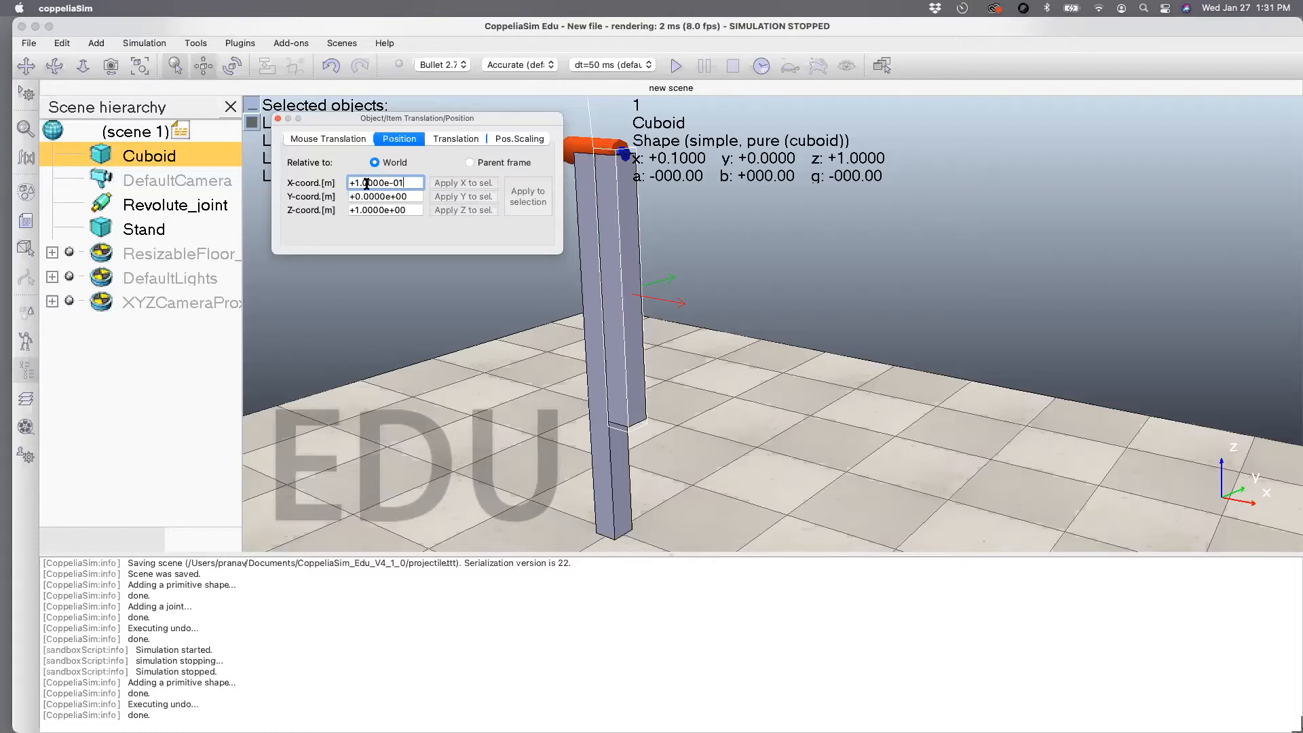
left_click_drag(415, 182, 341, 184)
type("0.15")
key("Return")
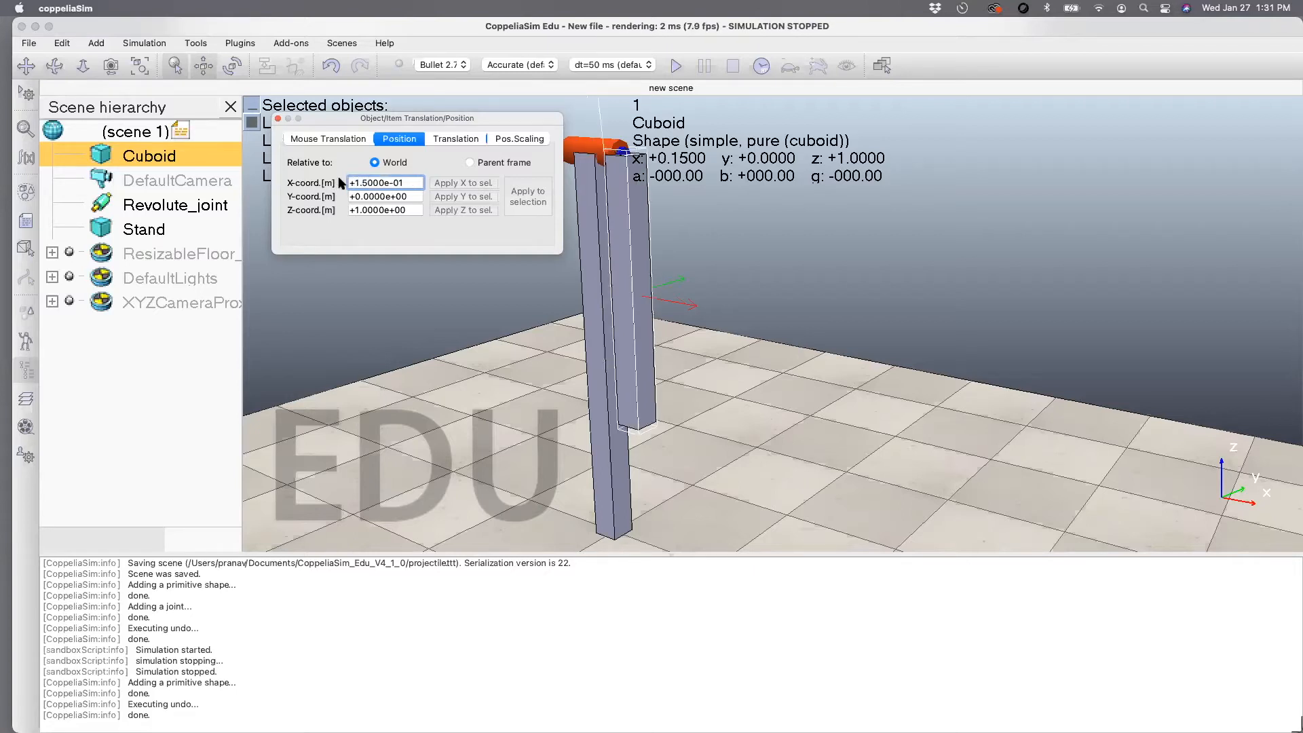
- Set the revolute joint's X-coordinate to 0.05 m relative to the world
left_click(55, 68)
left_click(58, 69)
left_click_drag(378, 319, 405, 321)
left_click(27, 66)
left_click_drag(421, 231, 662, 188)
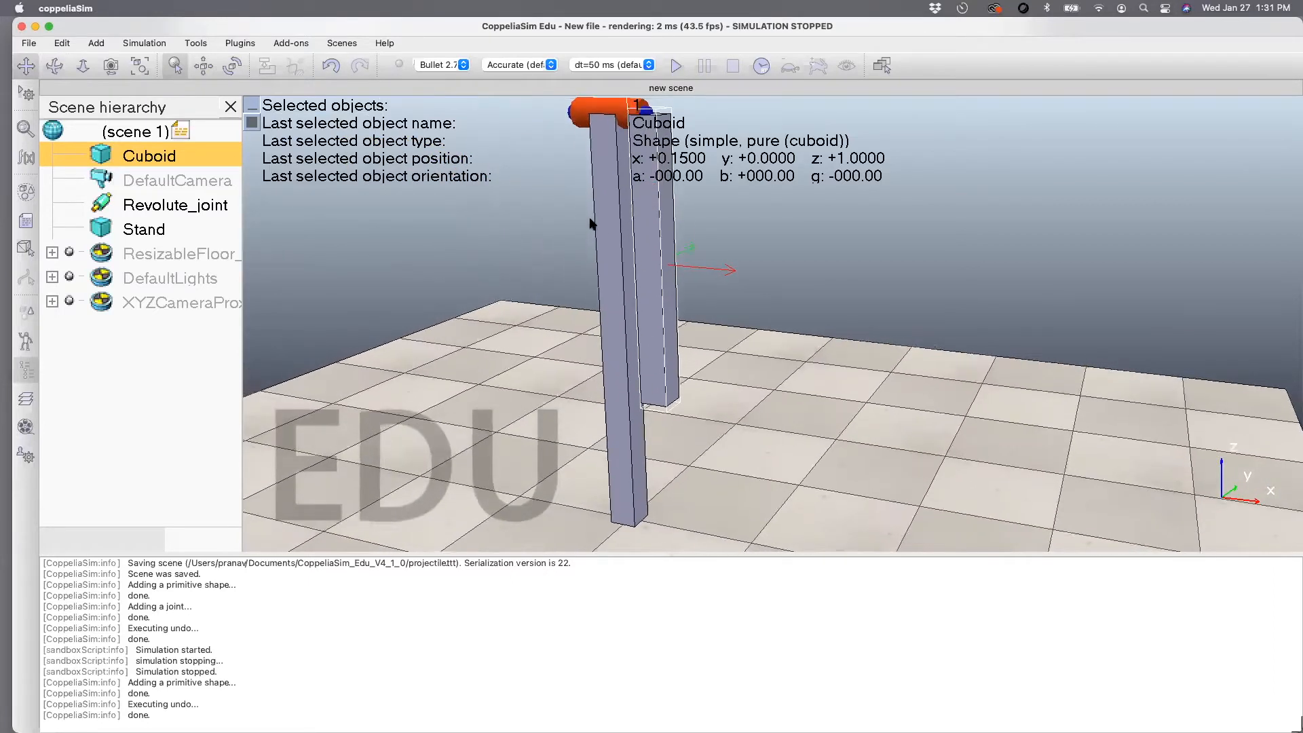
left_click(55, 65)
left_click_drag(509, 326, 530, 331)
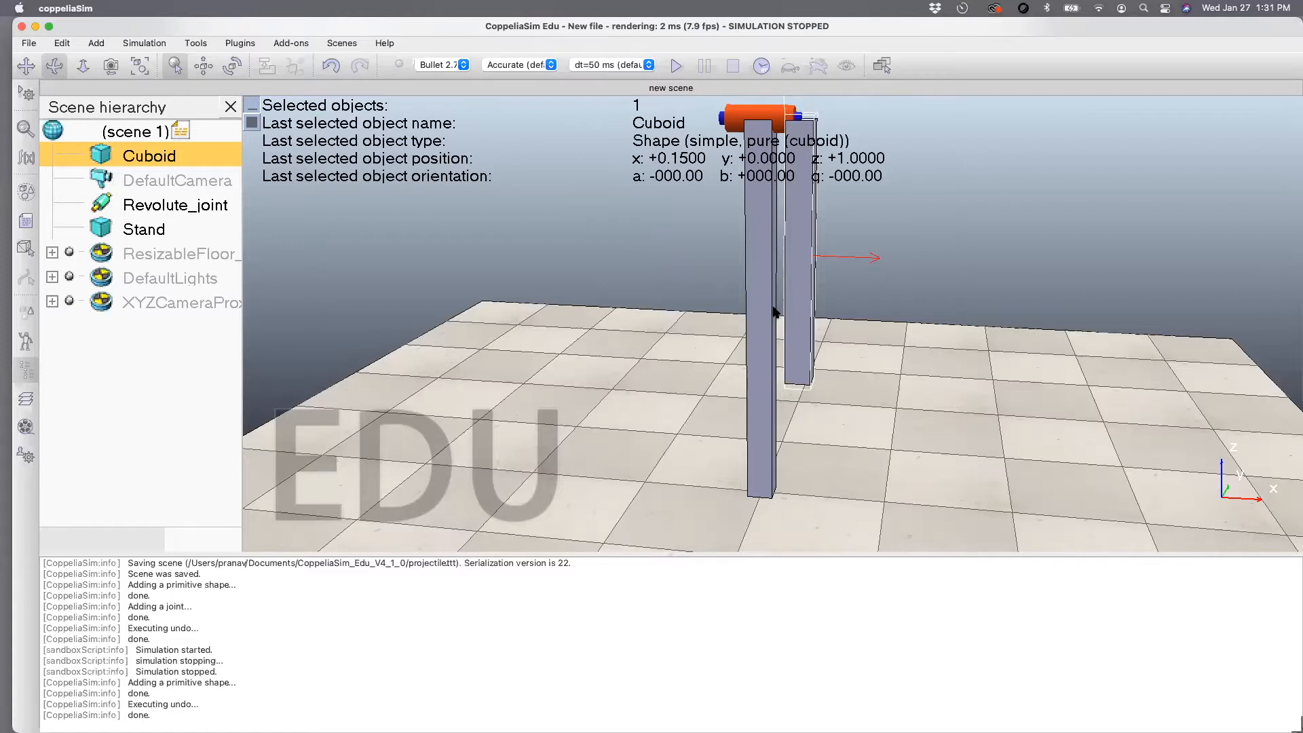
left_click(773, 114)
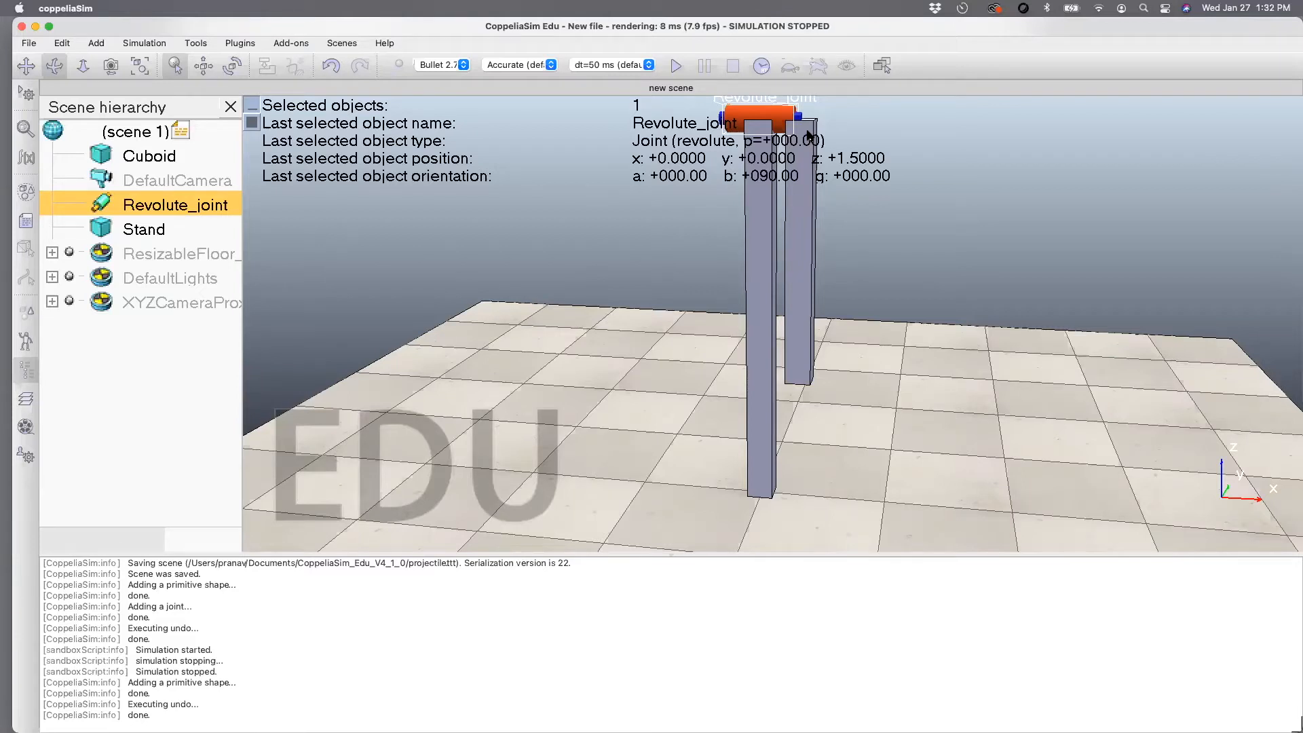
left_click(203, 68)
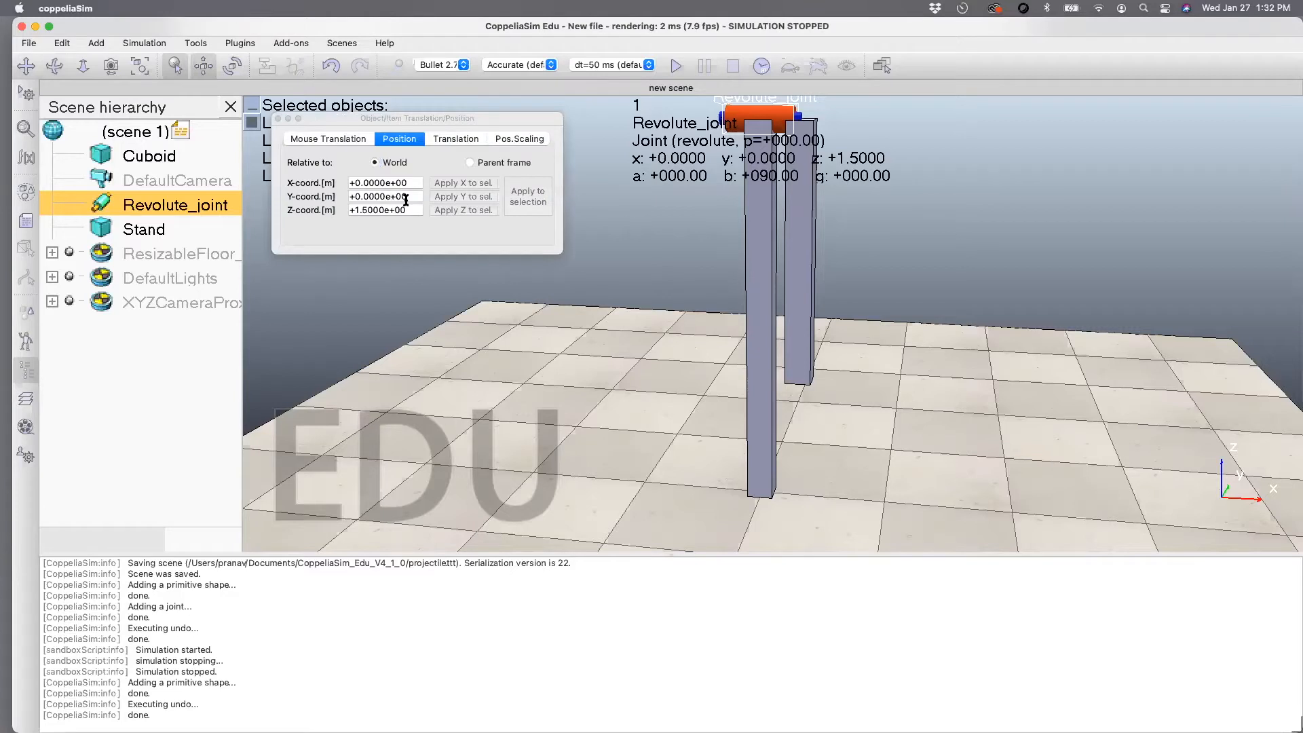
left_click(339, 184)
type("0.0")
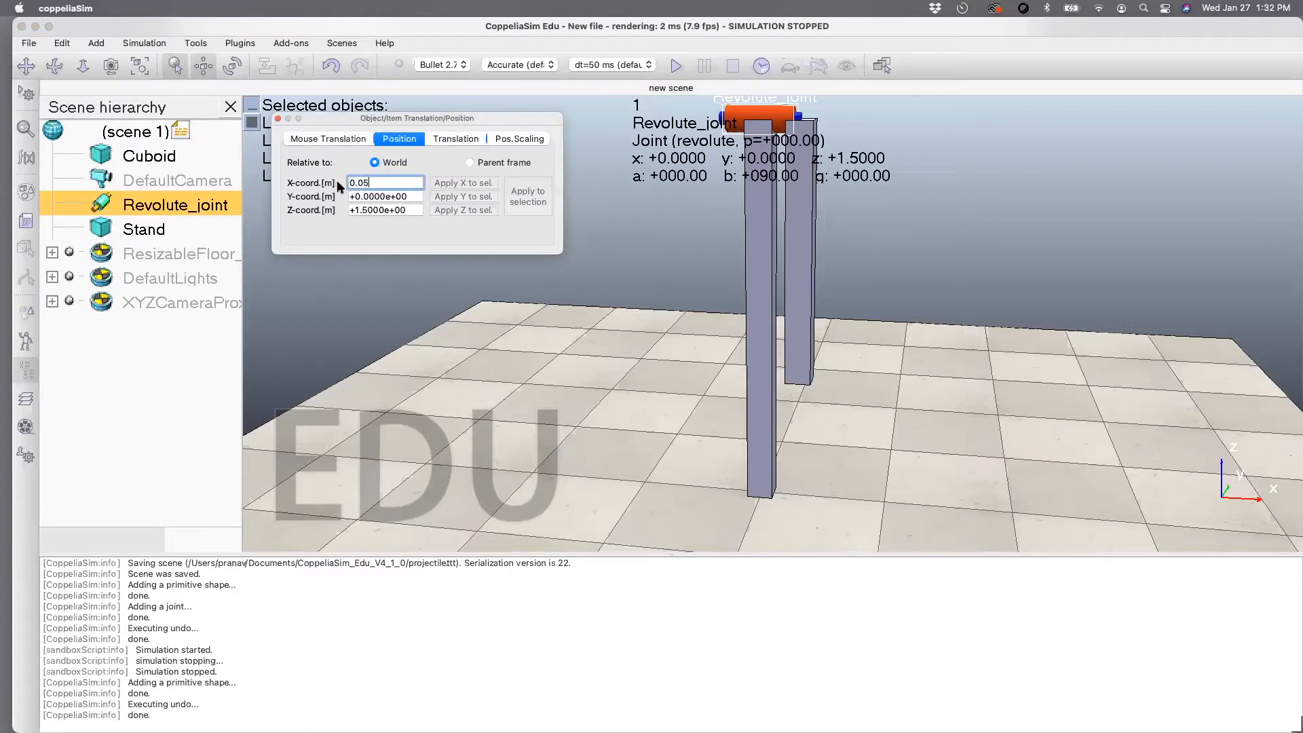
type("5")
key("Return")
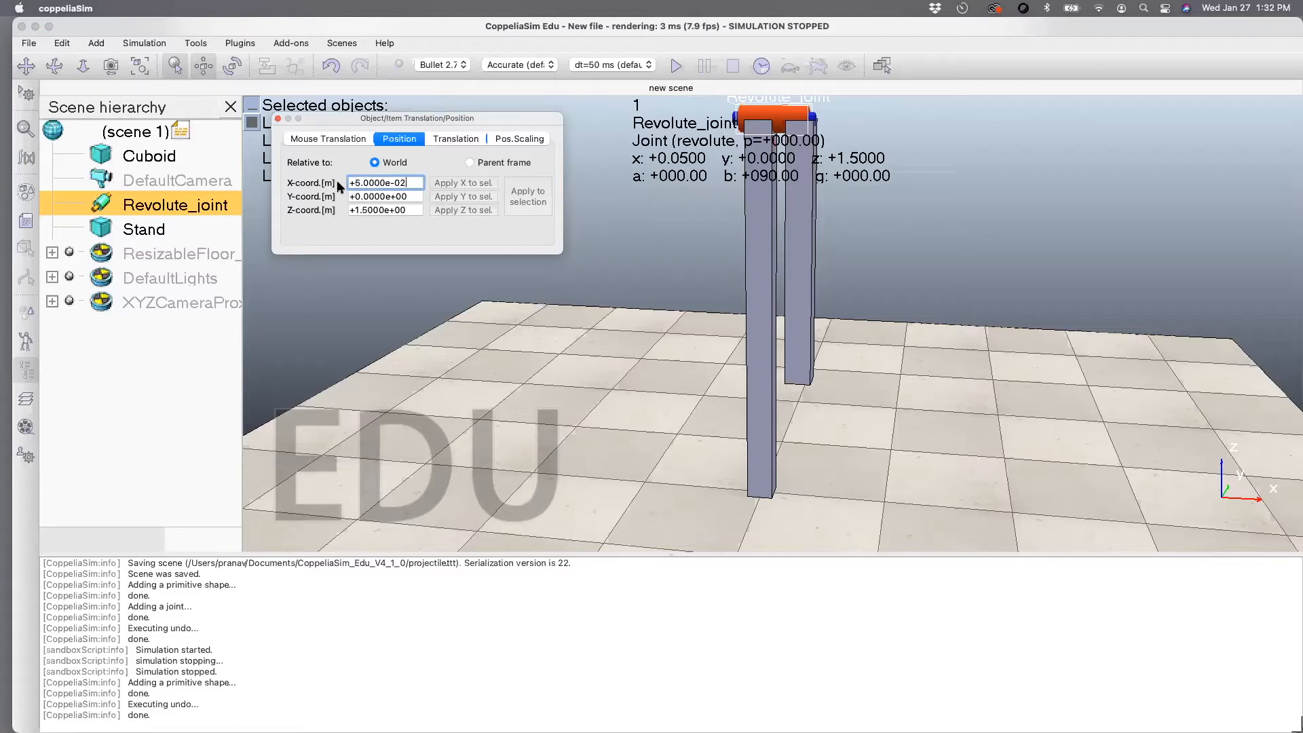
- Set the revolute joint's X-coordinate to 0.075 m relative to the world, centring it between the stand and the hanging cuboid
key("shift+Left")
key("shift+Left")
key("shift+Left")
key("shift+Left")
key("shift+Left")
key("shift+Left")
key("shift+Left")
key("shift+Left")
key("shift+Left")
key("shift+Left")
key("shift+Left")
type("0.075")
key("Return")
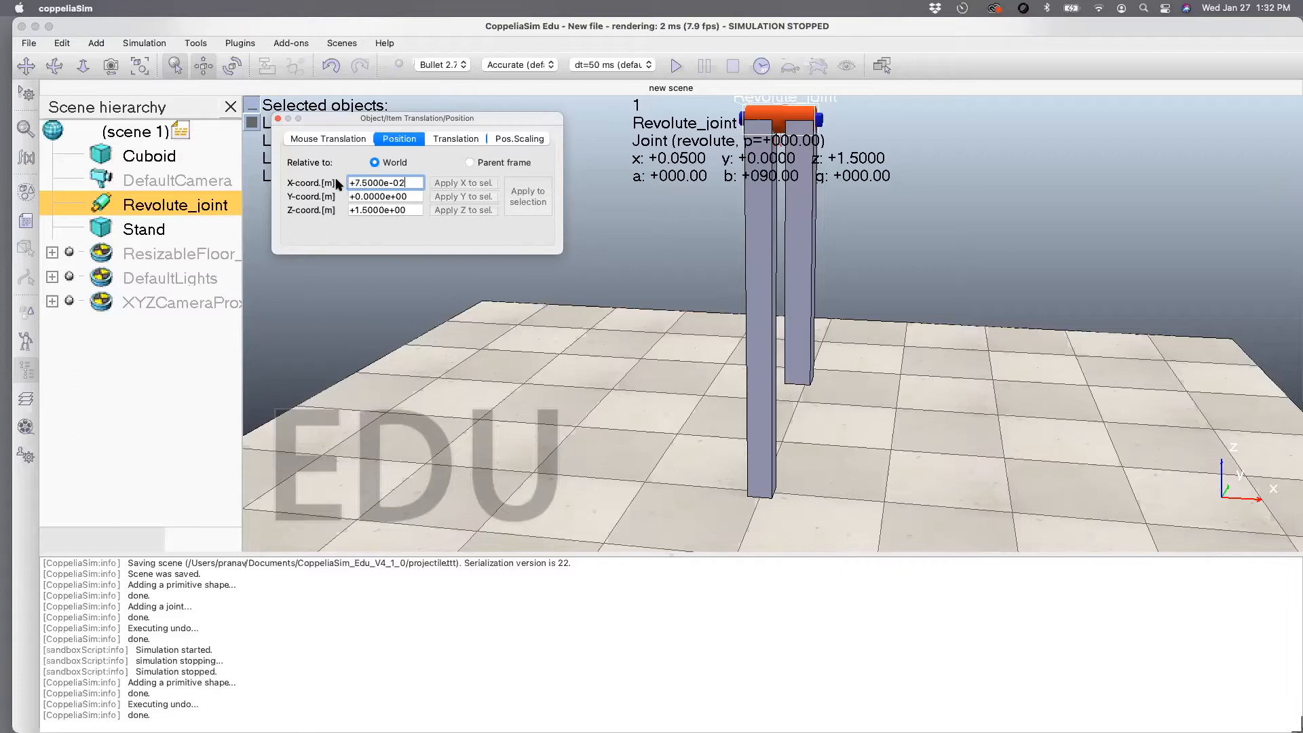
left_click(278, 118)
- Save the scene under the file name pendulum and test-run the simulation once
left_click(54, 66)
left_click_drag(755, 396, 664, 401)
key("super+s")
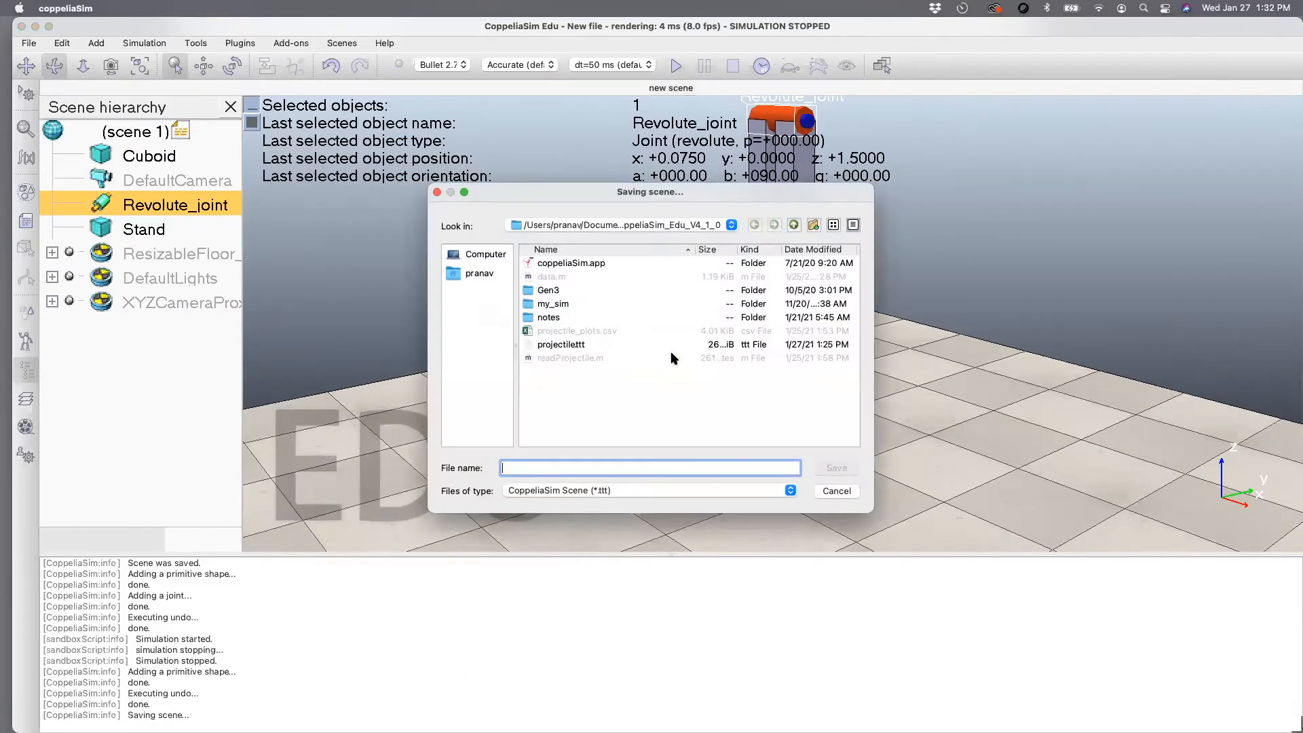
left_click(837, 493)
left_click(30, 43)
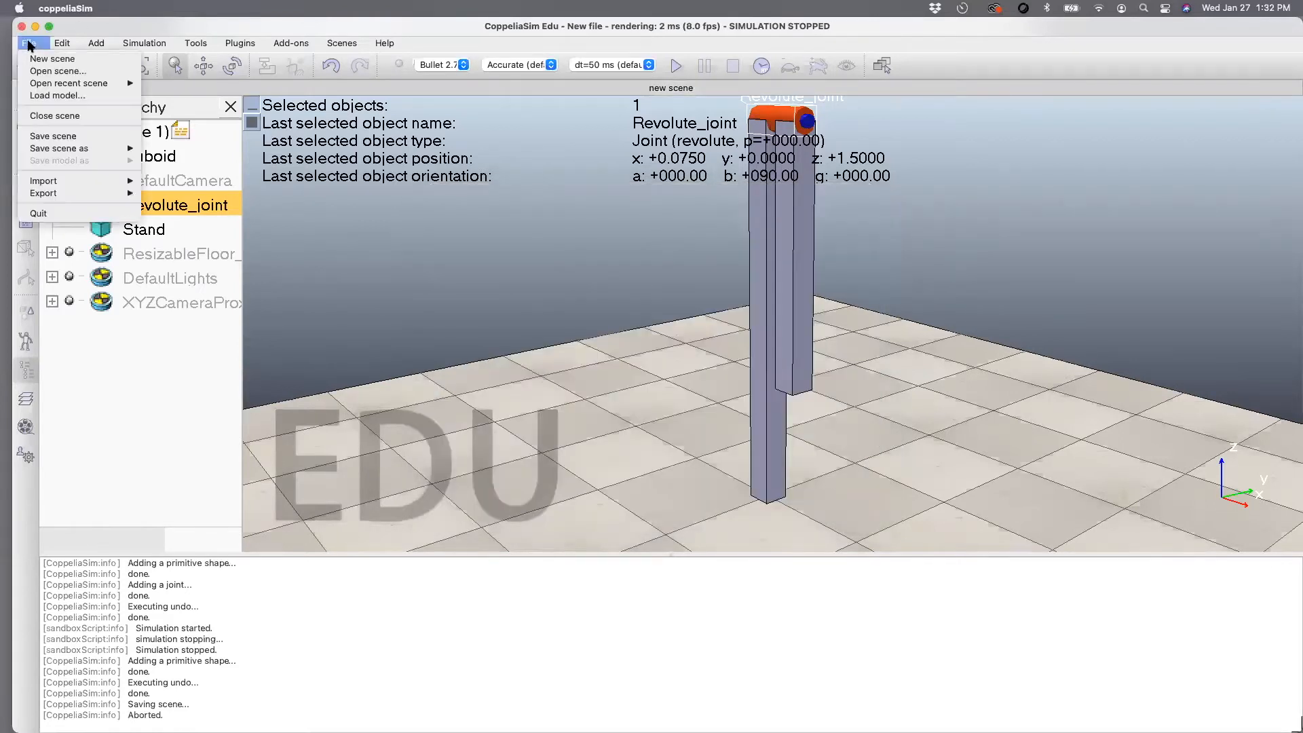
left_click(52, 136)
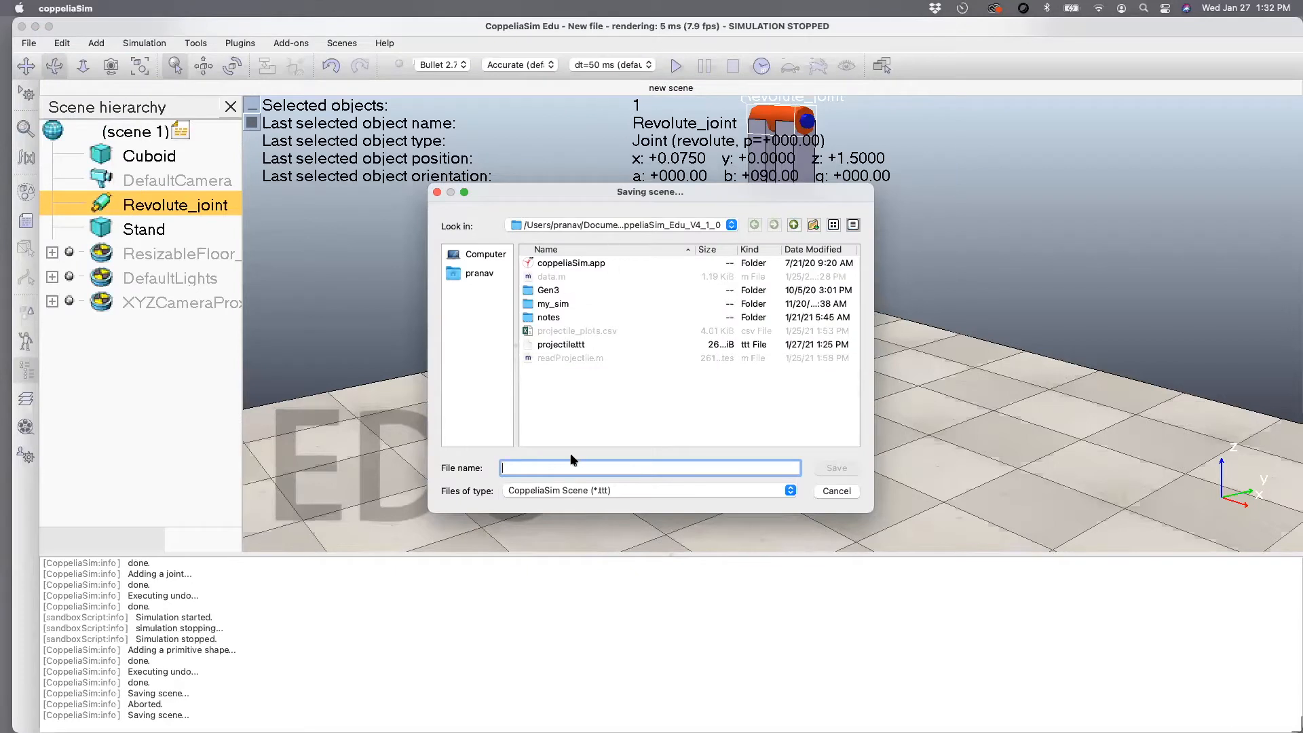
type("pendu")
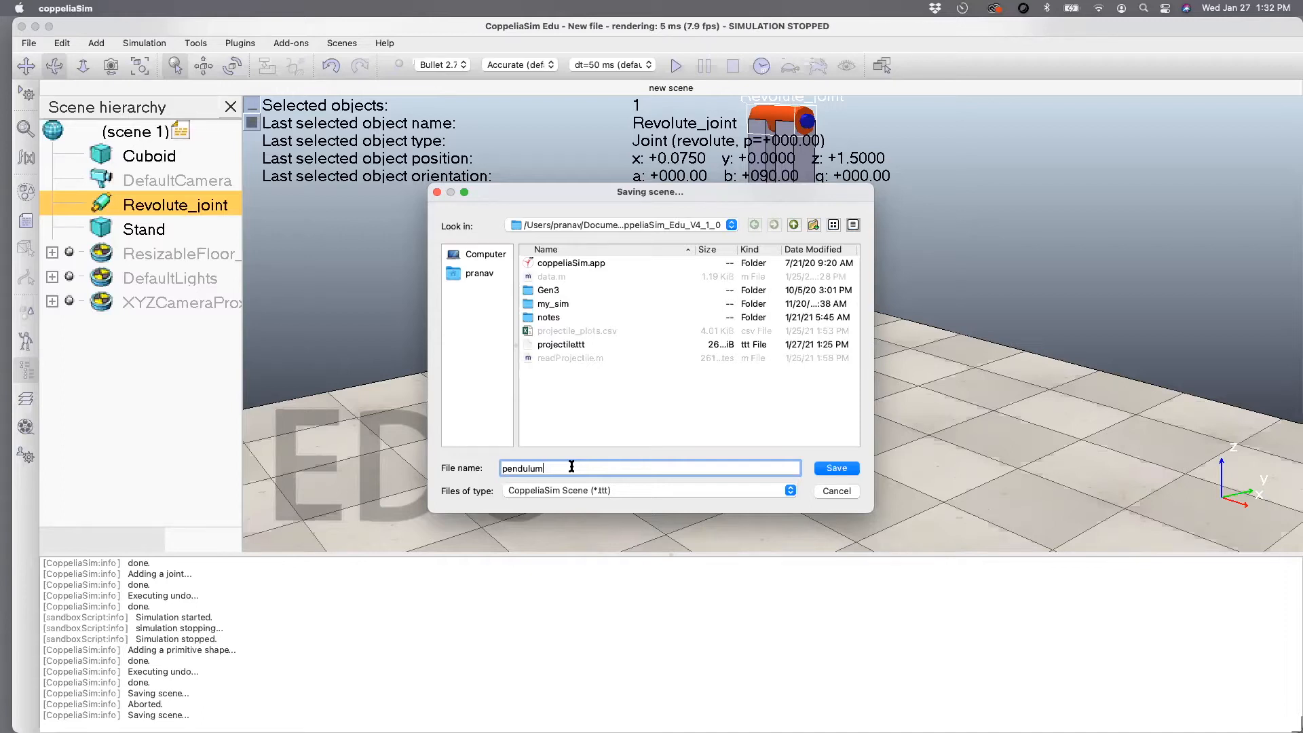
type("lum")
key("Return")
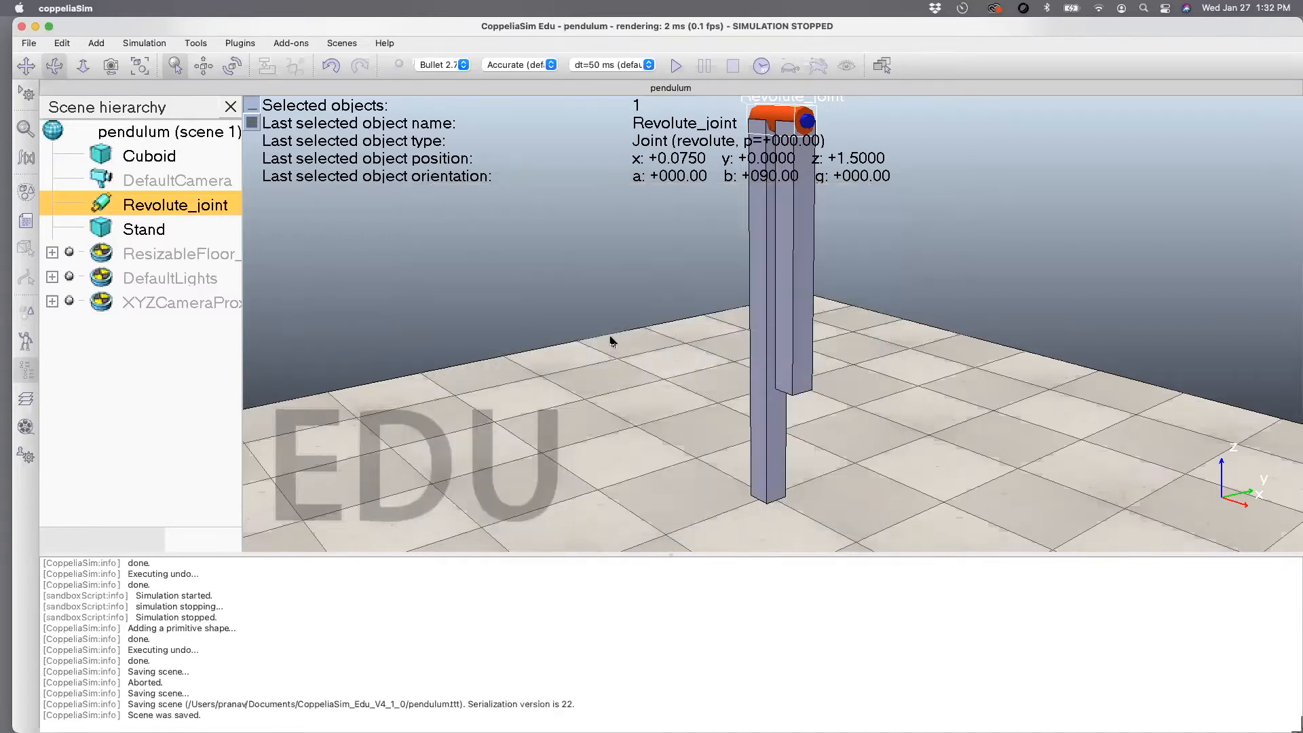
left_click(677, 66)
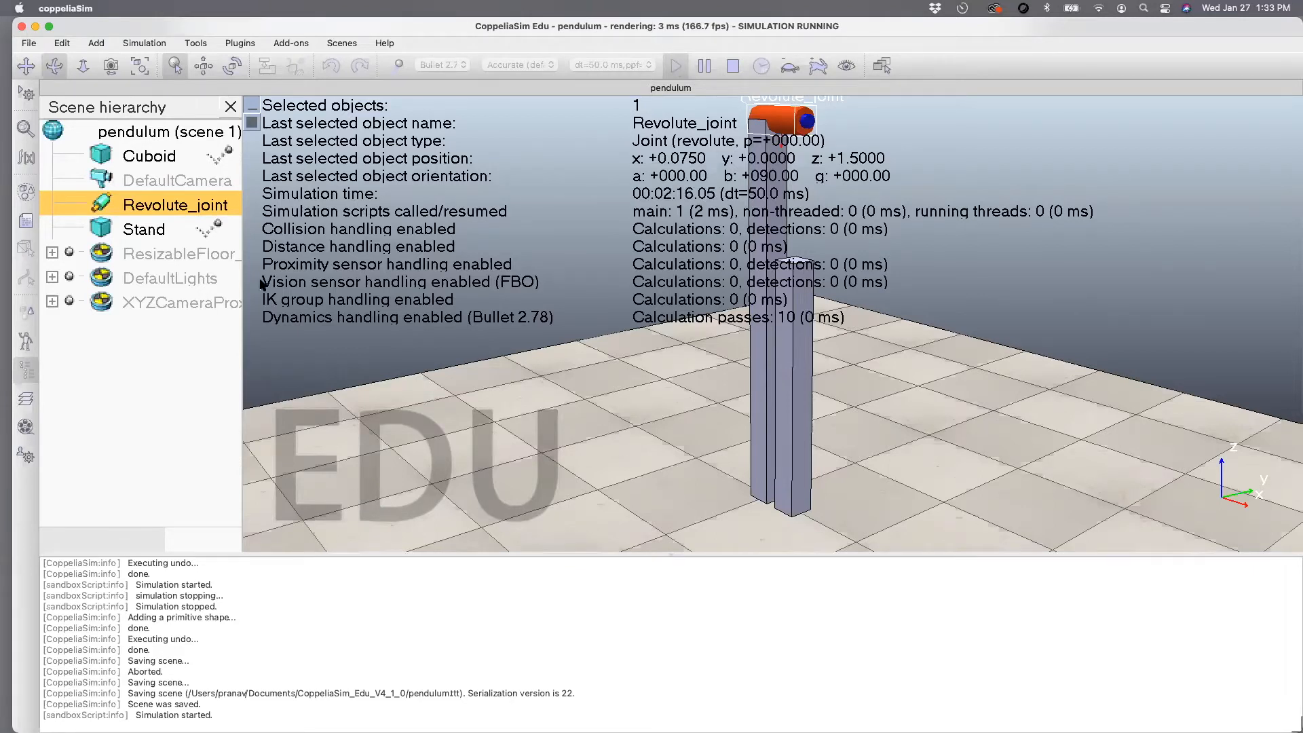
left_click(733, 66)
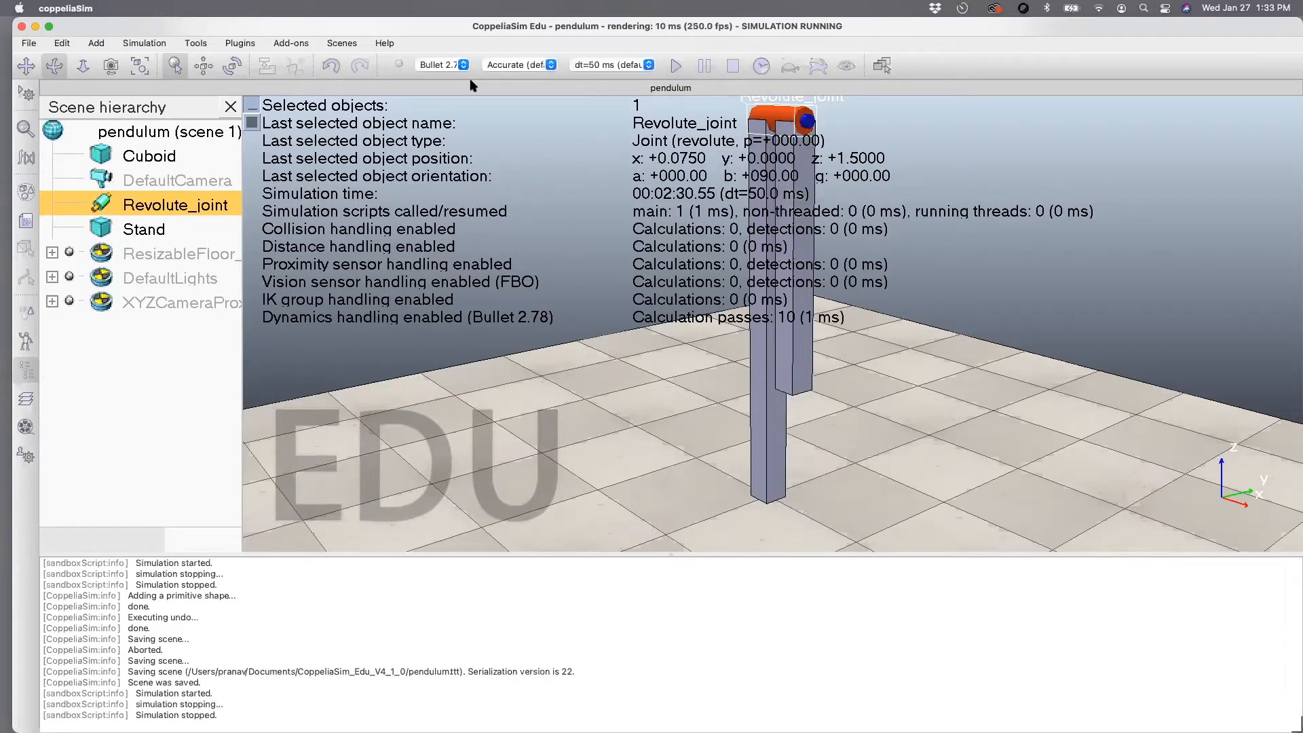
- Rename the hanging cuboid in the scene hierarchy as pendulum
double_click(133, 159)
type("pendulu")
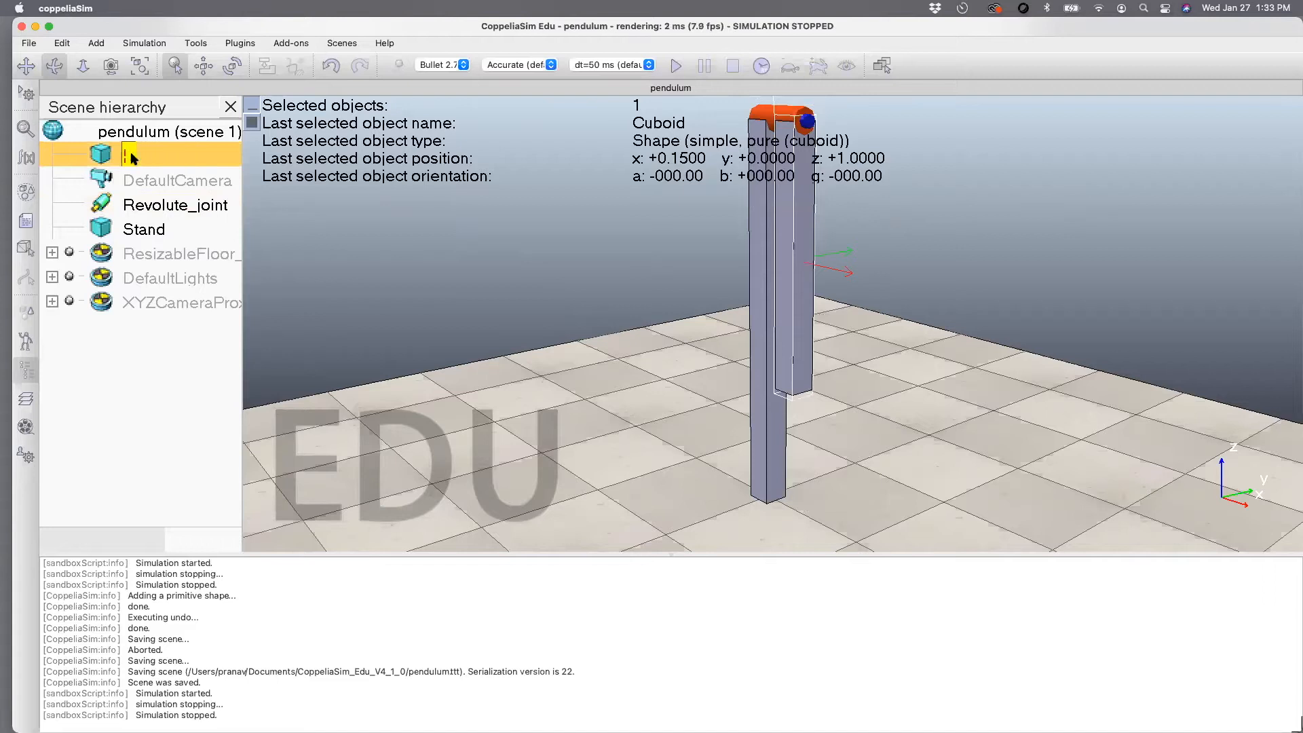
type("m")
key("Return")
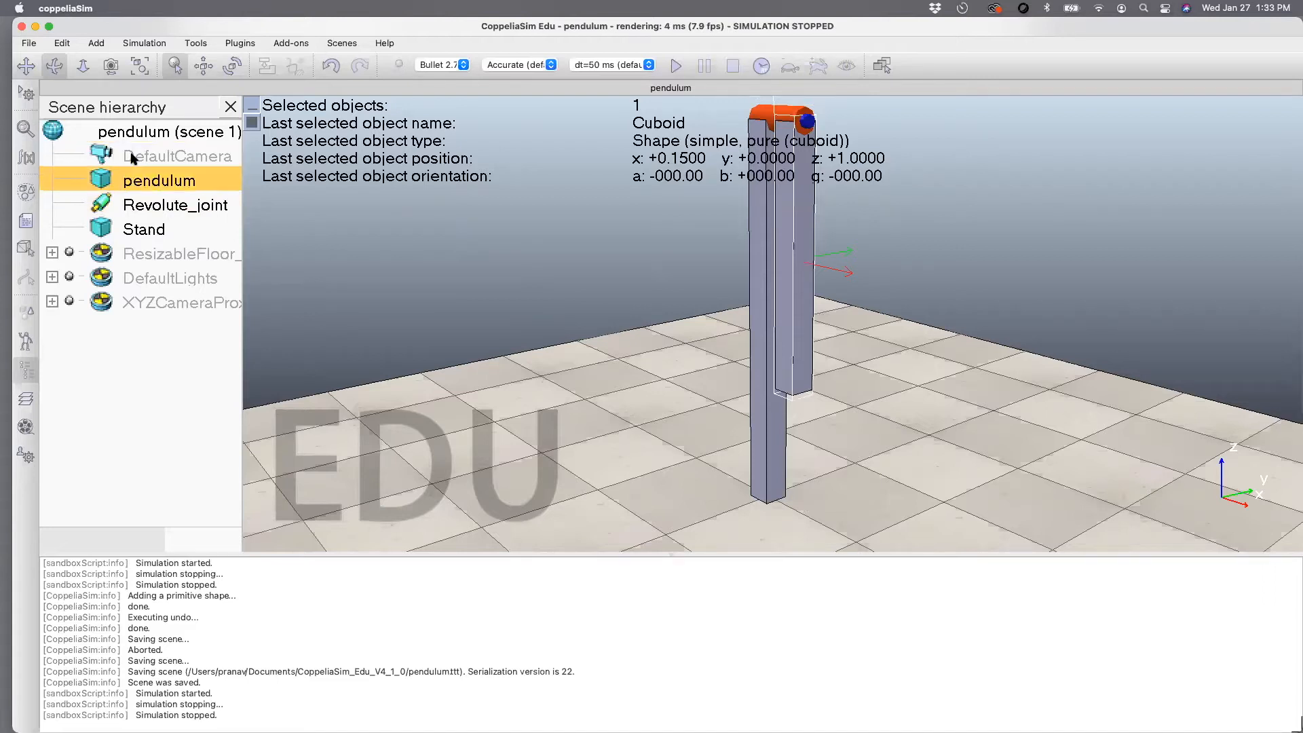
- Rename the revolute joint in the scene hierarchy as joint
double_click(146, 205)
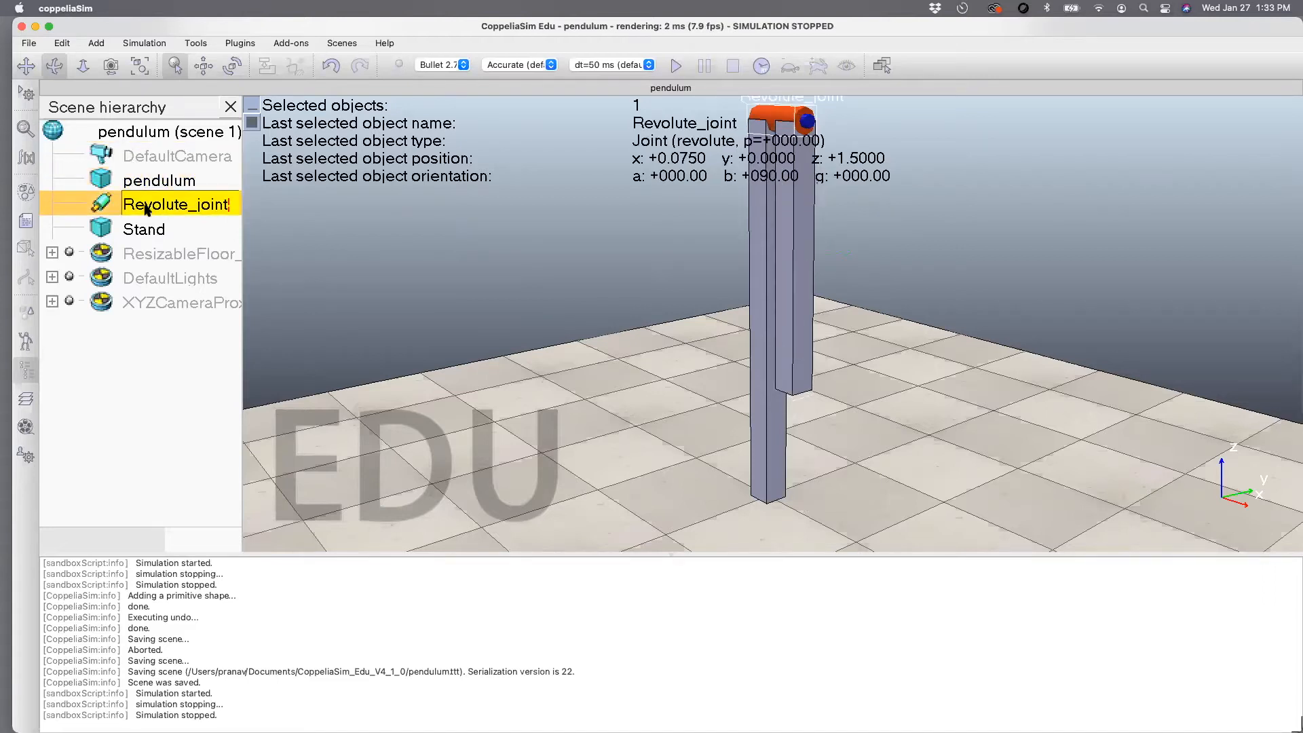
key("BackSpace")
key("BackSpace")
key("BackSpace")
key("BackSpace")
key("BackSpace")
key("BackSpace")
key("BackSpace")
key("BackSpace")
key("BackSpace")
key("BackSpace")
key("BackSpace")
key("BackSpace")
key("BackSpace")
key("BackSpace")
type("j")
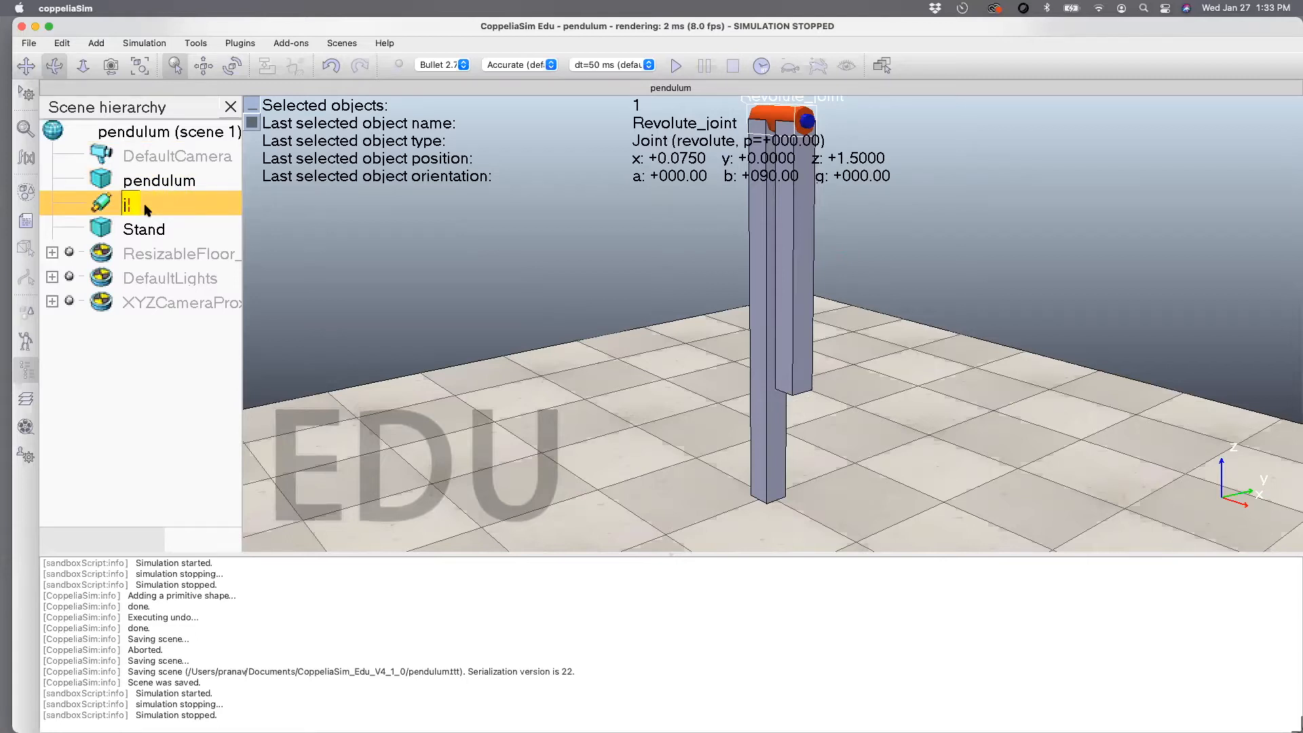
type("oint")
key("Return")
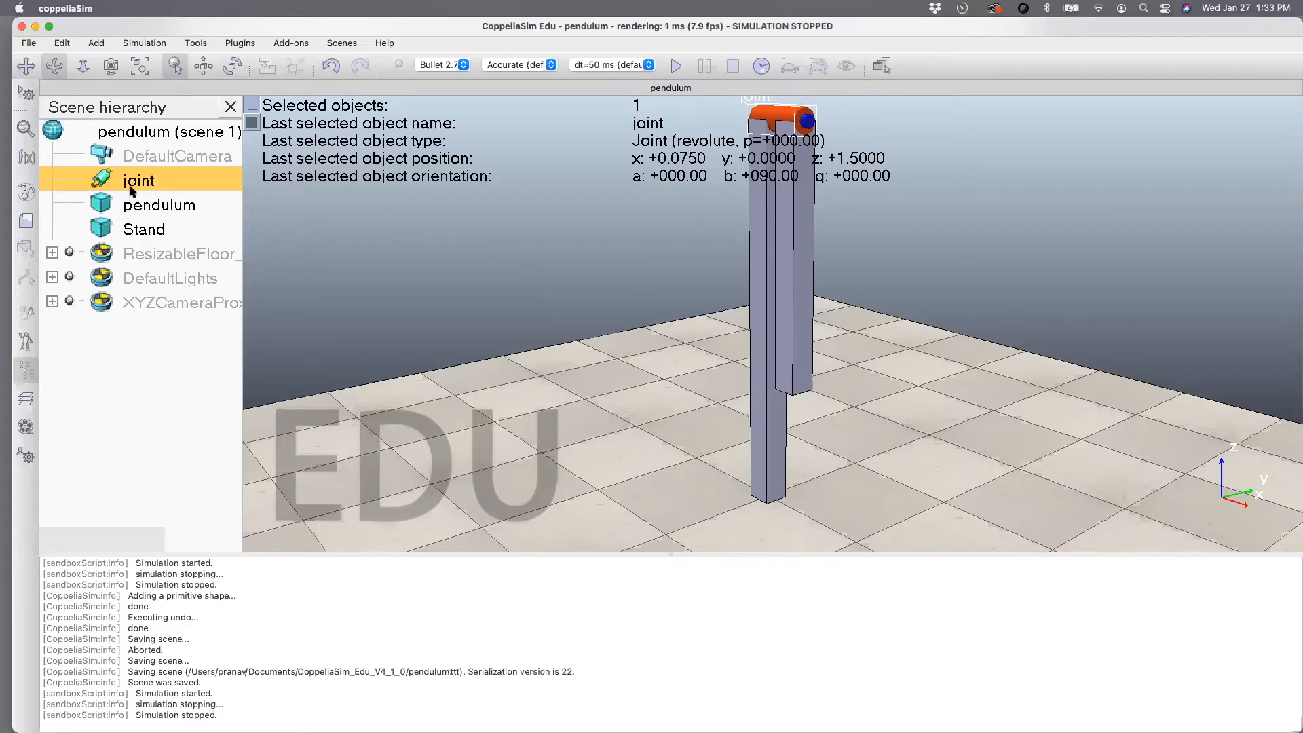
- Make the pendulum a child of the joint in the scene hierarchy and test-run the simulation
left_click_drag(106, 202, 135, 186)
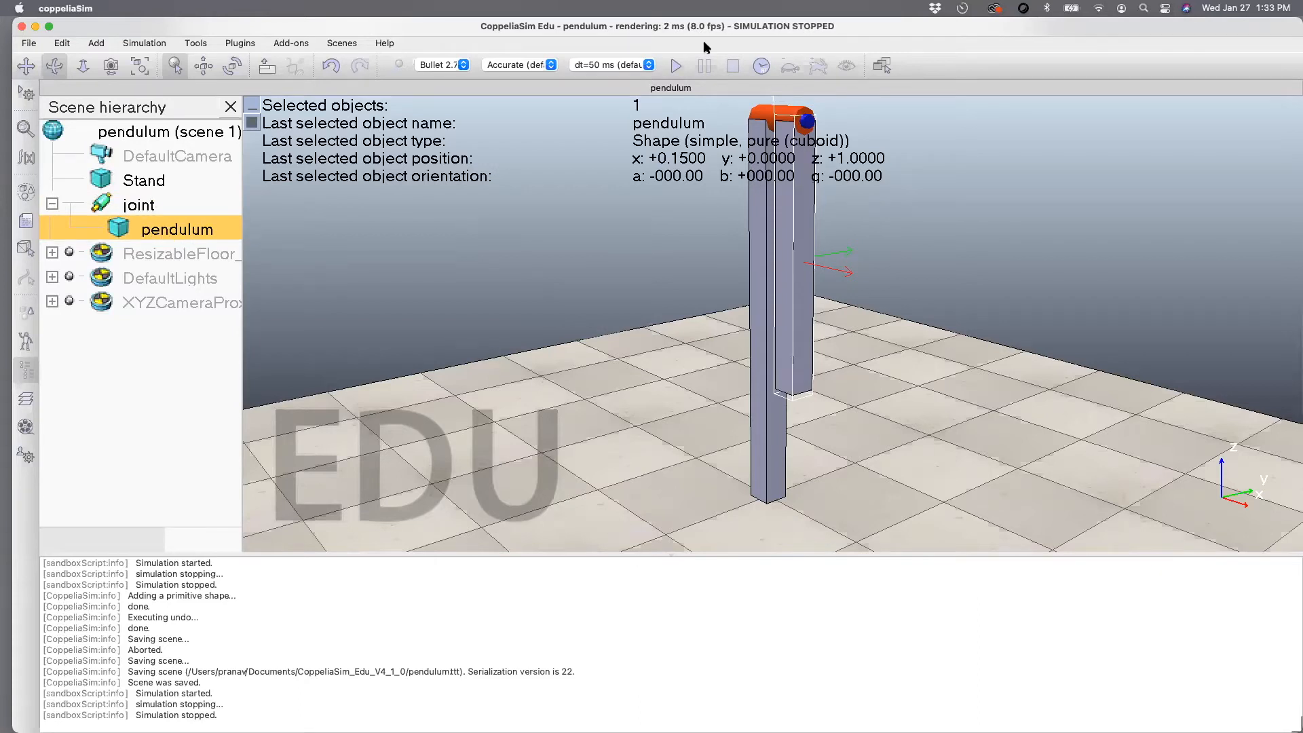
left_click(677, 66)
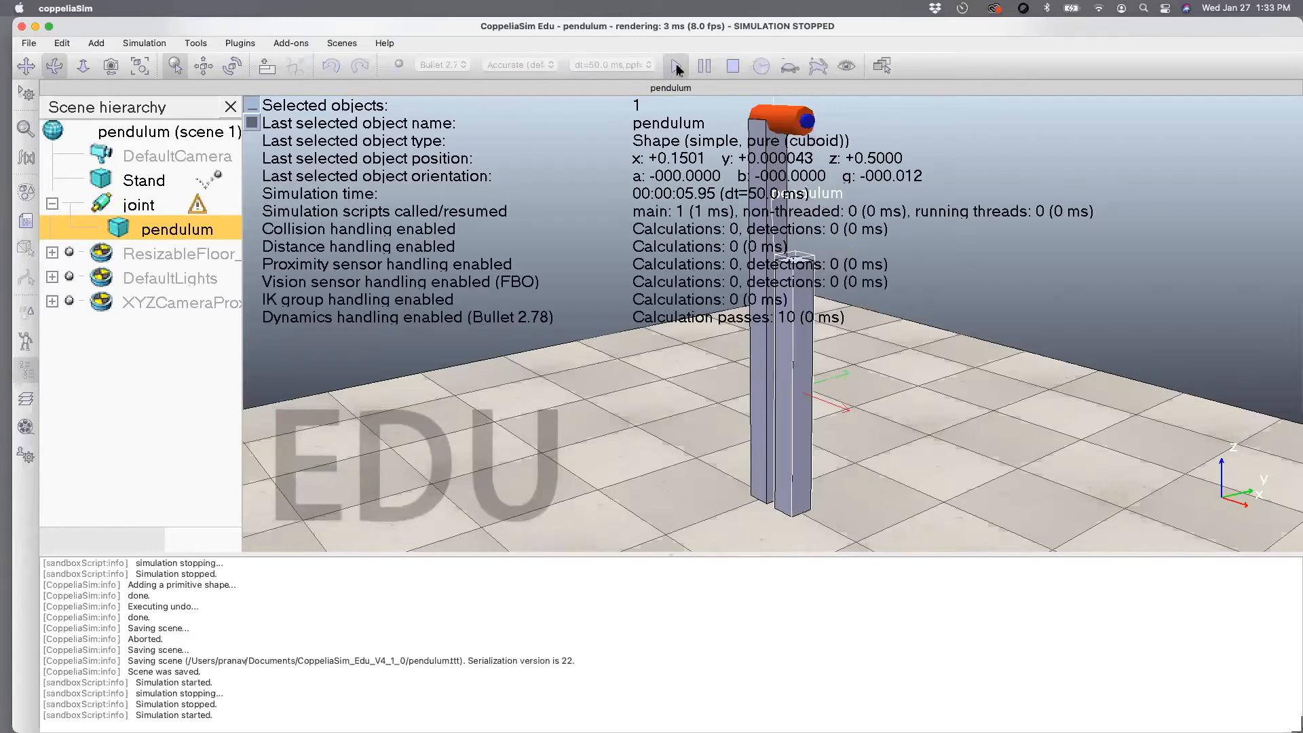
left_click(733, 66)
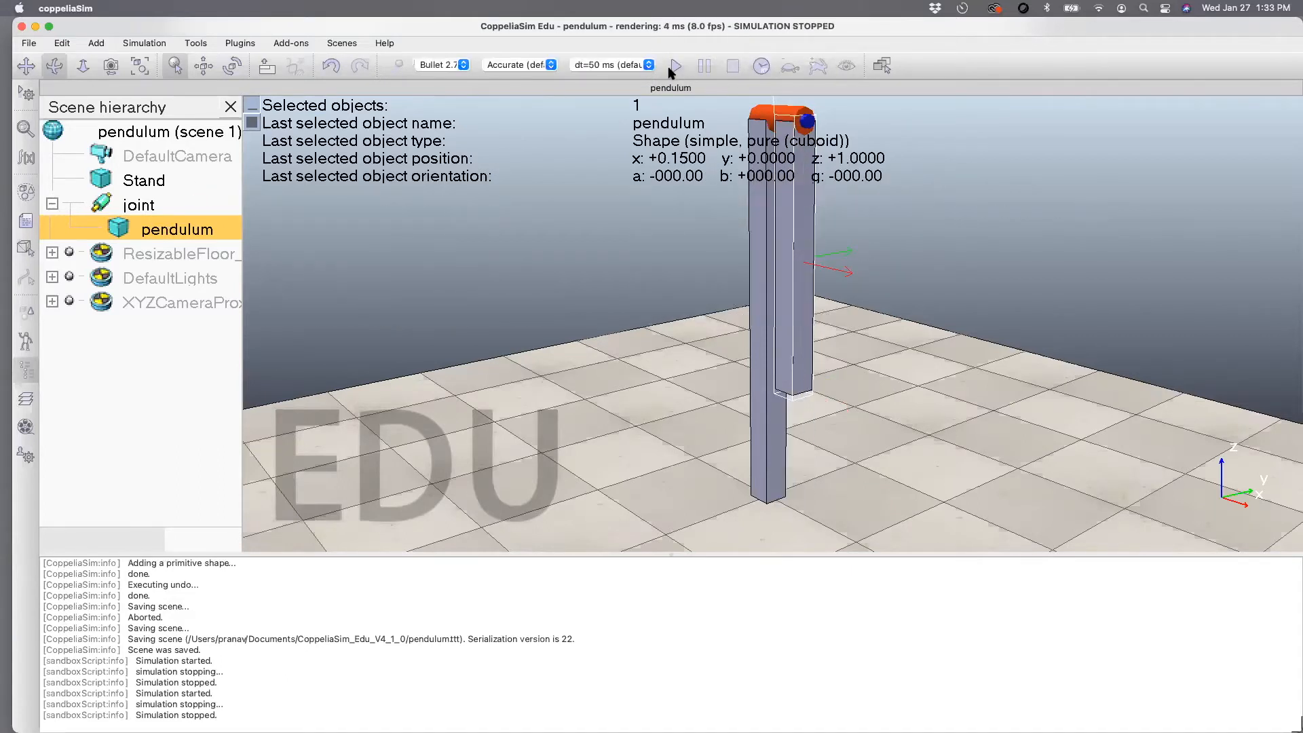
left_click(672, 67)
left_click(725, 66)
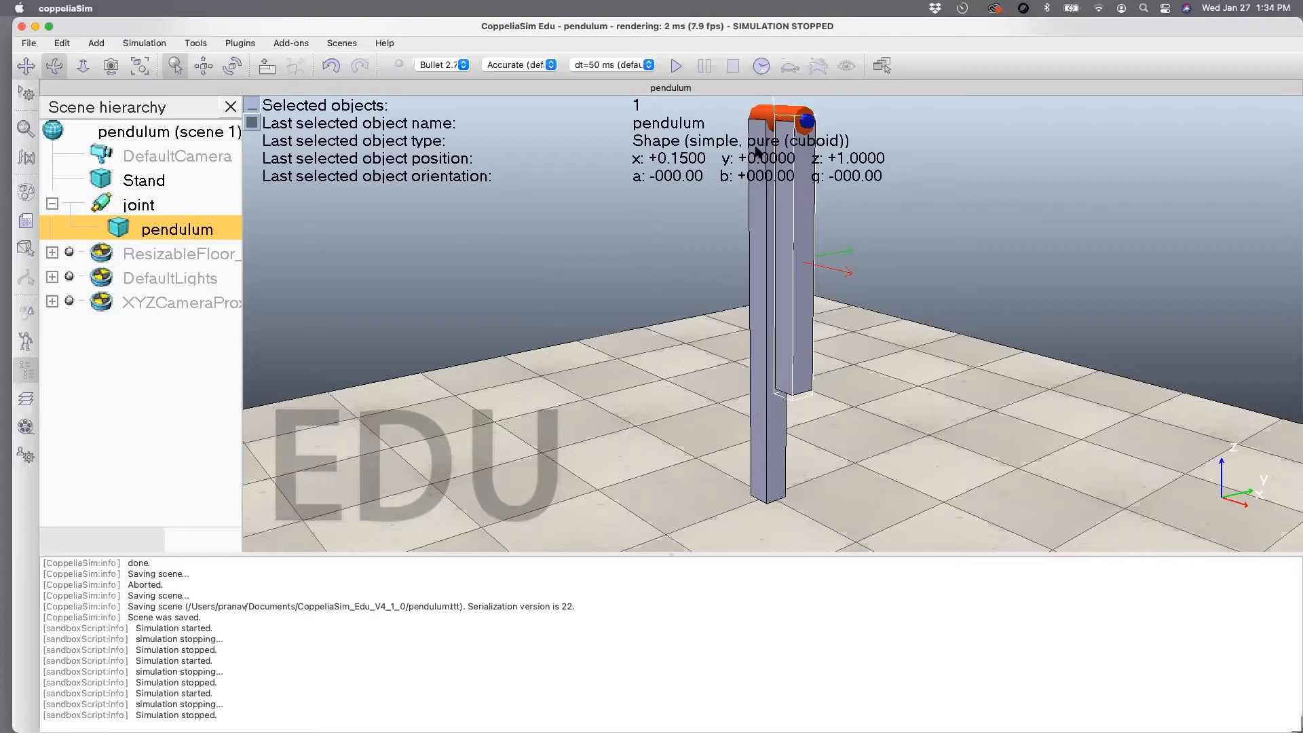
- Make the joint, together with its pendulum, a child of the Stand and test-run the simulation
left_click(102, 205)
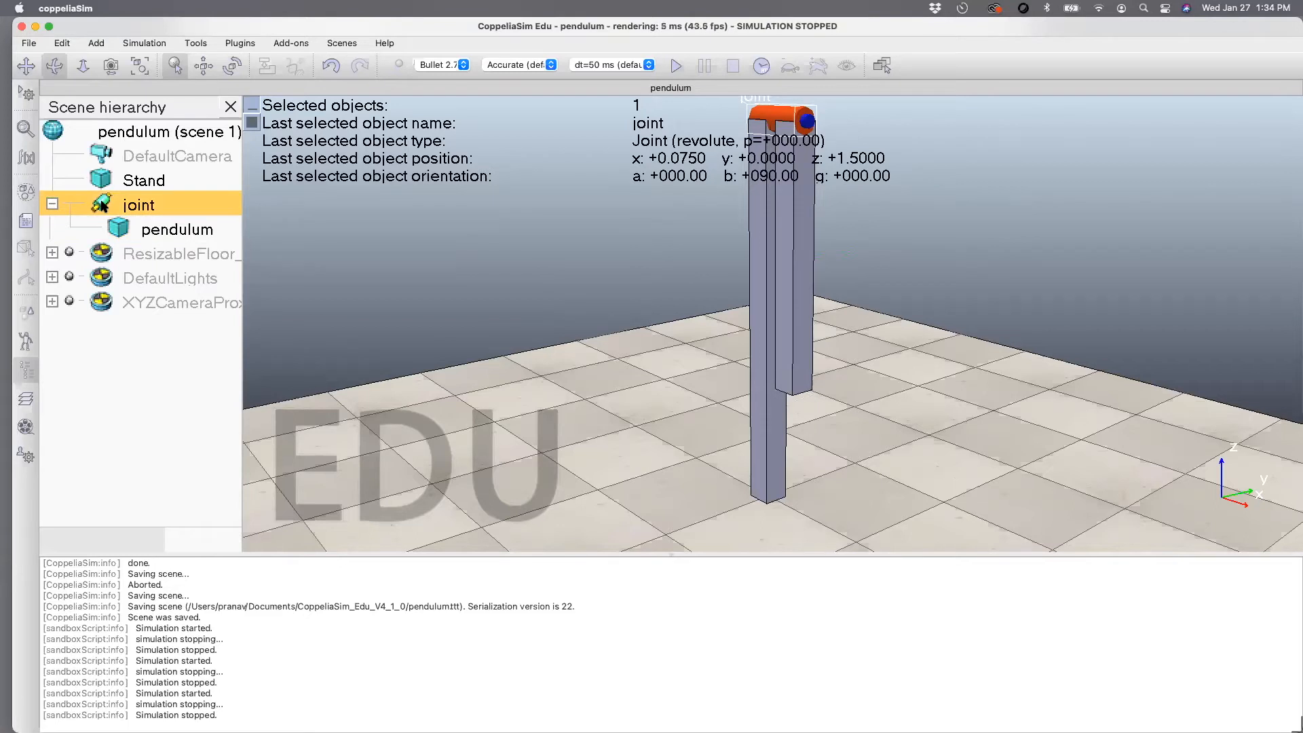
left_click_drag(108, 205, 108, 182)
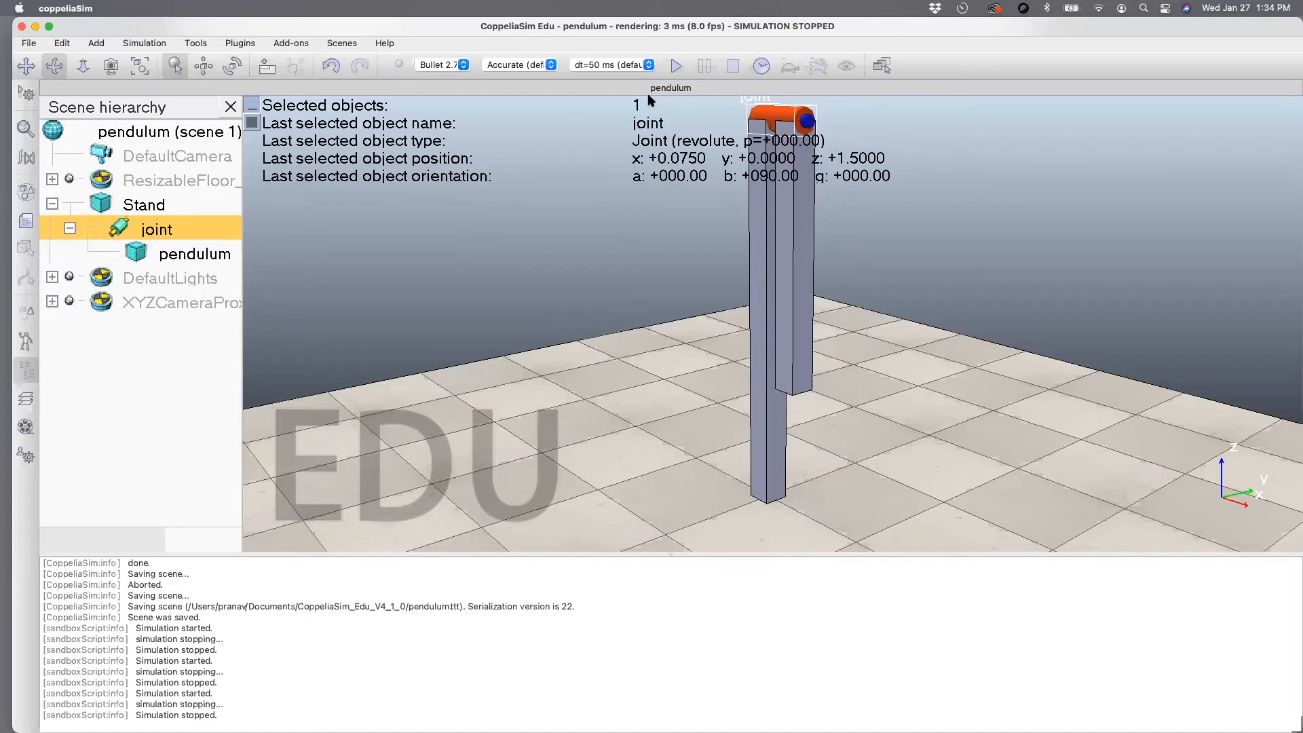
left_click(677, 64)
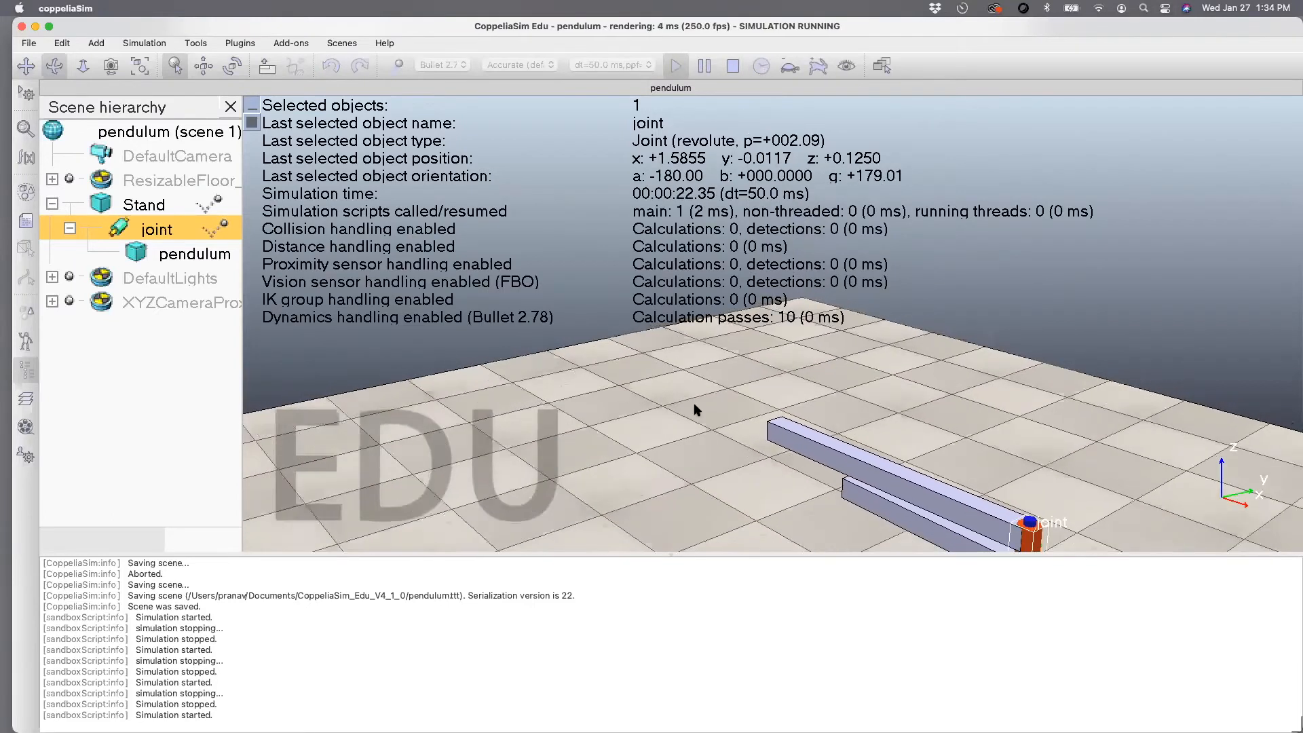
left_click(733, 66)
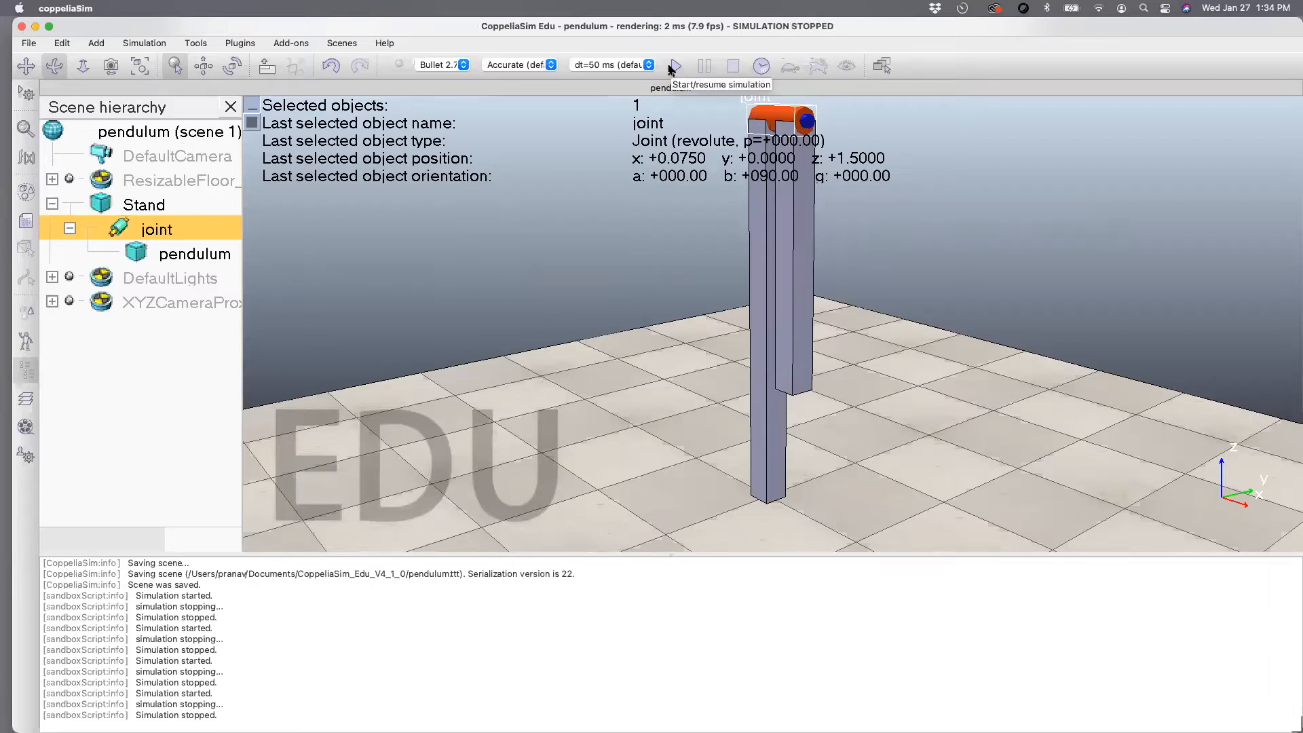
left_click(670, 67)
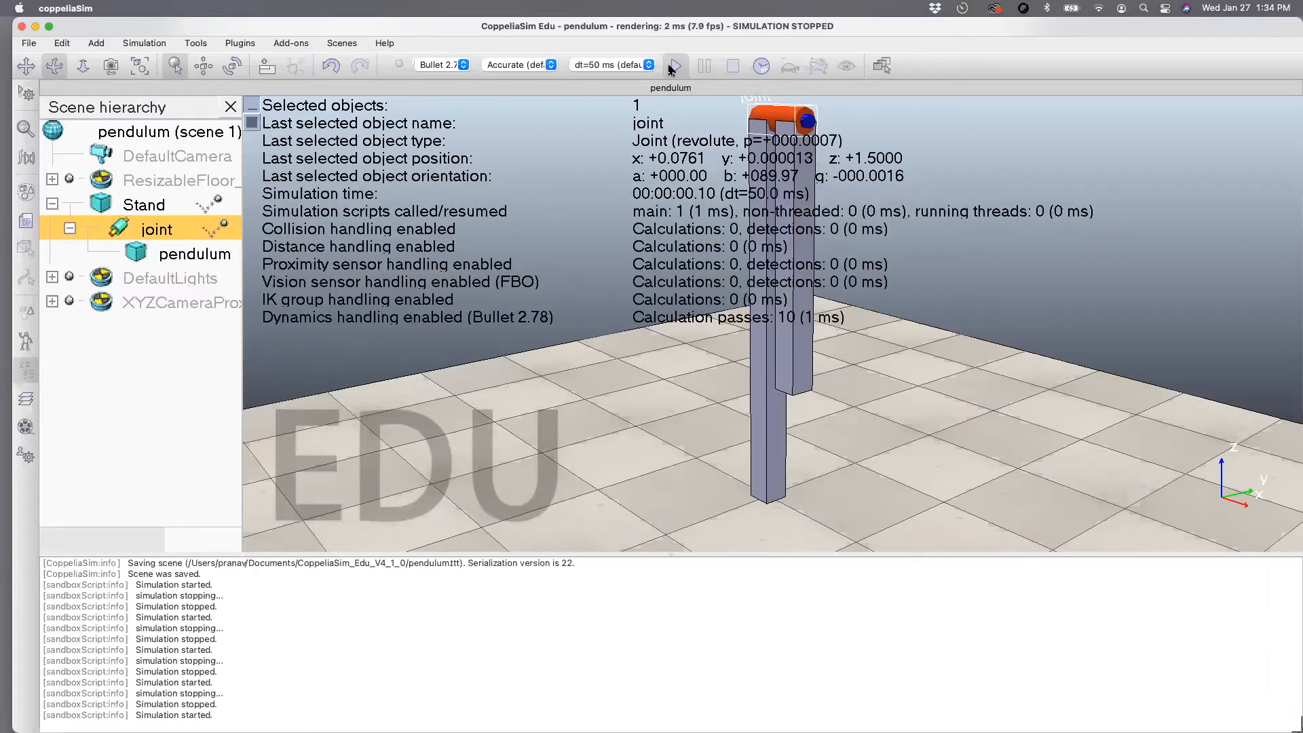
left_click(732, 66)
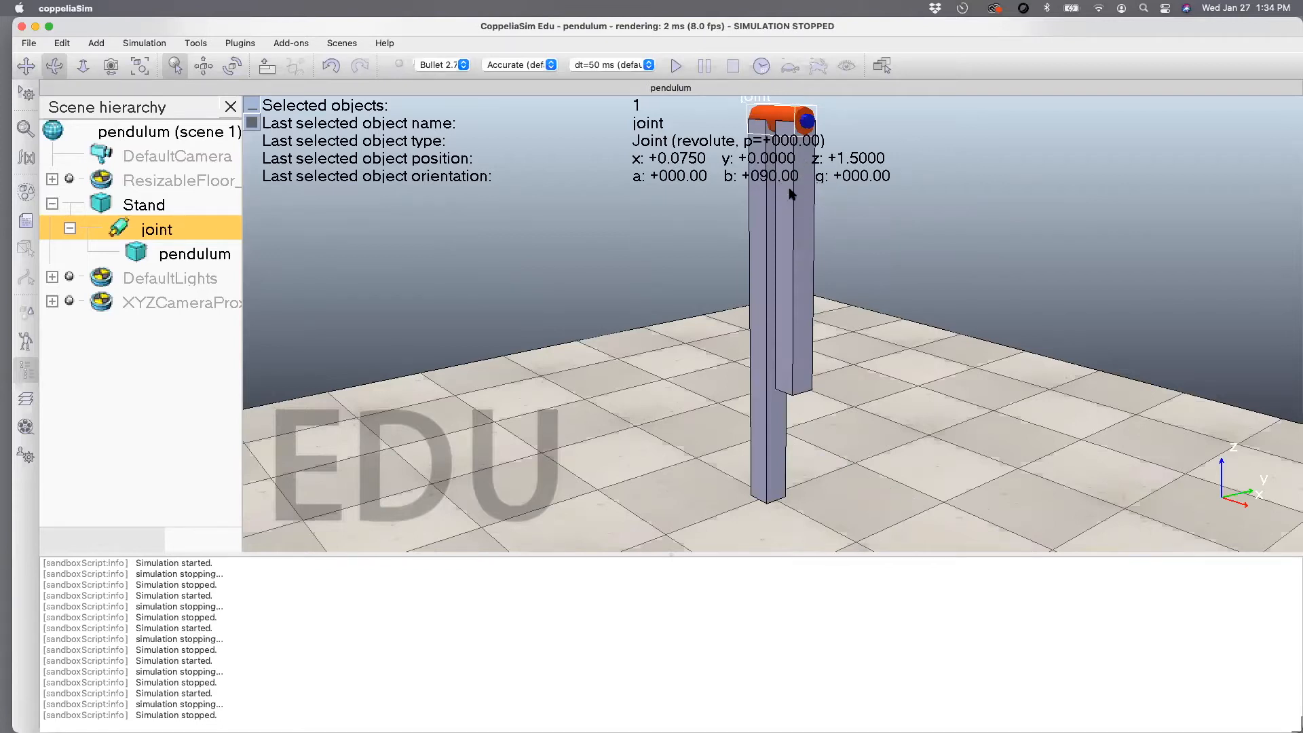
- Define the Stand as a model base in its common object properties and test-run the simulation
left_click(104, 202)
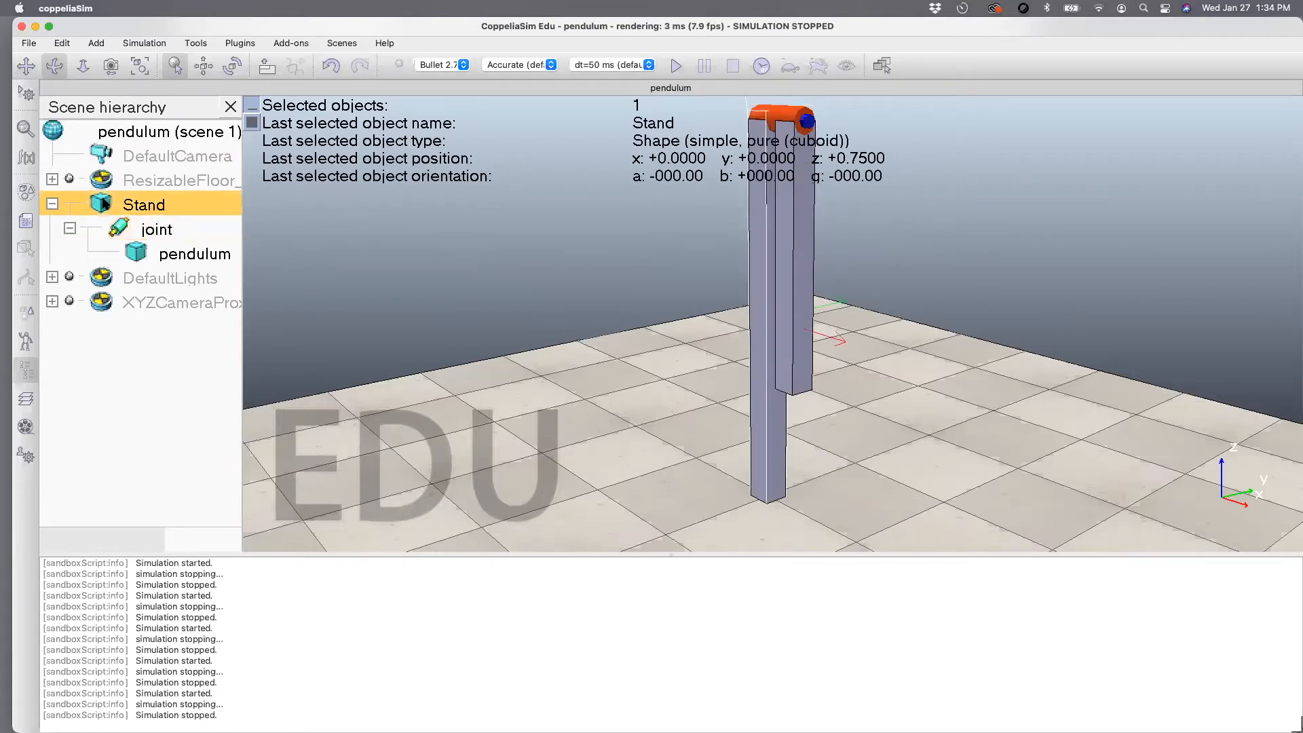
double_click(104, 202)
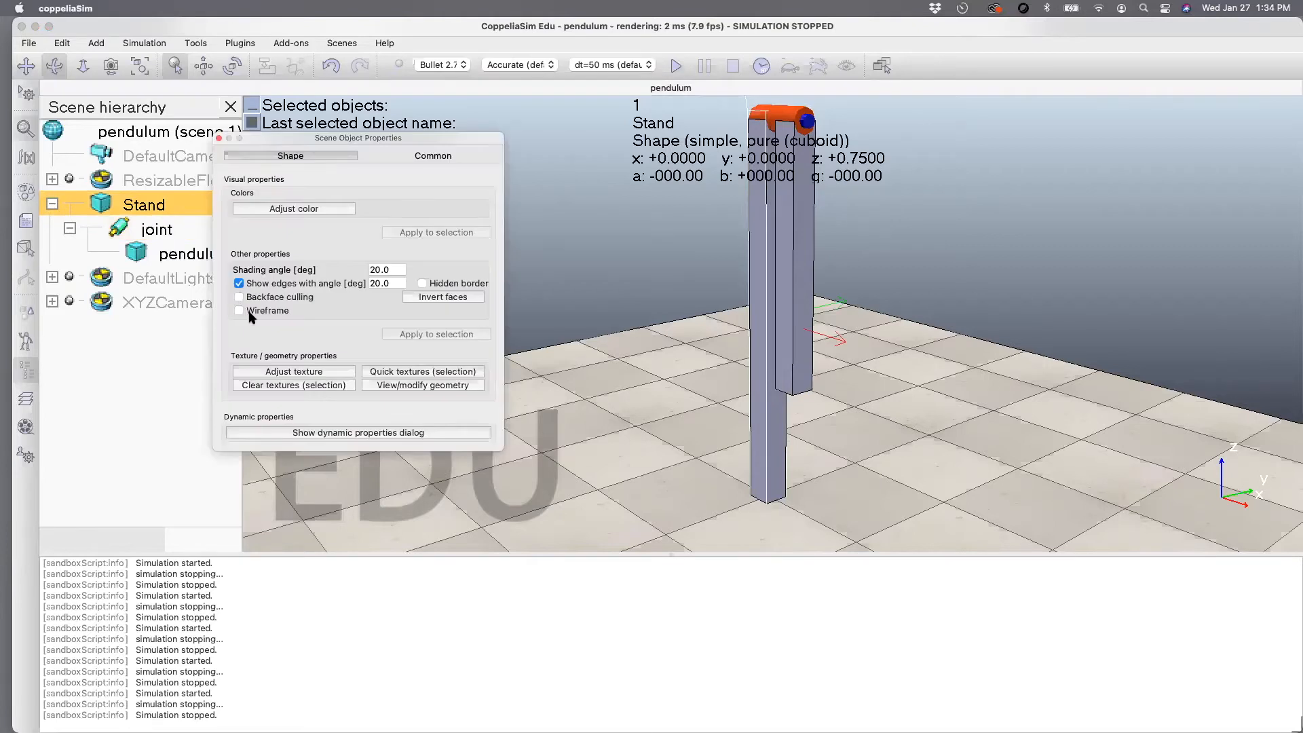
left_click(372, 388)
left_click_drag(428, 146, 428, 149)
left_click(428, 158)
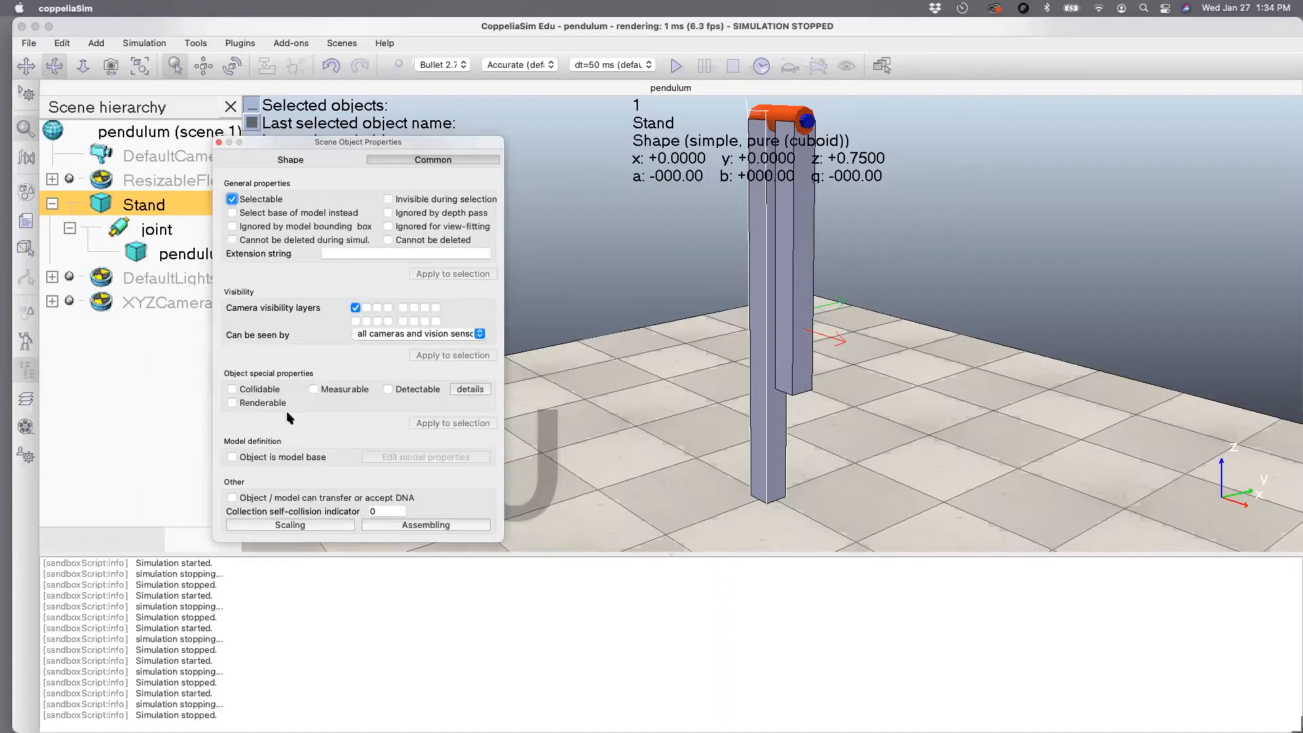
left_click(233, 458)
left_click(219, 142)
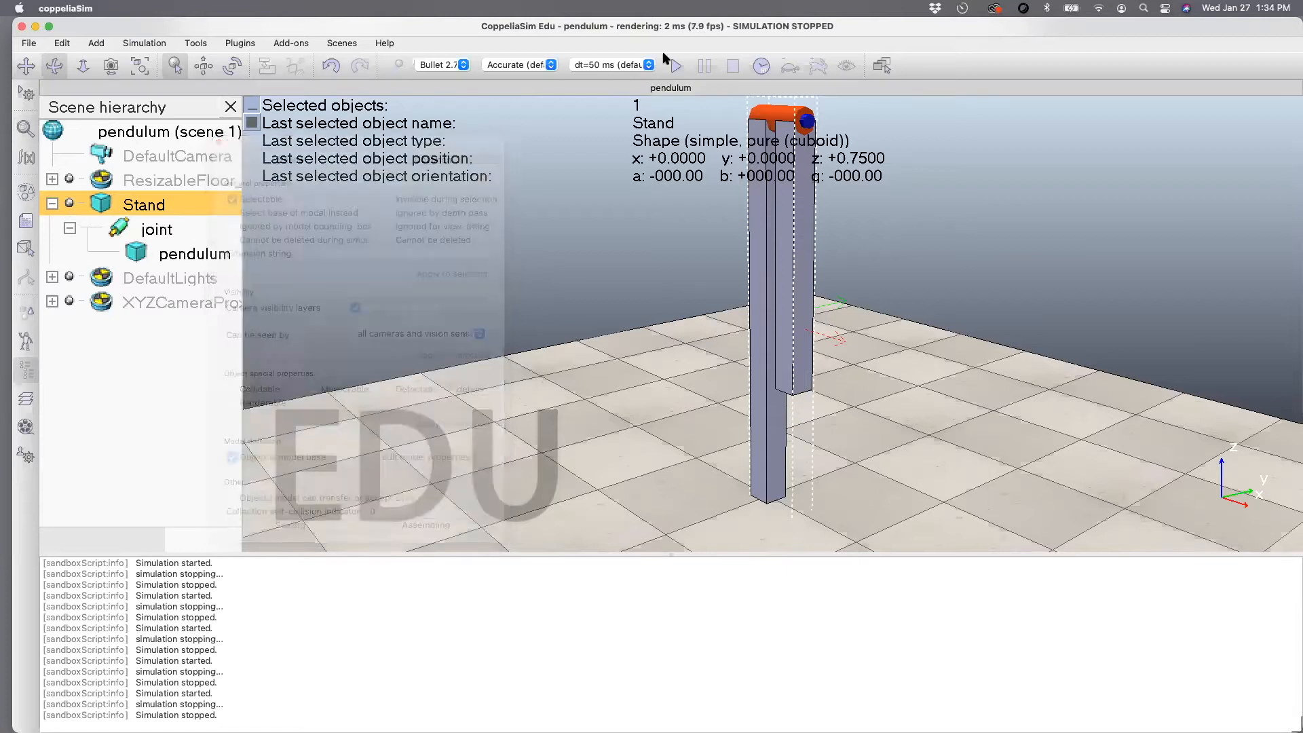
left_click(676, 66)
left_click(733, 66)
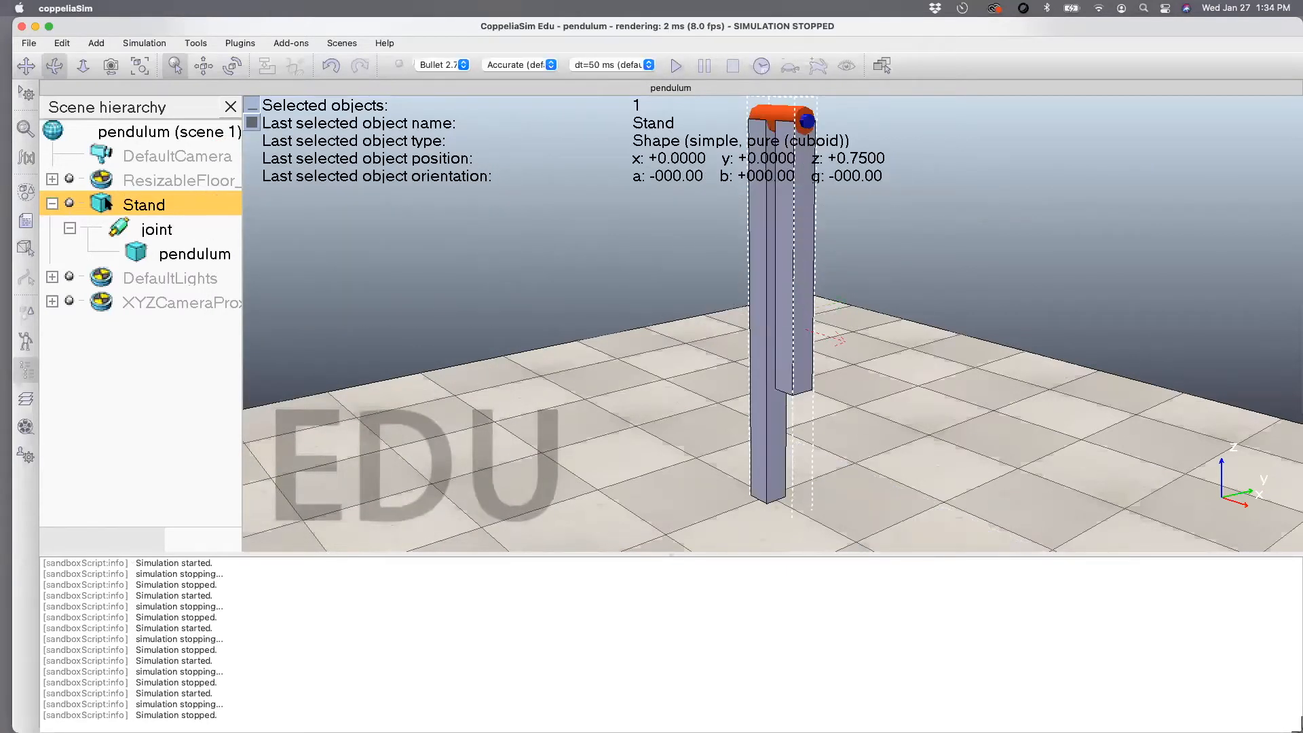
- Turn off the body-is-dynamic option in the Stand's rigid body dynamic properties and start the simulation
double_click(107, 204)
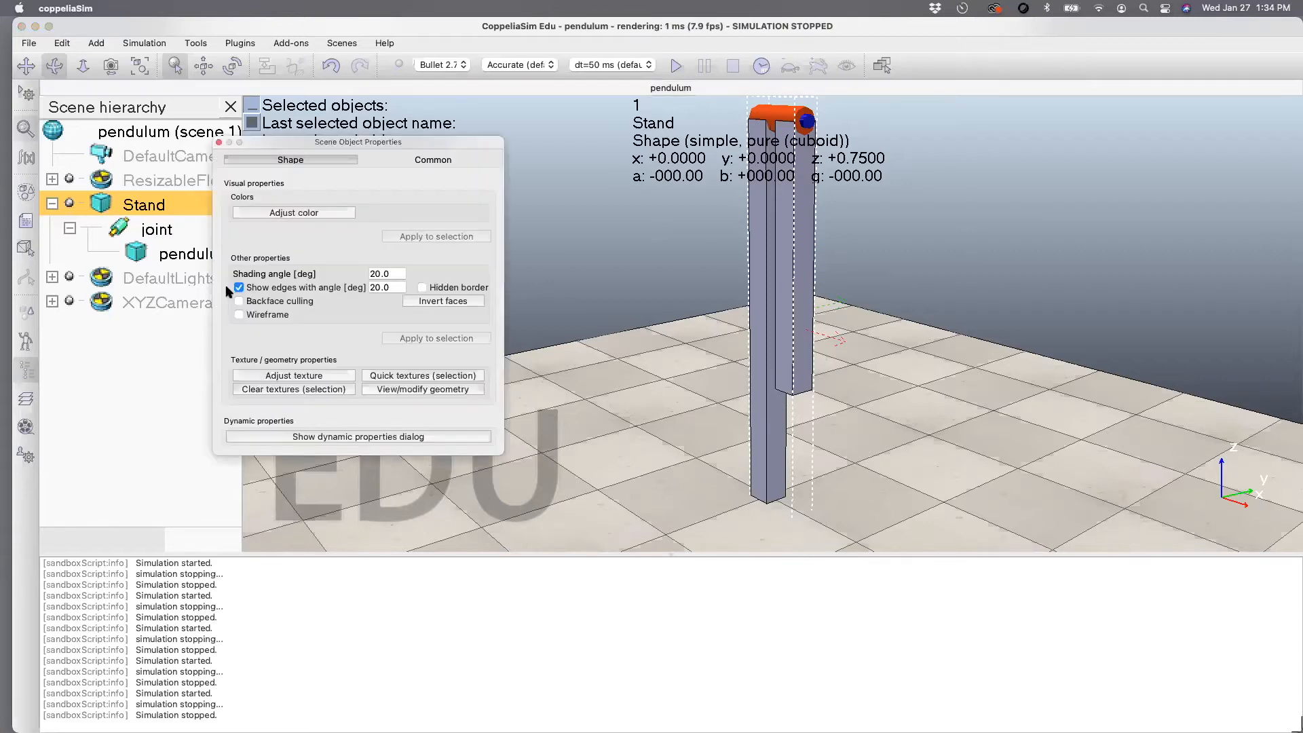
left_click(412, 161)
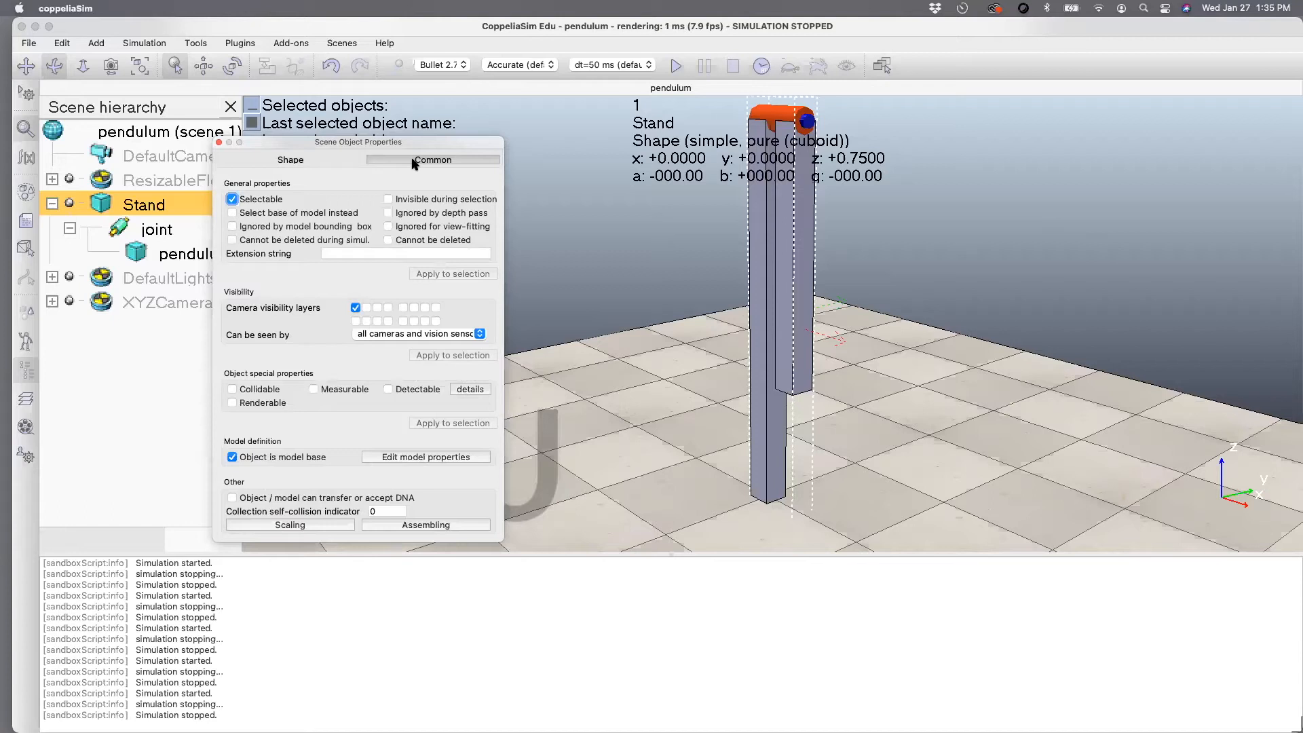
left_click(320, 159)
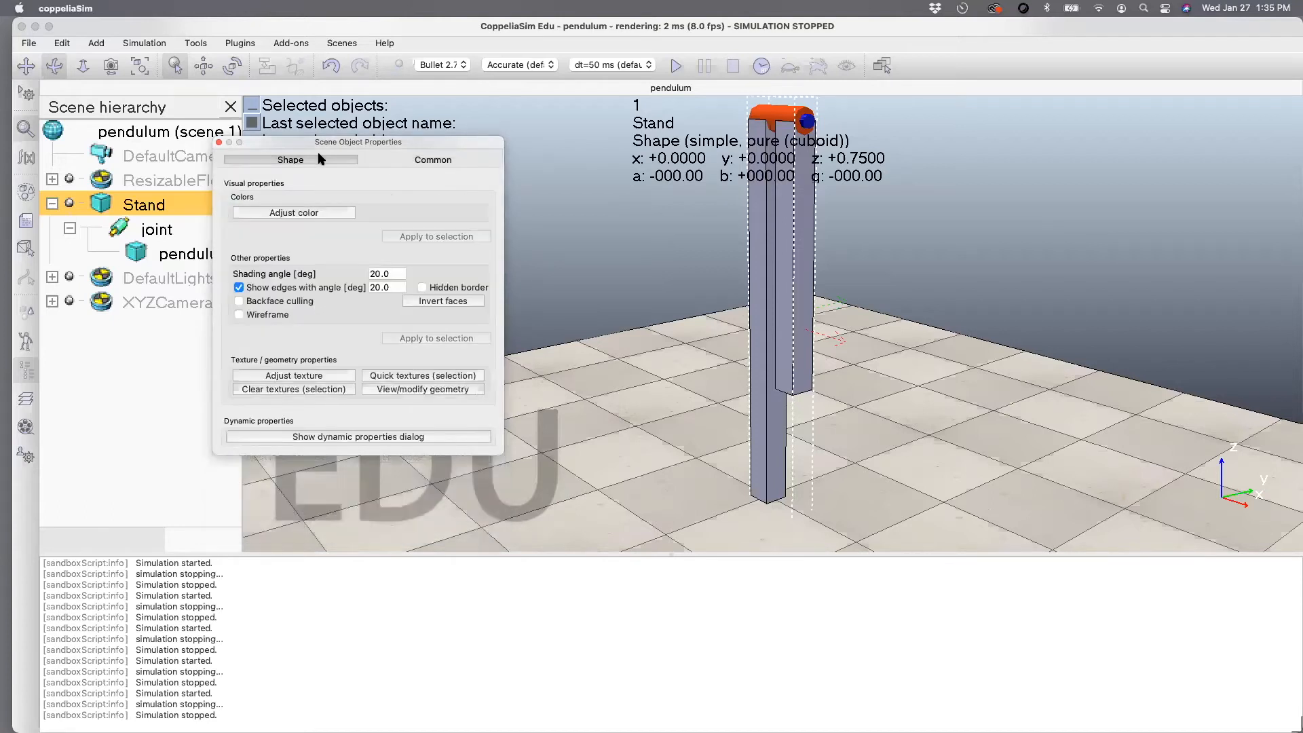
left_click(314, 437)
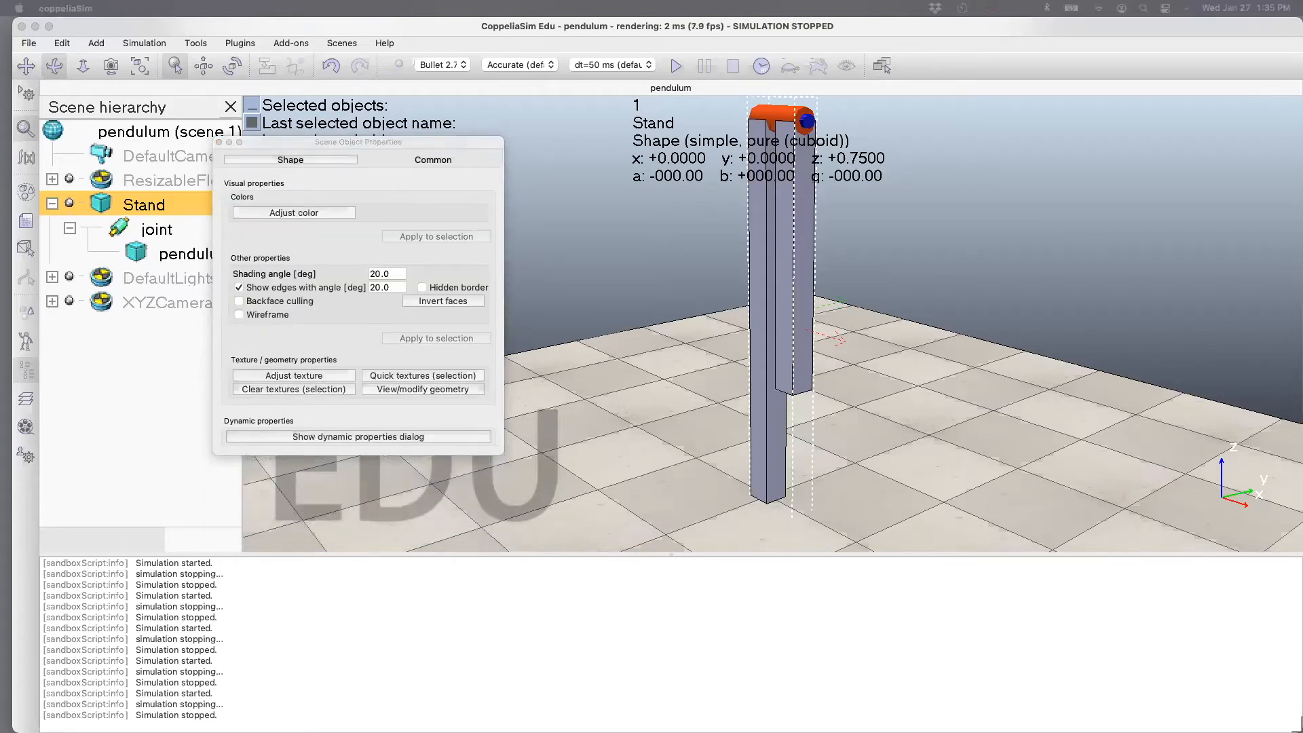
left_click_drag(342, 199, 462, 199)
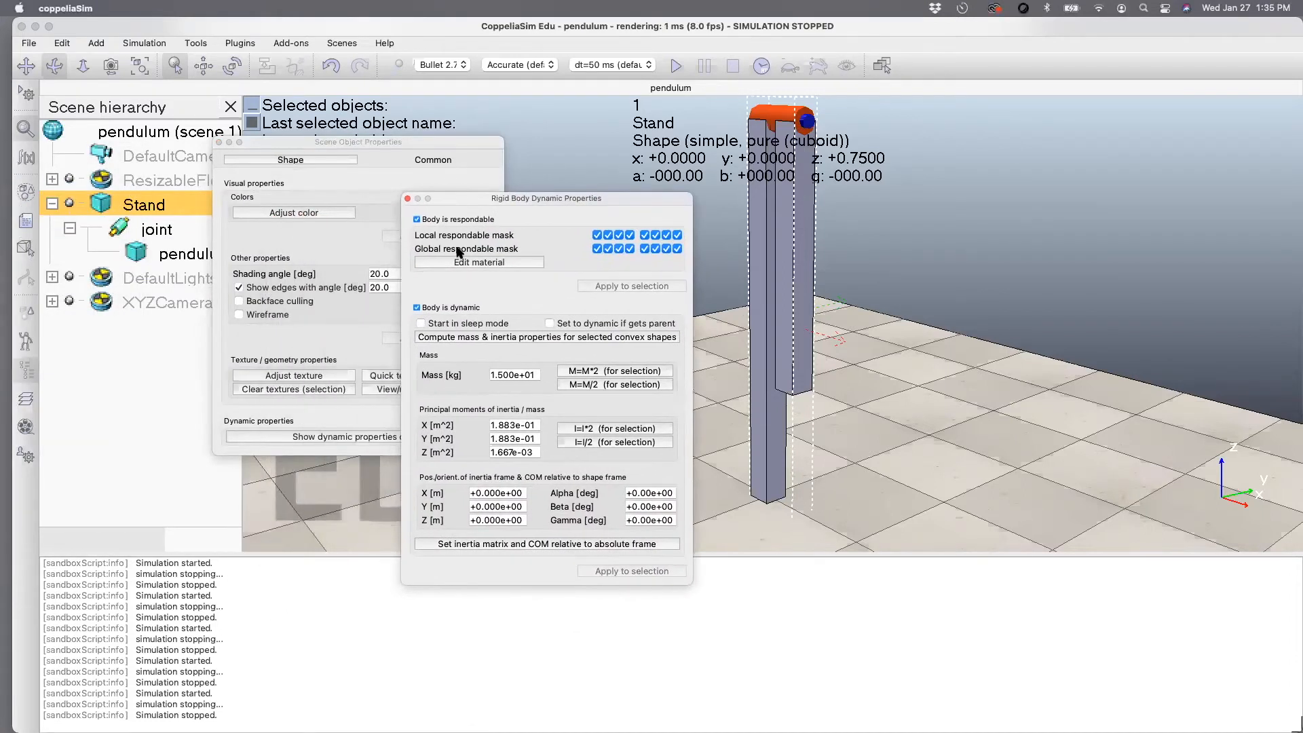
left_click(417, 307)
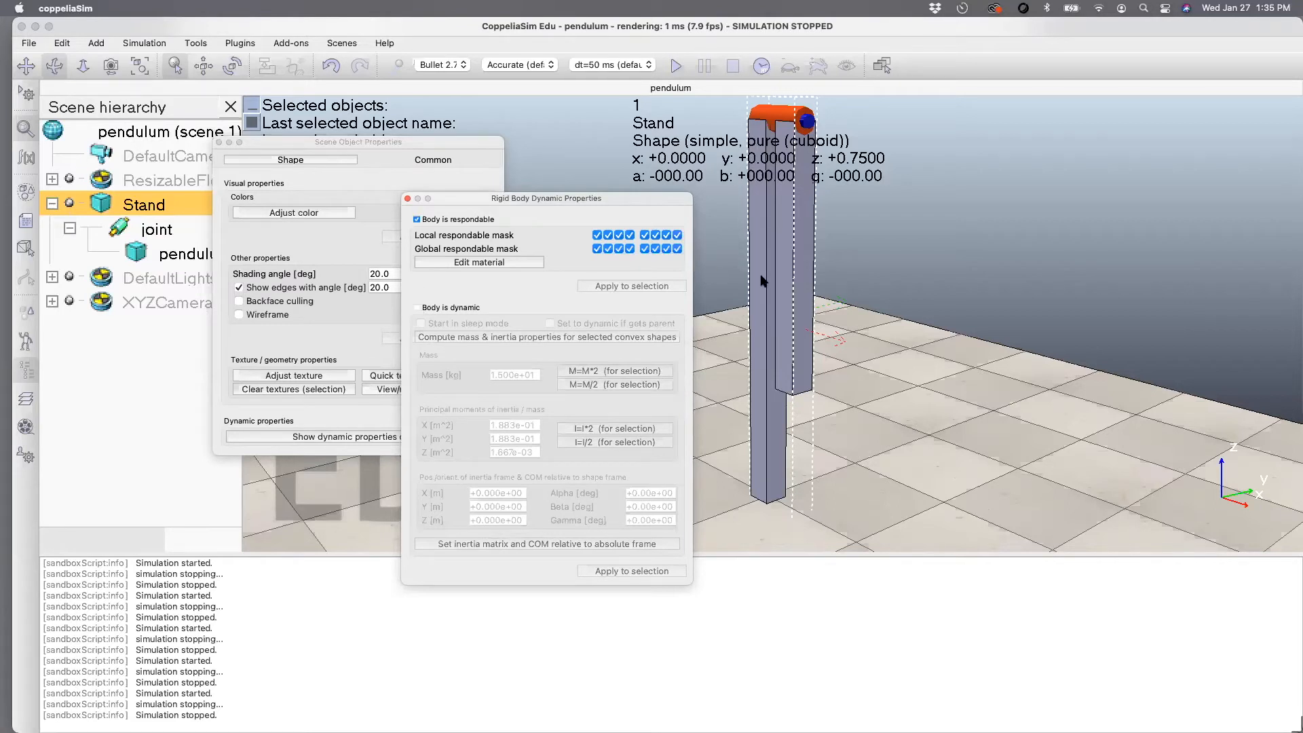
left_click(408, 199)
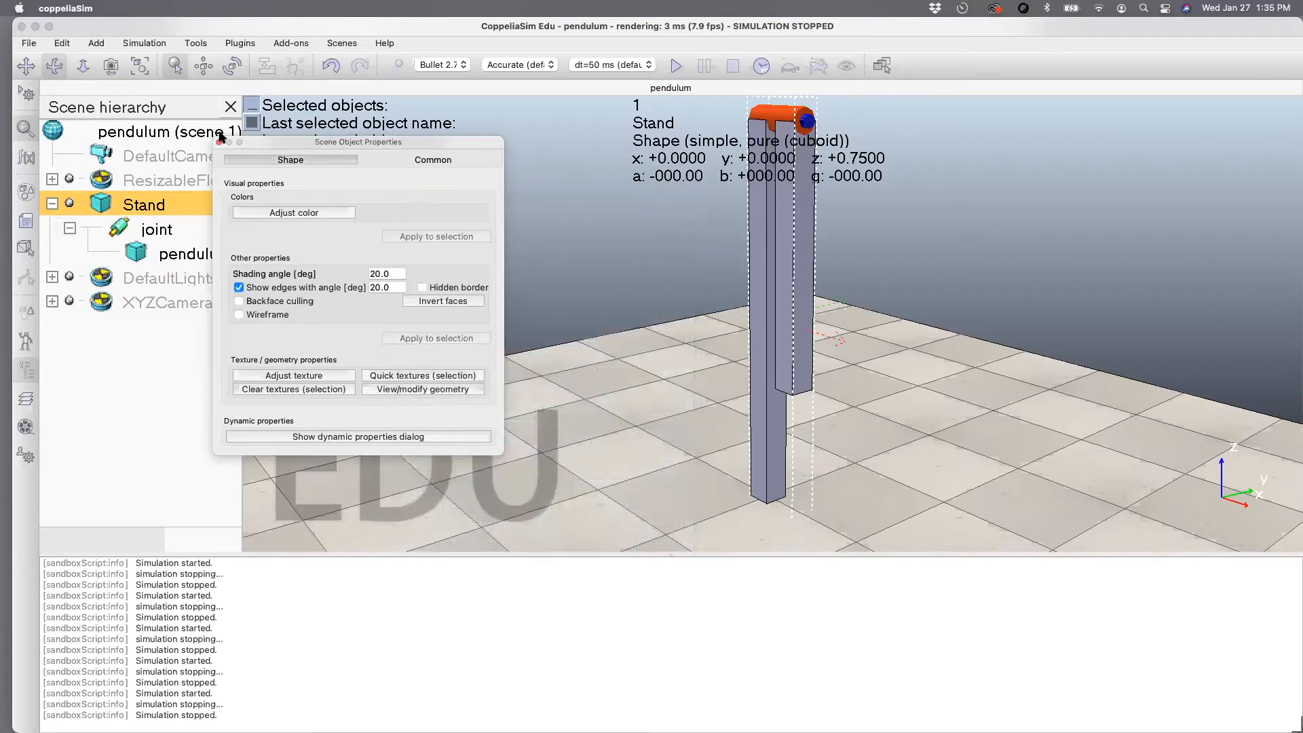
left_click(219, 142)
left_click(674, 67)
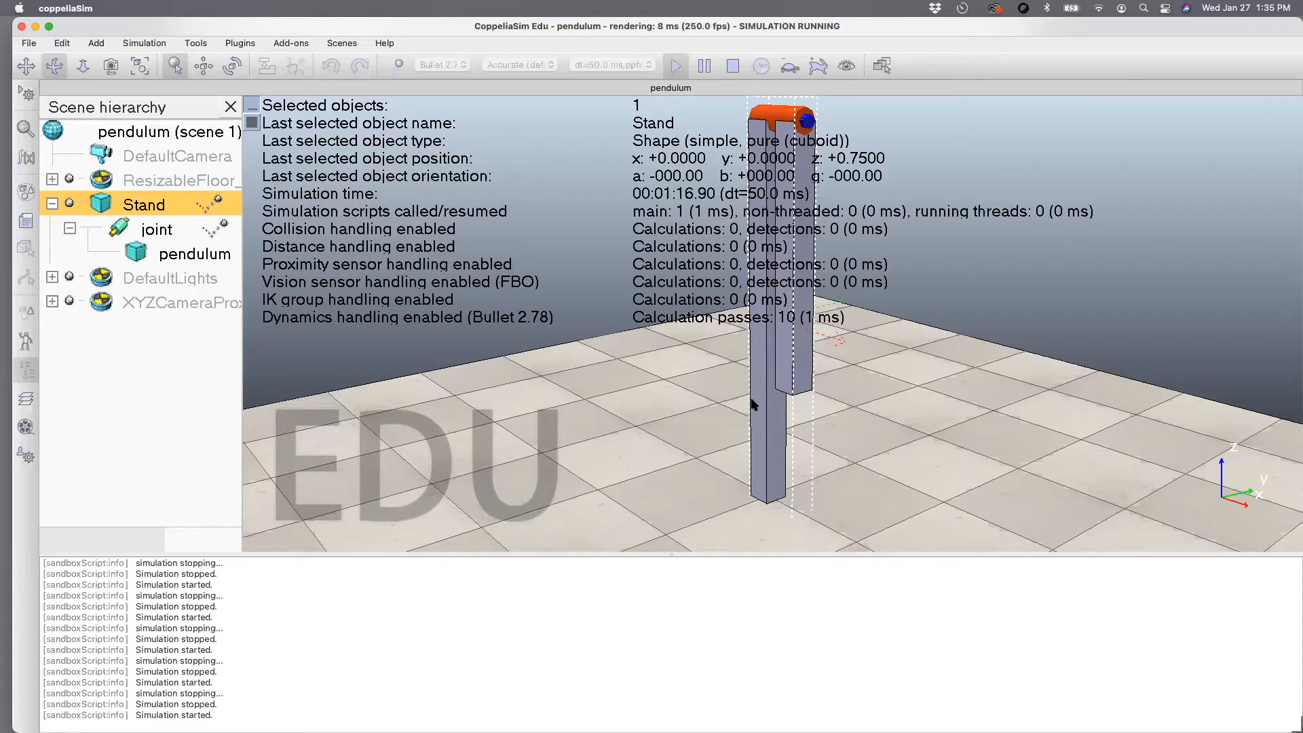
- Stop the running simulation, set the joint's position to 10 degrees, and test-run the simulation
left_click(733, 66)
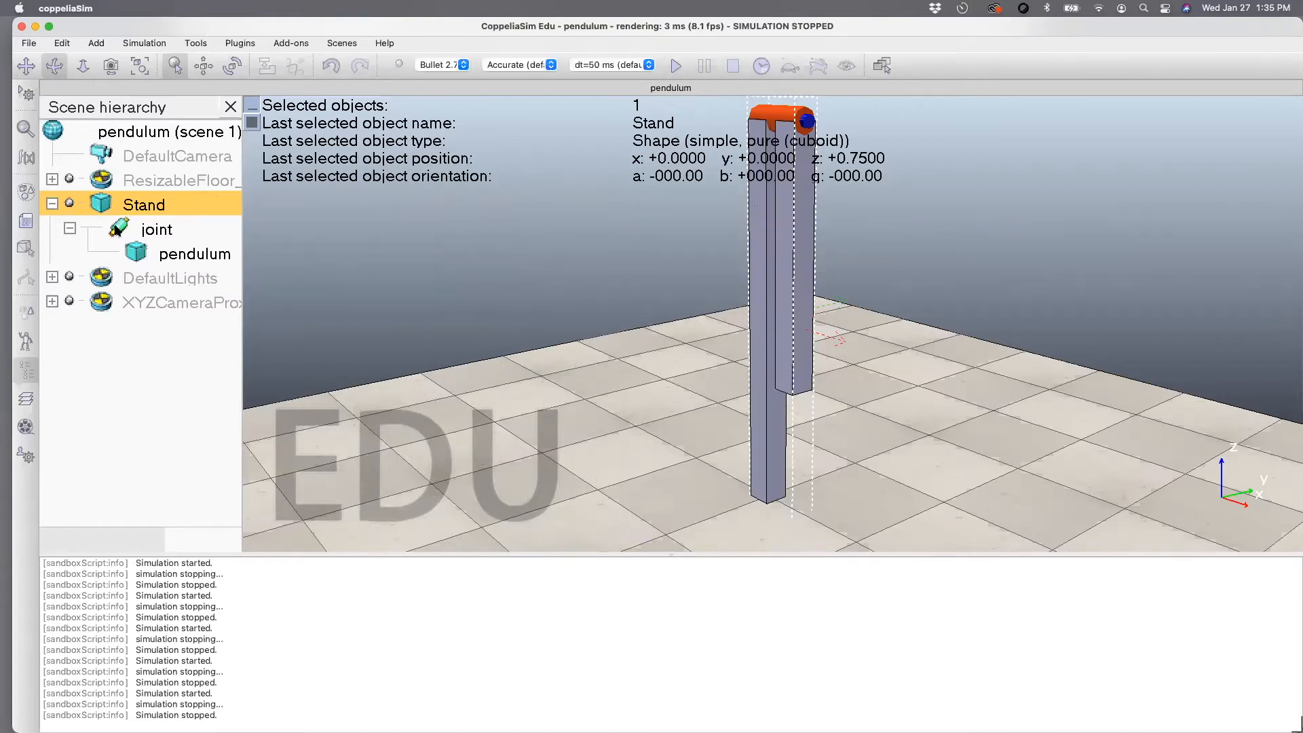
double_click(119, 230)
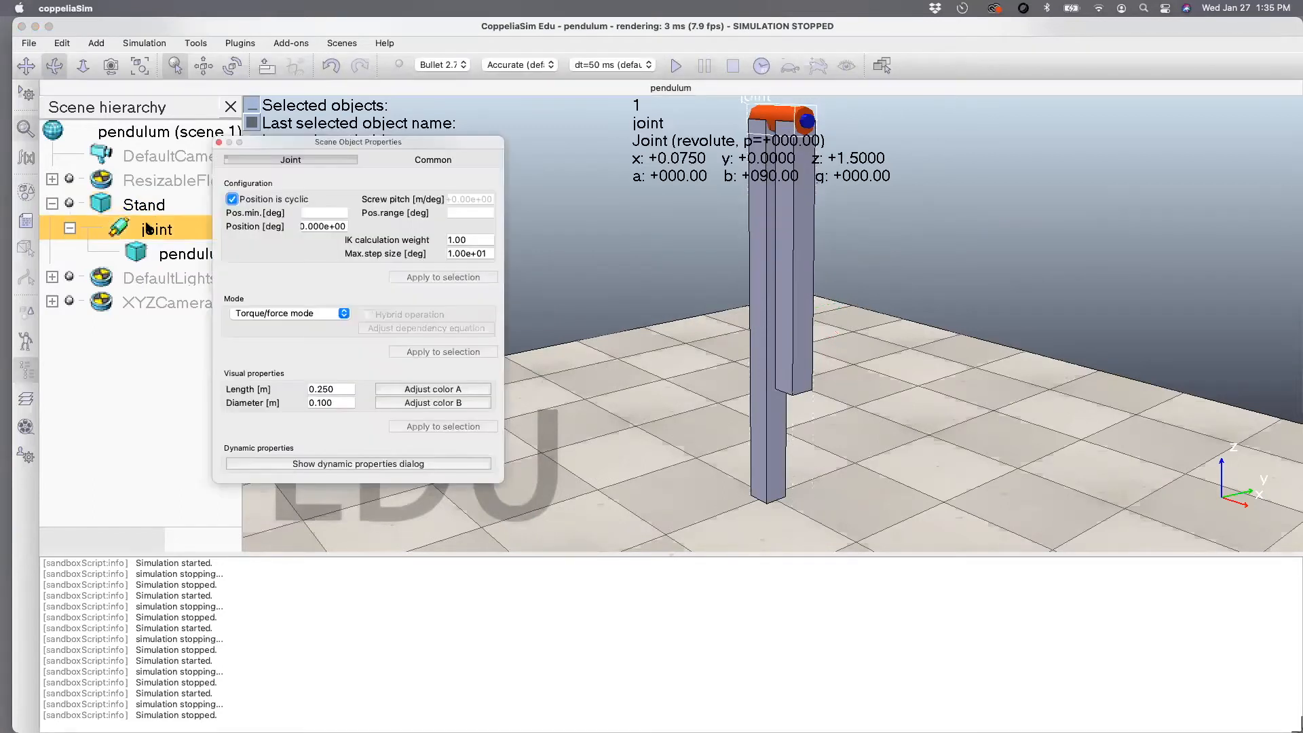
left_click(321, 226)
triple_click(320, 224)
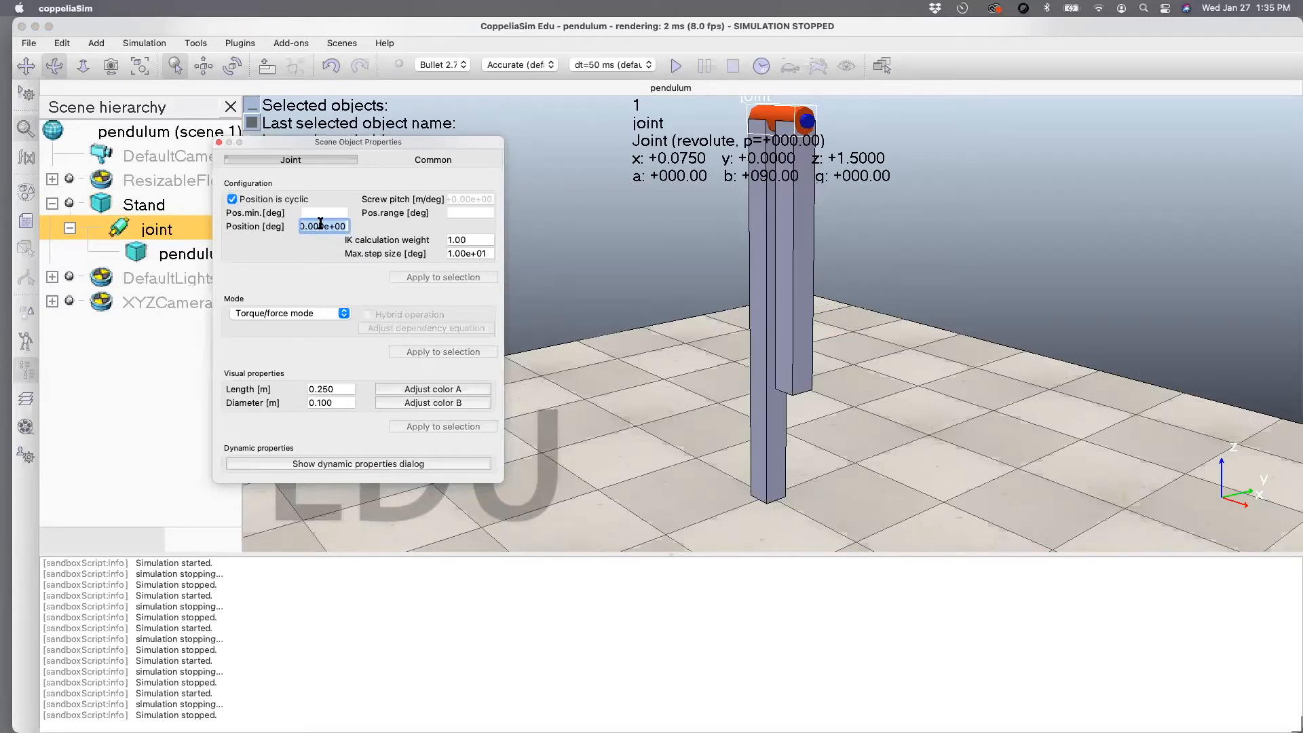
type("10")
key("Return")
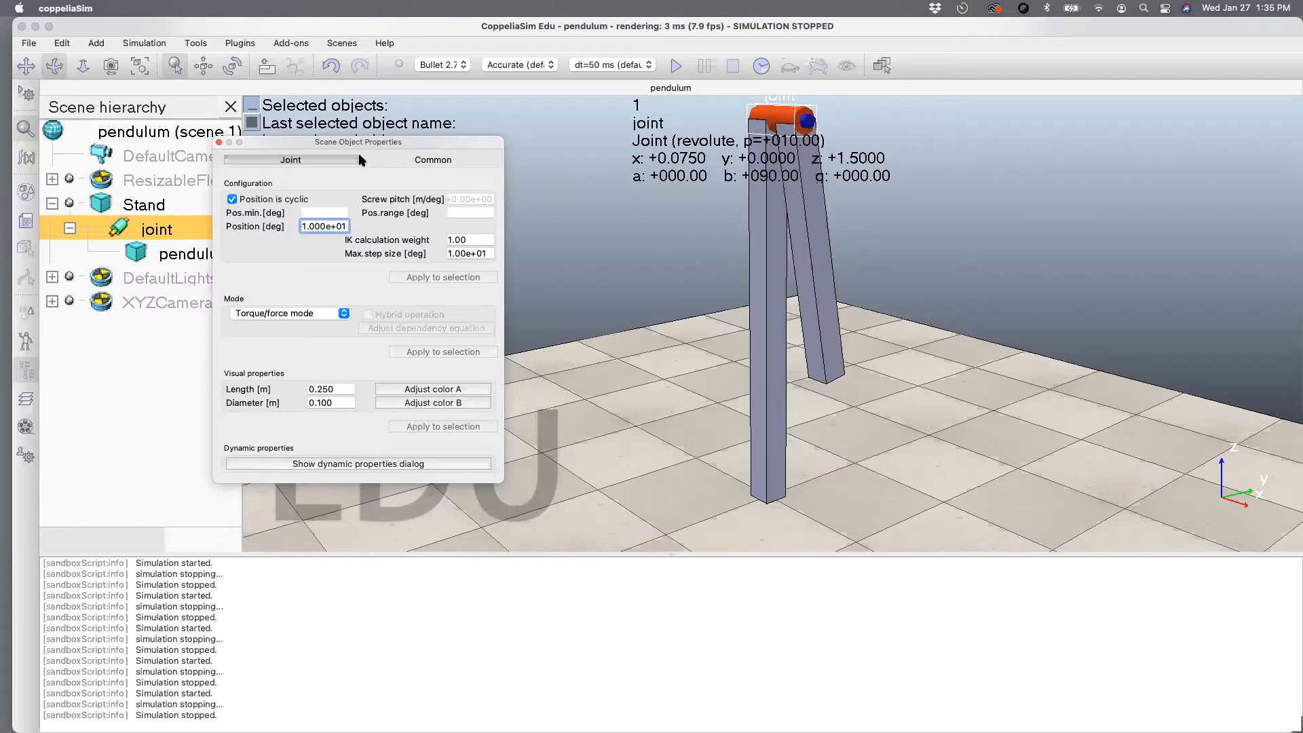
left_click(218, 142)
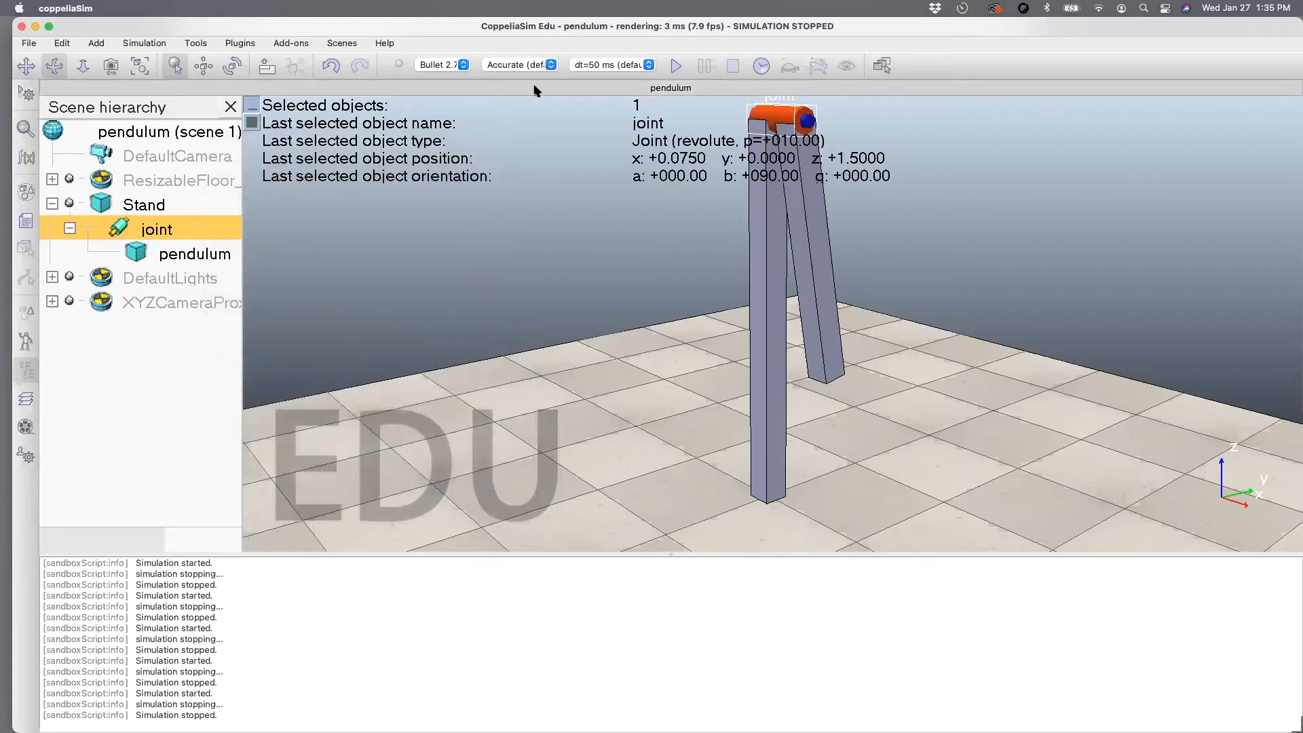
left_click(678, 66)
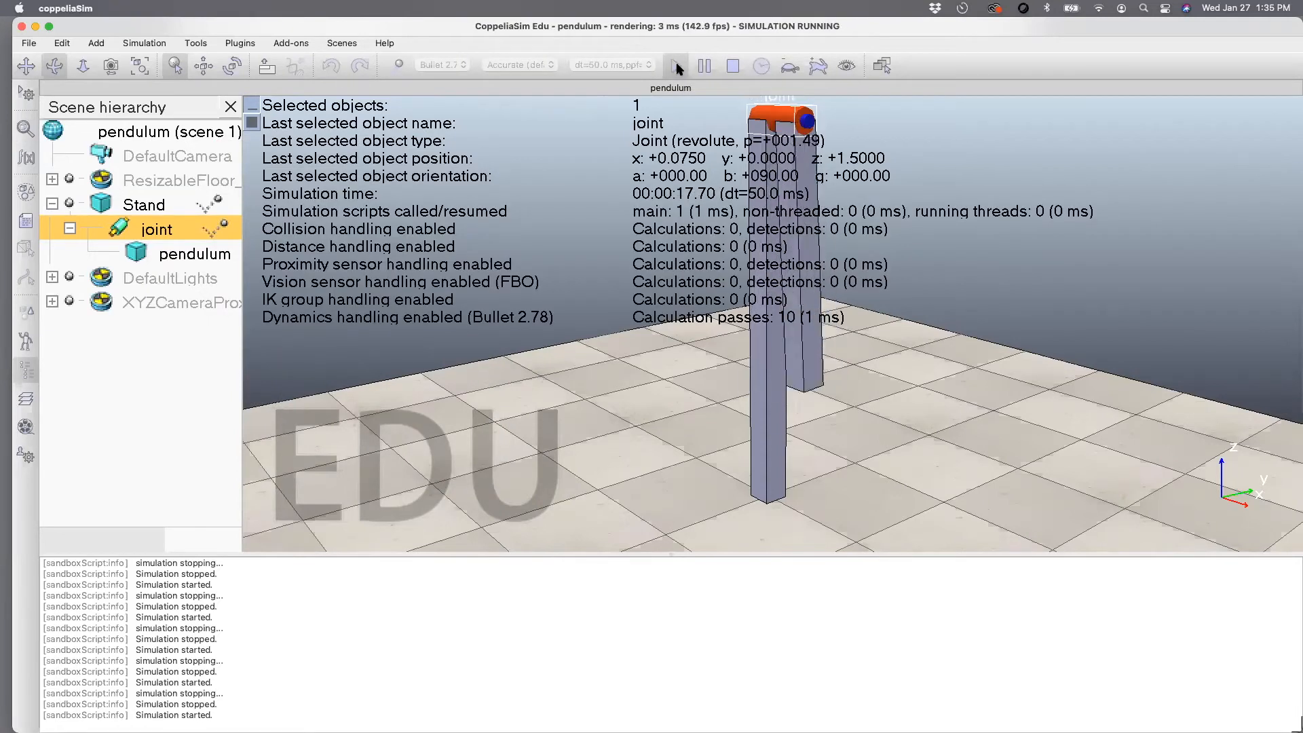
left_click(728, 66)
- Turn on real-time simulation mode and test-run the pendulum's swing
left_click(763, 66)
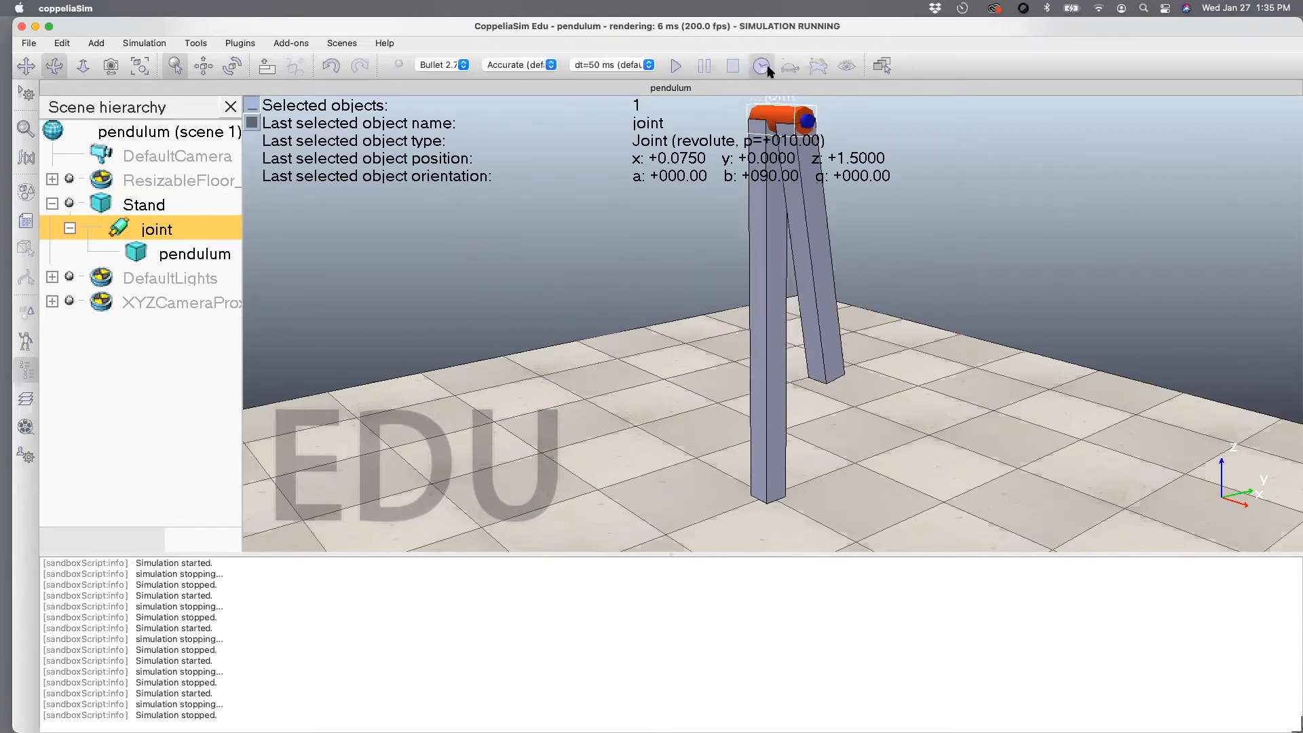
left_click(676, 66)
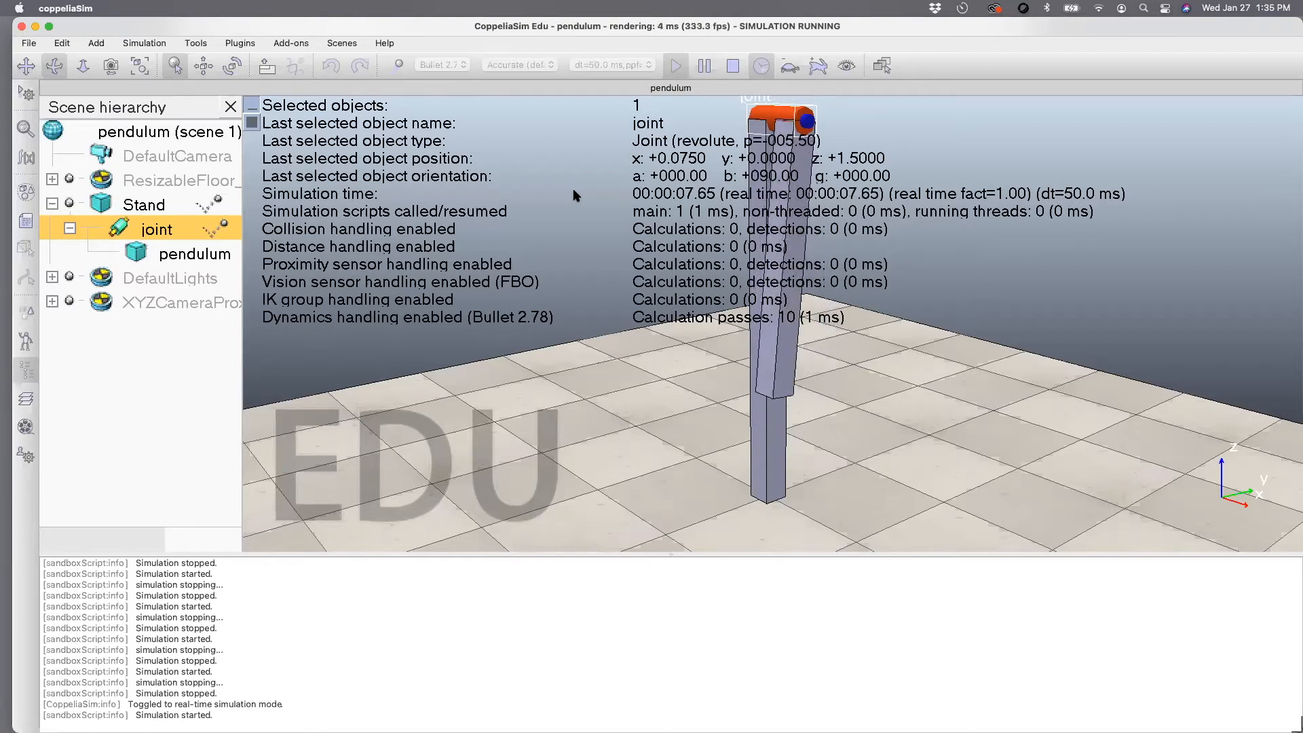
left_click(738, 64)
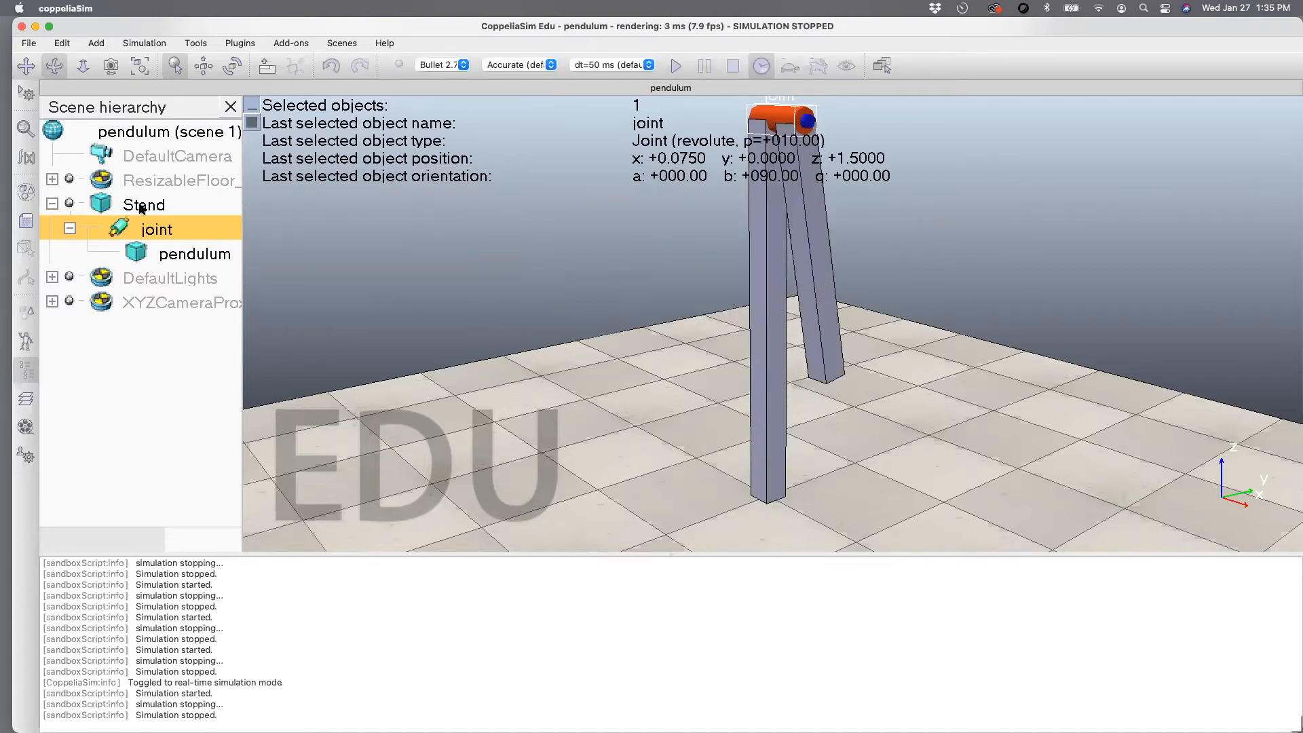
- Set the joint's position to 60 degrees and test-run the simulation
double_click(119, 228)
left_click(318, 225)
double_click(318, 225)
type("60")
key("Return")
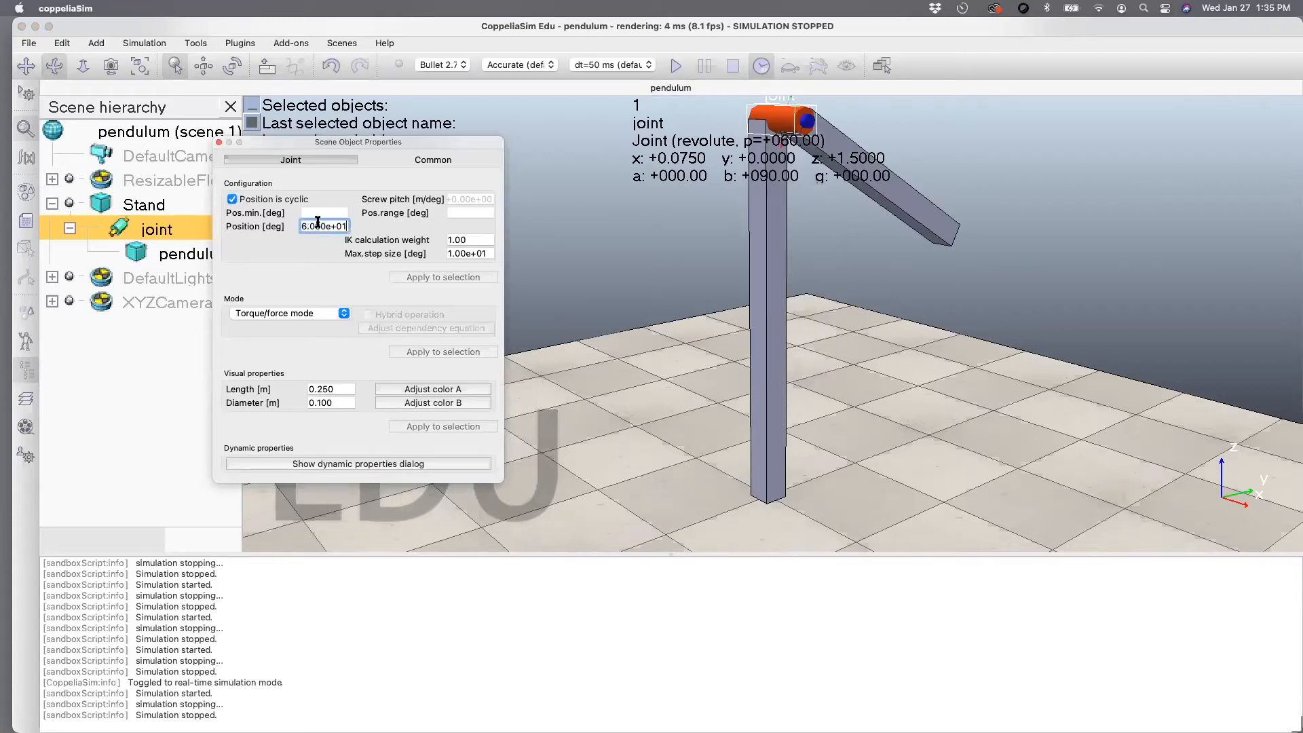
left_click(219, 144)
left_click(675, 66)
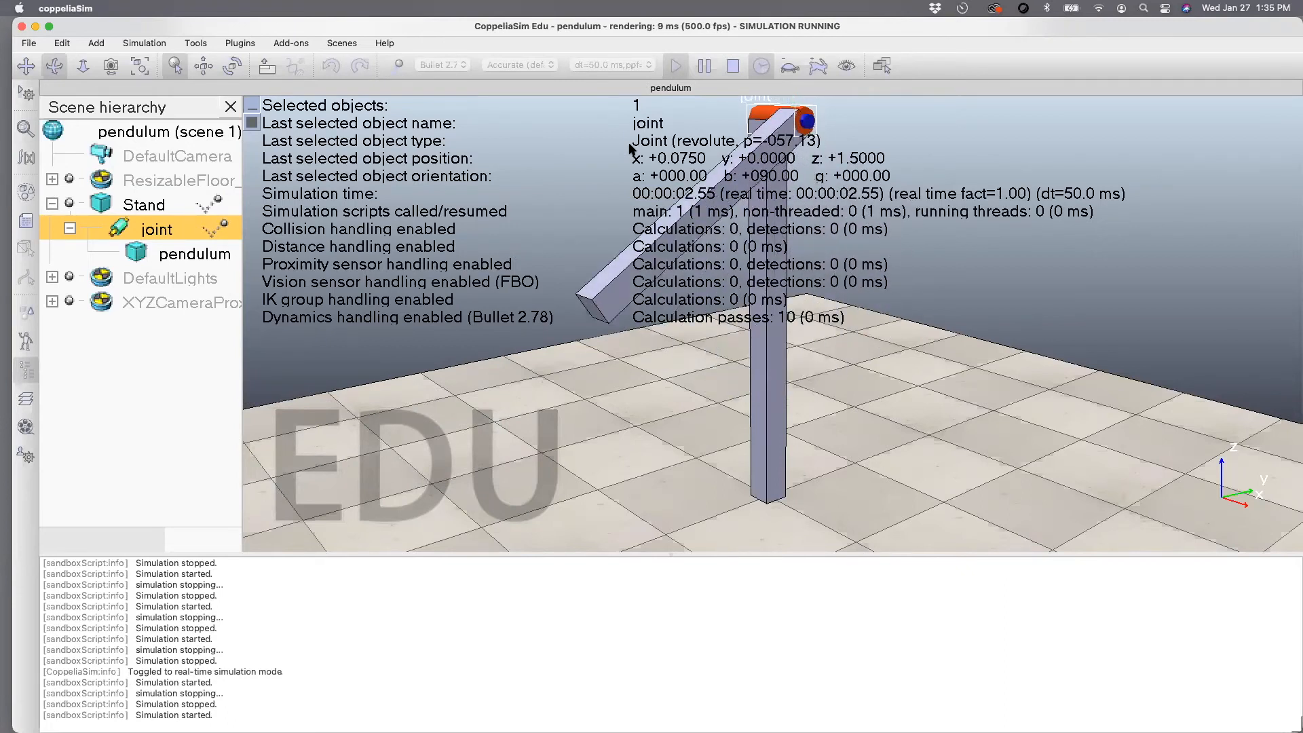
left_click(733, 66)
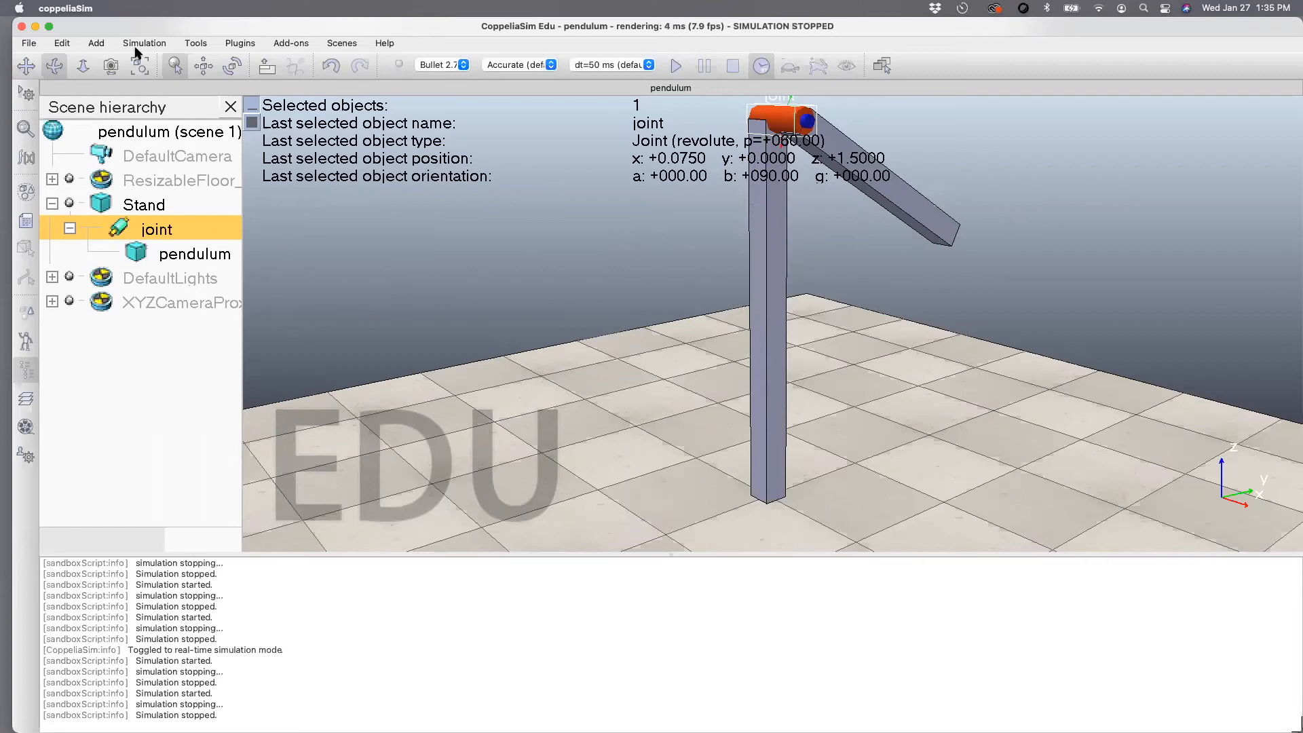
- Add a graph object to the scene and set its preferred graph position to bottom left
left_click(97, 43)
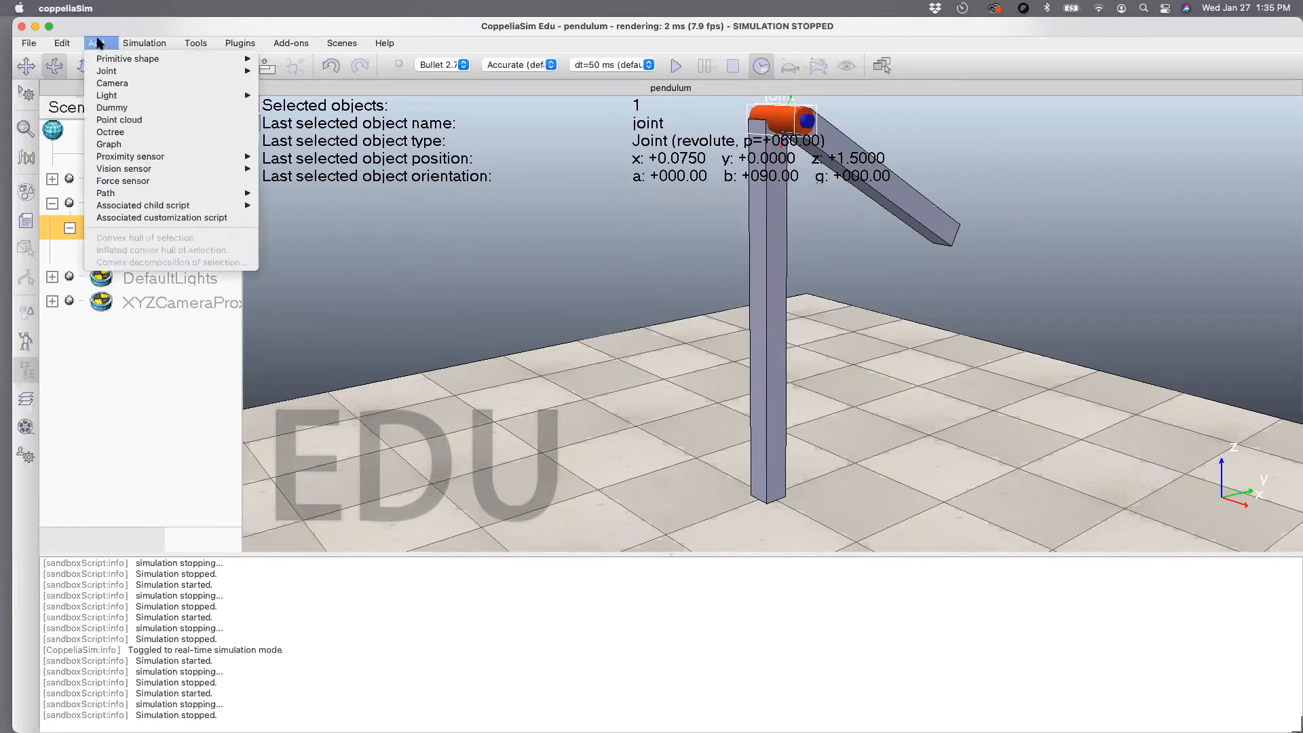
left_click(112, 144)
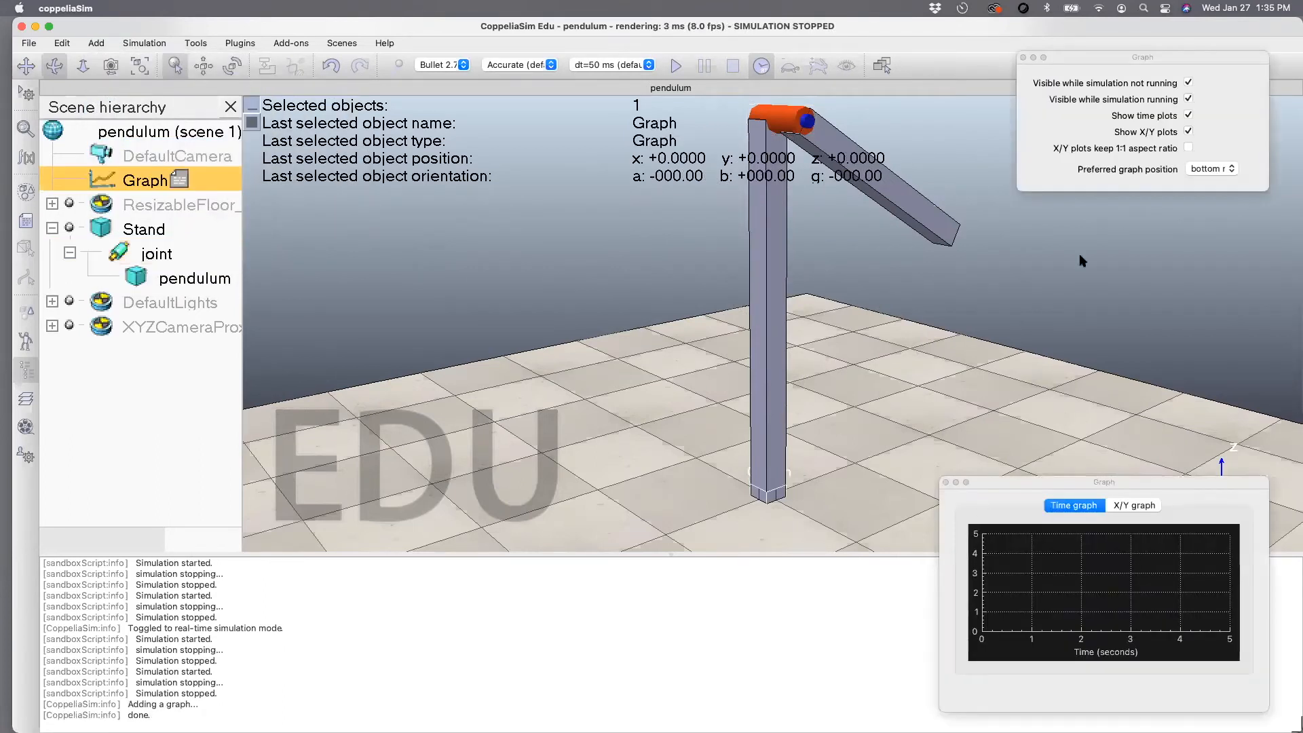
left_click(1193, 171)
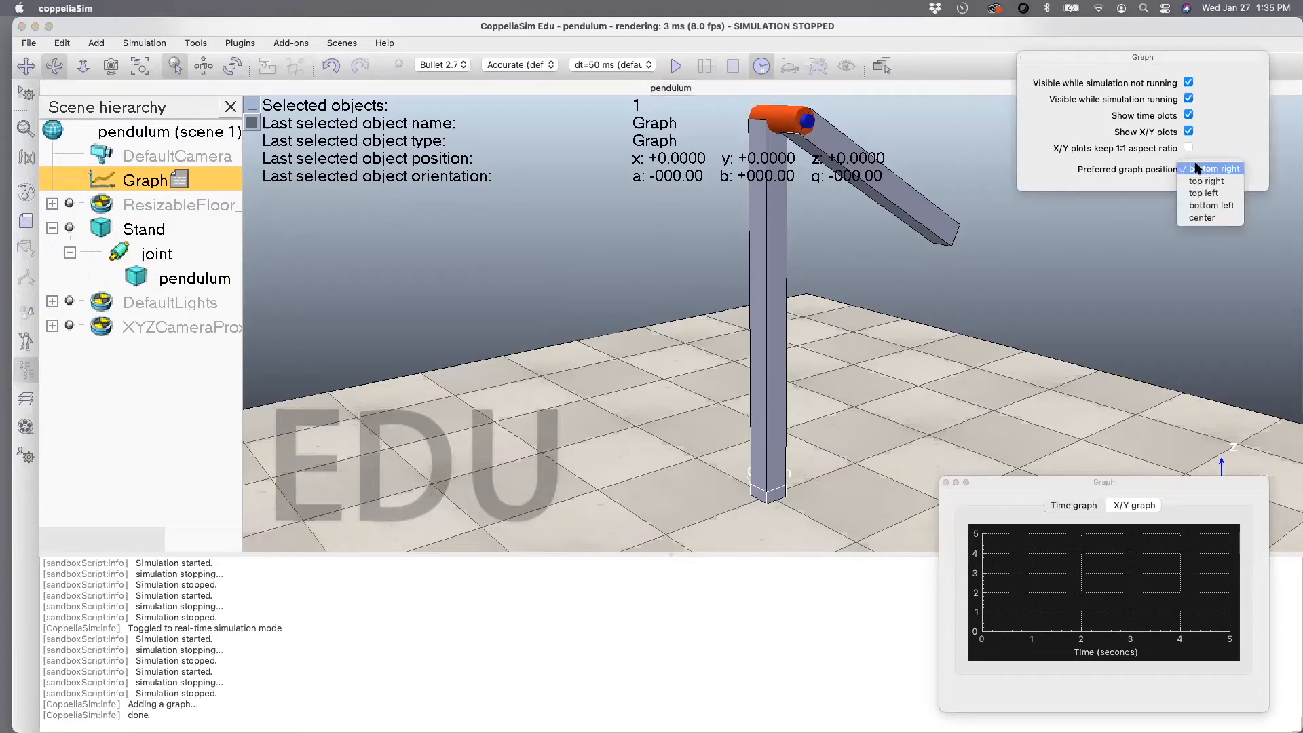
left_click(1198, 193)
left_click(1201, 168)
left_click(1200, 182)
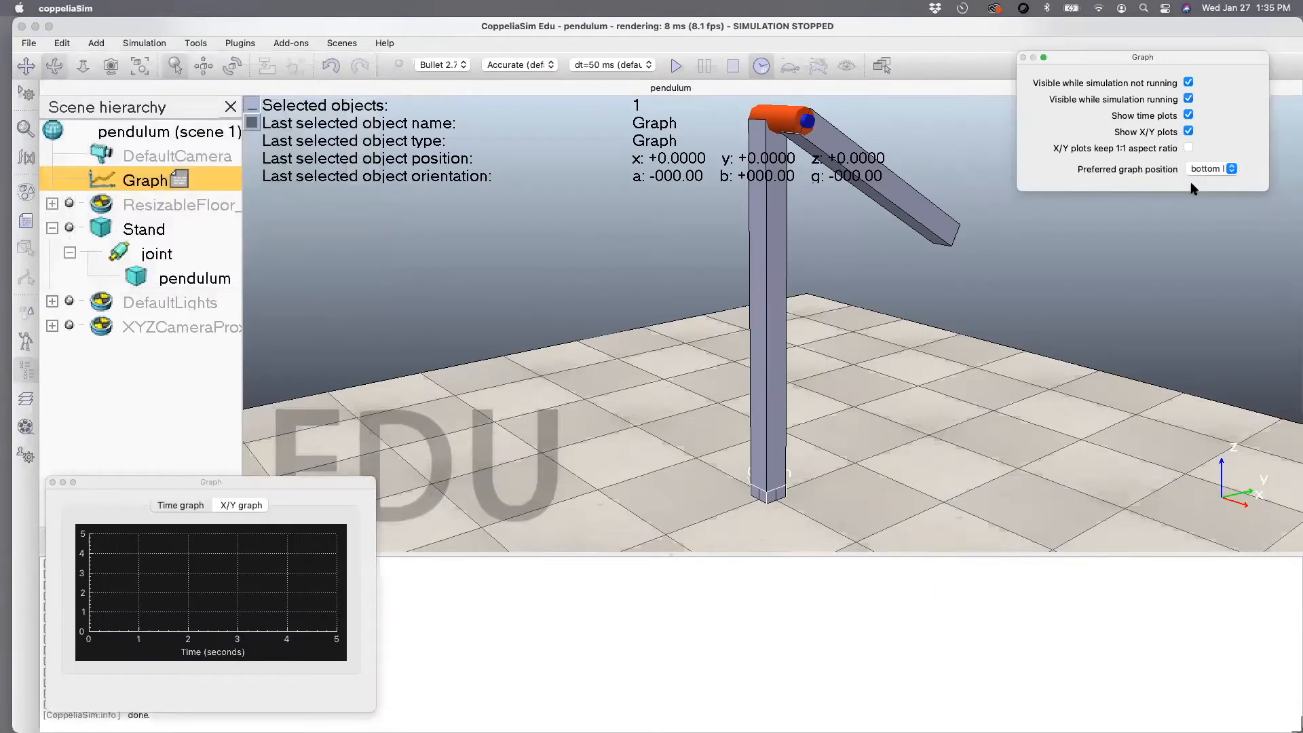
- Add a data stream to the graph that records Joint: position for the joint
double_click(107, 170)
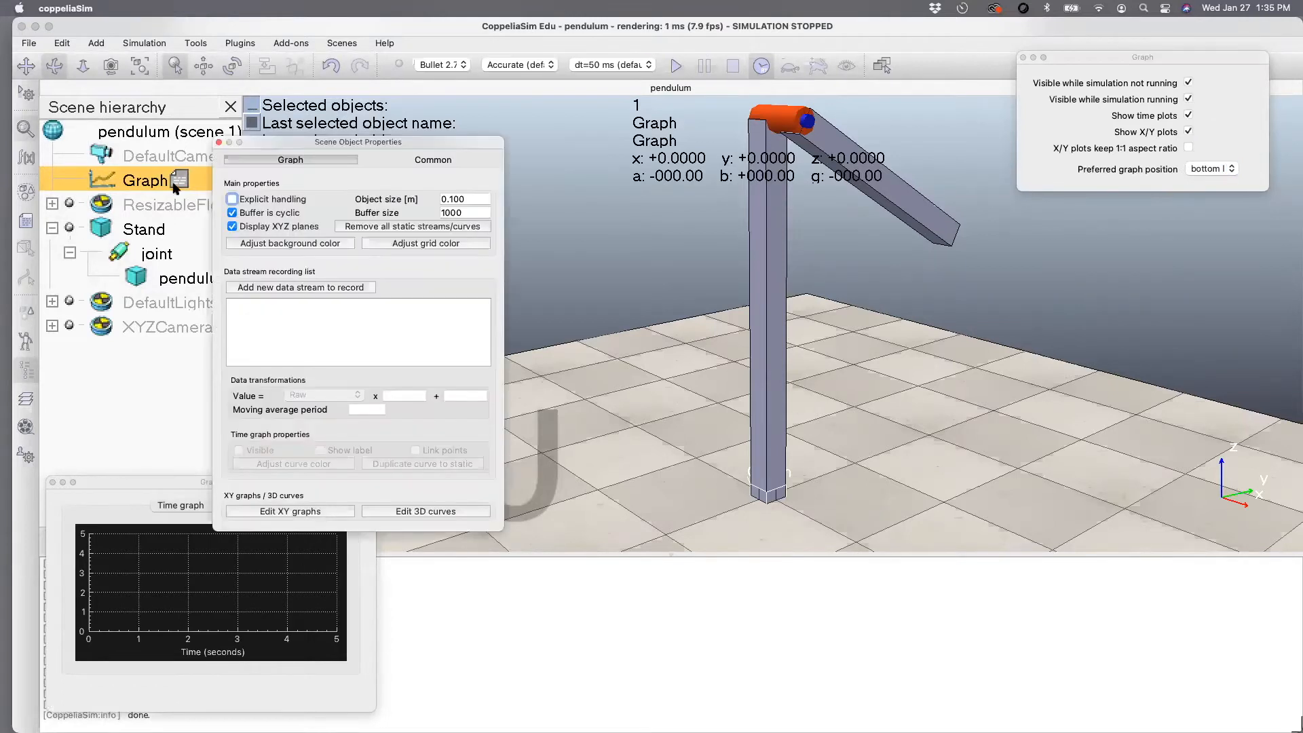
left_click(283, 288)
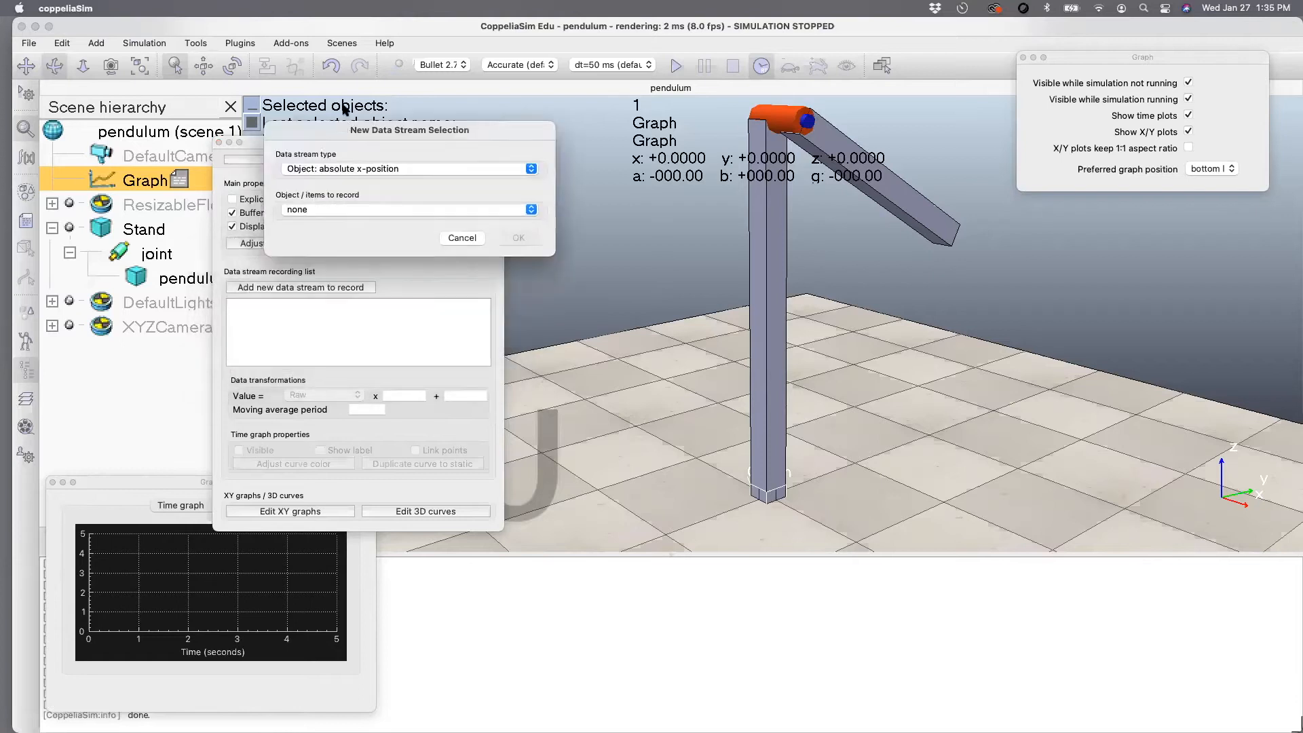
left_click(326, 141)
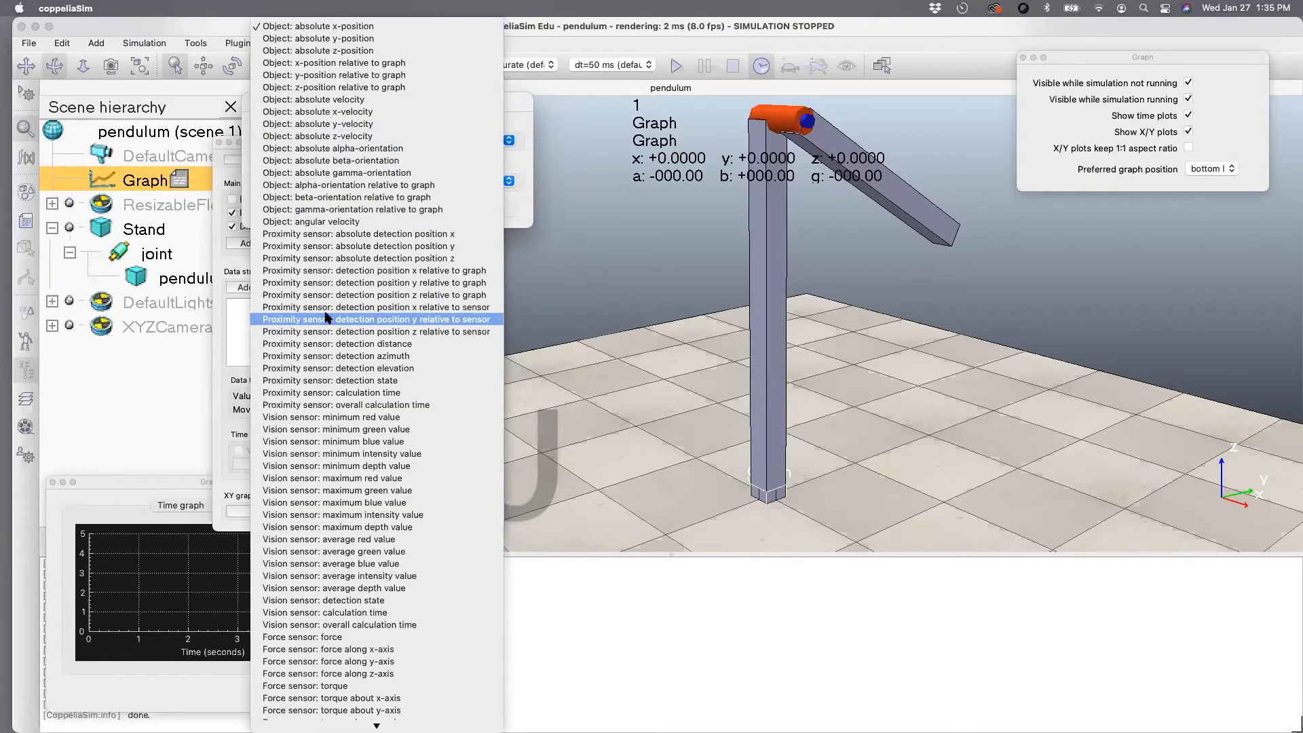
scroll(327, 317, "down", 10)
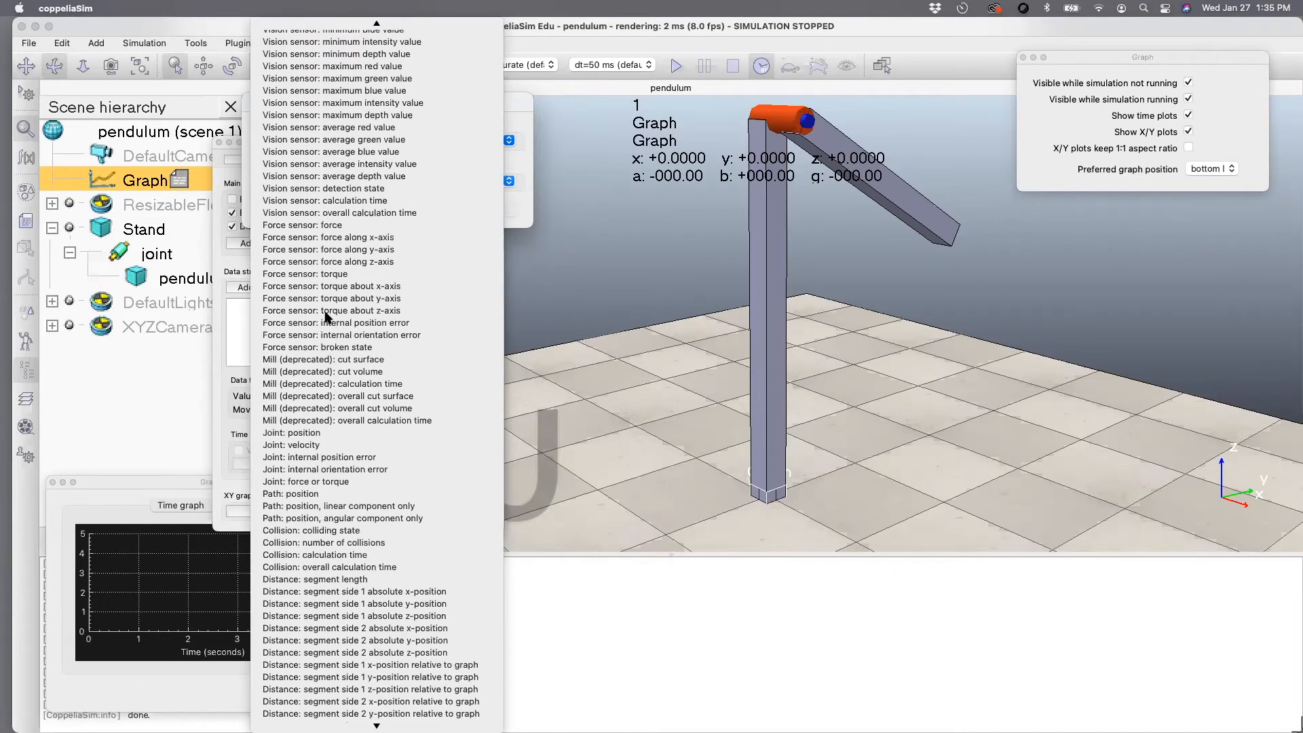
scroll(326, 317, "down", 3)
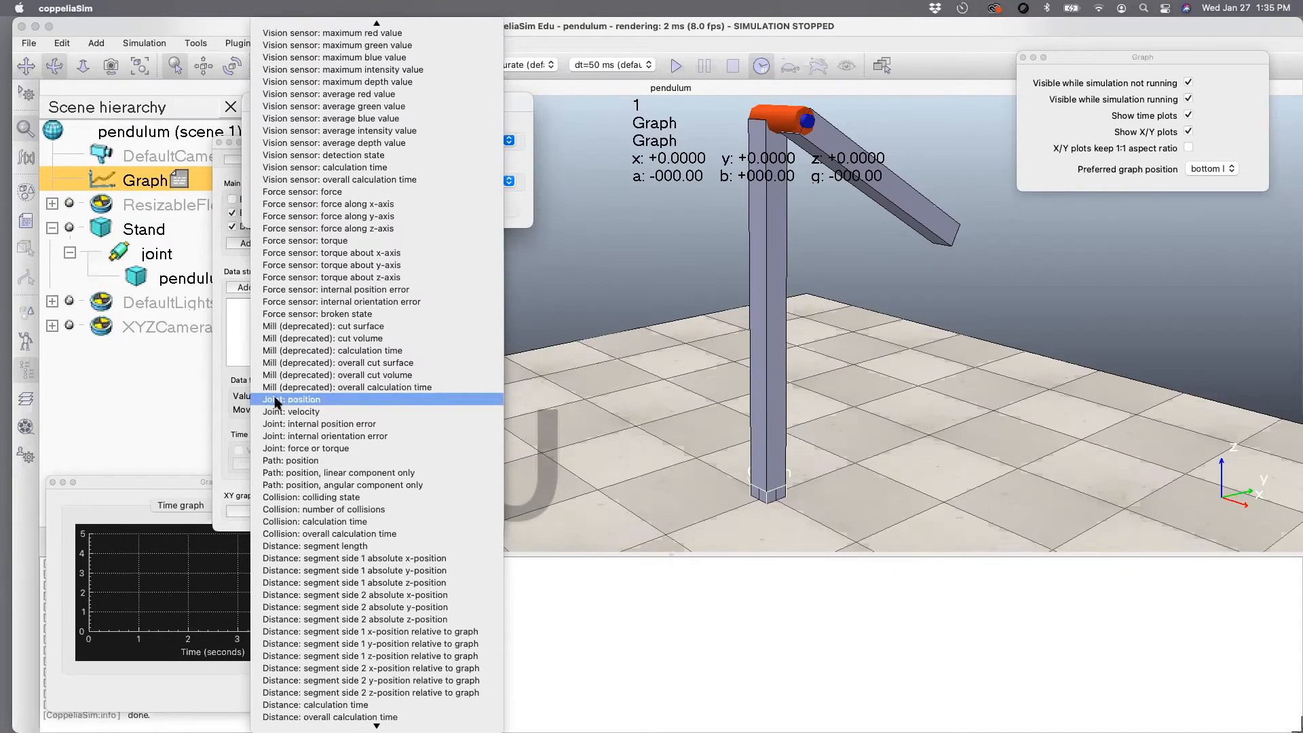
left_click(275, 401)
left_click(314, 182)
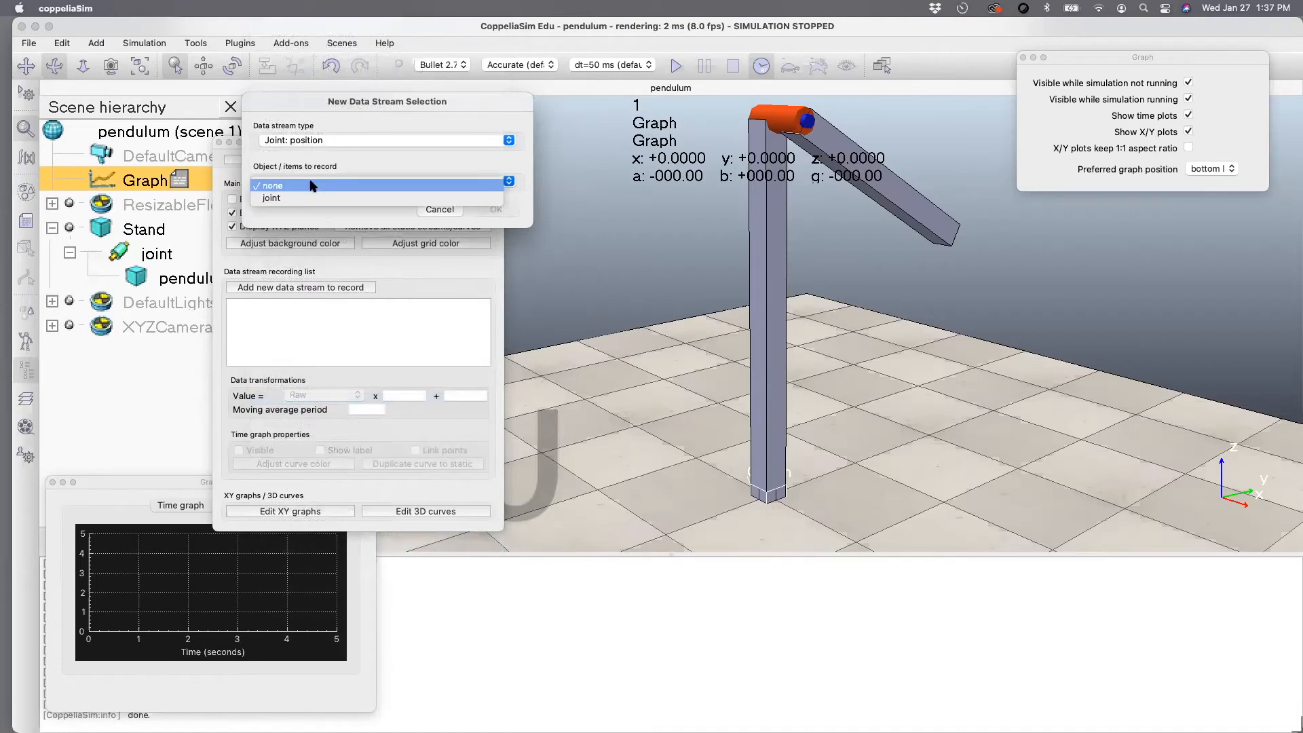
left_click(314, 198)
left_click(495, 210)
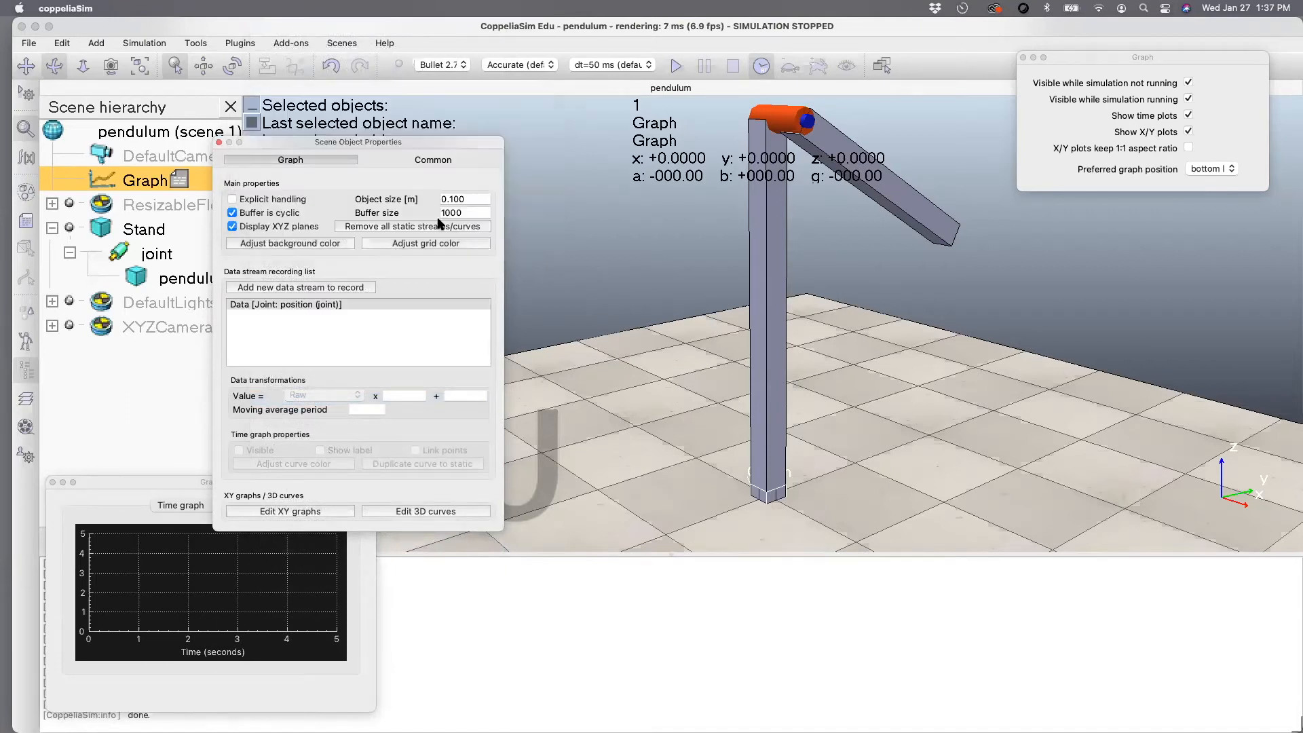
- Rename the joint position data stream as angle
double_click(248, 304)
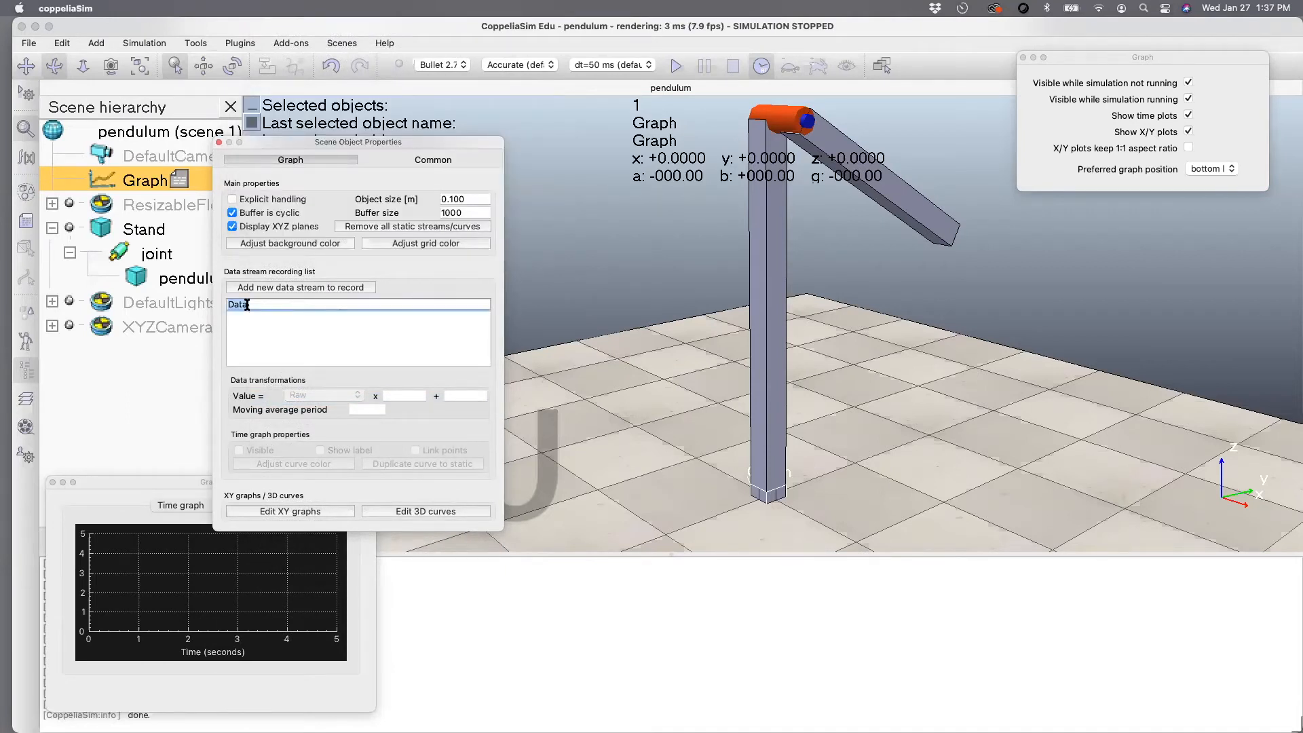
type("angle")
key("Return")
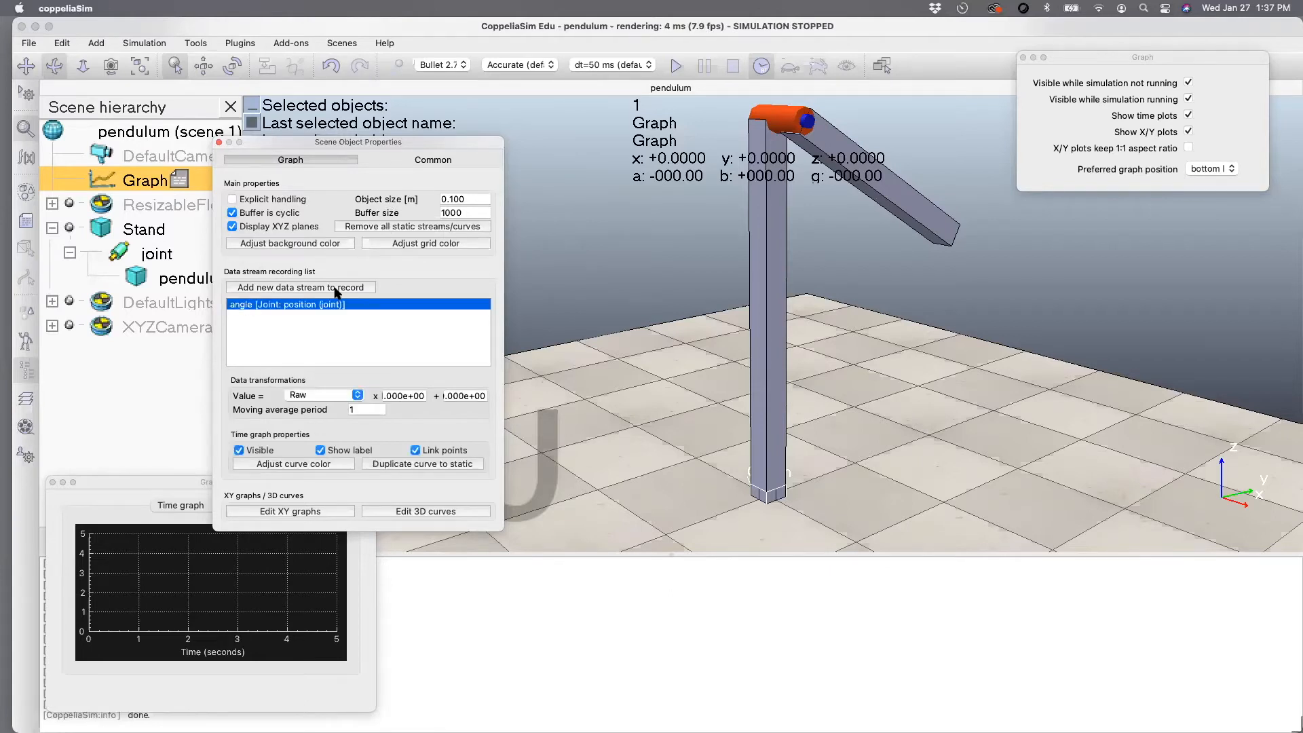
- Add a second data stream to the graph that records Joint: velocity for the joint
left_click(307, 287)
left_click(303, 283)
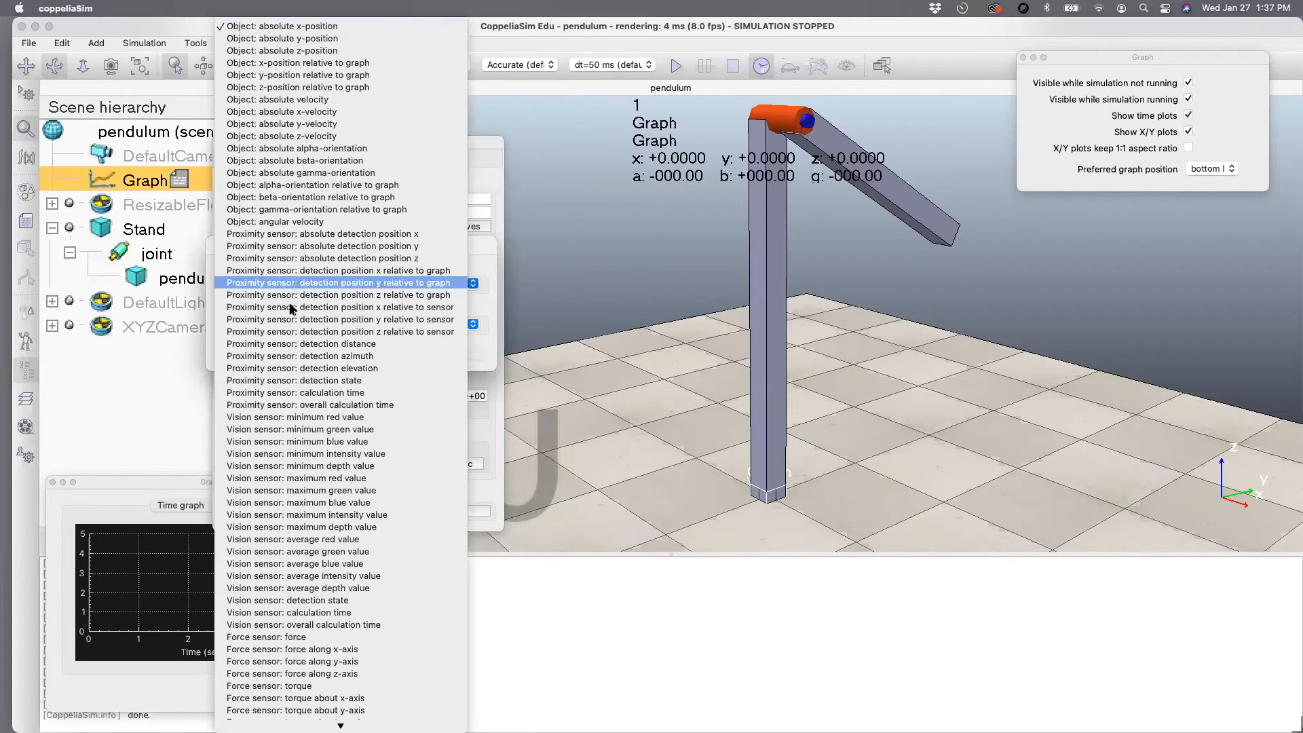
scroll(284, 400, "down", 10)
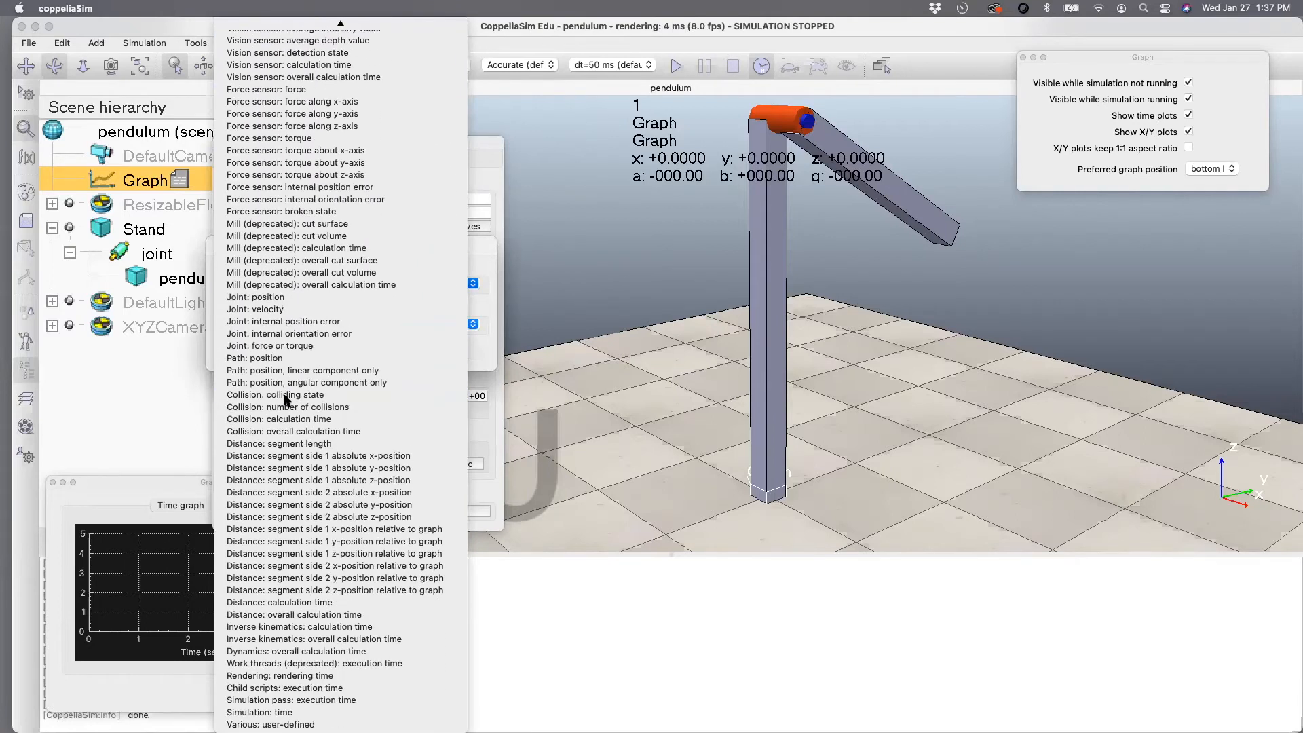
left_click(272, 311)
left_click(272, 325)
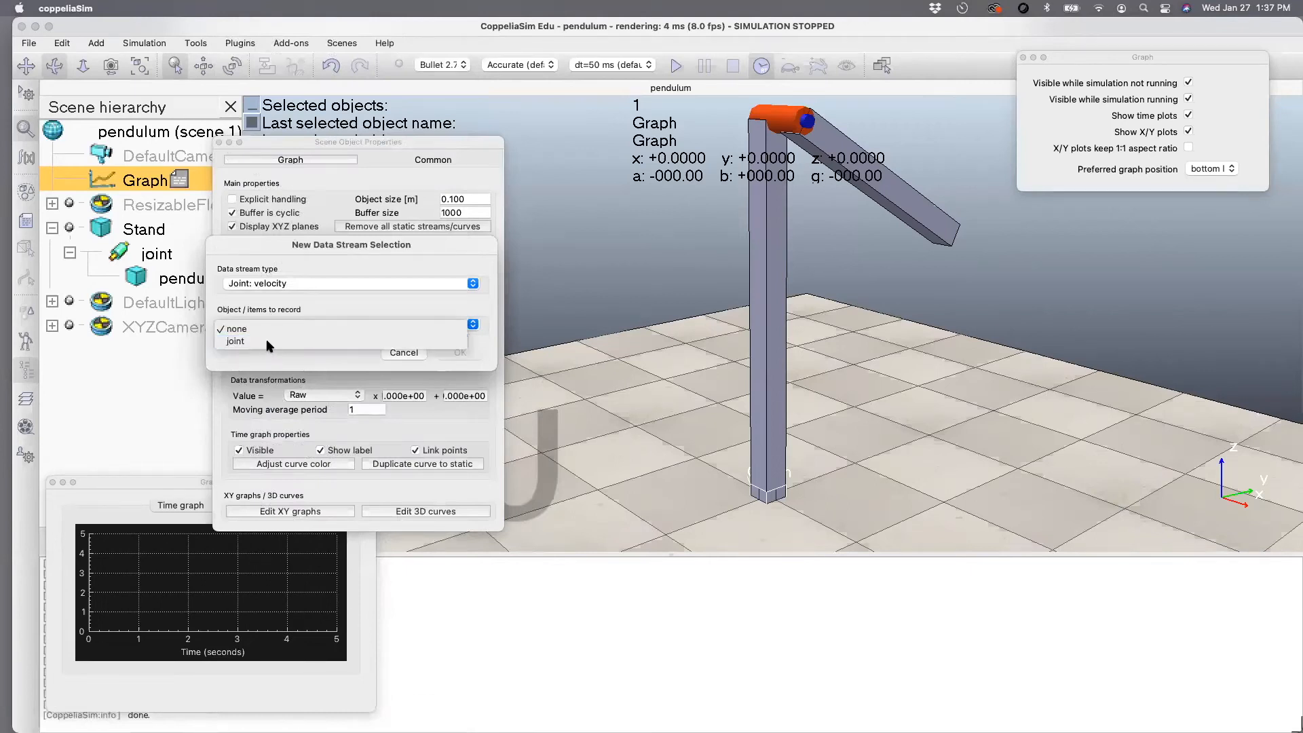
left_click(271, 340)
left_click(459, 353)
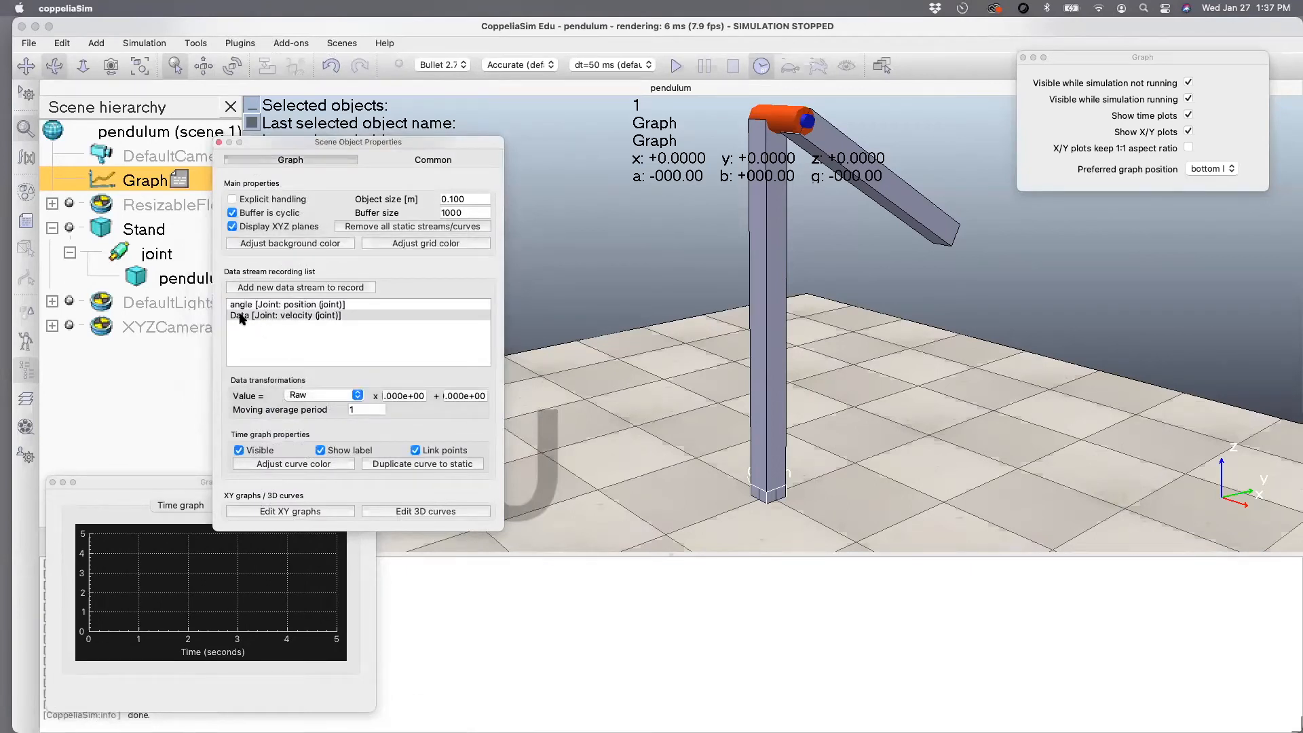
- Rename the joint velocity data stream as velocity
double_click(239, 315)
type("v")
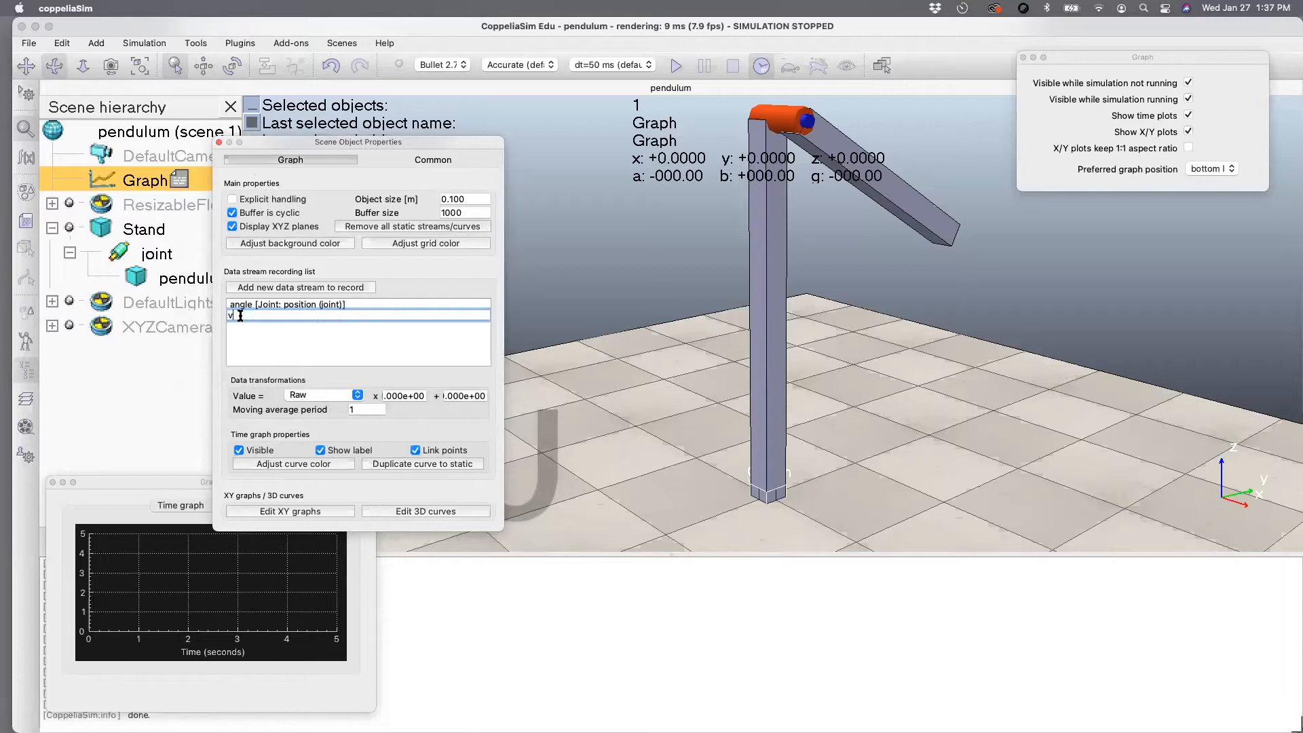
key("BackSpace")
key("BackSpace")
key("Return")
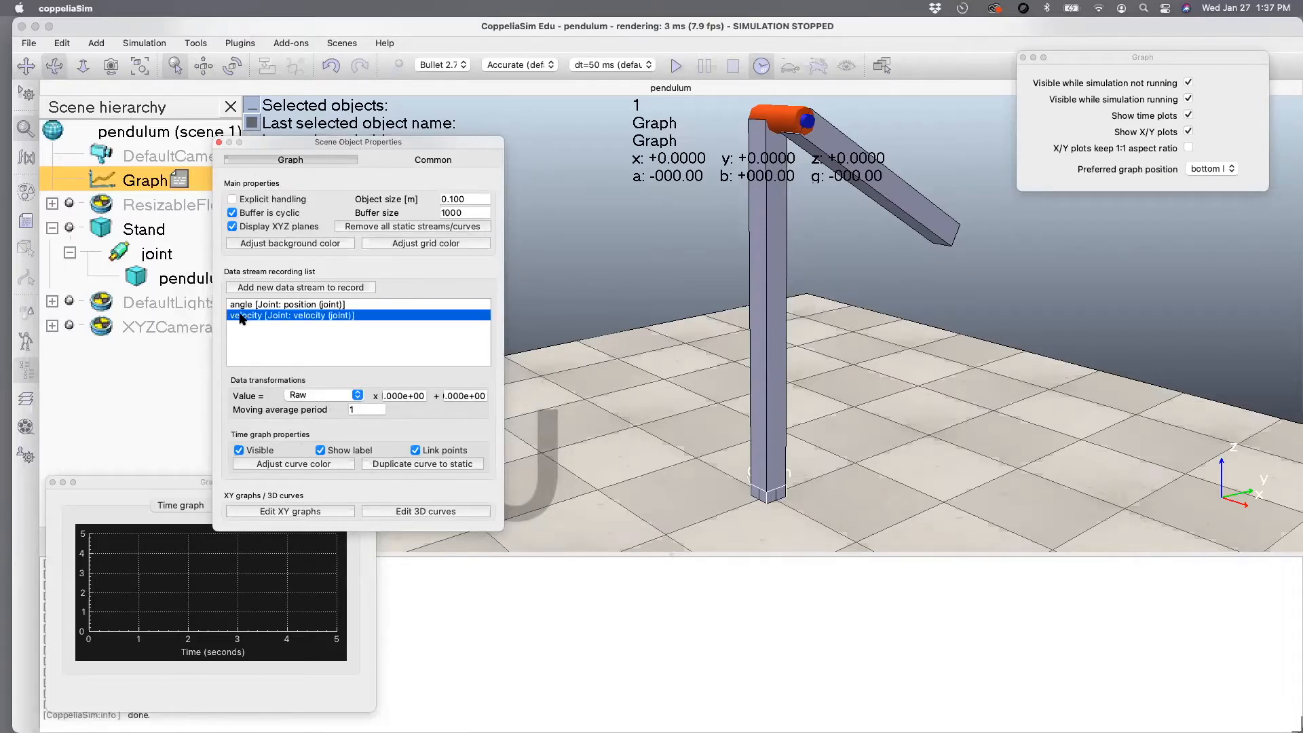
- Set the velocity data stream's curve color to blue, with red 0.00, green 0.00 and blue 1.00
left_click(281, 465)
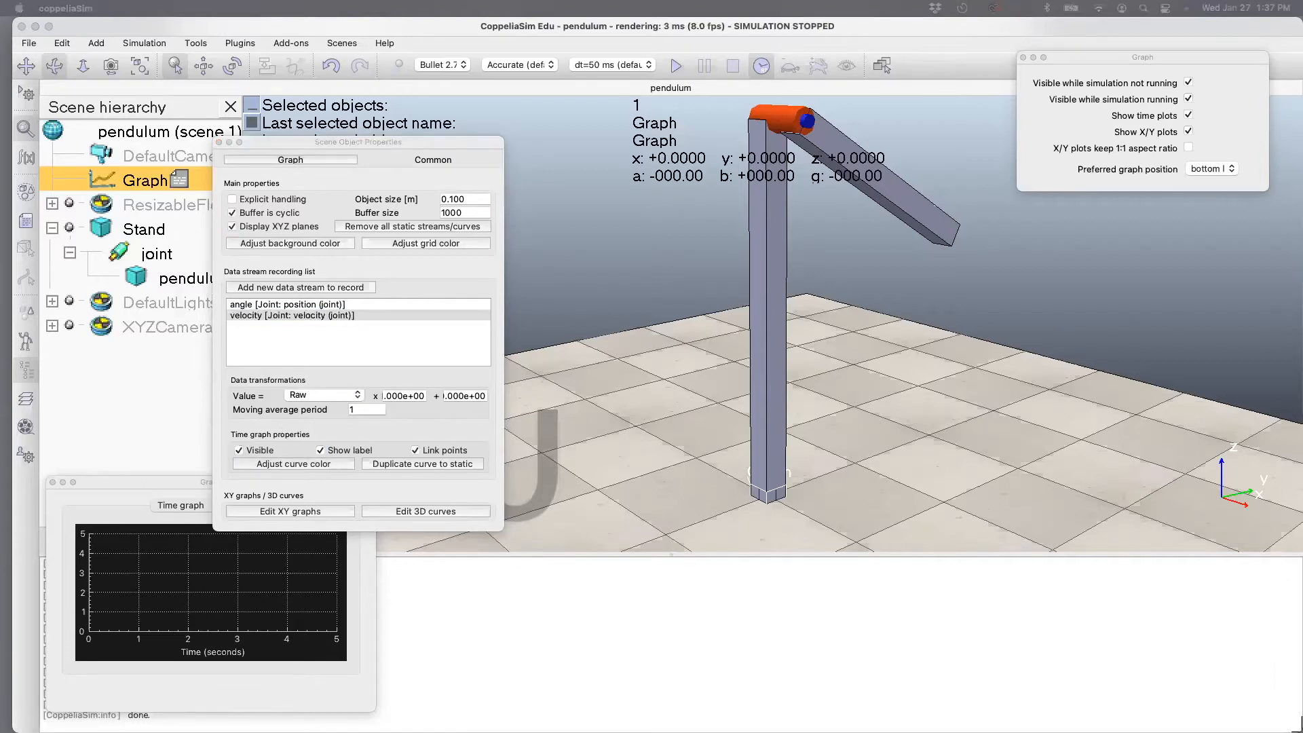
left_click_drag(381, 104, 195, 92)
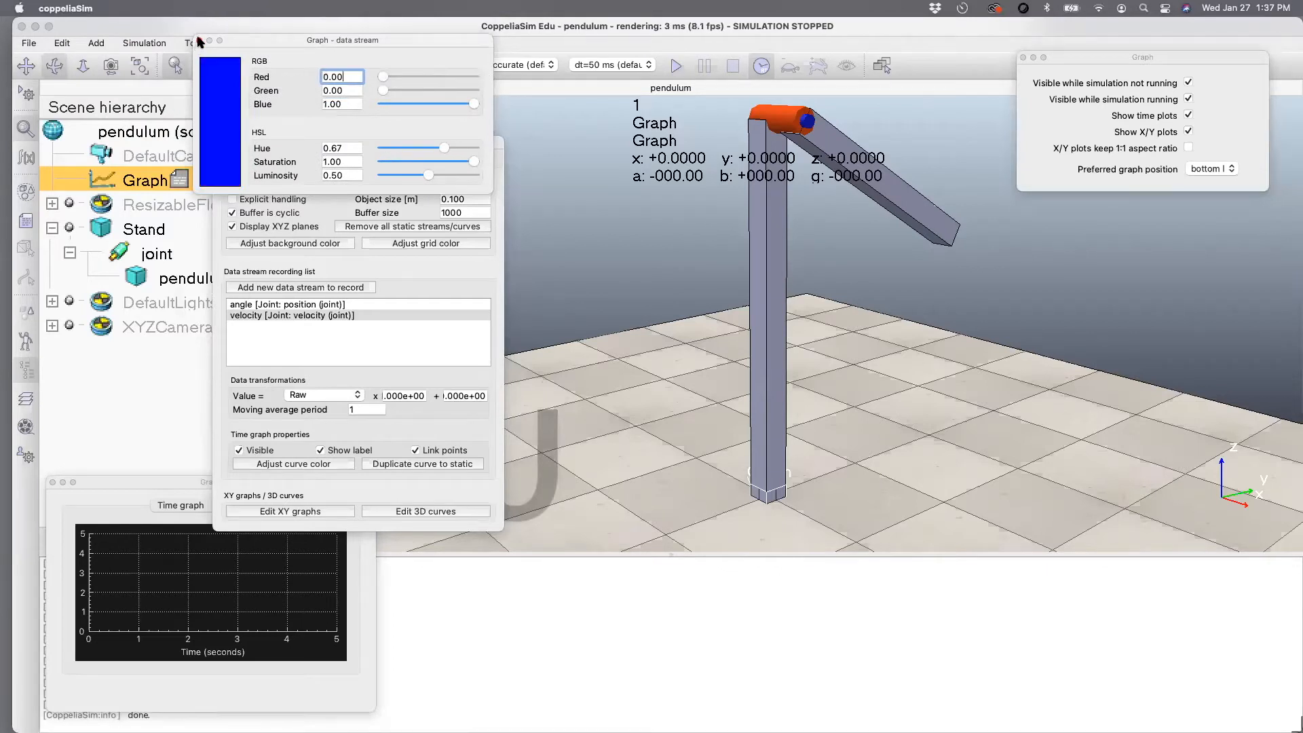
left_click(200, 40)
- Add a third data stream to the graph that records Joint: force or torque for the joint
left_click(250, 289)
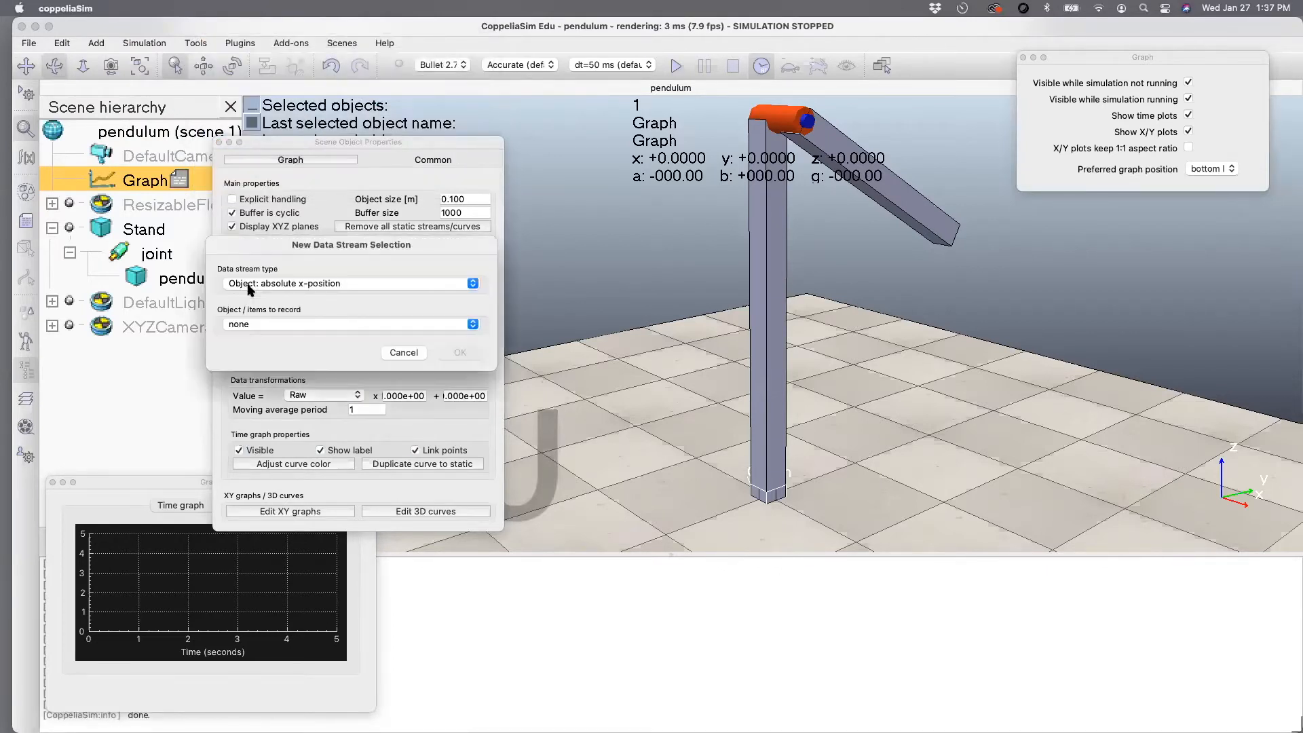
left_click(267, 327)
left_click(277, 264)
left_click(273, 284)
scroll(293, 397, "down", 2)
scroll(293, 403, "down", 10)
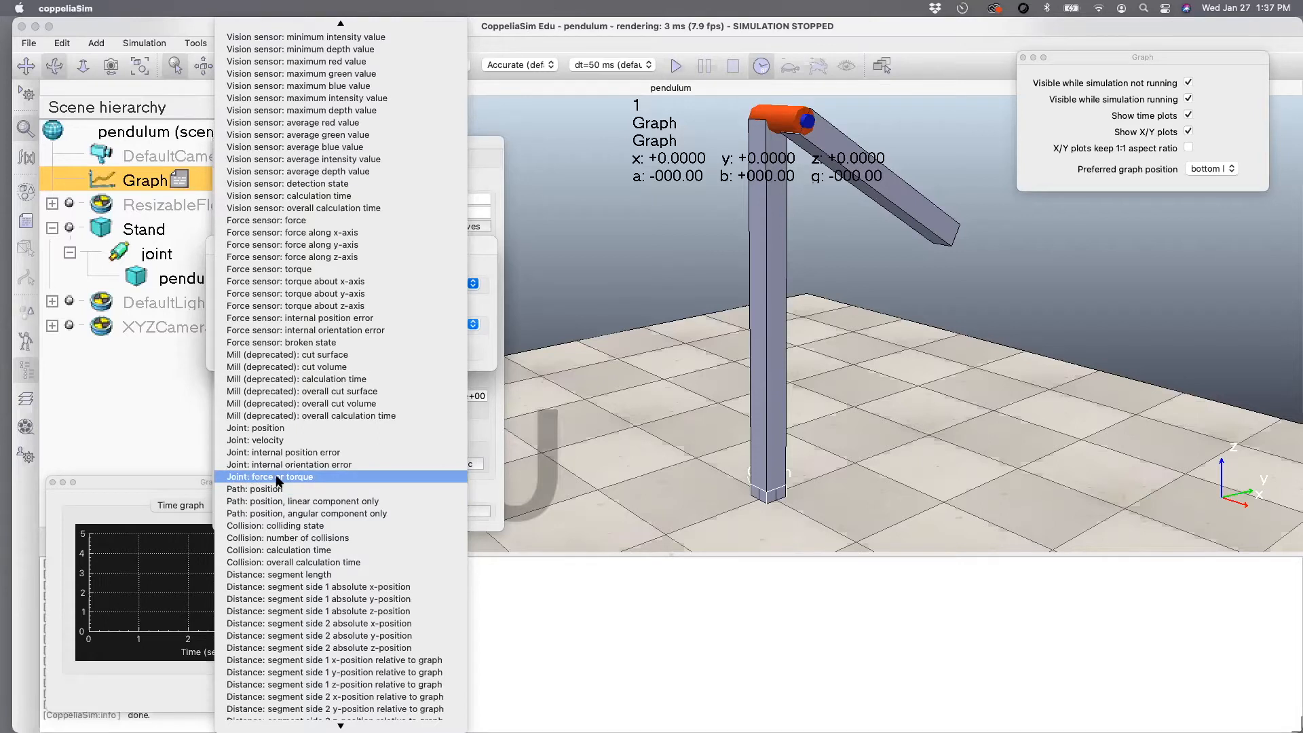
left_click(277, 477)
left_click(296, 329)
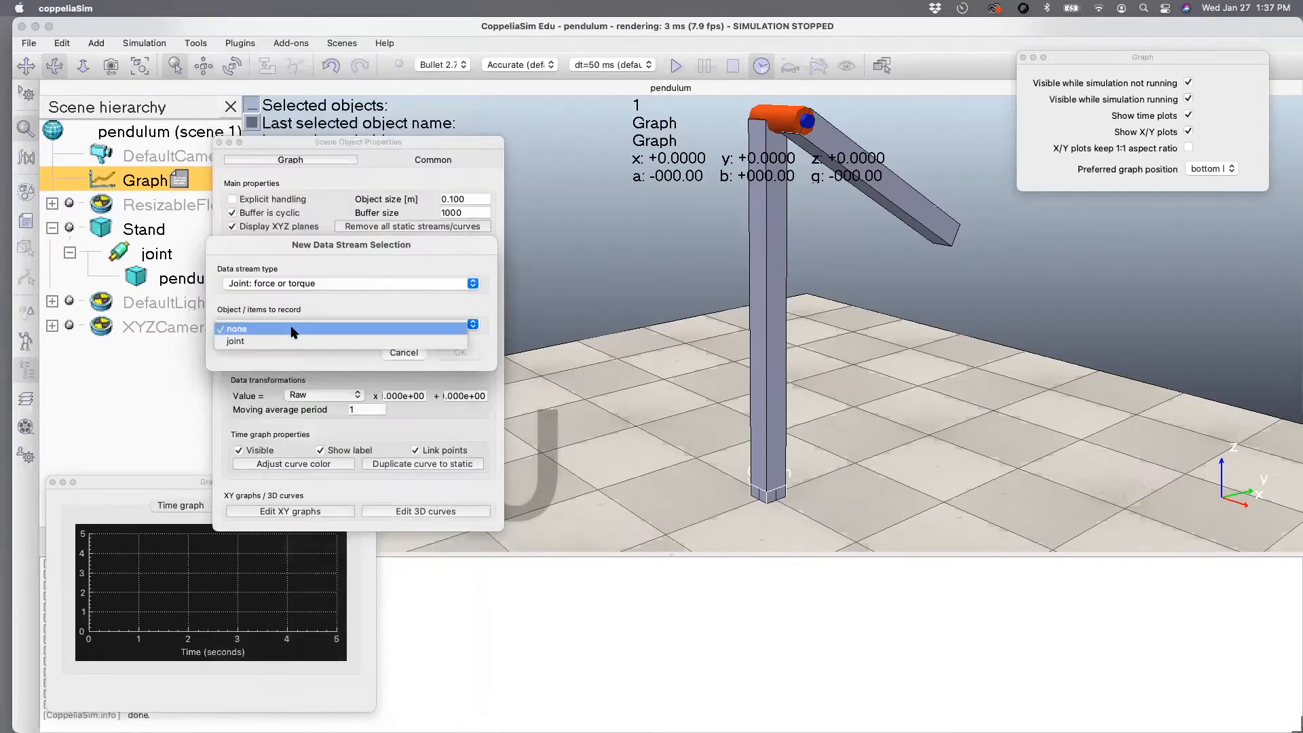
left_click(286, 341)
left_click(445, 354)
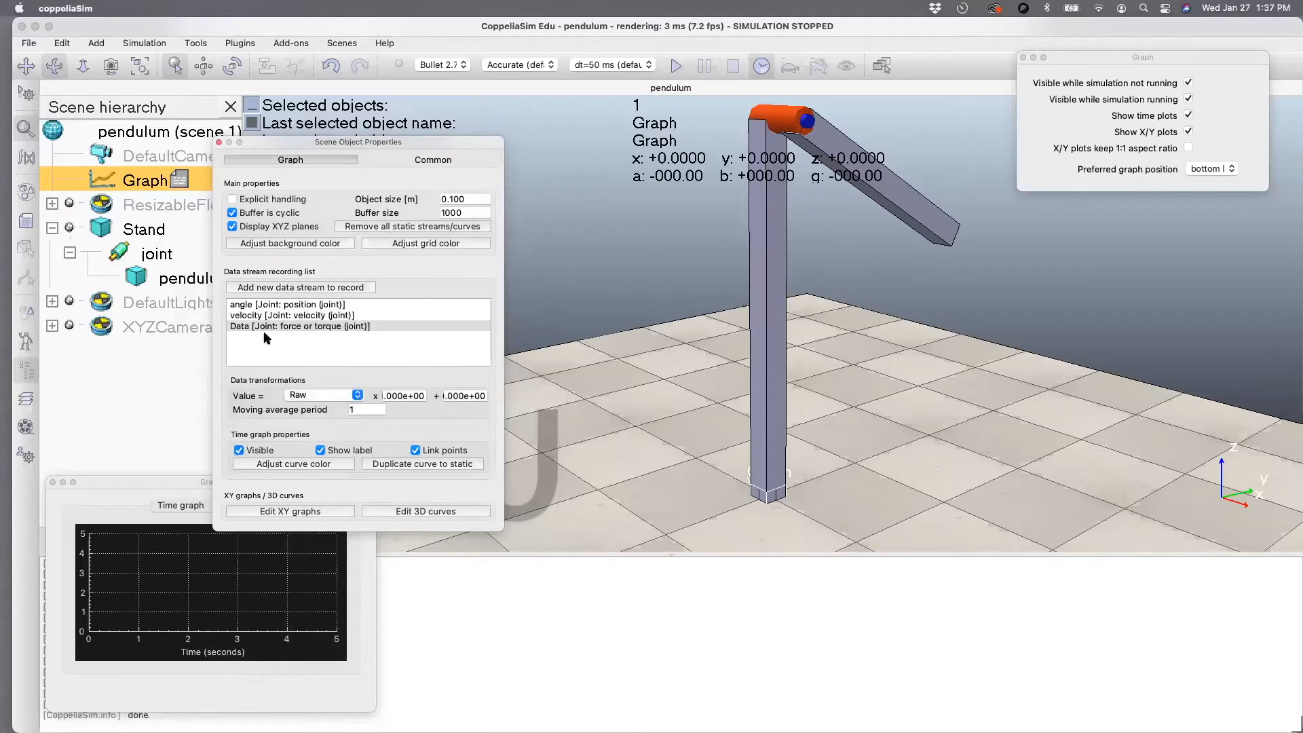
- Rename the joint force or torque data stream as torque
double_click(243, 329)
type("force/")
type("torque")
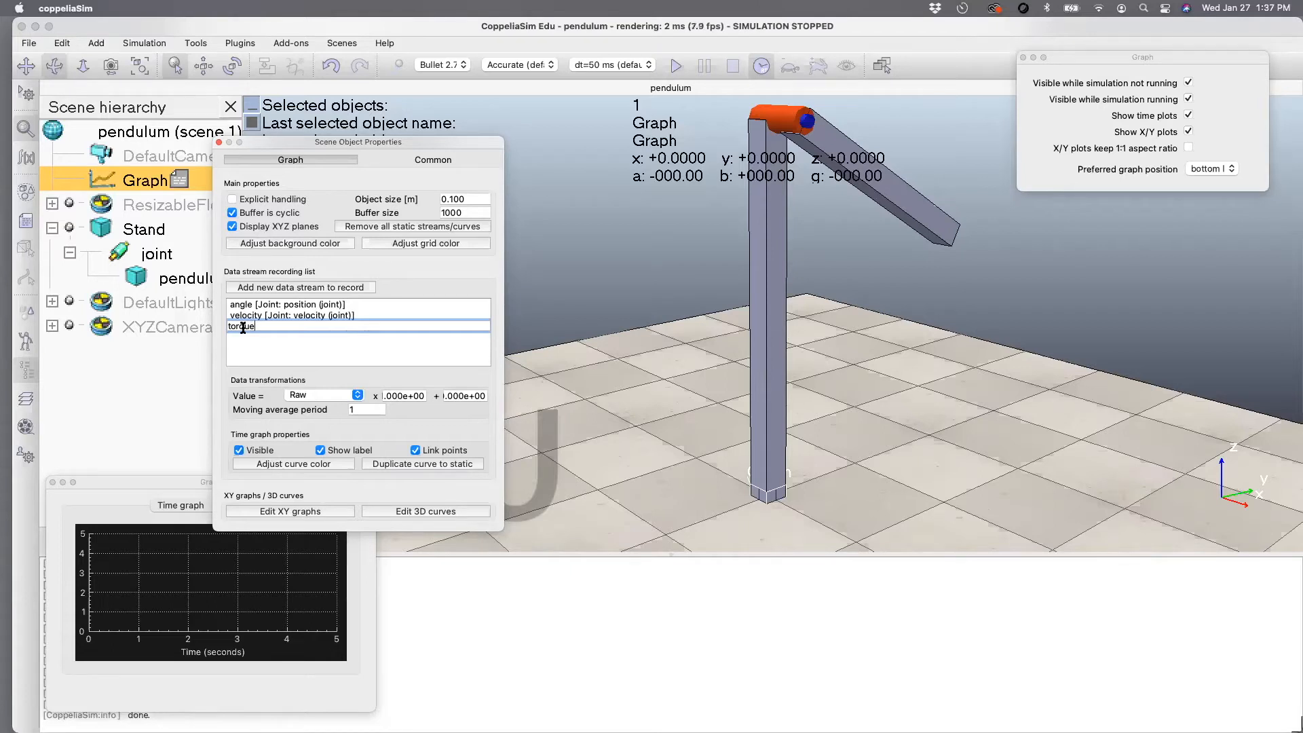
key("Return")
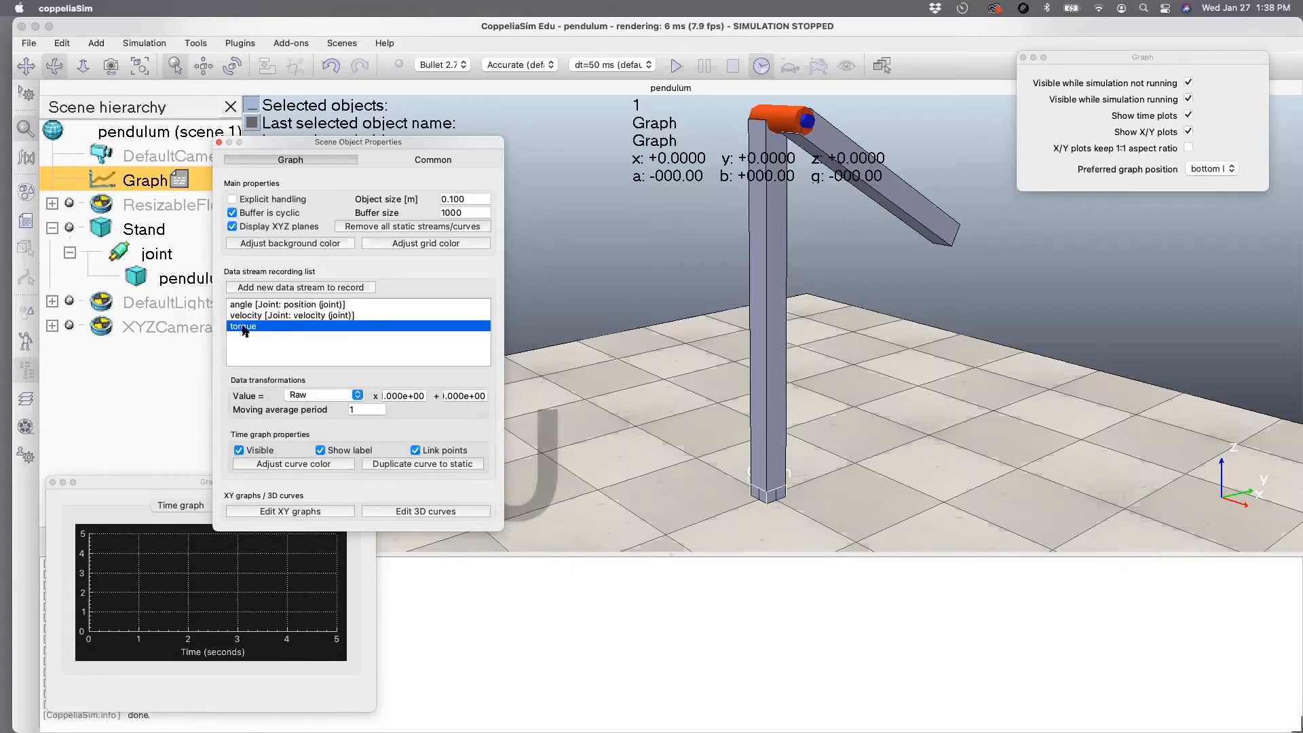
- Set the torque data stream's curve color to green
left_click(294, 464)
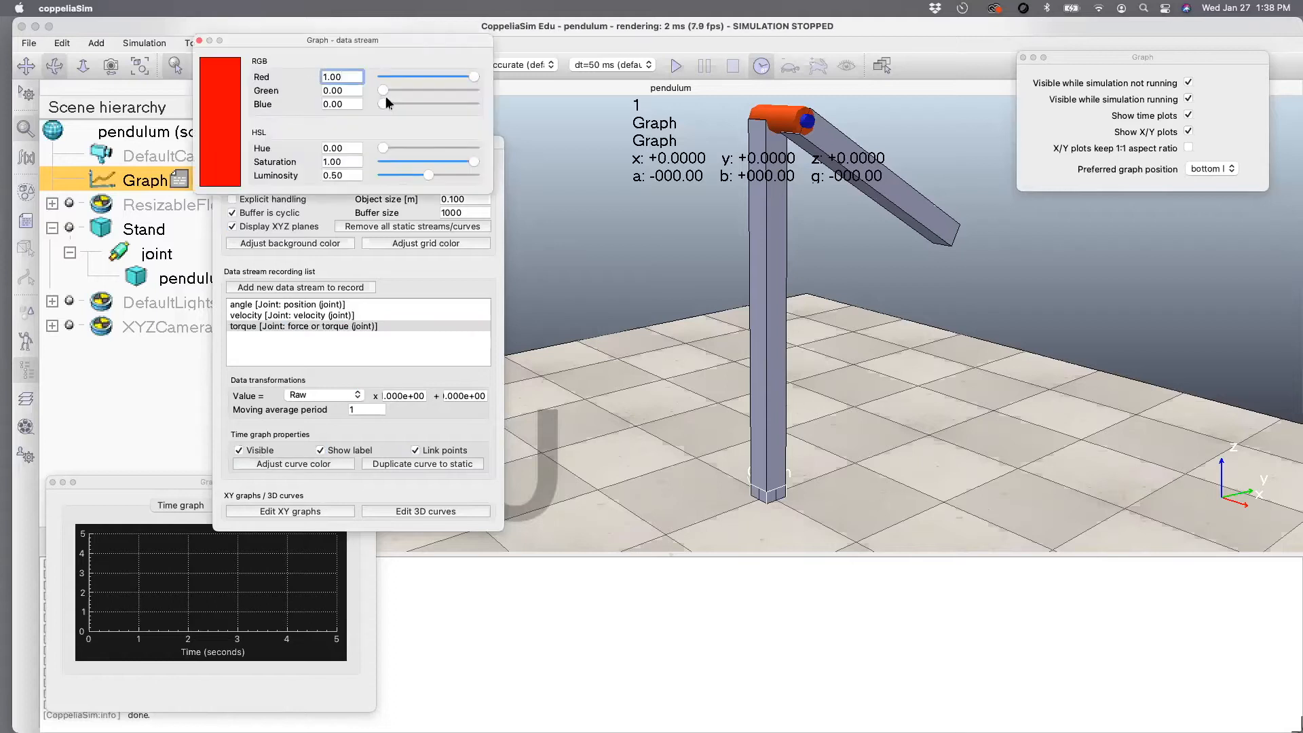
left_click_drag(385, 90, 266, 58)
left_click(198, 40)
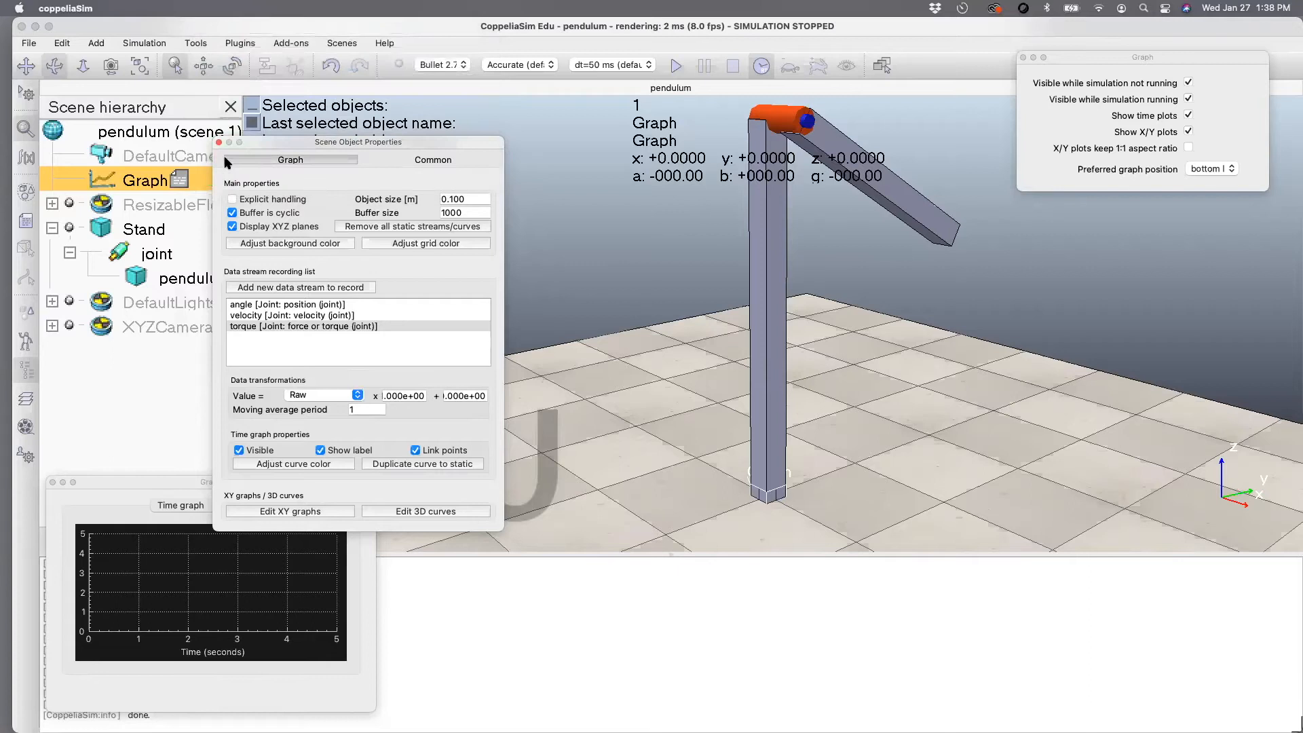
- Close the graph's properties and run the simulation to examine the angle, velocity and torque curves, stopping it after about 20 seconds
left_click(220, 143)
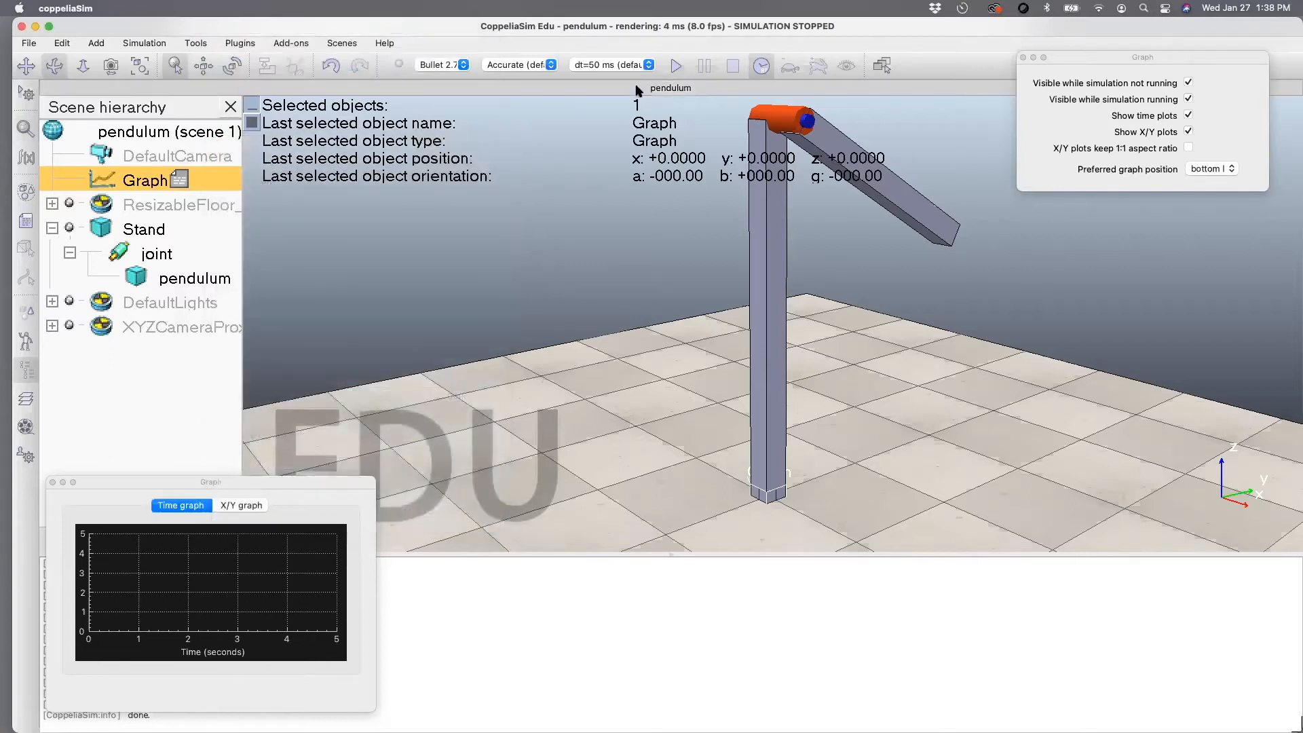
left_click(674, 66)
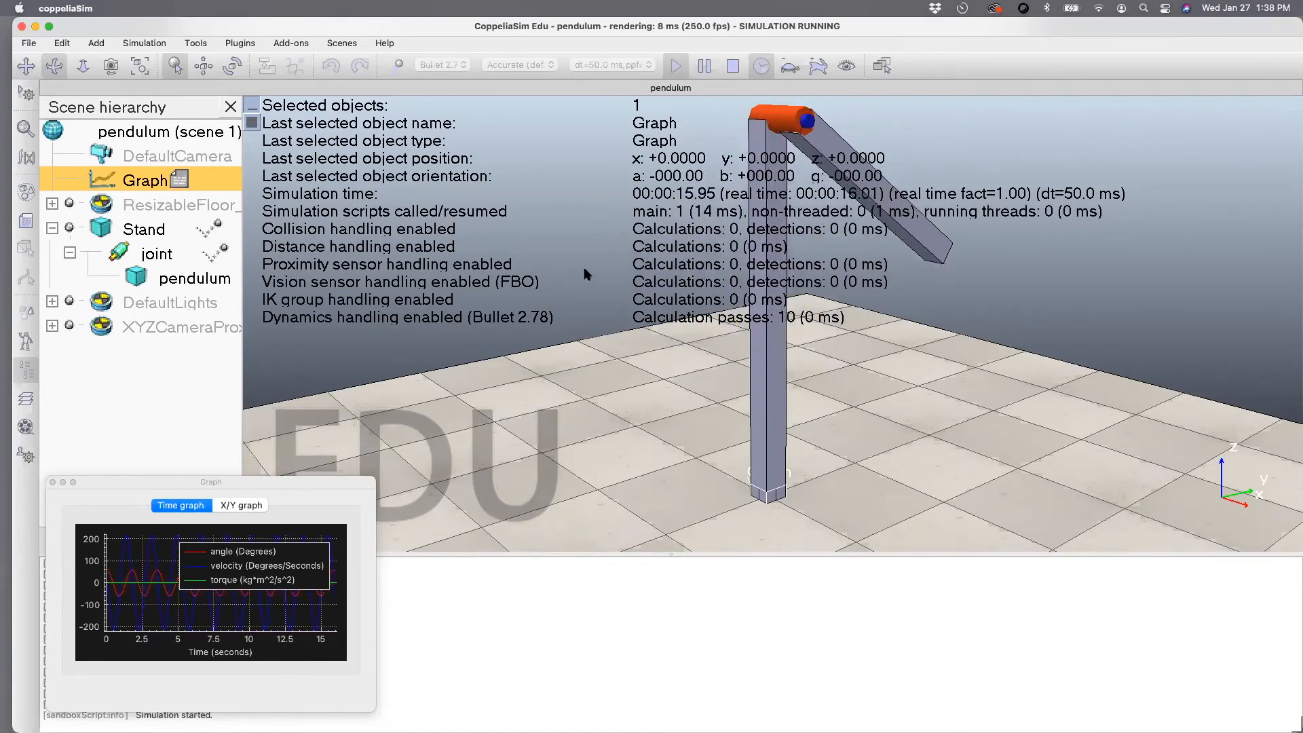
left_click(734, 67)
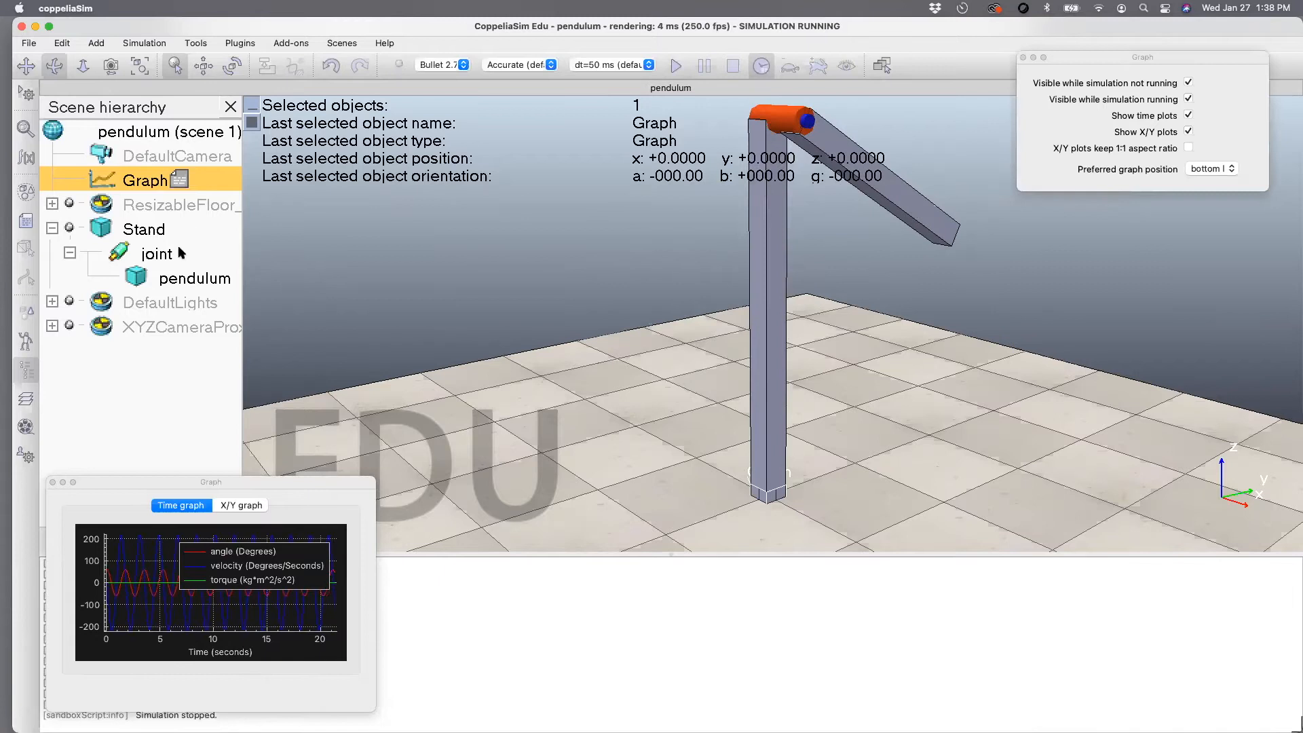
- Set the joint's mode to Passive mode and run the simulation to examine how the pendulum behaves, then stop it
double_click(120, 252)
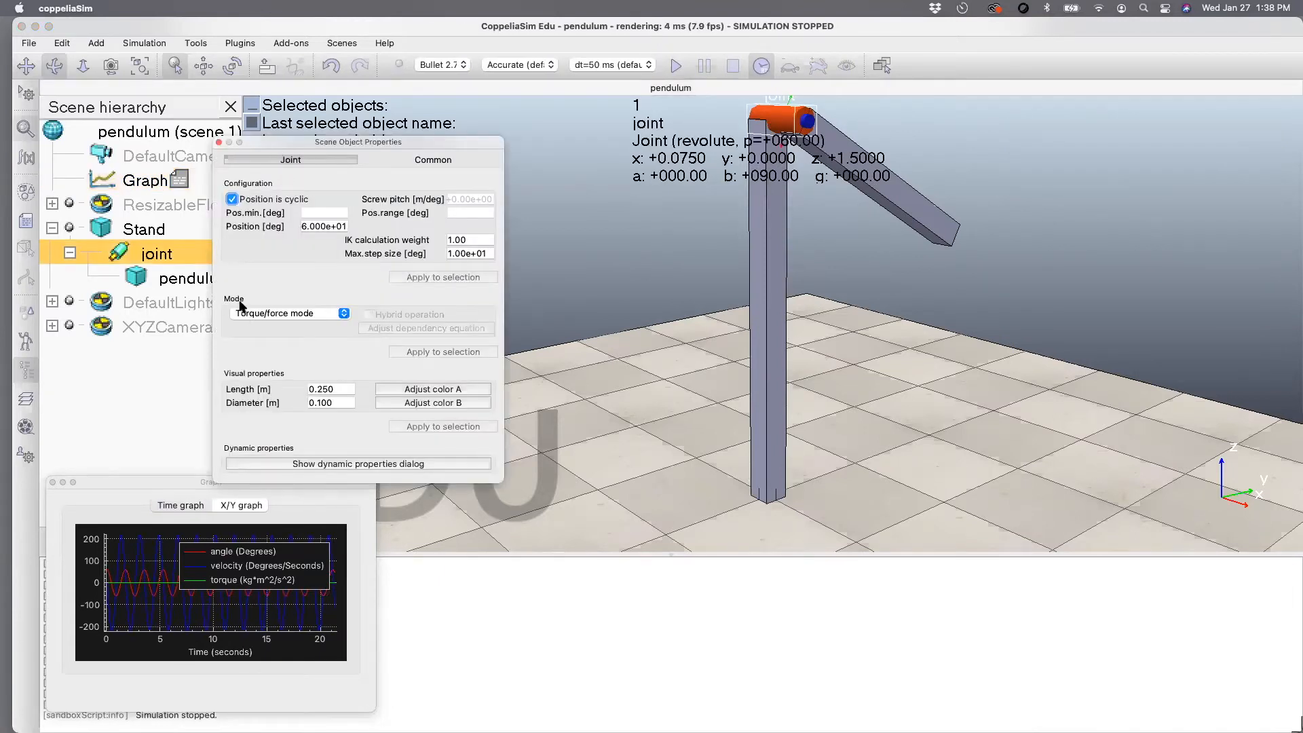
left_click(255, 318)
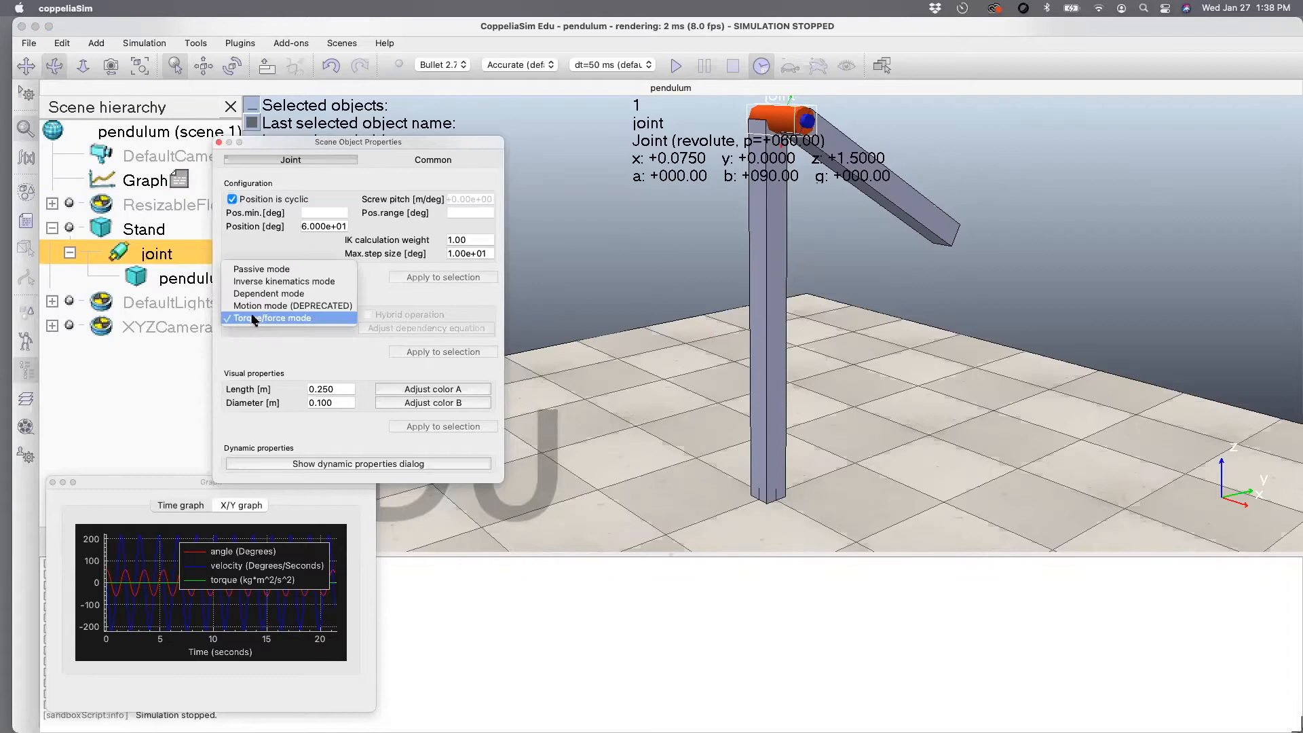
left_click(256, 268)
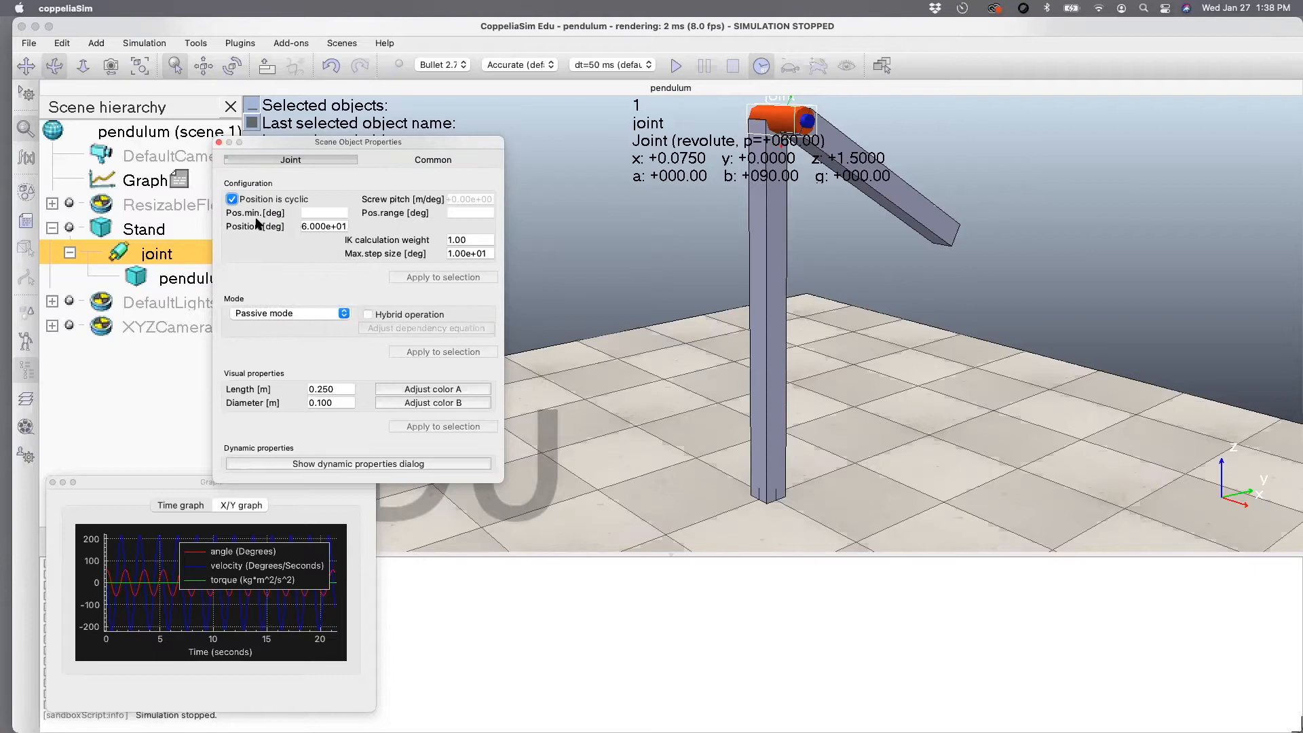
left_click(219, 142)
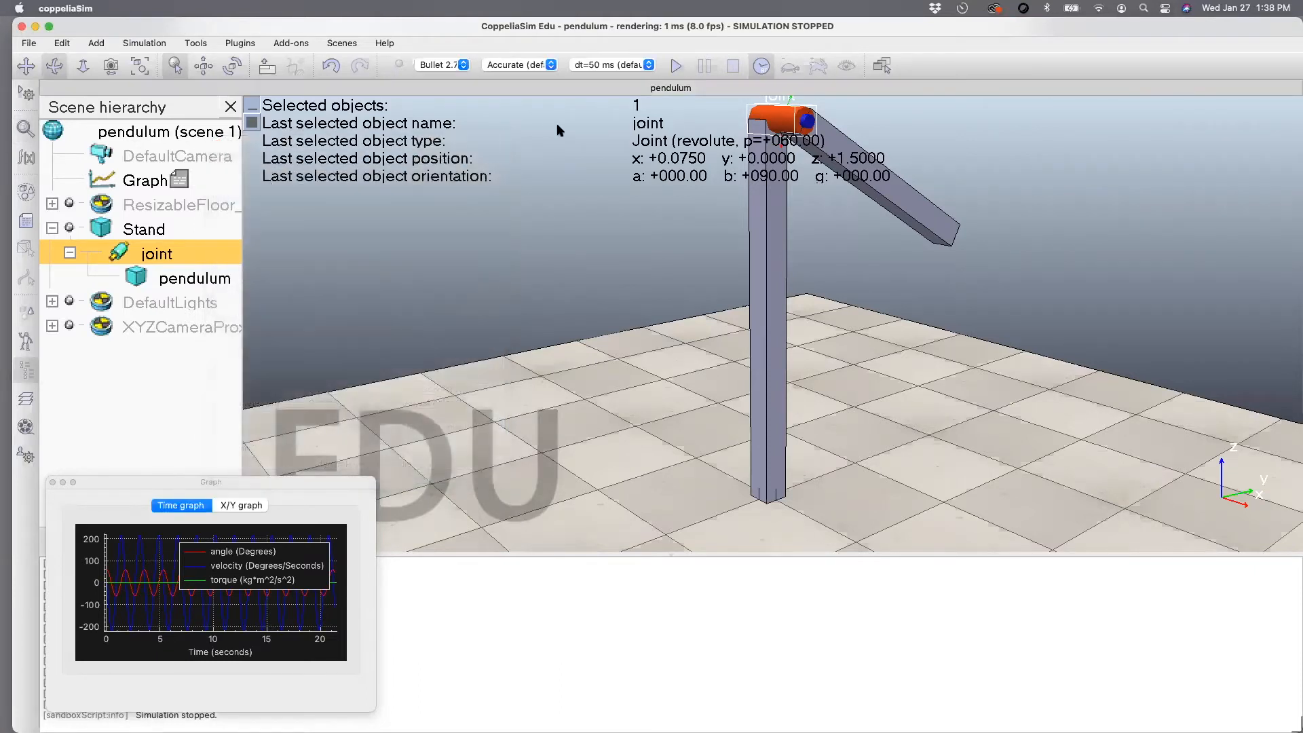
left_click(676, 66)
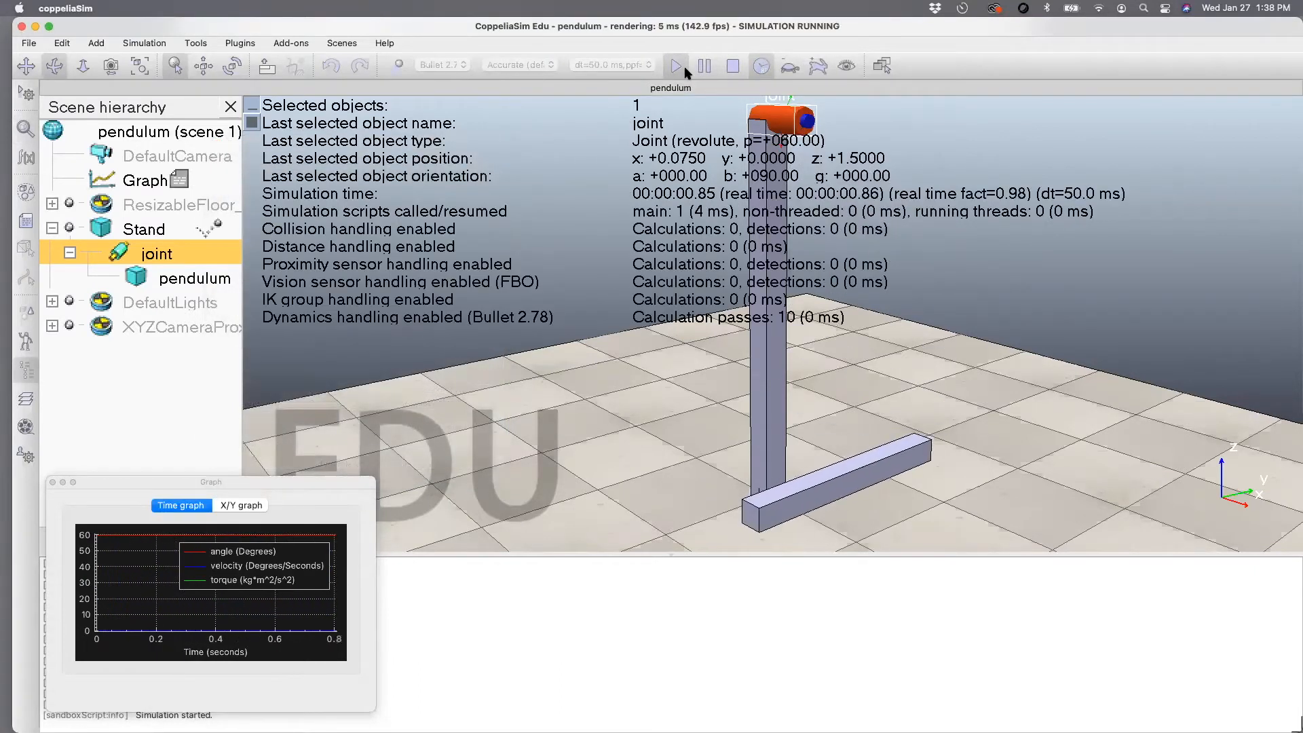
left_click(734, 68)
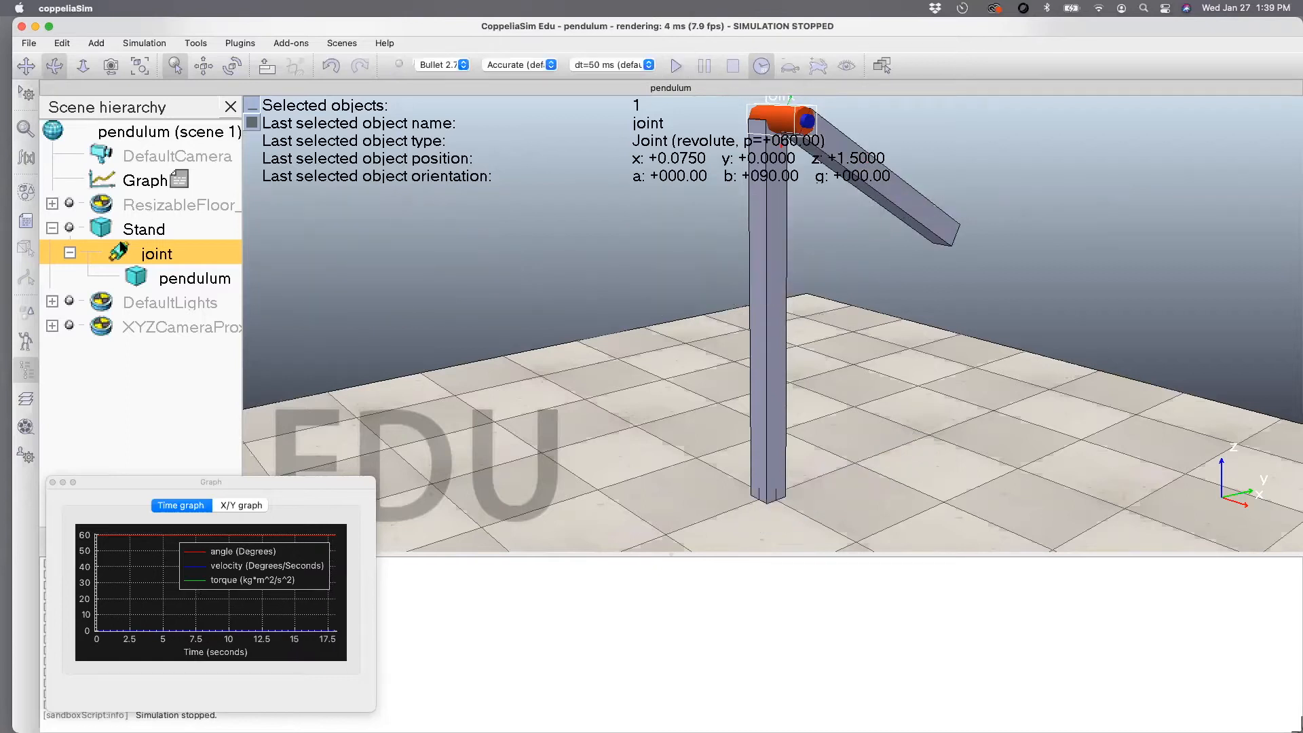
- Set the joint's mode back to Torque/force mode
double_click(121, 251)
left_click(273, 316)
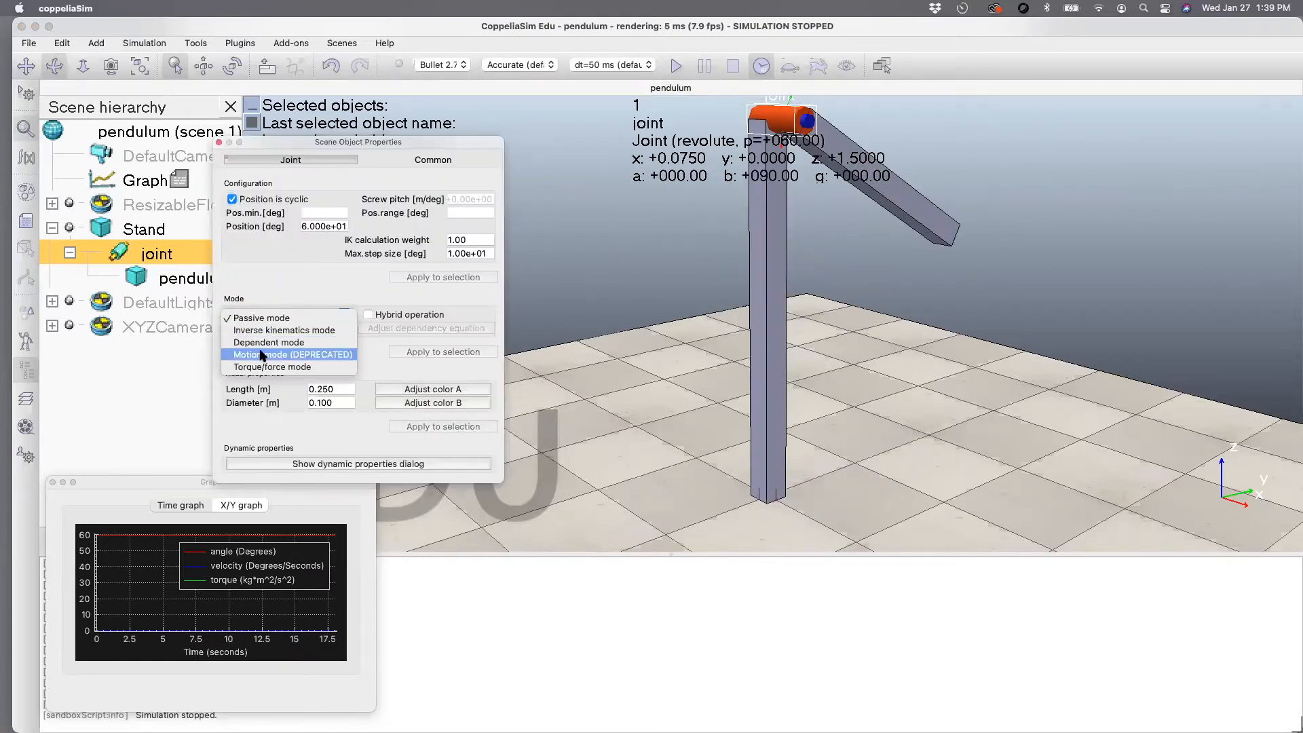
left_click(271, 366)
left_click(285, 313)
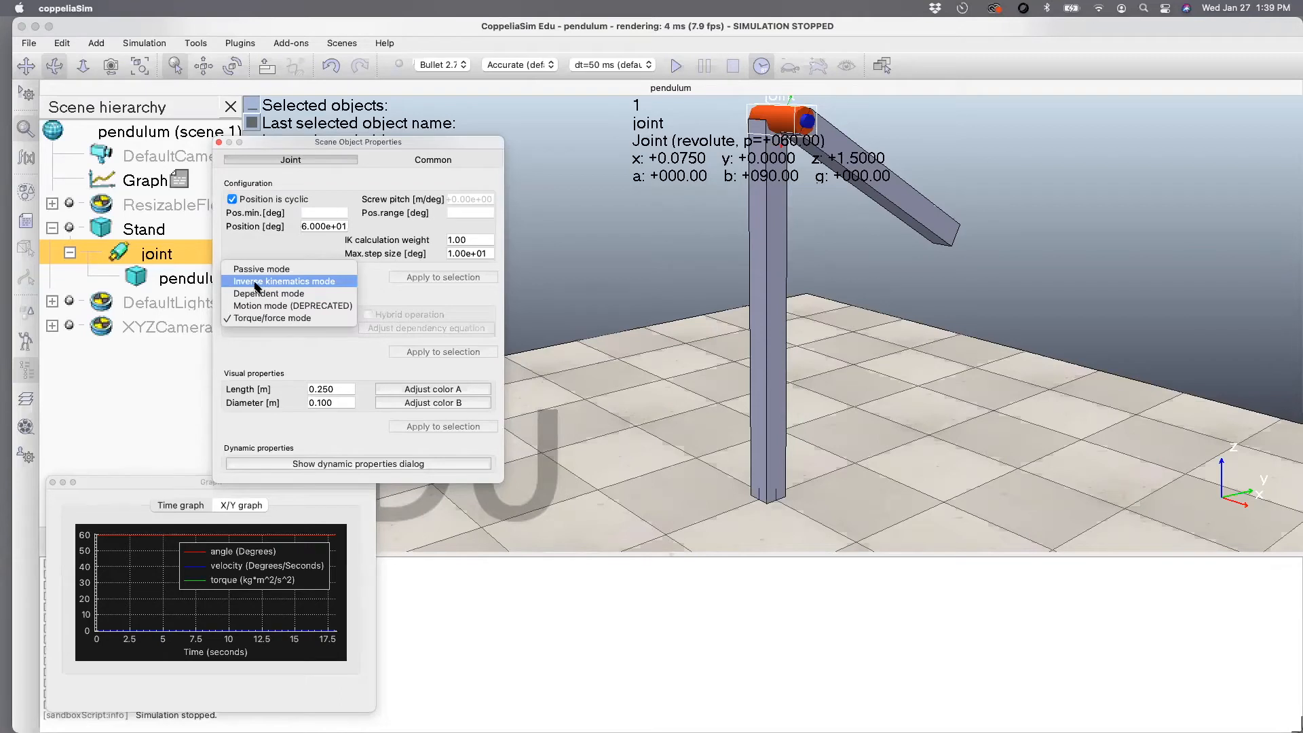
left_click(258, 317)
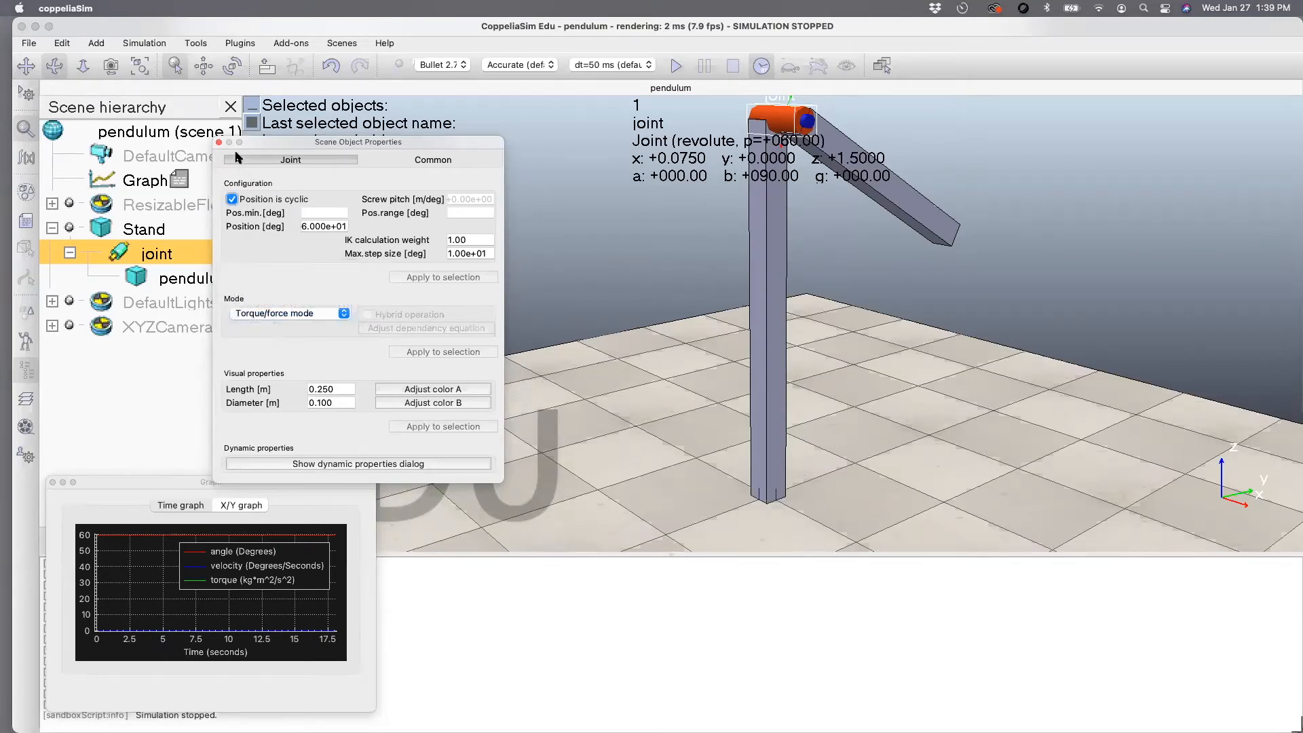
- Close the joint's properties, run the simulation for about 5 seconds, and reposition the graph window to examine the curves
left_click(219, 142)
left_click(677, 67)
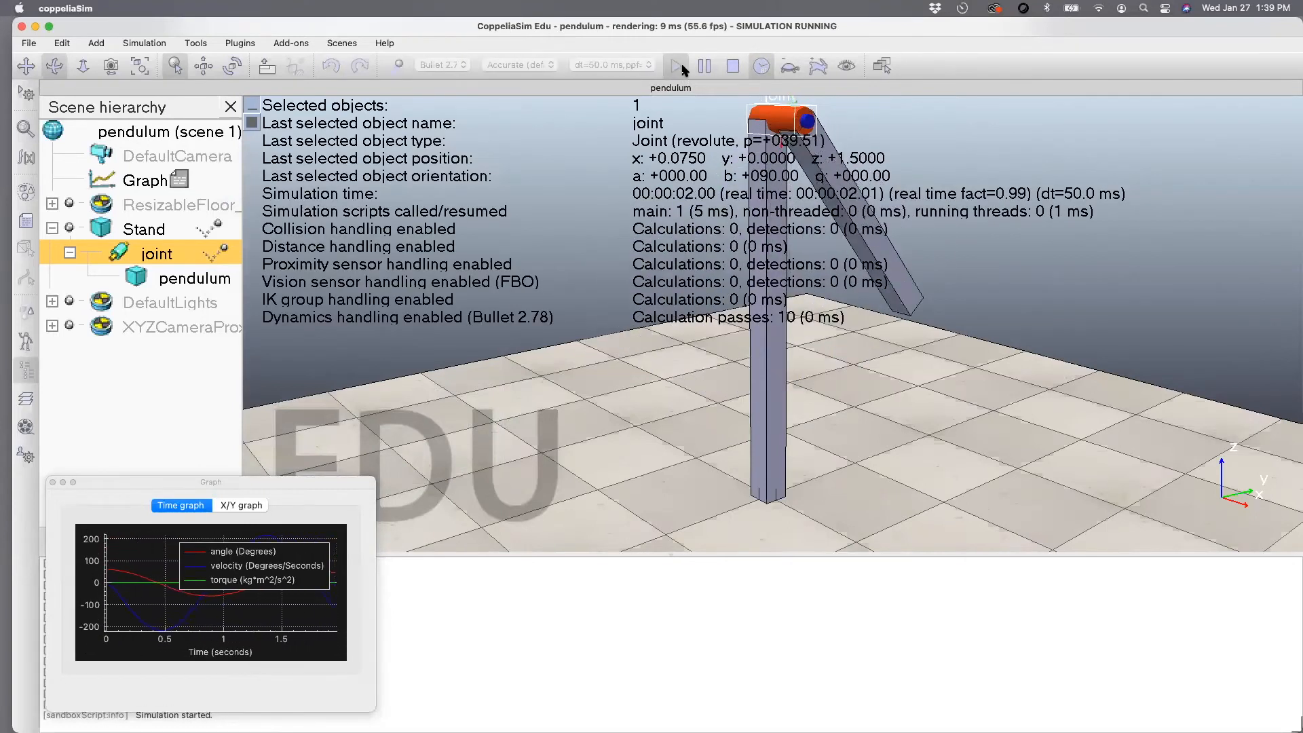
left_click(733, 66)
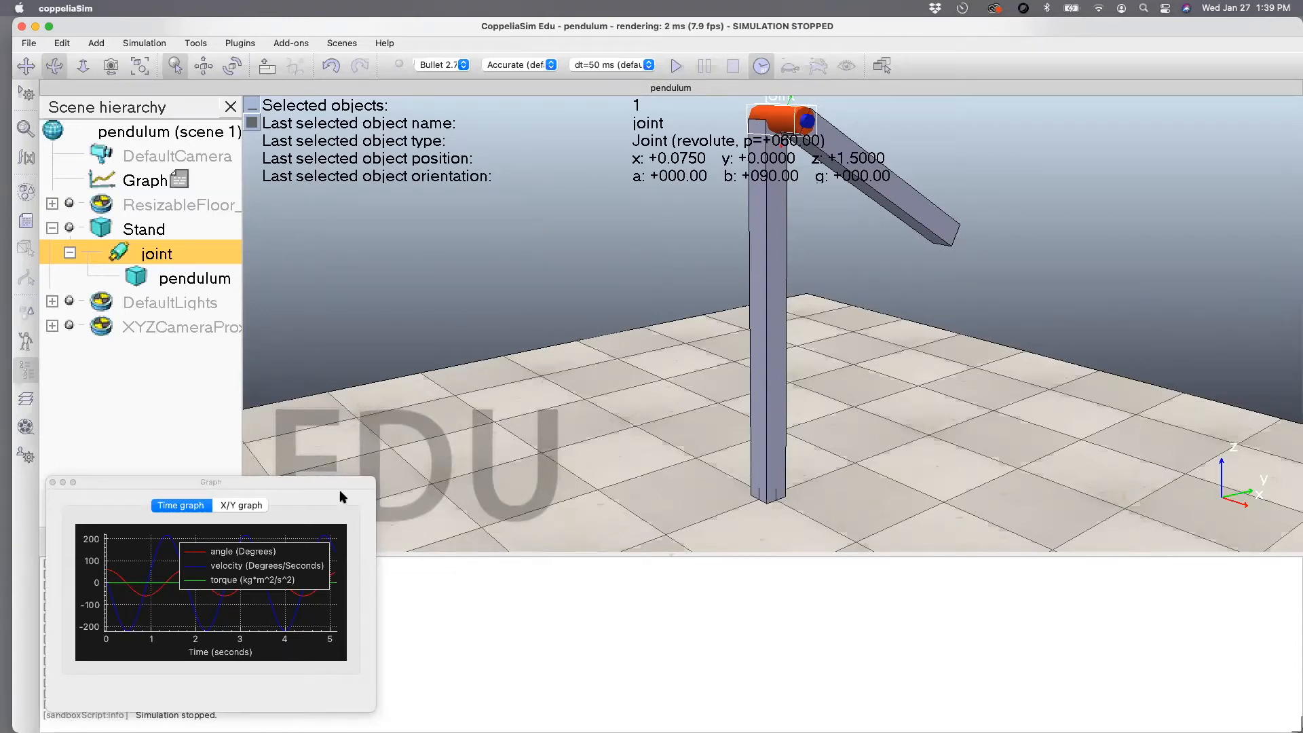
left_click_drag(274, 479, 278, 382)
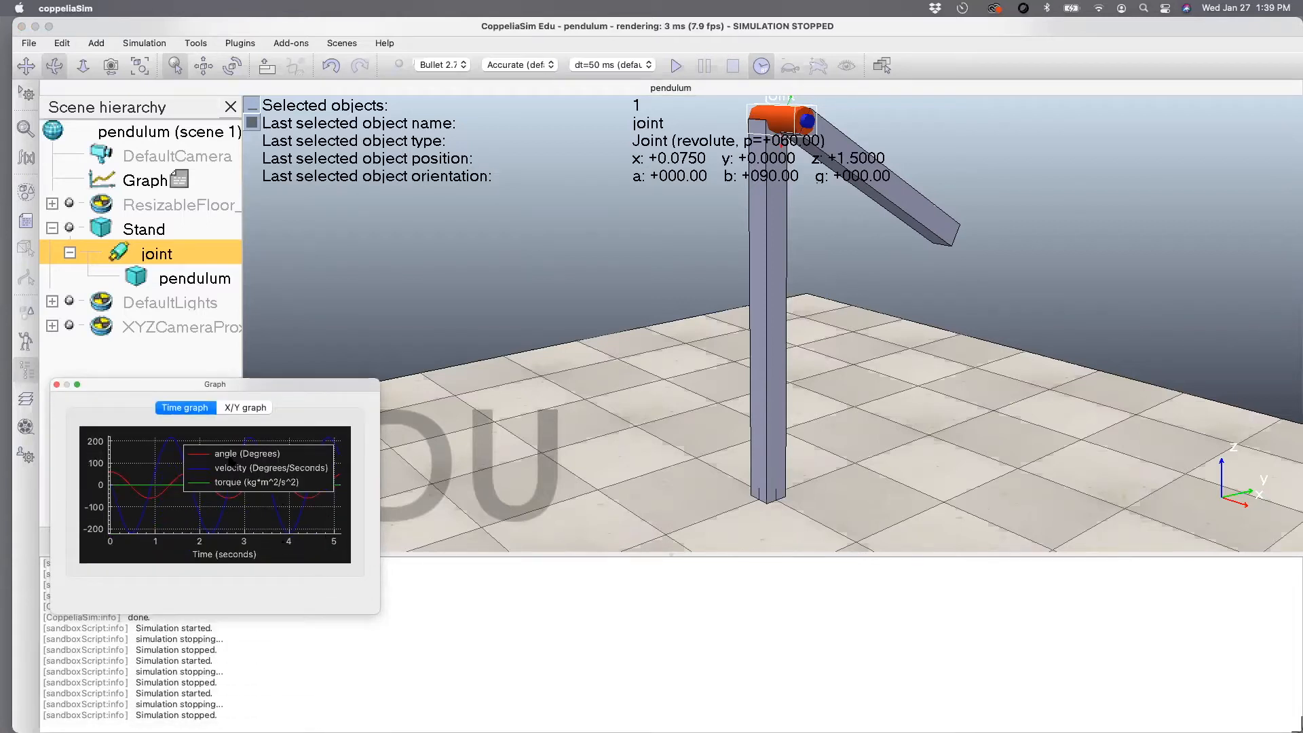
- View the Graph object's customization script, close it, and move the graph window back down
double_click(178, 181)
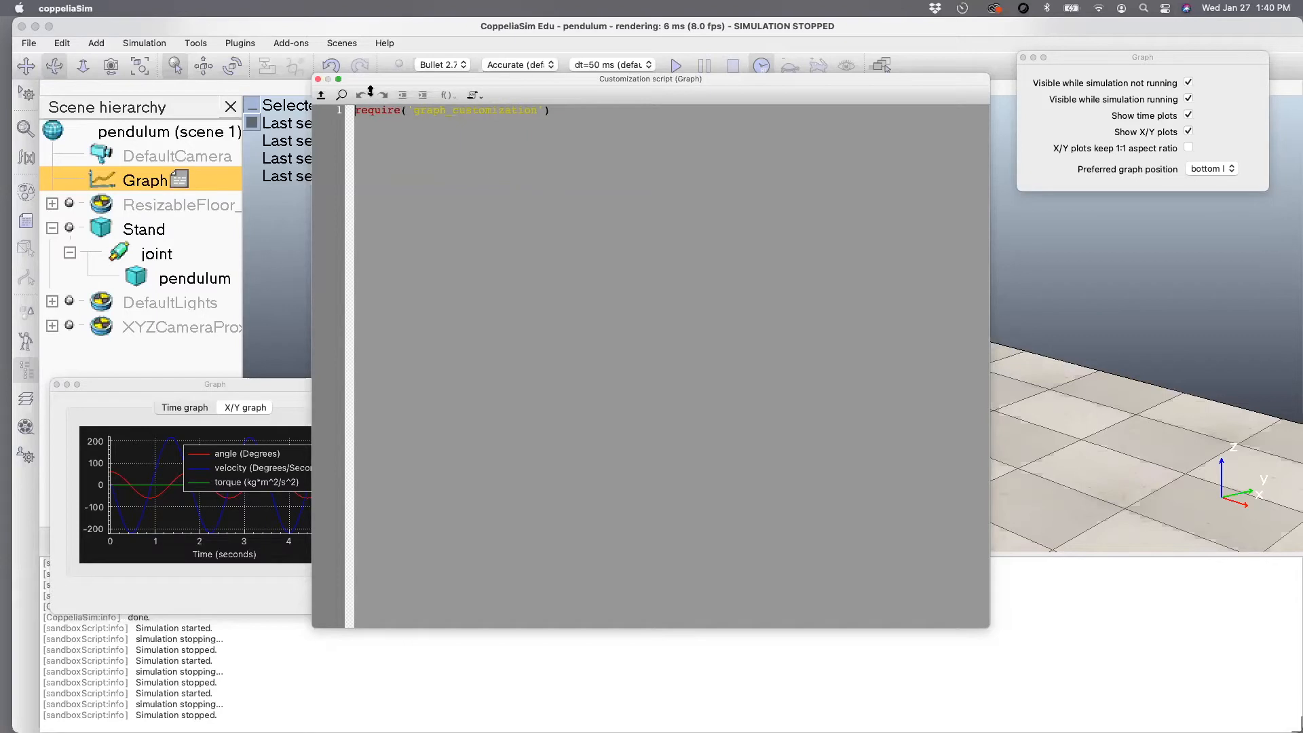
left_click(319, 80)
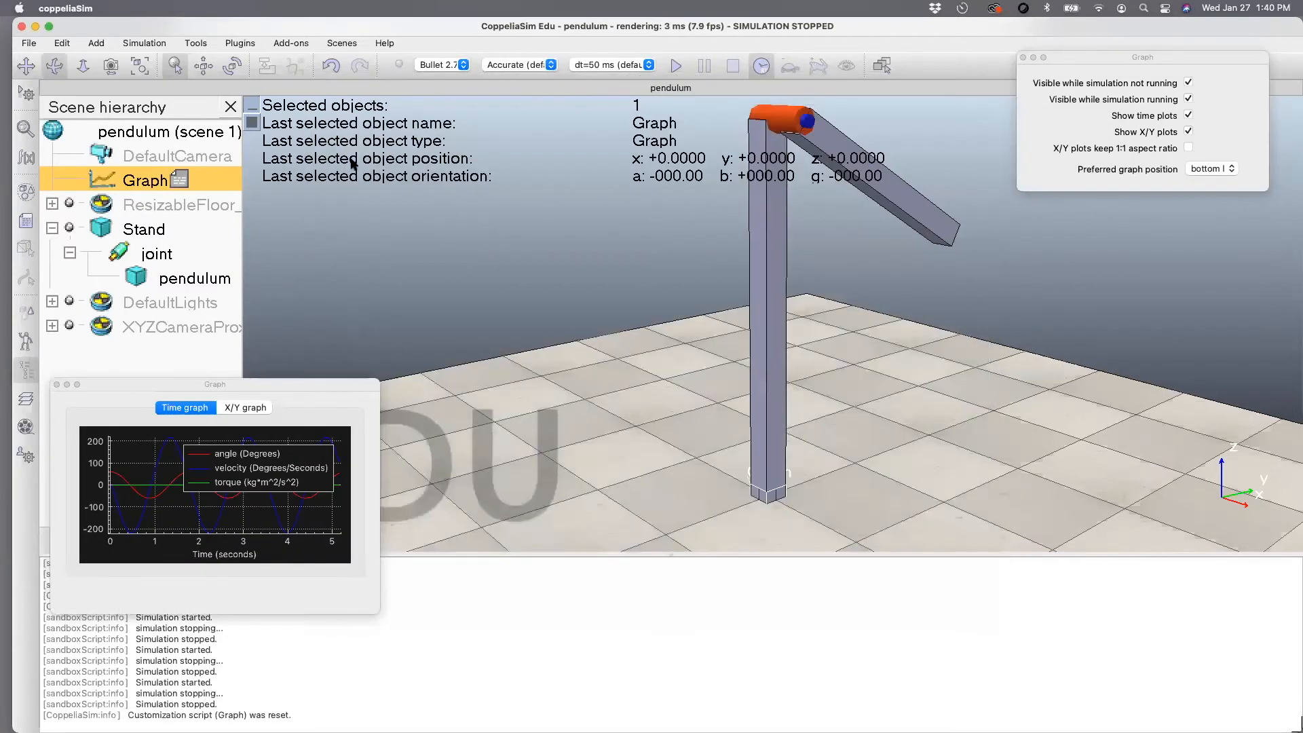
left_click_drag(105, 376, 105, 468)
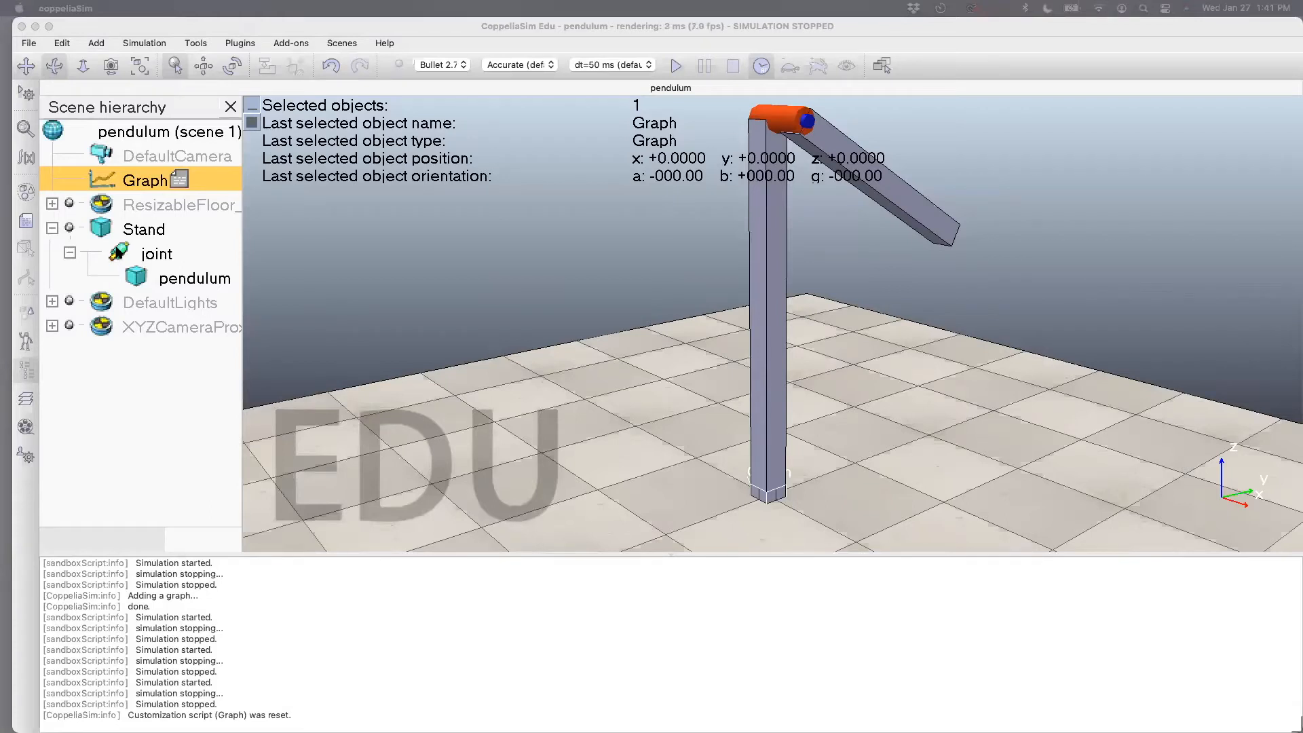
- Enable the motor in the joint's dynamic properties
double_click(118, 254)
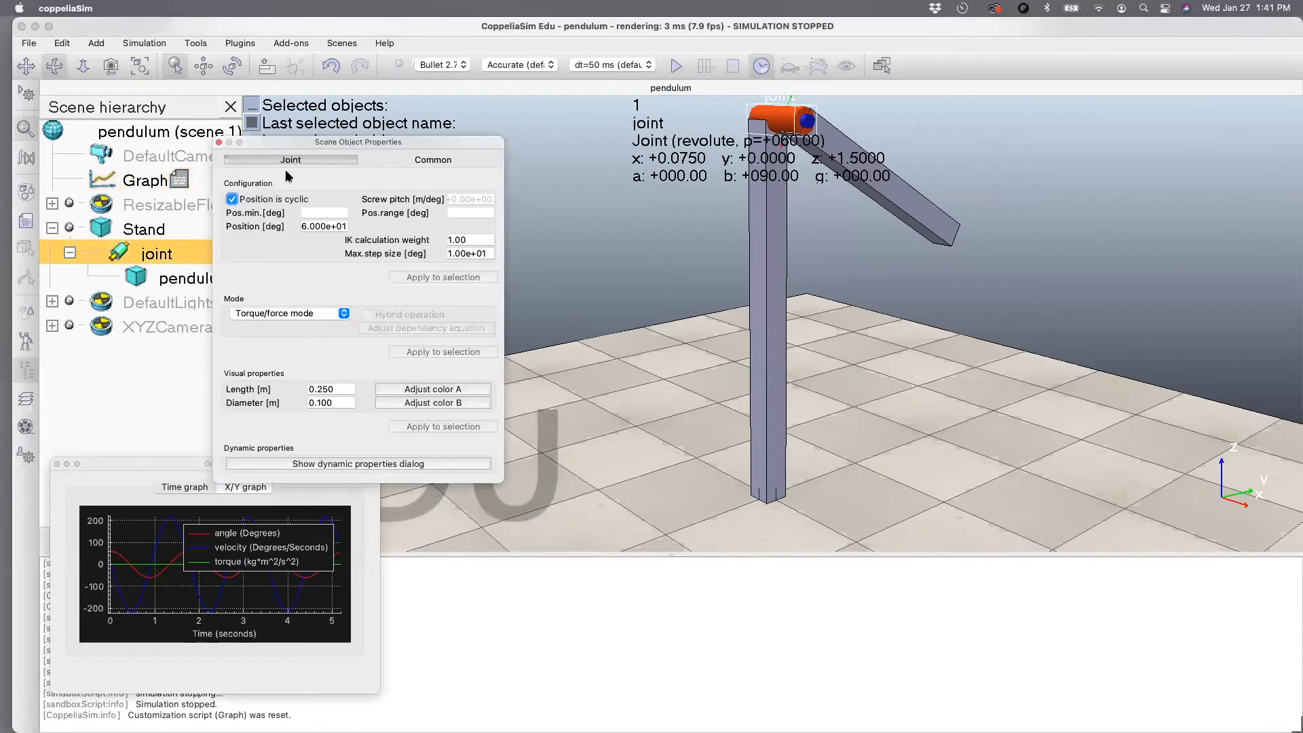
left_click_drag(311, 139, 498, 150)
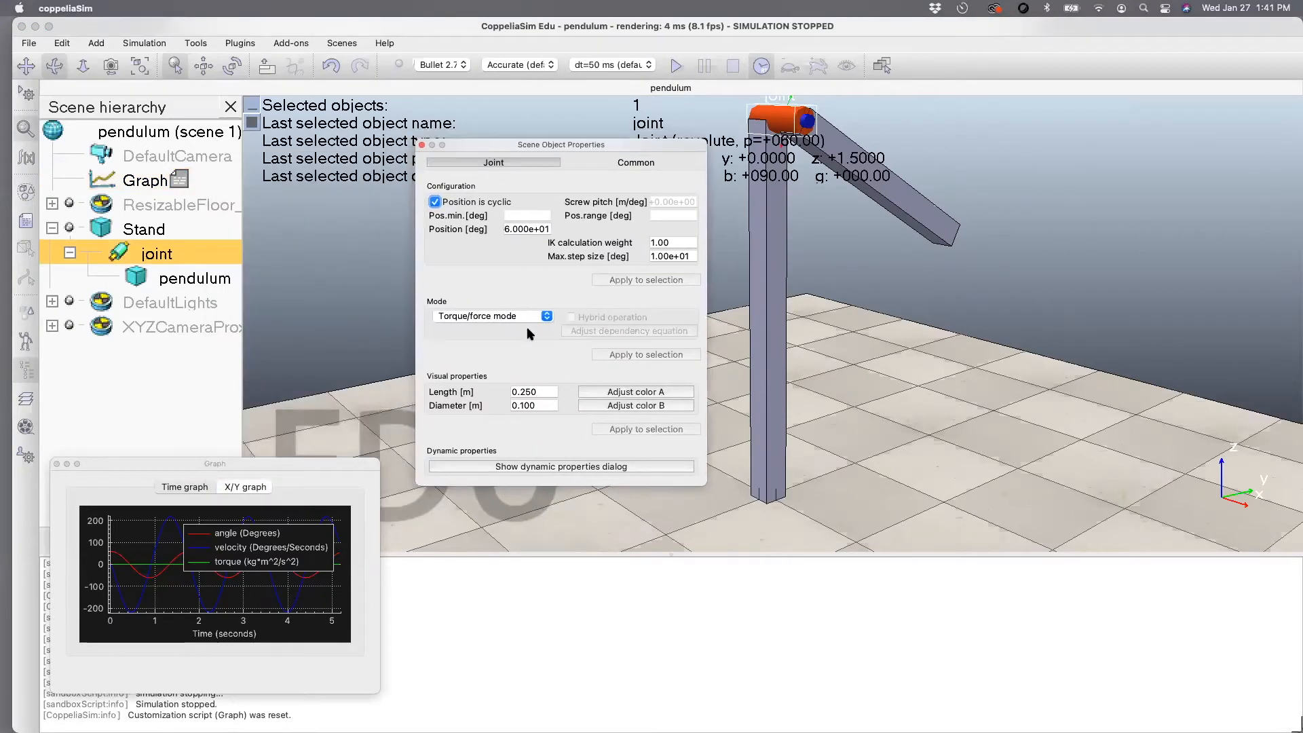
left_click(477, 316)
left_click(477, 319)
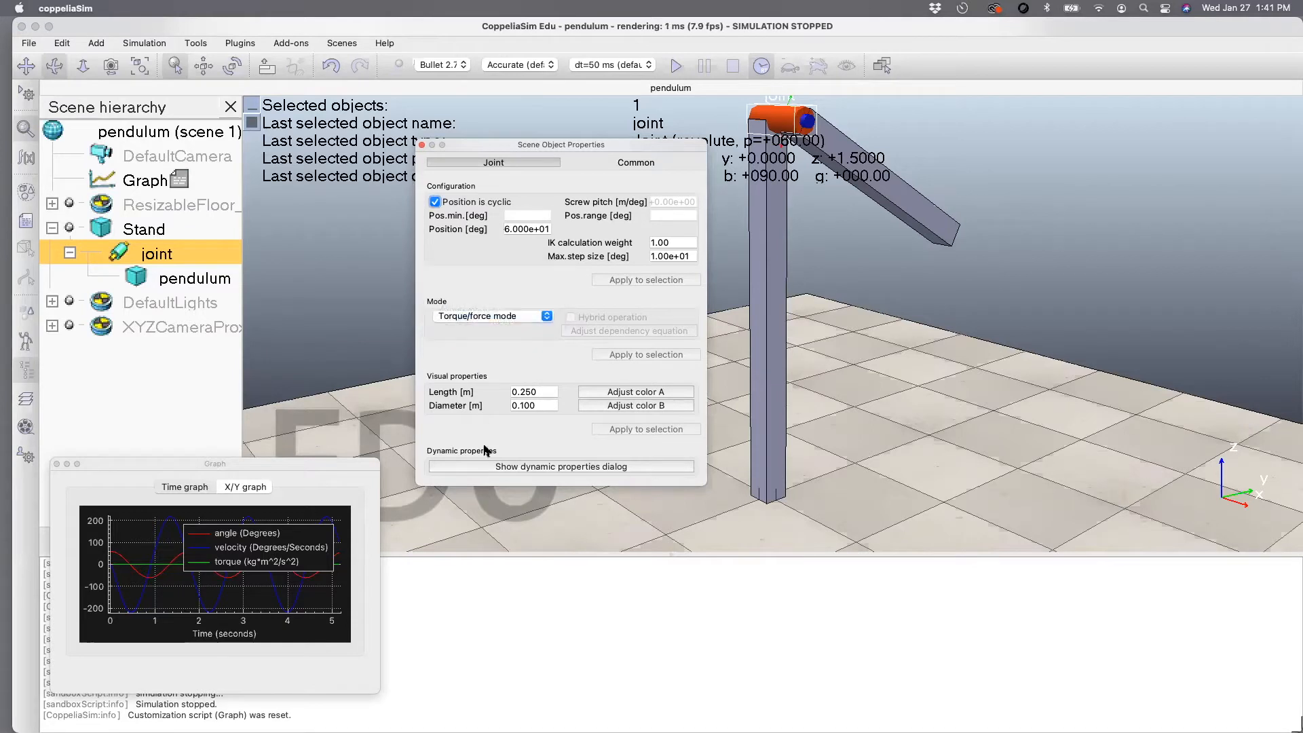
left_click(492, 467)
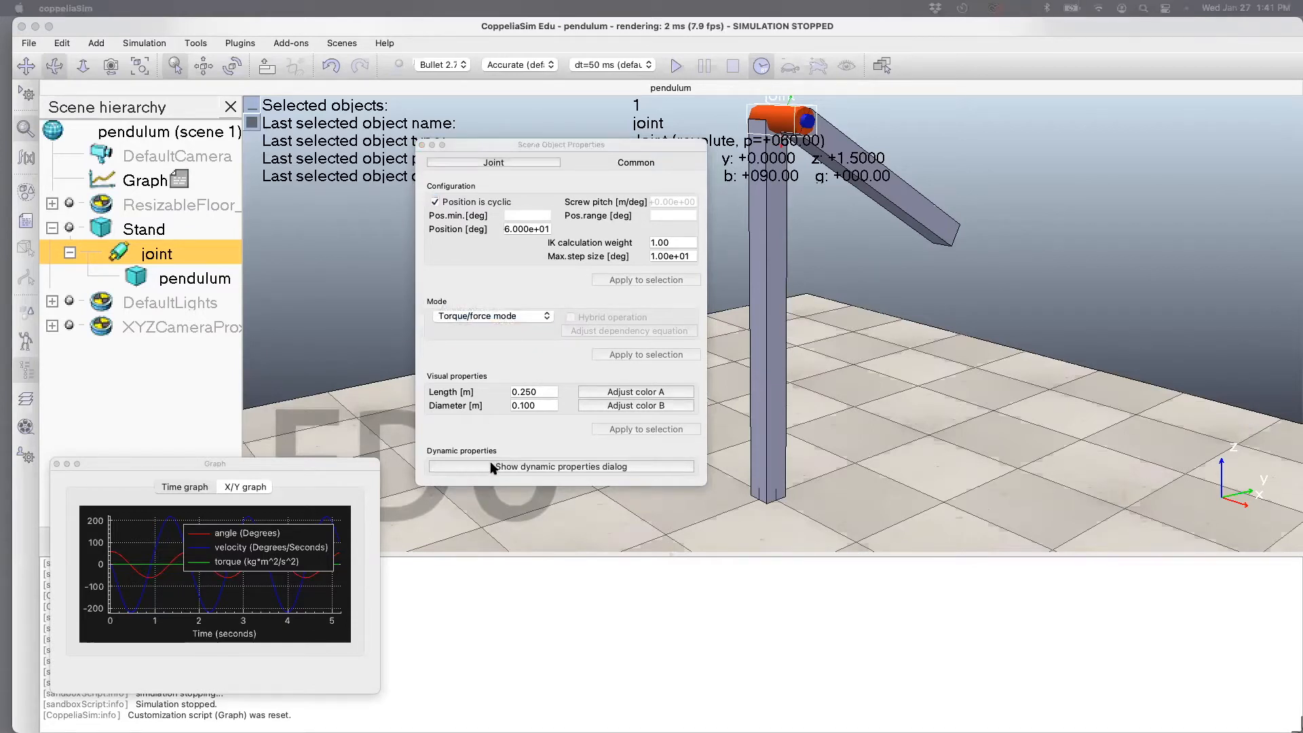
left_click_drag(1, 187, 827, 146)
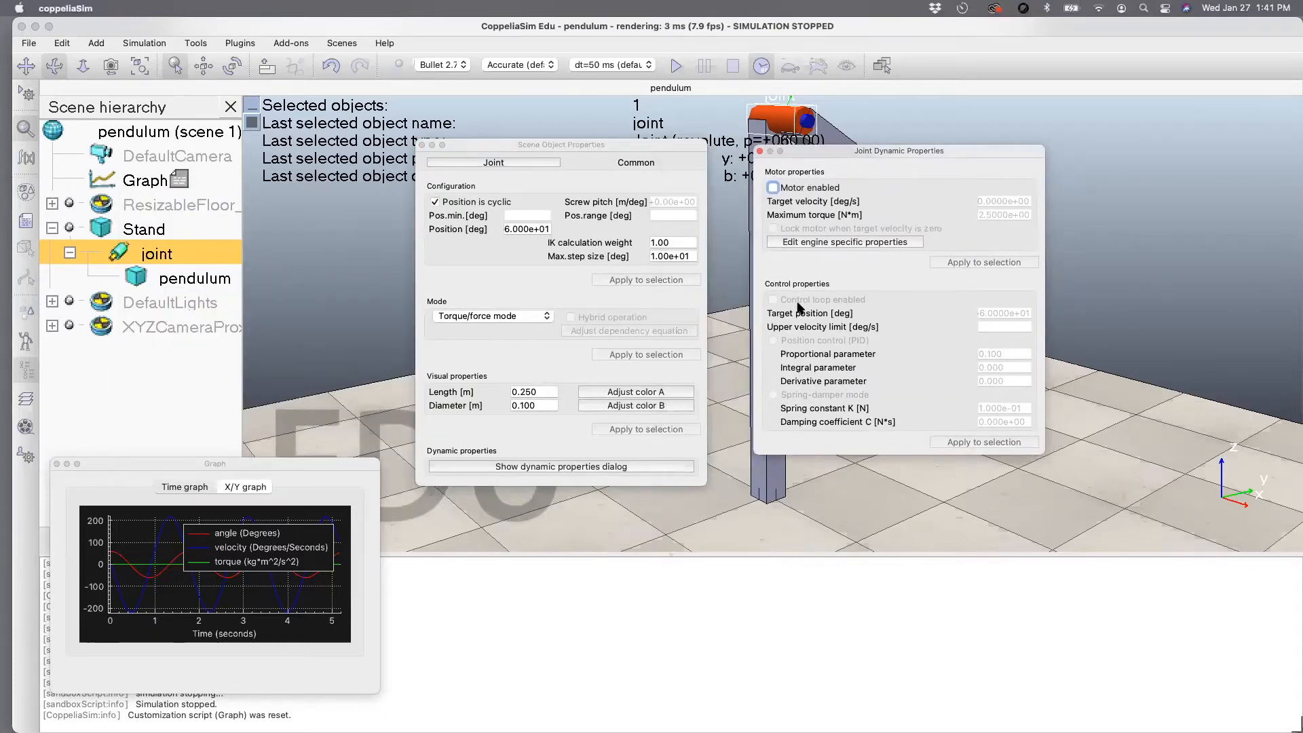
left_click(773, 188)
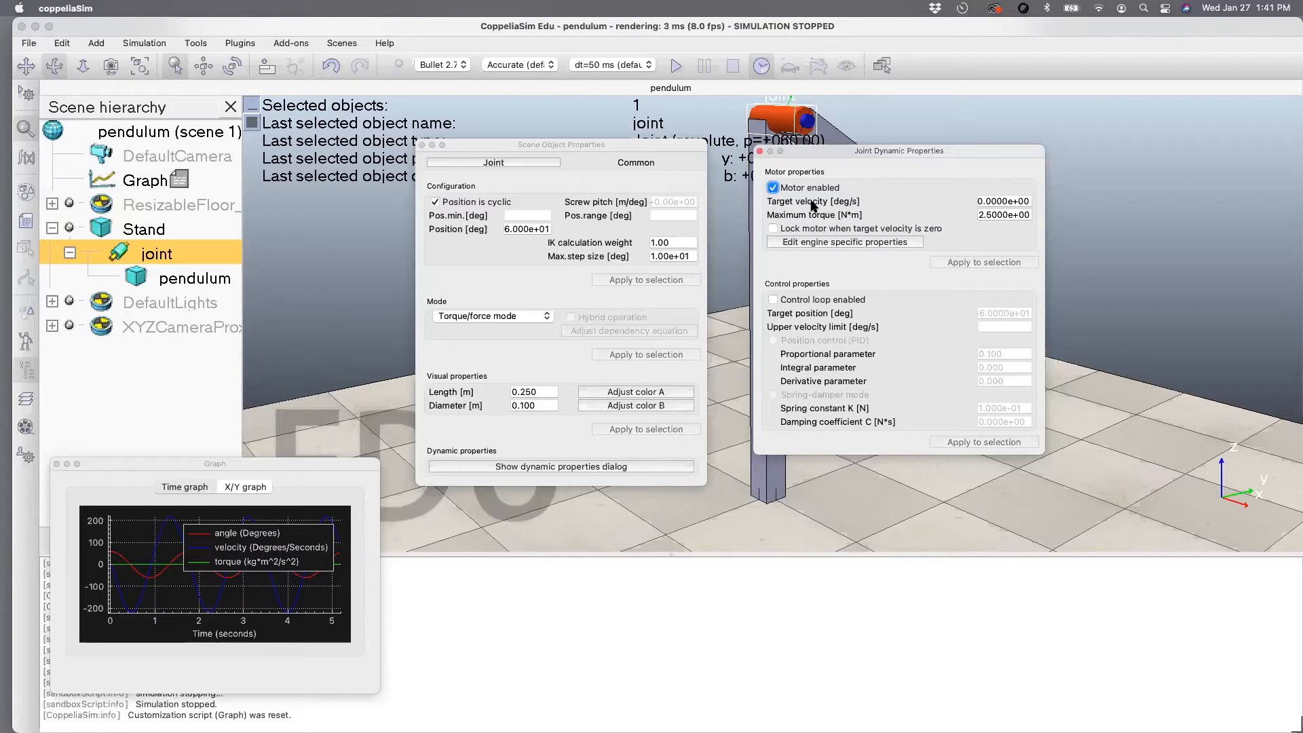
- Set the joint motor's target velocity to 360 deg/s
left_click_drag(820, 156, 778, 150)
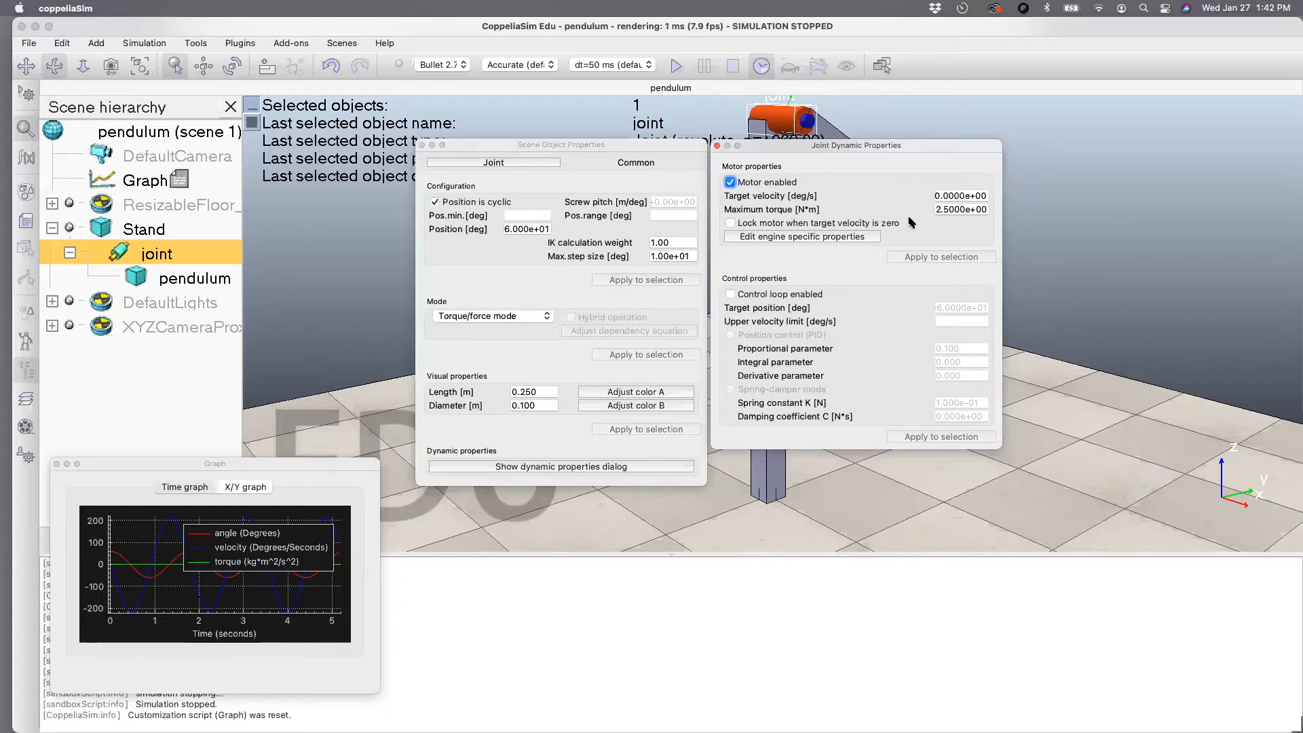
left_click(949, 197)
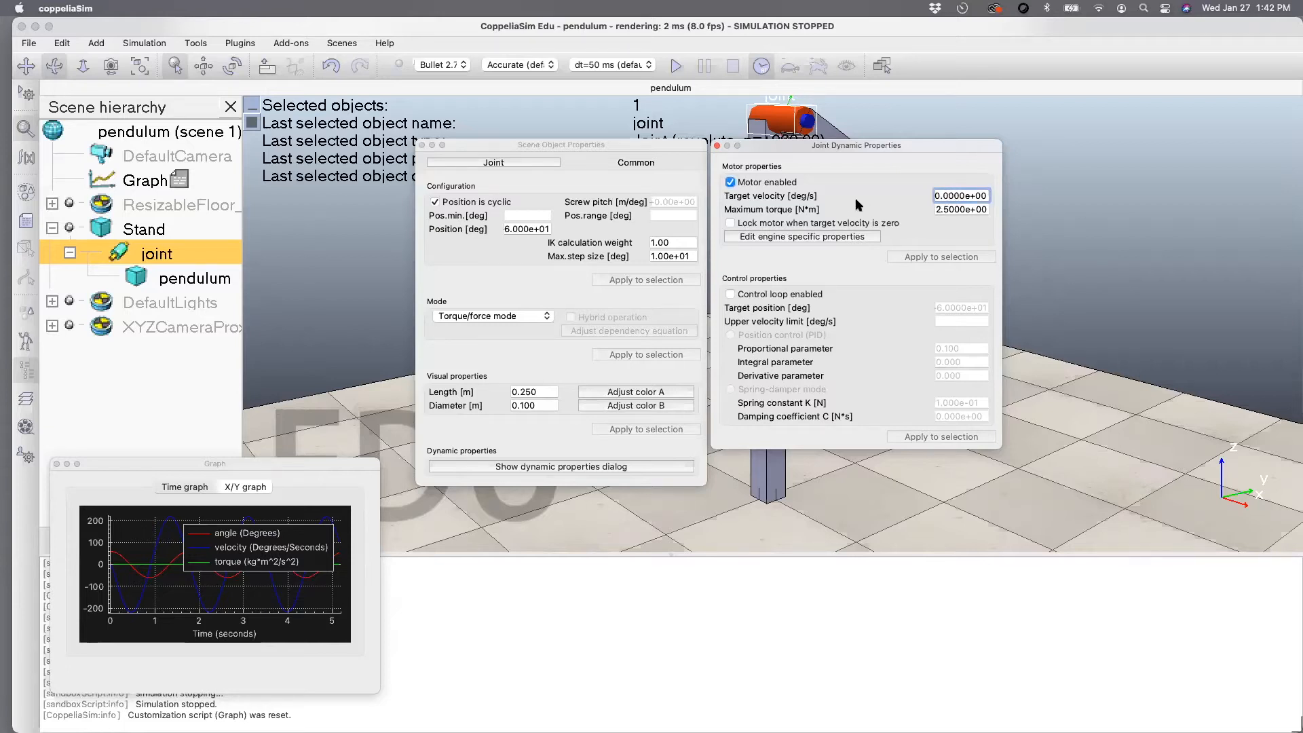
key("super+a")
type("3.60")
key("Return")
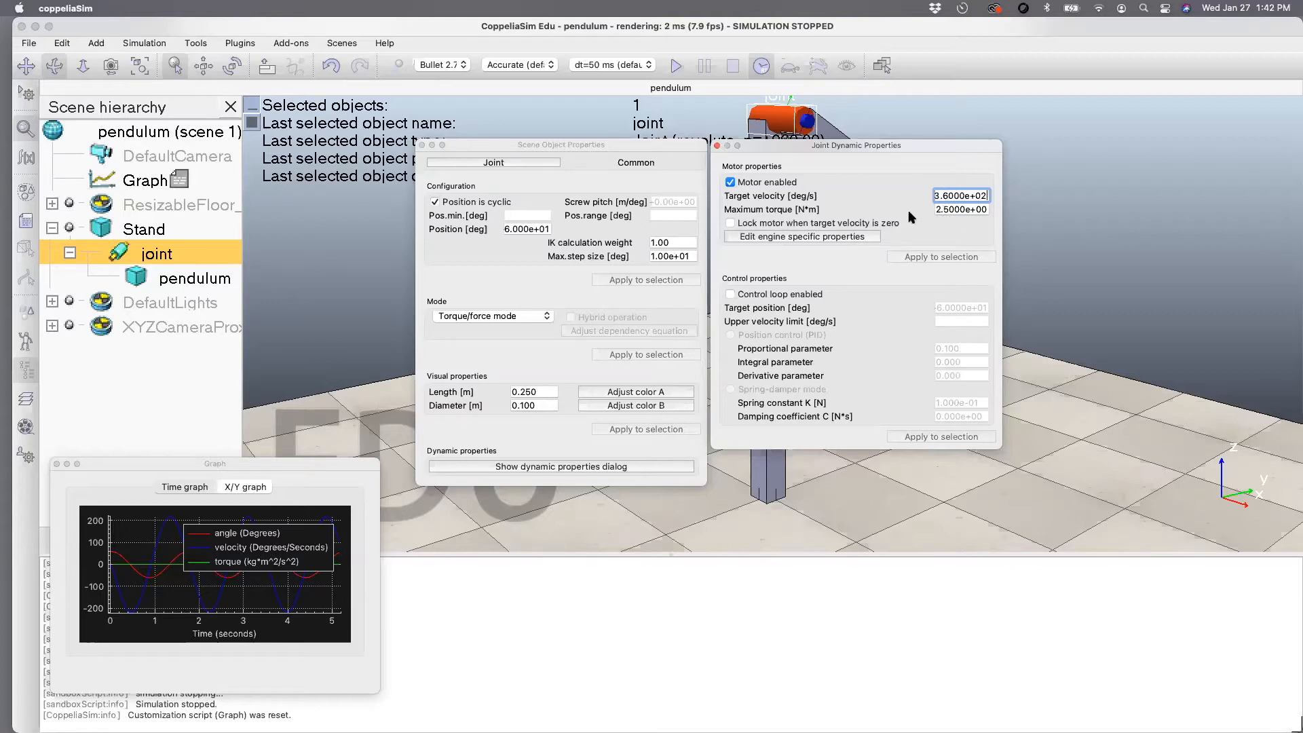
- Set the joint motor's maximum torque to 1000 N*m and close the joint's property dialogs
left_click(945, 211)
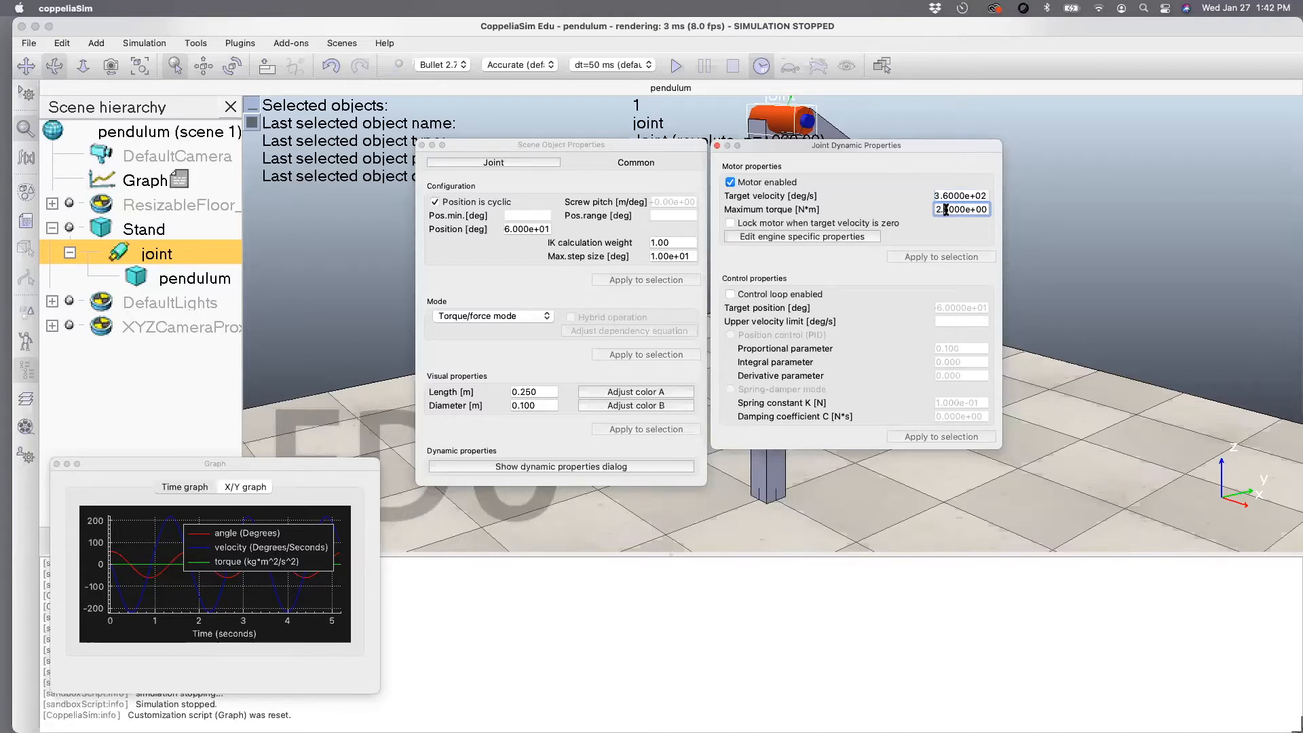
triple_click(946, 211)
type("1000")
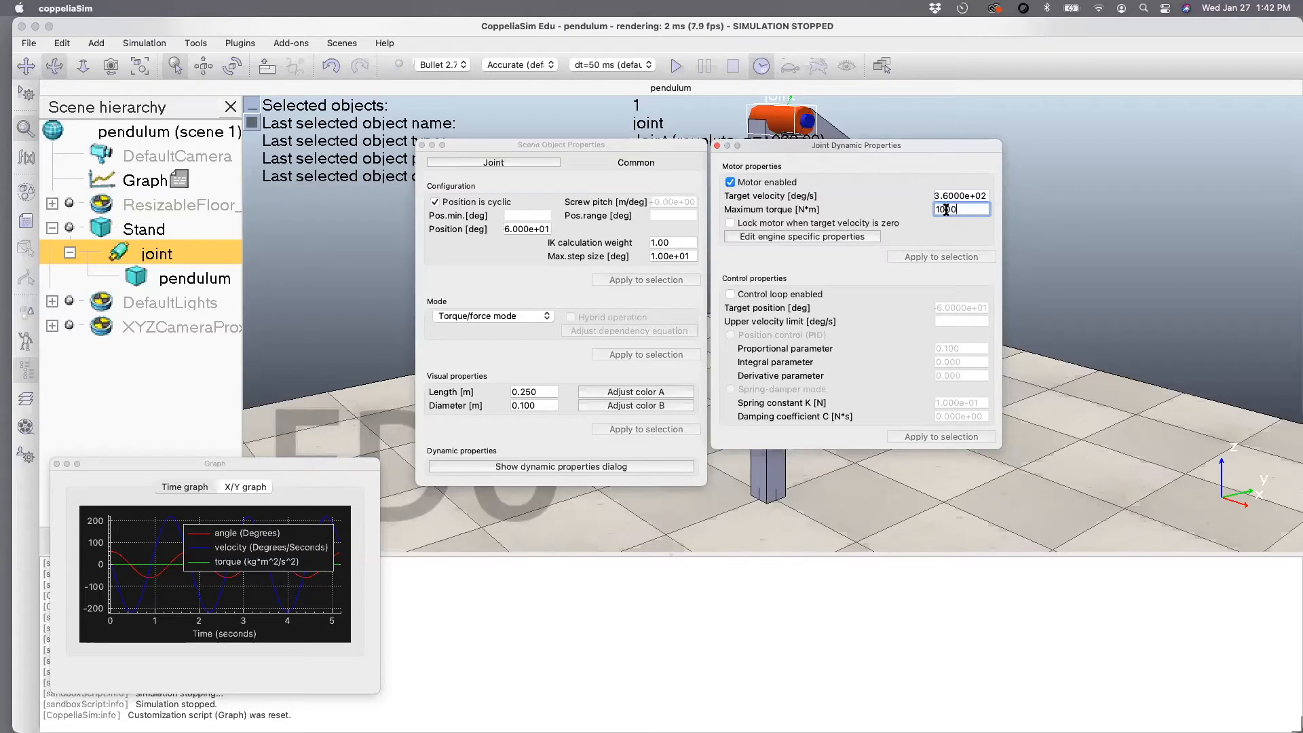
key("Return")
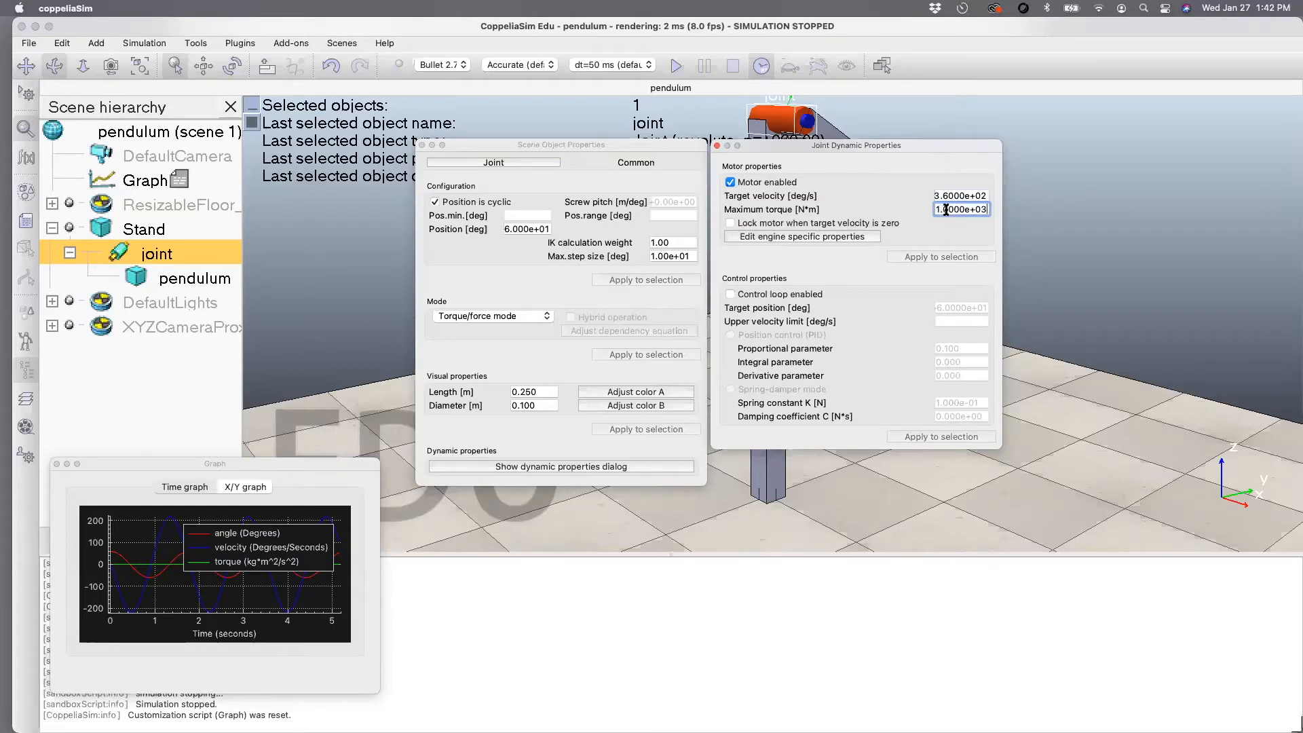
left_click(717, 145)
left_click(422, 145)
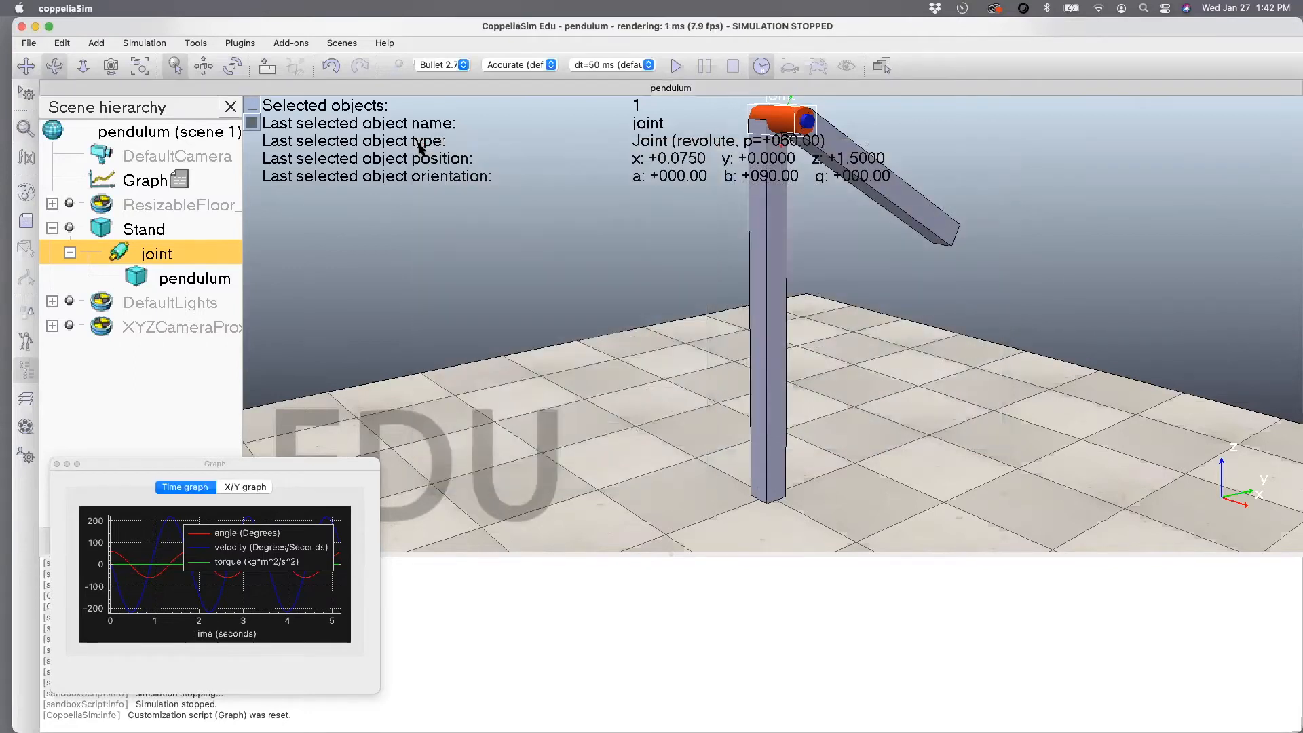
- Set the joint's position to 0 degrees in its object properties
double_click(126, 253)
double_click(517, 228)
type("0.000e+00")
key("Return")
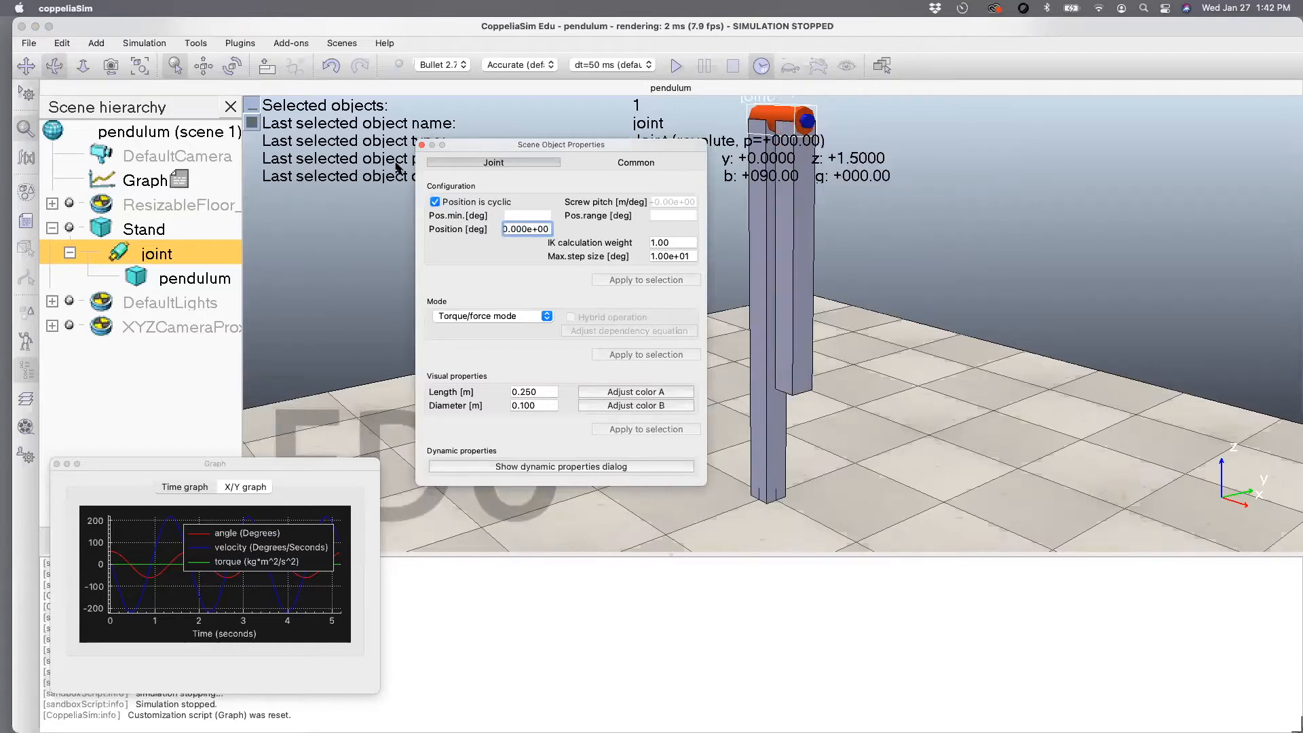
- Close the joint's properties, run the simulation for about 34 seconds, and stop it
left_click(424, 145)
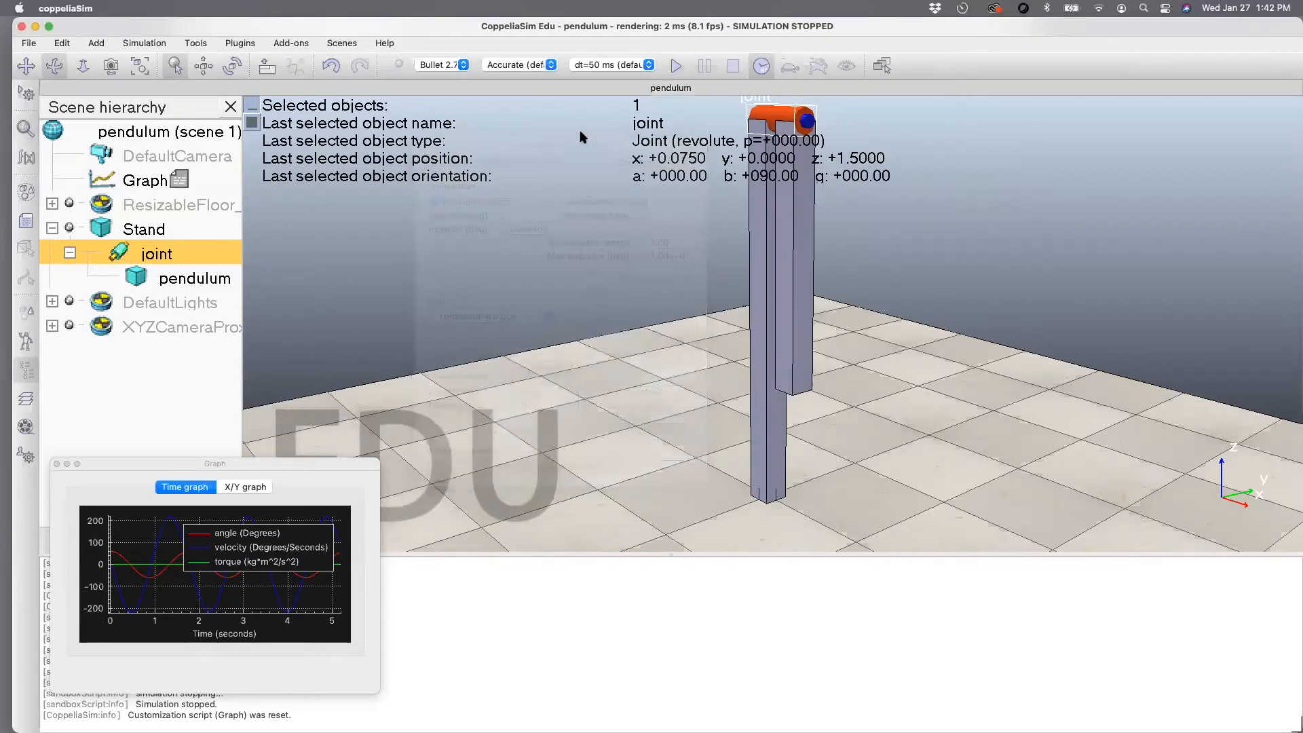
left_click(677, 66)
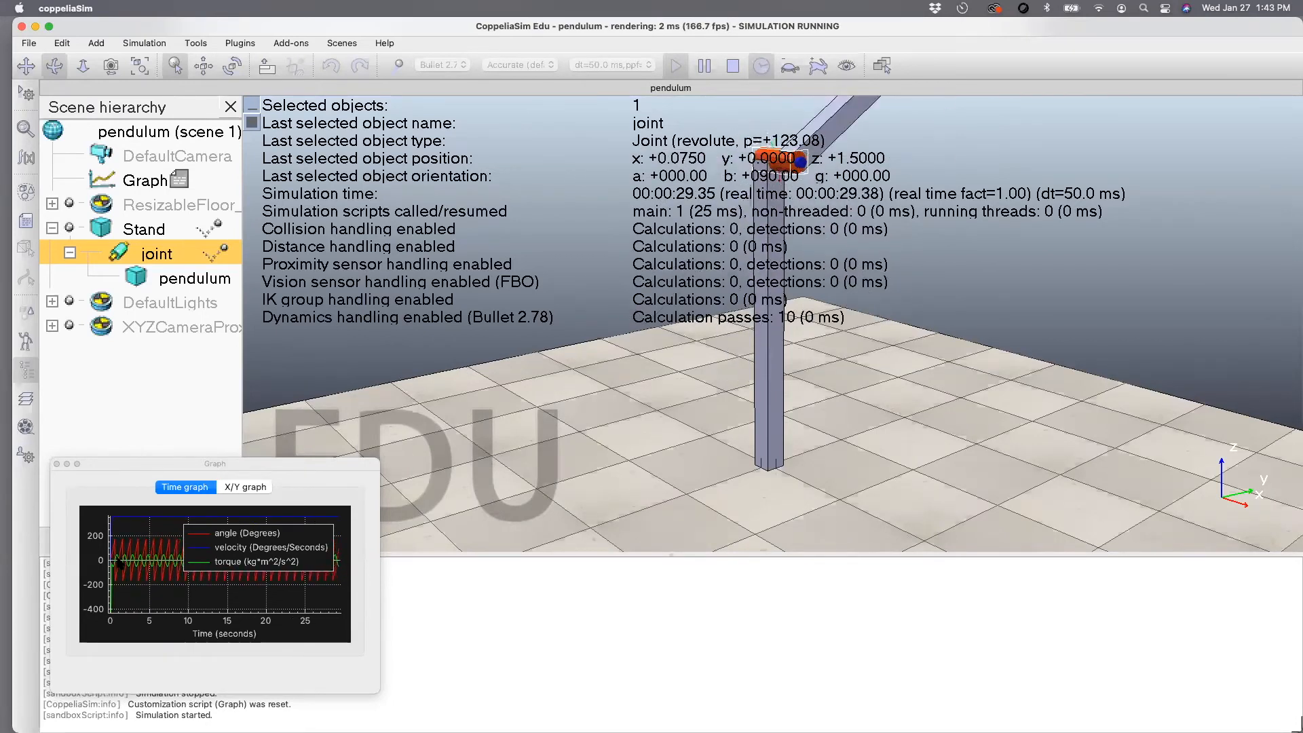
left_click(733, 66)
- Set the maximum torque to 25 N*m in the joint's dynamic properties
double_click(126, 248)
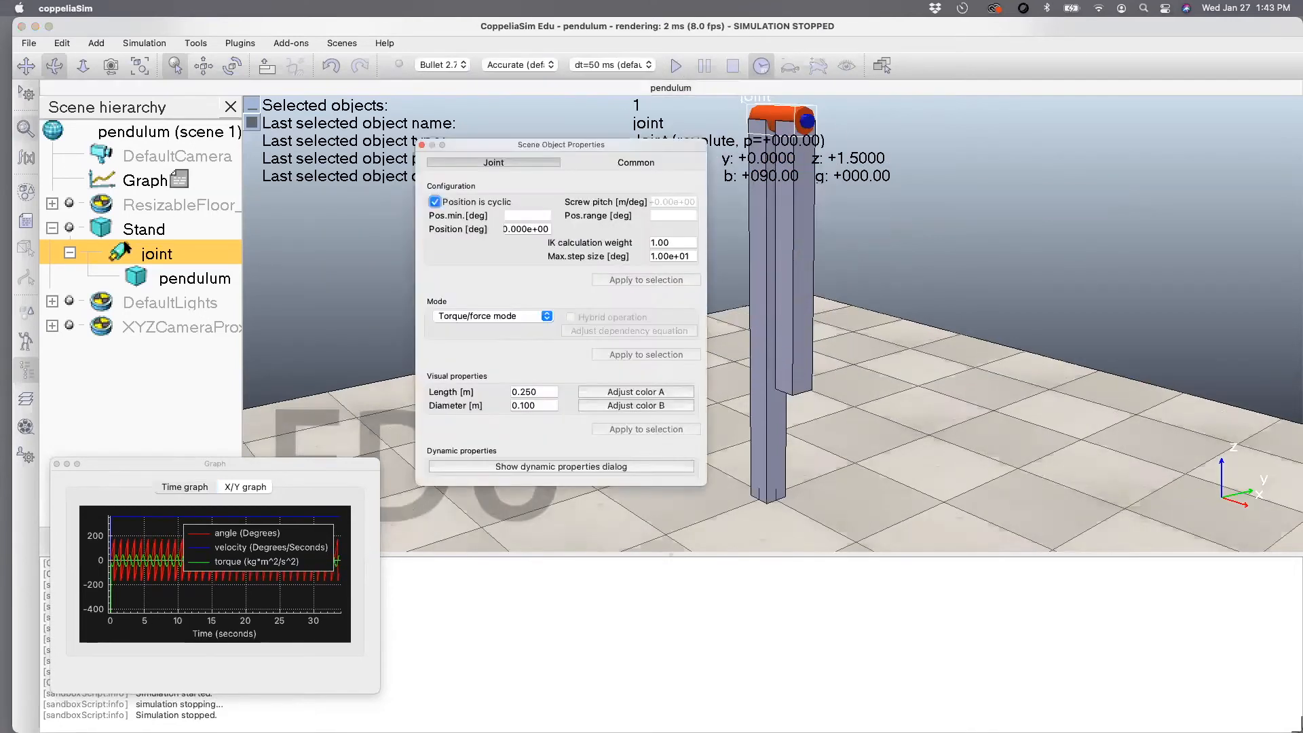
left_click(486, 467)
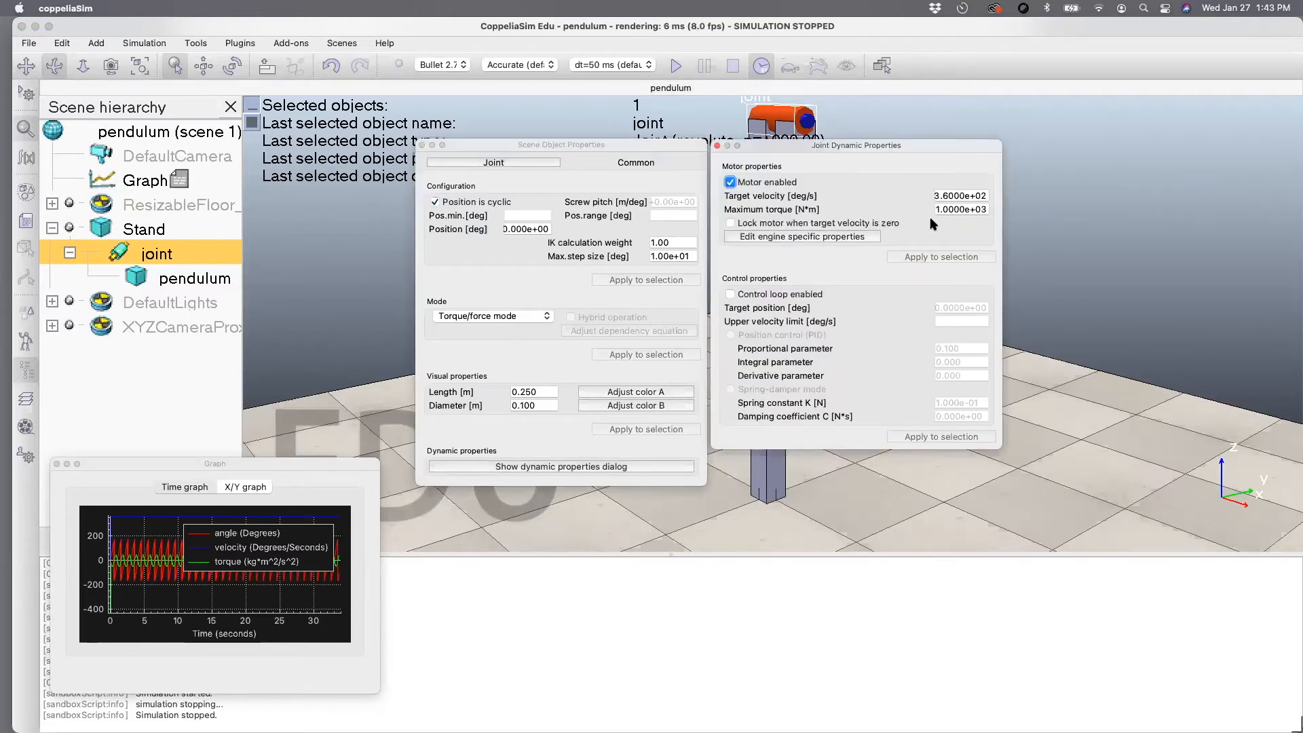
triple_click(949, 209)
type("25")
key("Return")
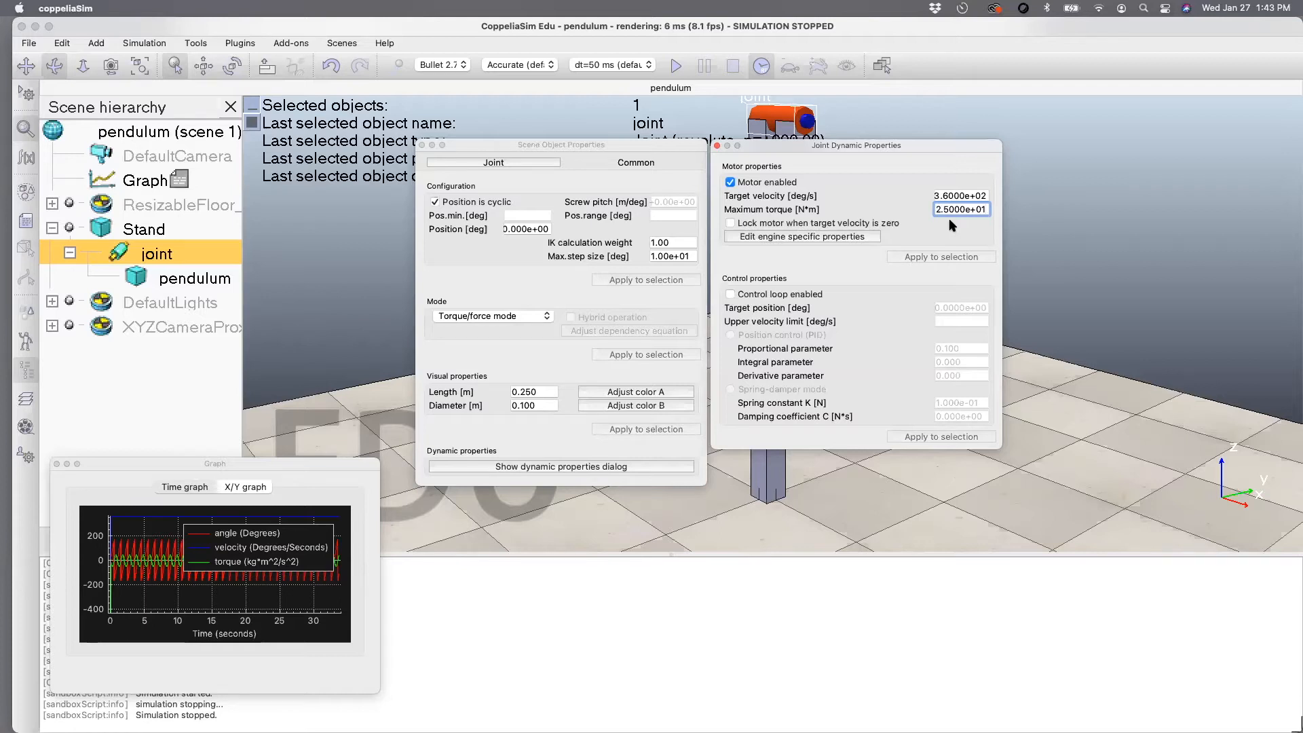
- Close the property dialogs, deselect the joint, run the simulation for about 14 seconds, and stop it
left_click(719, 146)
left_click(422, 144)
left_click(516, 116)
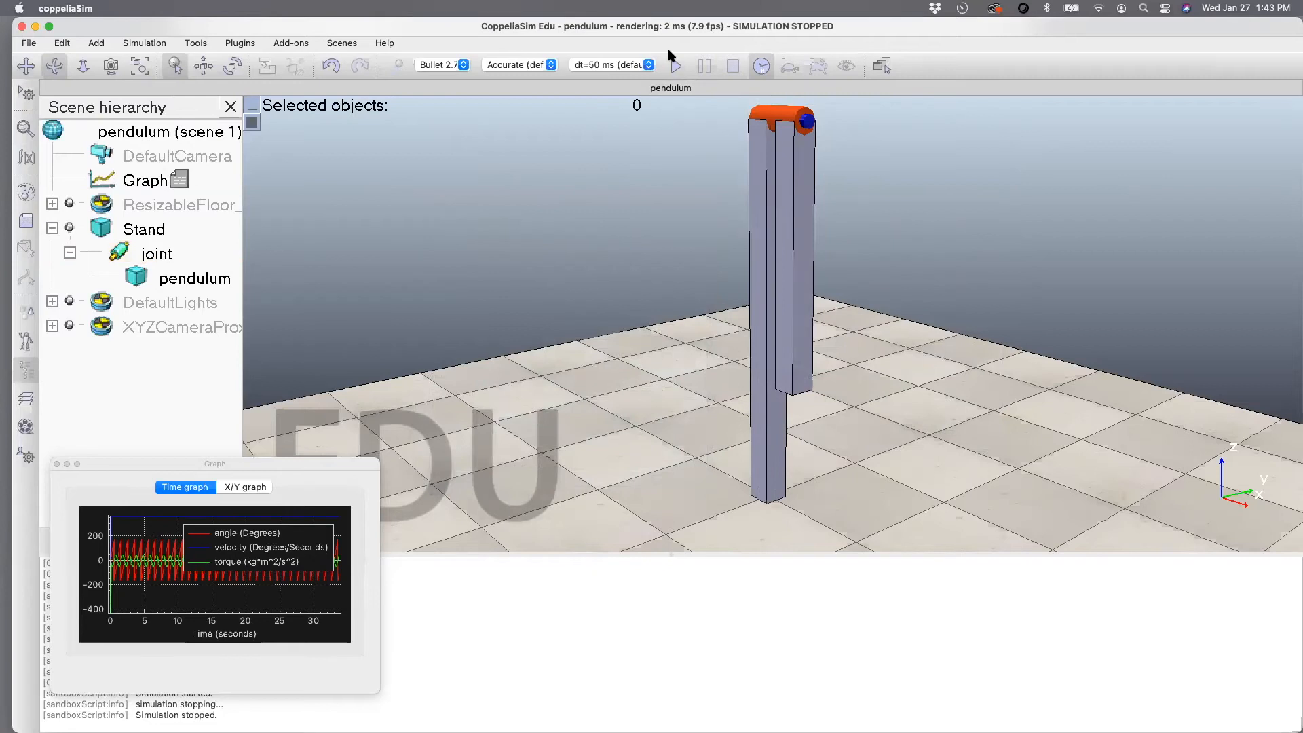
left_click(673, 65)
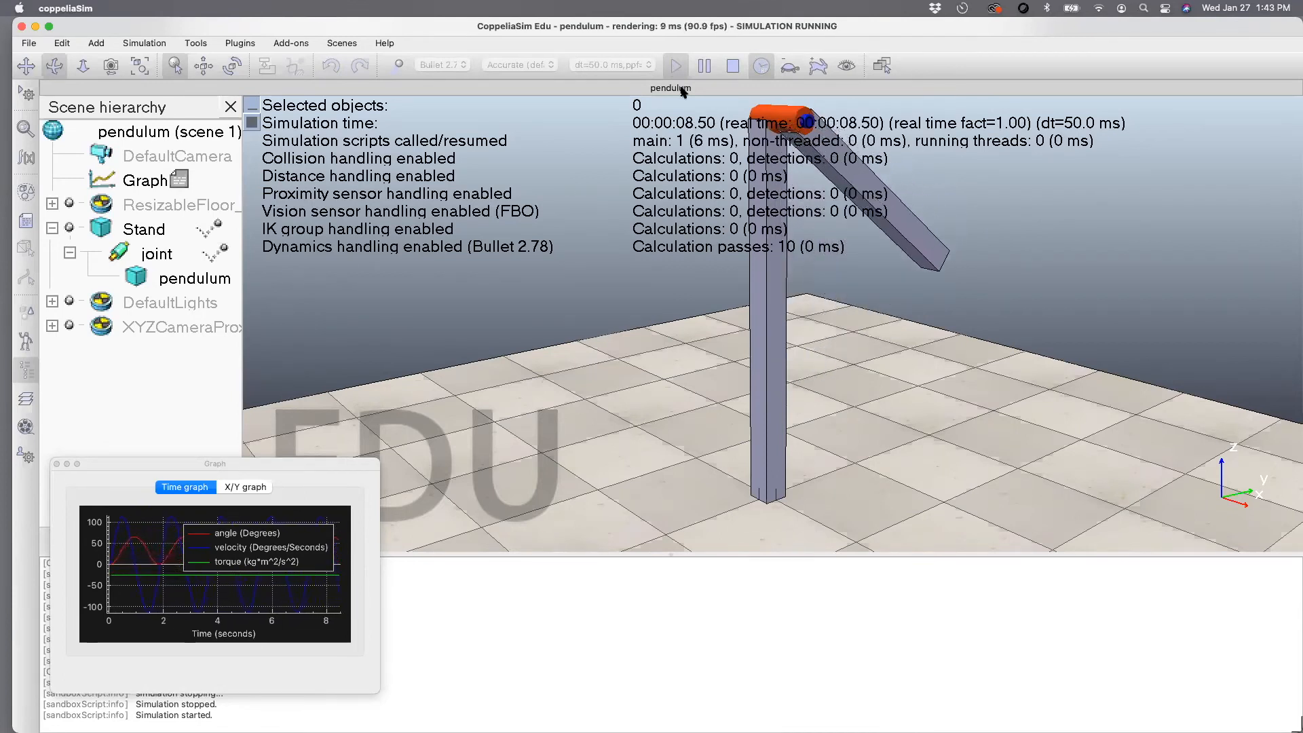
left_click(732, 66)
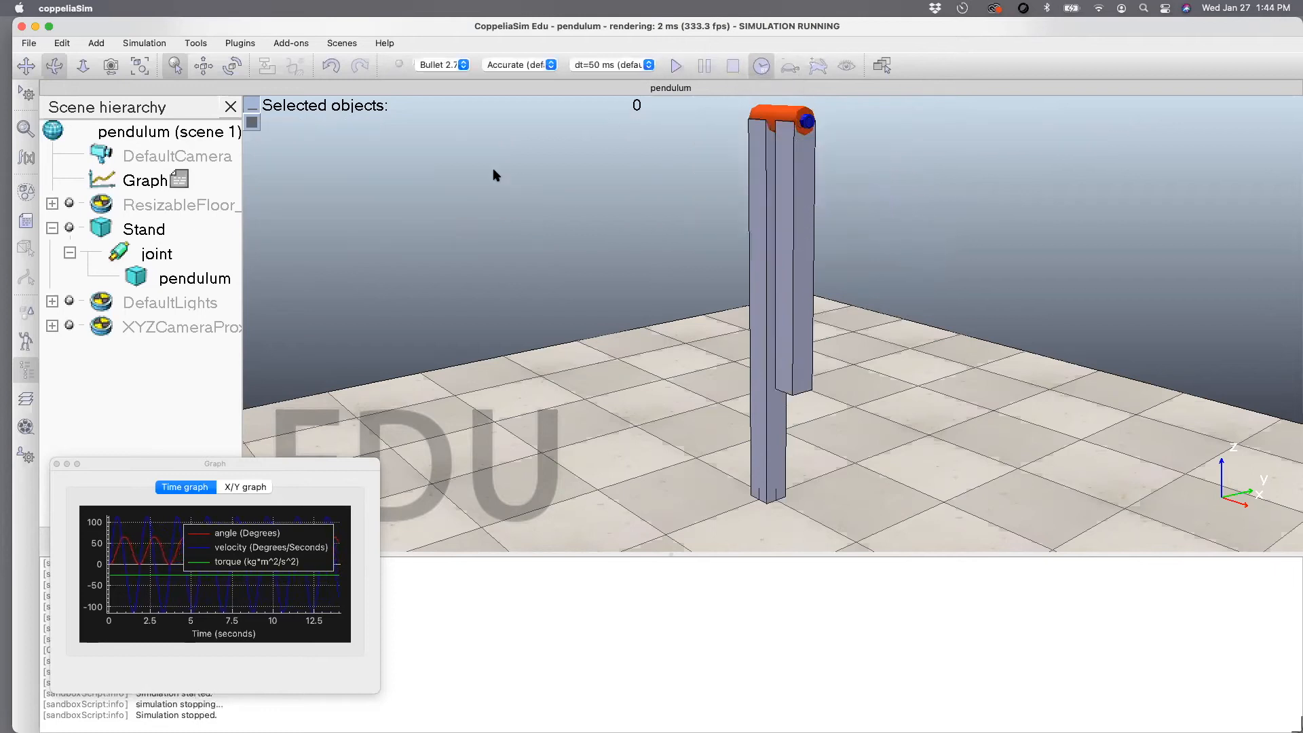
- Reopen the joint's dynamic properties, reposition both property dialogs, and set the maximum torque to 1000 N*m
double_click(126, 252)
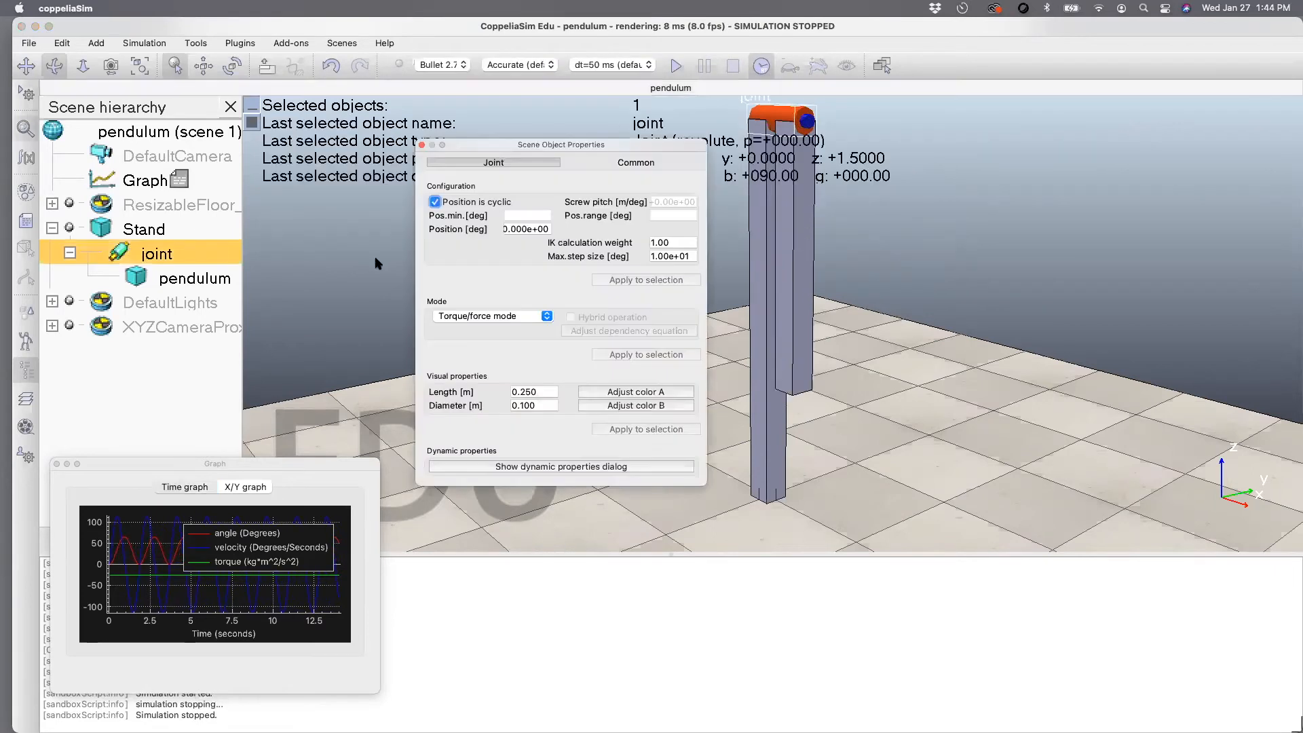
left_click(510, 466)
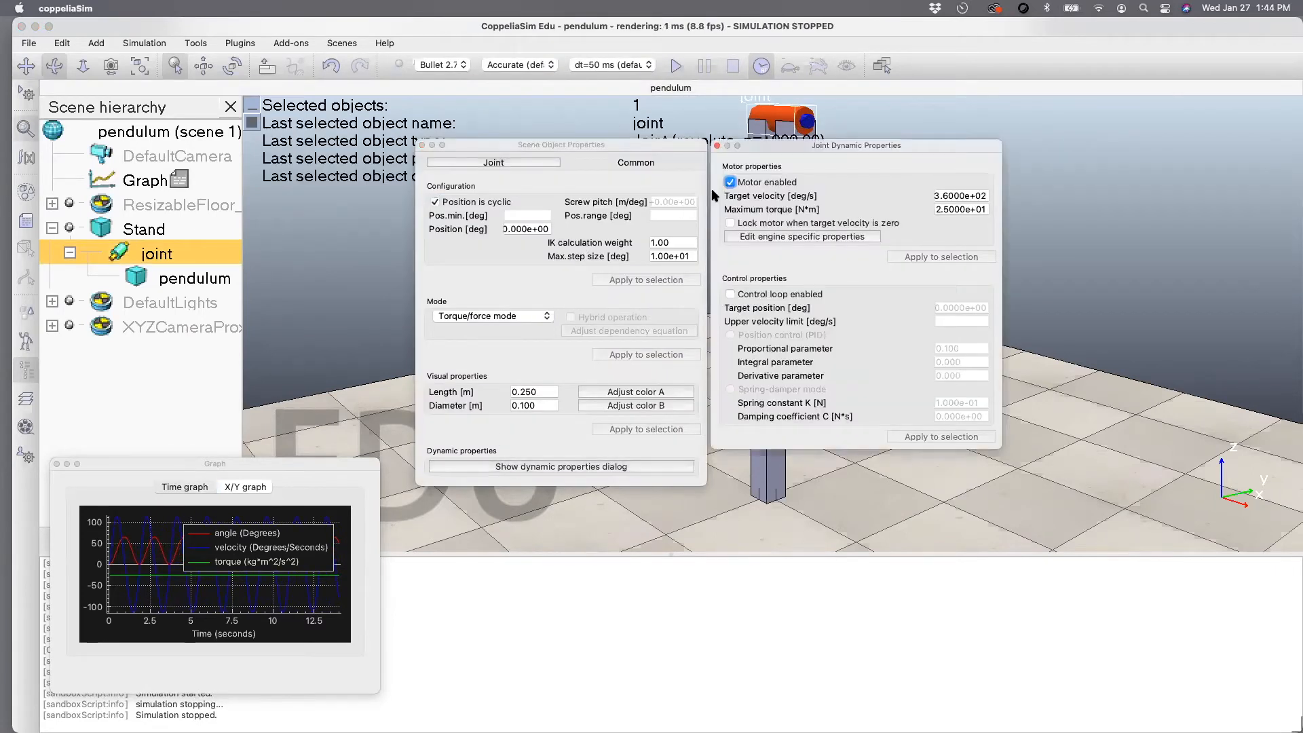
left_click_drag(661, 144, 629, 151)
left_click_drag(775, 152, 747, 154)
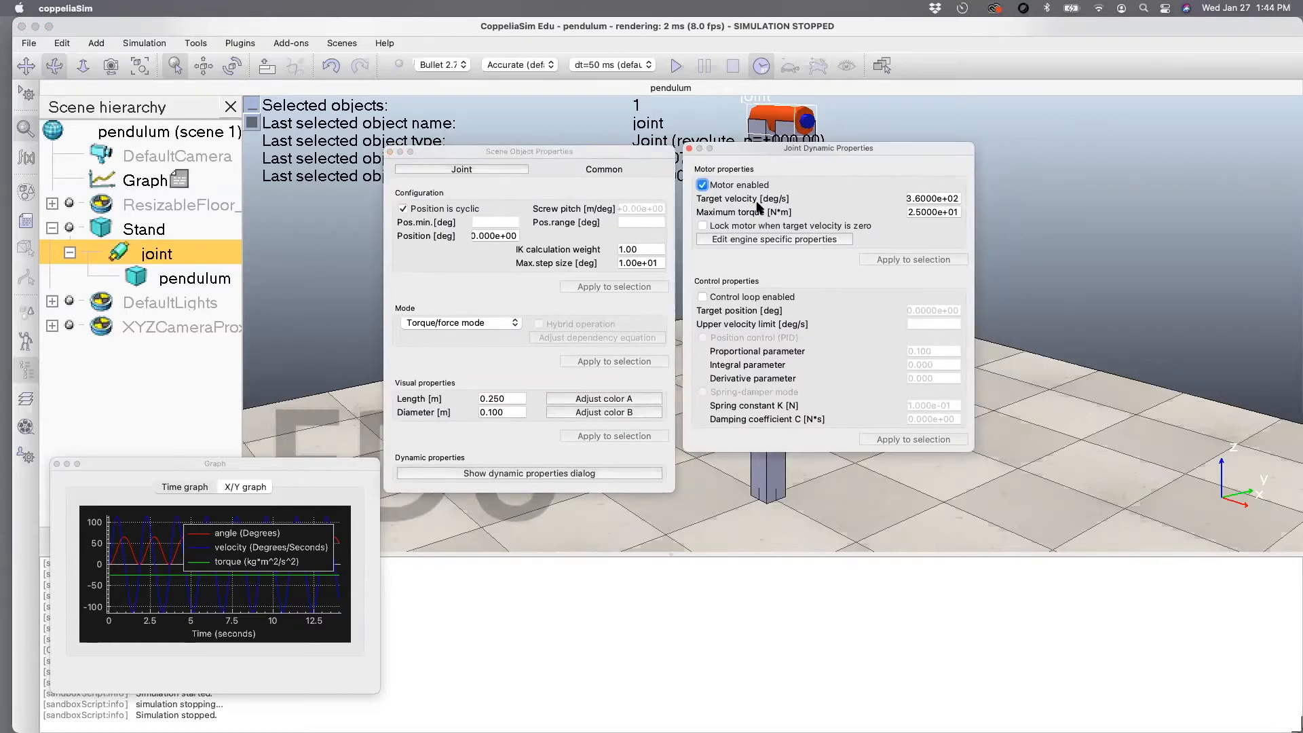
left_click(920, 213)
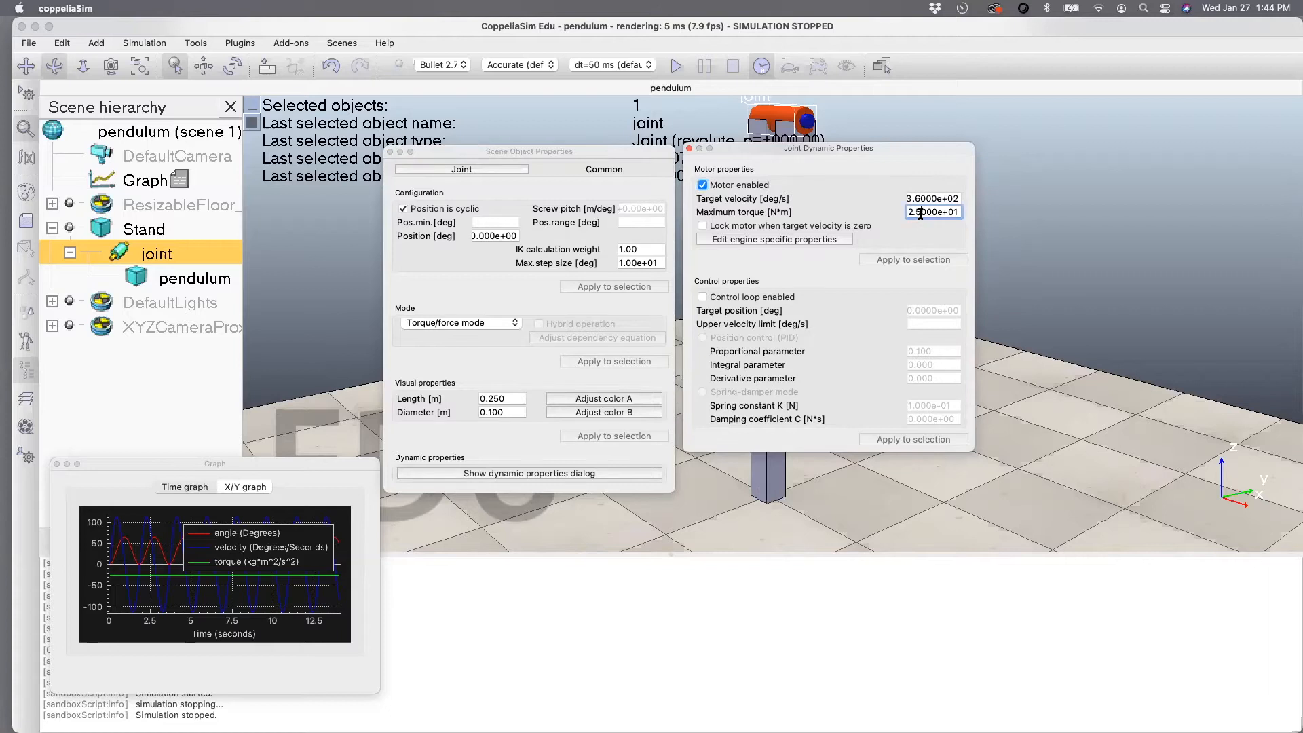
type("2")
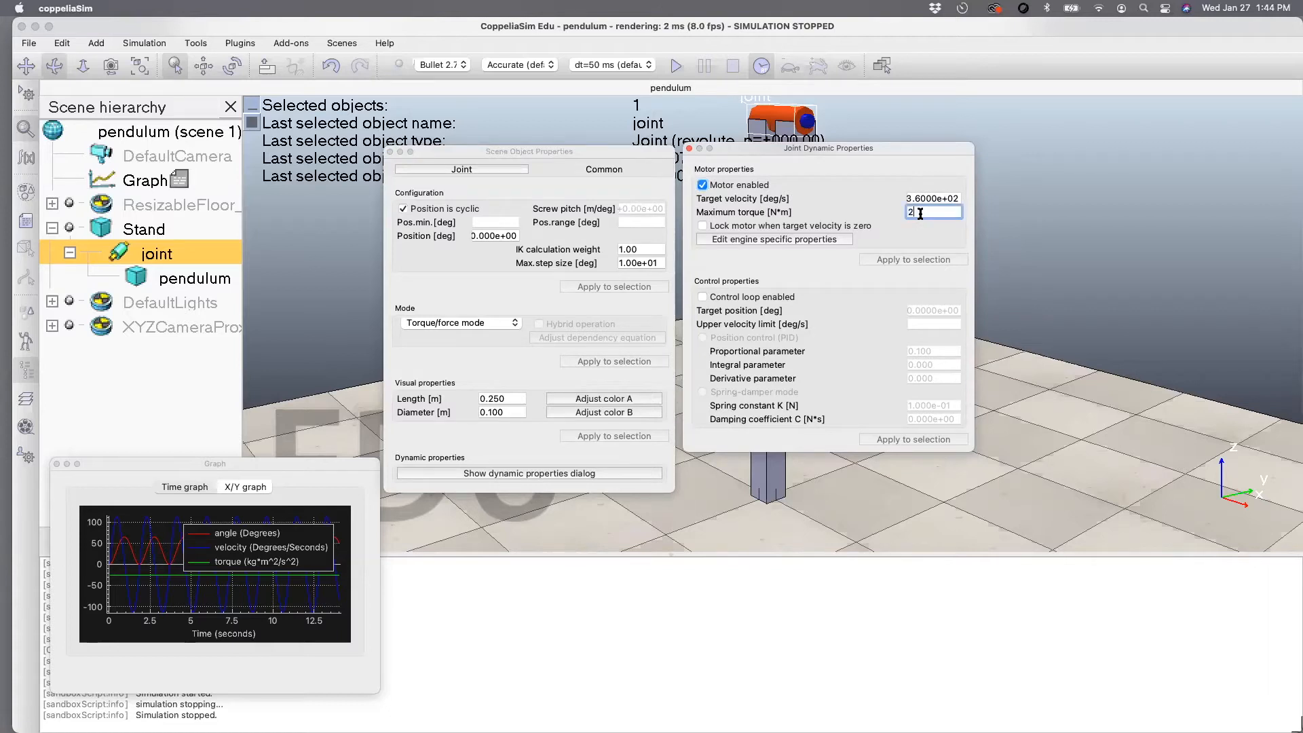
type("000")
key("Return")
- Enable the joint's control loop and set its target position to -30 degrees
left_click(702, 297)
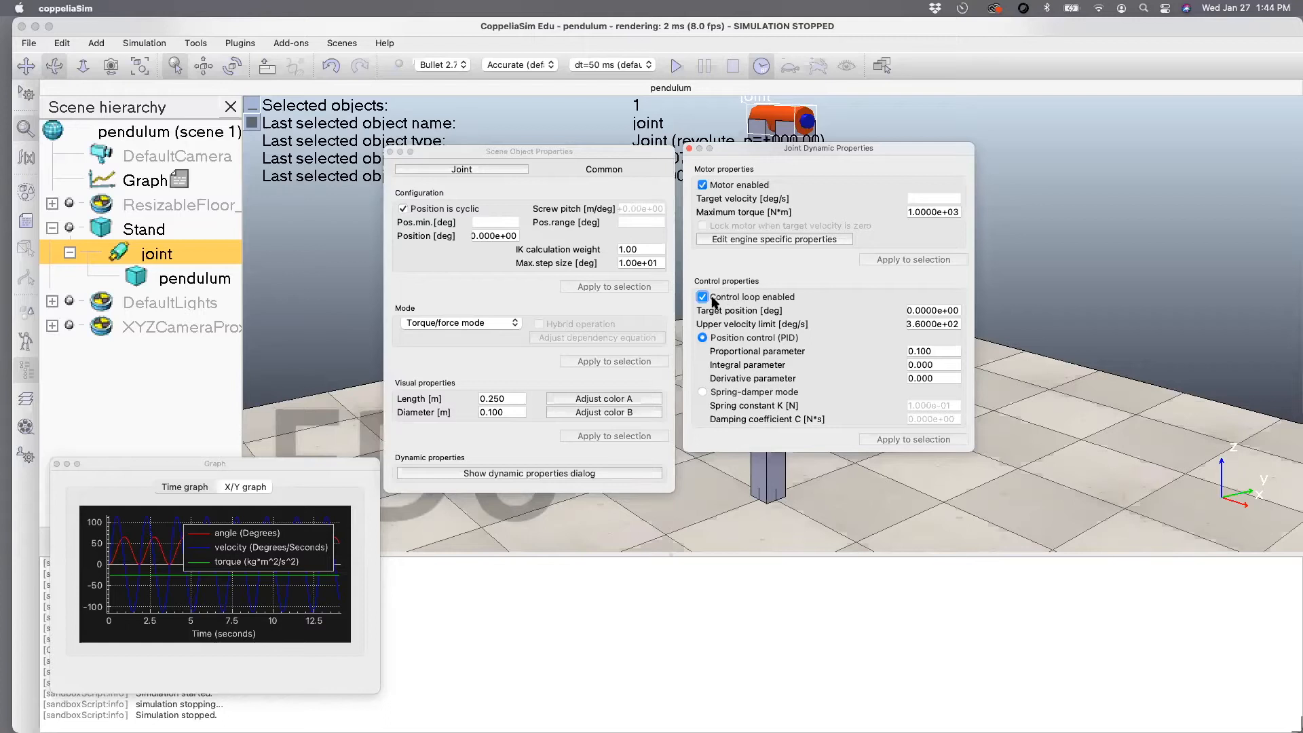
left_click(918, 309)
double_click(917, 309)
type("30")
key("Return")
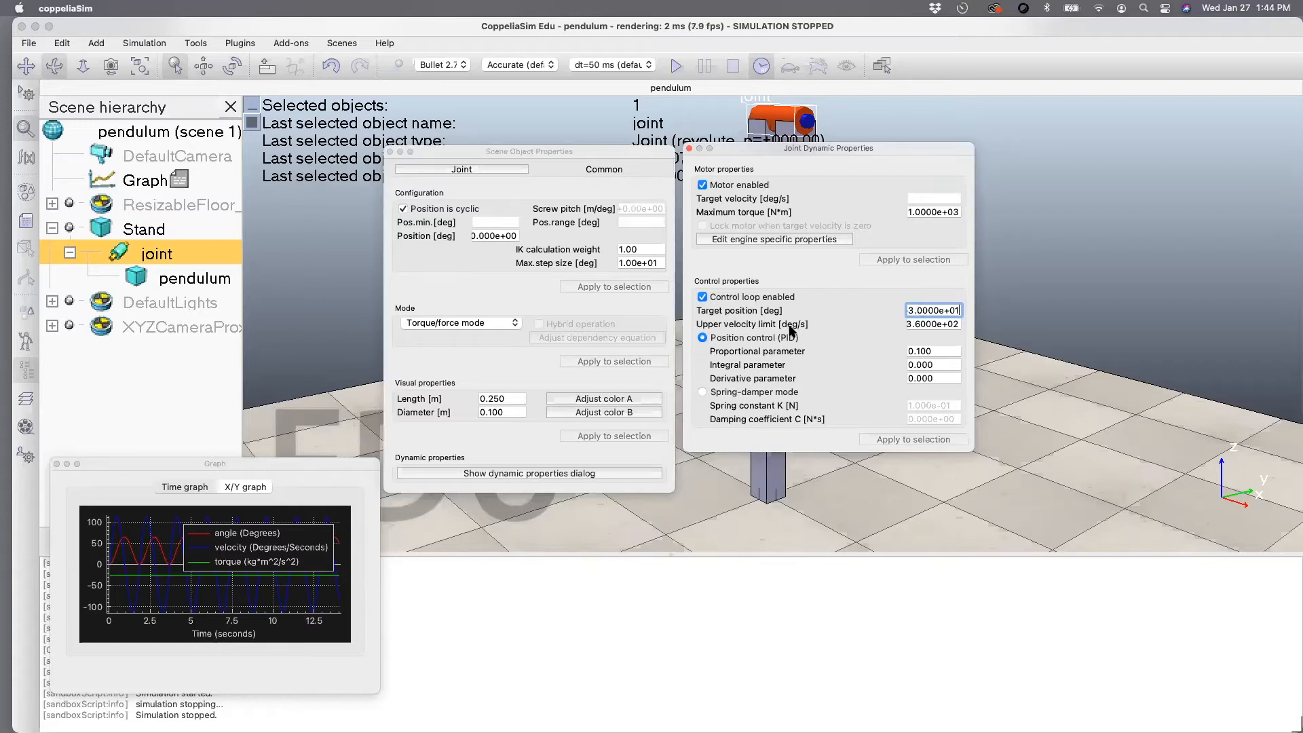
- Set the control loop's upper velocity limit to 1000 deg/s
left_click(930, 324)
triple_click(930, 323)
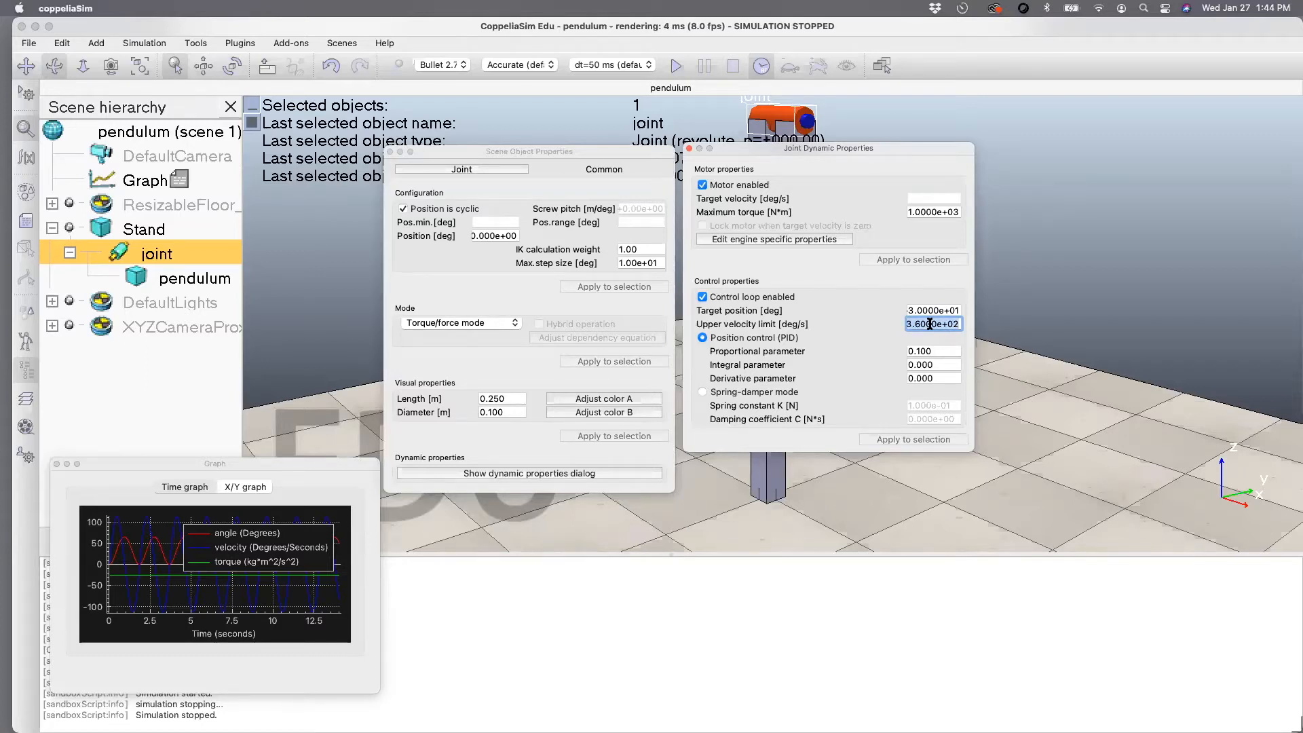
type("1000")
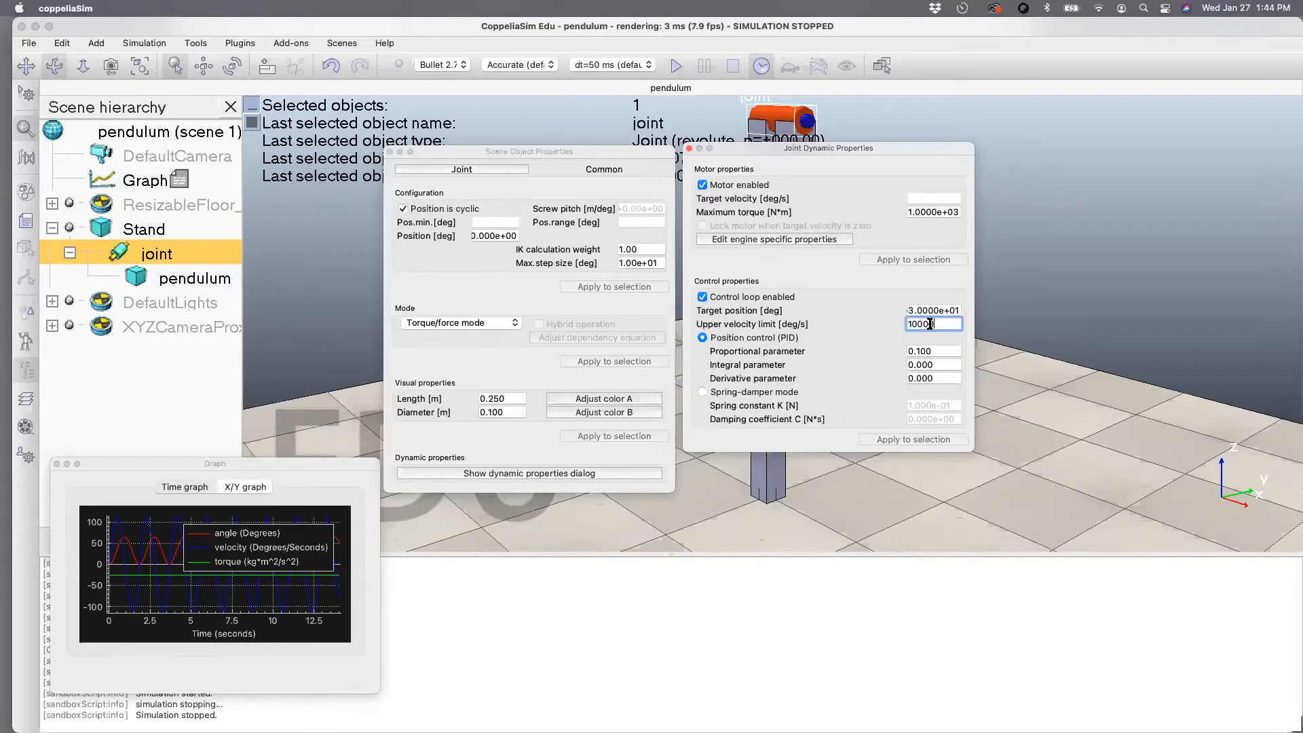
key("Return")
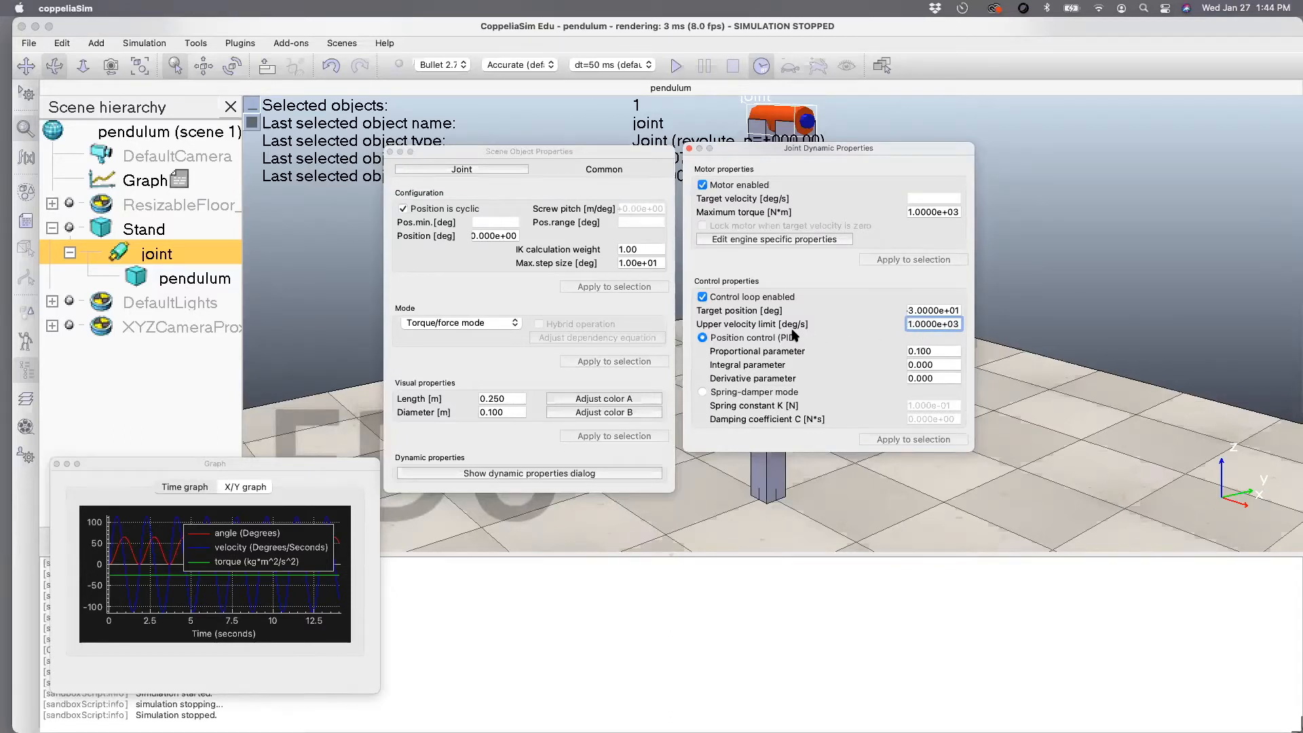
- Set the control loop's upper velocity limit to 1145.9 deg/s (1.1459e+03)
triple_click(947, 323)
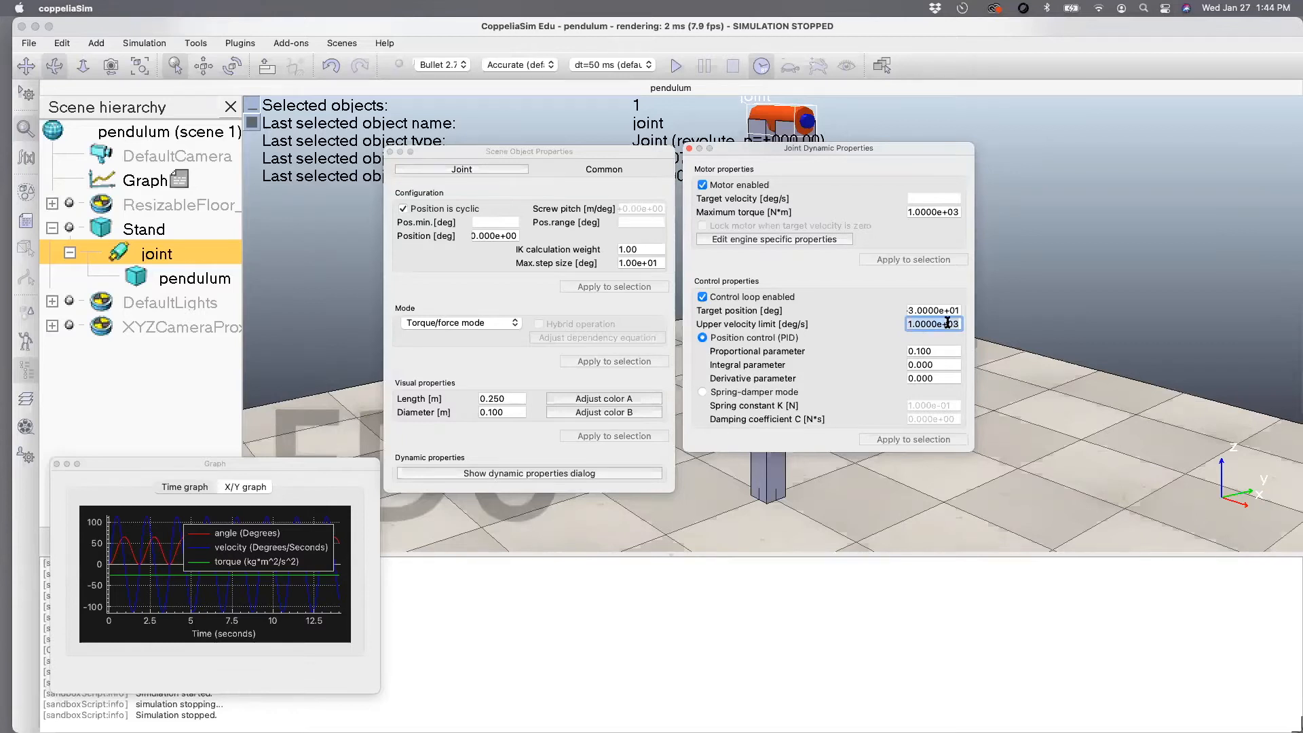
type("1.1459e+03")
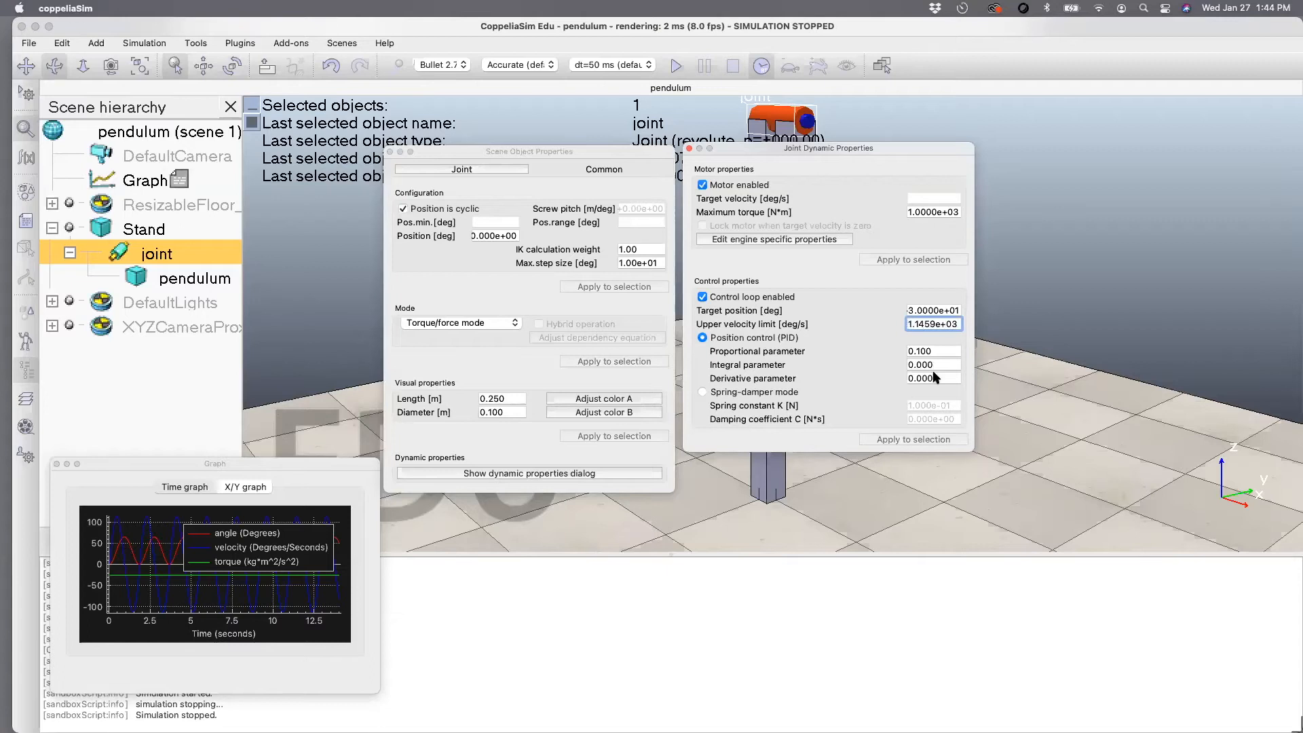
key("Tab")
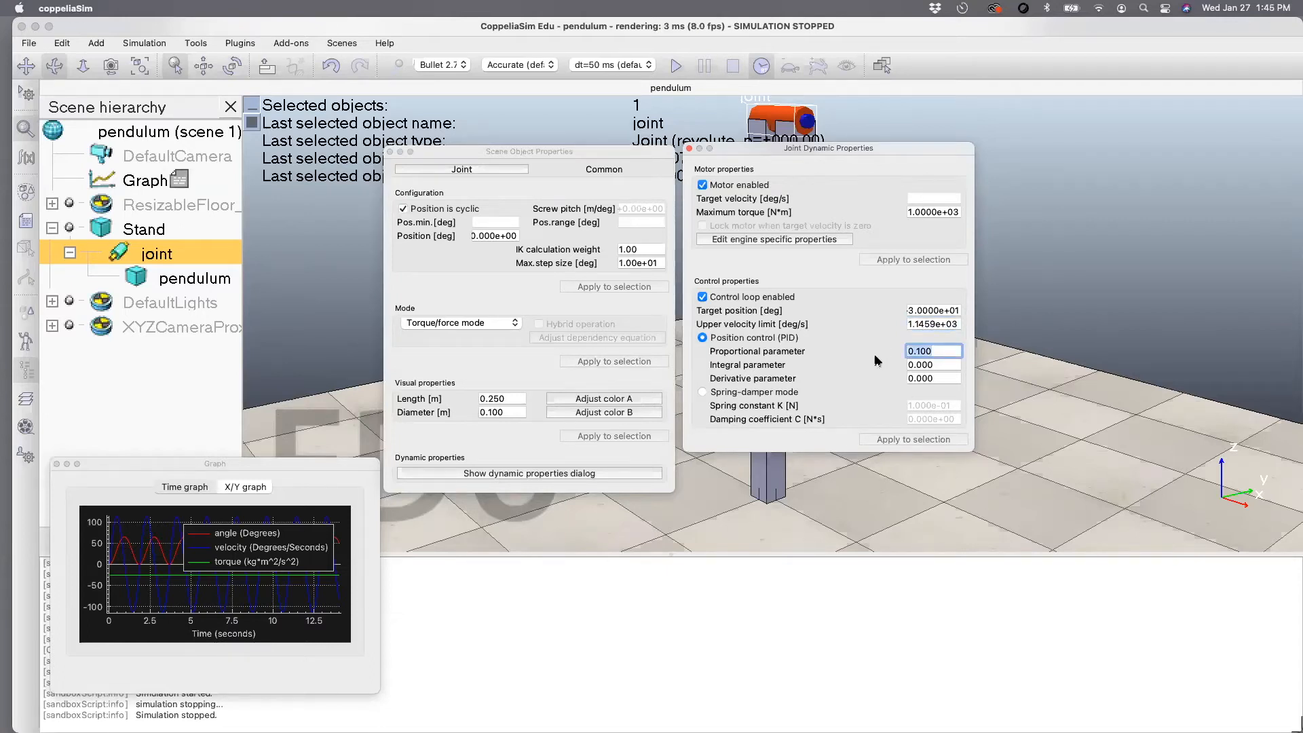
- Set the position control's PID parameters to proportional 100, integral 1 and derivative 10
type("100")
key("Tab")
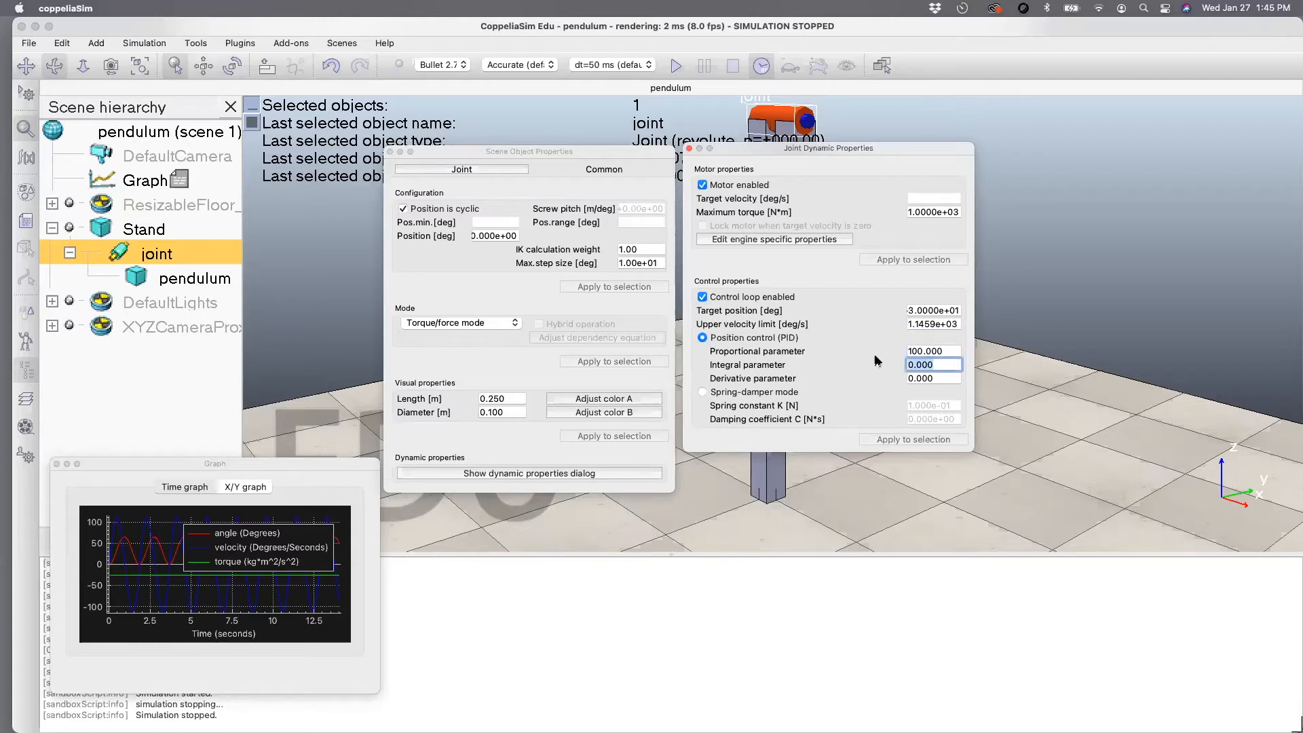
type("1")
key("Tab")
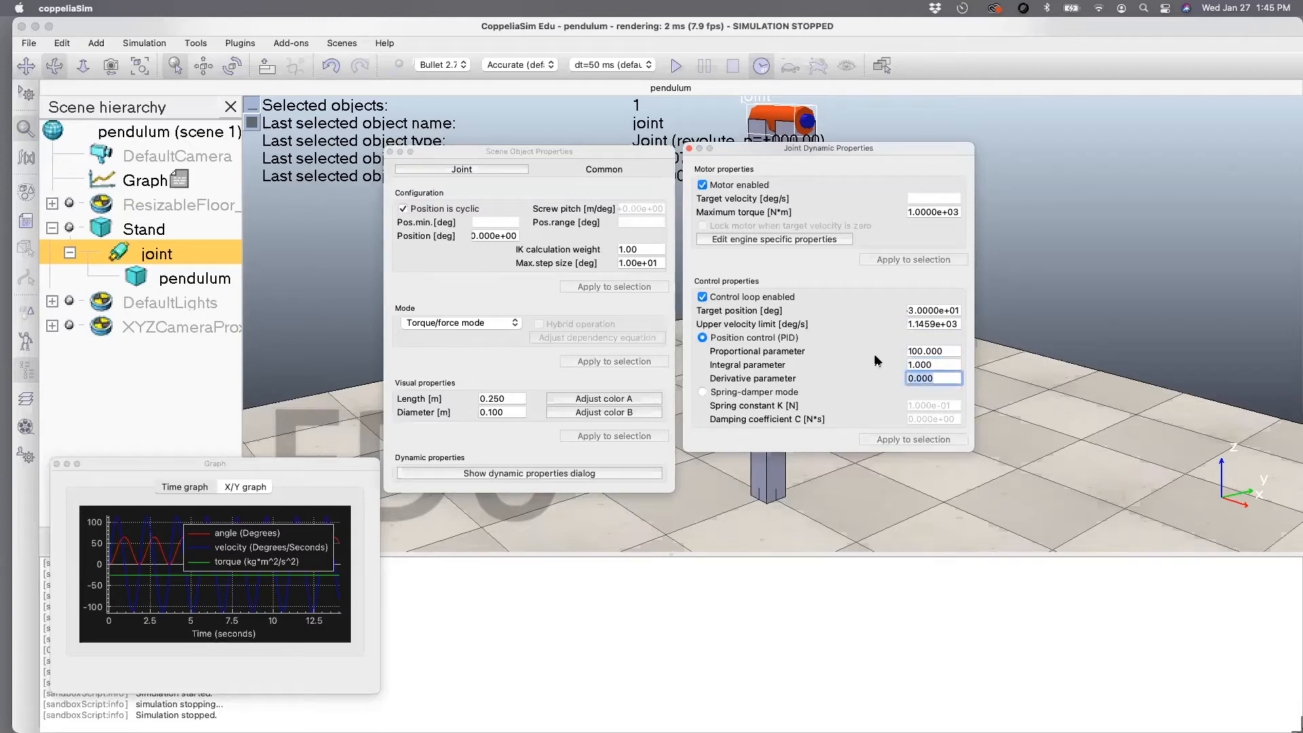
type("10")
key("Return")
- Close the joint's property dialogs, run the position-controlled simulation for about 7 seconds, and stop it
left_click(690, 148)
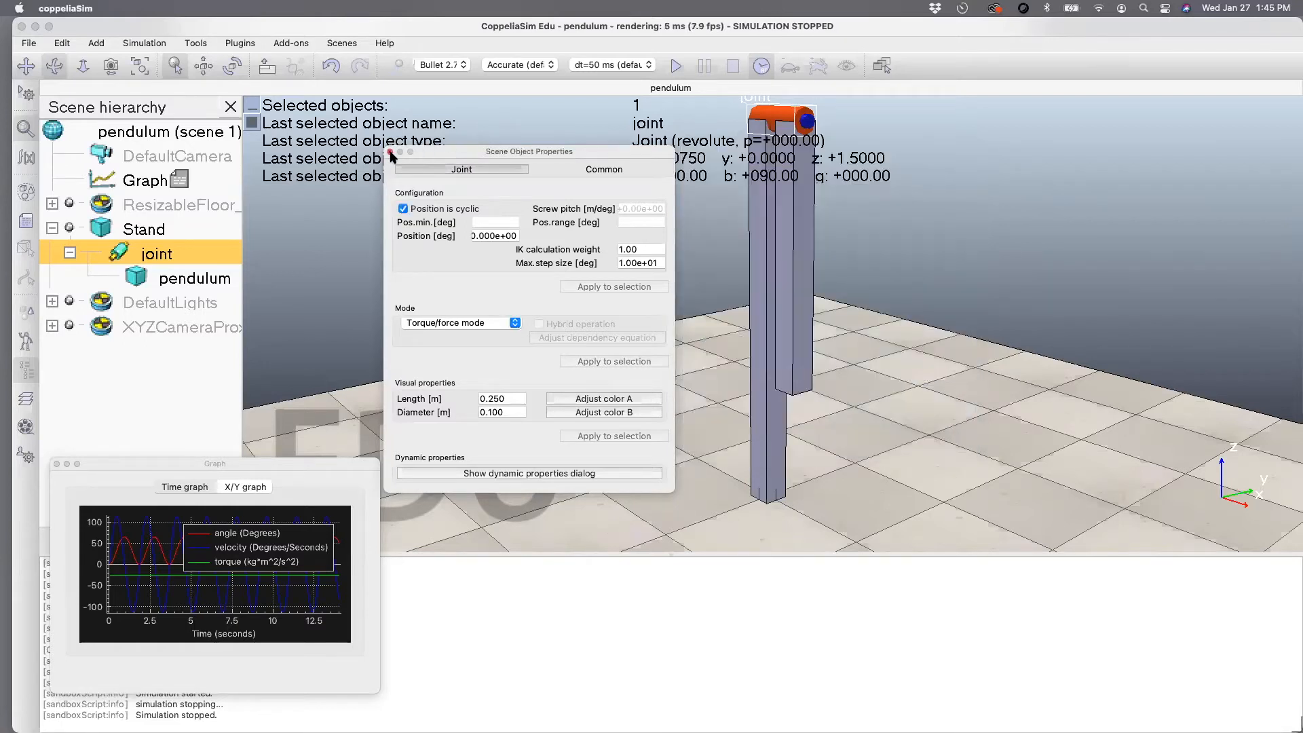
left_click(391, 155)
left_click(676, 65)
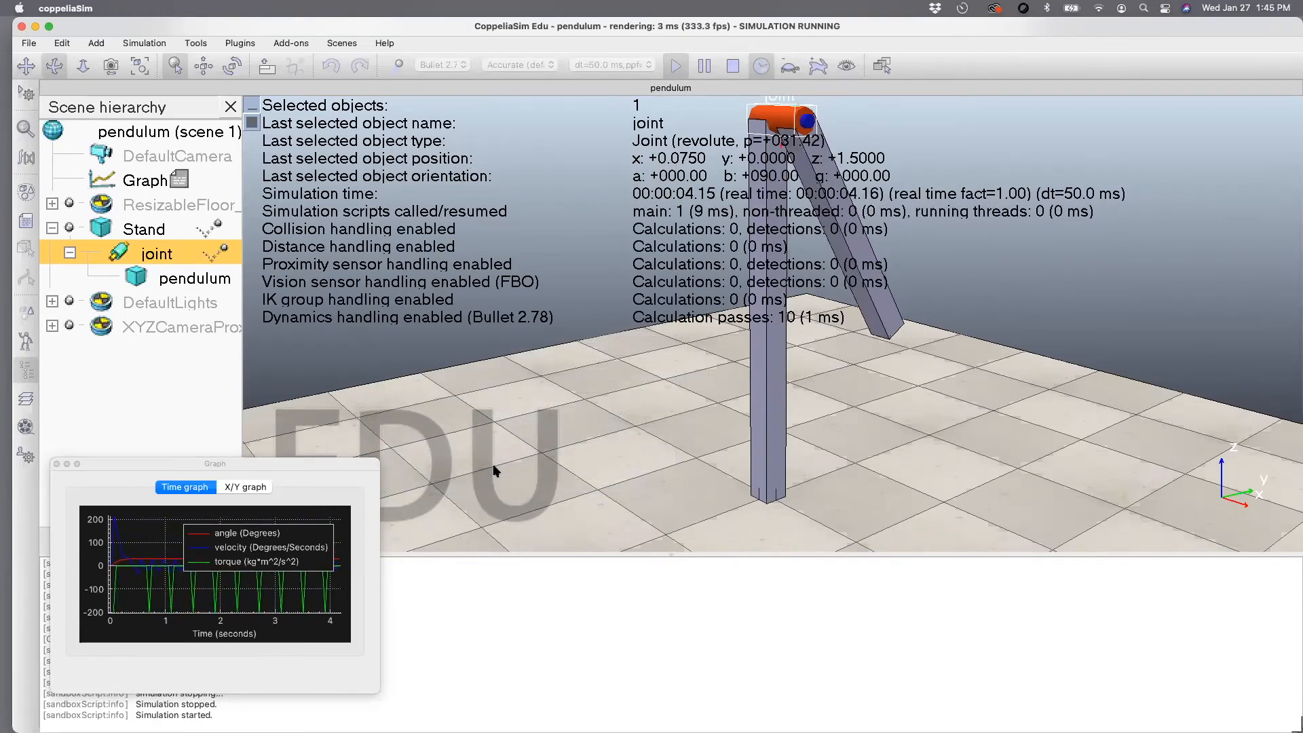
left_click(733, 67)
- Set the control loop's target position to 30 degrees in the joint's dynamic properties
double_click(121, 254)
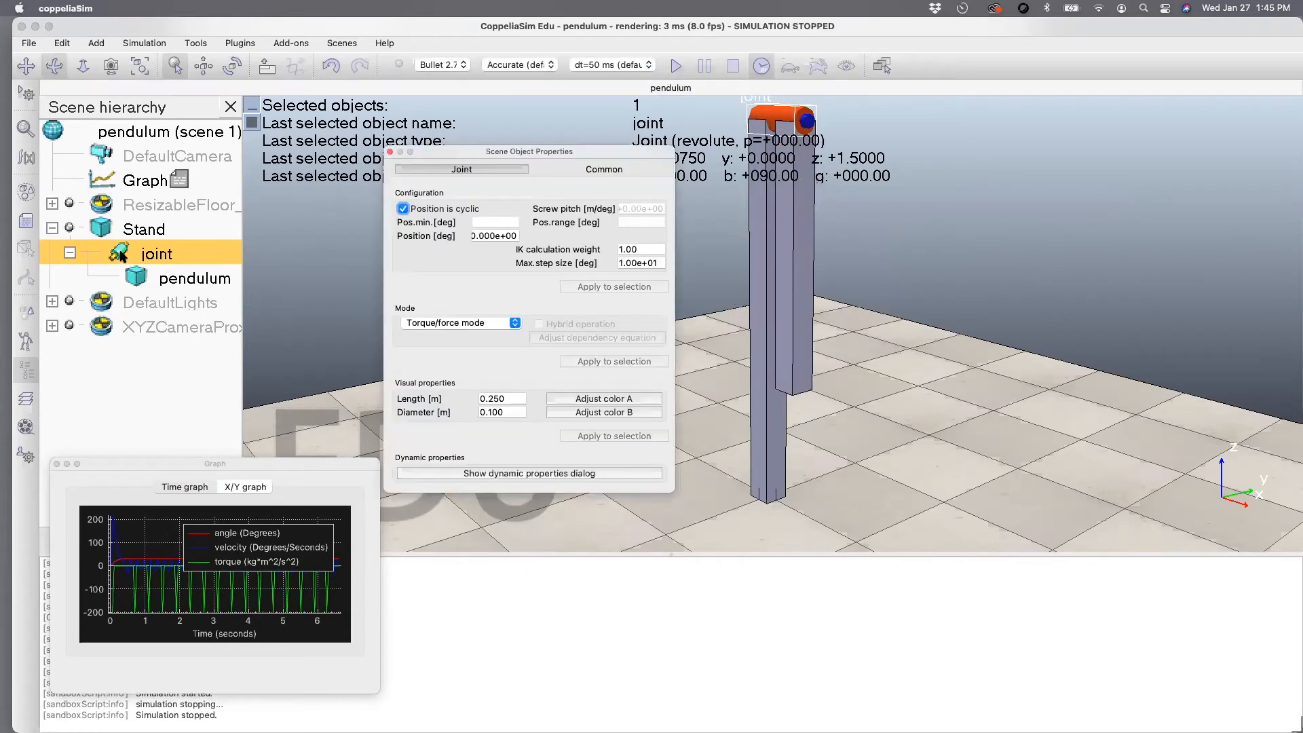
left_click(531, 471)
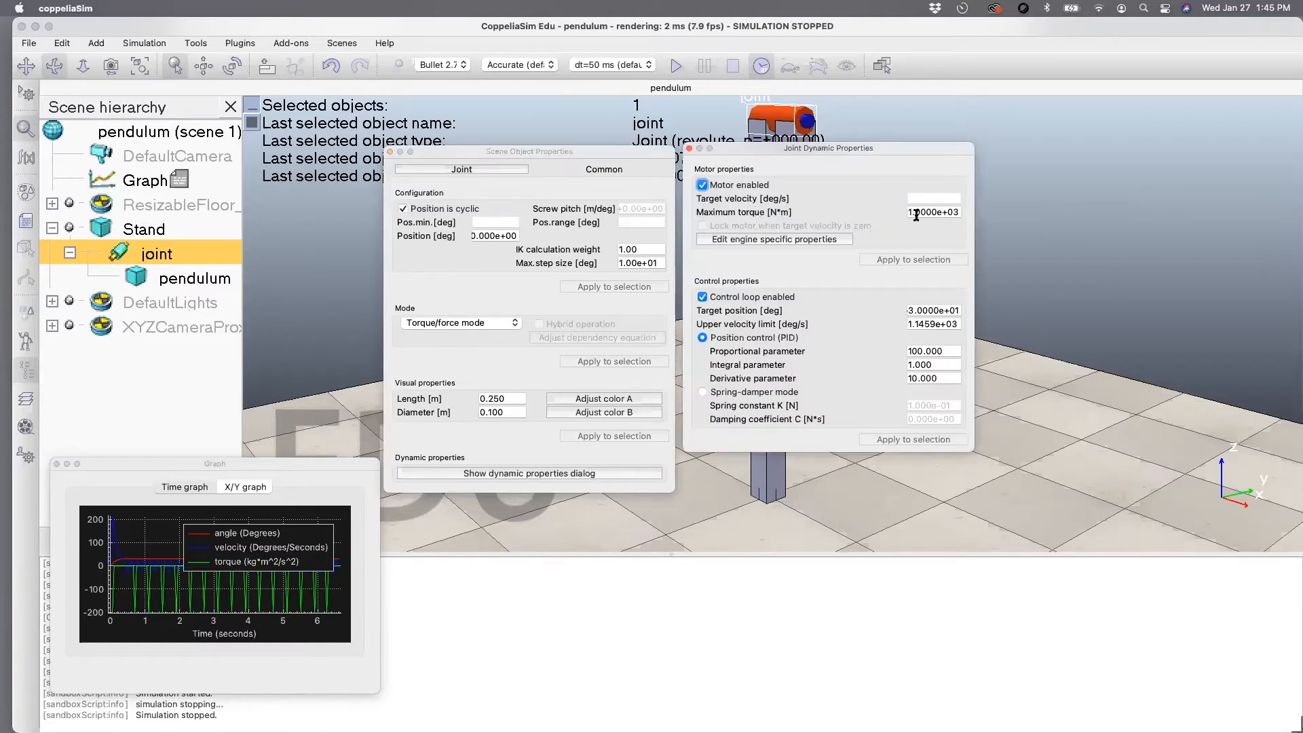
left_click(911, 311)
key("super+a")
key("BackSpace")
type("30")
key("Return")
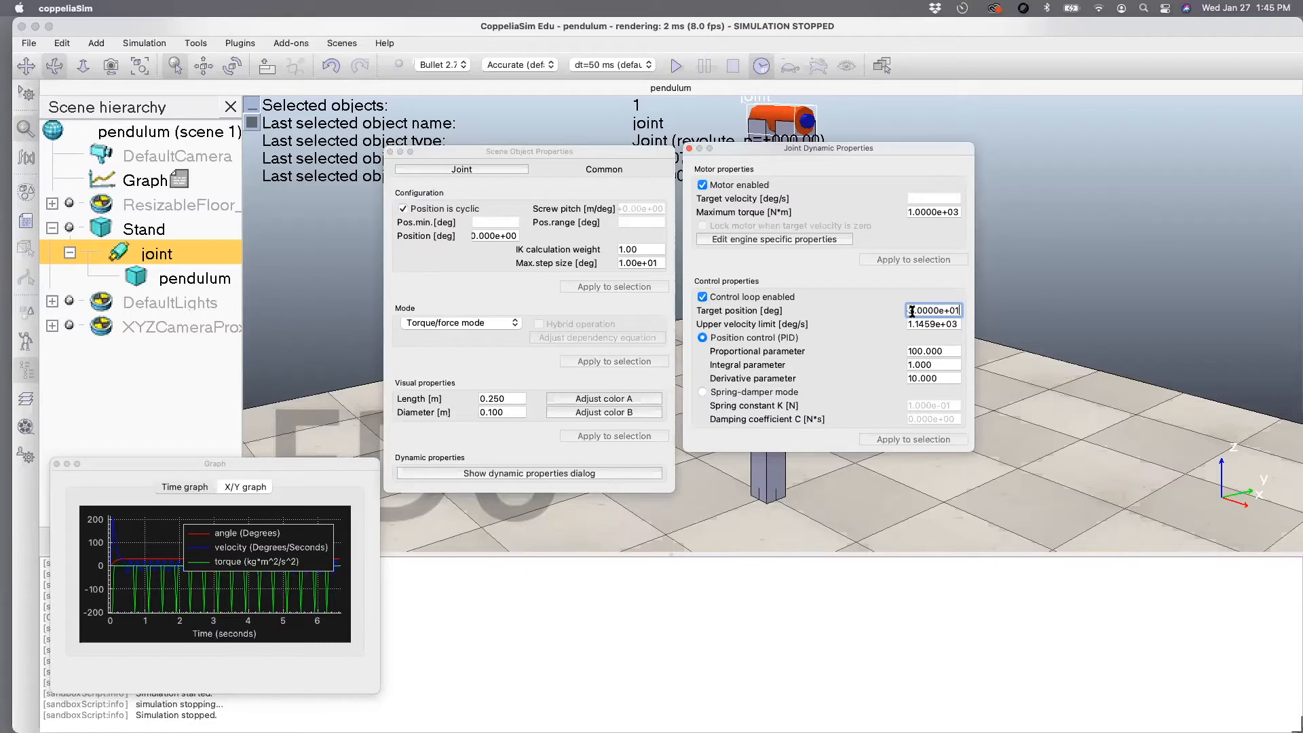
- Close the joint's dynamic properties, start the simulation, and move the object properties dialog clear of the pendulum
left_click(689, 148)
left_click(676, 65)
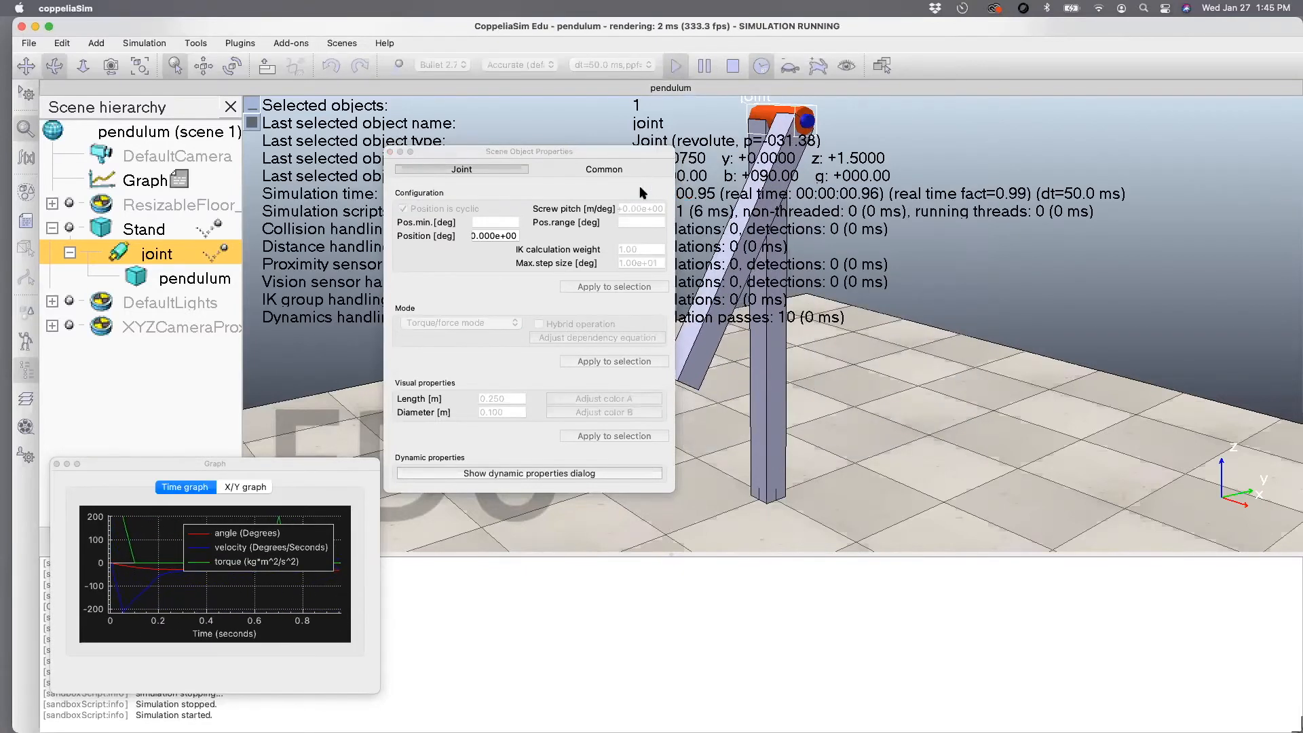
left_click_drag(619, 158, 548, 153)
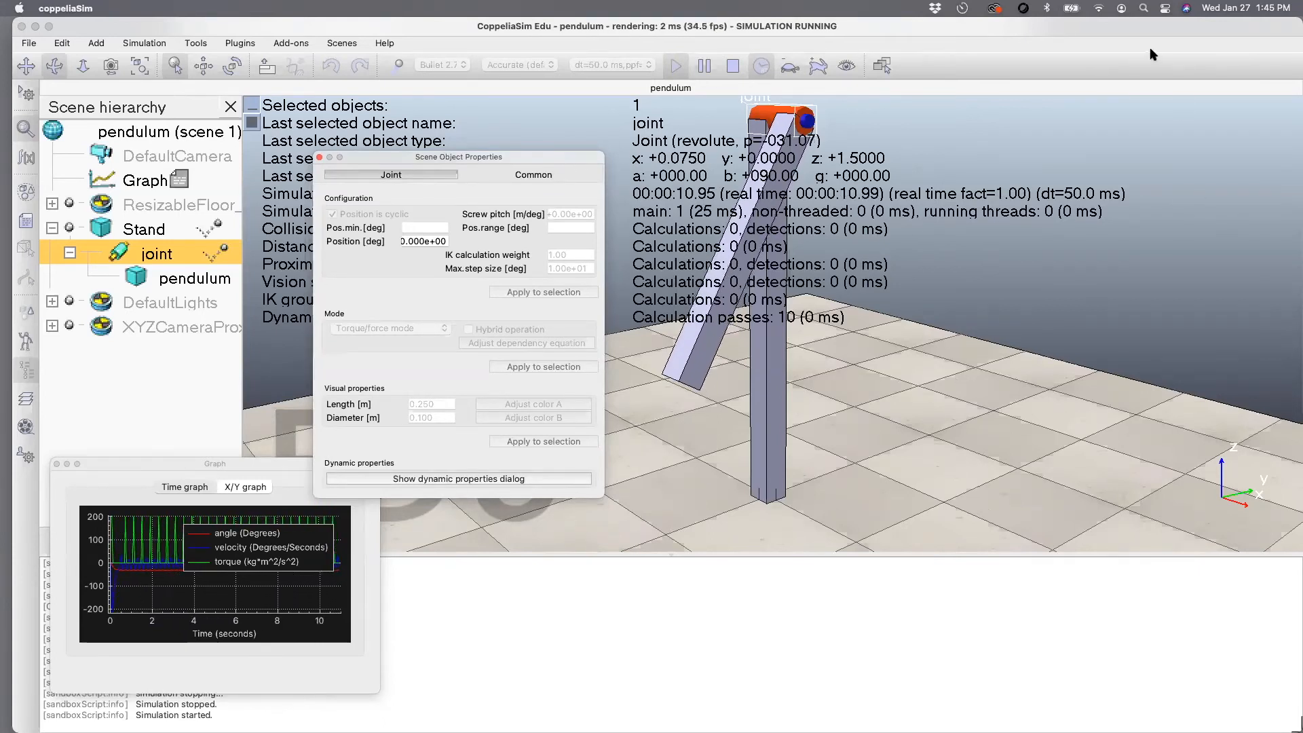
- Stop the simulation and set the joint's position to 90 degrees in its object properties
left_click(734, 68)
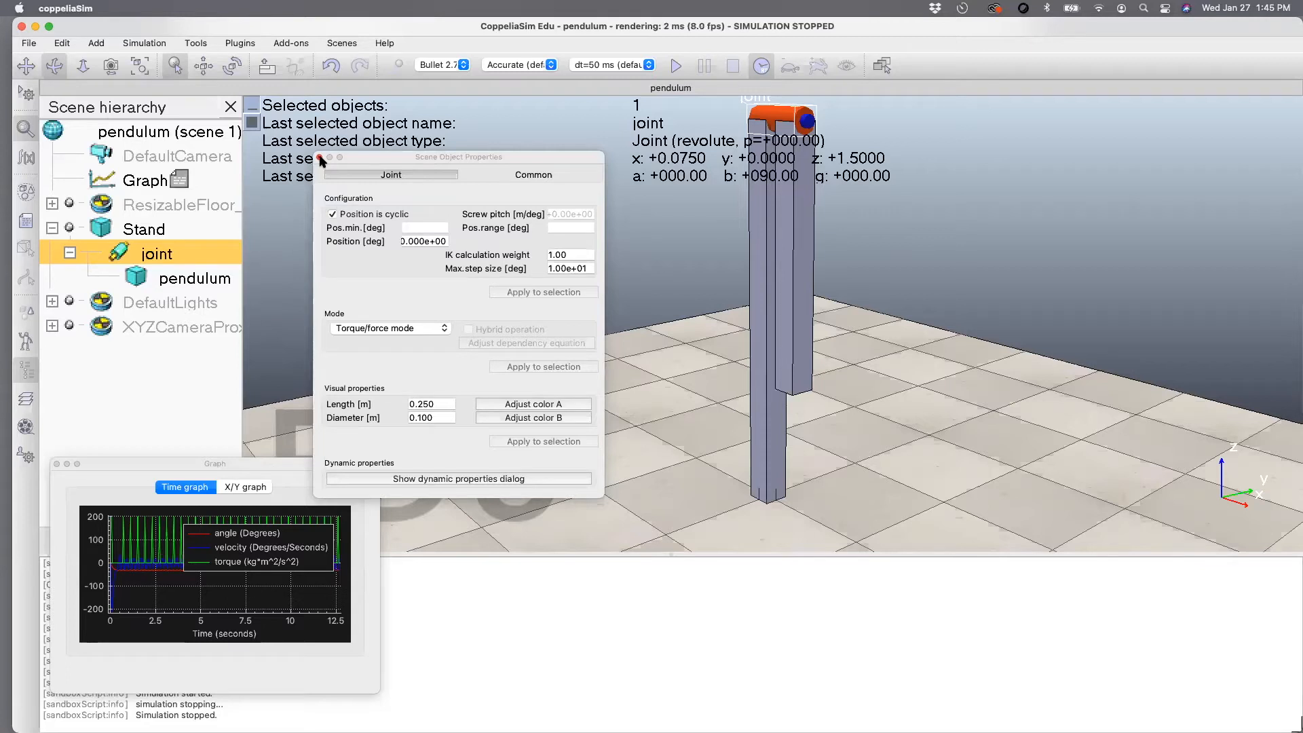
left_click(319, 158)
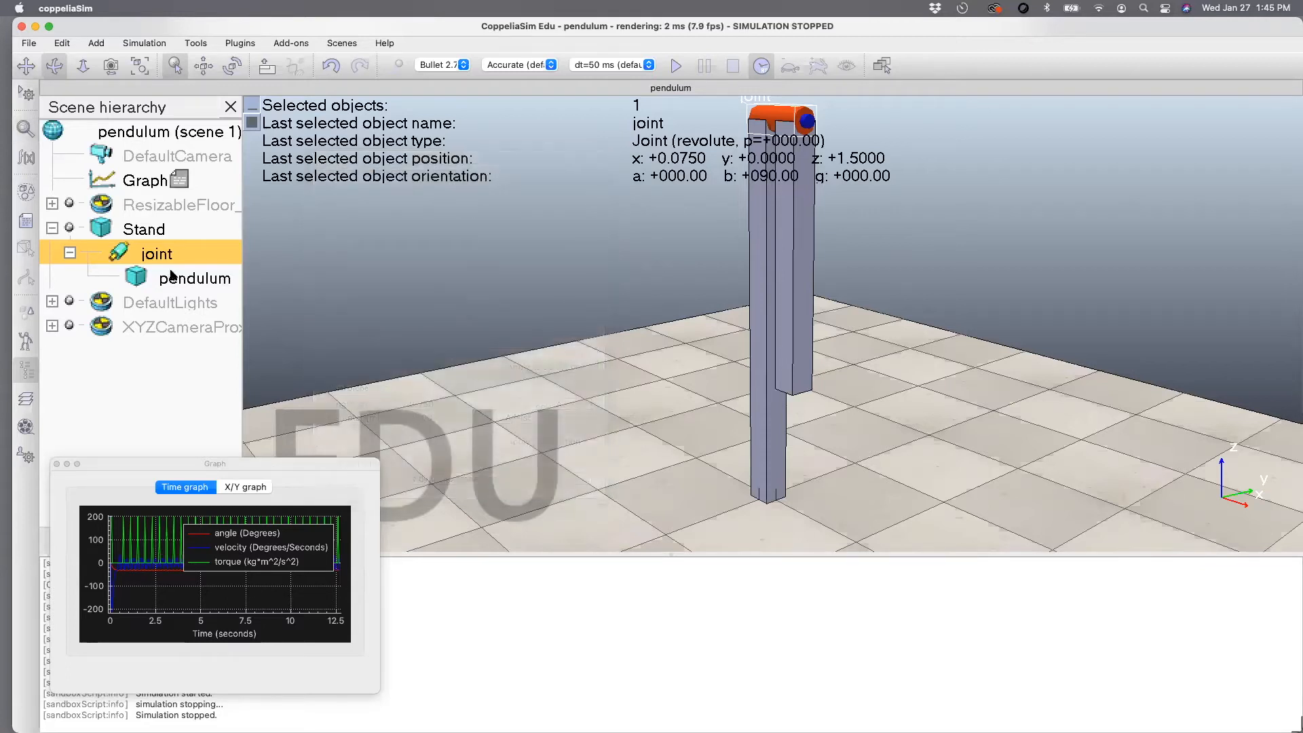
double_click(125, 256)
left_click(410, 243)
double_click(410, 243)
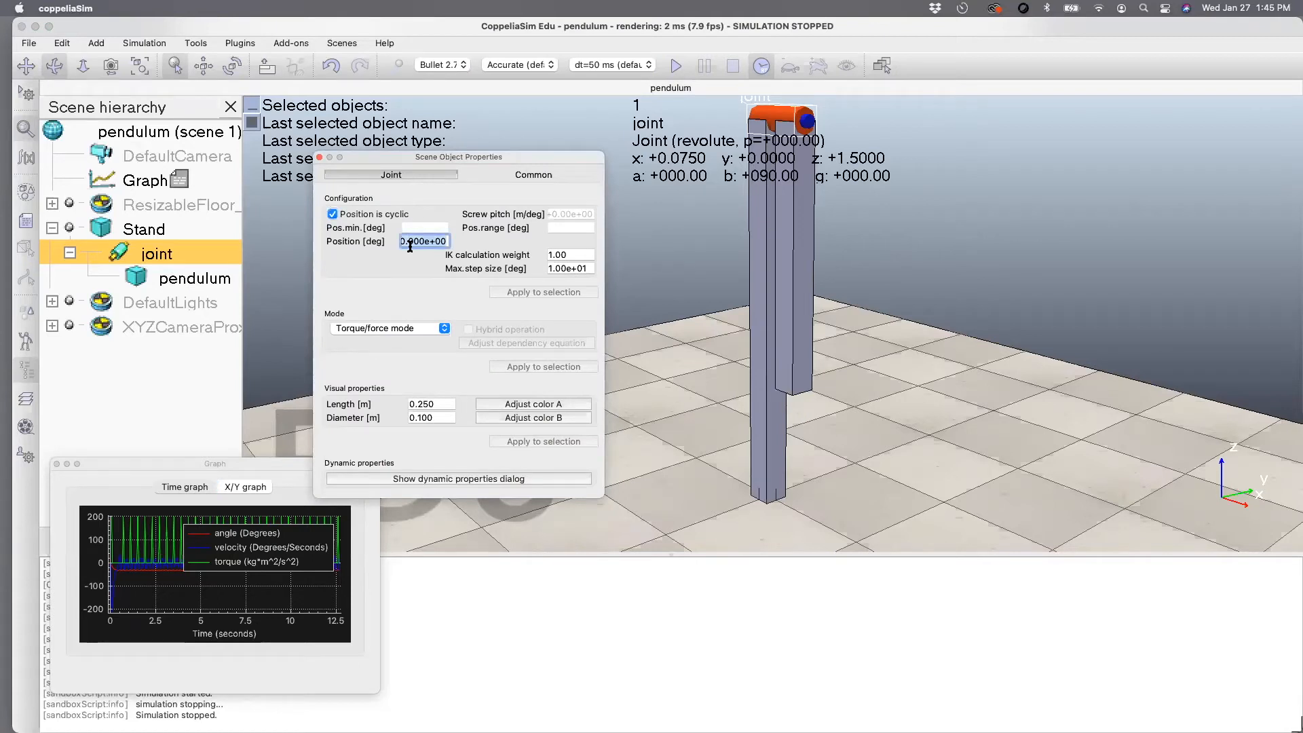
type("90")
key("Return")
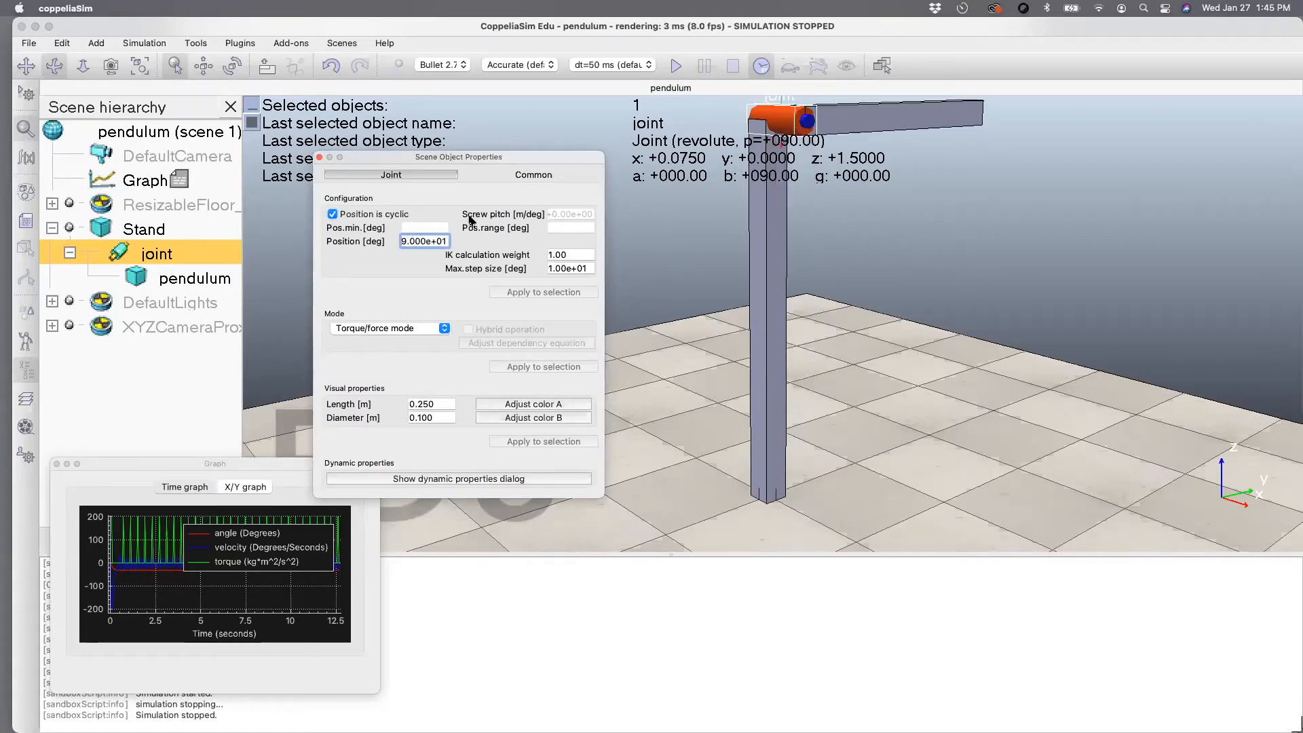
left_click(319, 157)
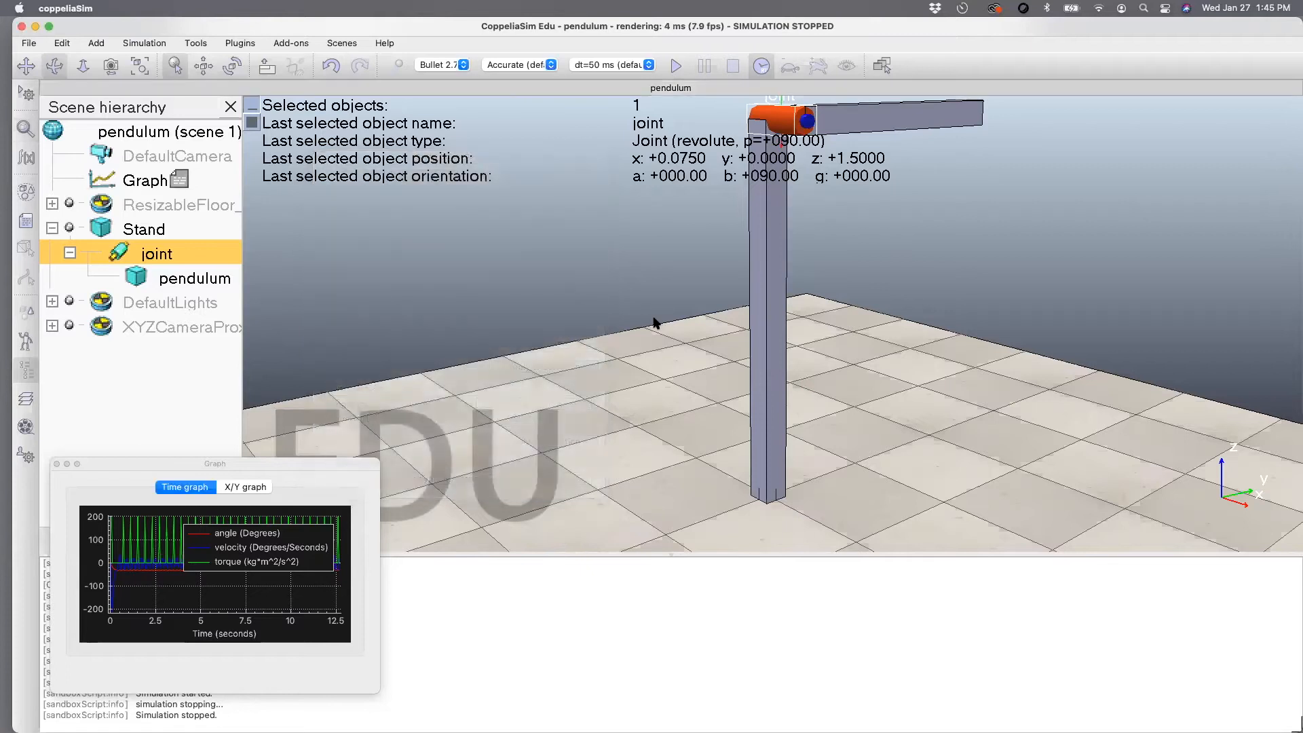
- Disable the control loop and the motor in the joint's dynamic properties
mouse_move(653, 272)
left_mouse_down()
mouse_move(647, 281)
mouse_move(667, 253)
mouse_move(652, 267)
left_mouse_up()
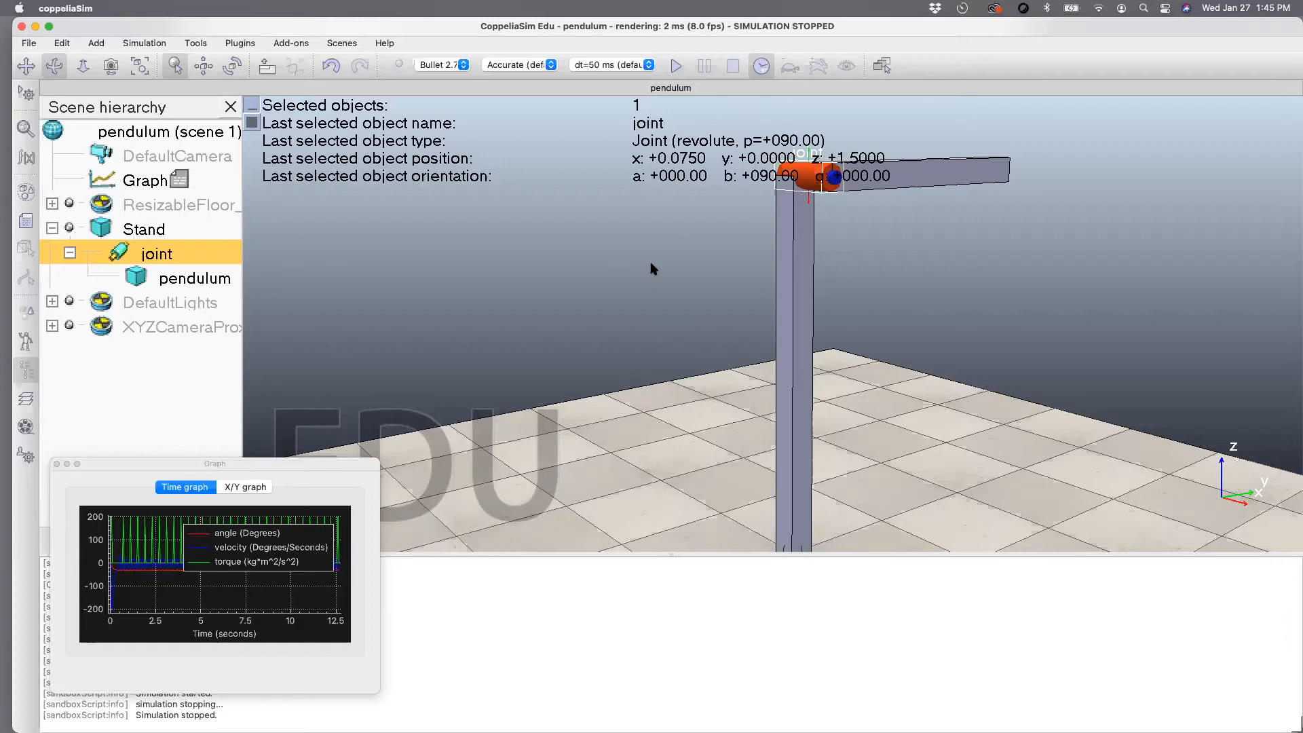
double_click(123, 254)
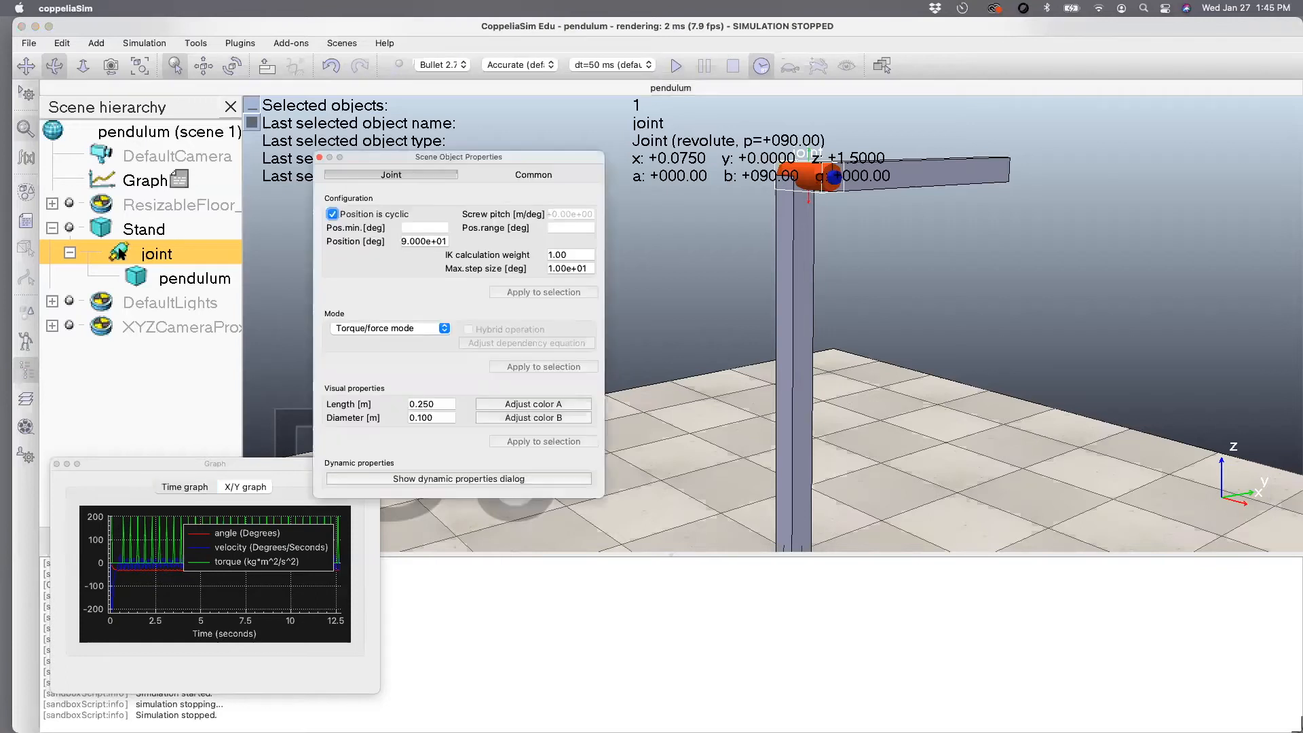
left_click(438, 479)
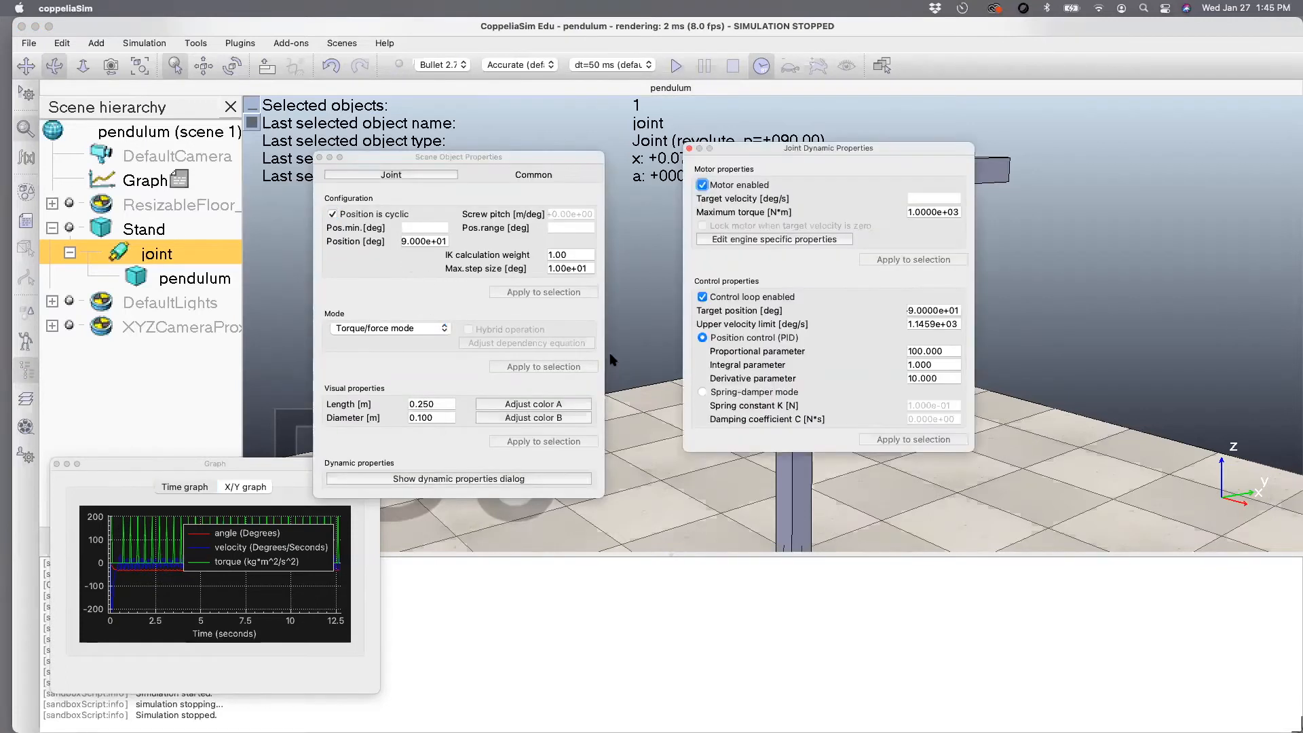
left_click(702, 297)
left_click(702, 185)
left_click(690, 148)
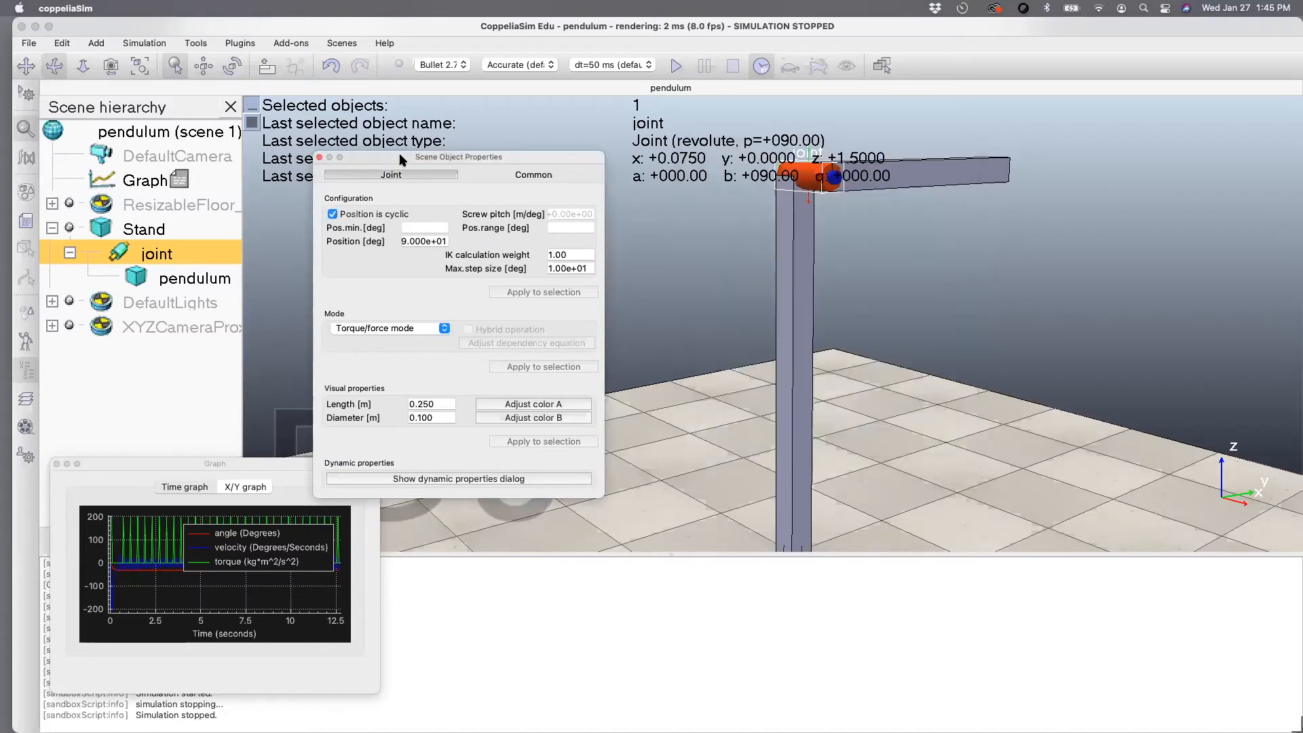
- Close the joint's object properties, run the free-swinging simulation for about 4 seconds, and stop it
left_click(320, 157)
left_click(677, 65)
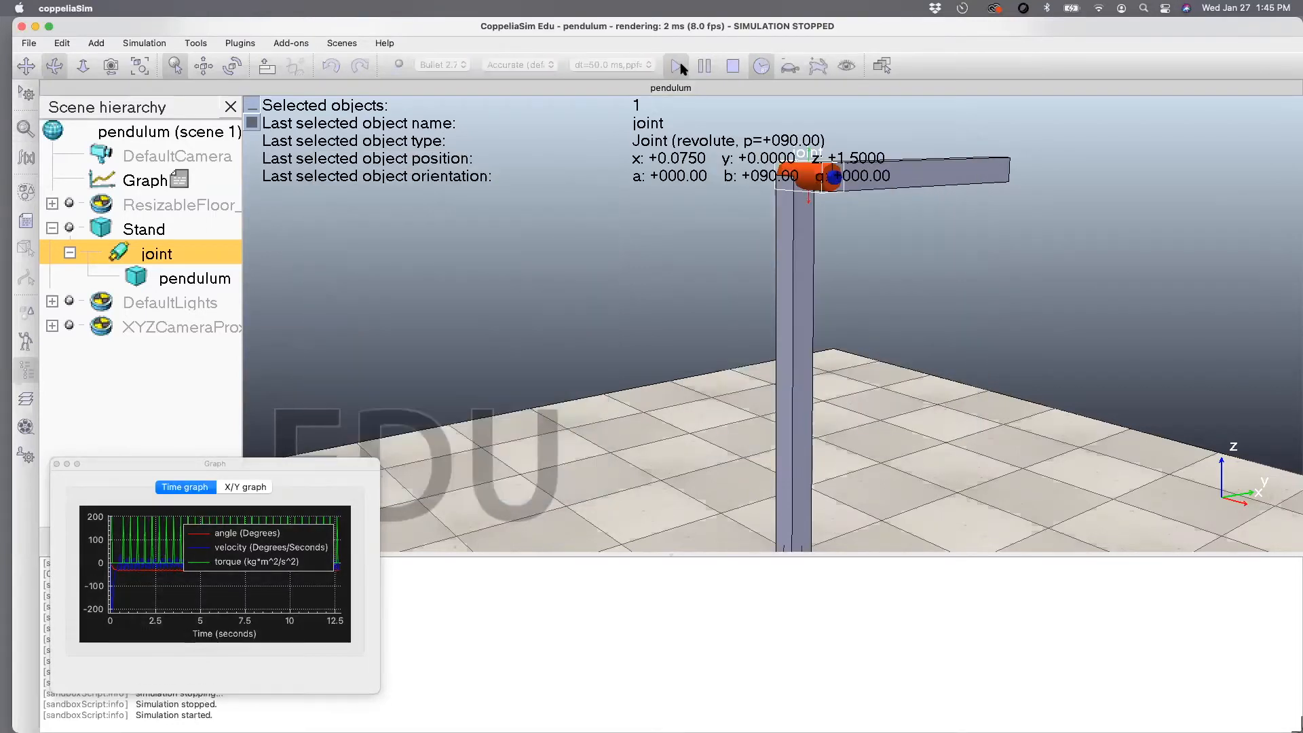
left_click(731, 66)
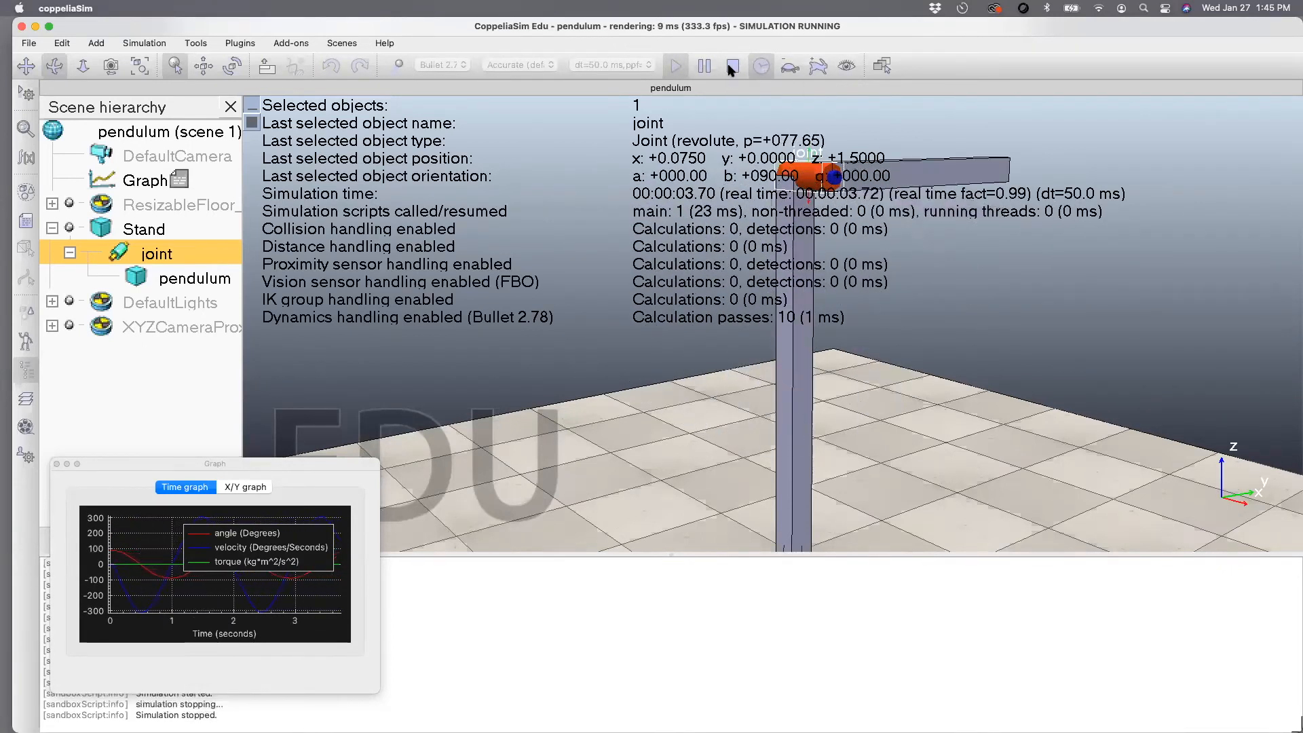
- Set the pendulum's mass to 10 kg in its rigid body dynamic properties
double_click(137, 280)
left_click(397, 451)
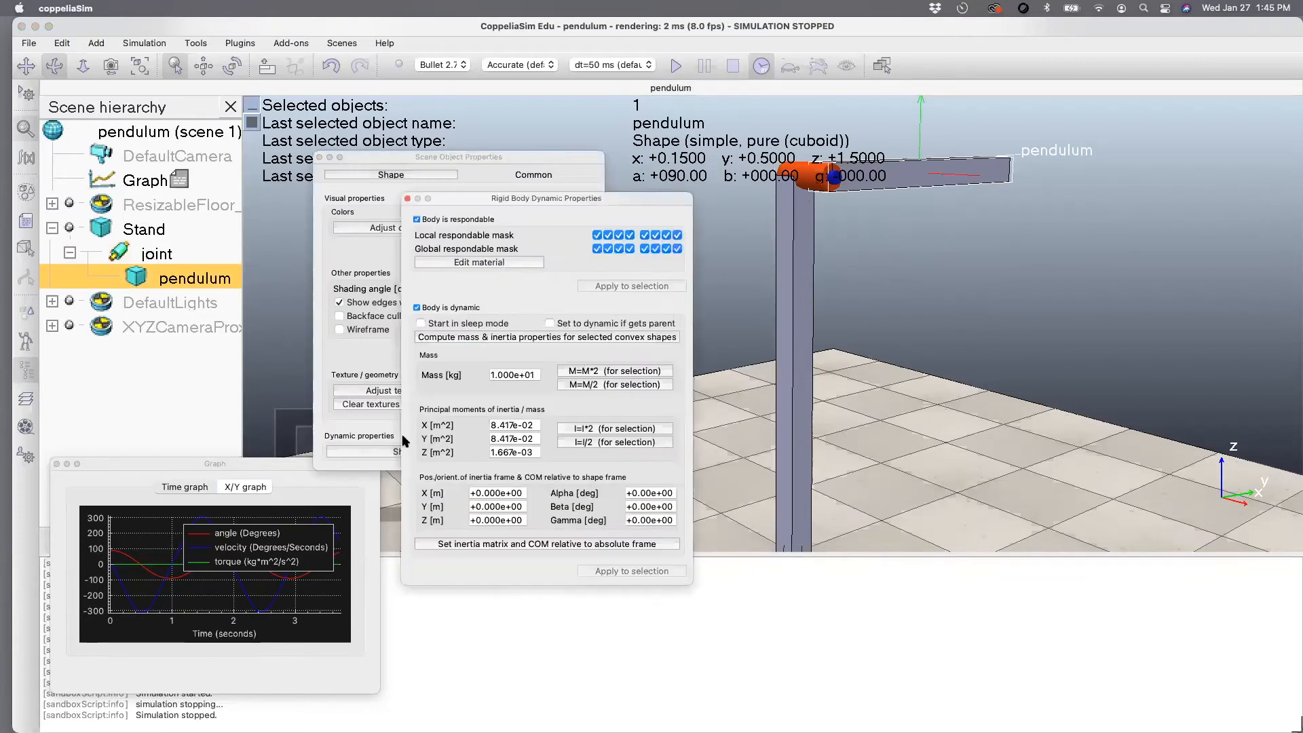
left_click(499, 376)
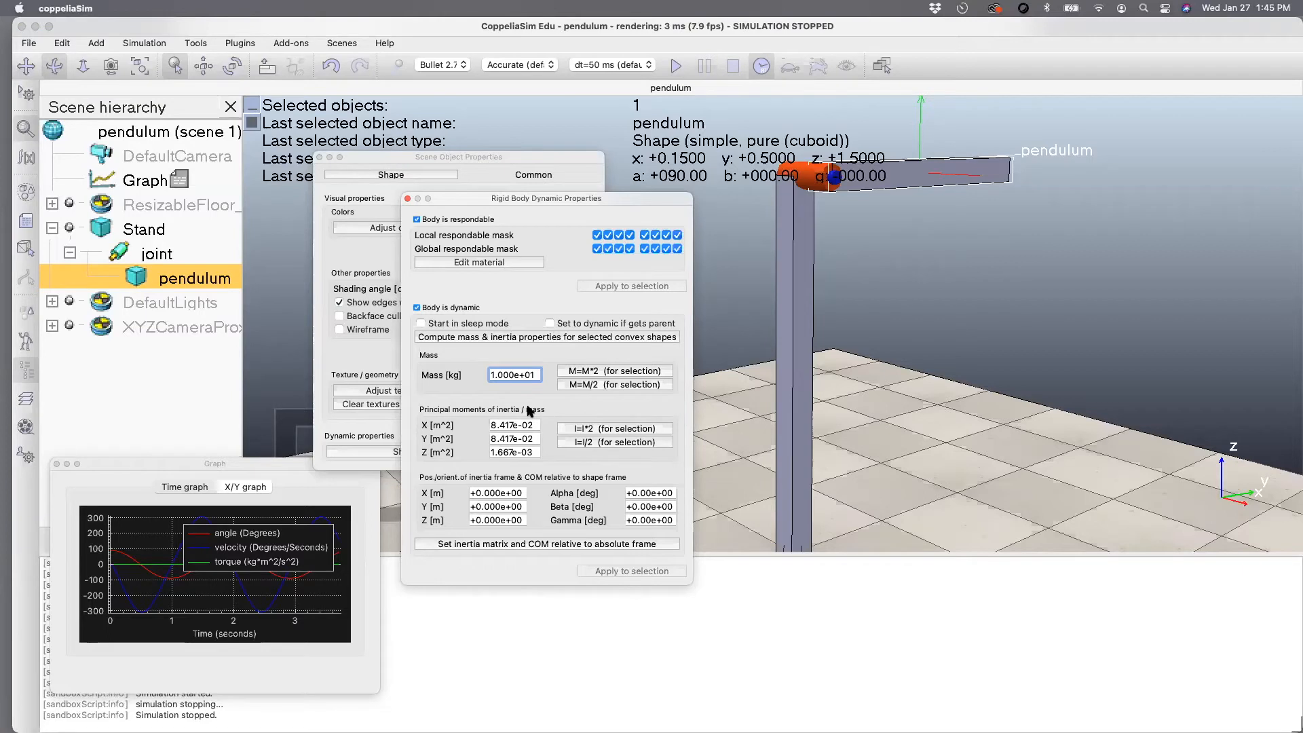
left_click_drag(537, 375, 448, 378)
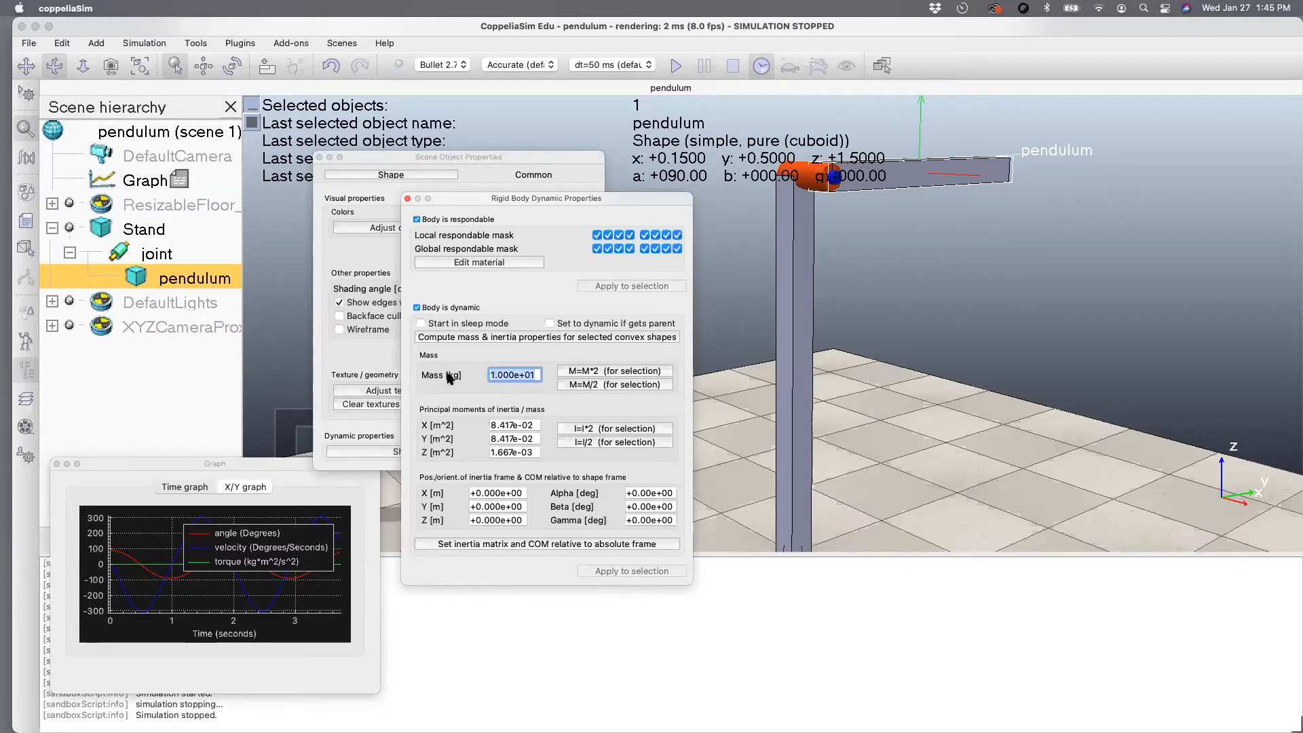
type("10")
key("Return")
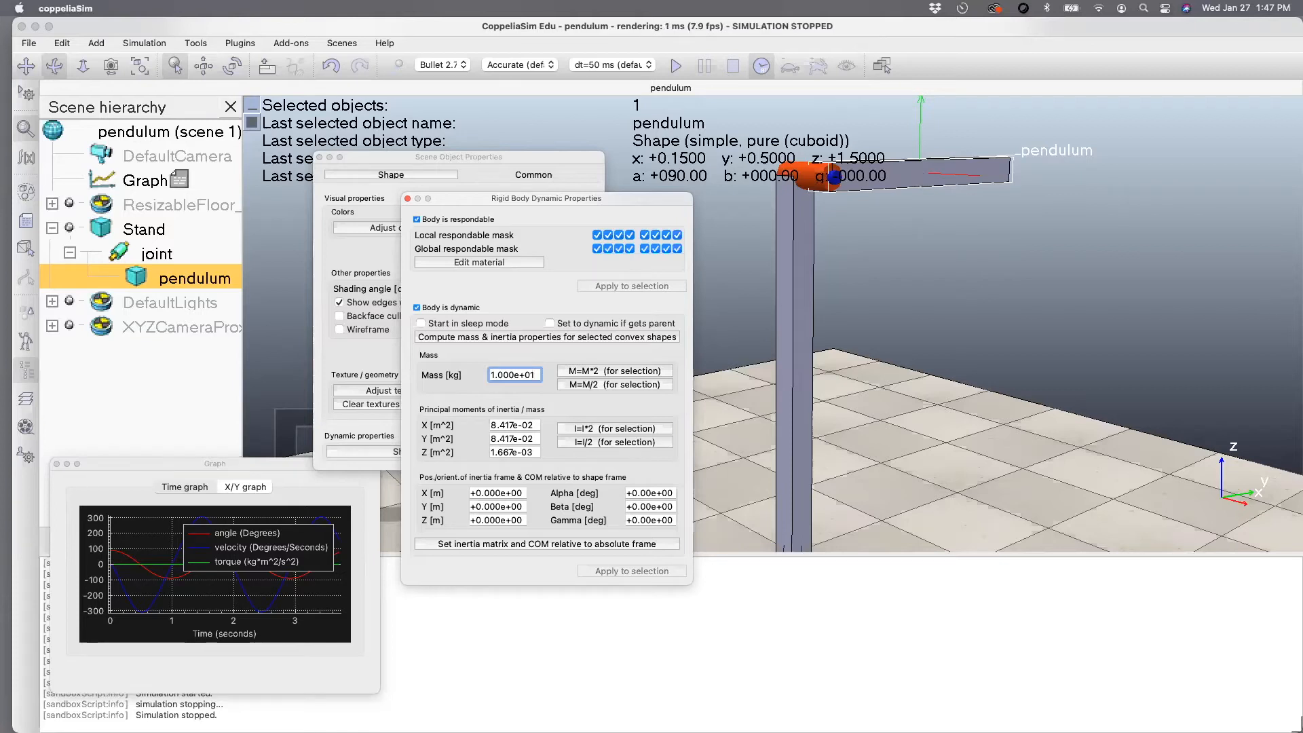
- Switch to Chrome and calculate the holding torque m*g*(l/2) as 10*9.81*(1/2) with a Google search in a new tab
key("super+Tab")
key("super+t")
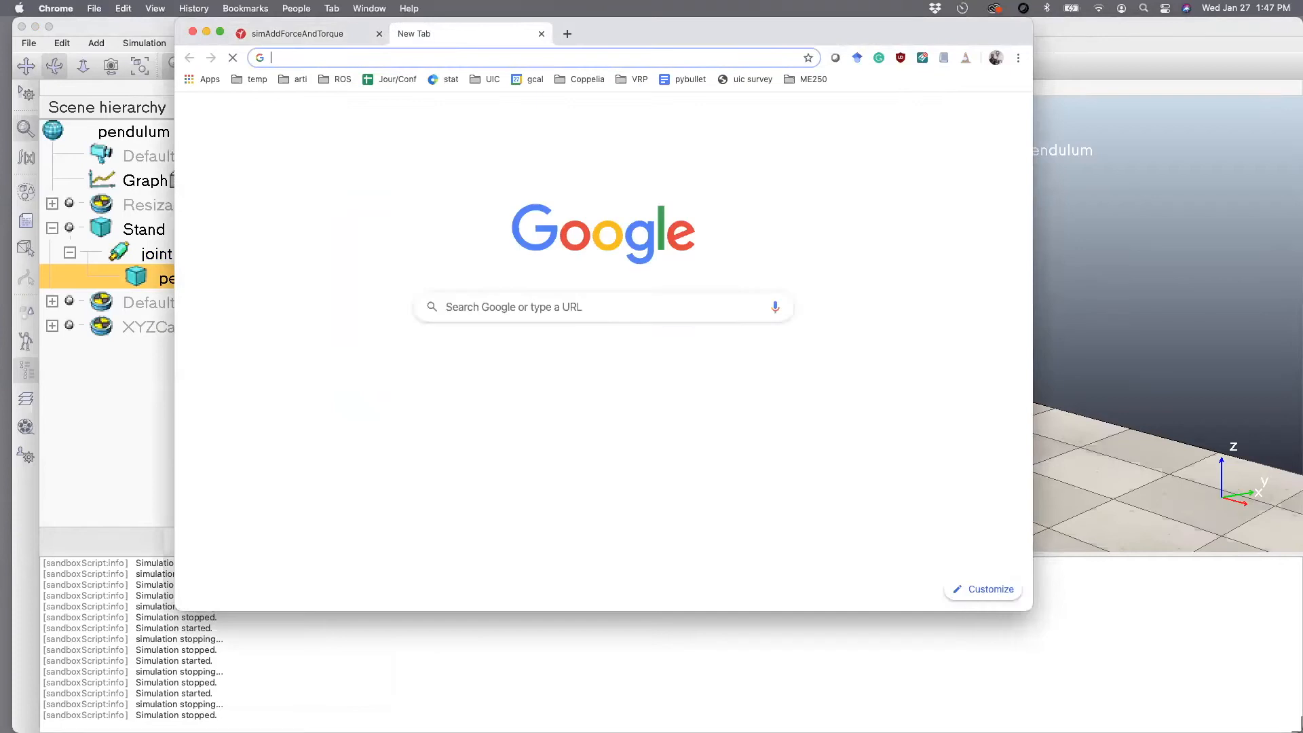
type("m*g*")
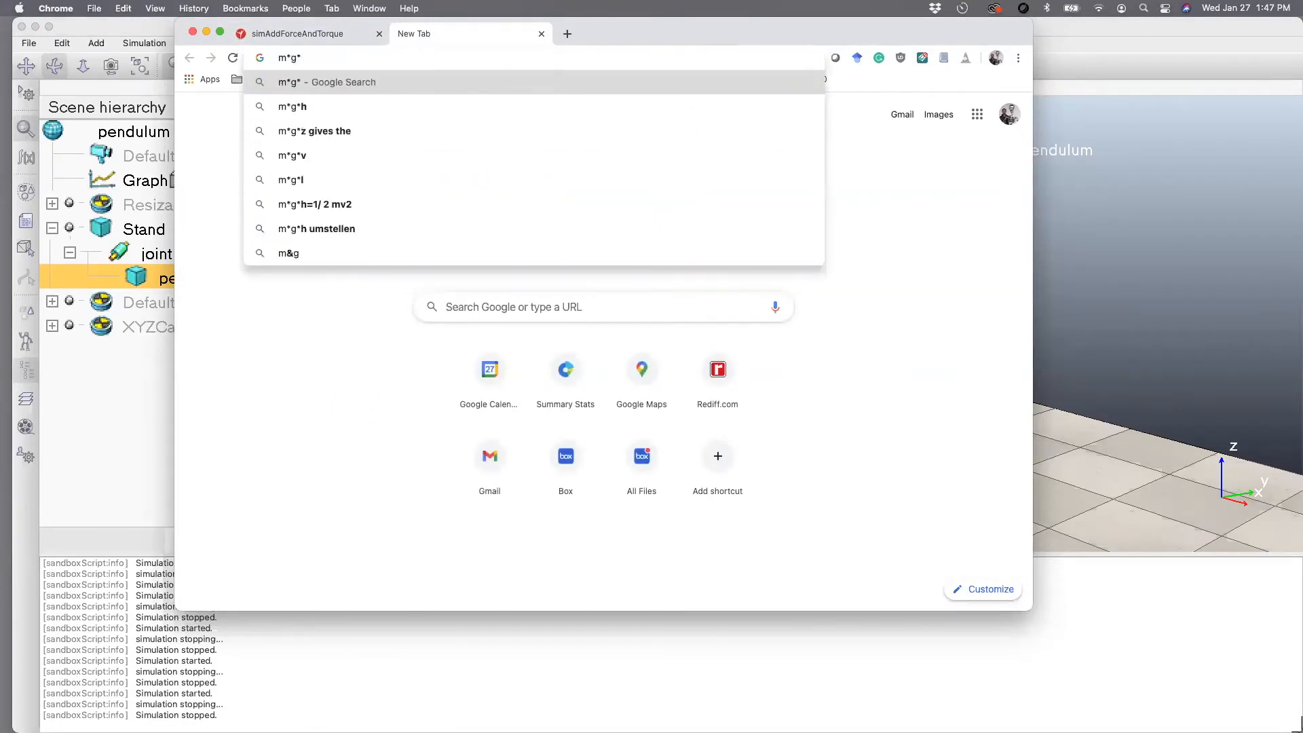
type("(l/2)")
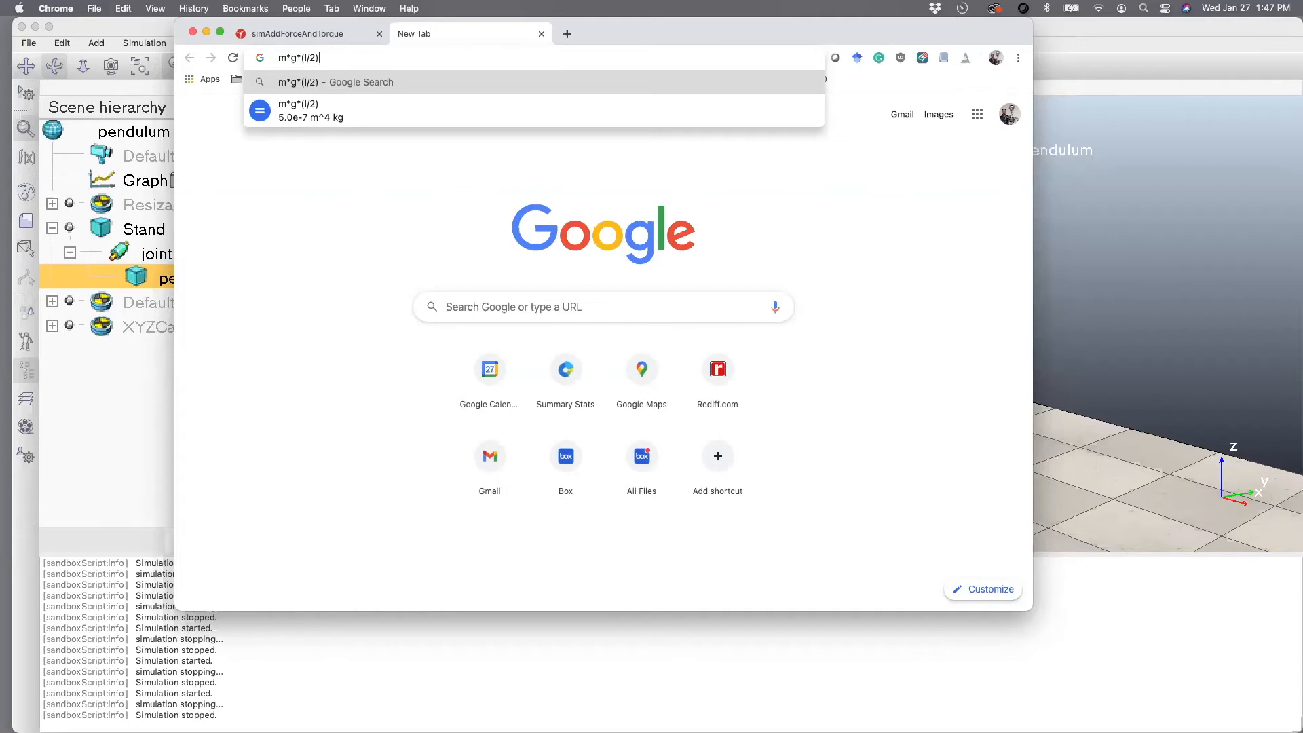
double_click(287, 57)
type("10")
key("BackSpace")
type("9.81")
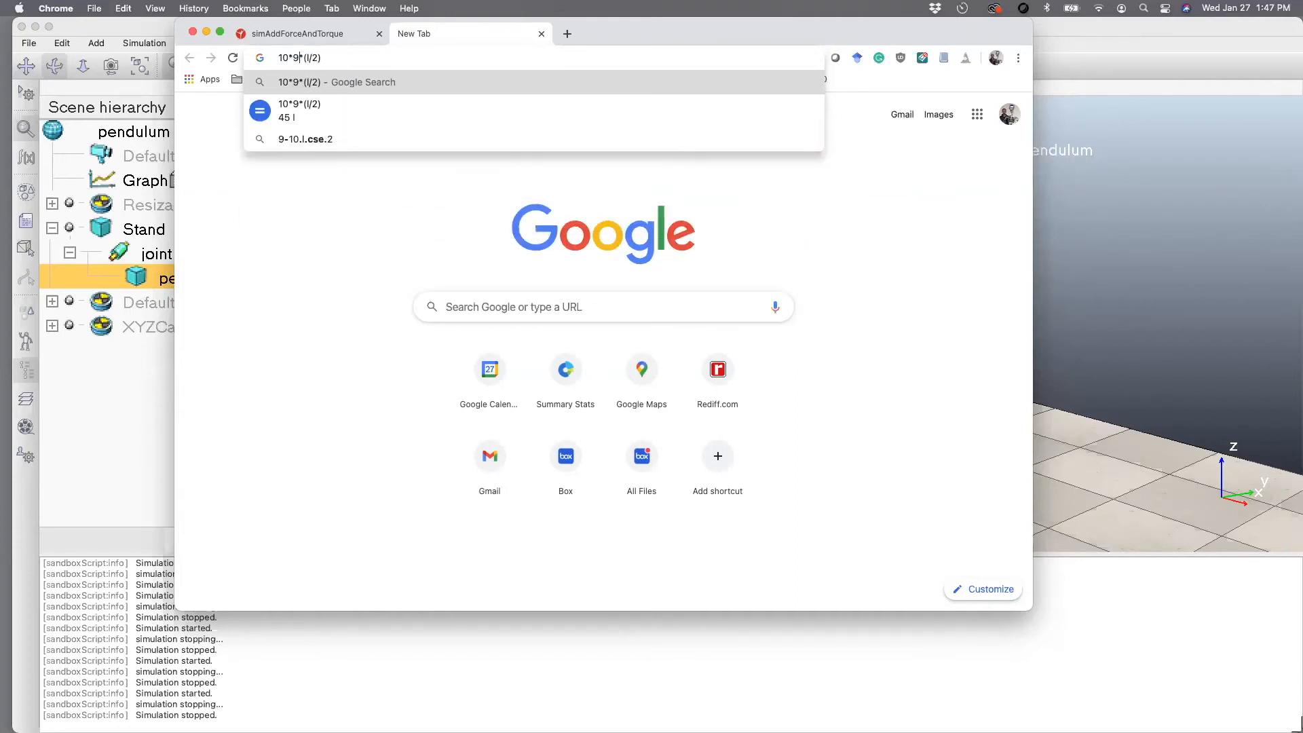
key("BackSpace")
type("1")
key("Return")
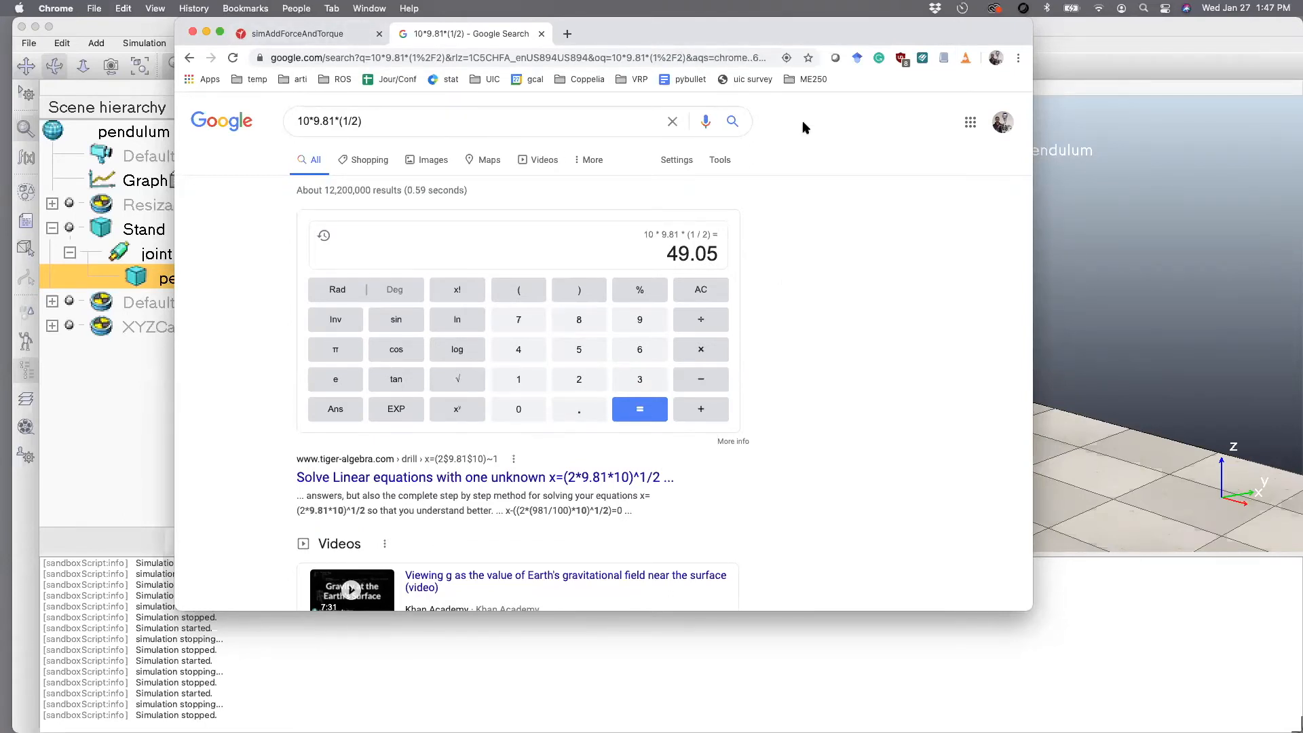
- Return to CoppeliaSim and close the shape's property dialogs
left_click(1063, 224)
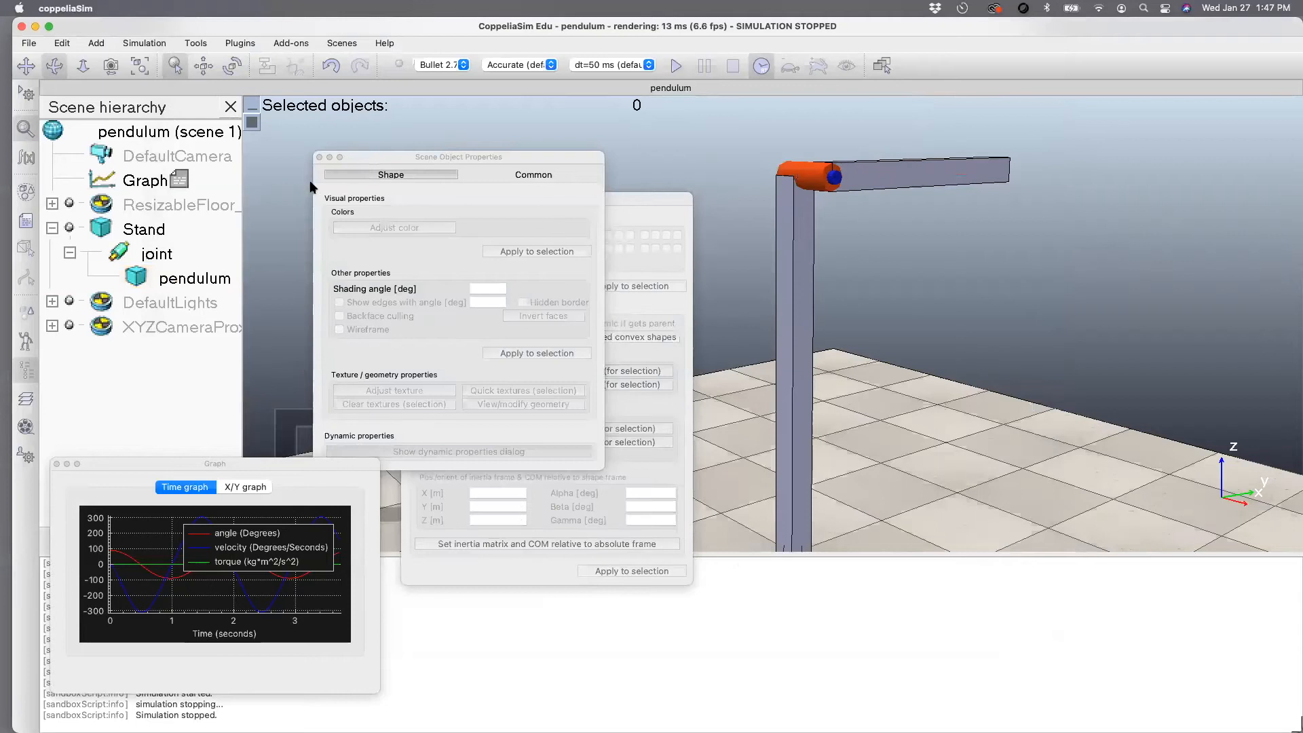
left_click(404, 274)
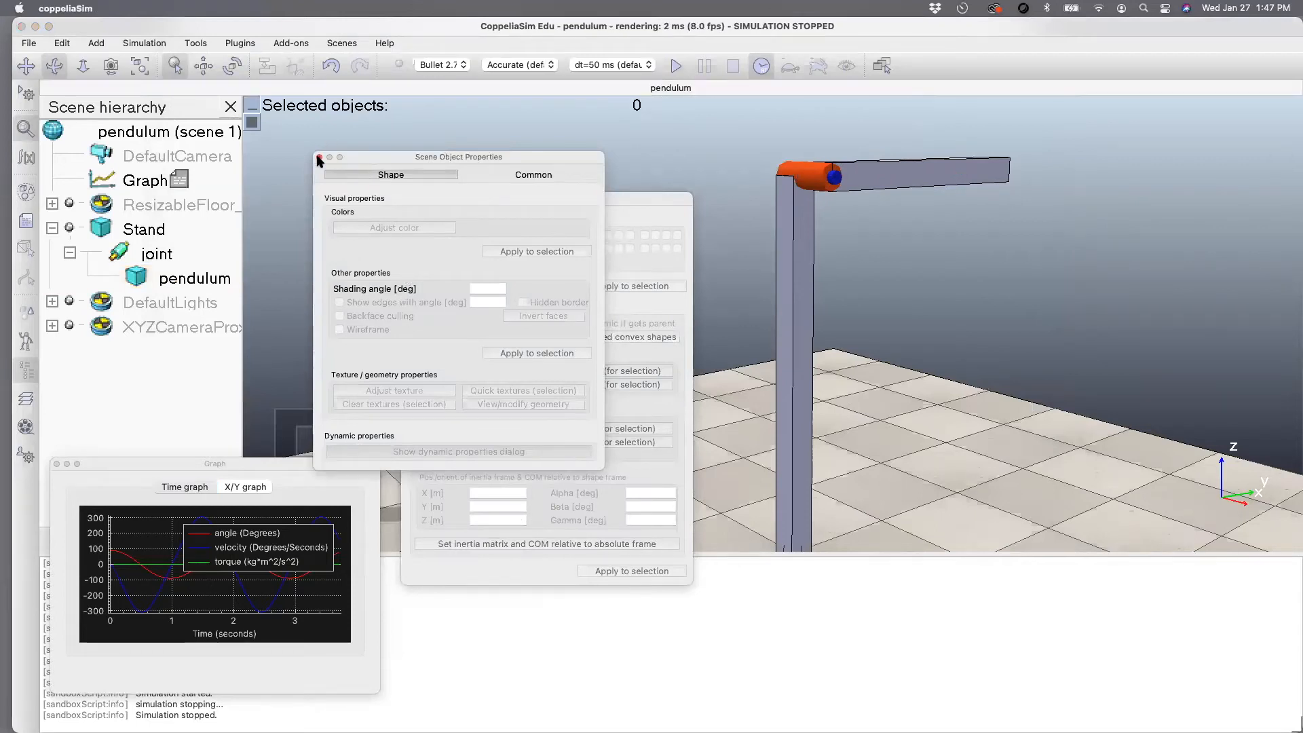
left_click(319, 157)
- Enable the motor in the joint's dynamic properties
double_click(120, 254)
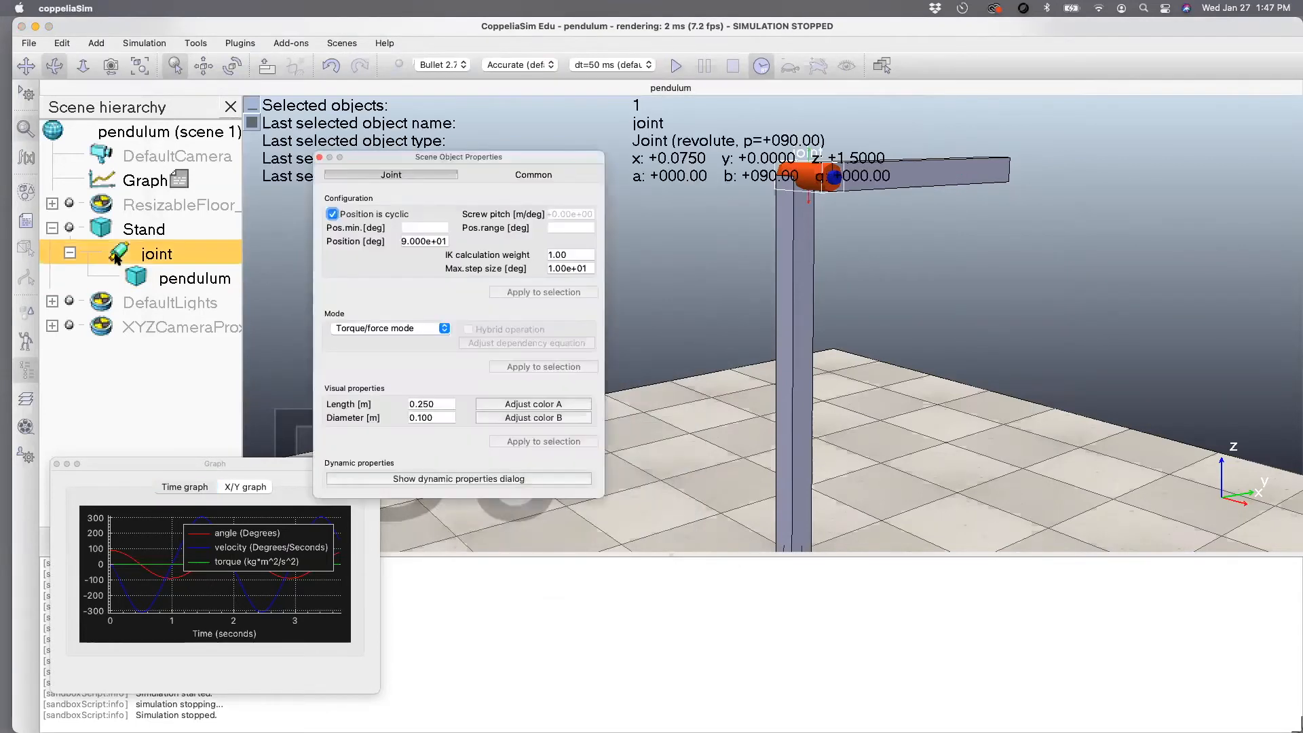
left_click(380, 479)
left_click_drag(722, 149, 666, 162)
left_click(641, 191)
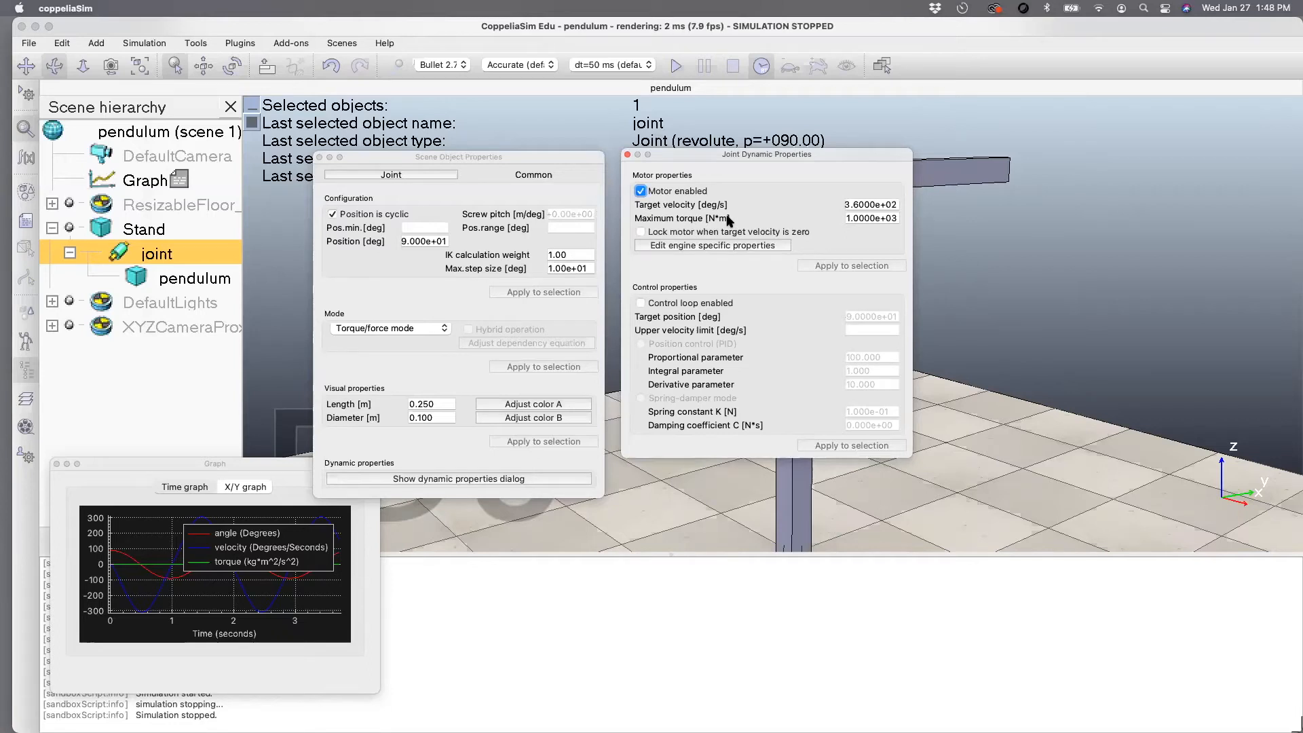
- Set the motor's target velocity to 9000 deg/s and its maximum torque to 49.05 N*m
left_click(869, 205)
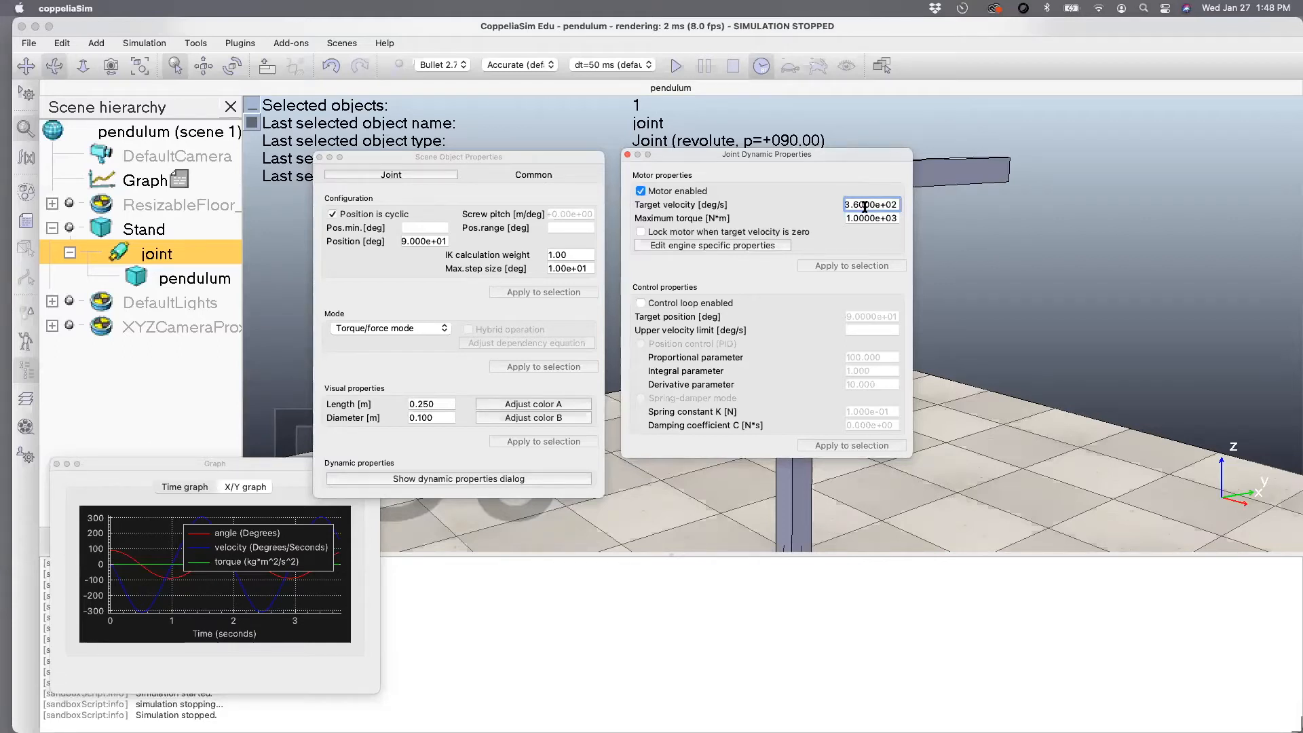
double_click(869, 212)
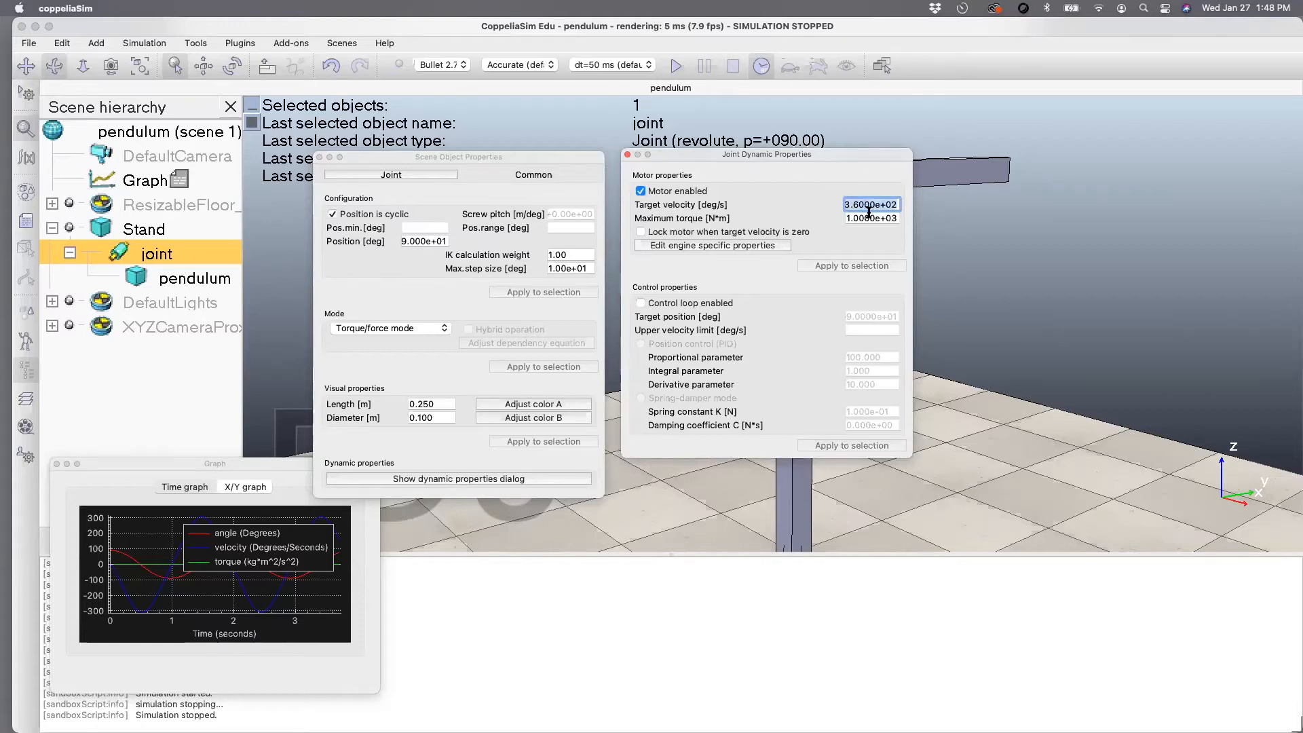
type("90")
type("9")
key("Tab")
type("49.05")
key("Return")
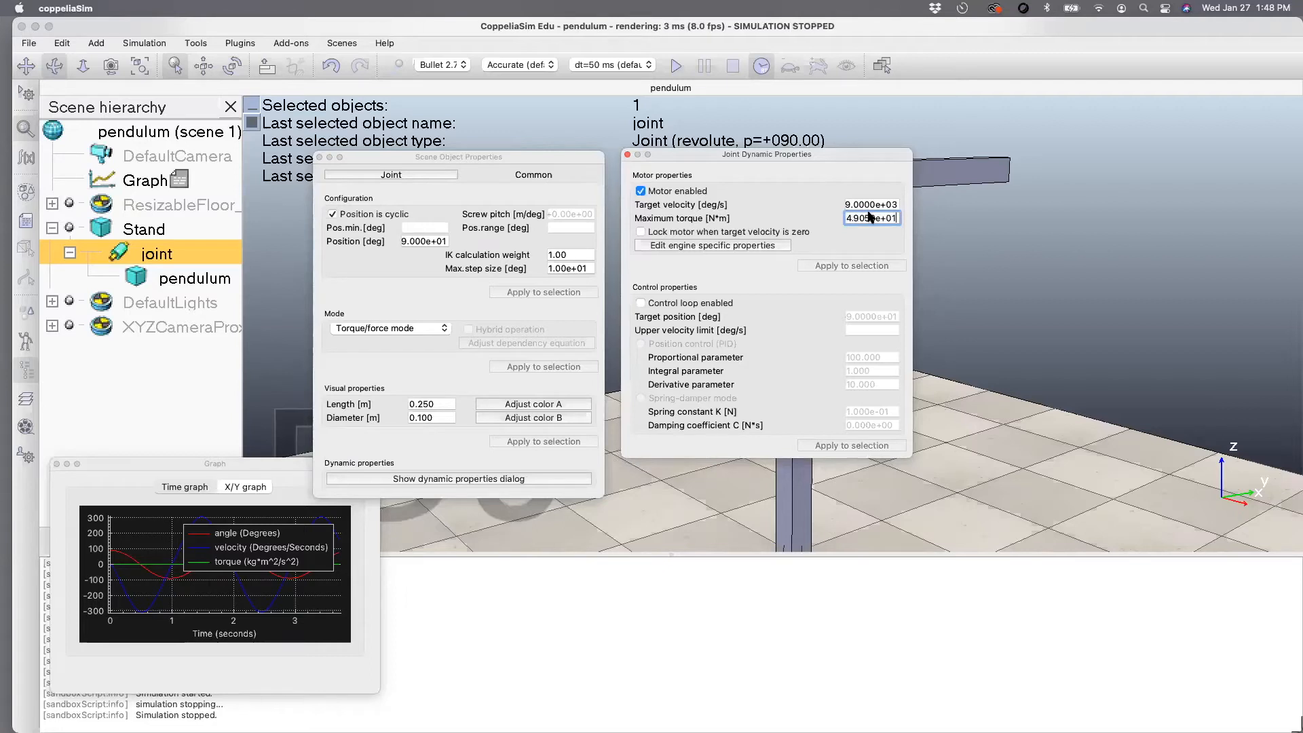
- Close the joint's property dialogs, run the torque-limited simulation for about 5 seconds, and stop it
left_click(628, 154)
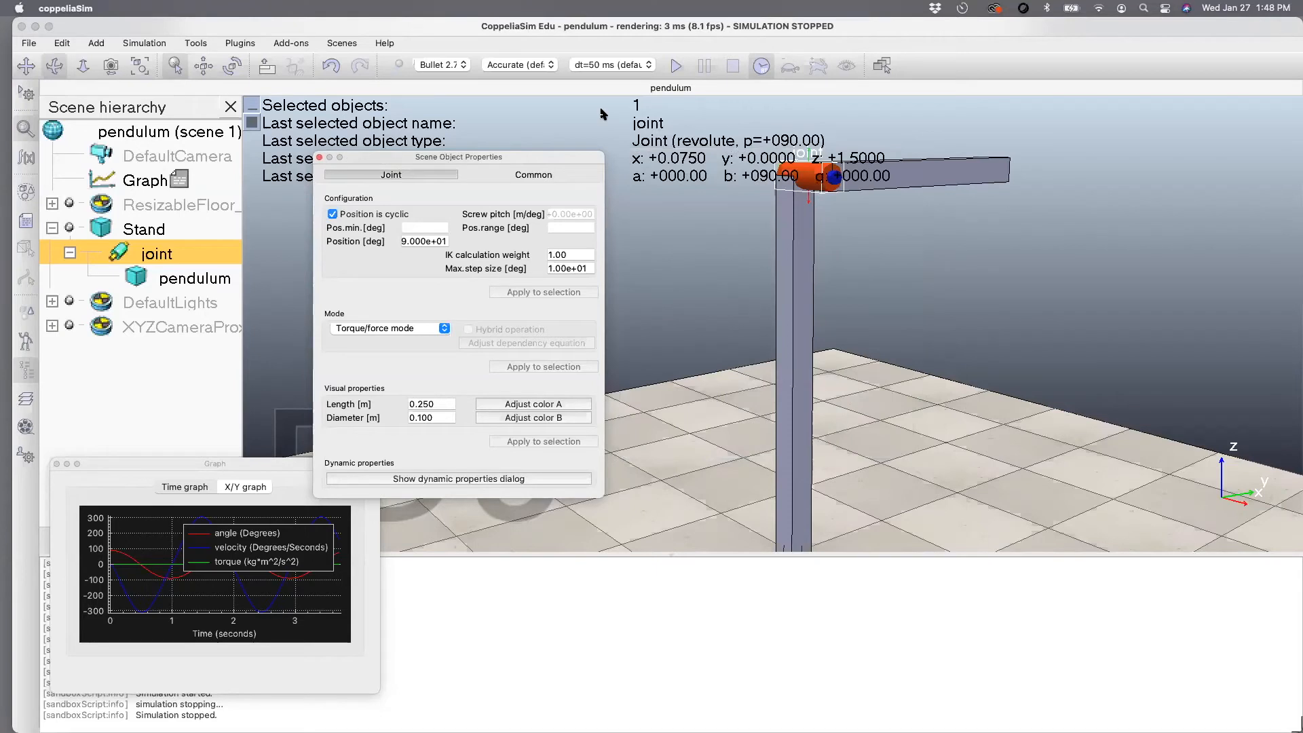
left_click(319, 157)
left_click(675, 65)
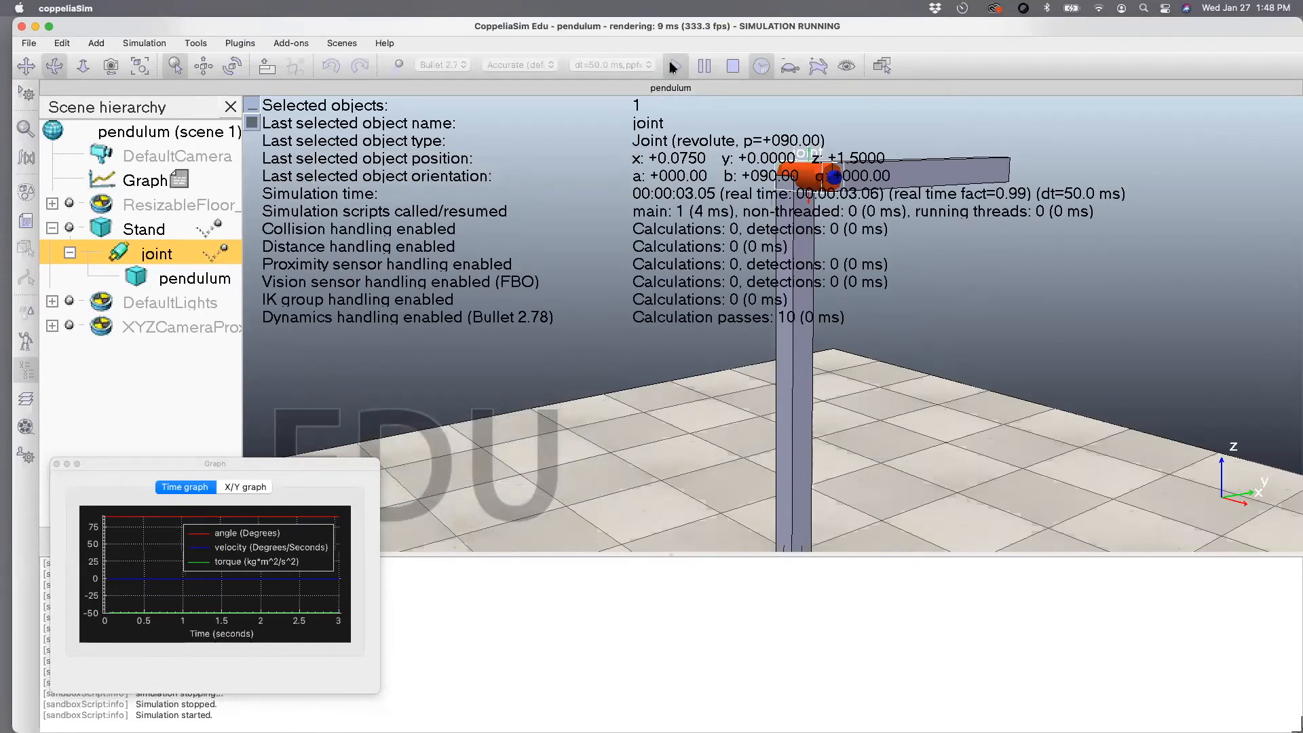
left_click(731, 64)
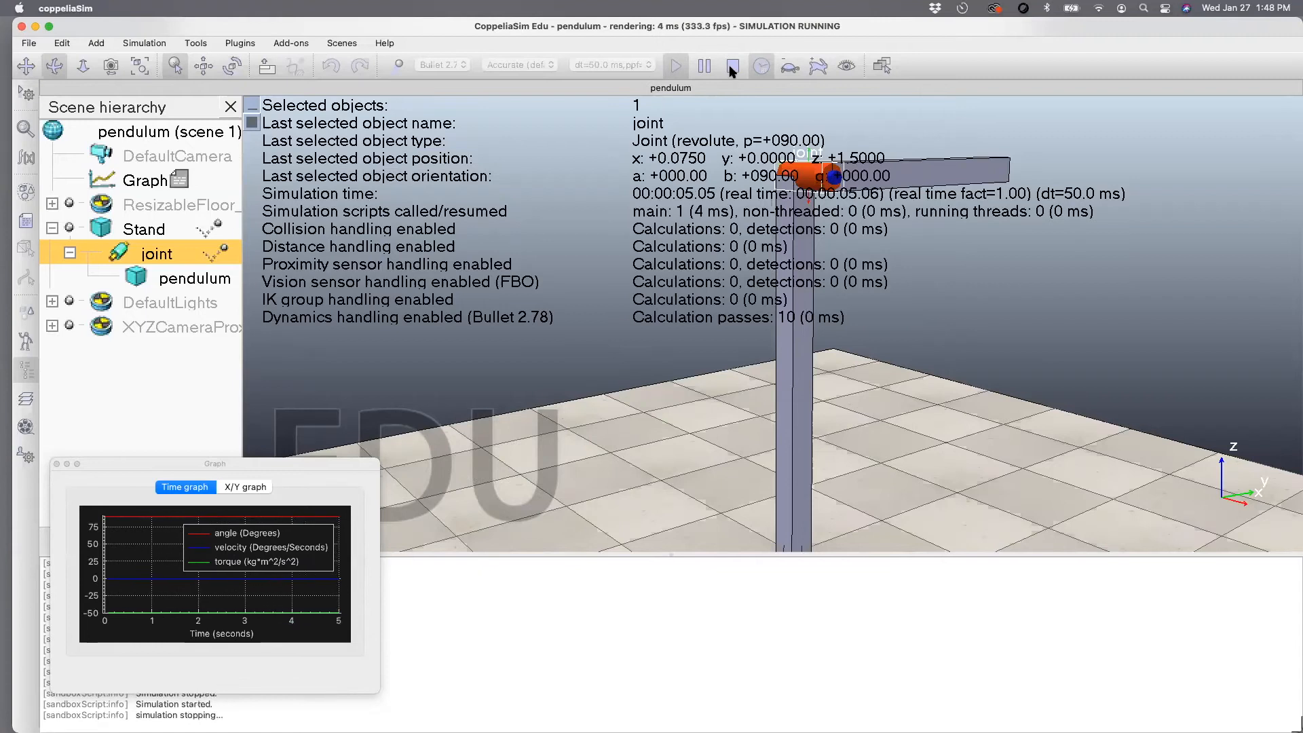
- Lower the joint motor's maximum torque to 40 N*m and close the joint's property dialogs
double_click(124, 252)
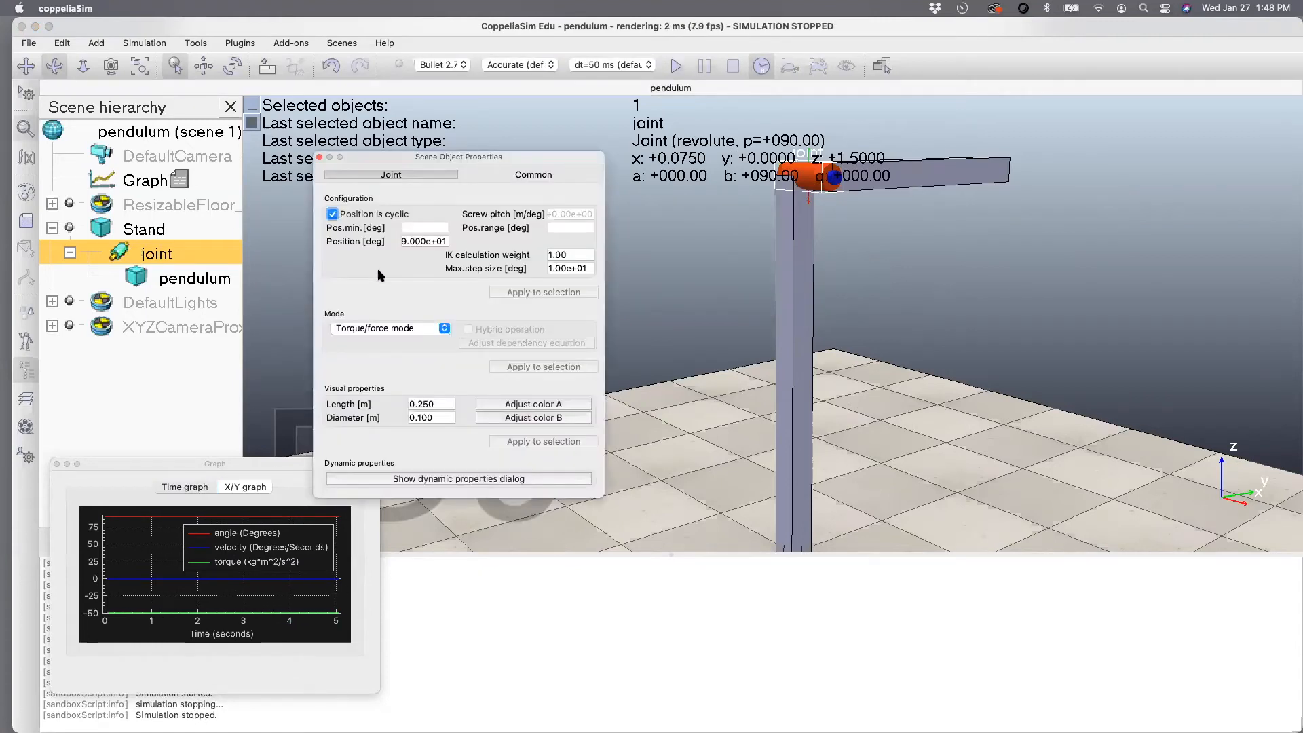
left_click(441, 479)
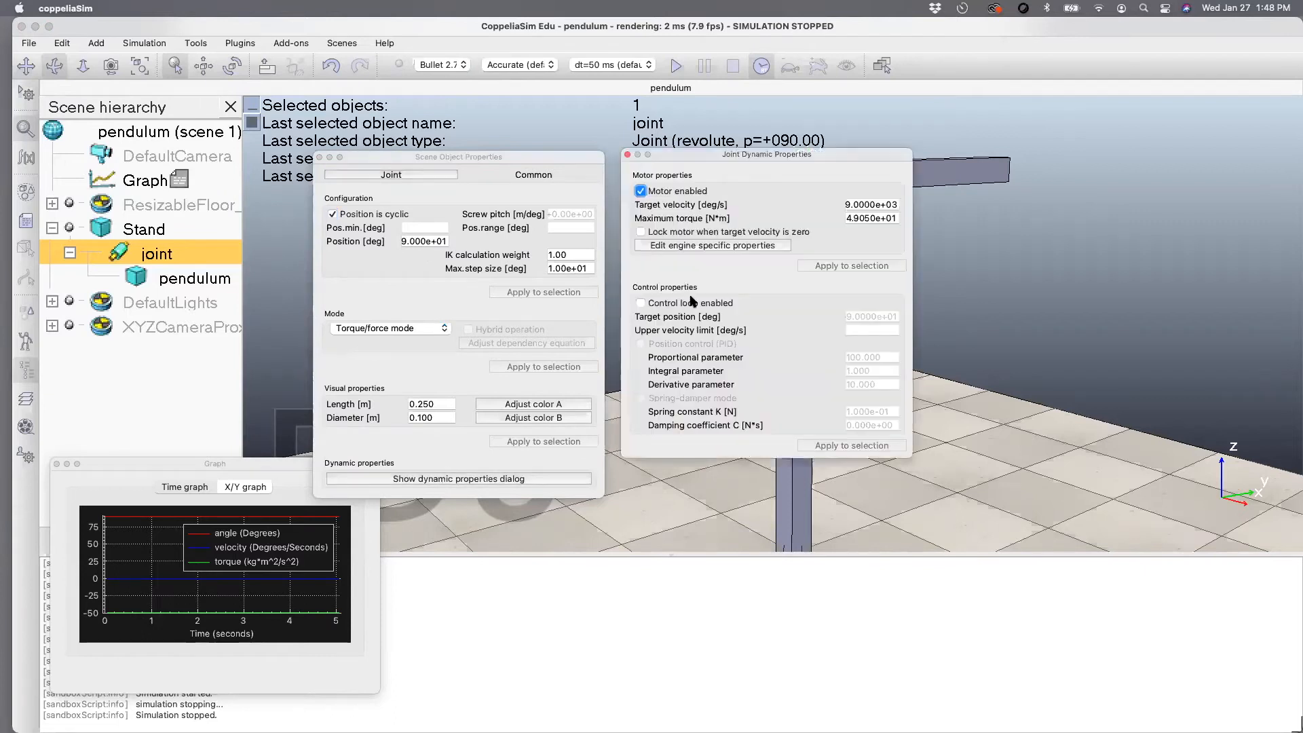
left_click(860, 216)
double_click(859, 216)
type("4.0000e+01")
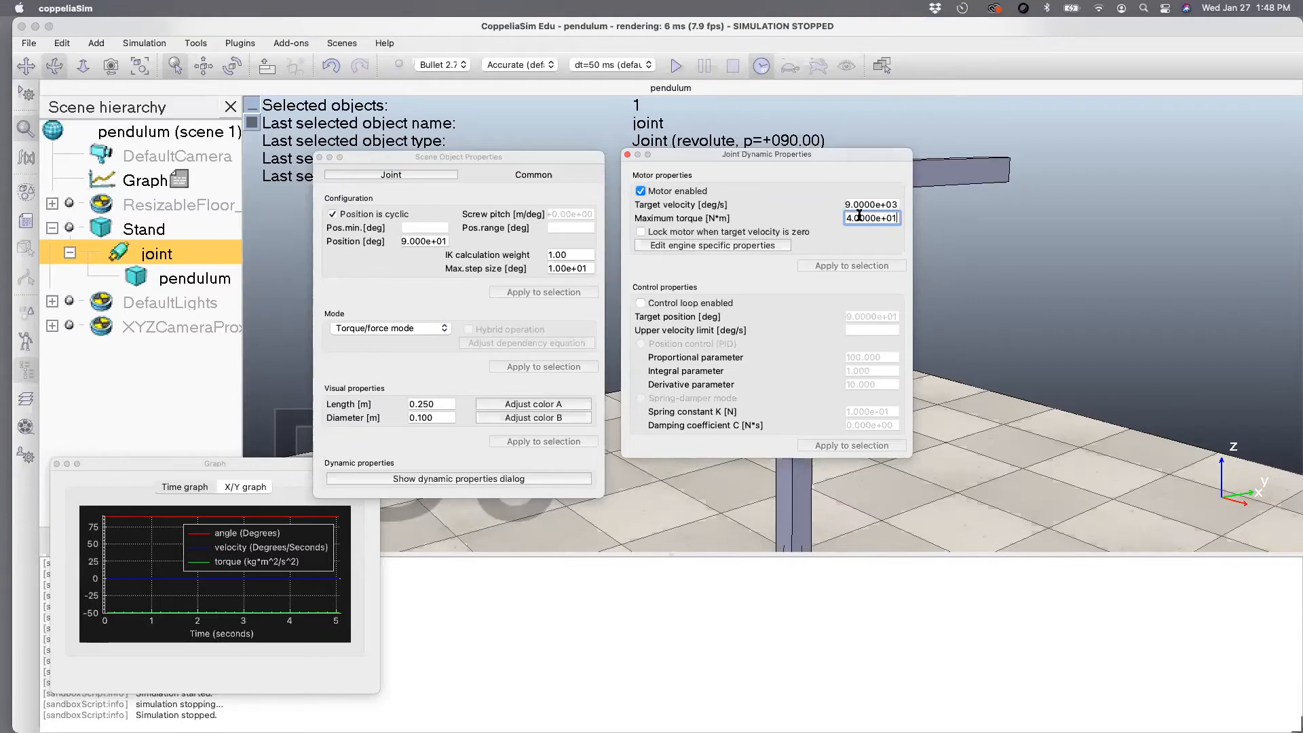
left_click(627, 154)
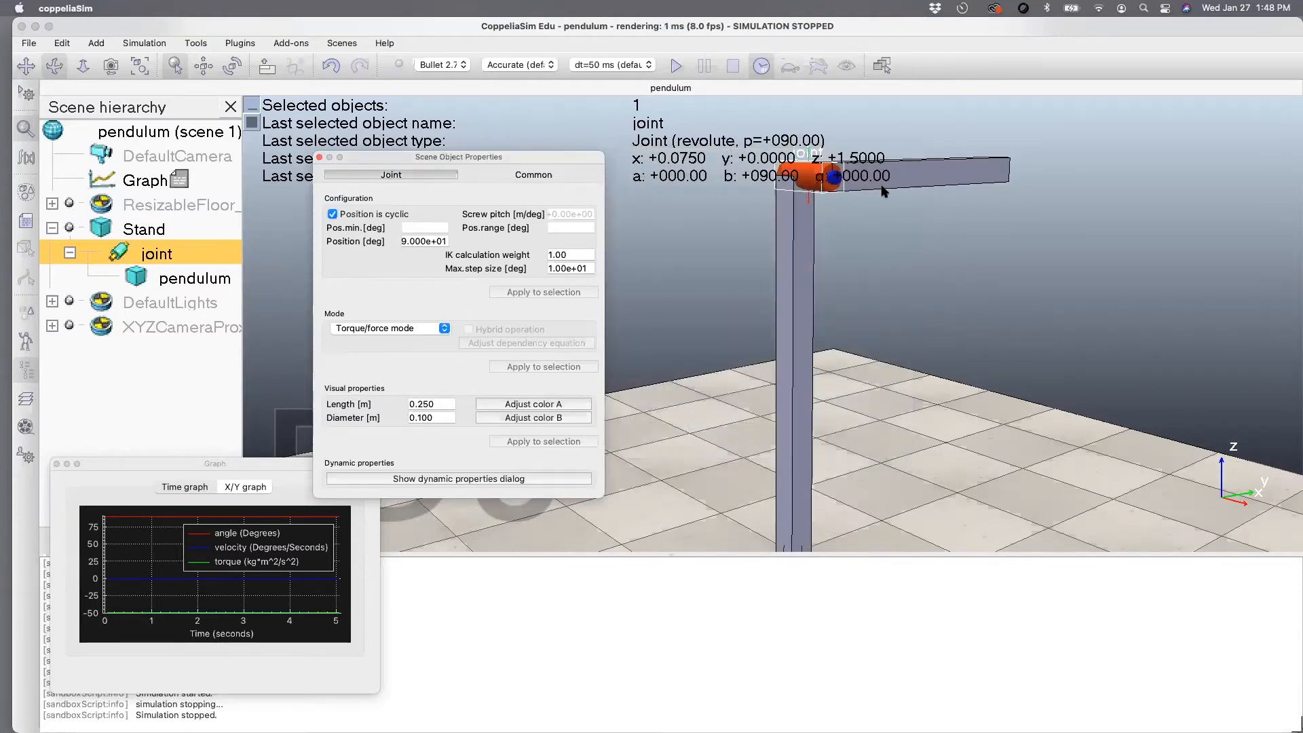
left_click(319, 158)
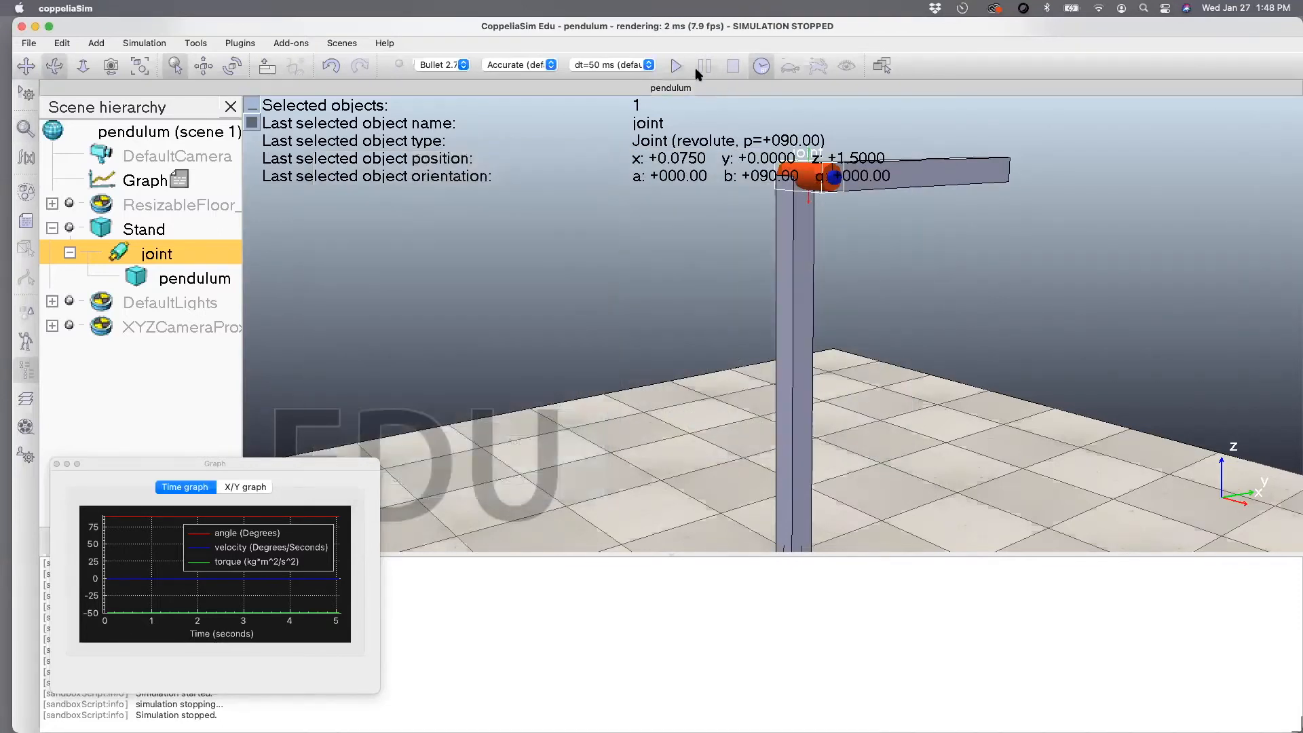
- Run the simulation with the 40 N*m torque limit for about 9 seconds and stop it
left_click(685, 66)
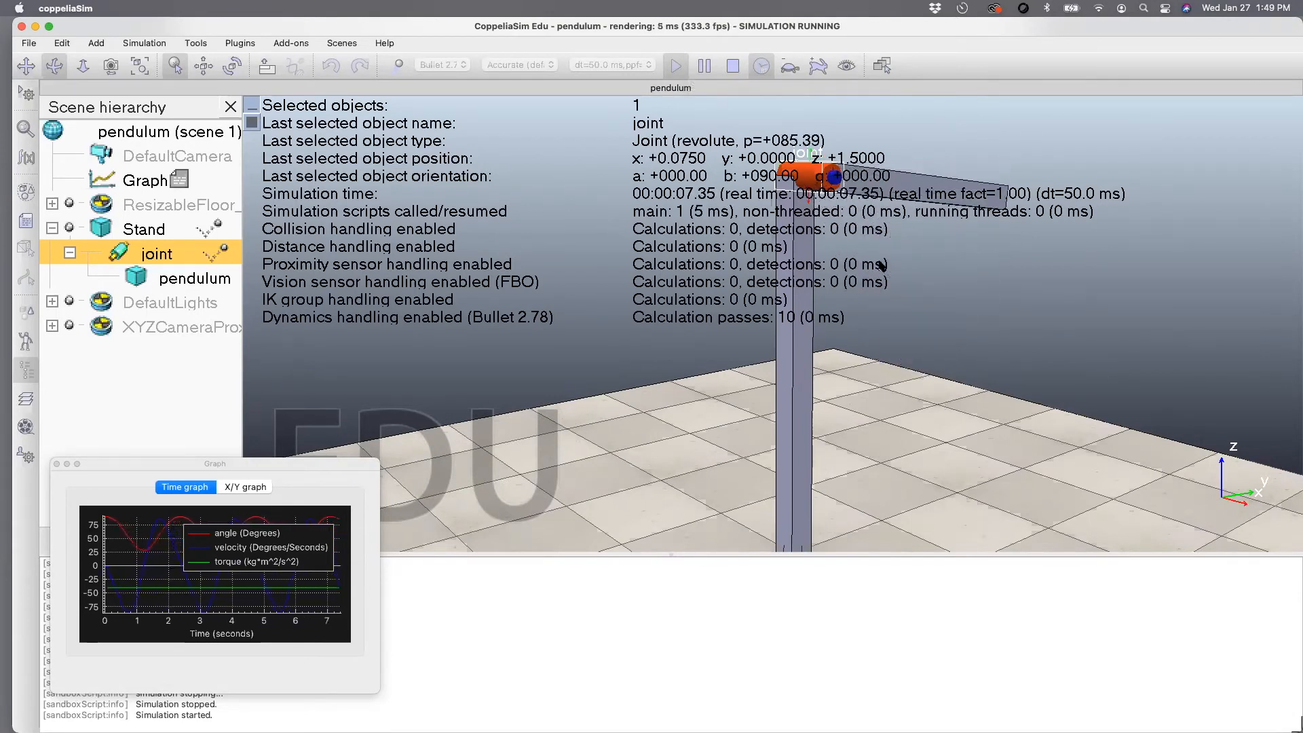
left_click(732, 66)
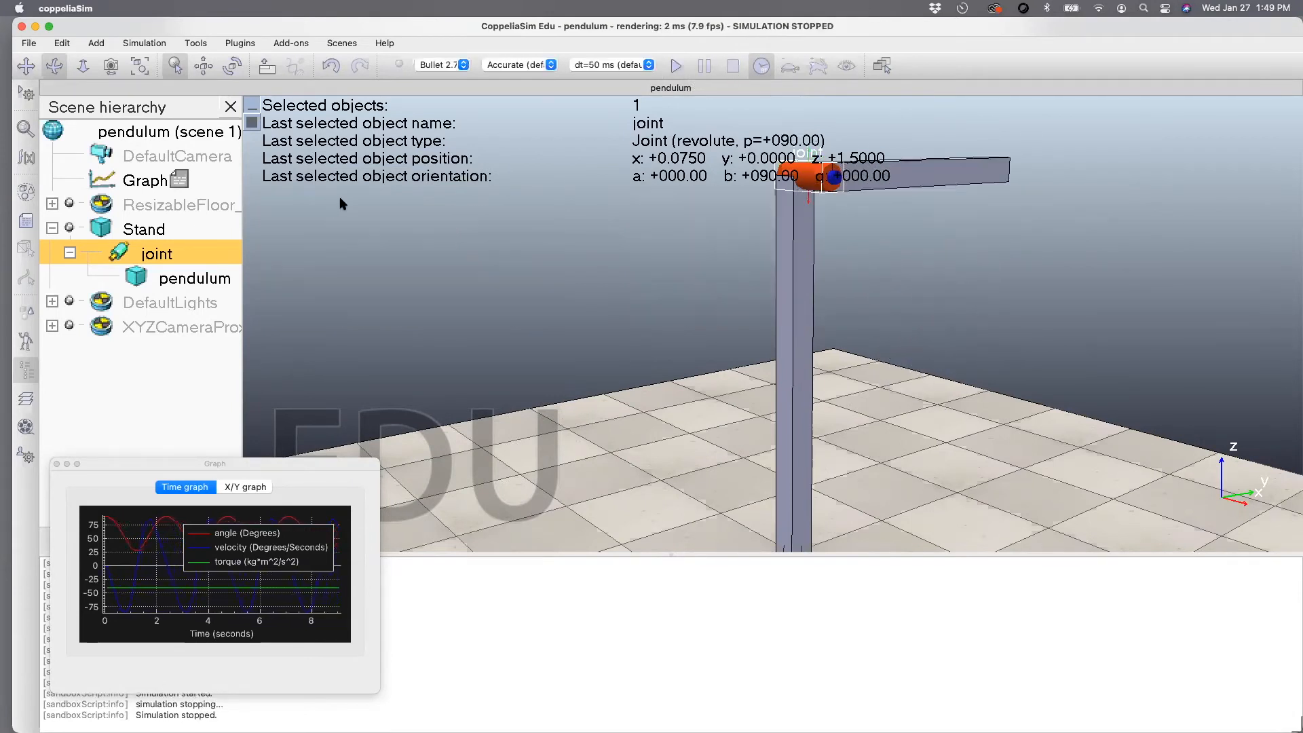
- Examine the joint motor's target velocity and maximum torque, and close the dynamic properties dialog
double_click(121, 253)
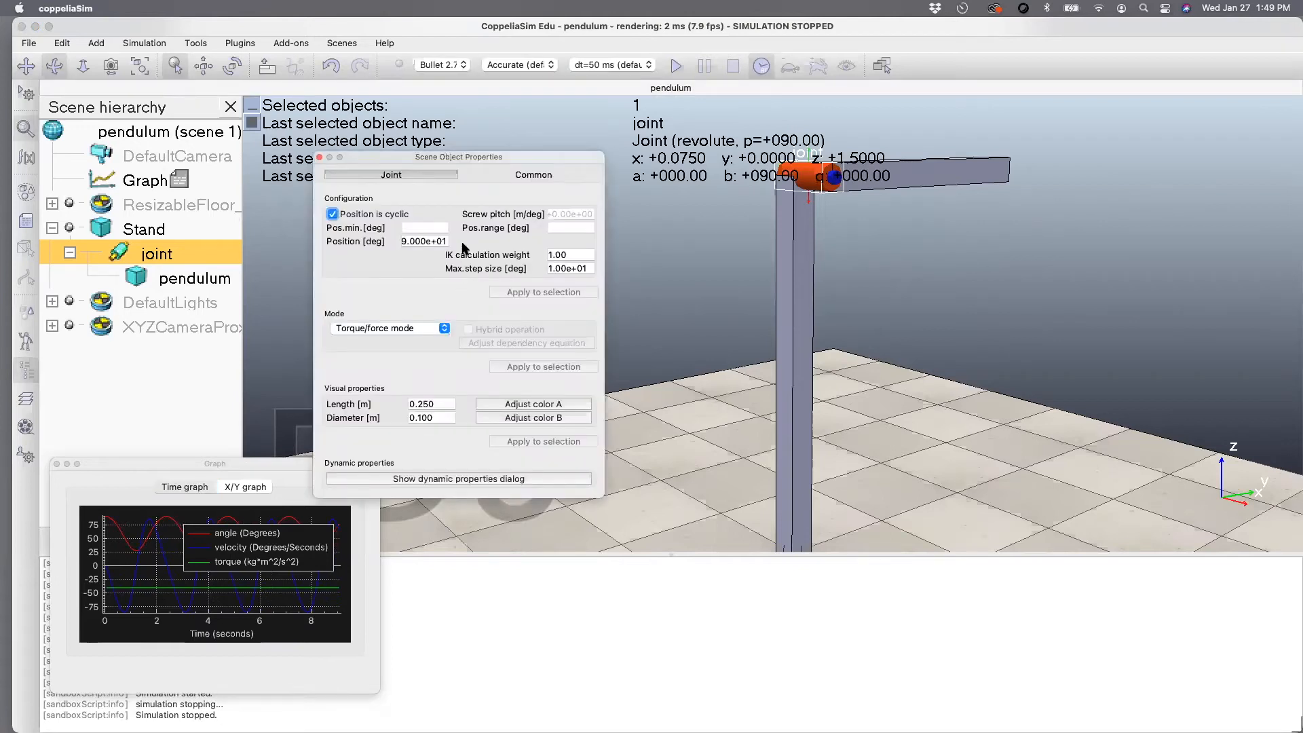
left_click(534, 175)
left_click(396, 174)
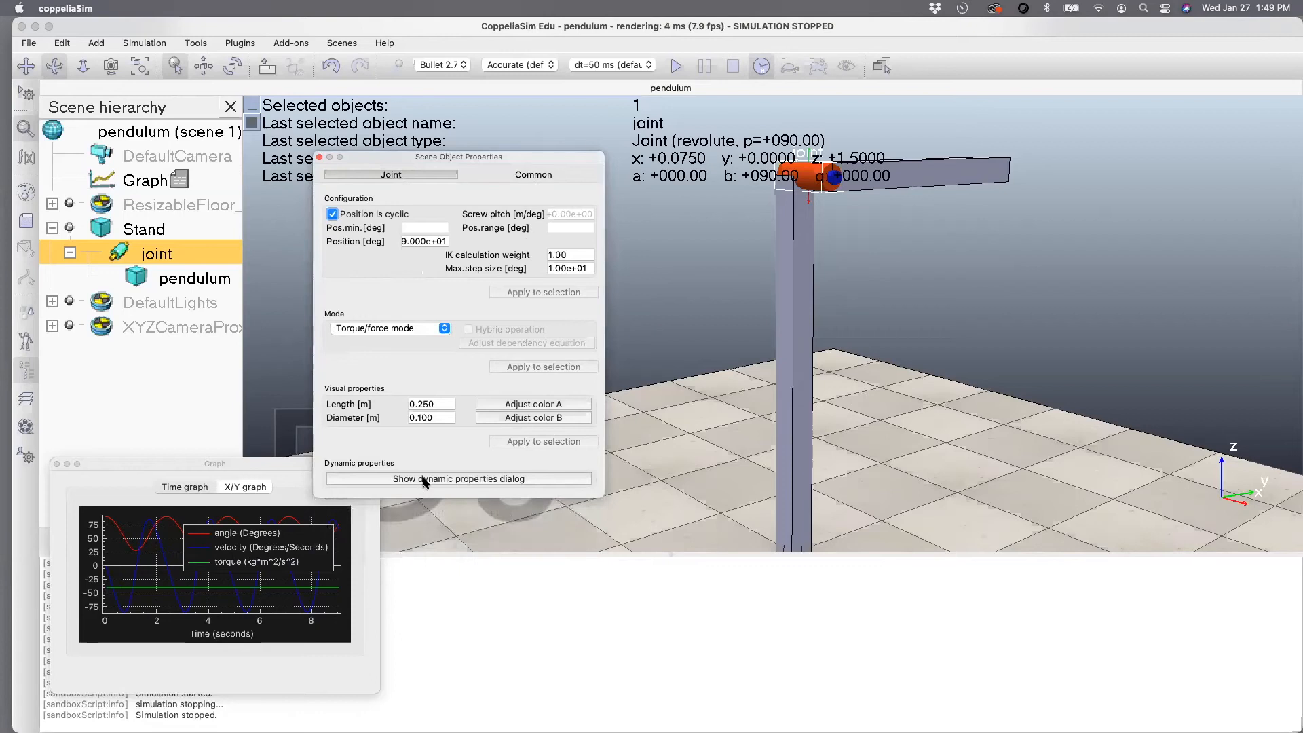
left_click(423, 480)
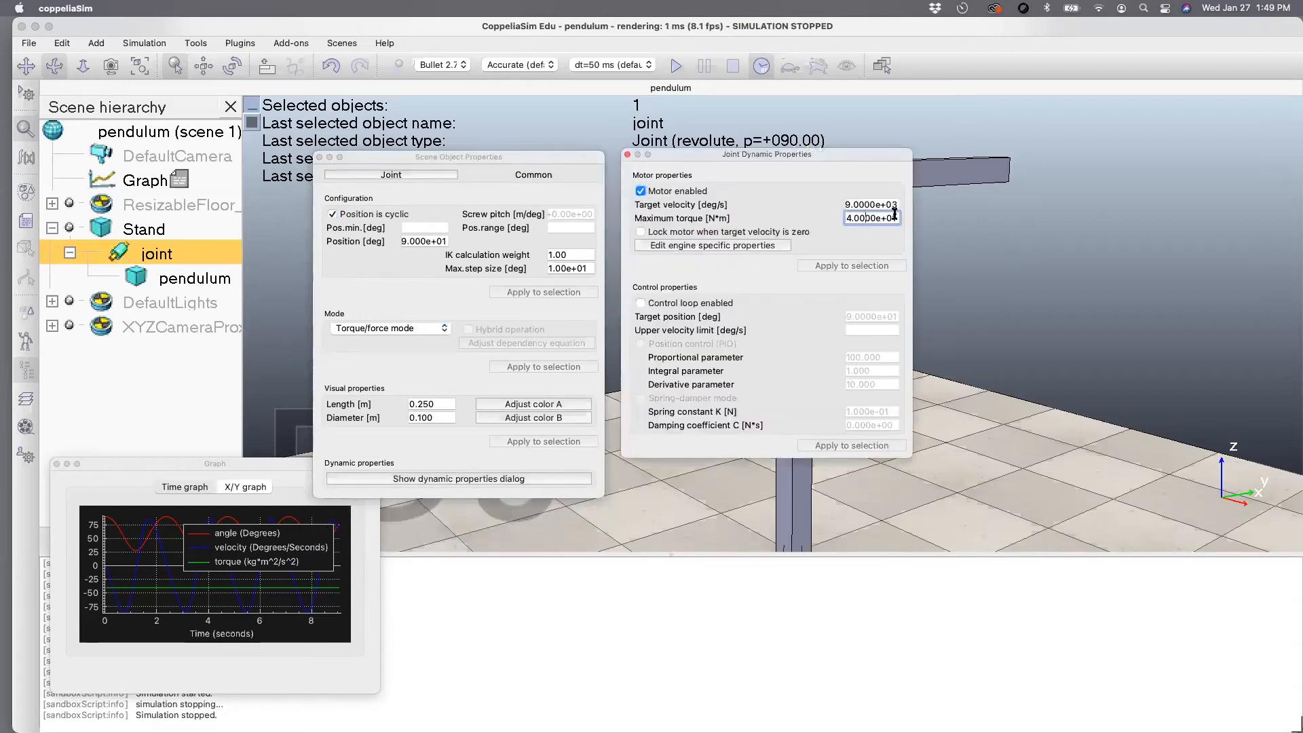
left_click_drag(895, 204, 824, 204)
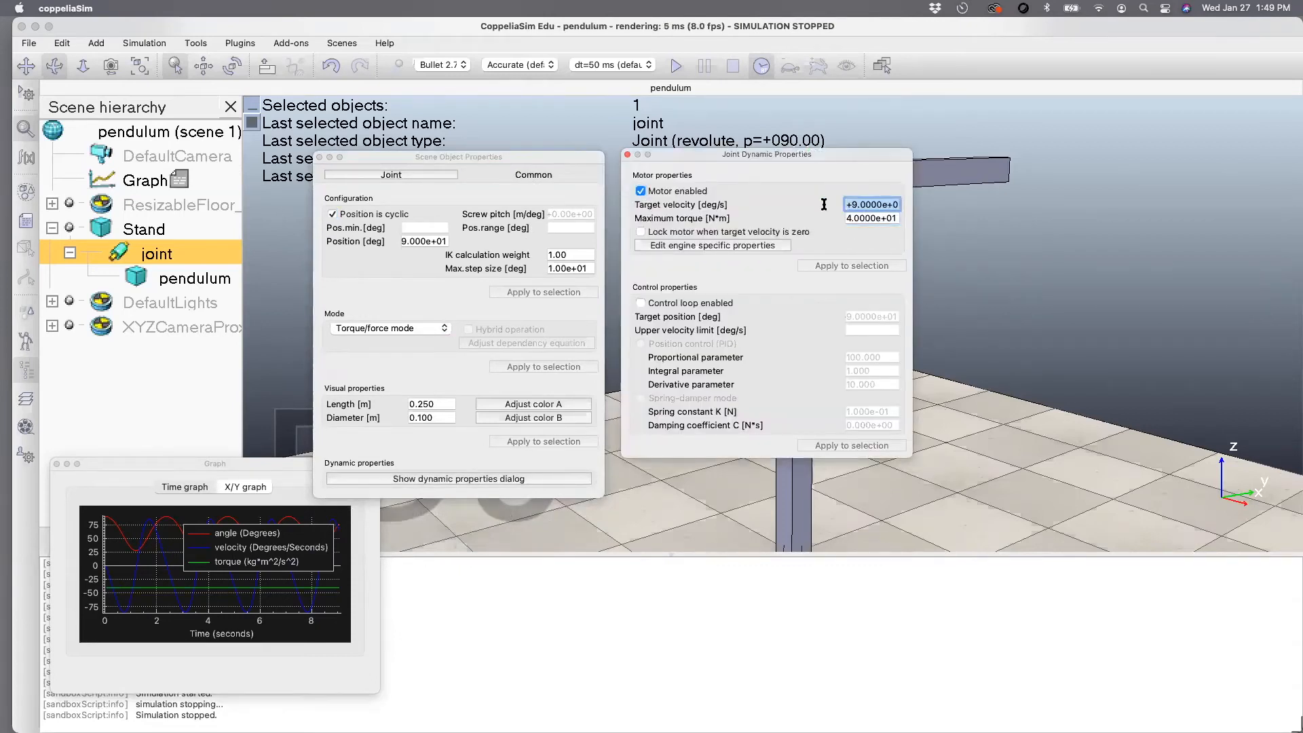
left_click(891, 218)
mouse_move(735, 158)
left_mouse_down()
mouse_move(839, 238)
mouse_move(733, 163)
left_mouse_up()
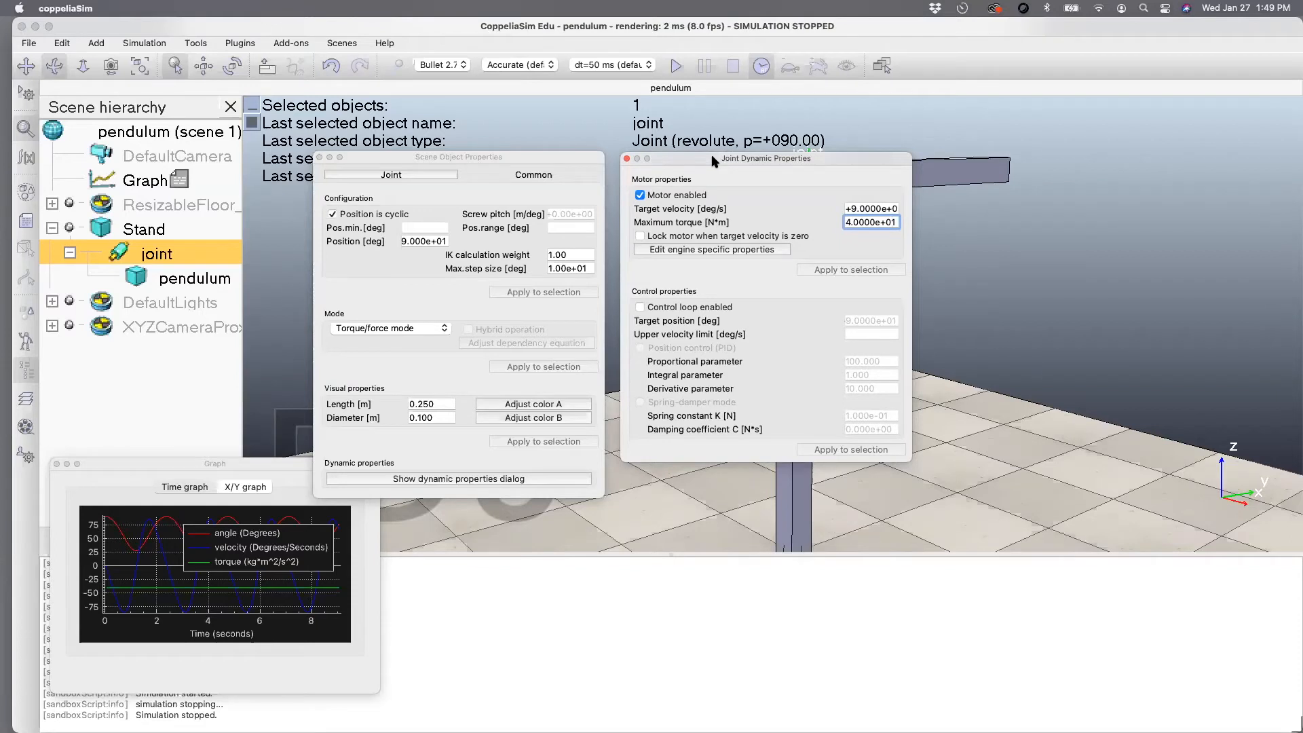
left_click(627, 160)
- Set the joint's position to -90 degrees and move the properties dialog clear of the pendulum
left_click(425, 241)
key("super+a")
type("-90")
key("Return")
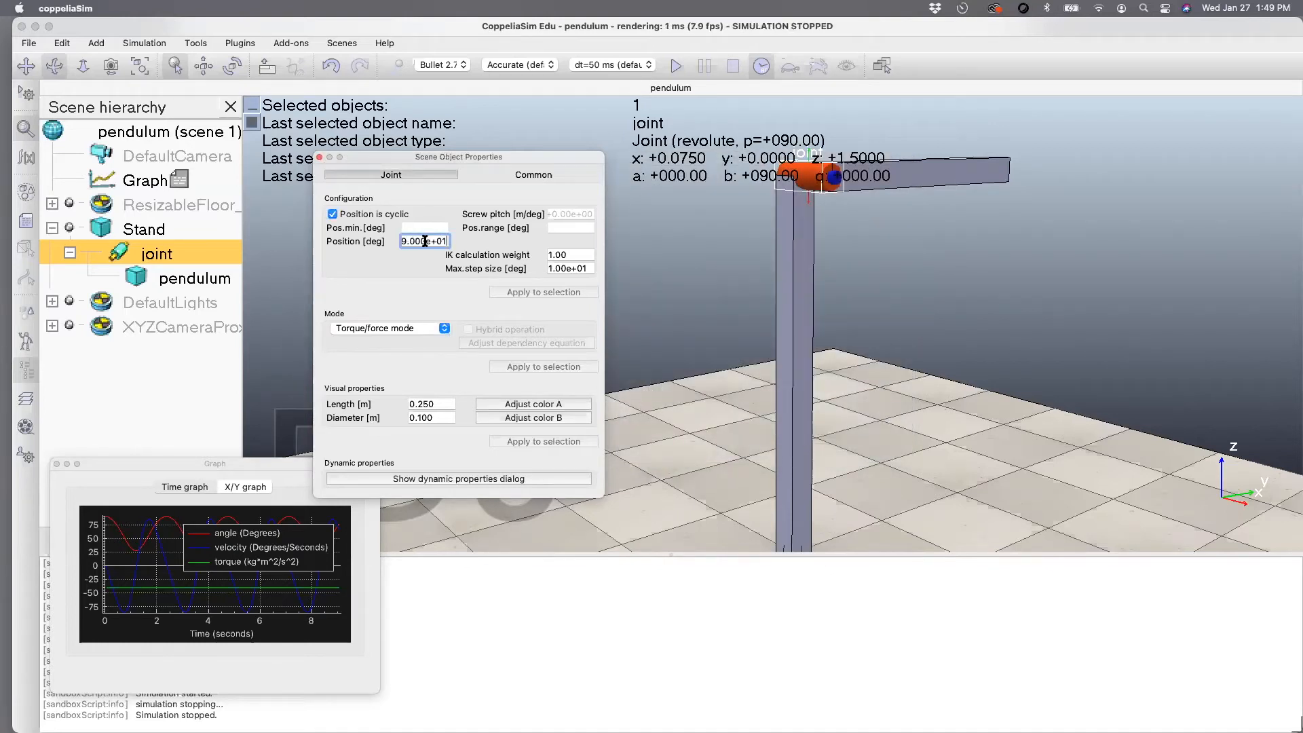
left_click_drag(406, 161, 264, 229)
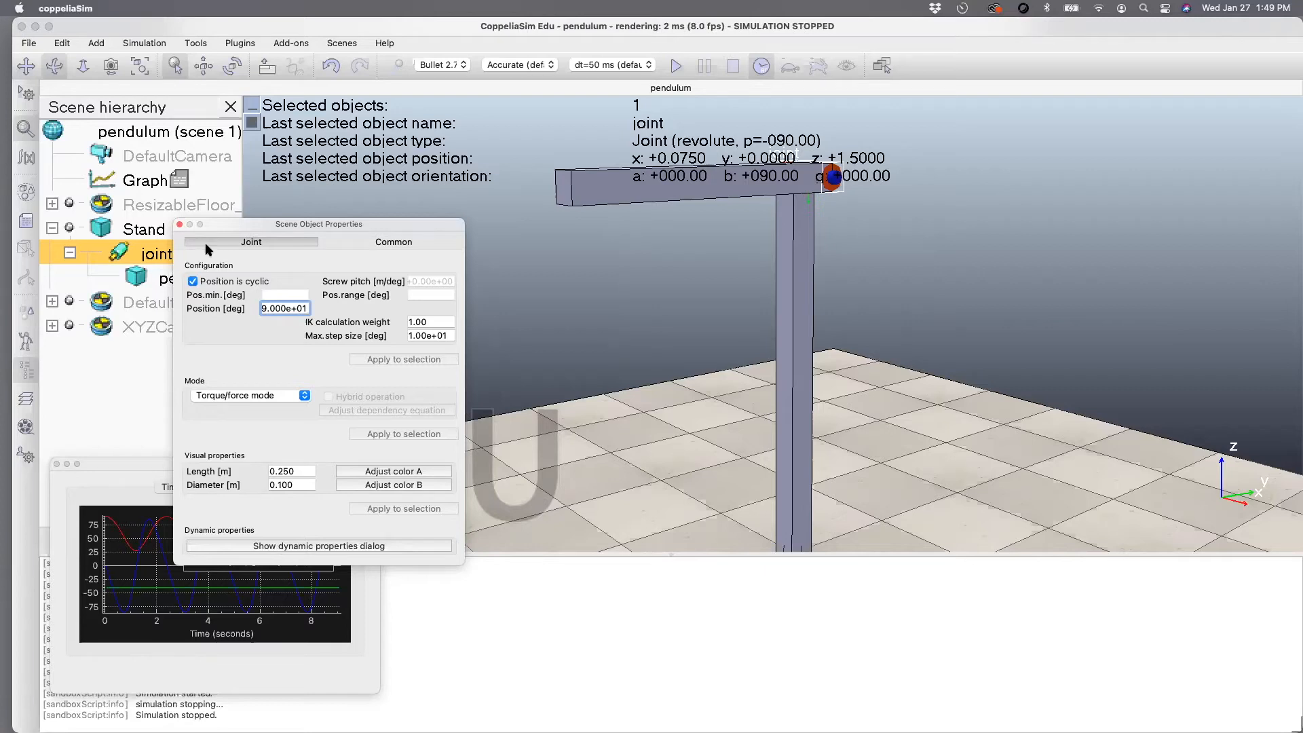
- Try entering negative maximum torques of -49.05 and -2 N*m in the joint's dynamic properties
left_click(278, 547)
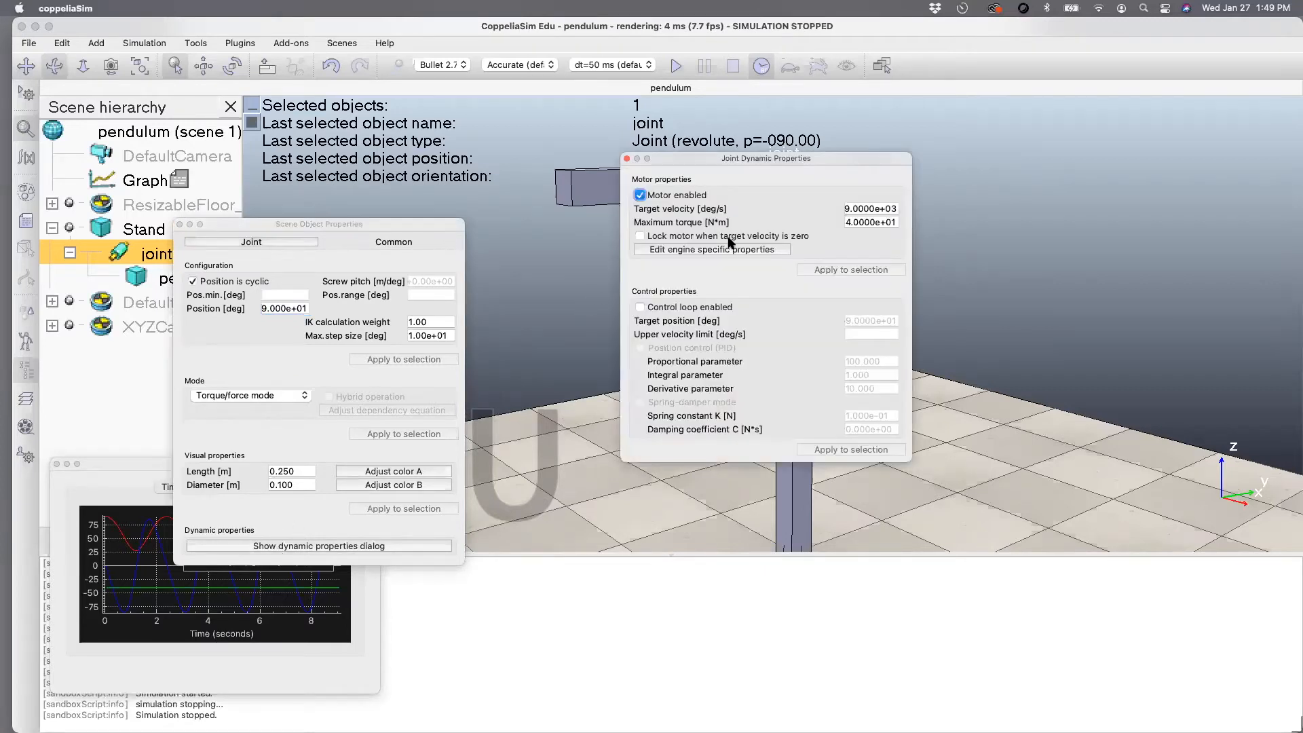
left_click(858, 210)
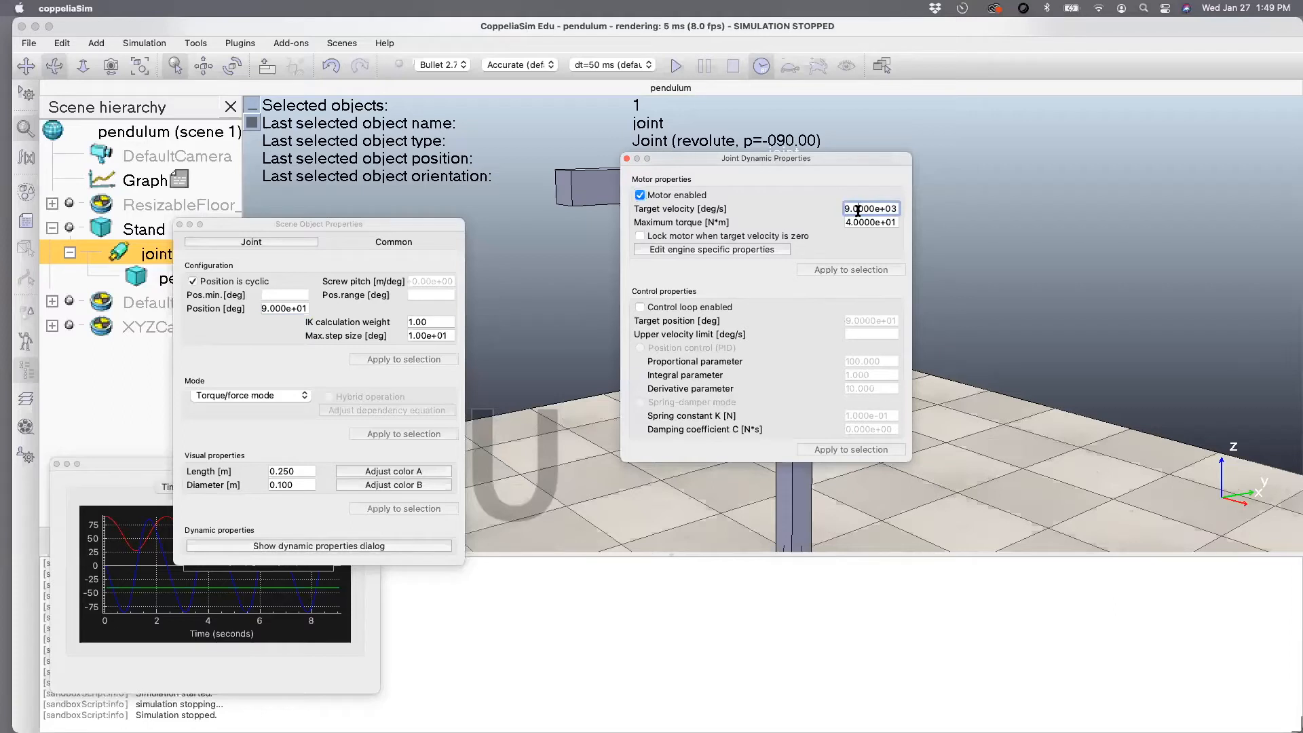
key("Tab")
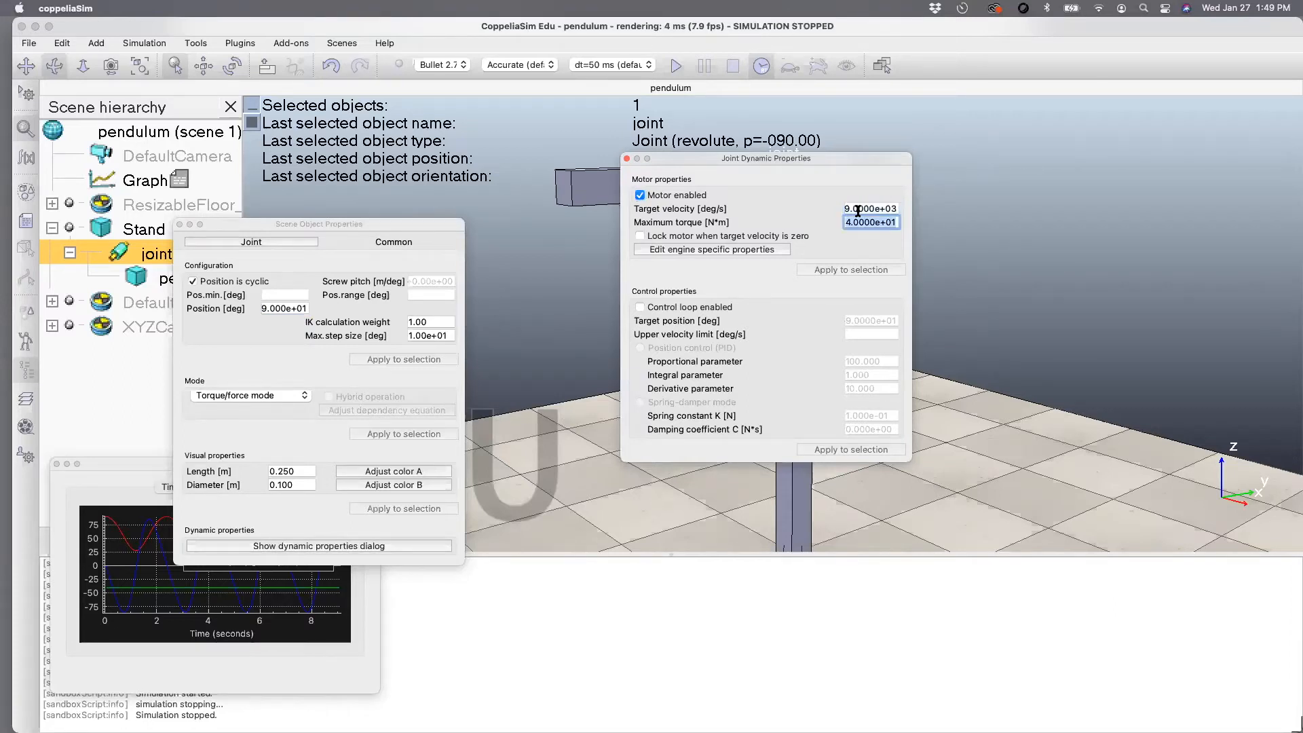
type("-49.05")
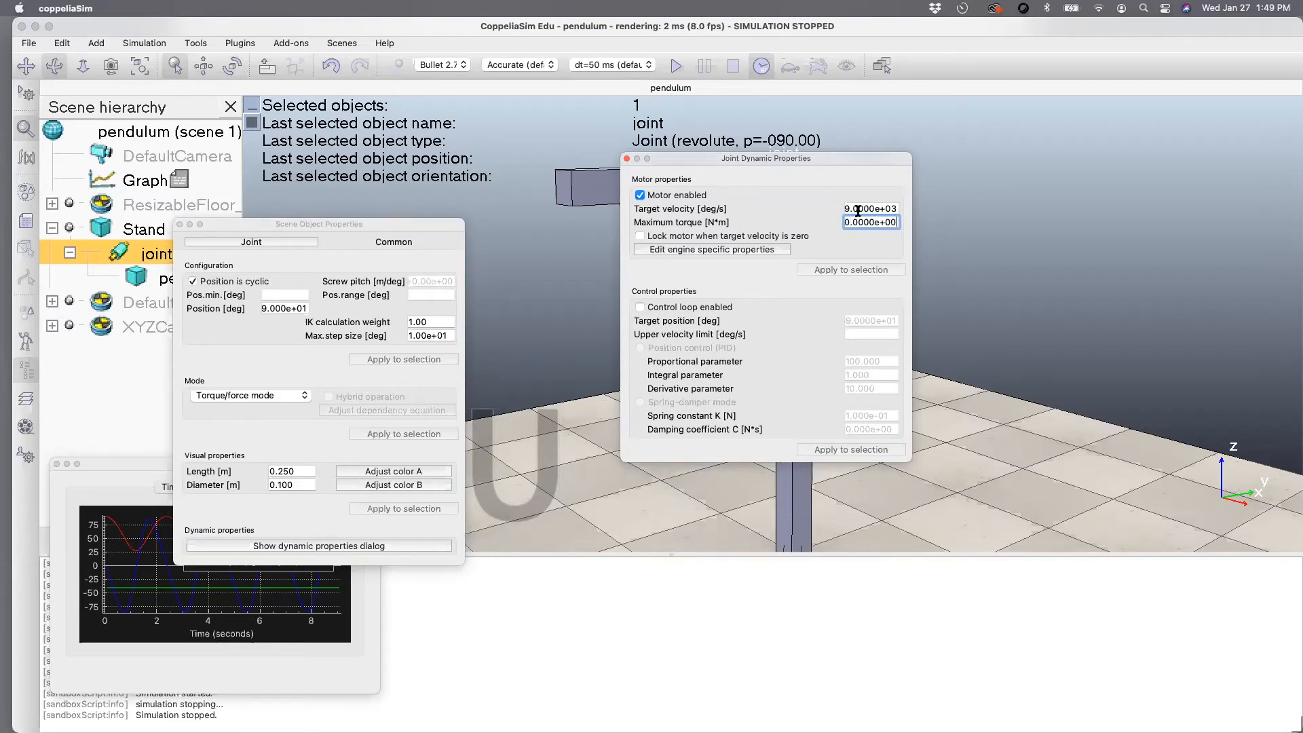
key("Return")
type("-49")
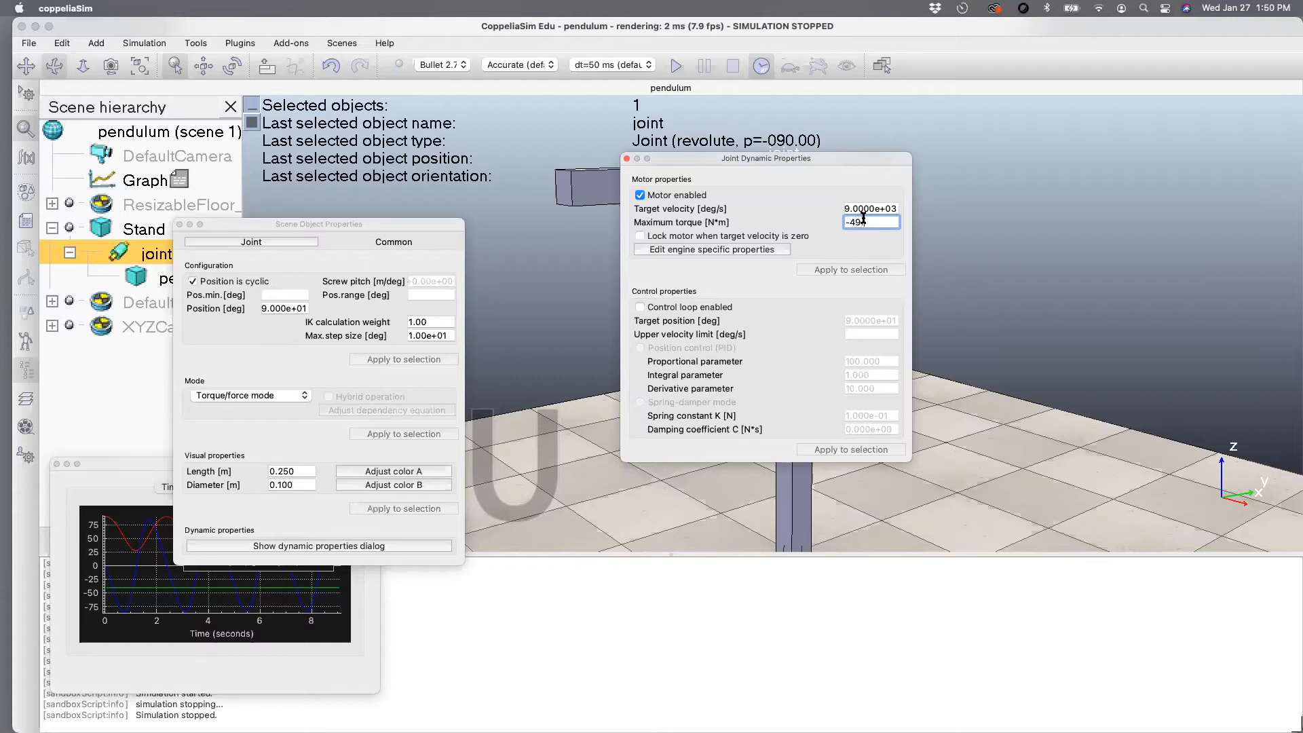
type(".05")
key("Return")
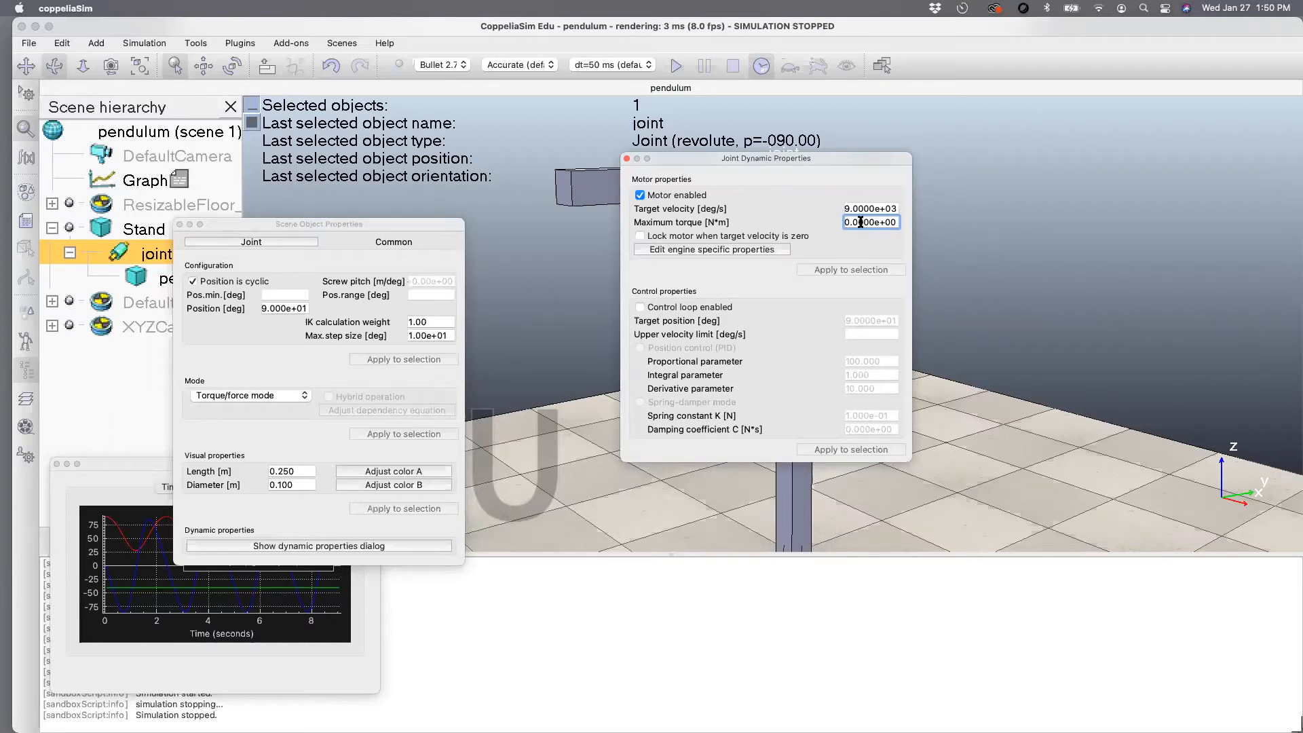
type("-1")
key("super+a")
type("-")
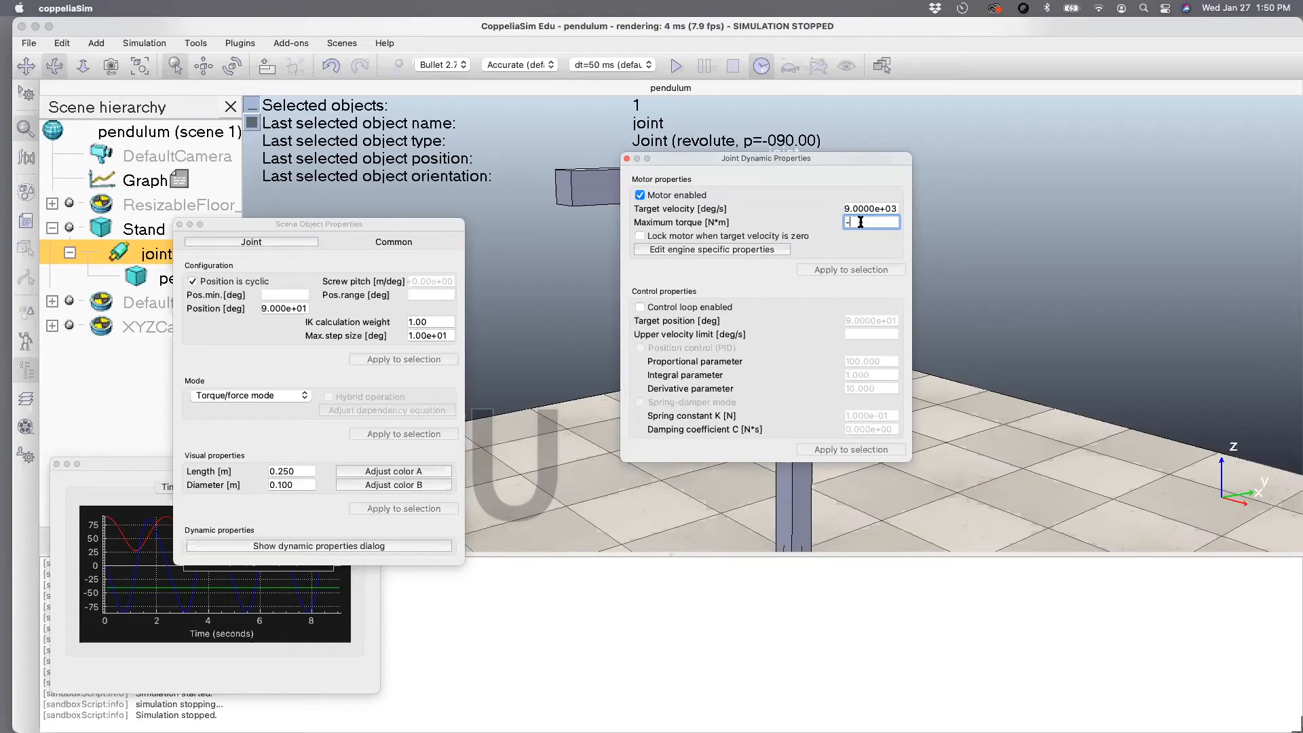
type("2")
key("Return")
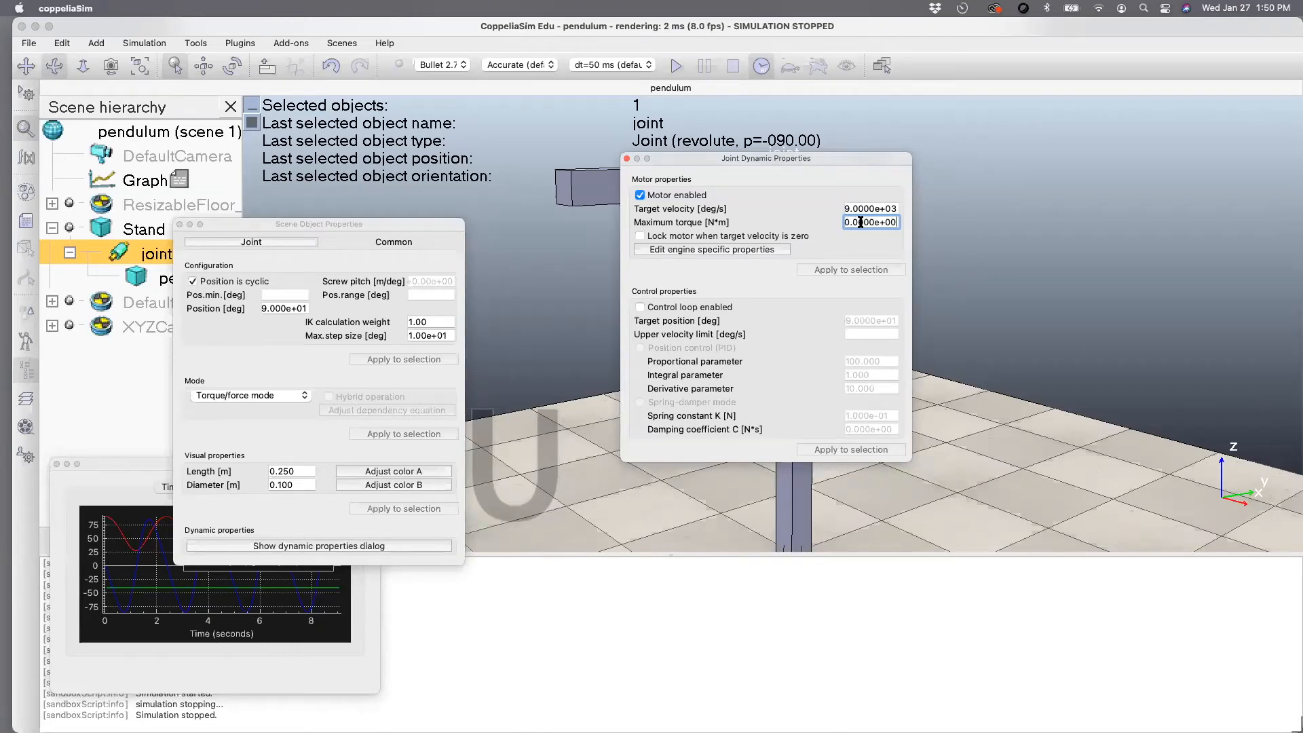
- Set the joint motor's maximum torque to 49.05 N*m and its target velocity to -9000 deg/s
key("super+a")
type("48")
key("Return")
left_click(862, 210)
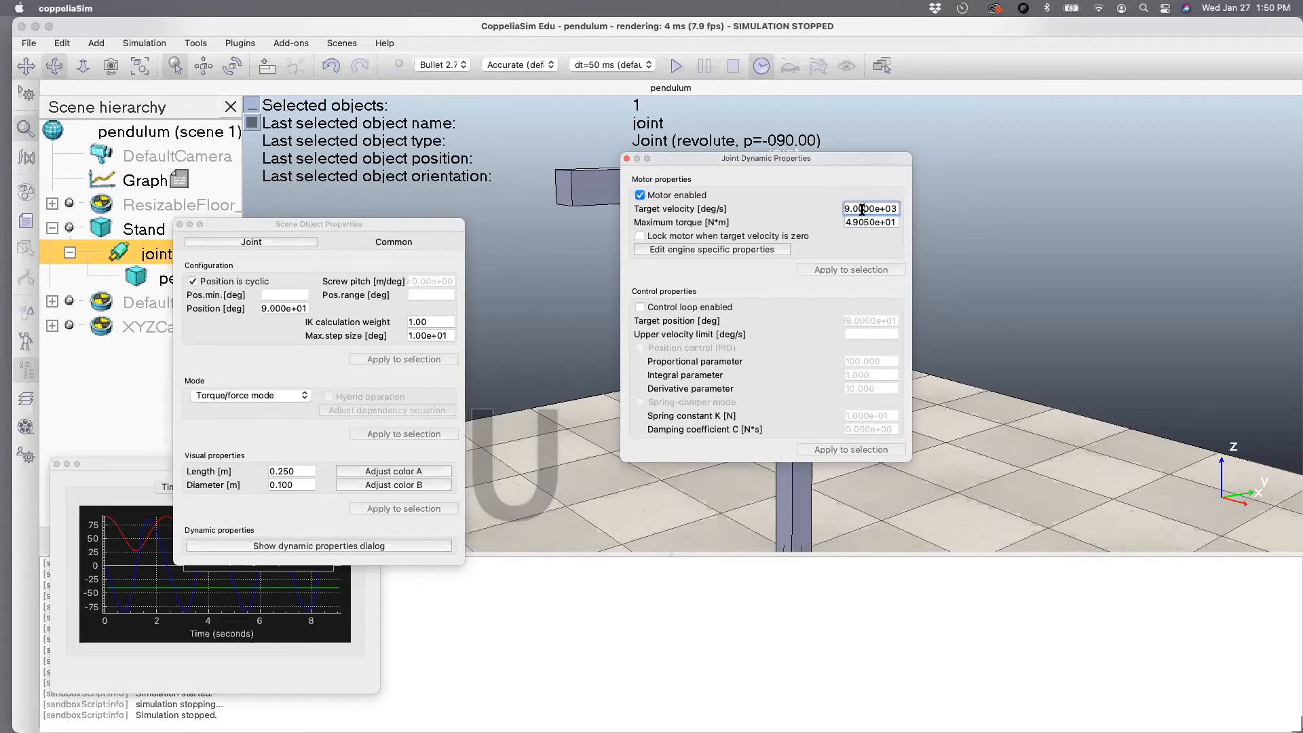
type("-")
key("BackSpace")
type("-")
key("BackSpace")
type("-")
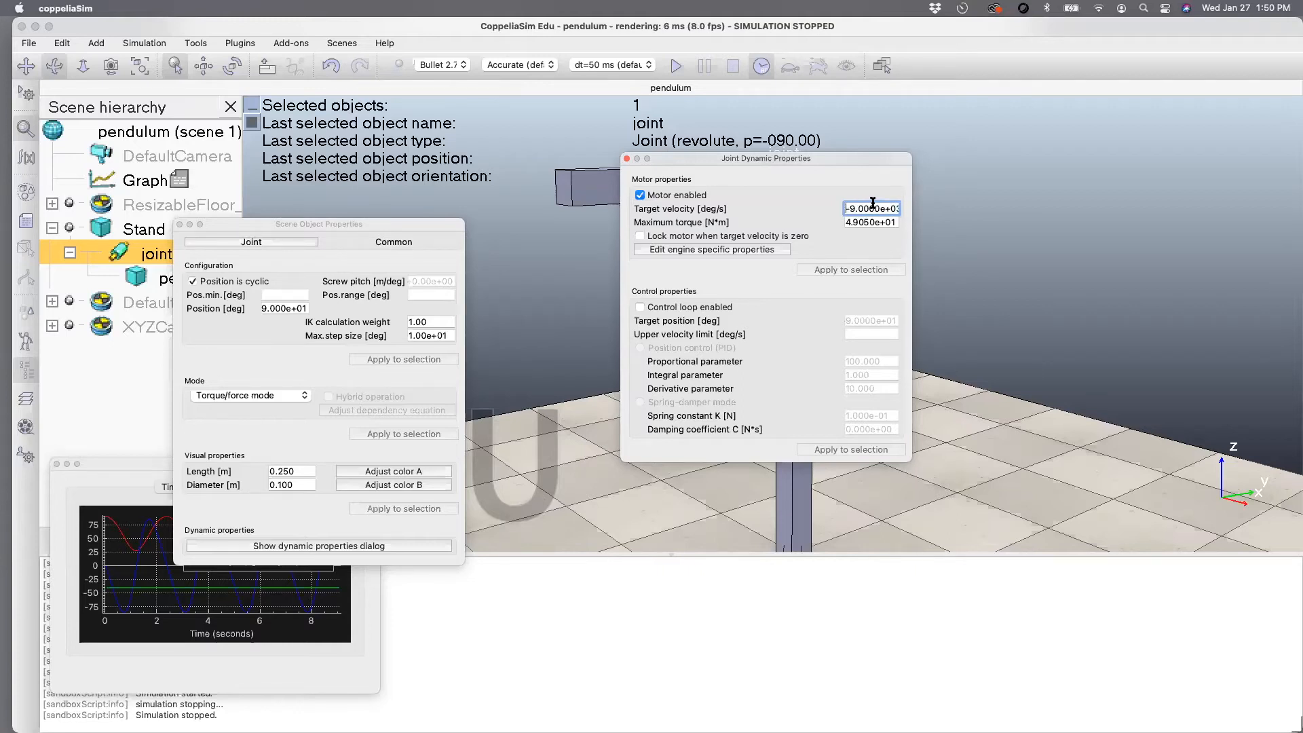
- Close the joint's property dialogs, run the reversed-direction simulation for about 15 seconds, and stop it
left_click(627, 159)
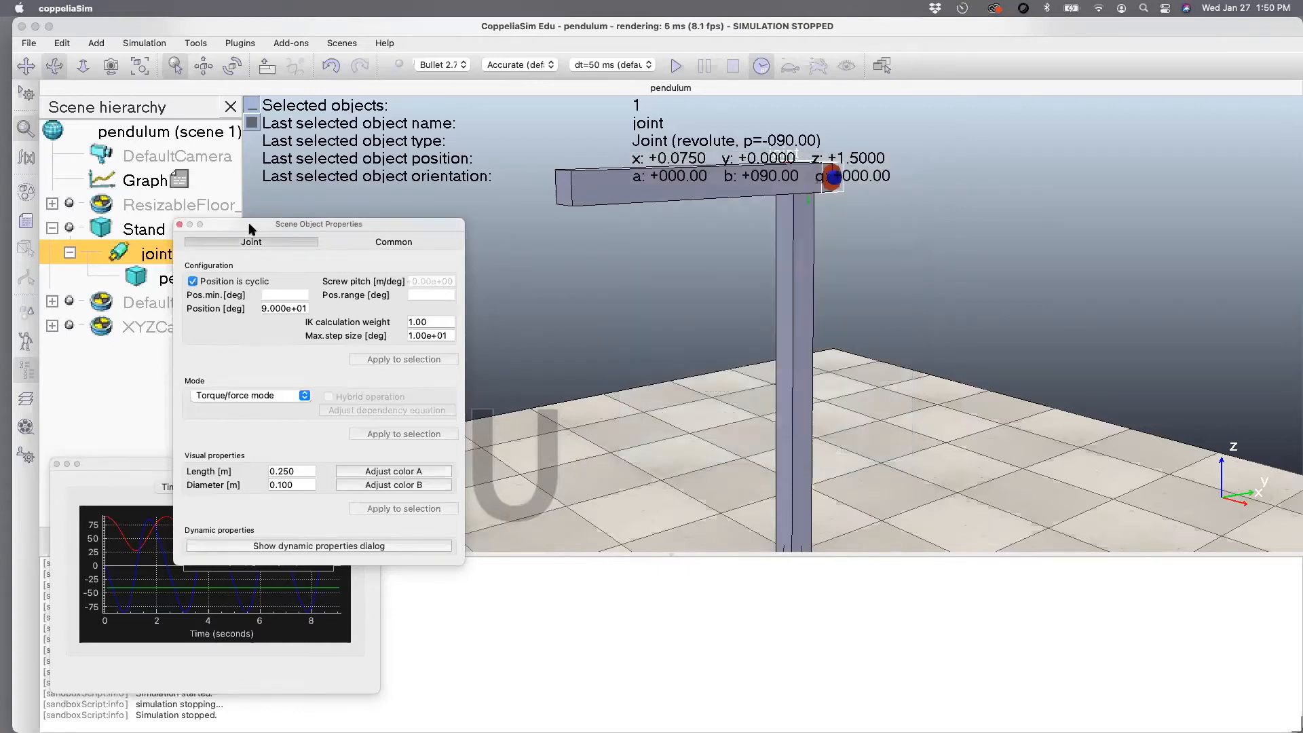
left_click(679, 47)
left_click(676, 65)
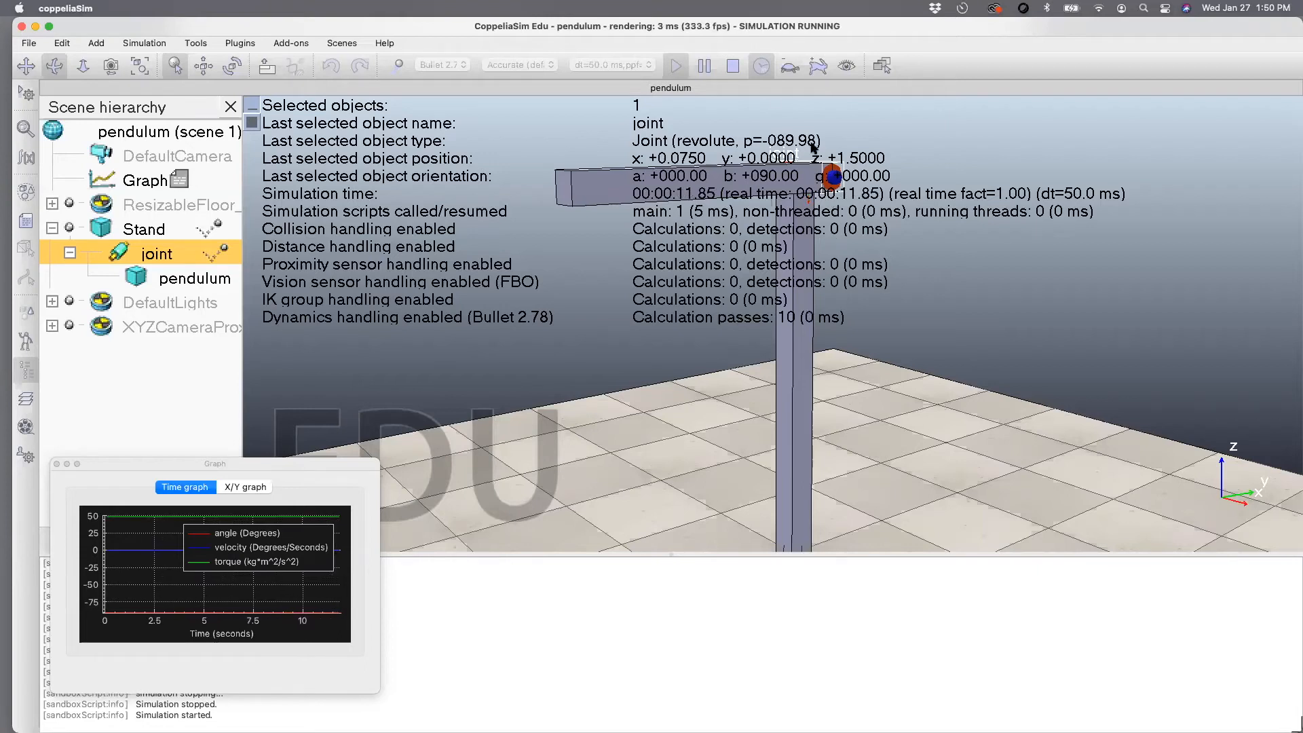
left_click(729, 65)
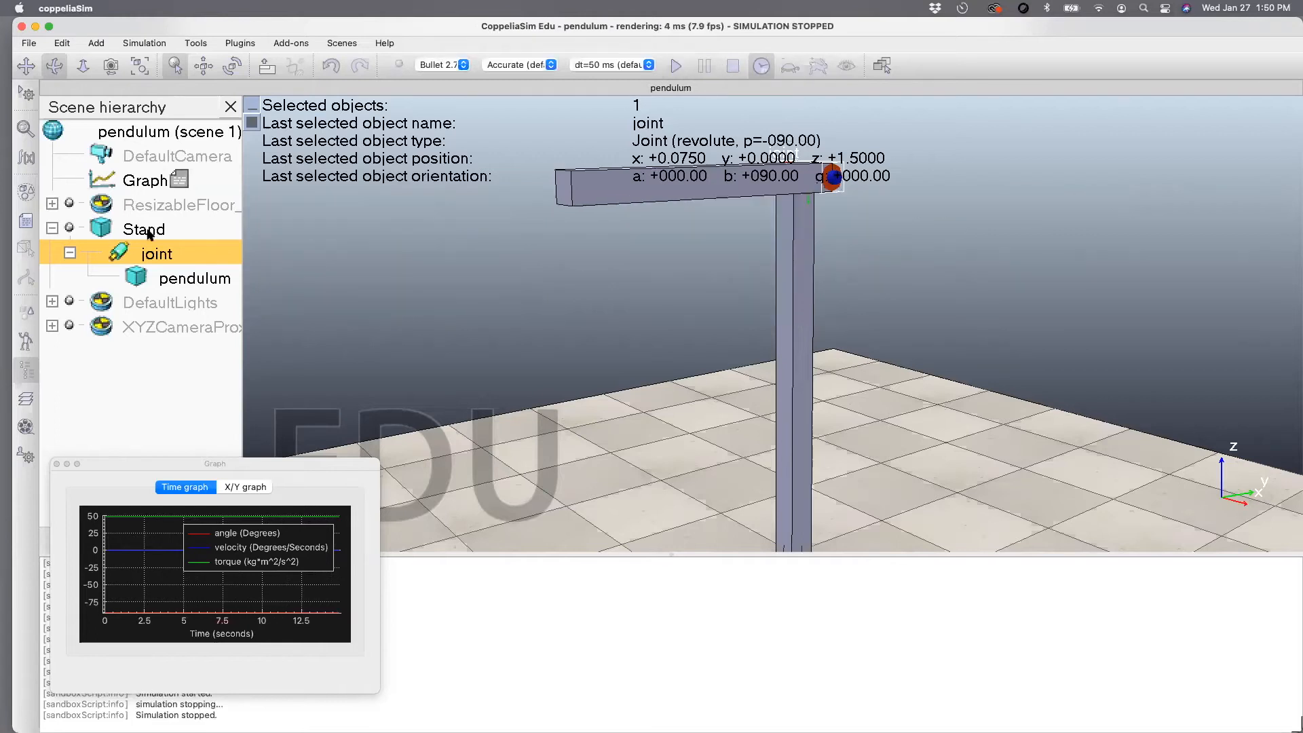
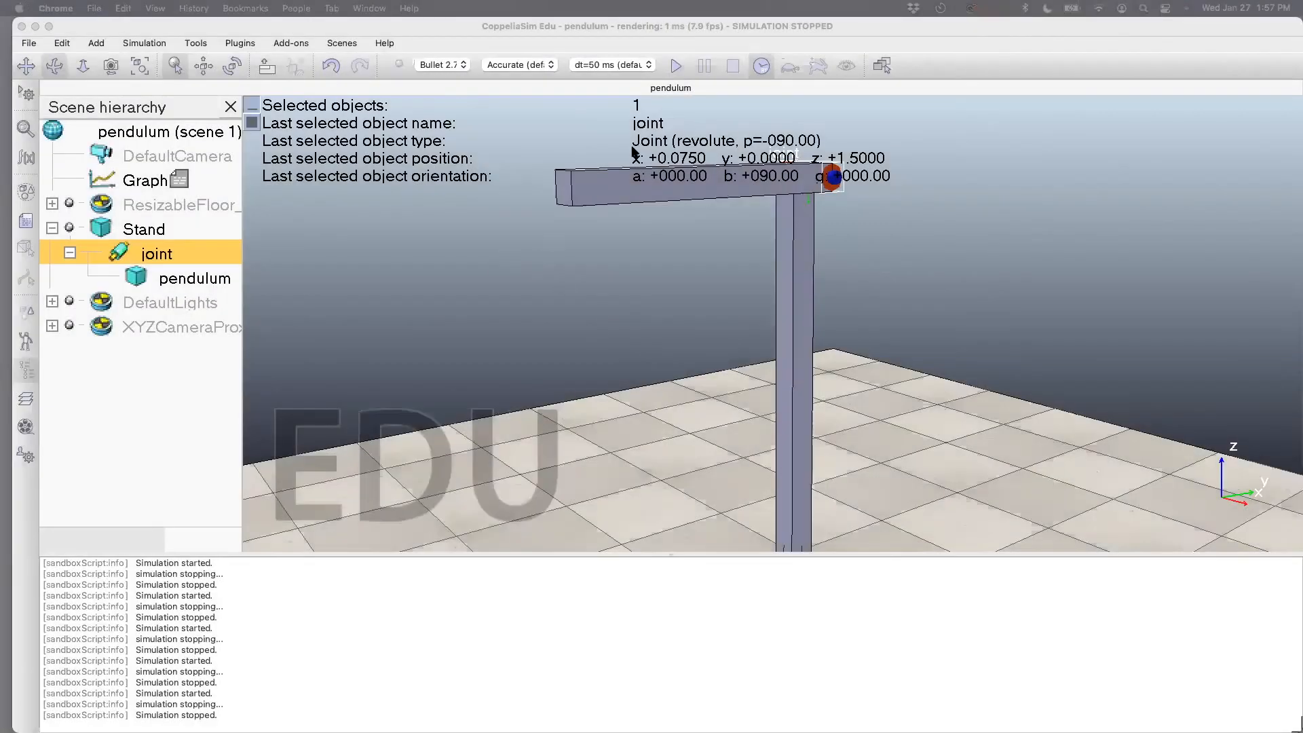
- Review the joint's motor and control-loop settings in its dynamic properties, leaving the motor enabled, and close the dialogs
double_click(125, 253)
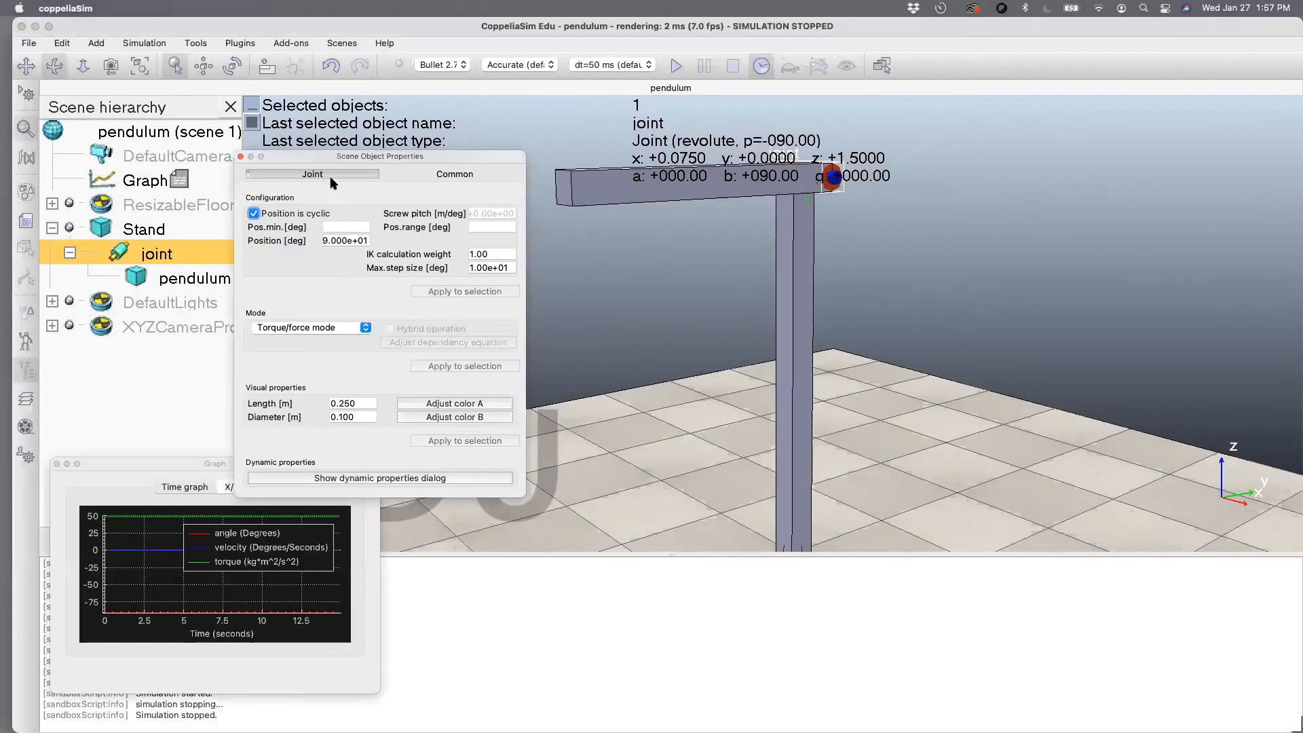
left_click_drag(333, 157, 442, 150)
left_click(459, 473)
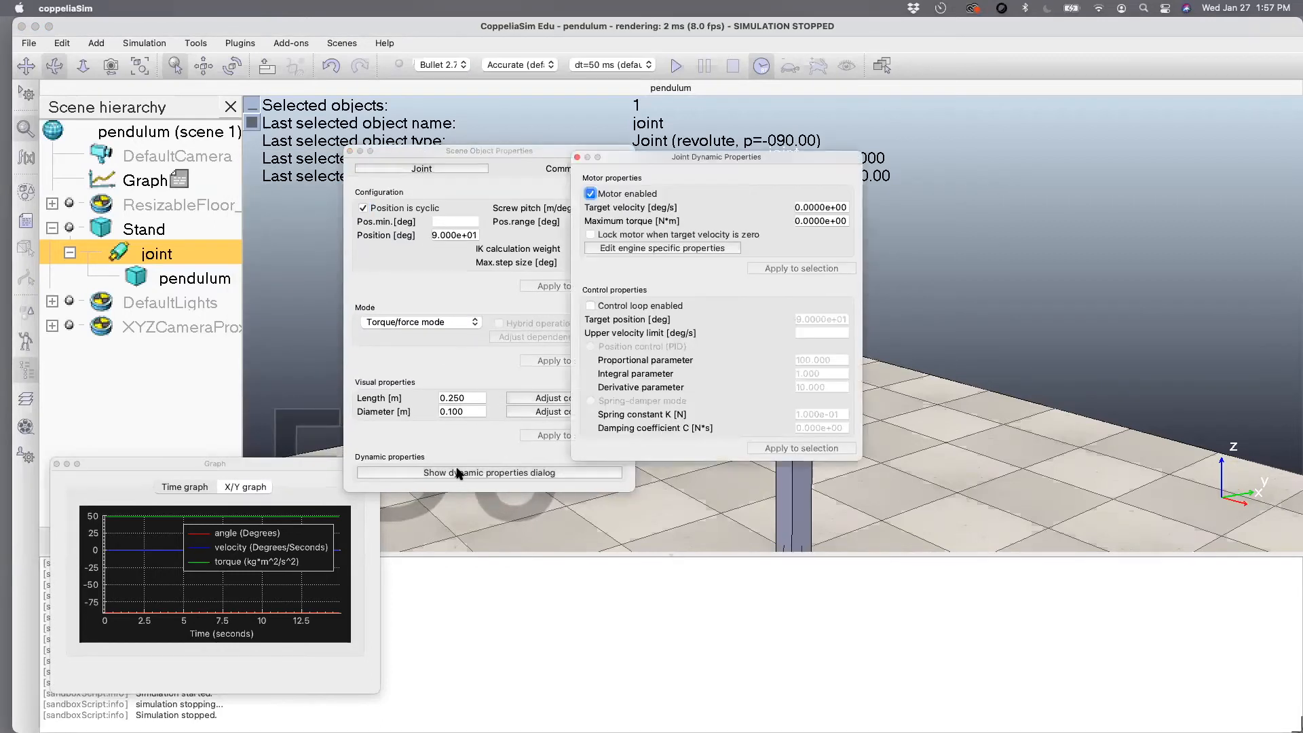
left_click(592, 194)
left_click(592, 193)
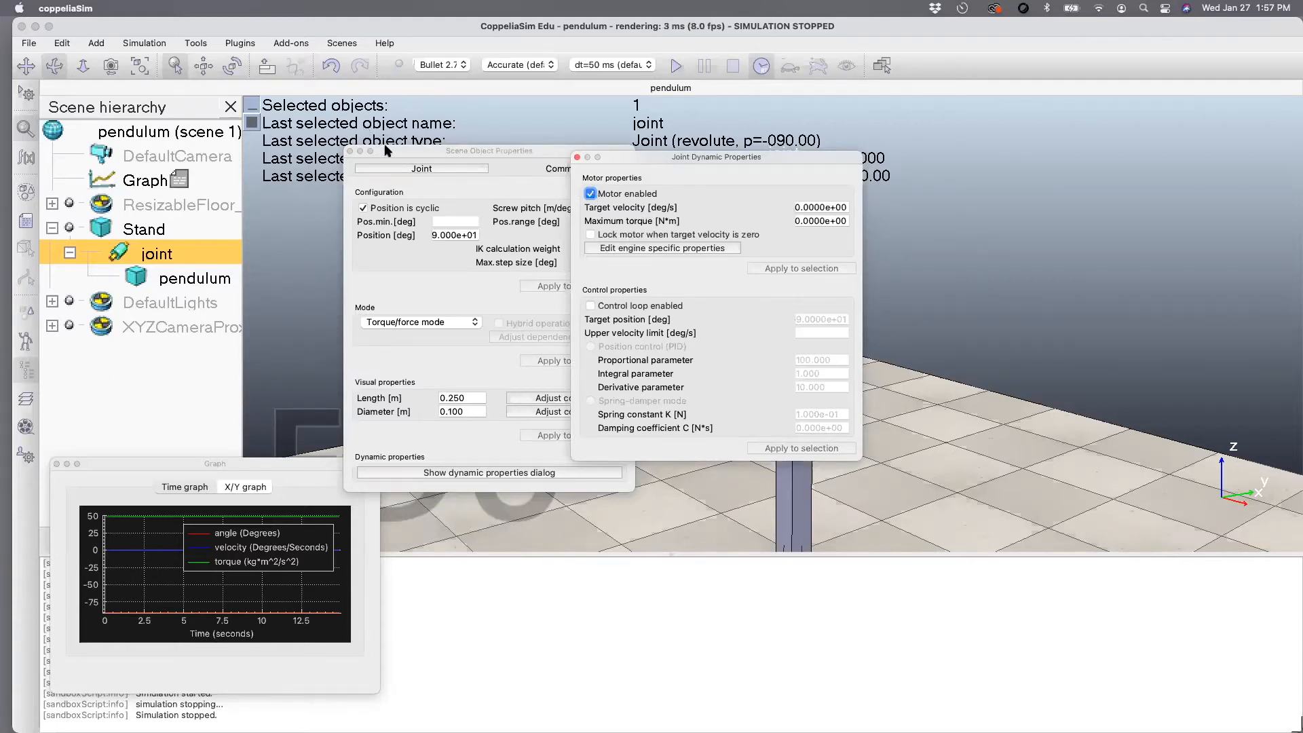
left_click_drag(383, 151, 377, 150)
key("Escape")
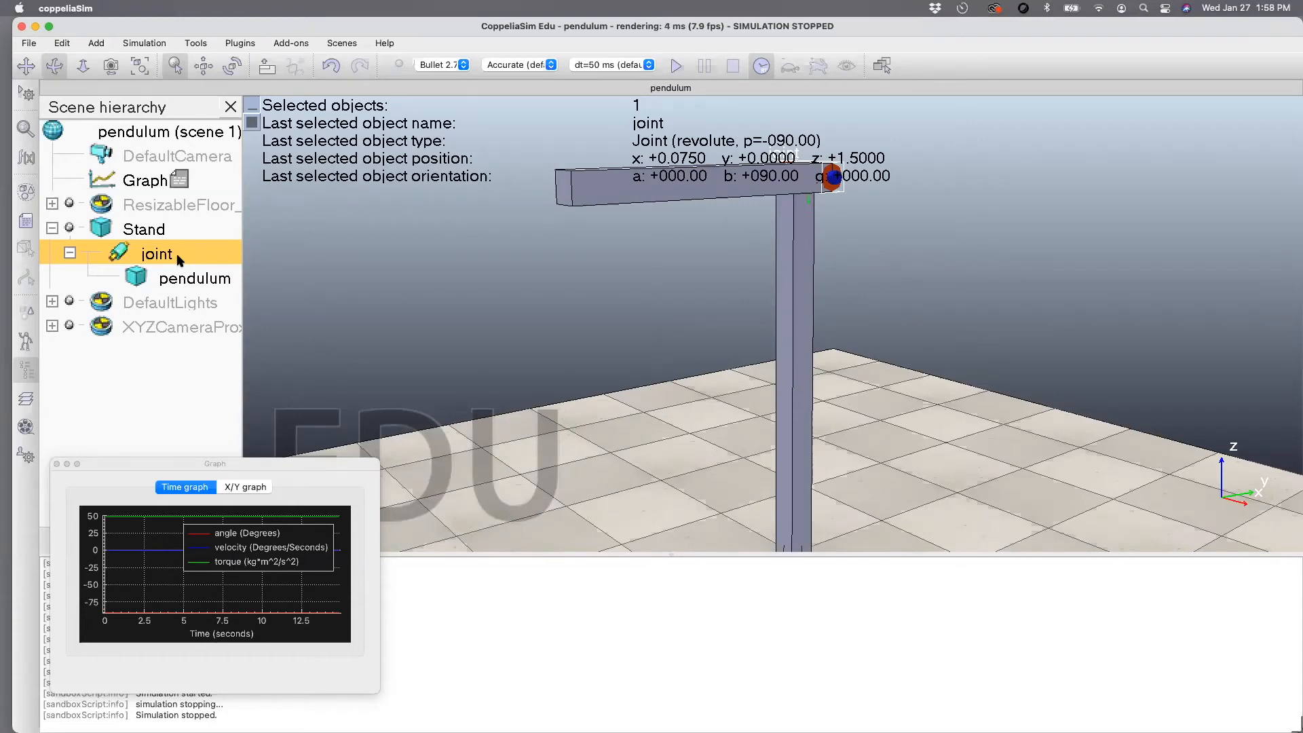
- Insert a new non-threaded child script into the scene and close the scripts dialog
left_click(25, 218)
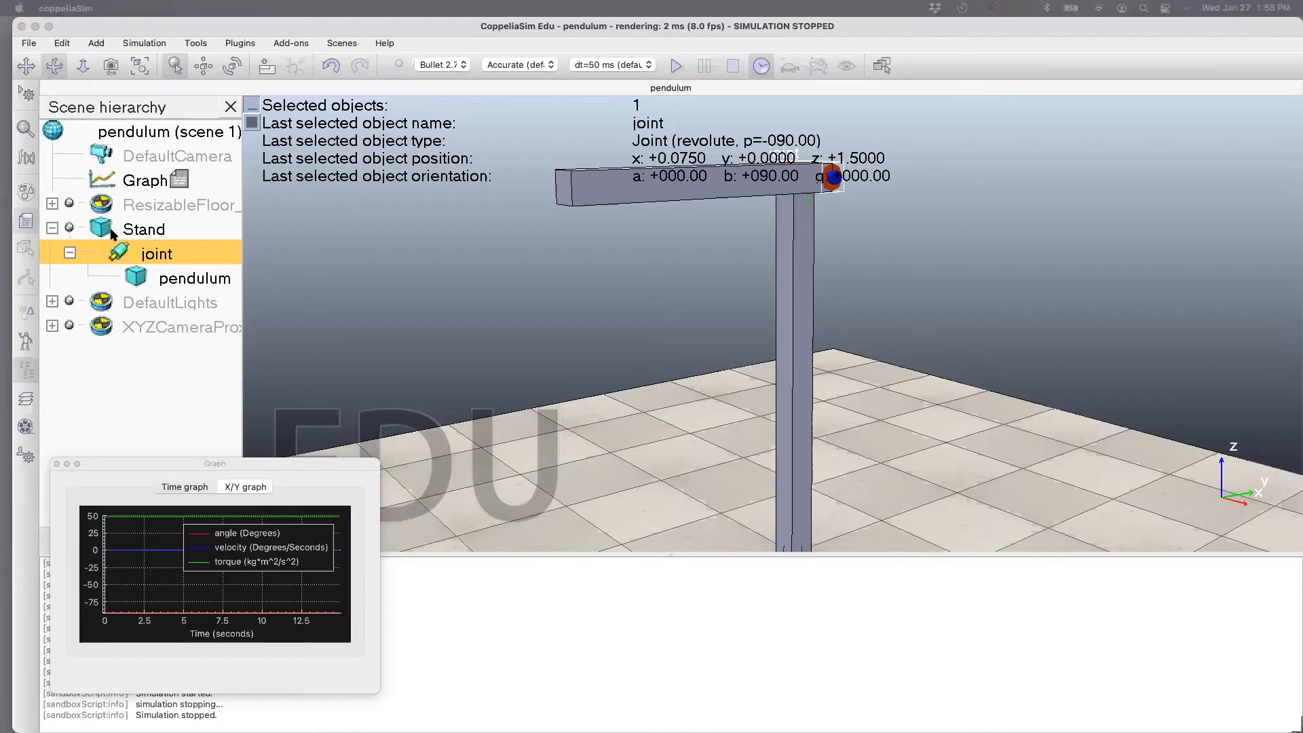
left_click_drag(125, 137, 444, 140)
left_click(414, 153)
left_click(407, 153)
left_click(507, 155)
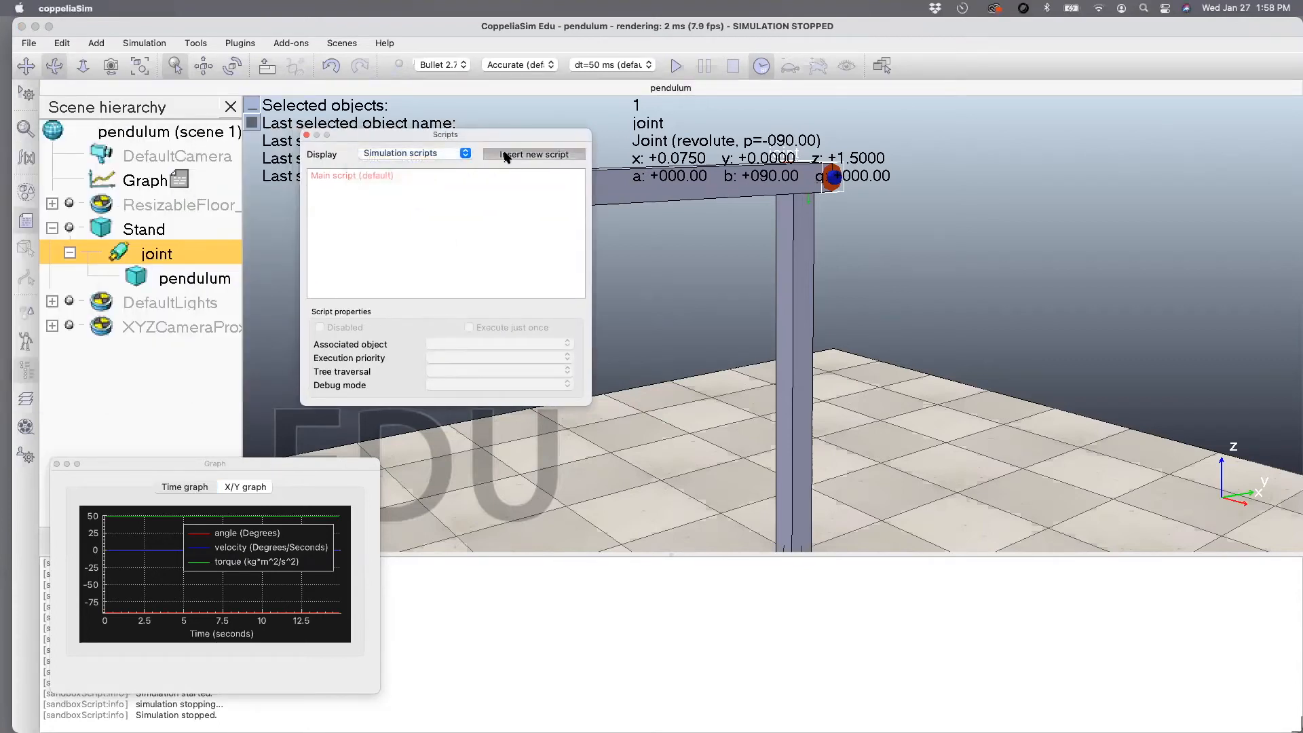
left_click(475, 233)
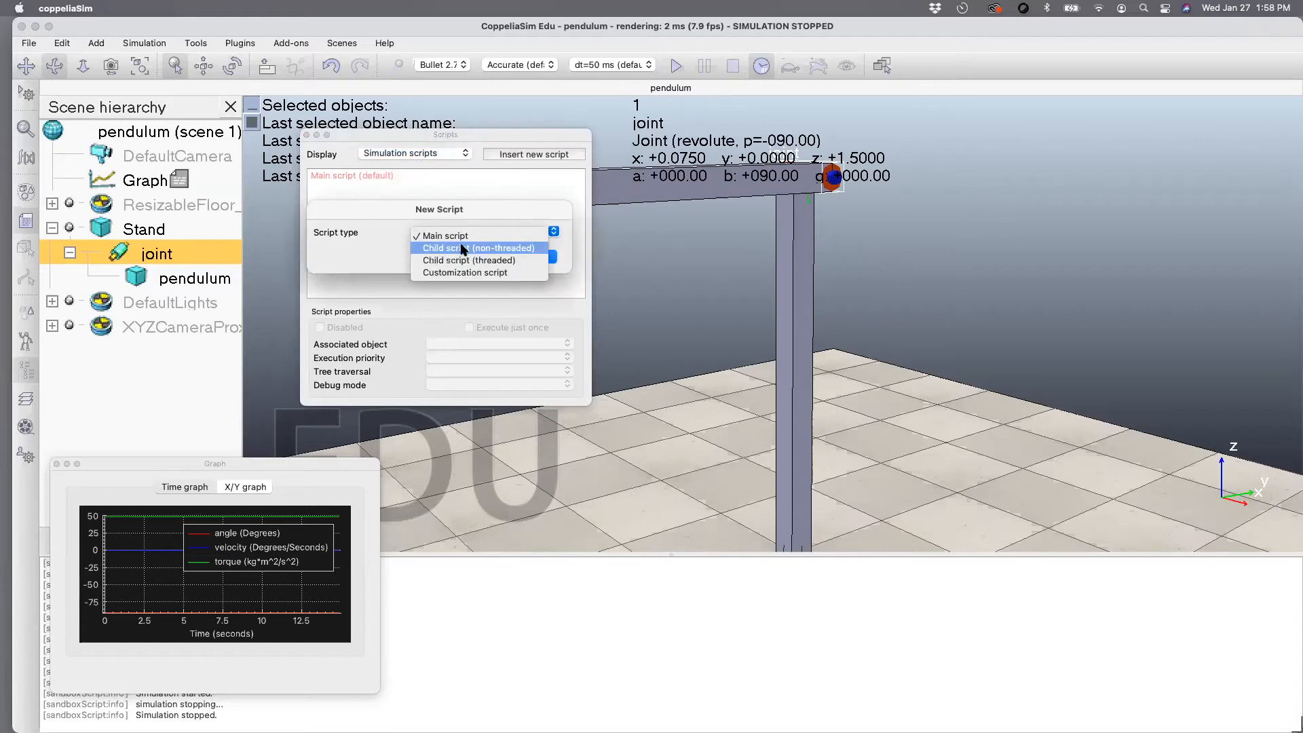
left_click(461, 248)
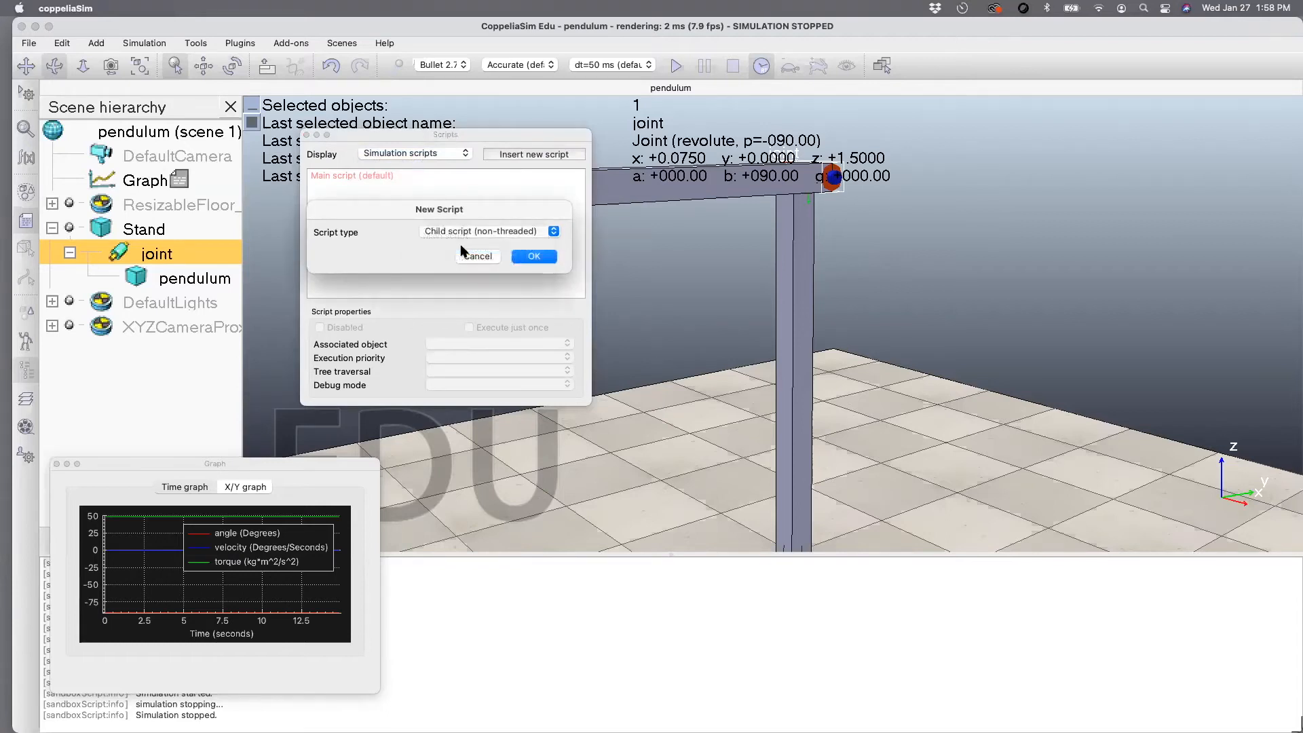
left_click(534, 257)
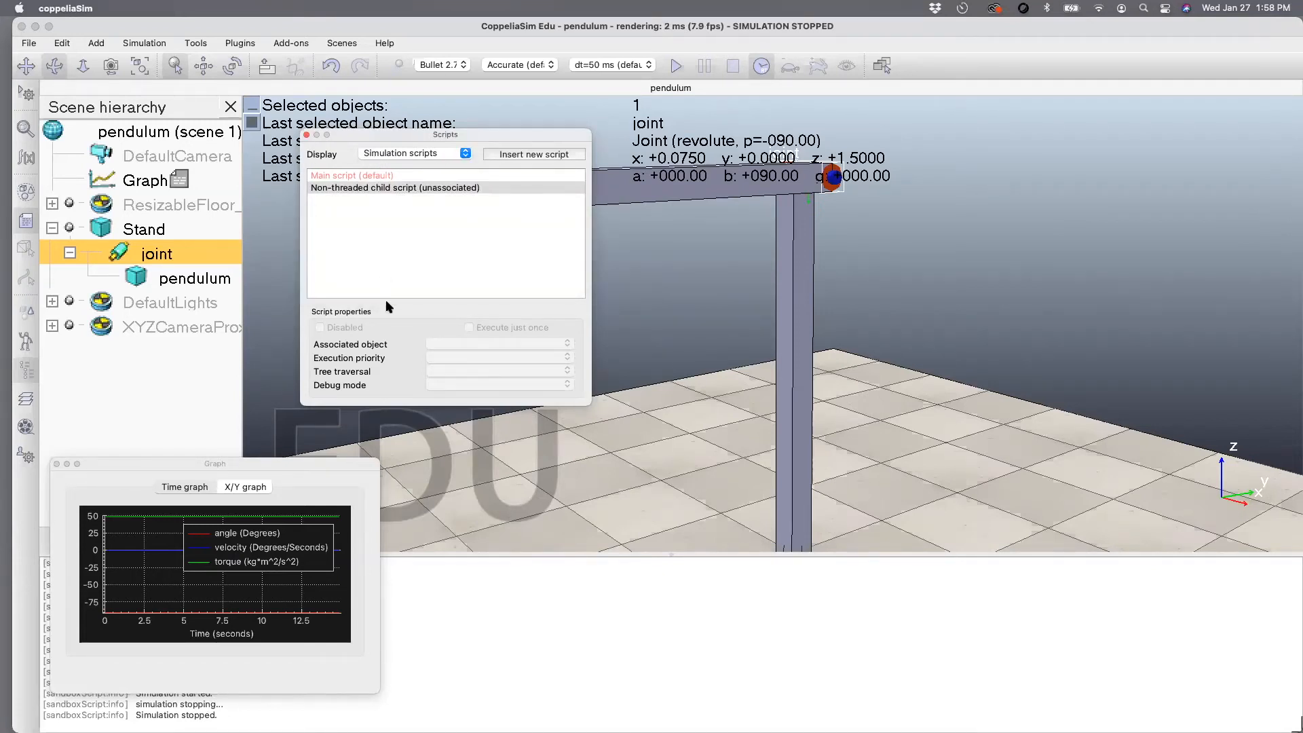
left_click(307, 136)
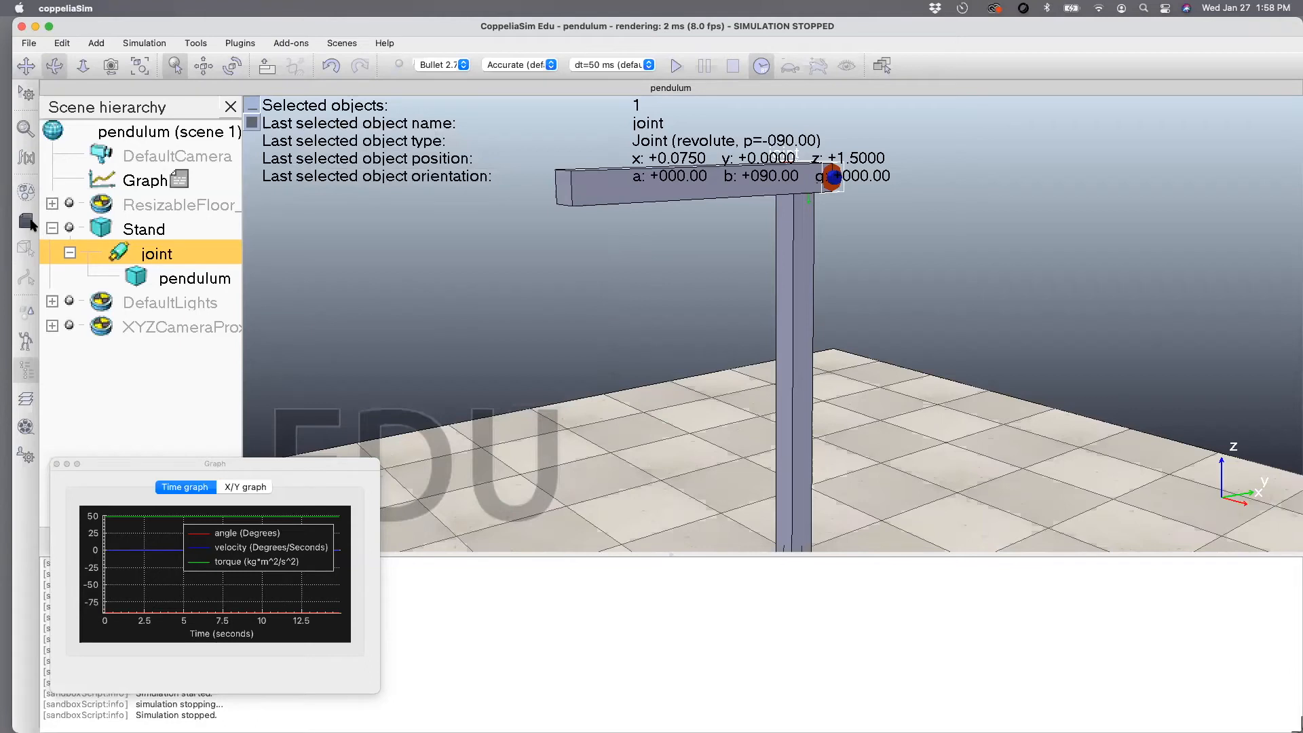
- Reopen the scripts dialog and open the associated object choices for the non-threaded child script
left_click(25, 220)
left_click(378, 187)
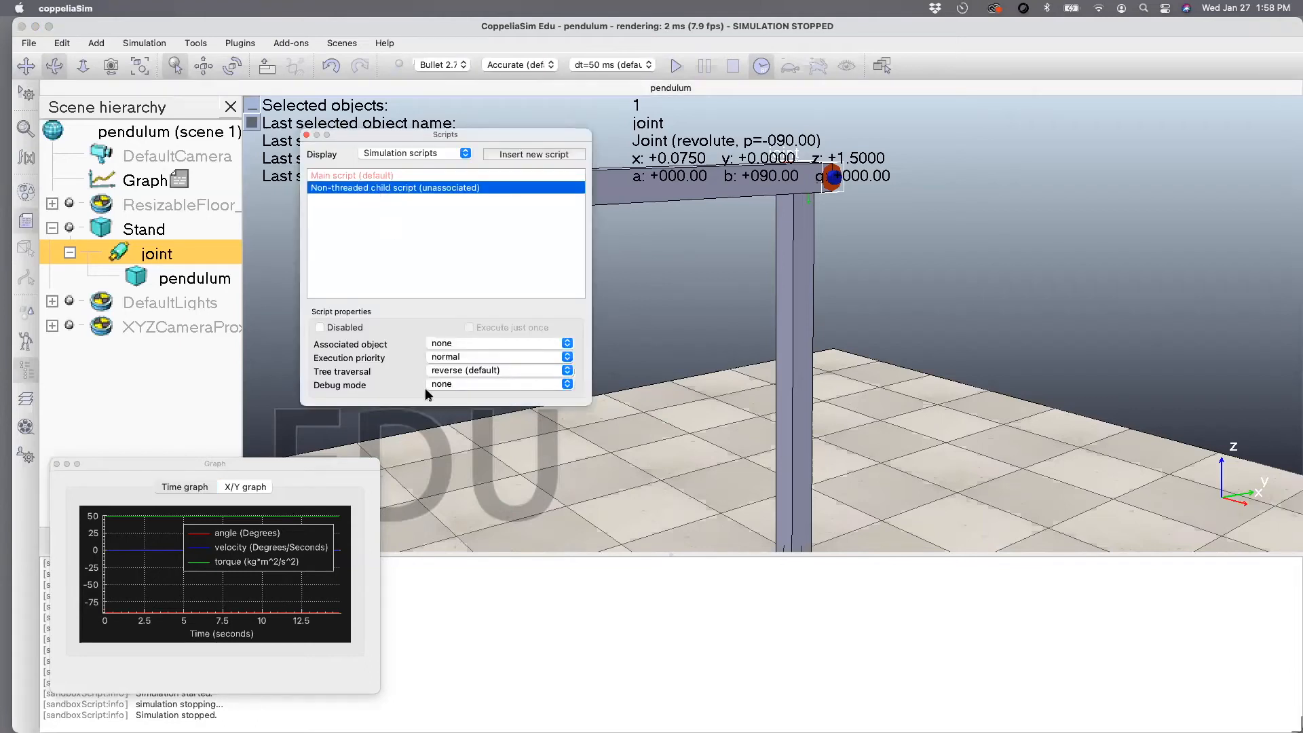
left_click(449, 345)
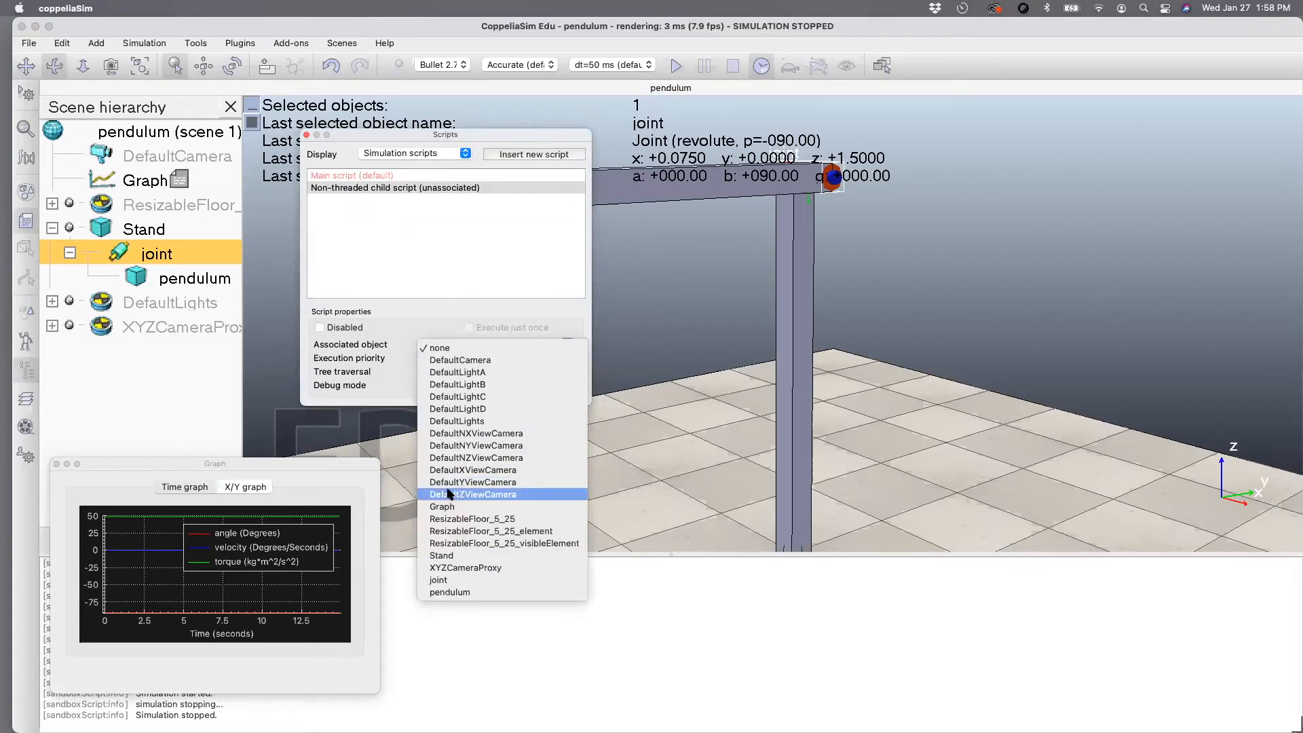
- Associate the unassociated non-threaded child script with the Stand object and open that script for editing
left_click(442, 556)
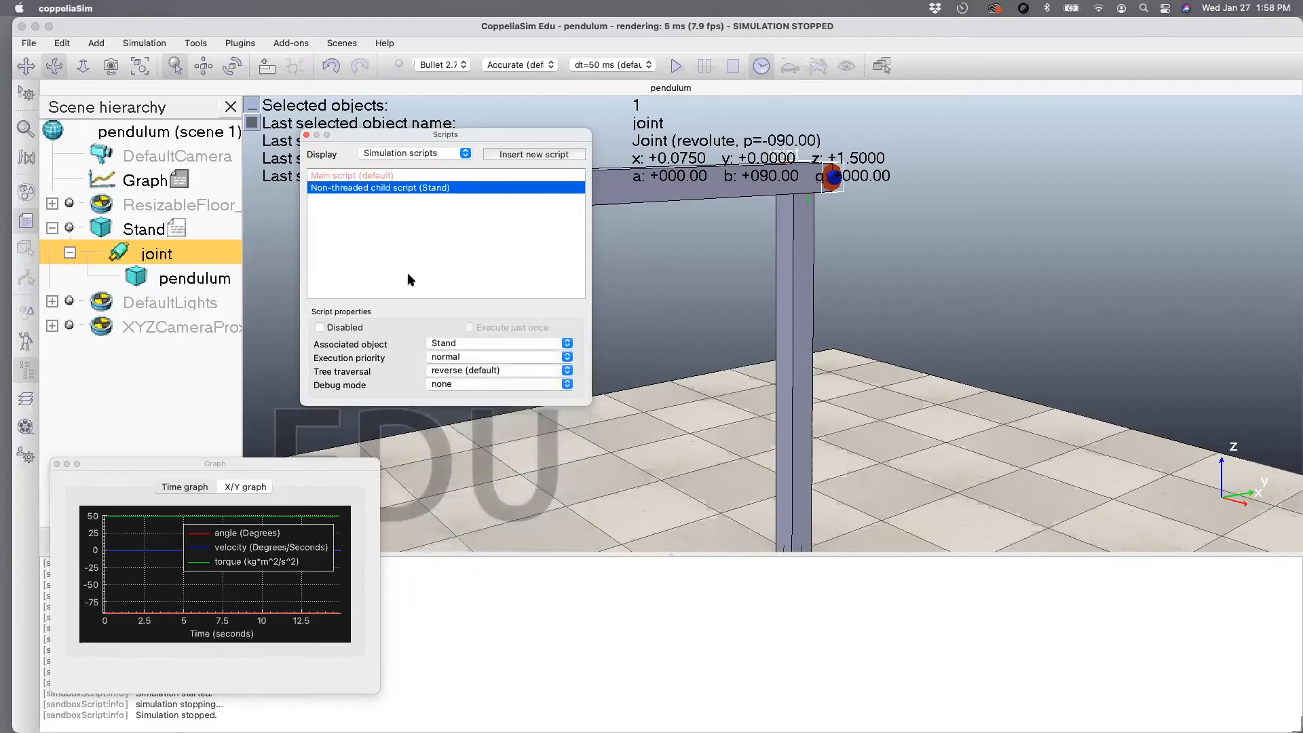
left_click(306, 136)
left_click(178, 228)
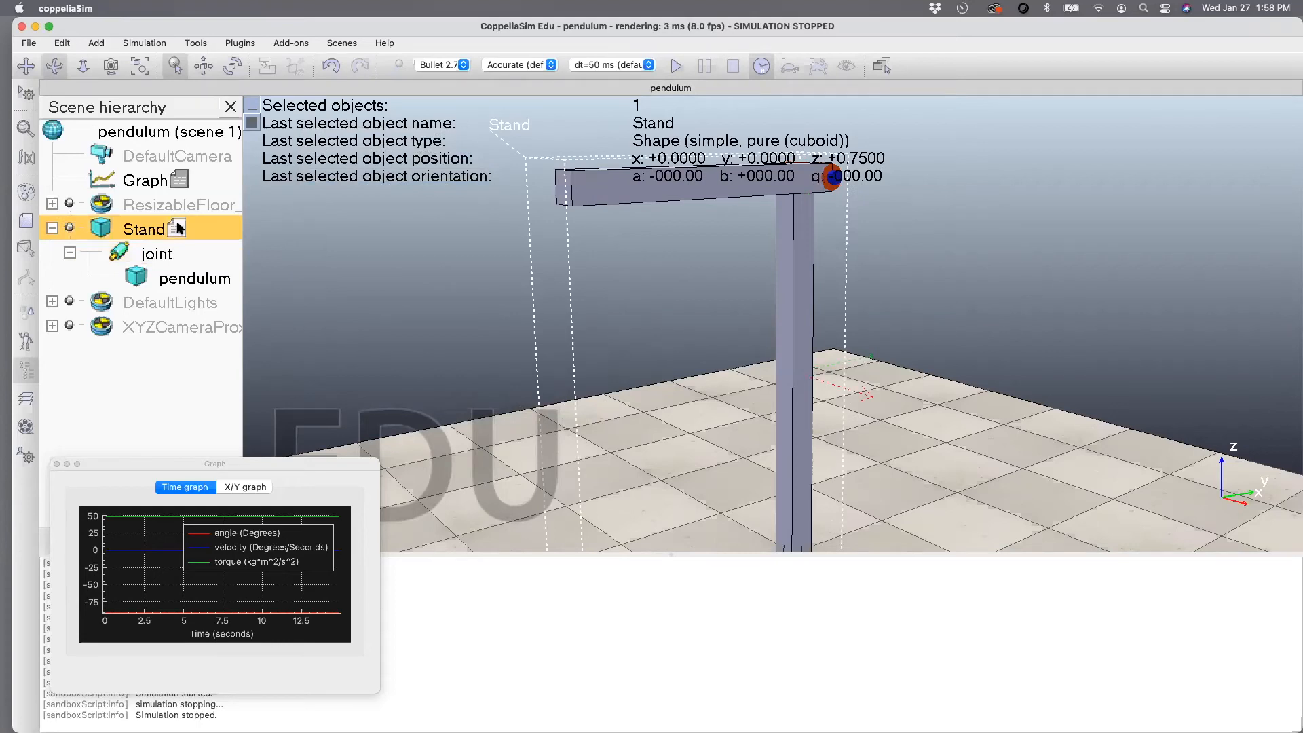
double_click(179, 228)
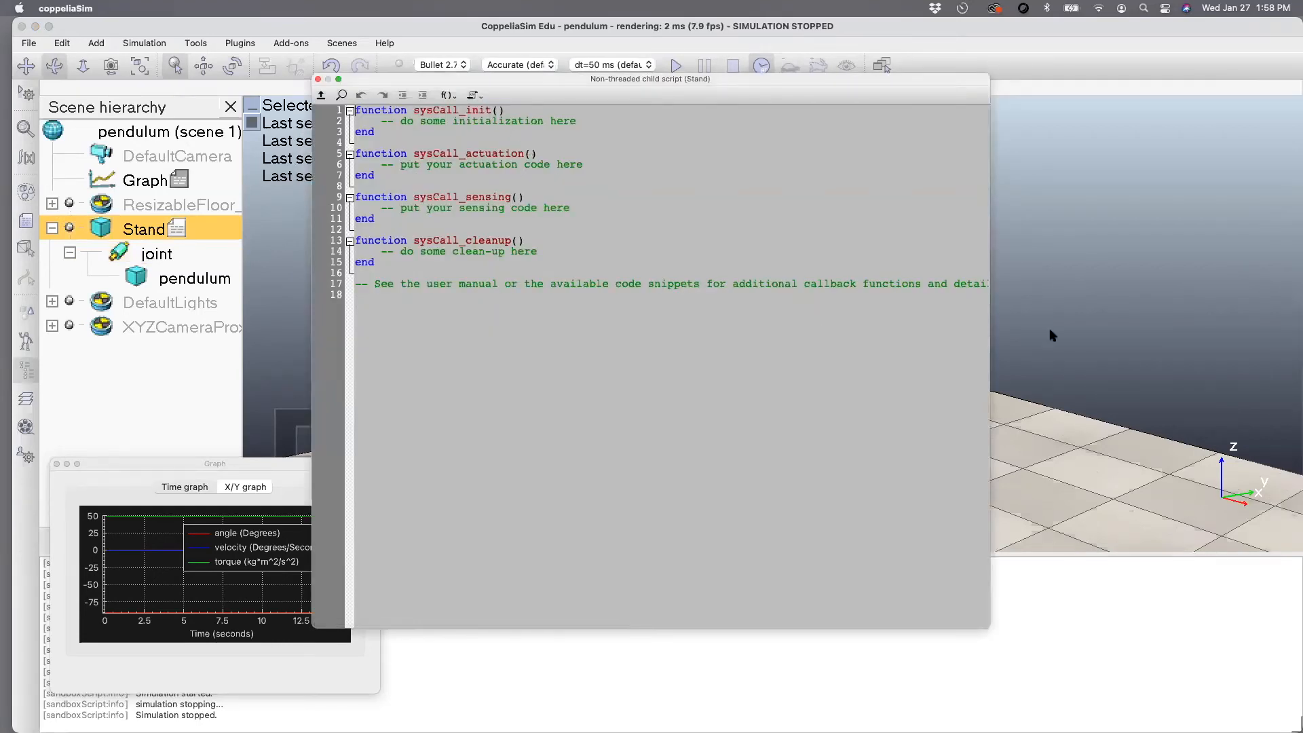
- Arrange and resize the Stand script editor and the main simulation window side by side, keeping the scene hierarchy and pendulum visible
left_click_drag(991, 313, 731, 271)
left_click_drag(657, 80, 1014, 175)
left_click_drag(824, 26, 641, 31)
left_click_drag(1132, 169, 934, 20)
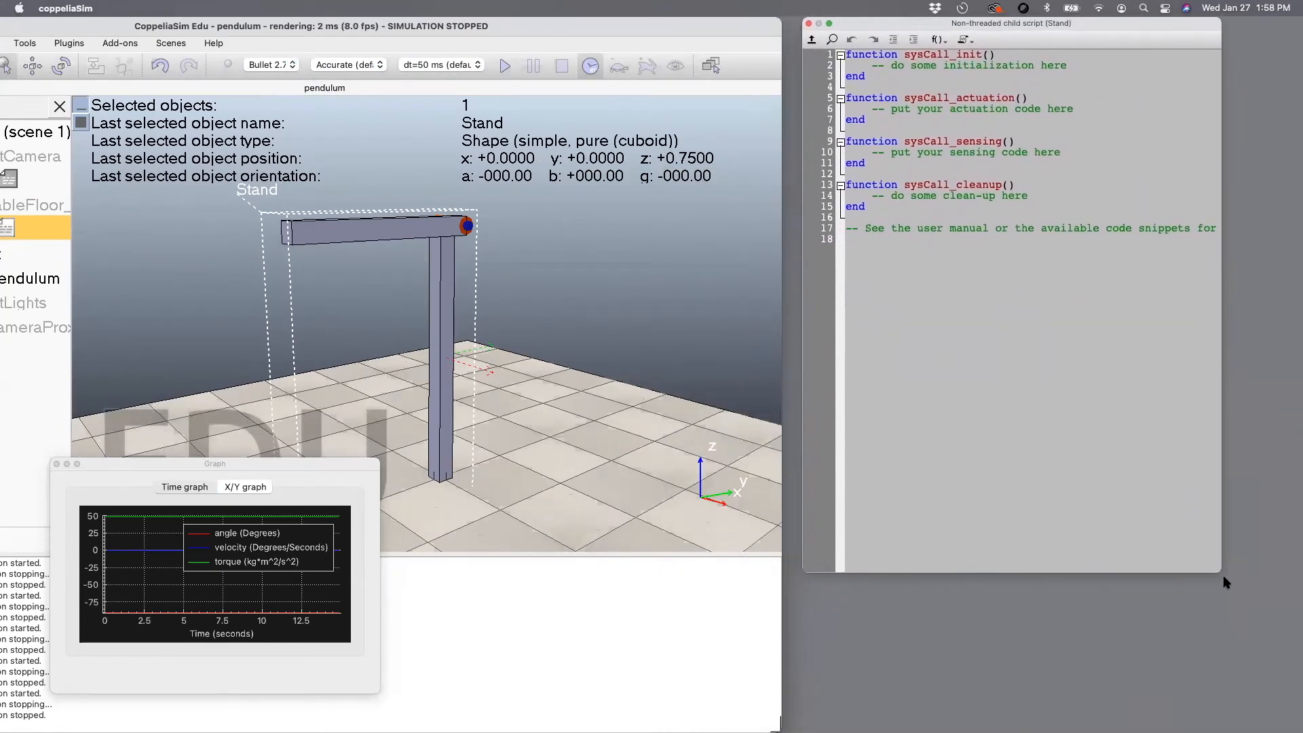
left_click_drag(1264, 671, 1296, 719)
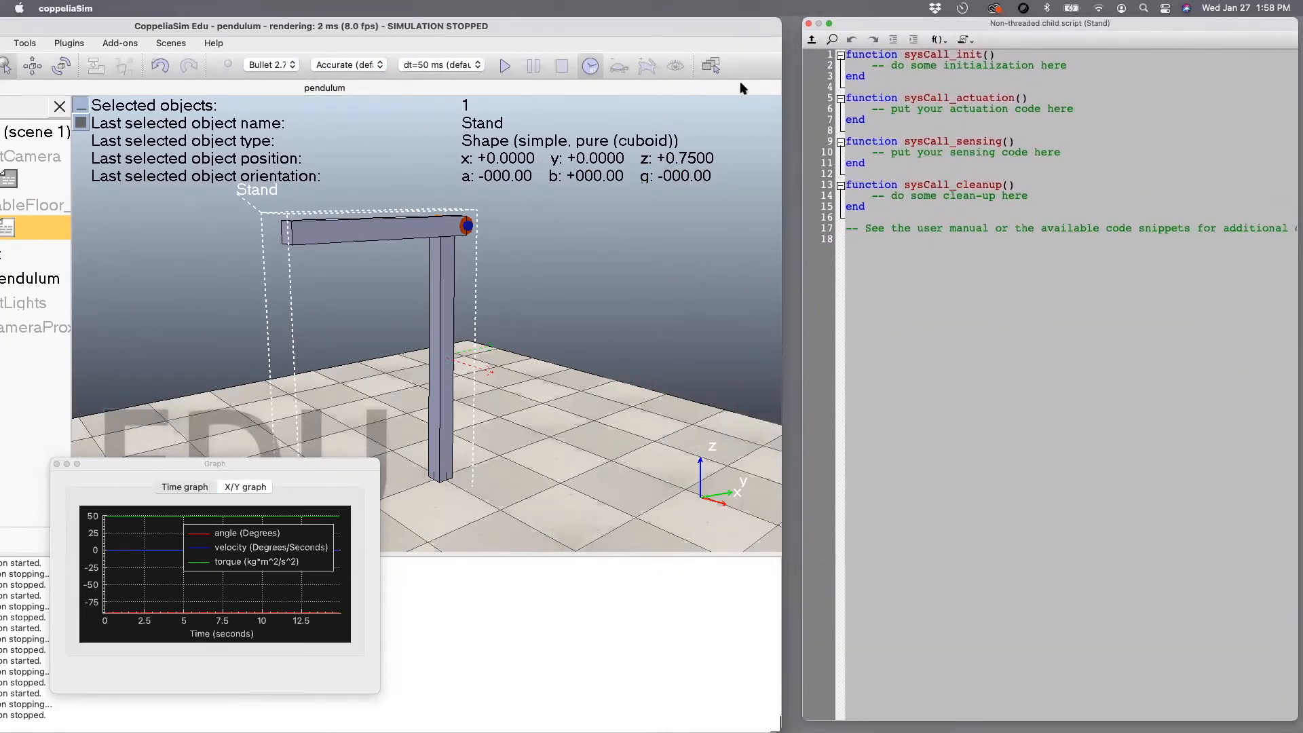
left_click_drag(706, 32, 746, 24)
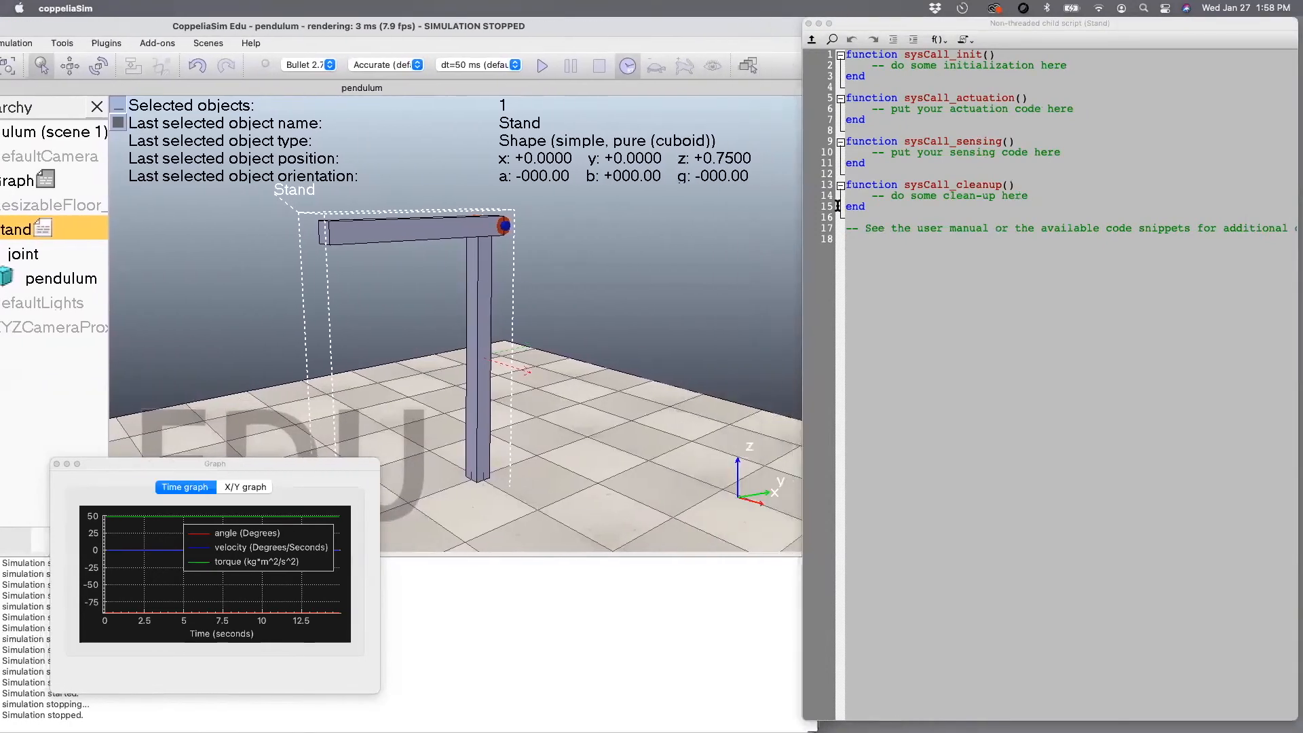
left_click(771, 129)
left_click_drag(802, 144, 628, 144)
left_click_drag(548, 26, 775, 24)
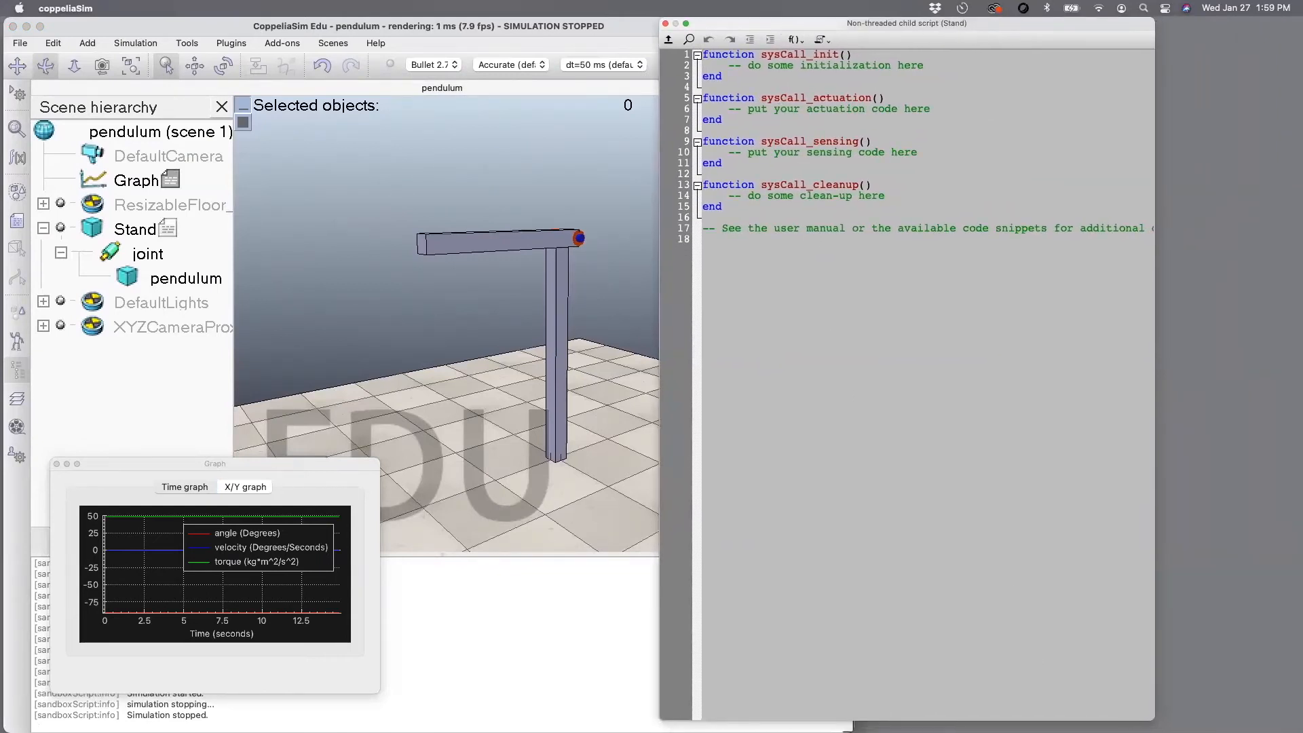
left_click_drag(1152, 720, 1227, 720)
left_click_drag(994, 24, 1064, 23)
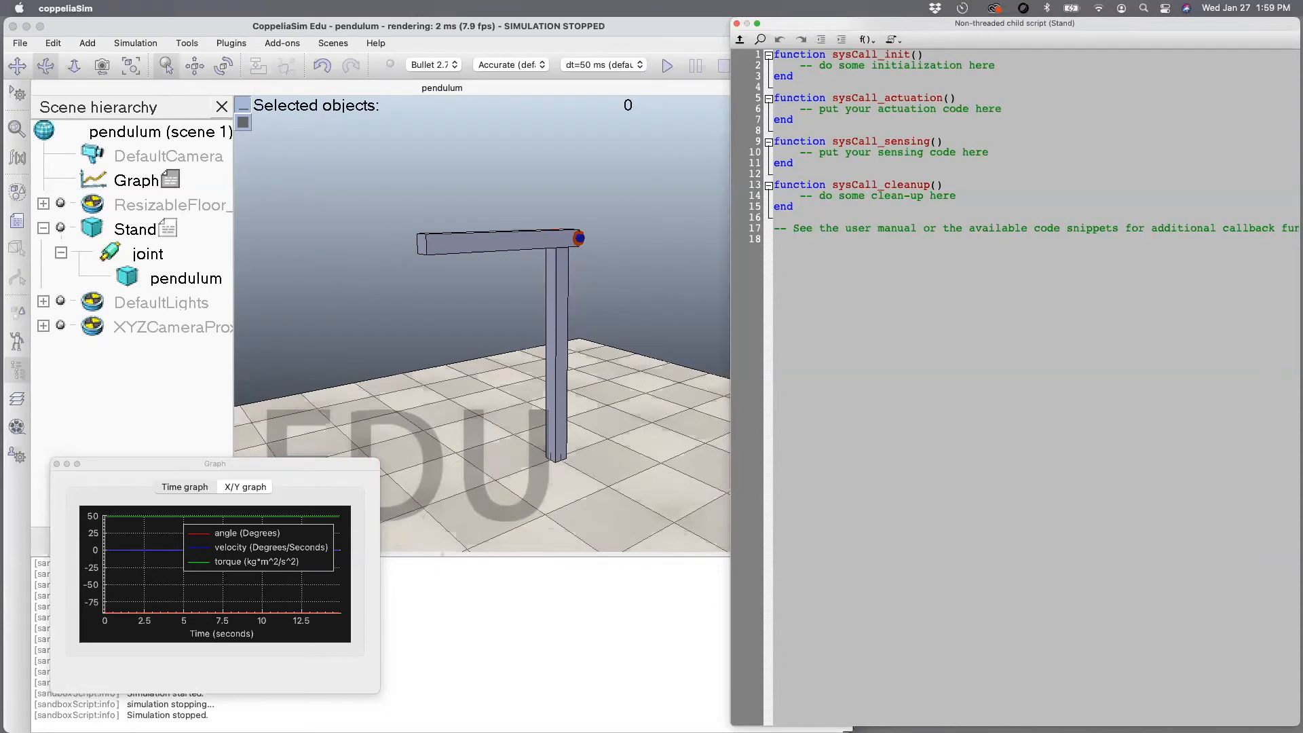
- Switch to Chrome, search the API function list for "Velocity" and open the Lua sim.setJointTargetVelocity reference page
key("super+Tab")
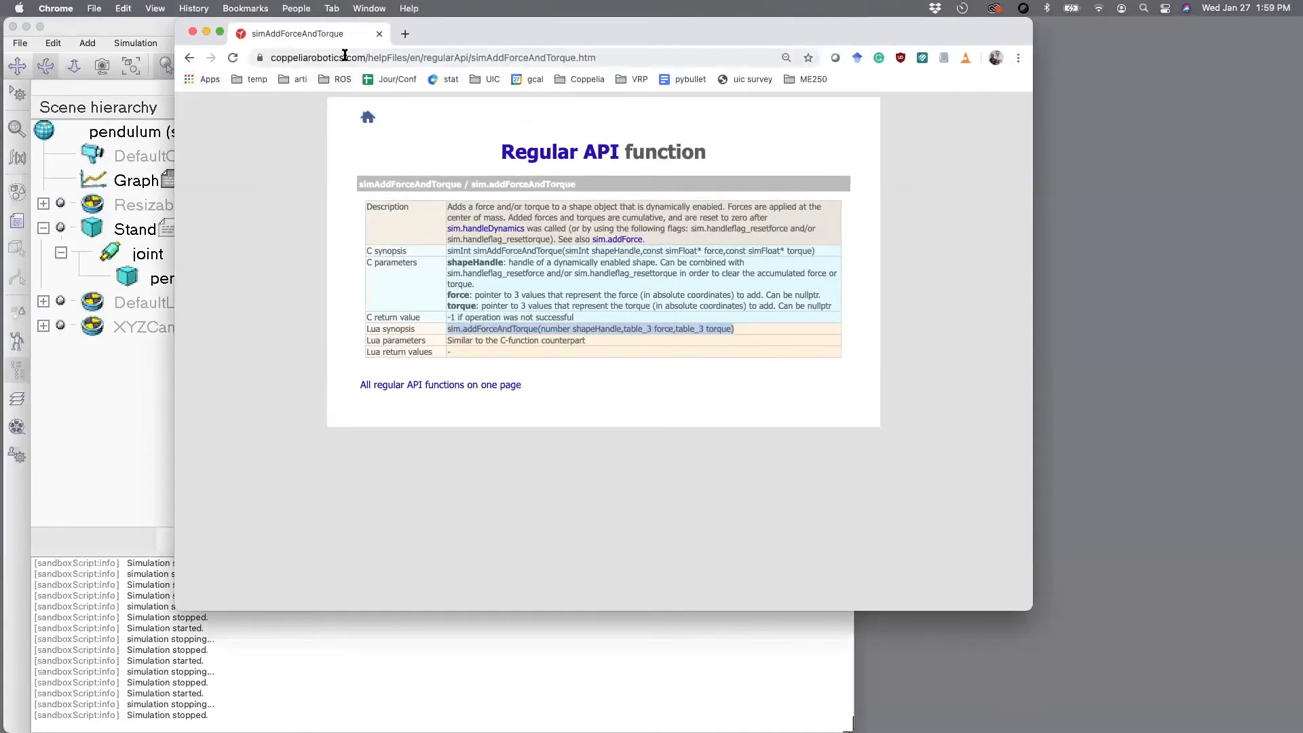
left_click(344, 57)
left_click(189, 60)
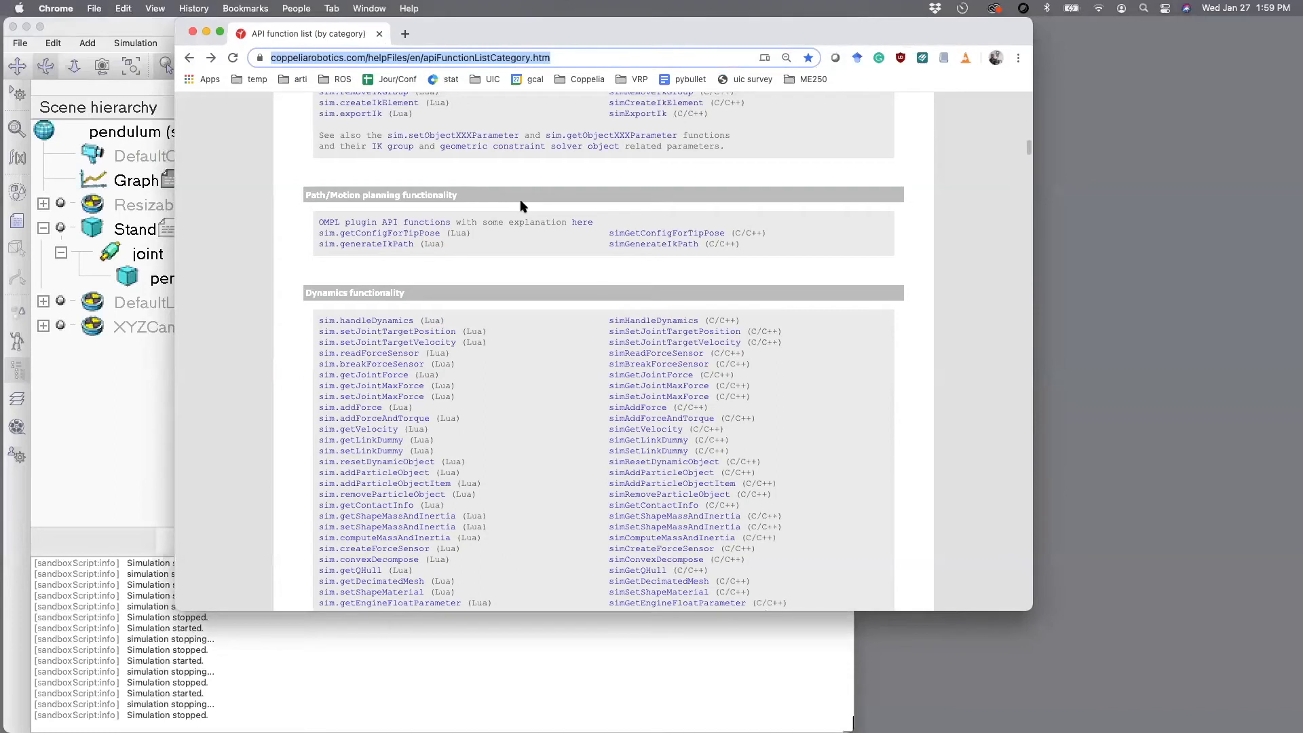
key("super+f")
type("Velo")
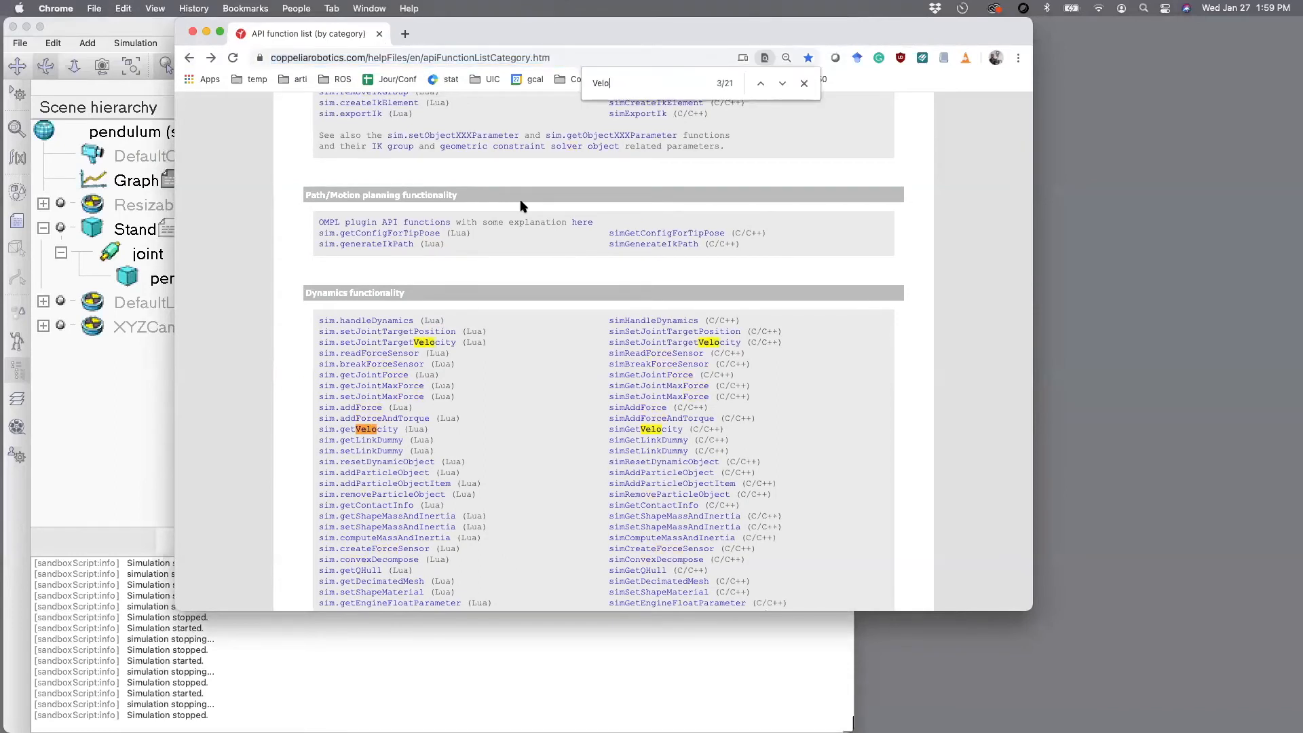
type("city")
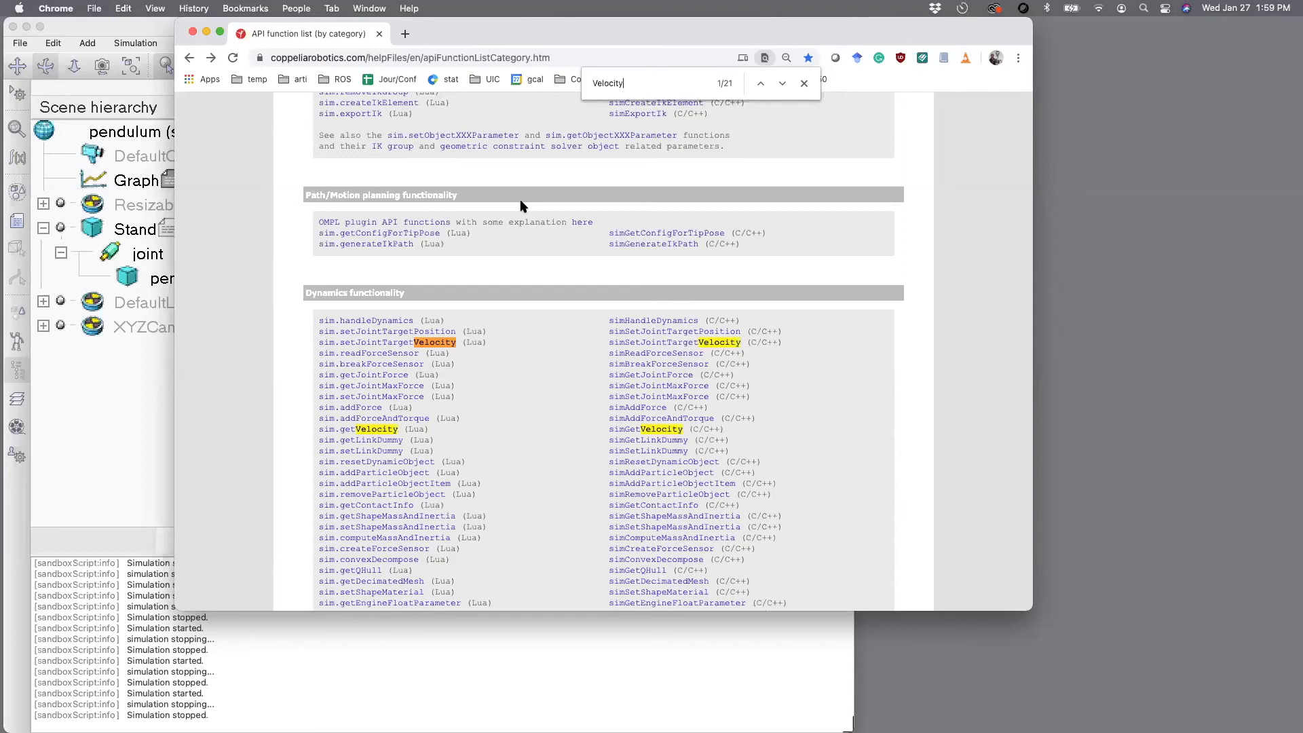
left_click(390, 343)
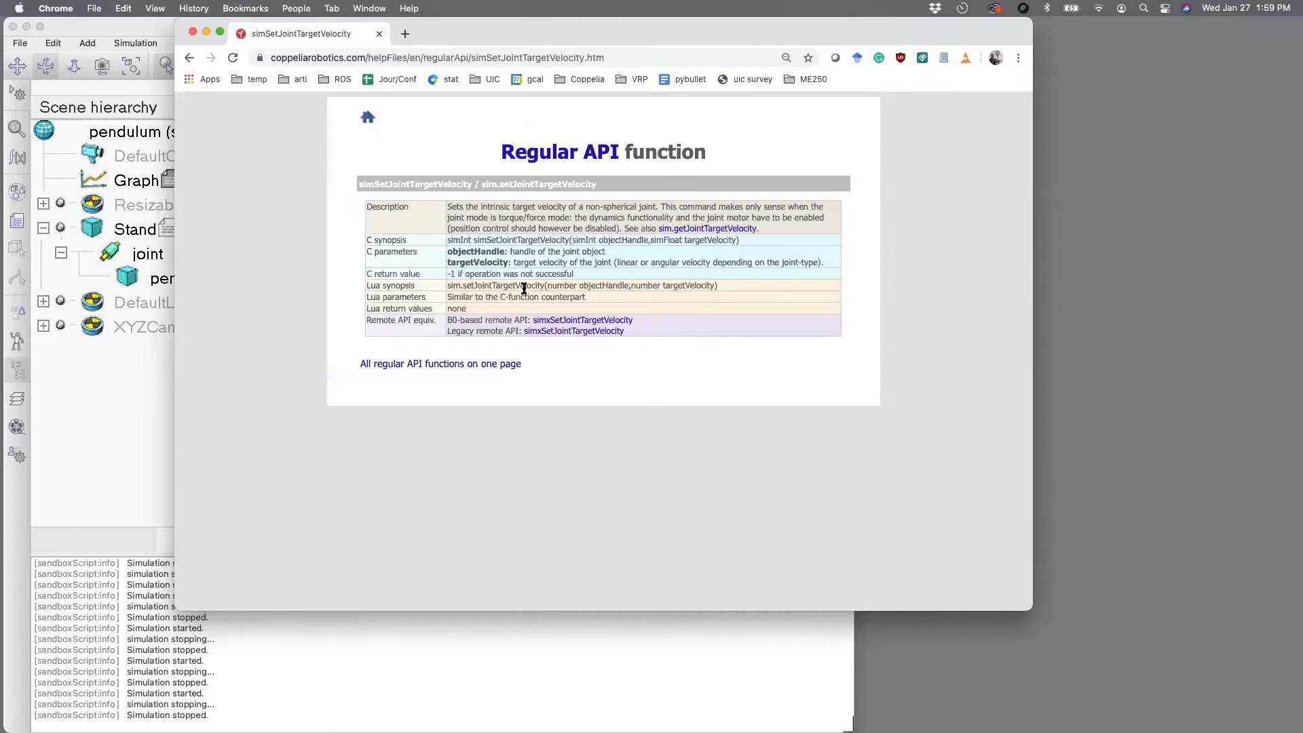
- Copy the Lua synopsis of sim.setJointTargetVelocity and paste it below the comment in the Stand script's sysCall_actuation function in CoppeliaSim
left_click_drag(726, 285, 447, 284)
key("super+c")
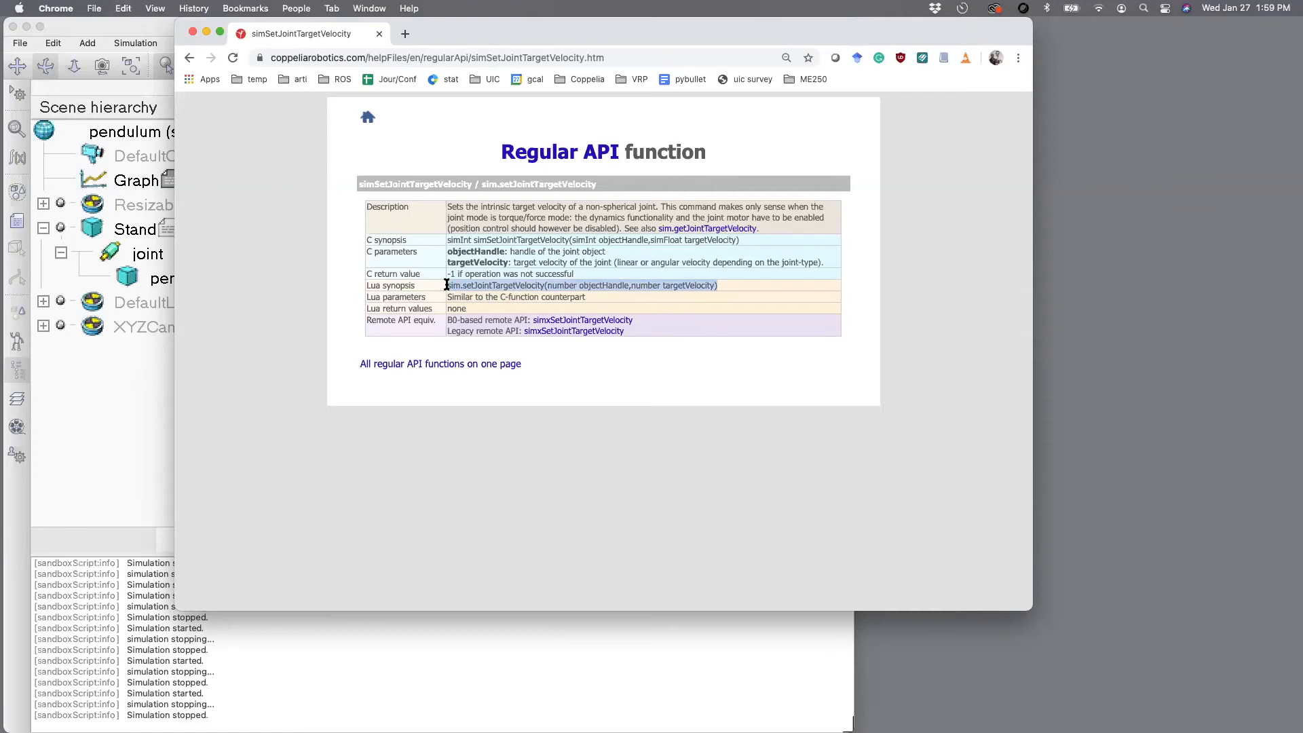
left_click(136, 438)
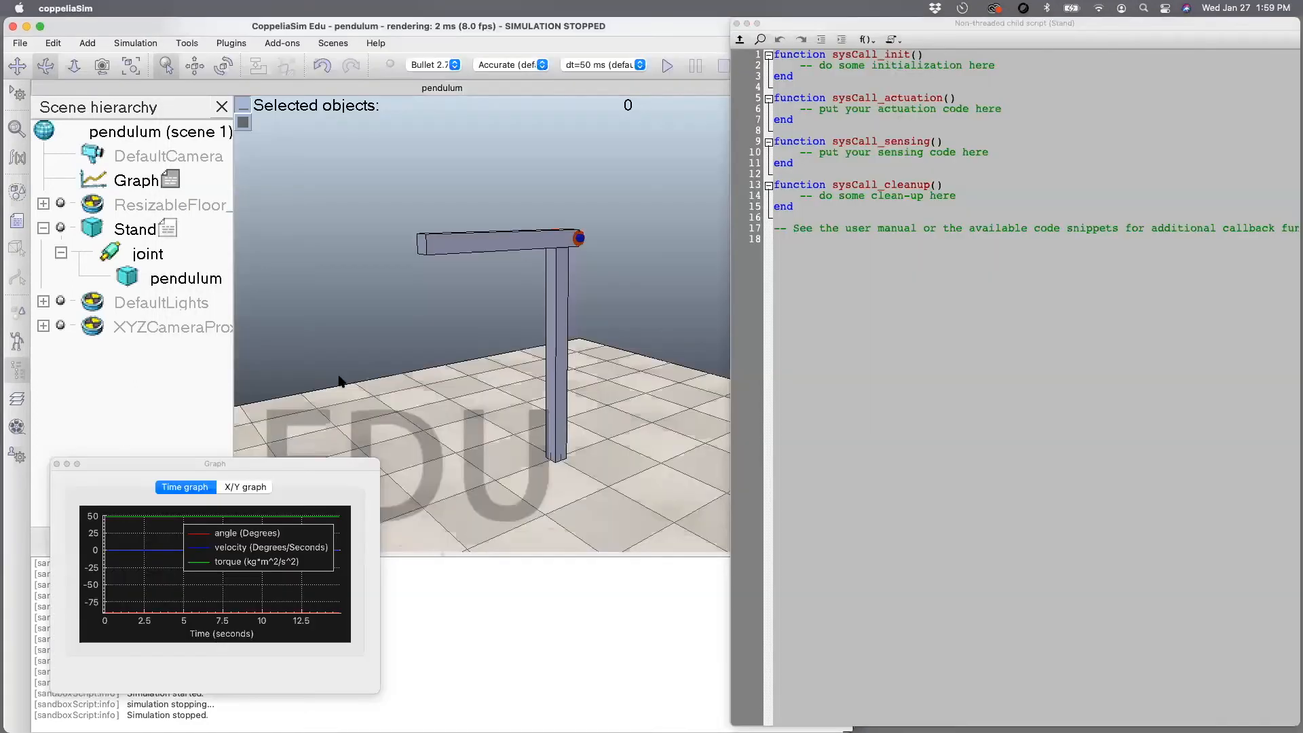
left_click(1009, 108)
key("Return")
key("super+v")
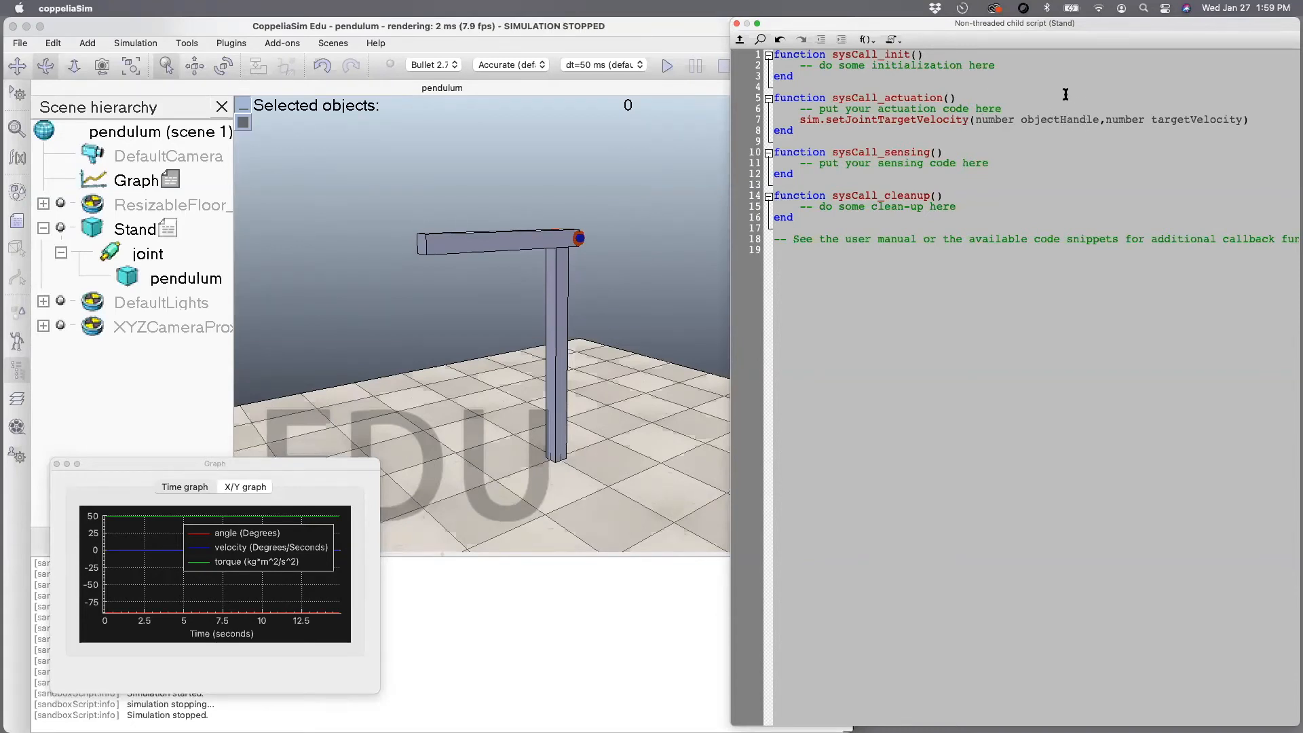
- Start a new line below the comment in sysCall_init with the code joint = sim.get
left_click(1007, 66)
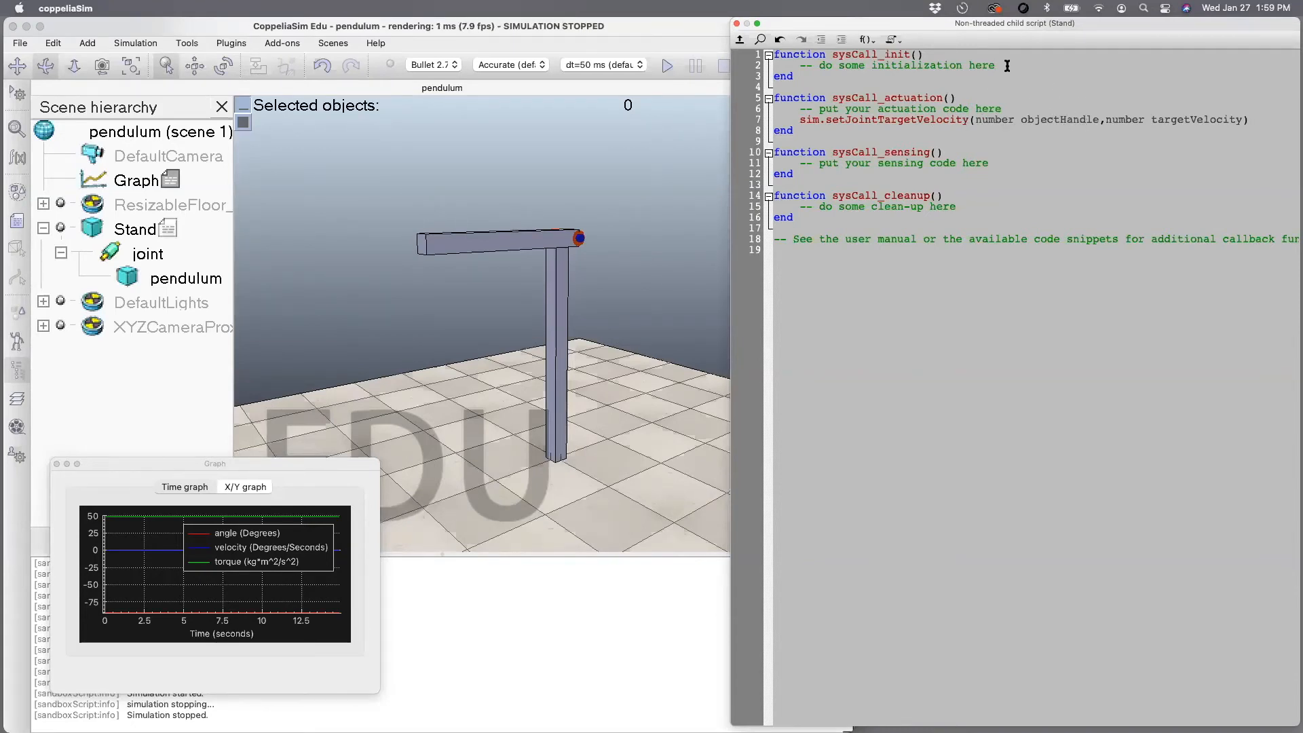
key("Return")
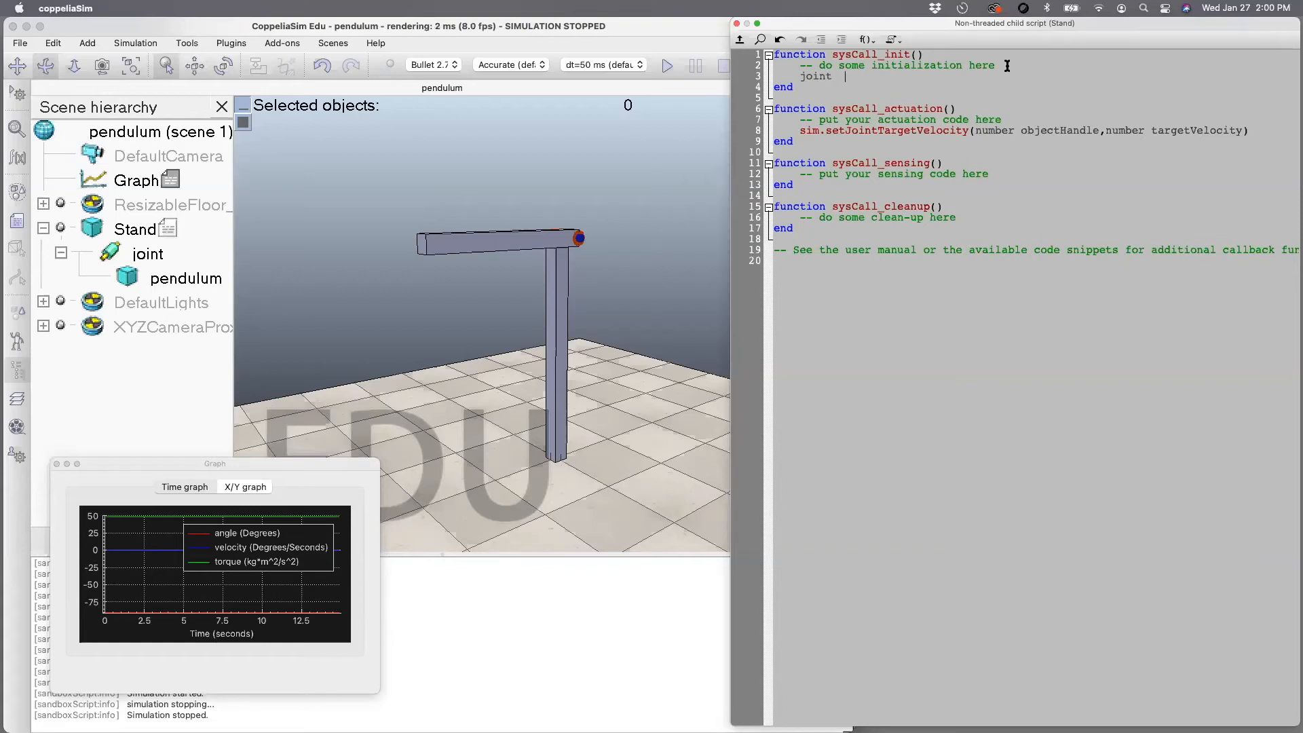
type("= sim.get")
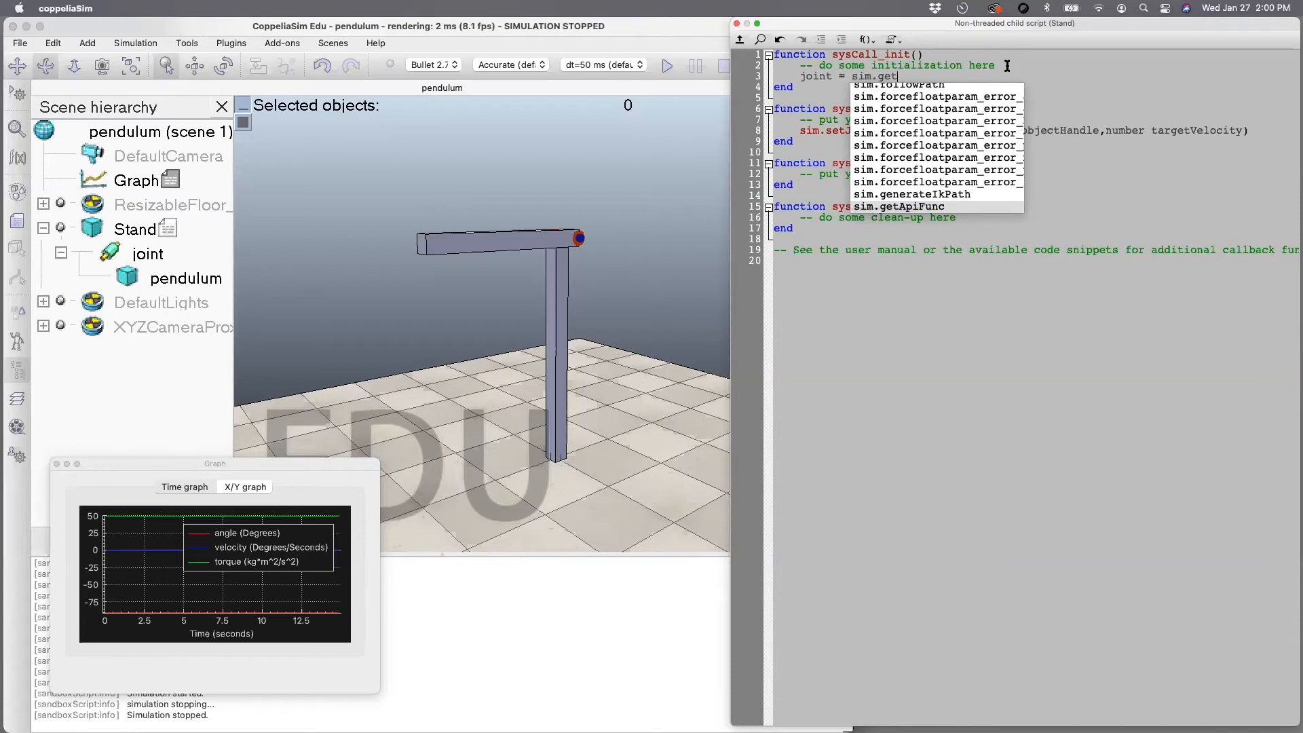
type("J")
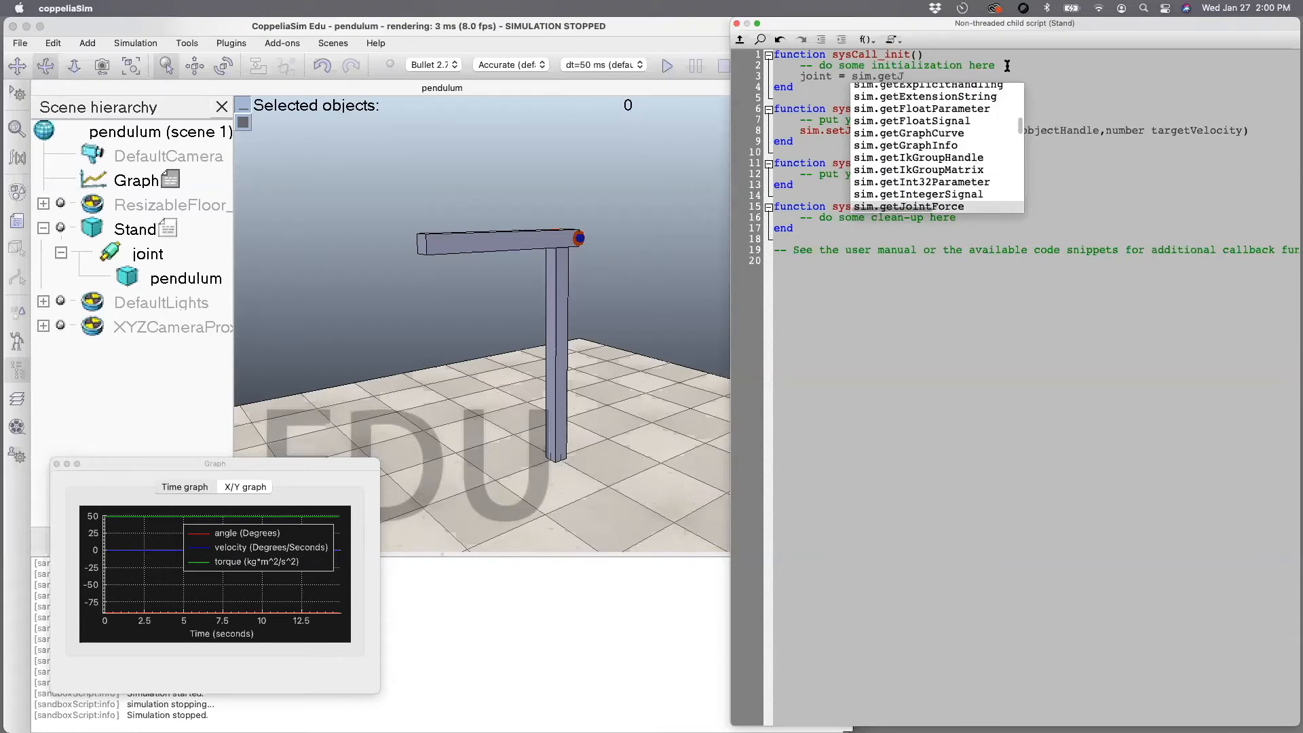
key("BackSpace")
type("Ha")
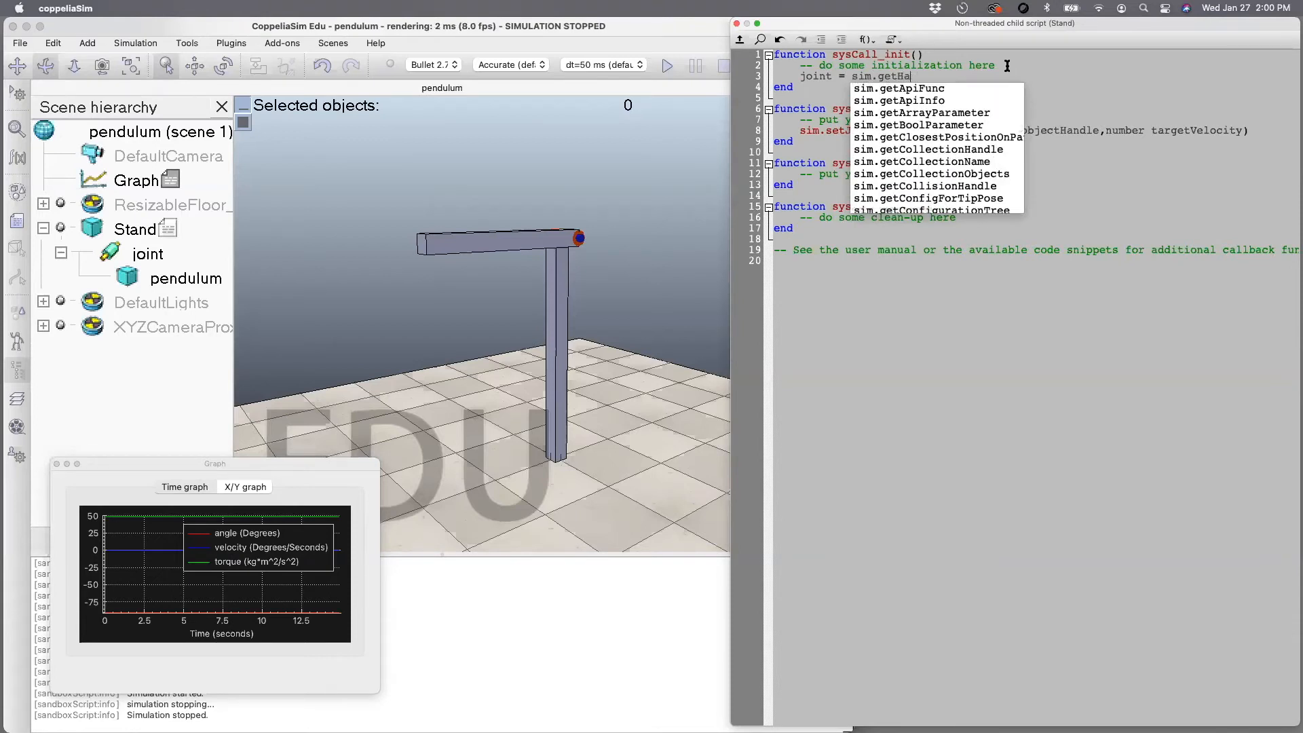
key("BackSpace")
key("BackSpace")
type("Join")
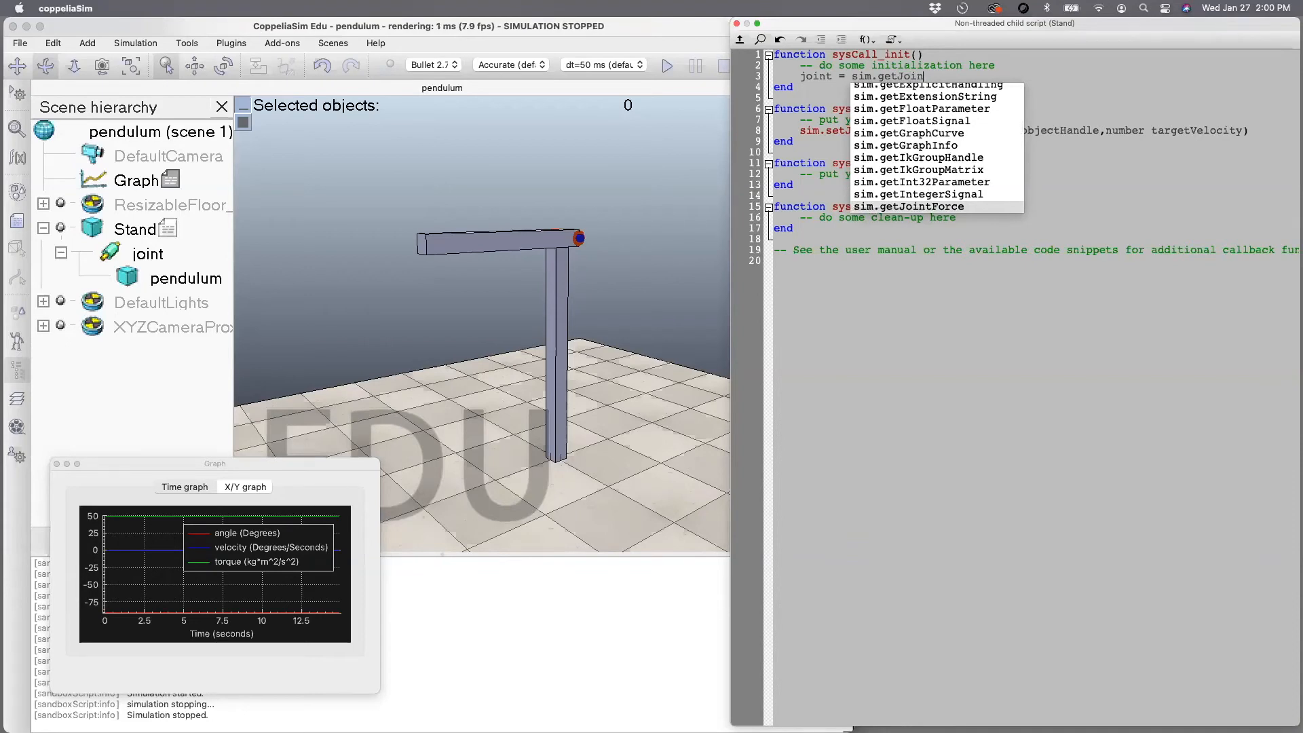
key("super+Tab")
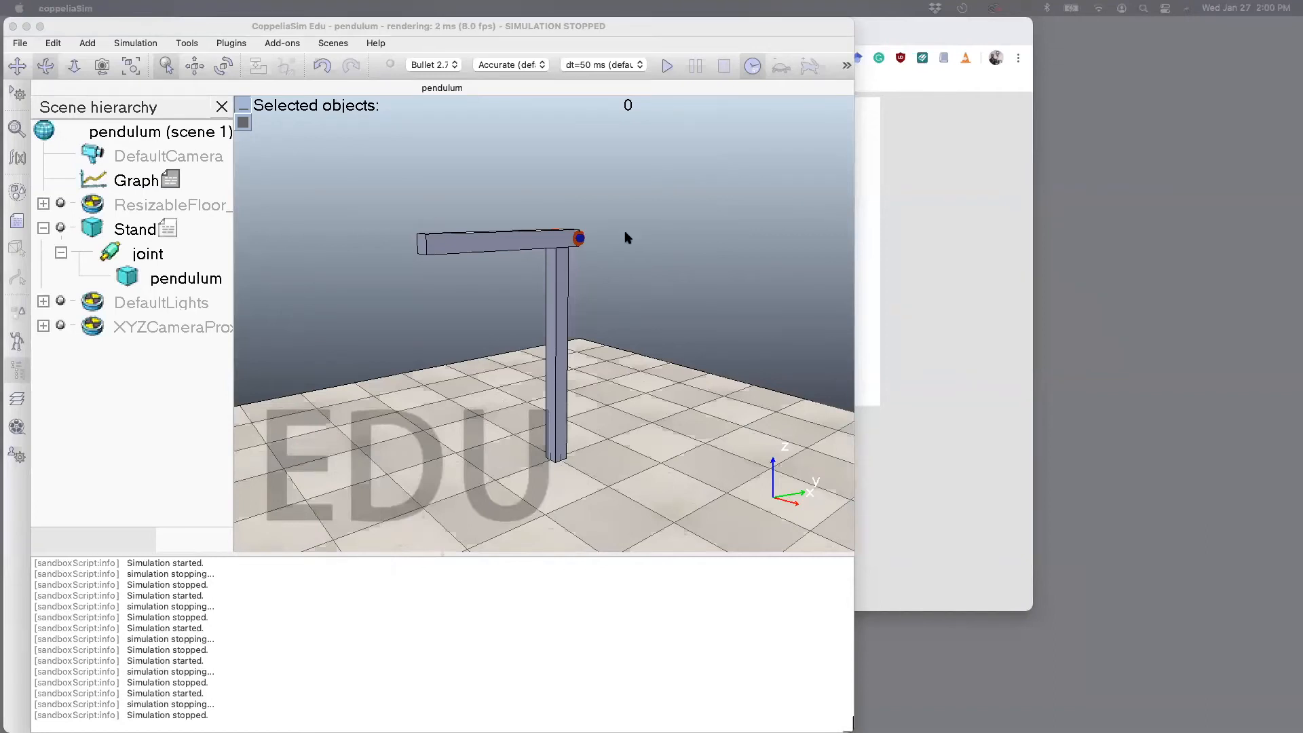
left_click(772, 238)
left_click(925, 79)
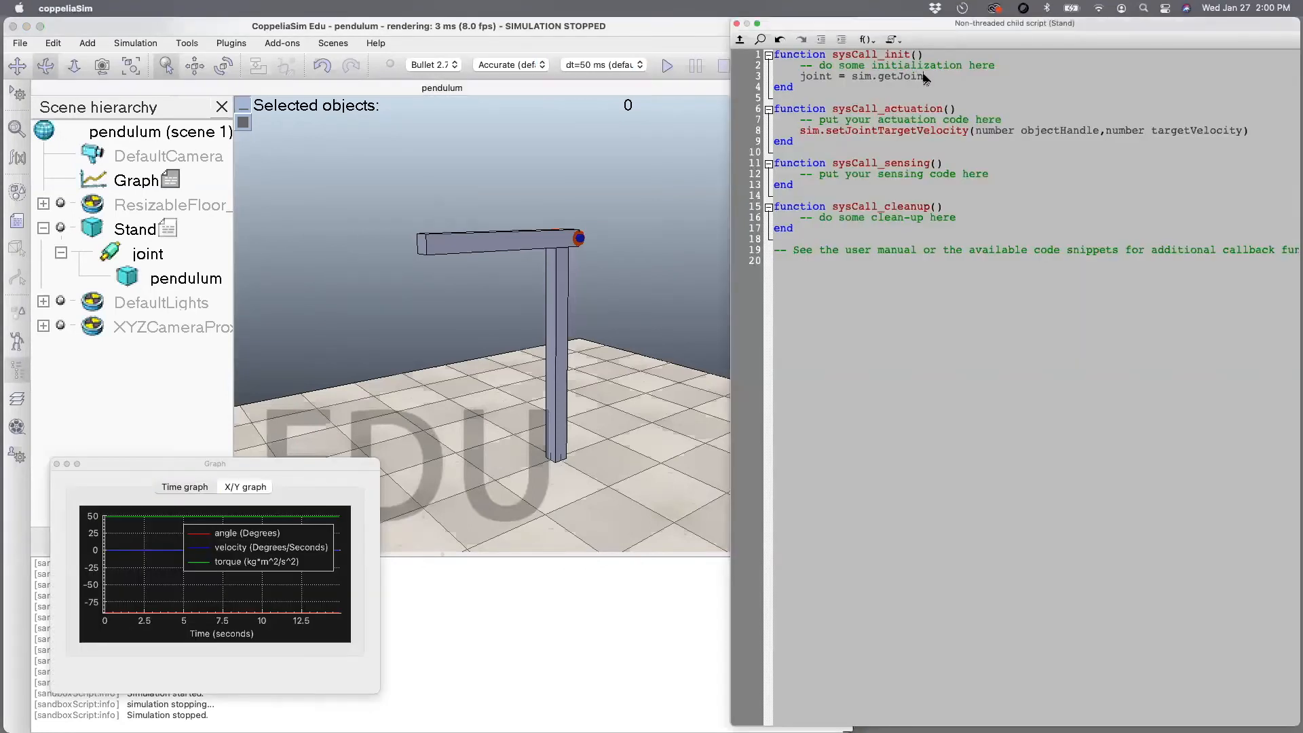
key("BackSpace")
key("BackSpace")
key("BackSpace")
- Complete the sysCall_init line so it reads joint = sim.getObjectHandle("joint")
type("ObjectHand")
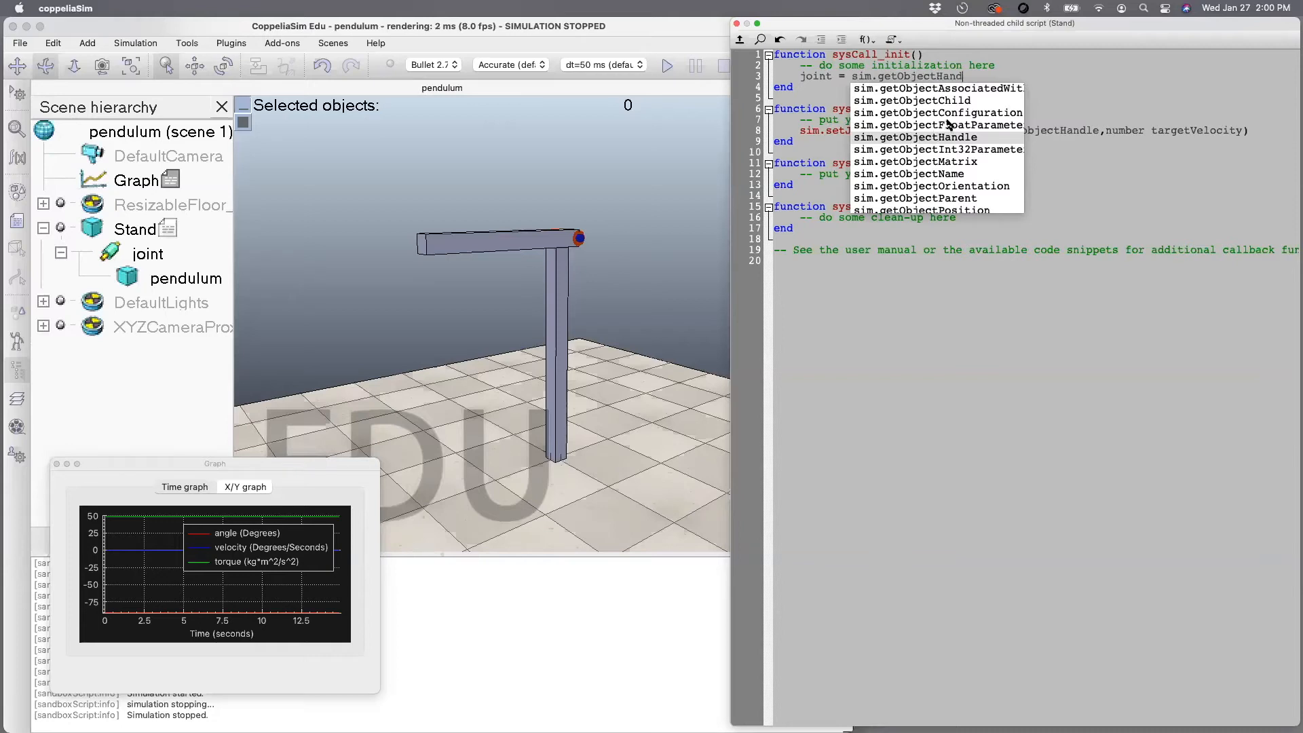
type("le(")
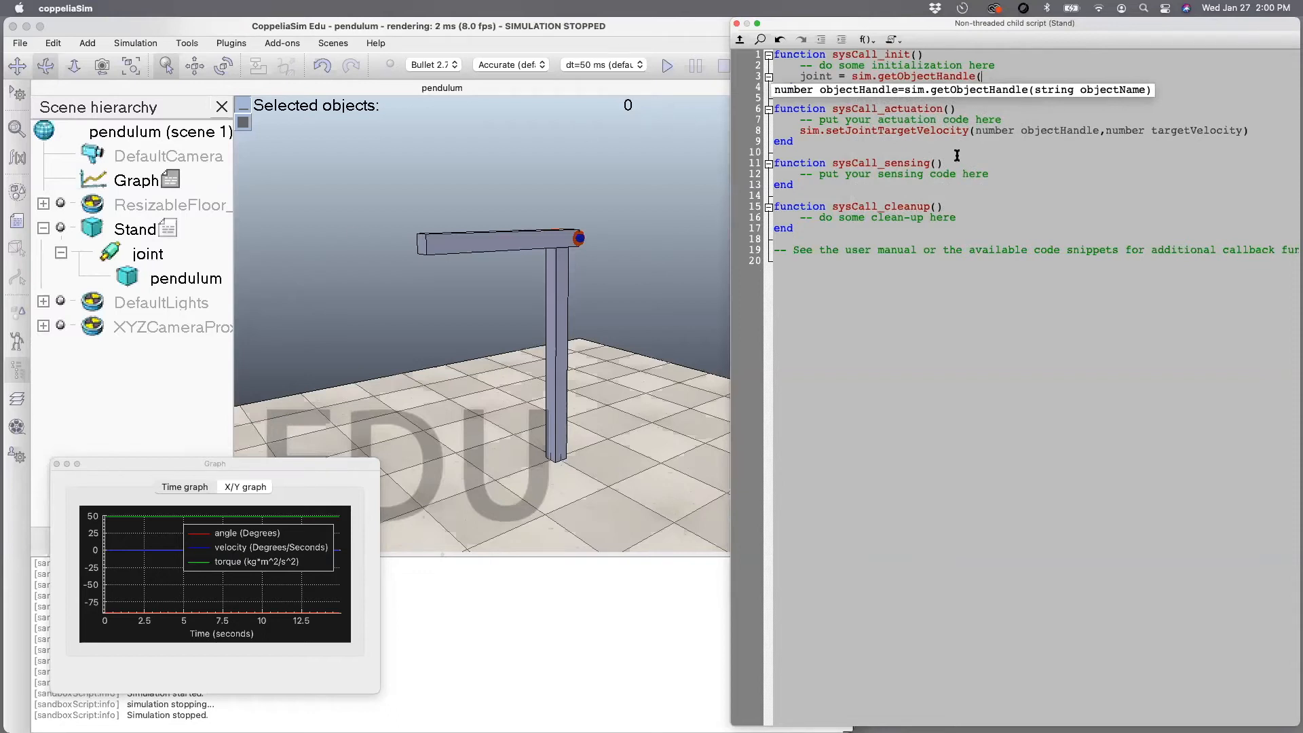
type("\"joint\")")
left_click(967, 285)
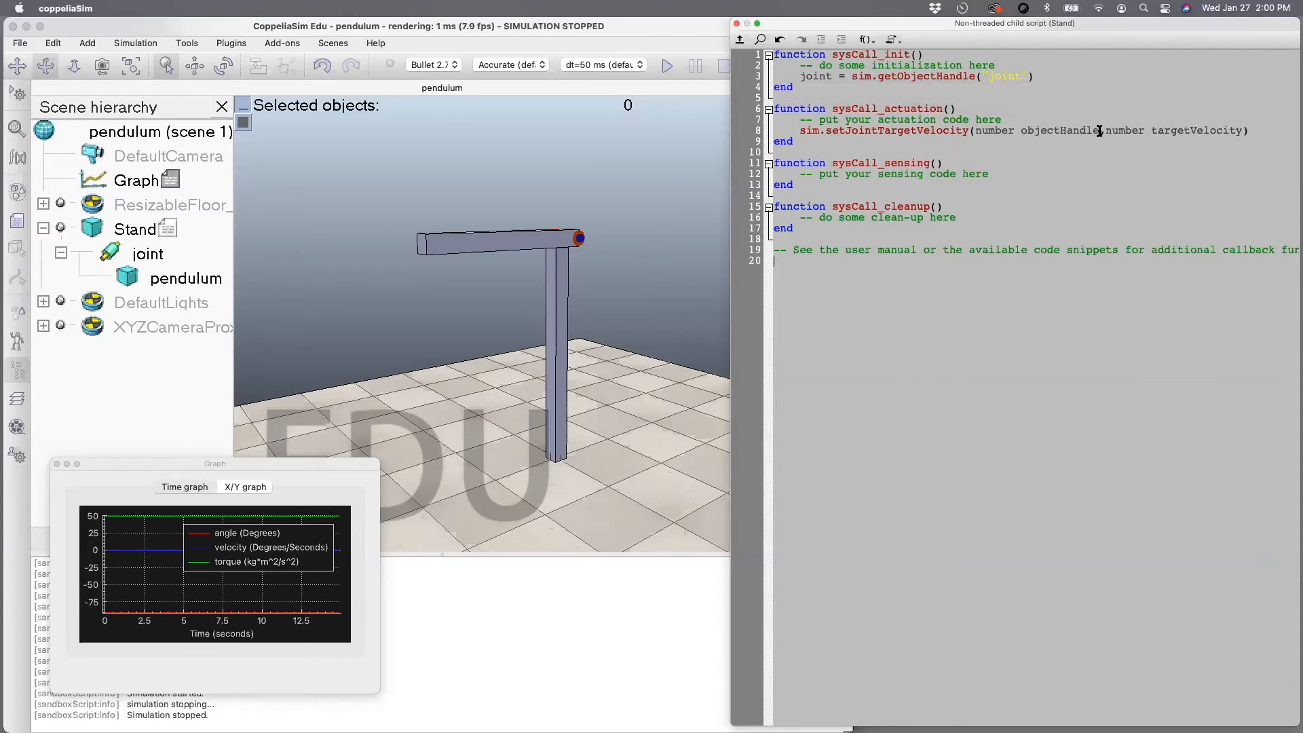
- Replace the placeholder arguments of sim.setJointTargetVelocity in sysCall_actuation with joint and 3.14
left_click_drag(1097, 127, 976, 128)
type("joint")
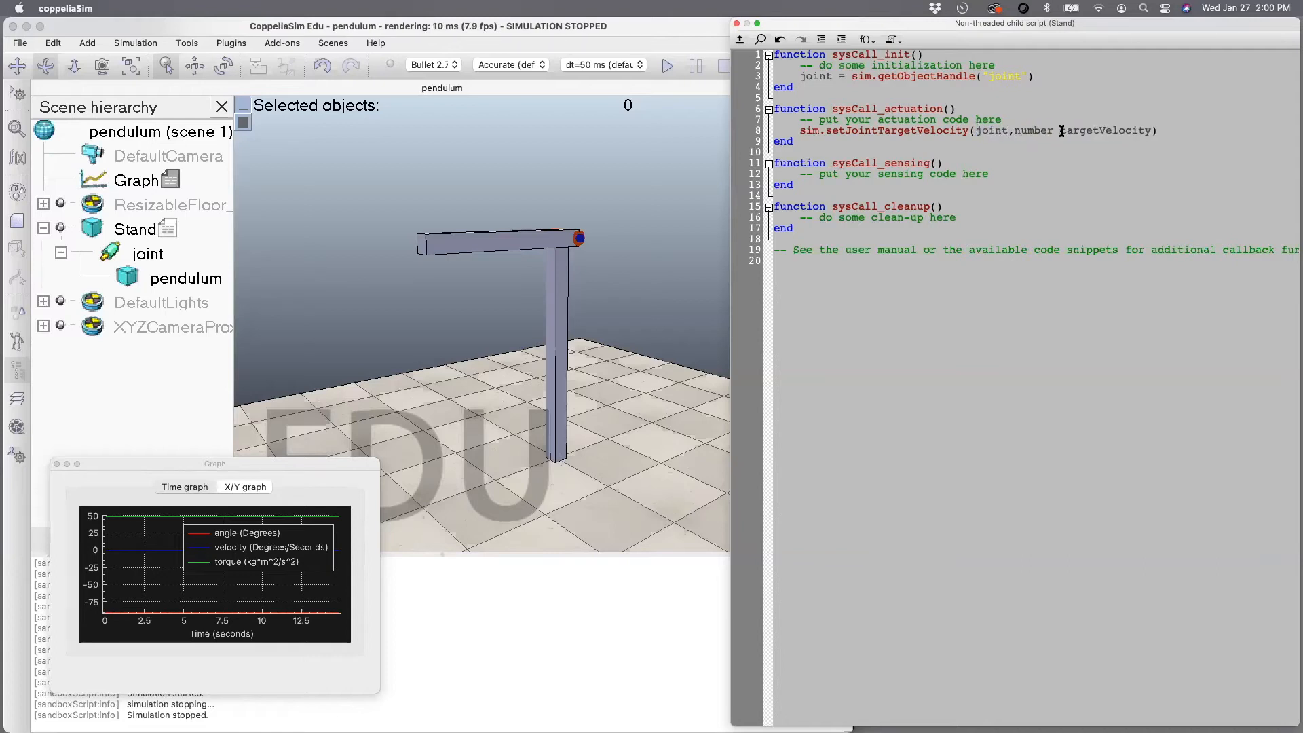
left_click_drag(1152, 130, 1015, 129)
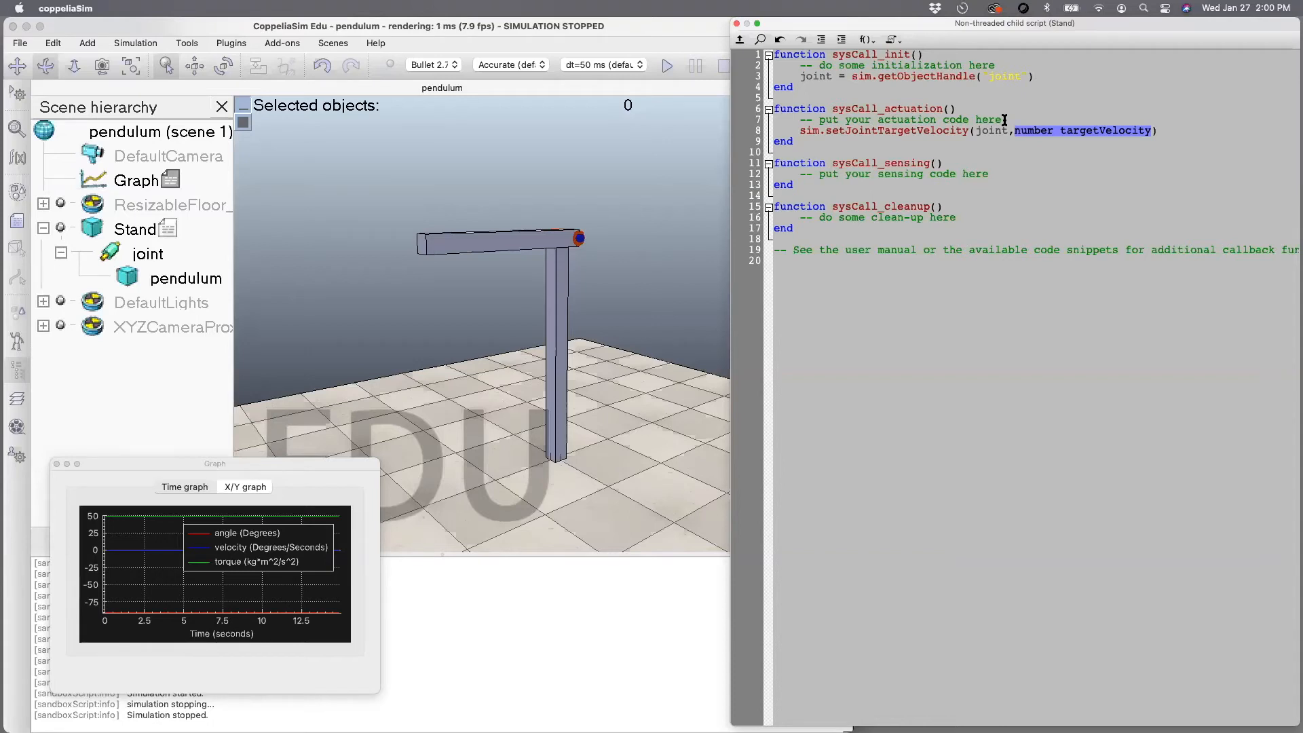
type("3.14")
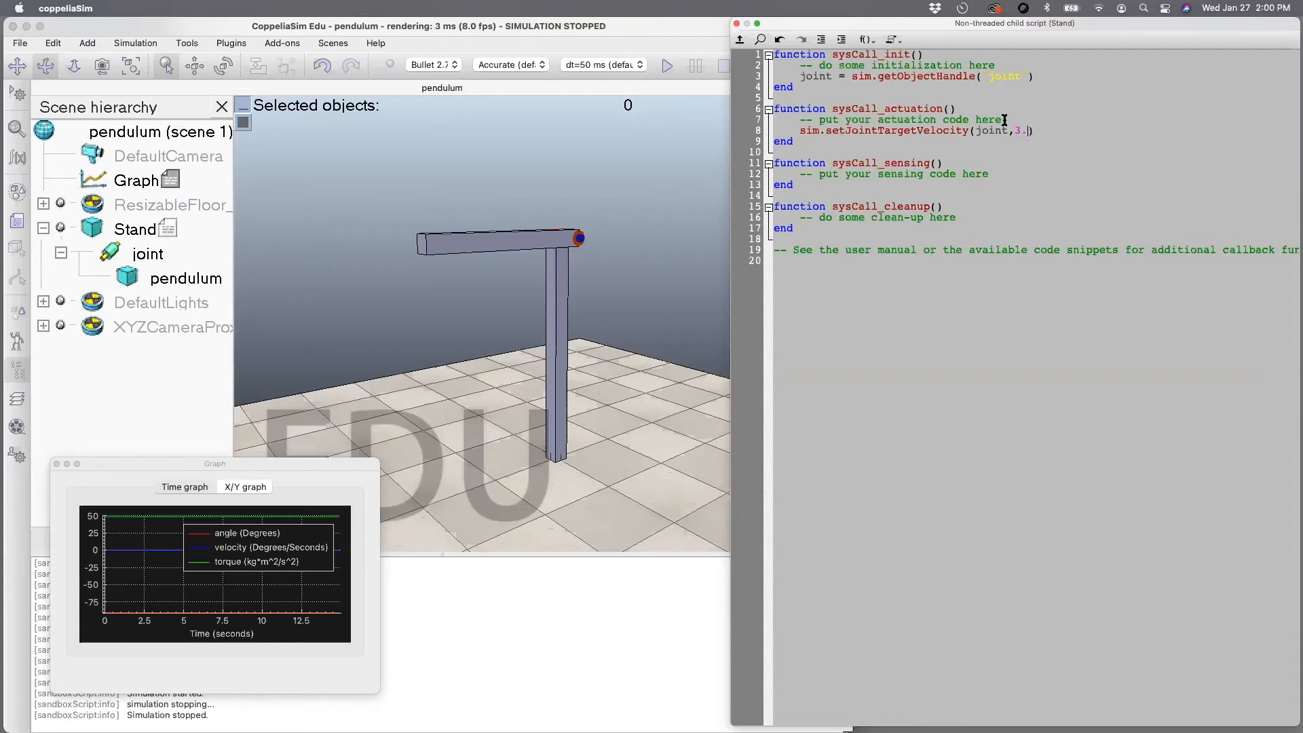
left_click(1004, 120)
- Set the joint's position to 0 degrees in its object properties and close the properties dialog
left_click(547, 163)
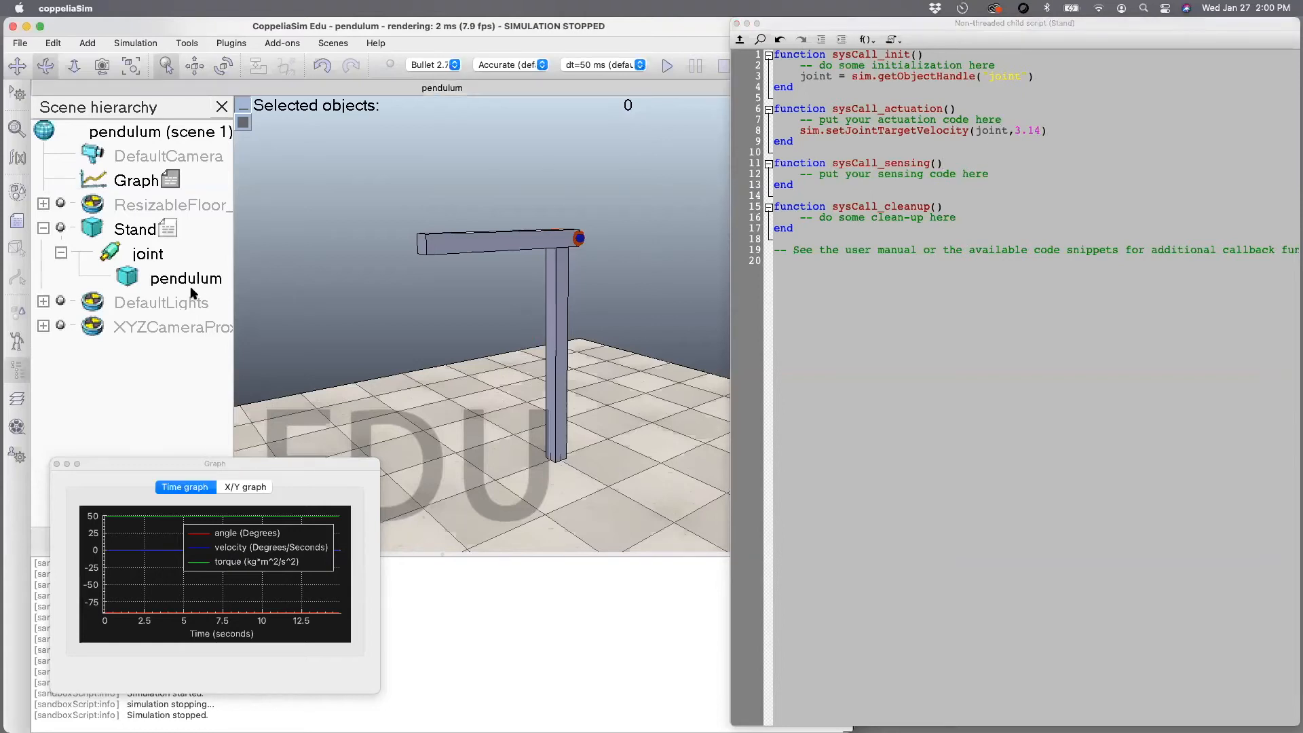
double_click(122, 255)
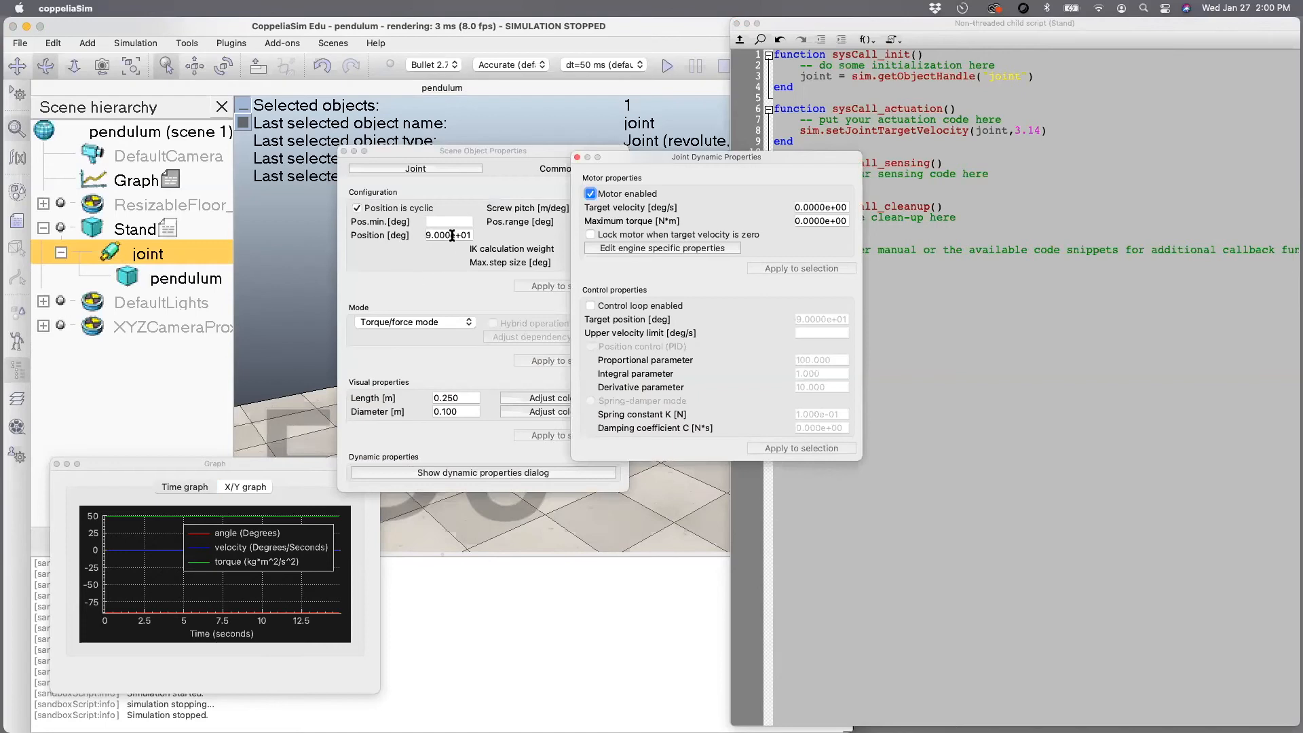
left_click(448, 235)
double_click(448, 235)
type("0")
key("Return")
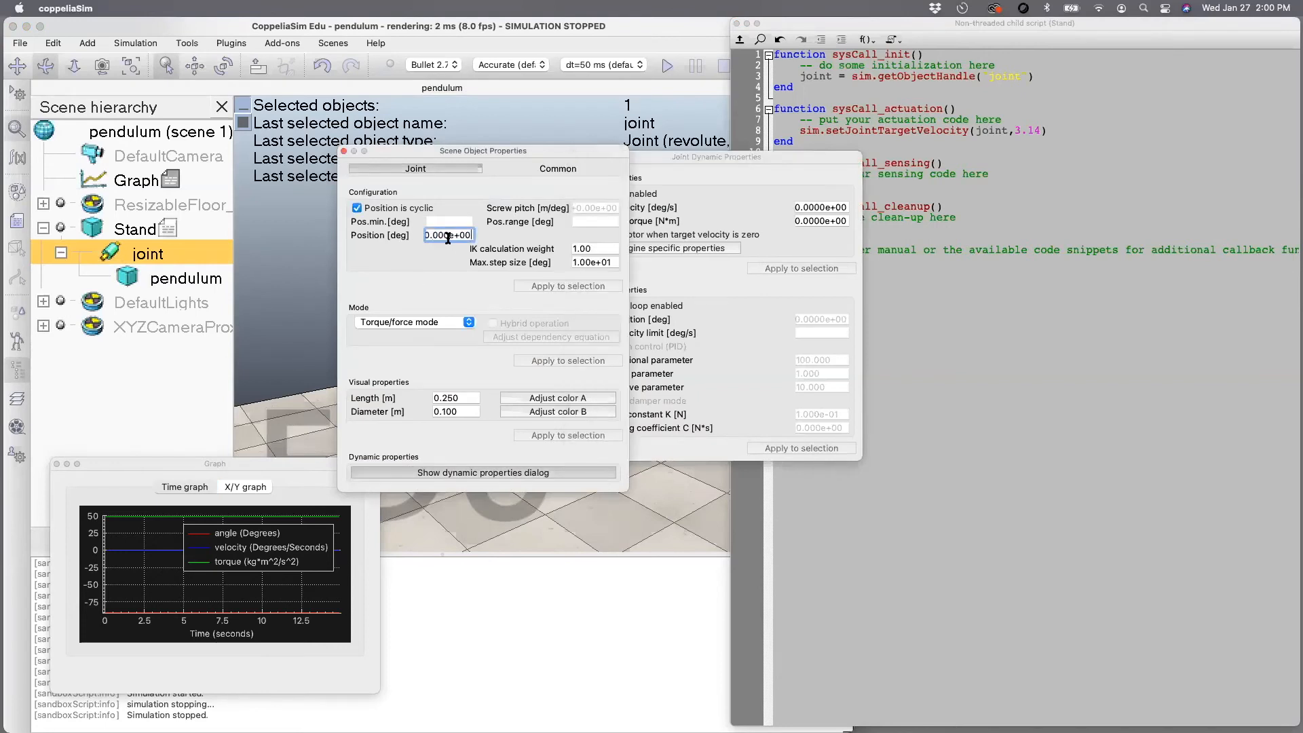
left_click(344, 153)
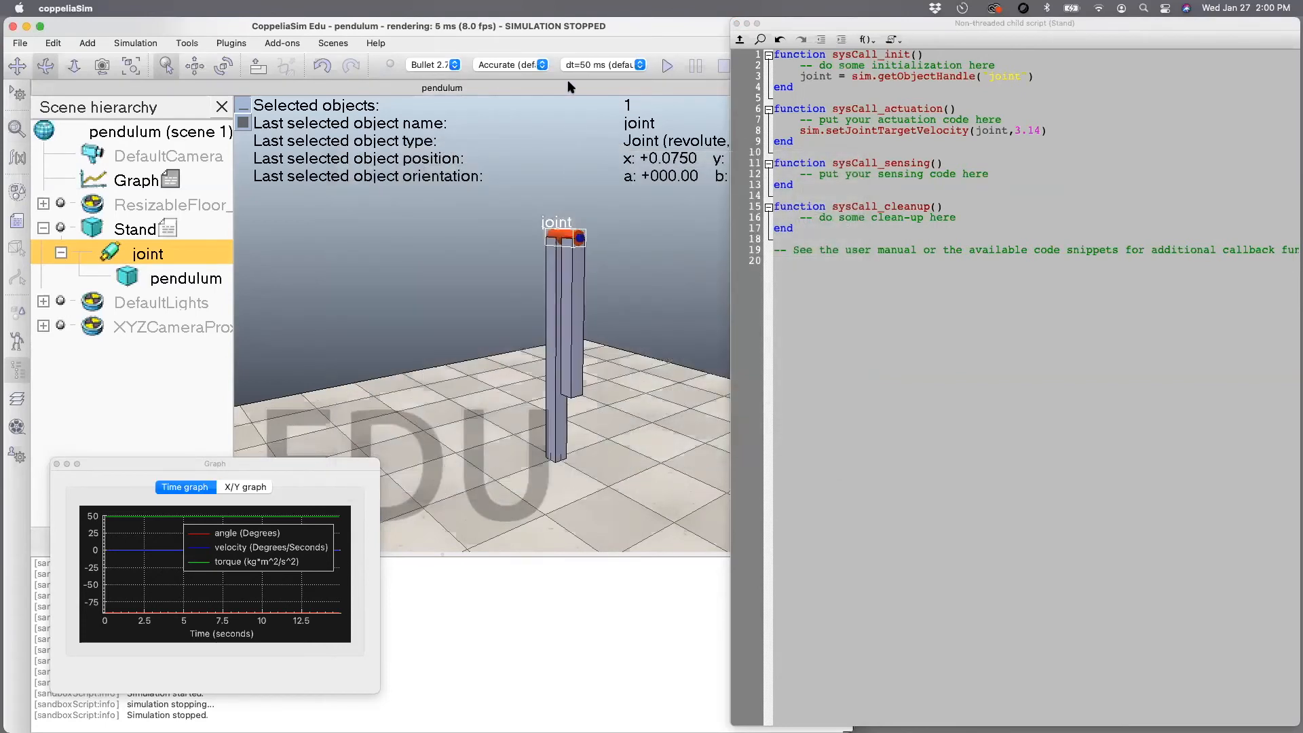
- Set the joint's maximum torque to 1000 N*m in its dynamic properties, moving the dialogs clear of the pendulum
double_click(108, 258)
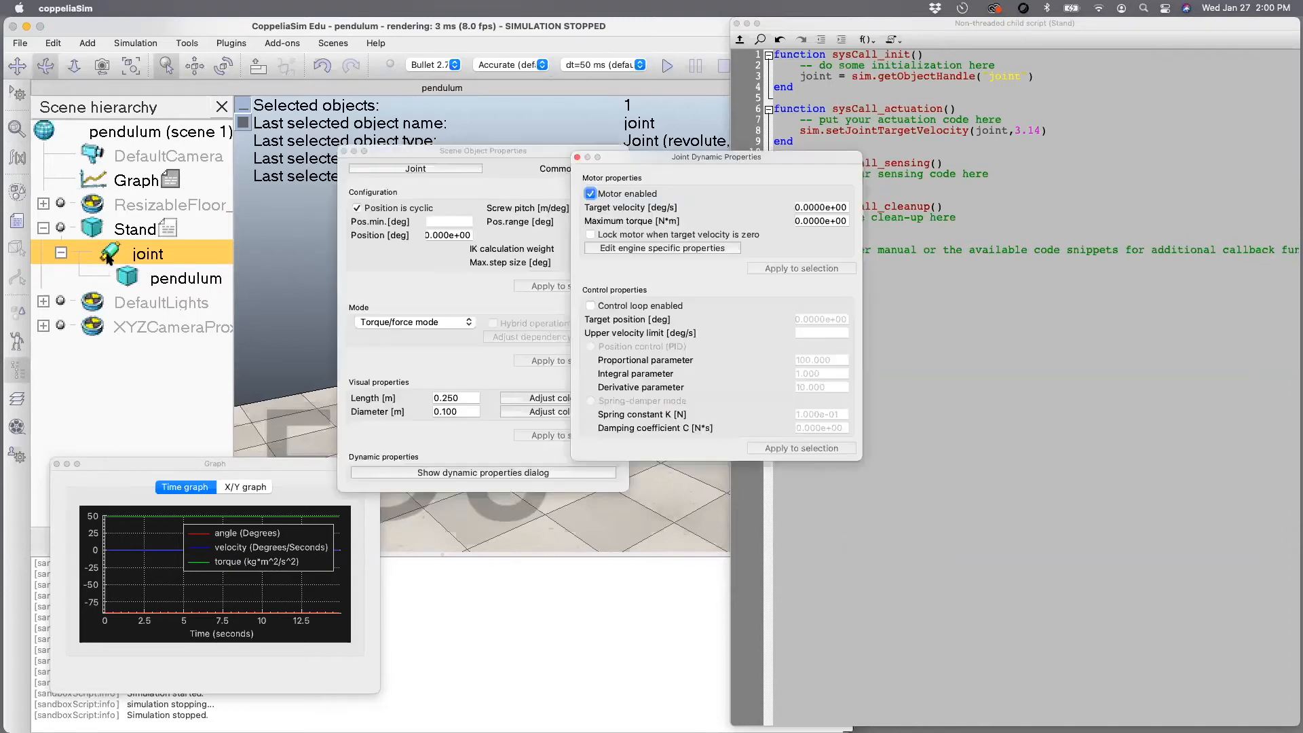
left_click_drag(621, 157, 112, 107)
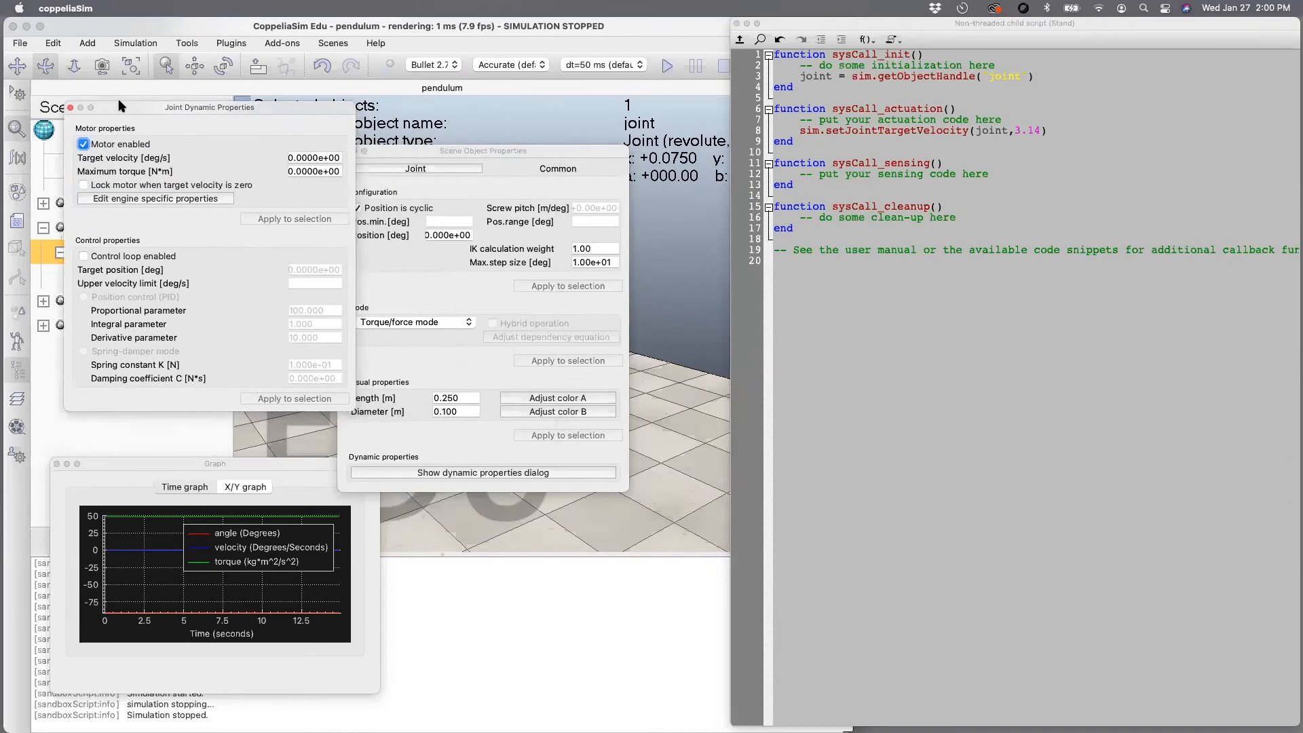
left_click_drag(389, 152, 402, 409)
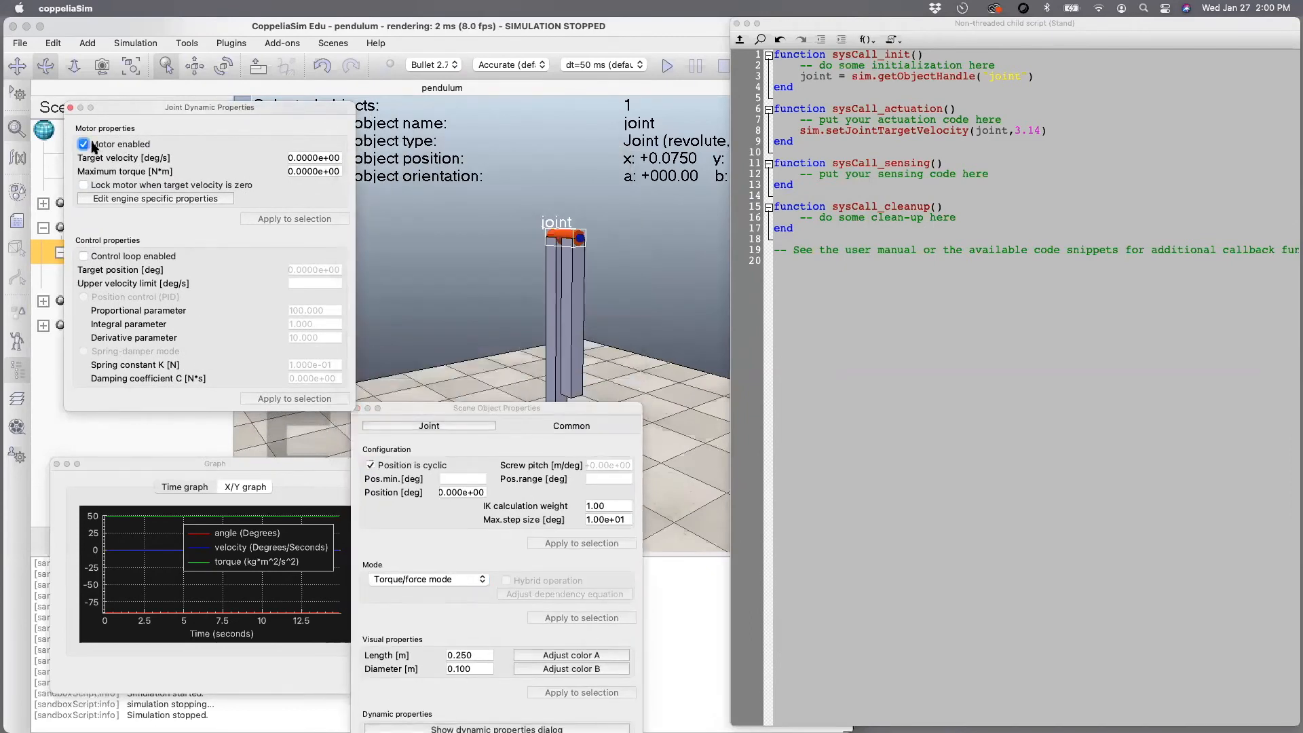
triple_click(308, 171)
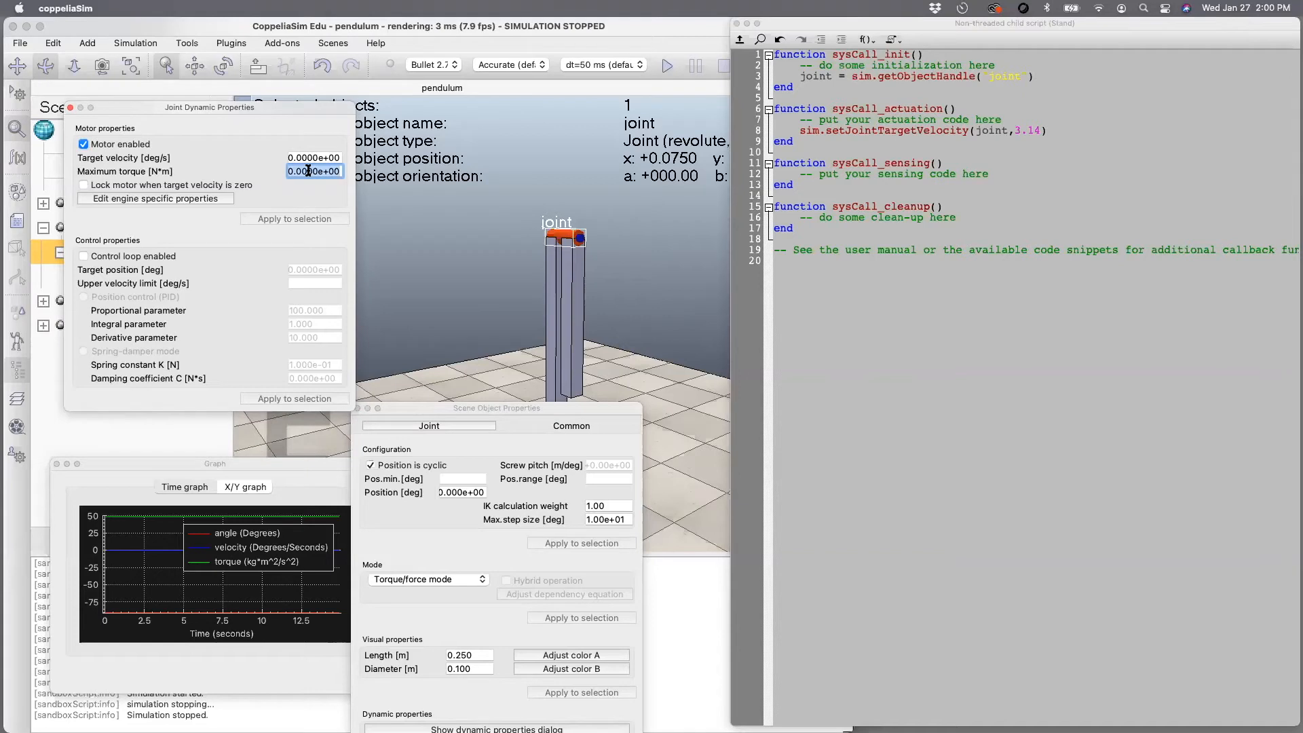
type("1.0000")
key("Return")
- Run the simulation to observe the joint driven by the script's target velocity, and stop it
left_click(669, 68)
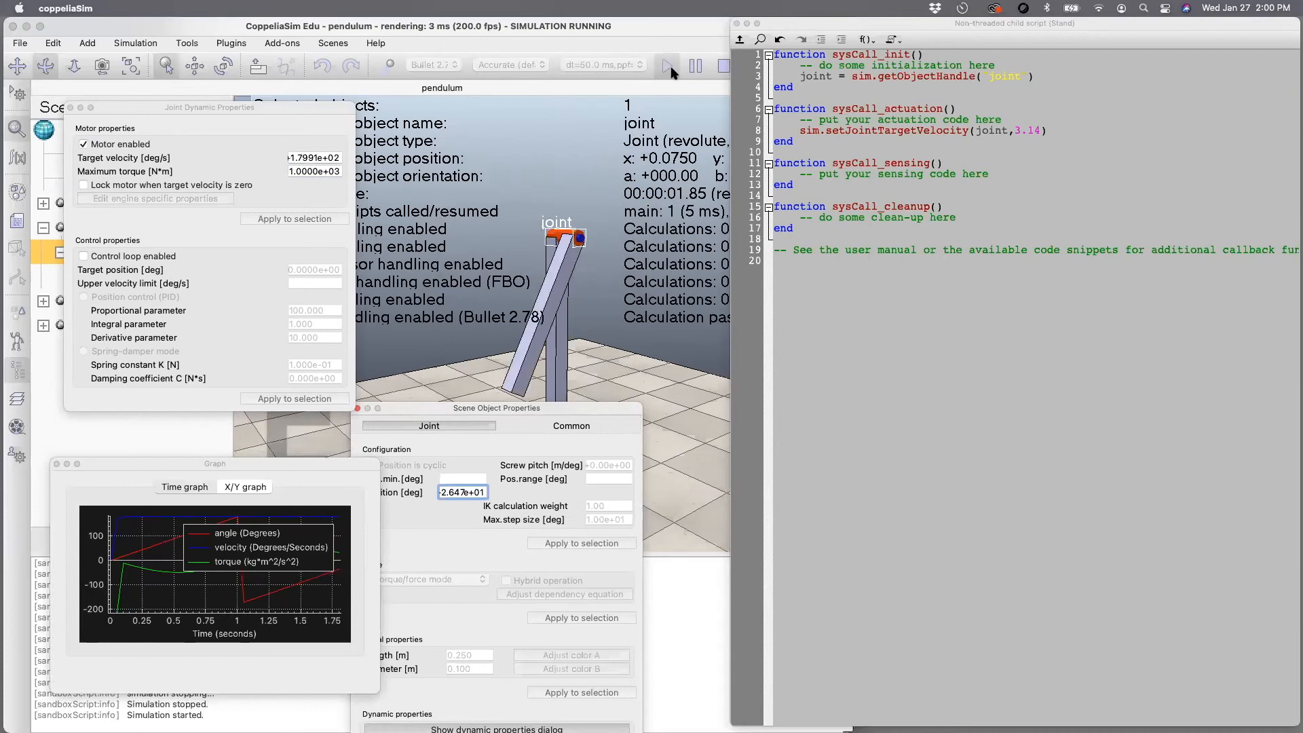
left_click_drag(450, 407, 455, 451)
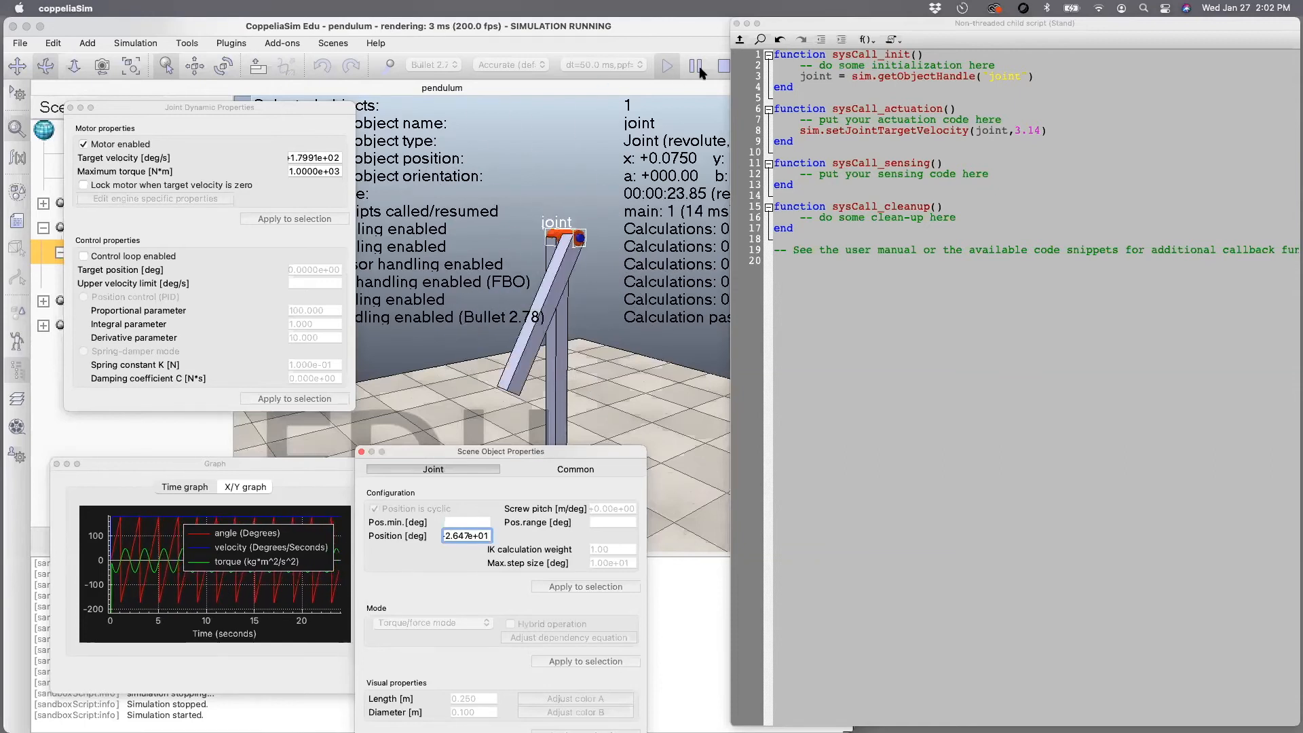
left_click(723, 66)
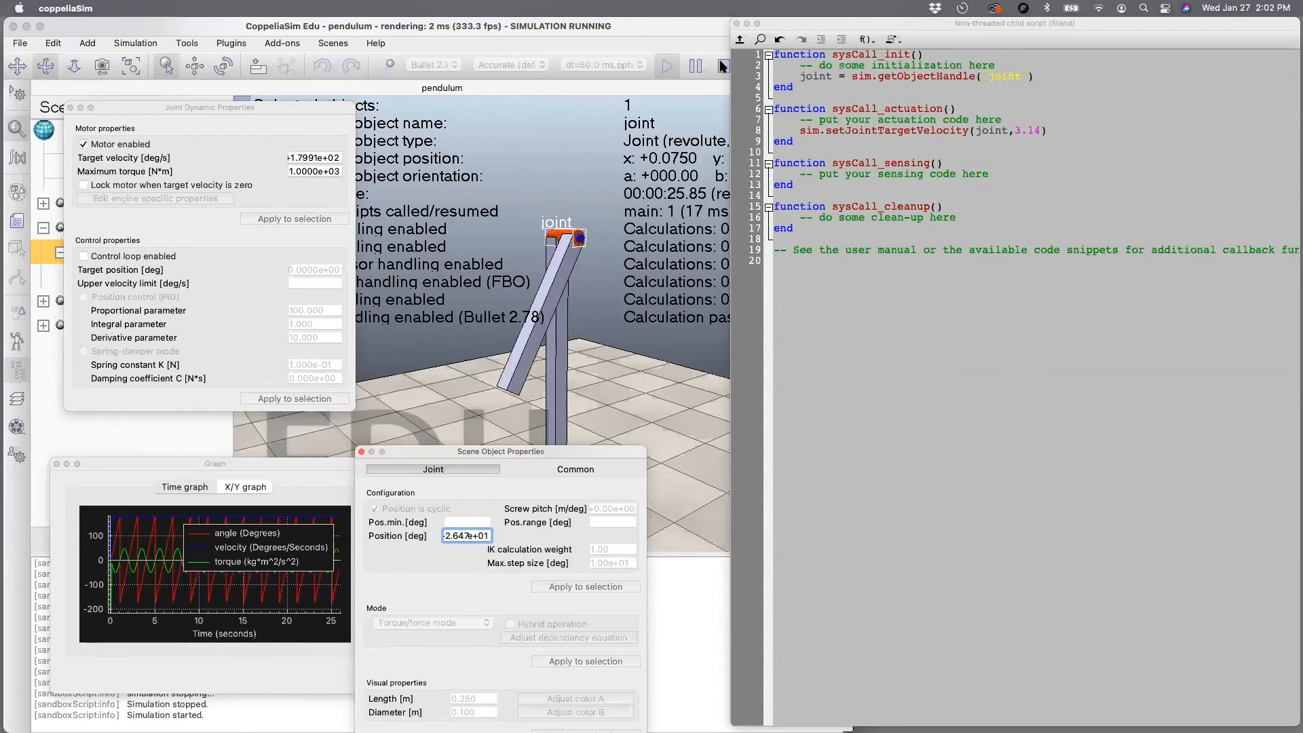
- Comment out the sim.setJointTargetVelocity line in sysCall_actuation of the Stand script
left_click(307, 156)
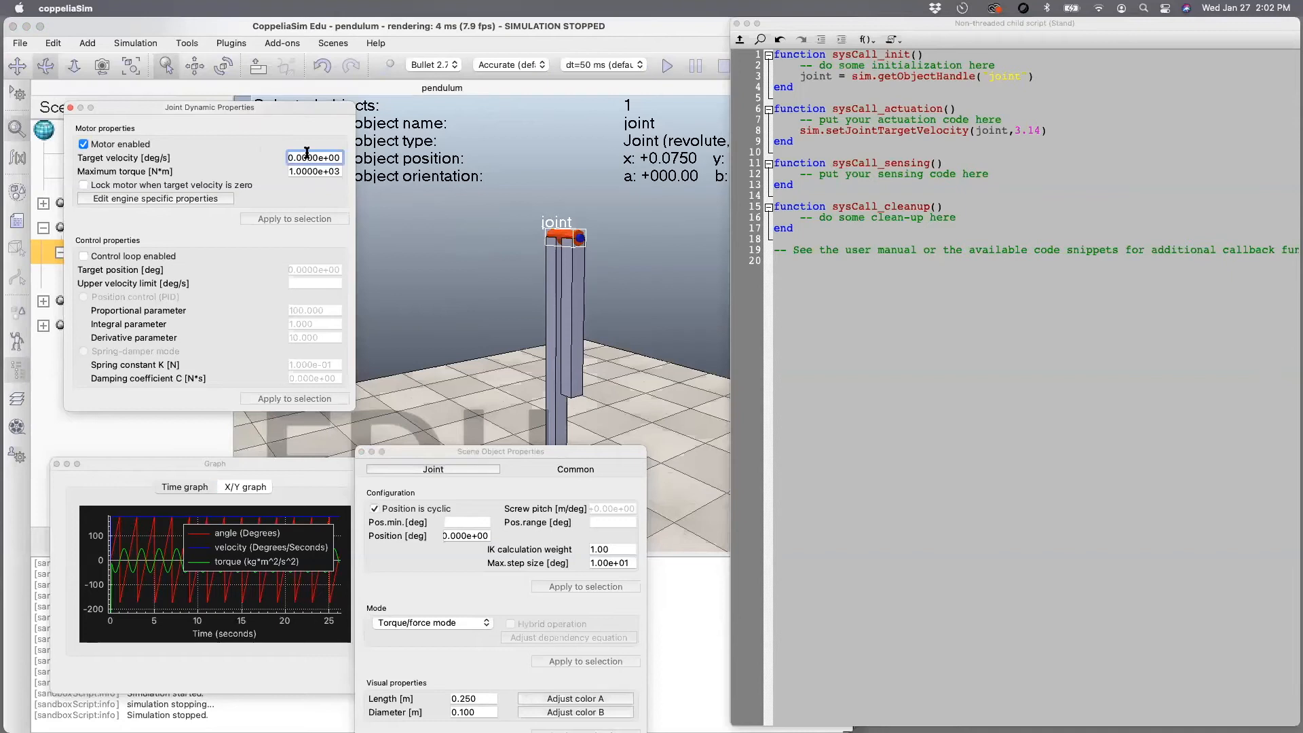
left_click(800, 130)
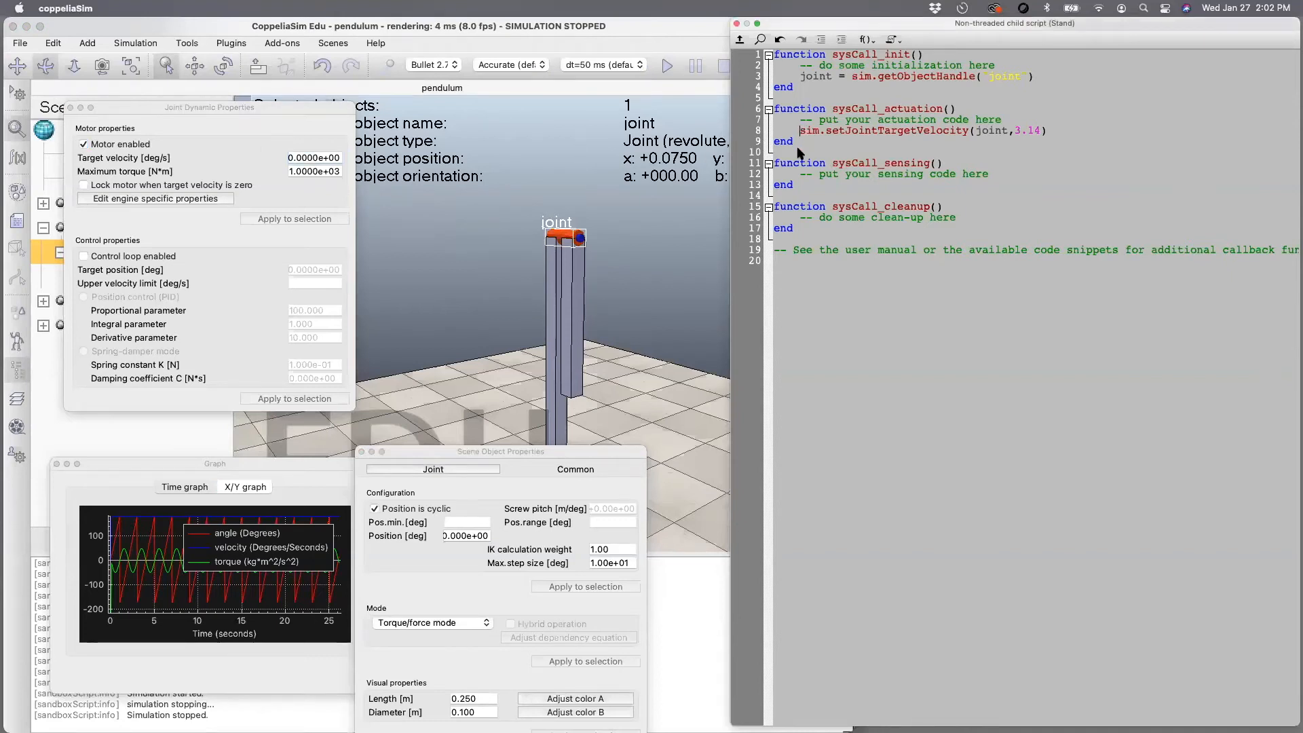
type("--")
- Set the joint's target velocity to 360 deg/s in its dynamic properties and test it with a simulation run
left_click(302, 157)
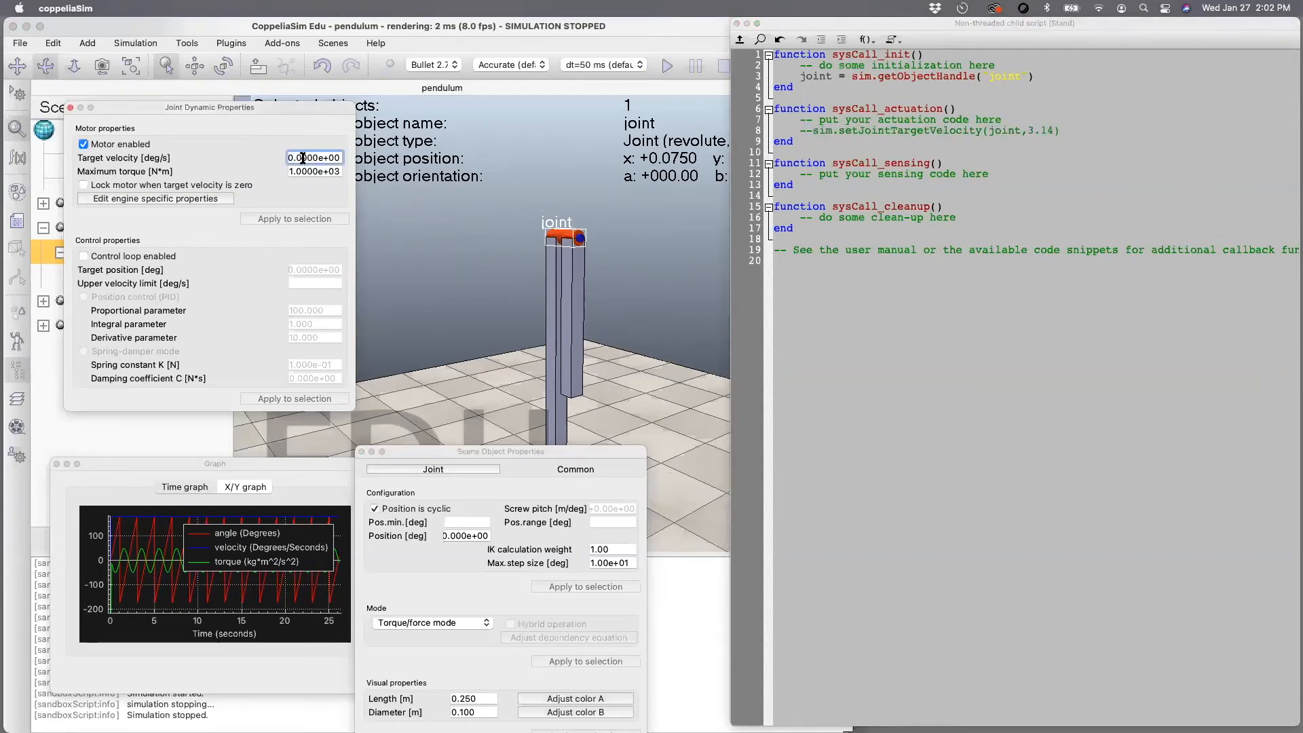
type("36")
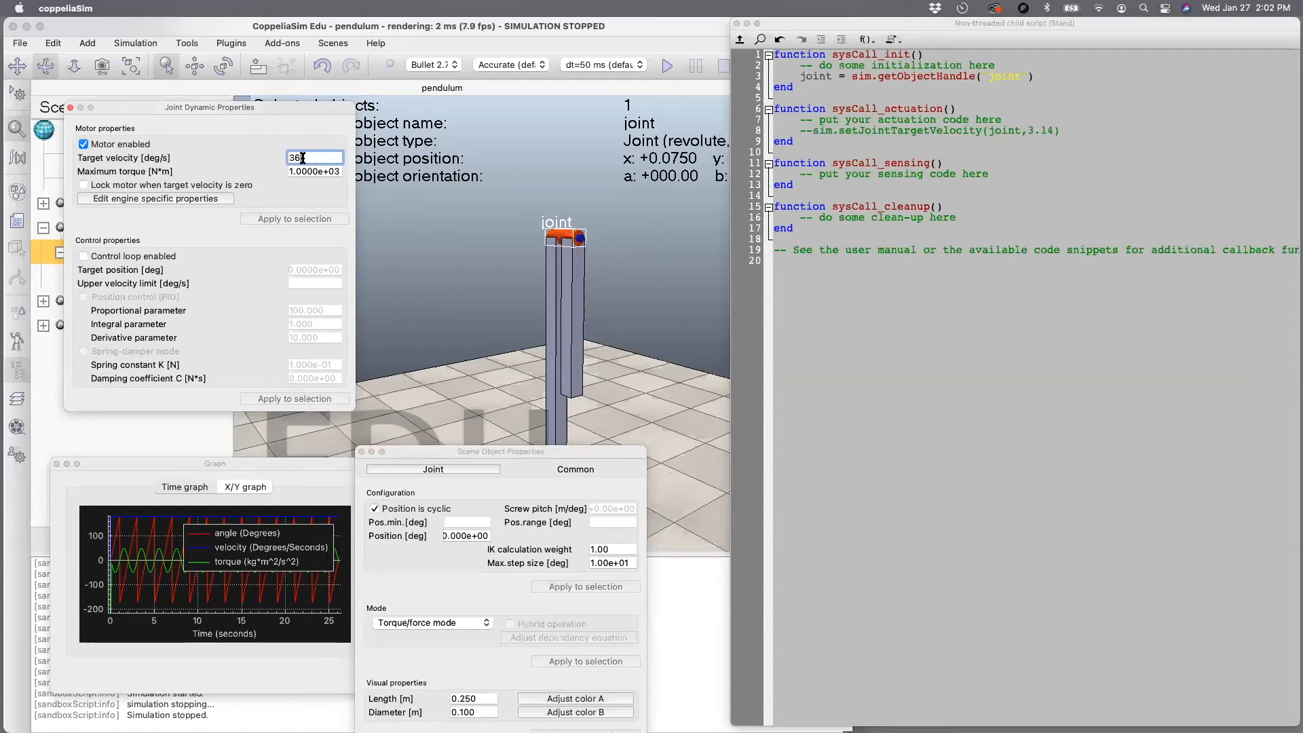
type("0")
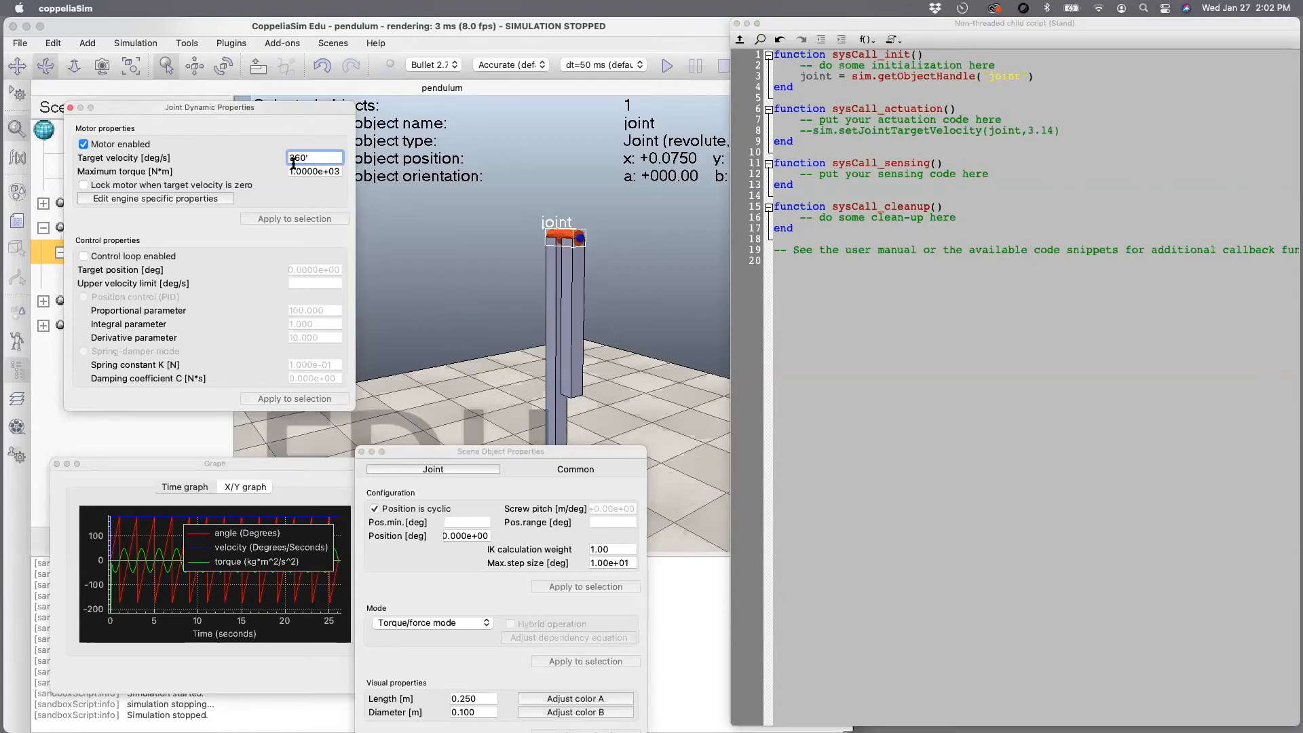
key("Return")
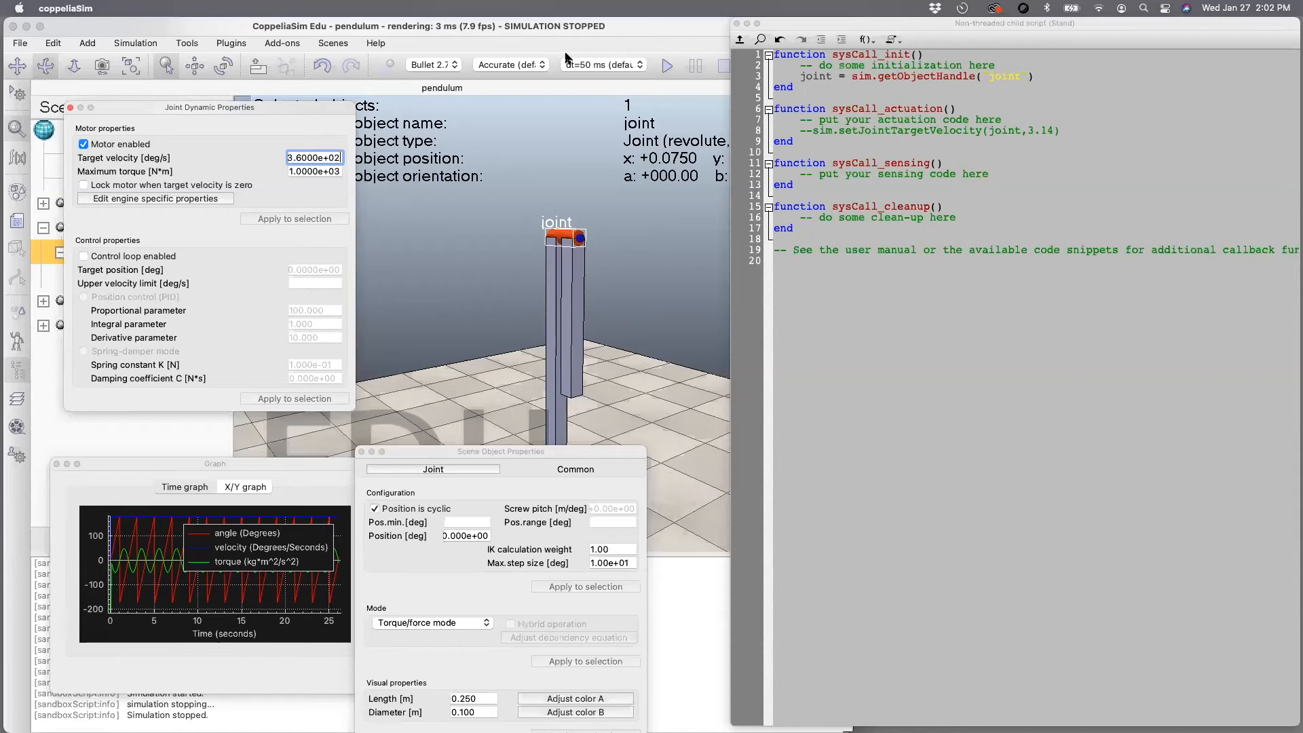
left_click(664, 67)
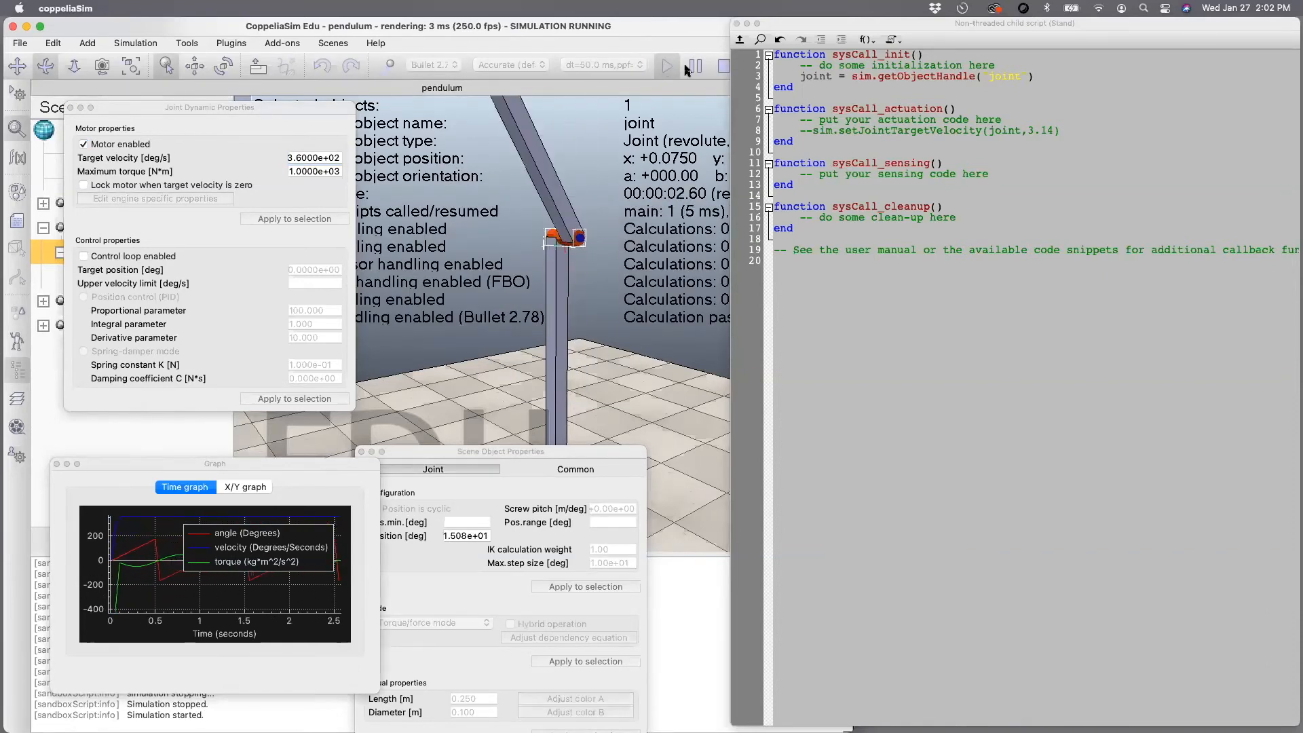
left_click(723, 68)
- Reset the joint's target velocity to 0 deg/s in its dynamic properties
left_click(313, 159)
left_click(314, 159)
type("0")
key("Return")
- Uncomment the sim.setJointTargetVelocity line in sysCall_actuation
left_click(832, 149)
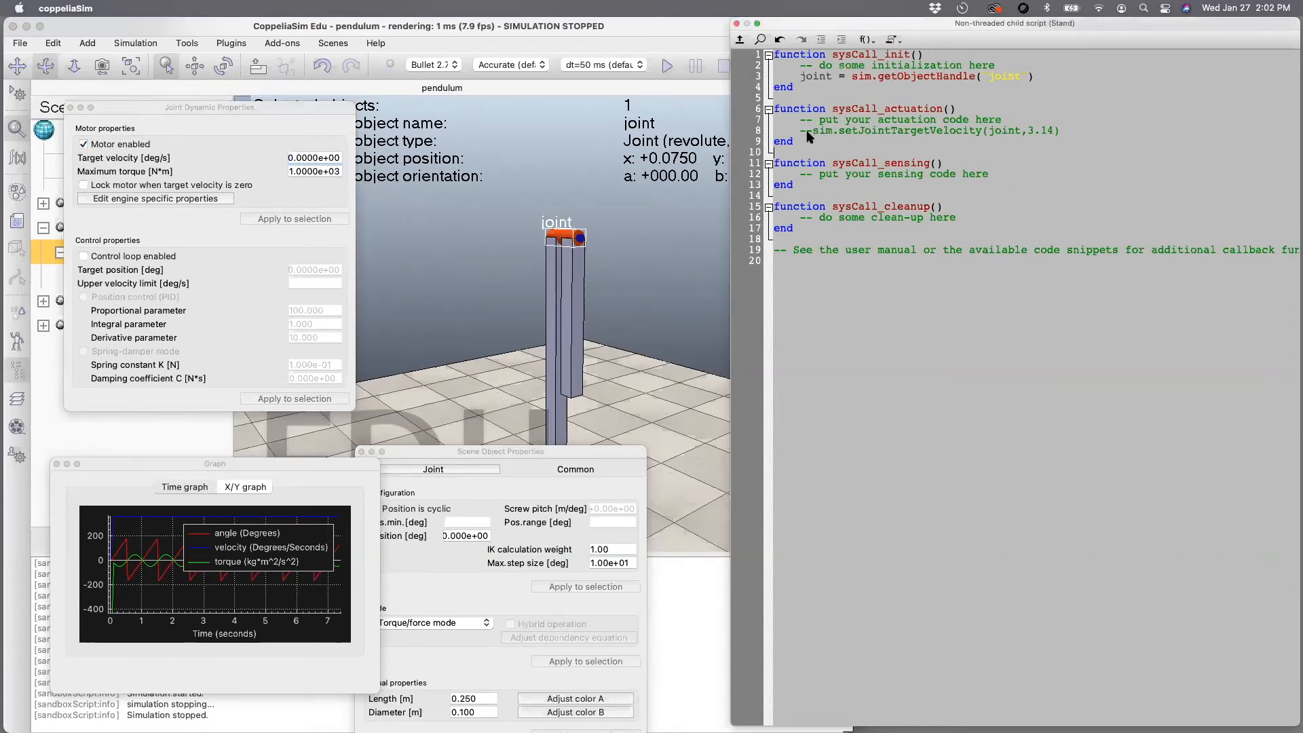
left_click(812, 131)
key("BackSpace")
key("BackSpace")
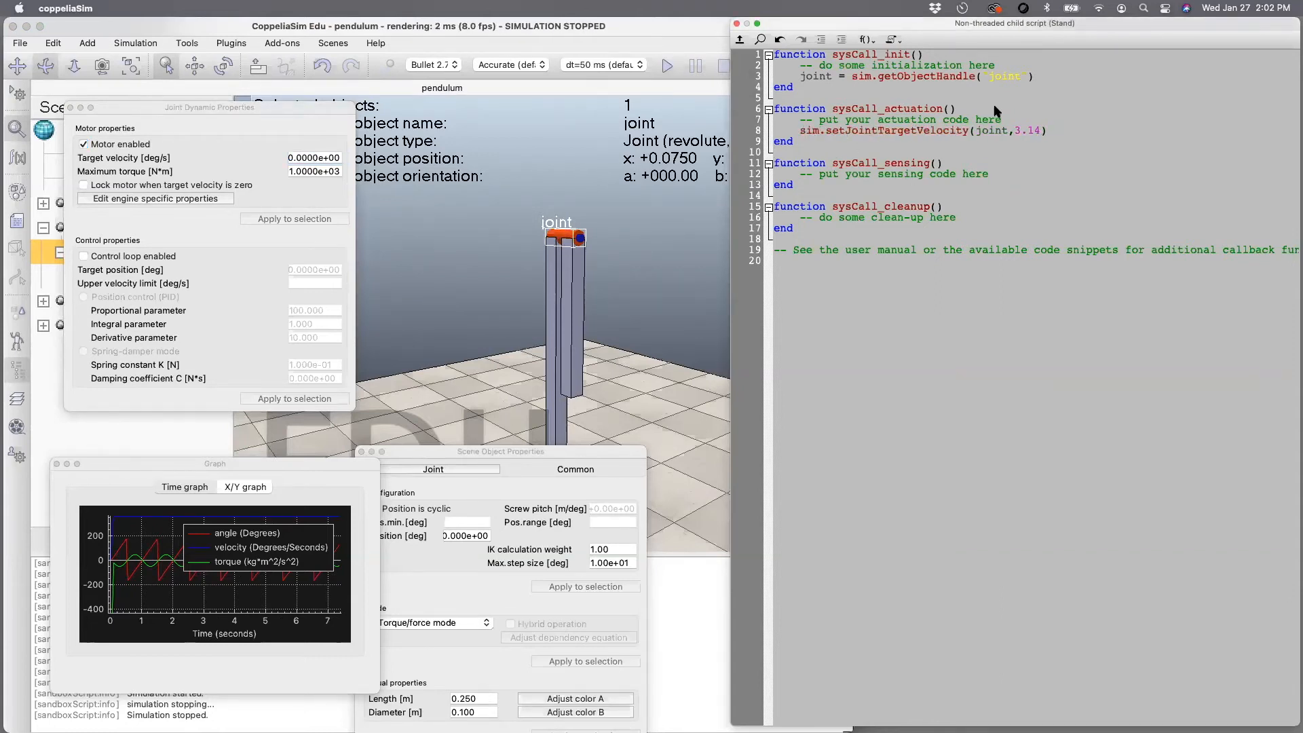
- Change the velocity argument of sim.setJointTargetVelocity to 6.28 and test it with a simulation run
left_click_drag(1041, 131, 1014, 128)
left_click(1016, 130)
type("6")
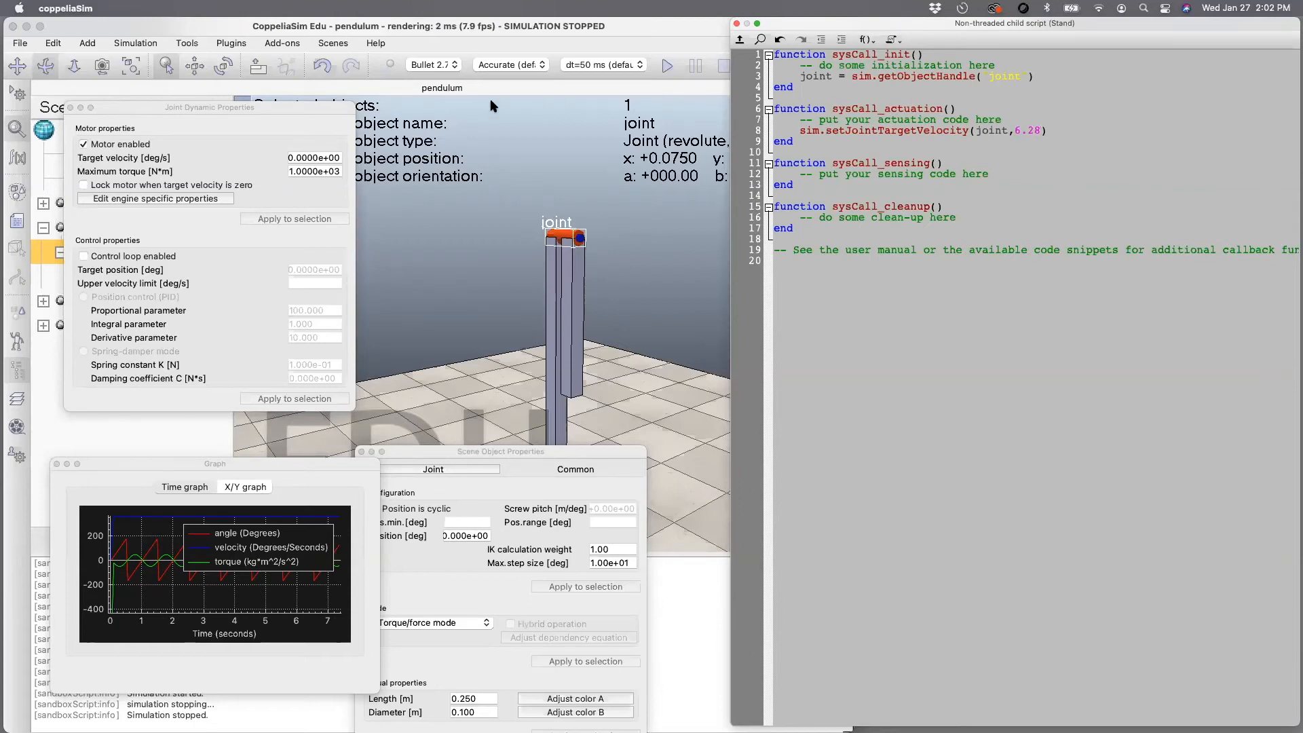
left_click(666, 65)
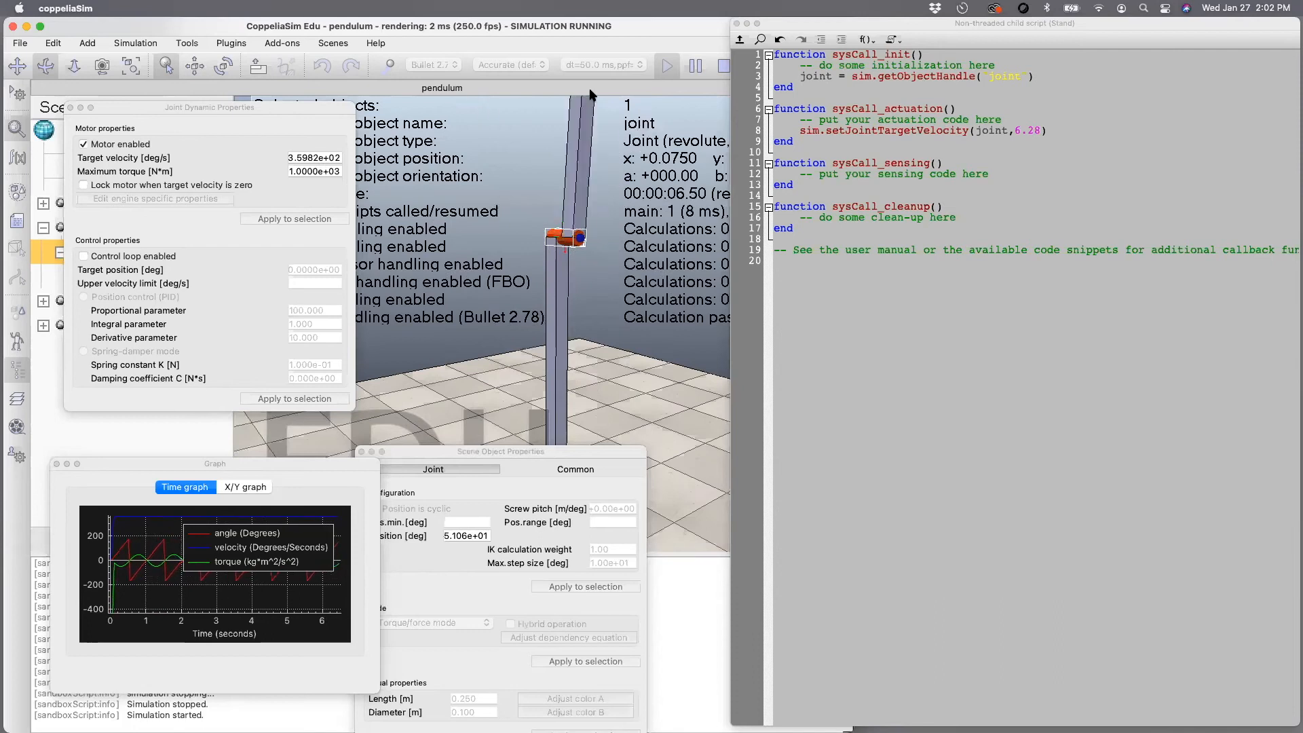
left_click(724, 66)
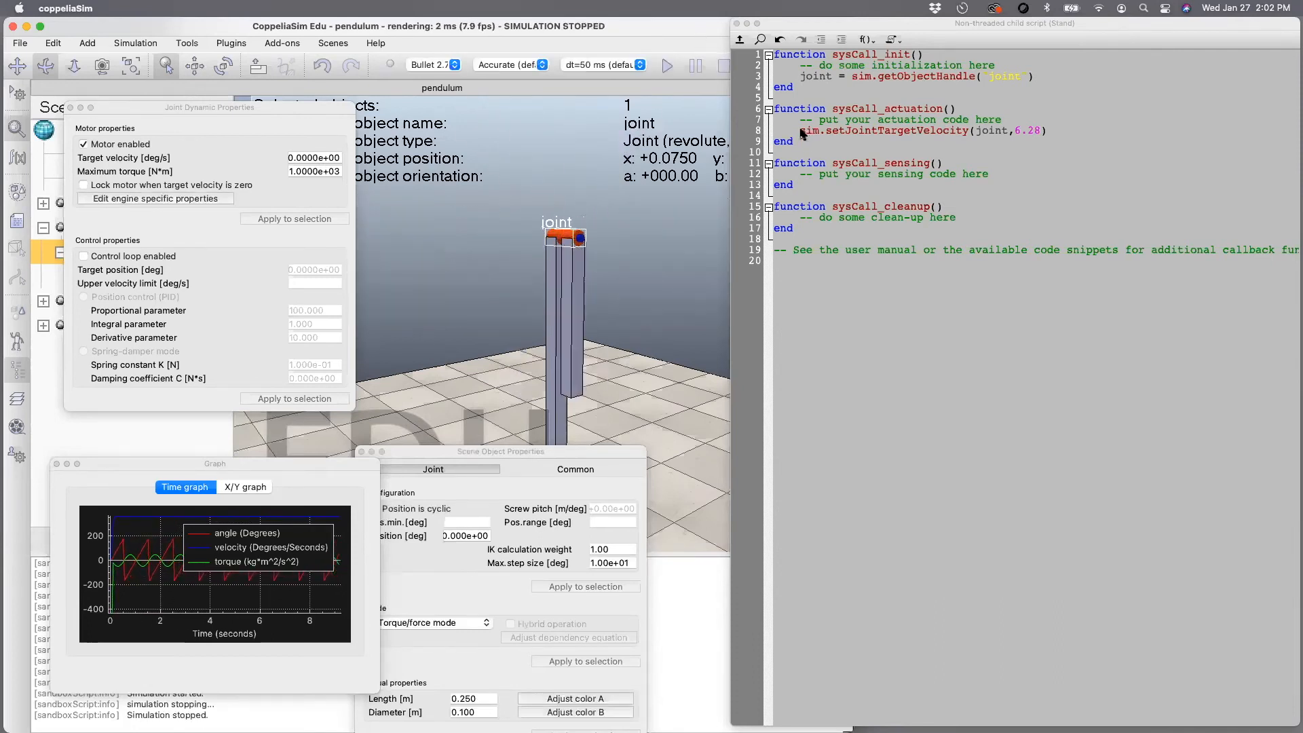
- Comment out the sim.setJointTargetVelocity call in the script and enable the joint's control loop in its dynamic properties
left_click(785, 208)
type("--")
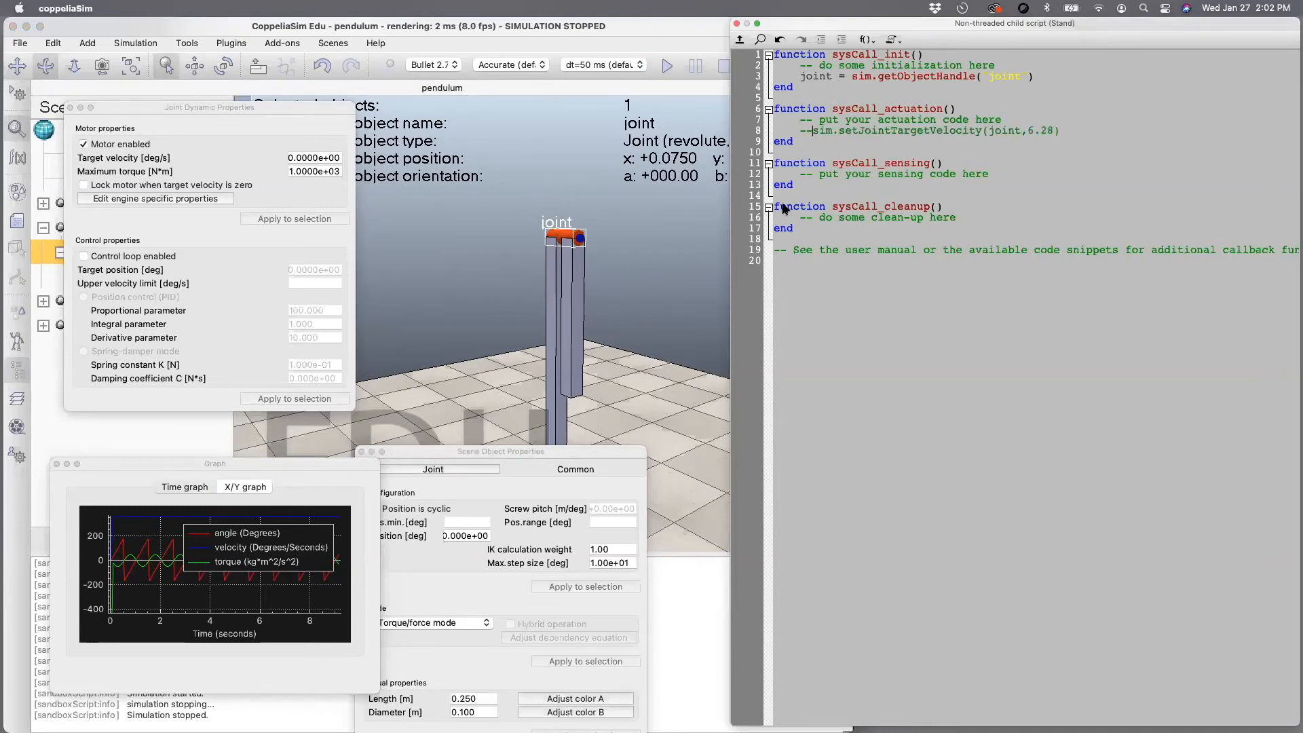
left_click(212, 130)
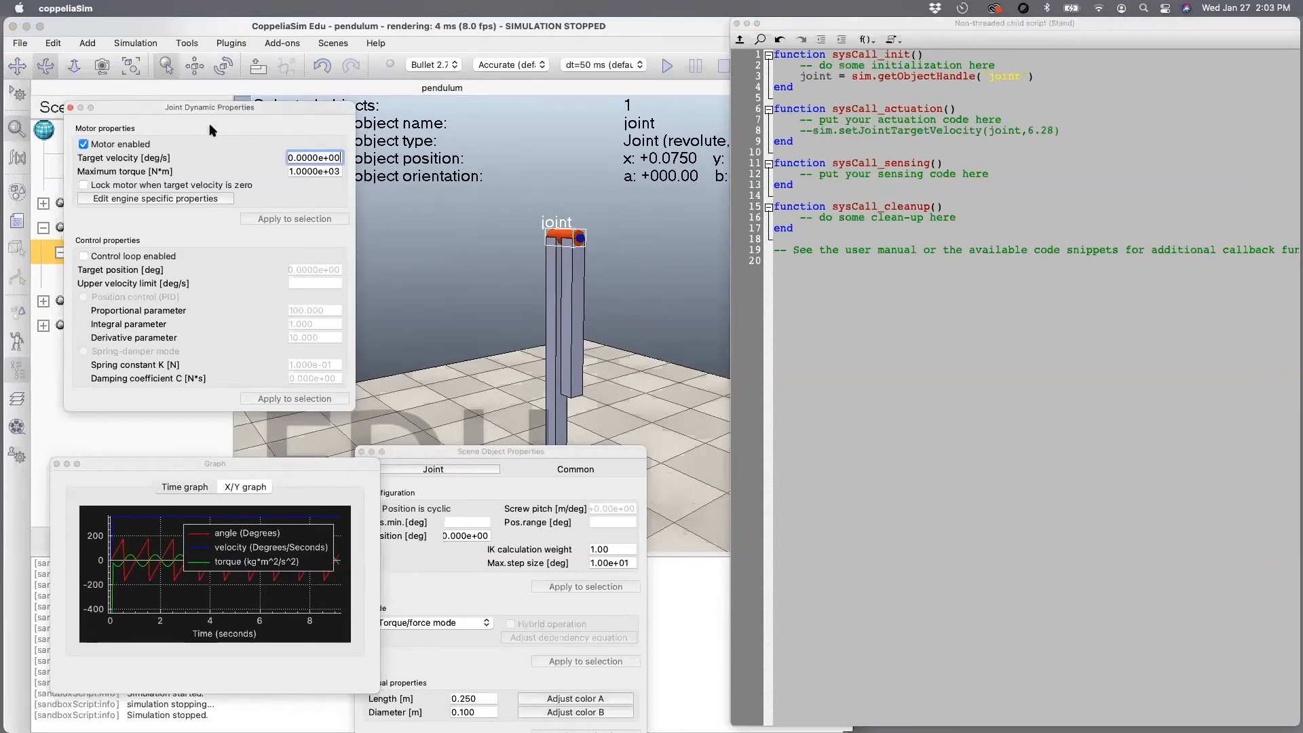
left_click(84, 257)
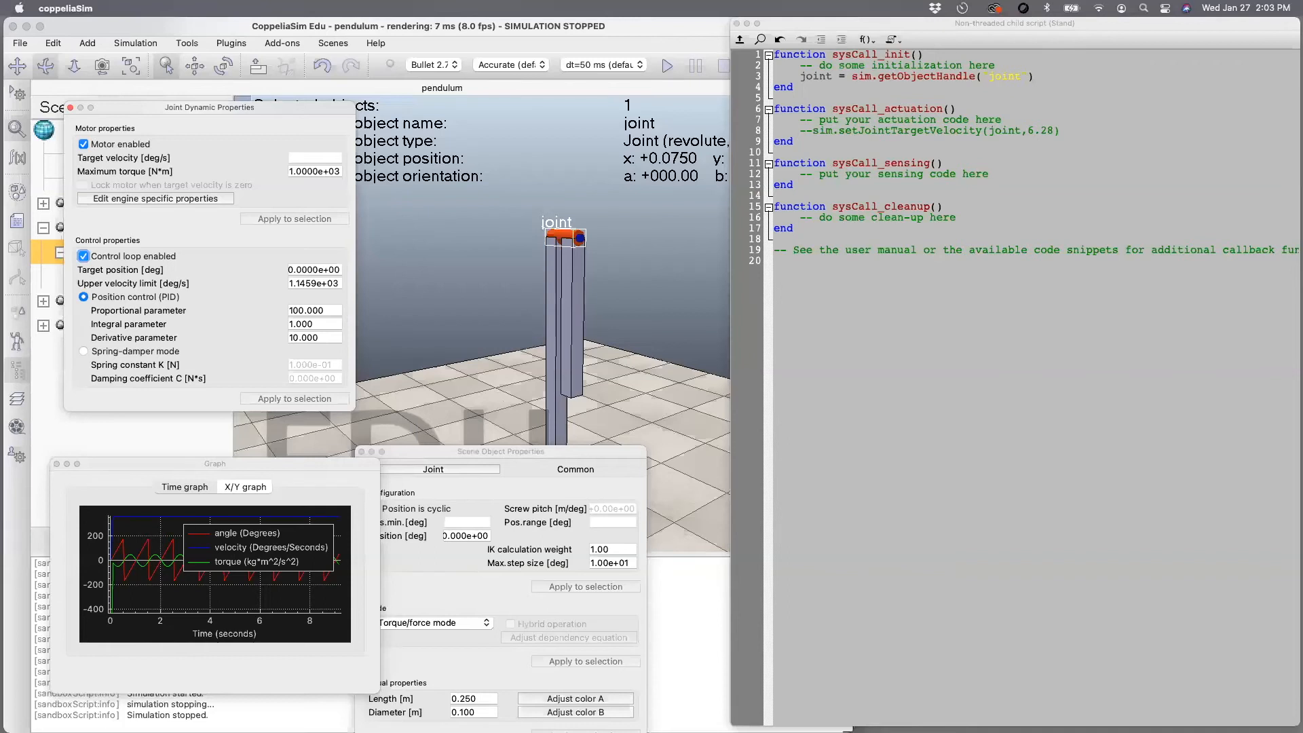
- Switch to the API documentation in Chrome, open the sim.setJointTargetPosition page and copy its Lua synopsis
key("super+Tab")
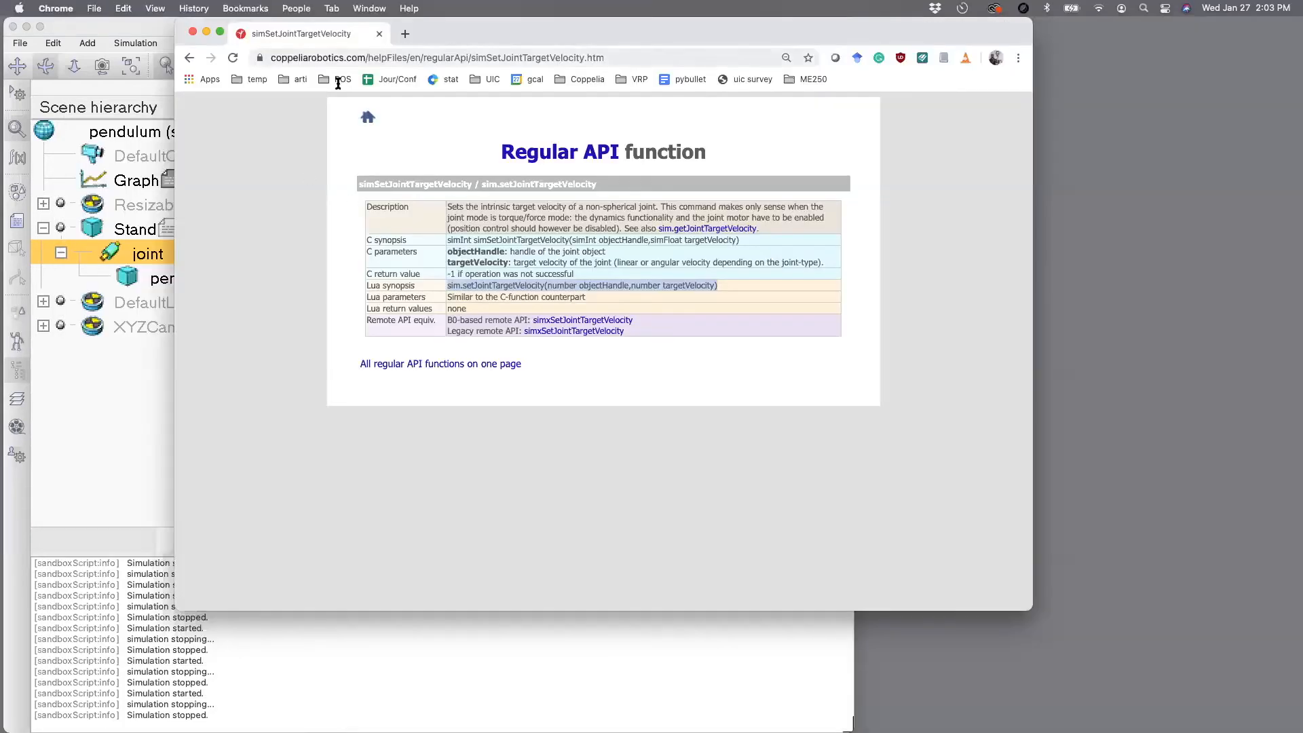
left_click(189, 57)
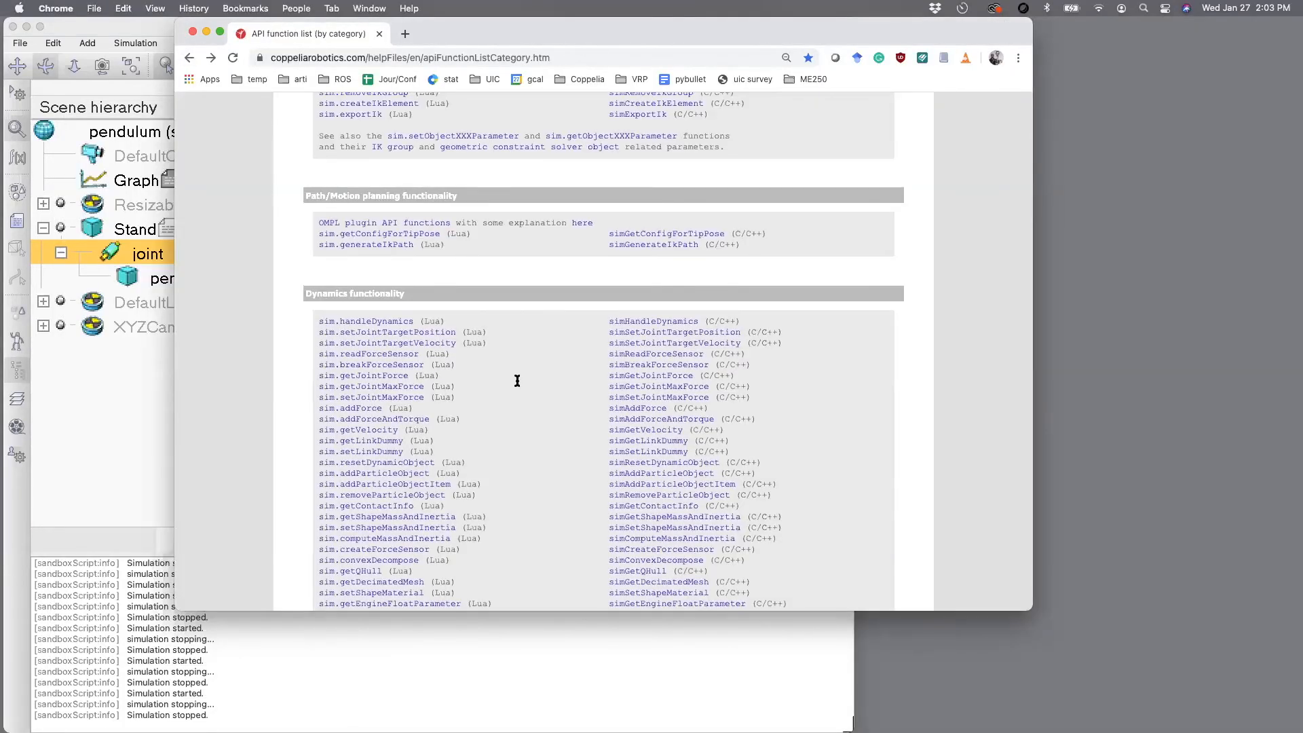
key("super+f")
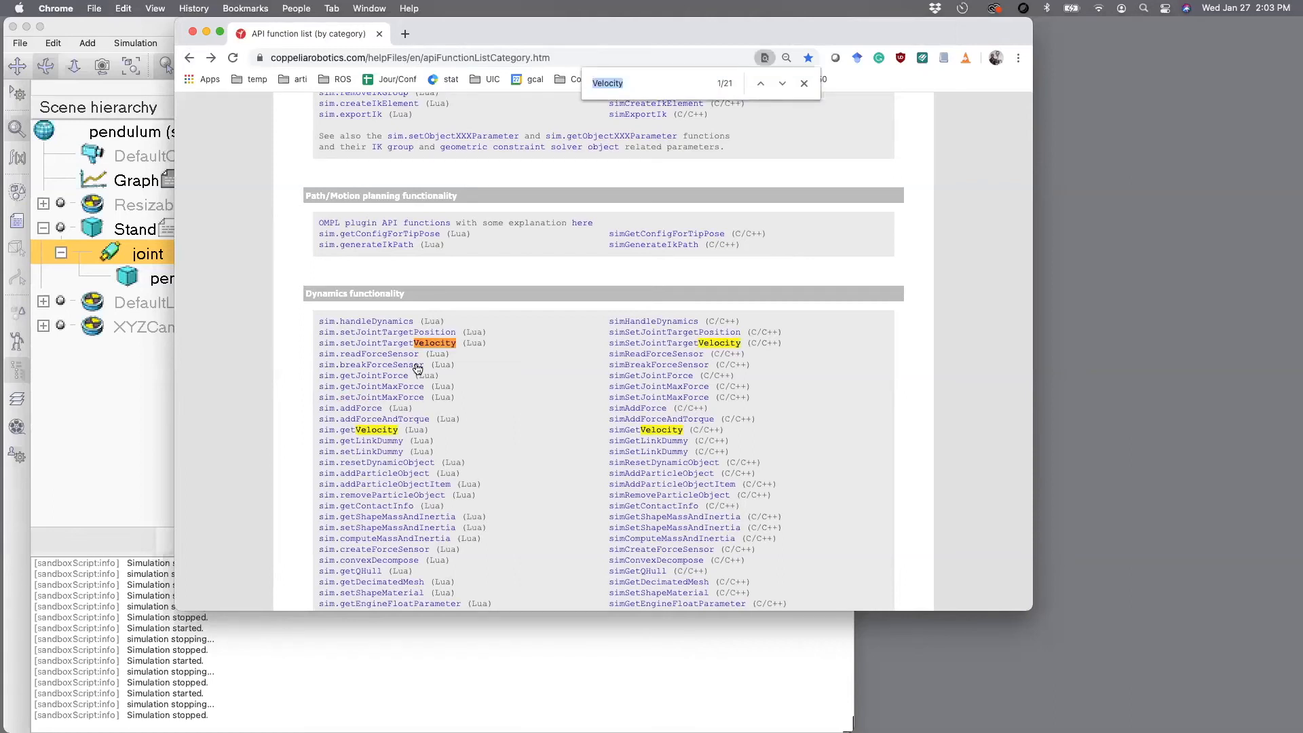
left_click(410, 336)
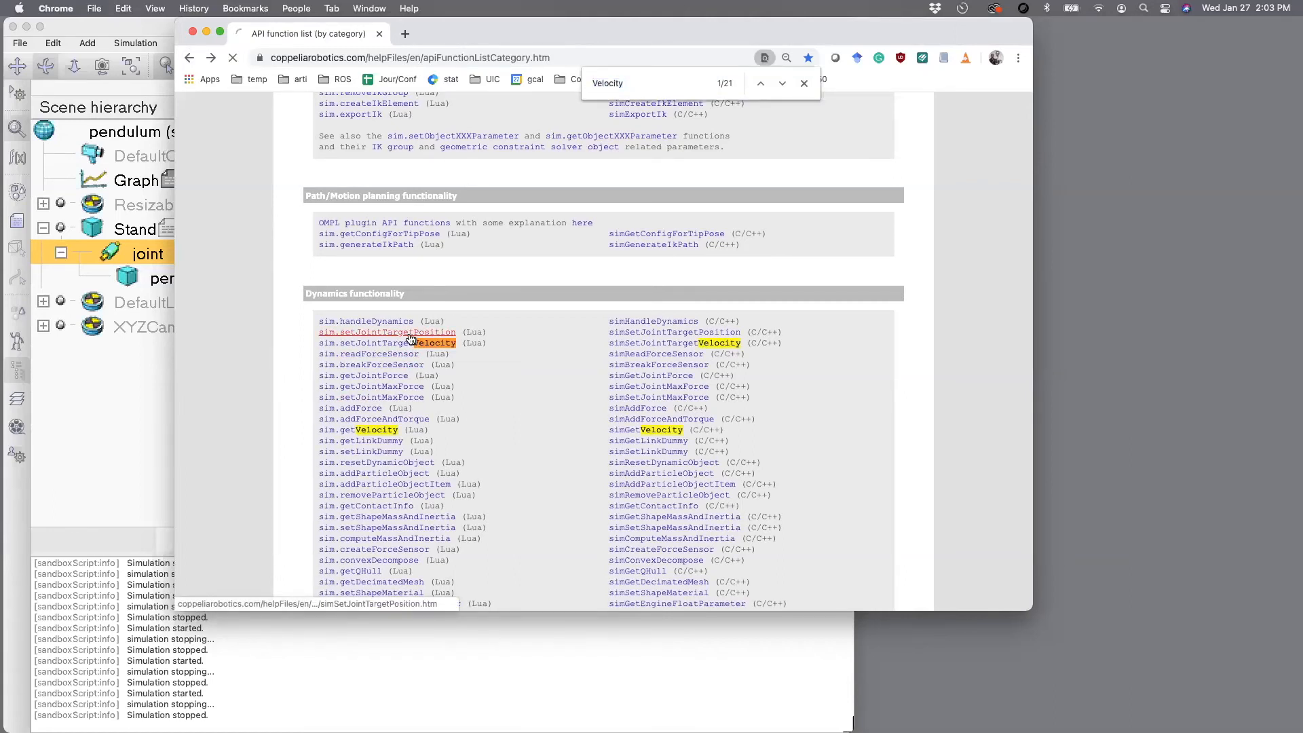
left_click_drag(719, 275, 446, 275)
key("super+c")
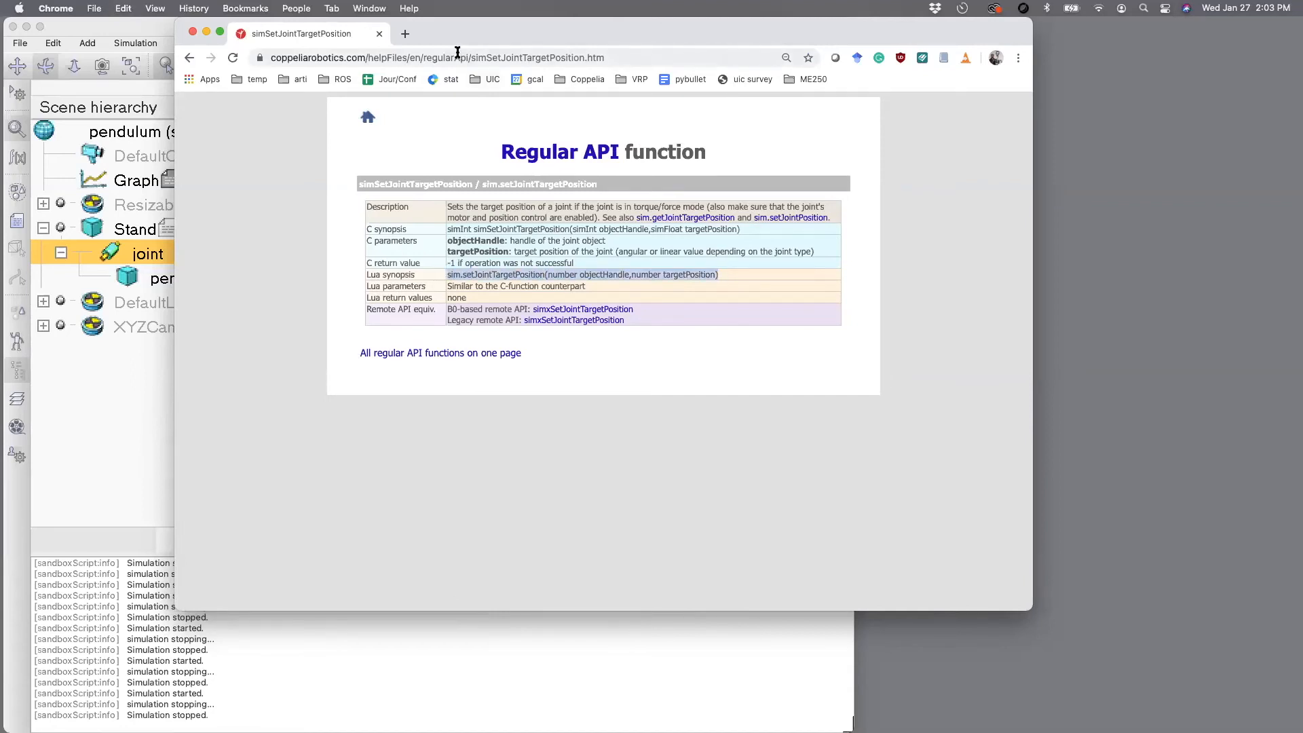
- Return to CoppeliaSim and paste the sim.setJointTargetPosition synopsis on a new line below the commented velocity call
left_click(431, 636)
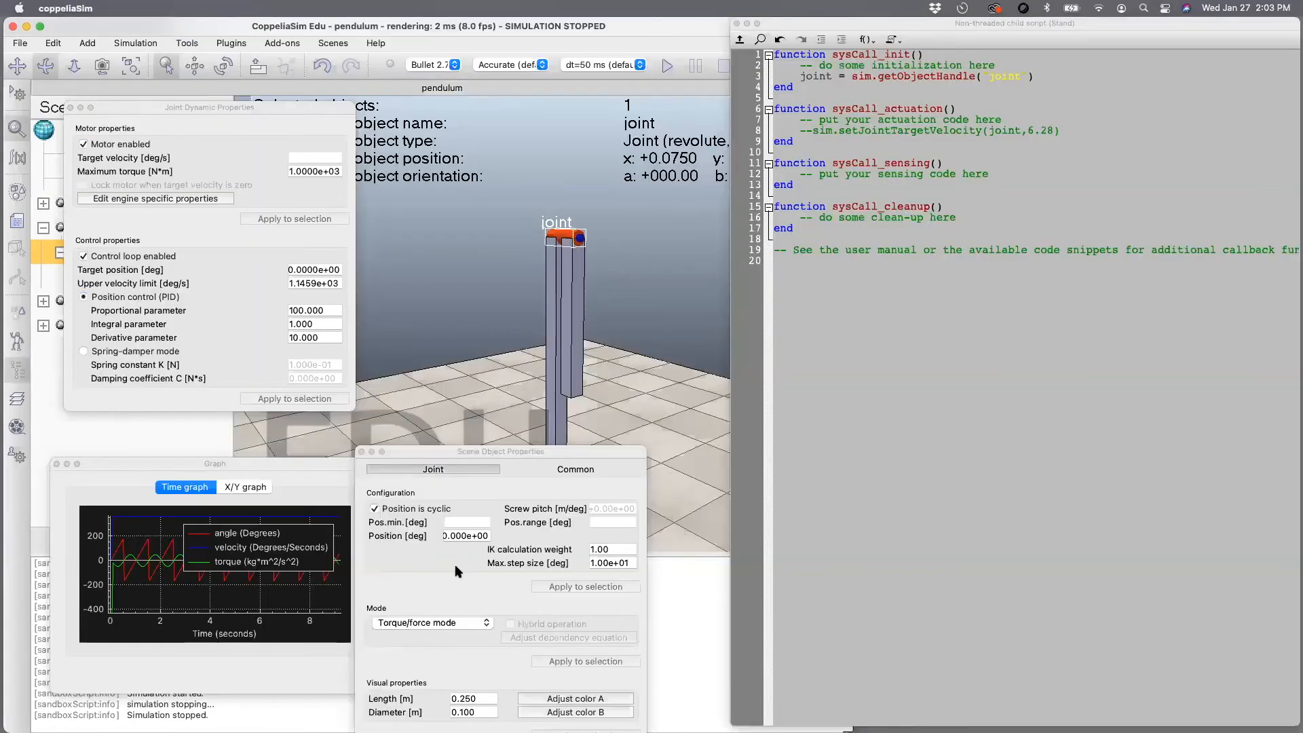
left_click(1067, 129)
key("Return")
key("super+v")
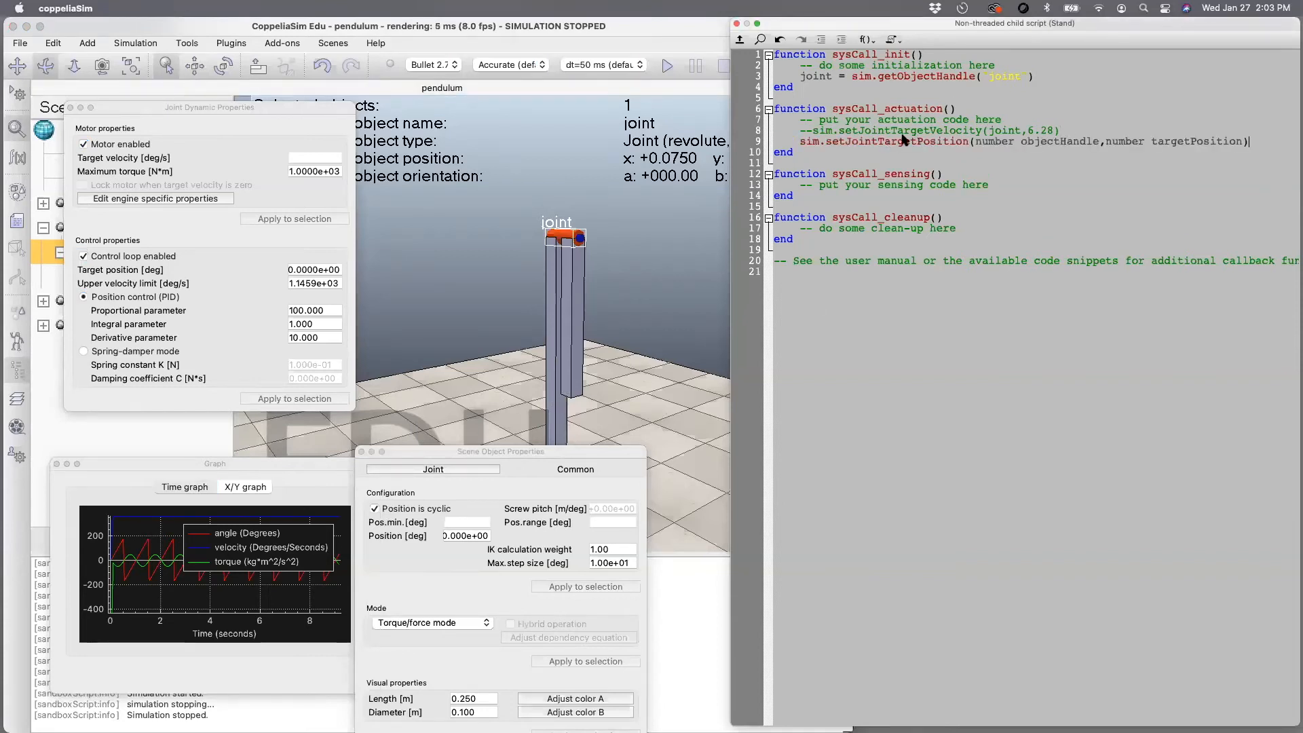
- Replace the object handle placeholder in sim.setJointTargetPosition with joint, copied from the line above
double_click(991, 131)
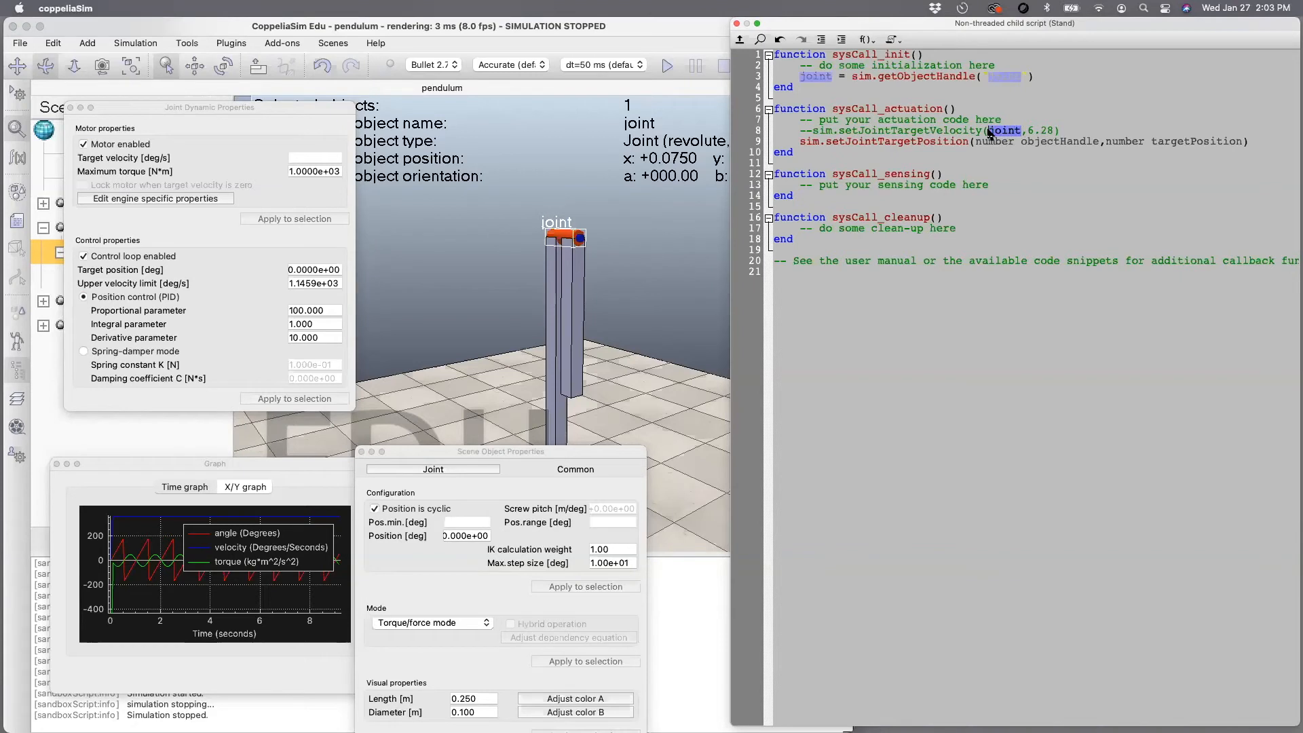
key("super+c")
left_click_drag(1099, 141, 976, 141)
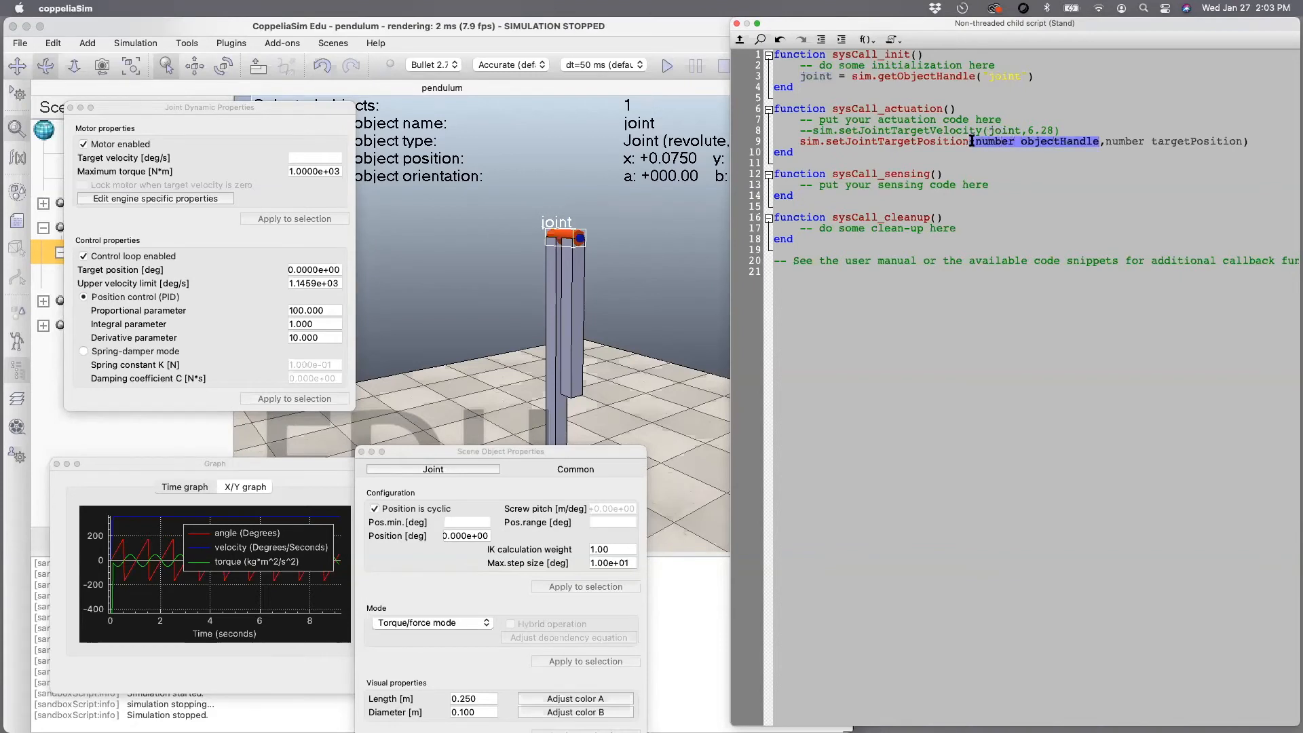
key("super+v")
- Replace the target position placeholder in sim.setJointTargetPosition with 3.14/6 and start the simulation
left_click_drag(1148, 140, 1012, 143)
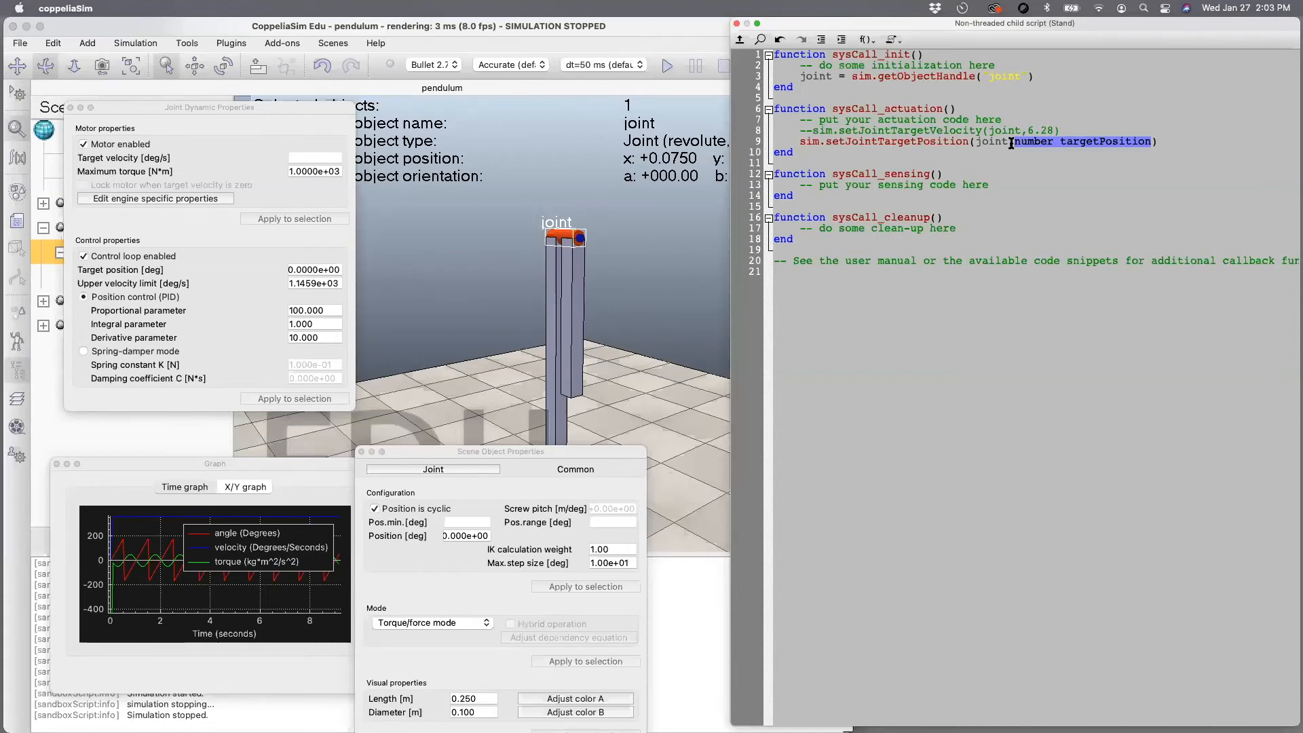
type("3.14")
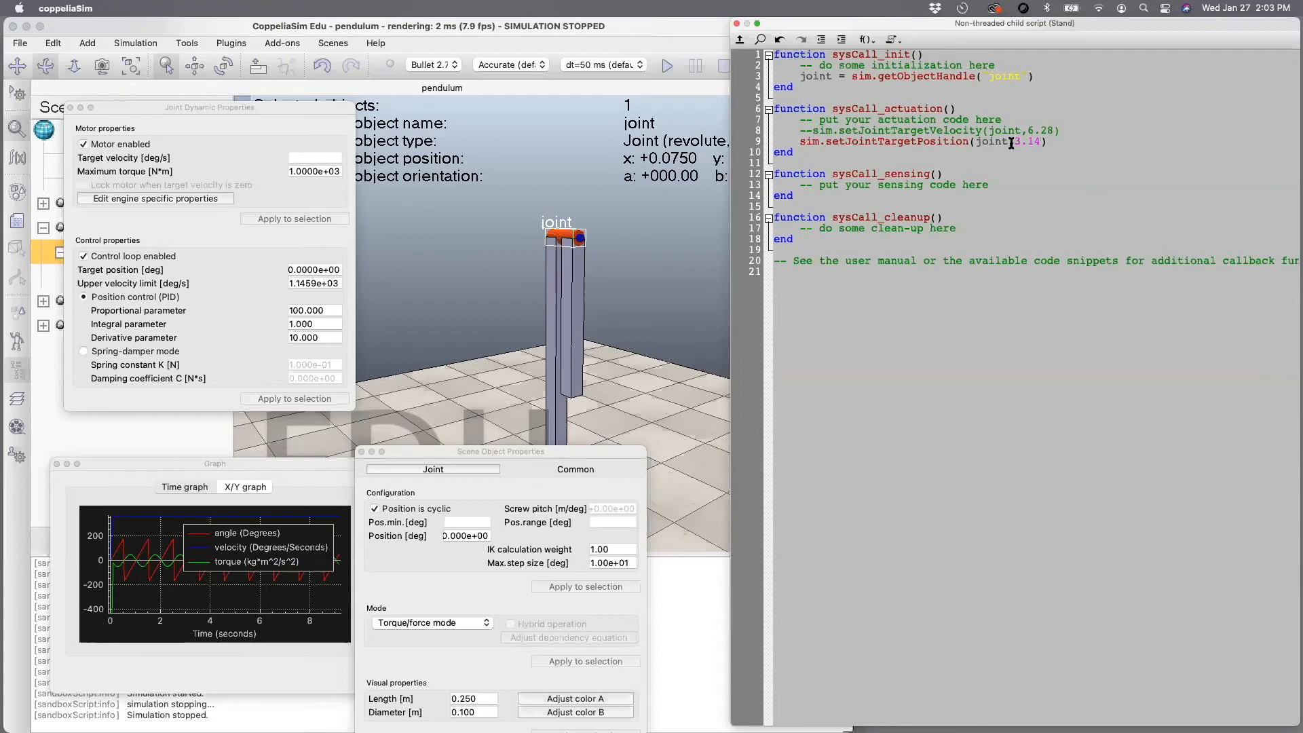
type("/6")
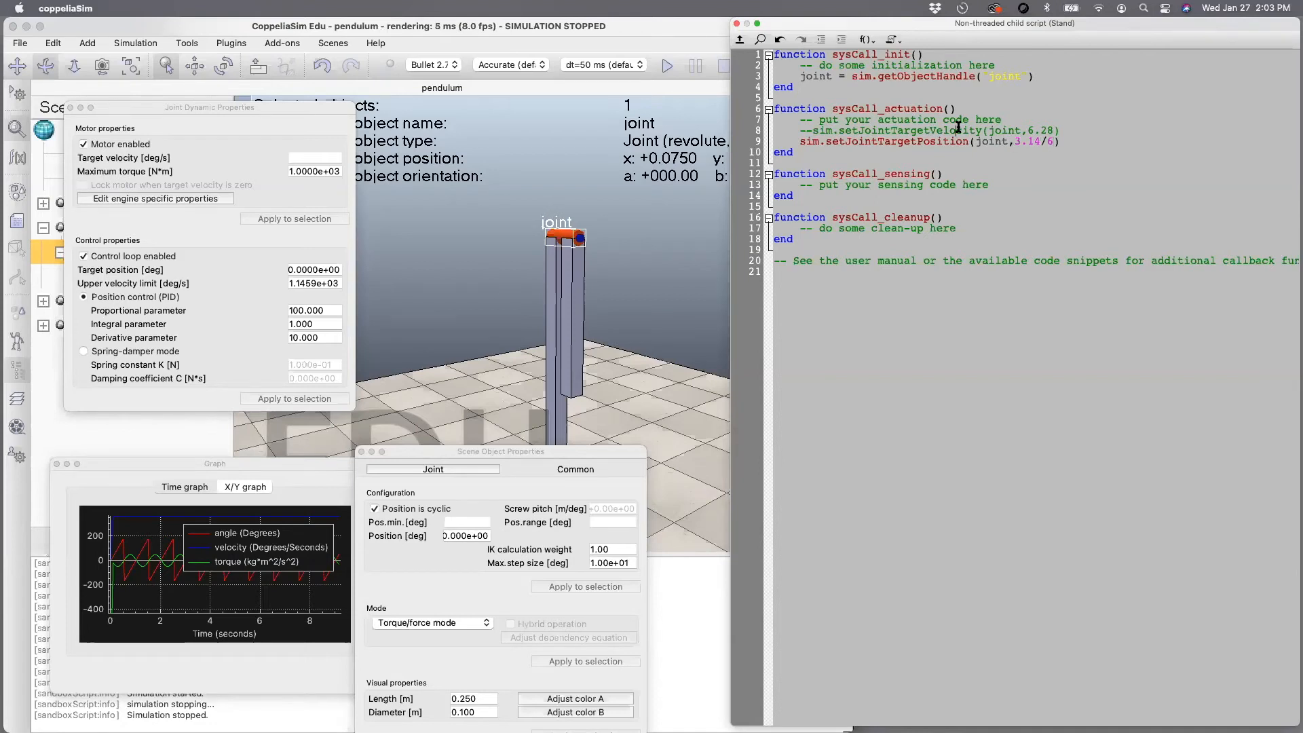
left_click(668, 67)
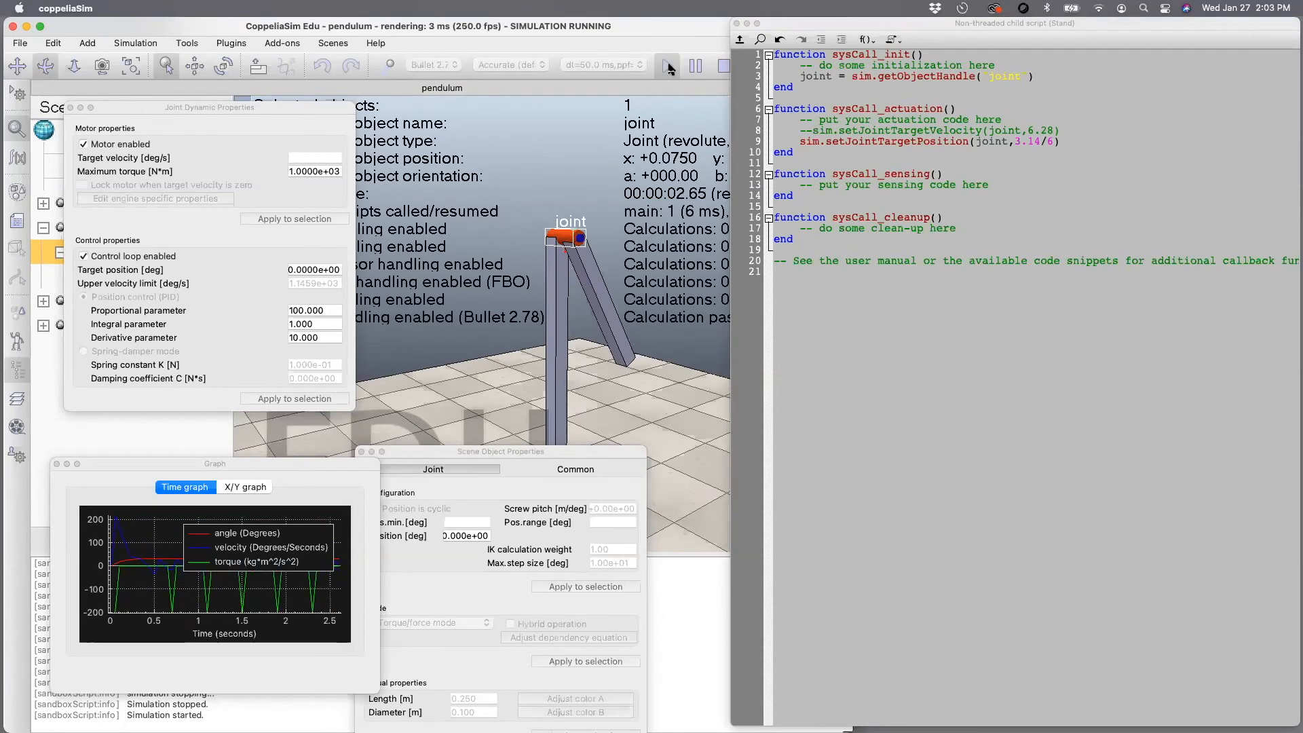
- Stop the running simulation, then run the position-control simulation once more and stop it
left_click(310, 275)
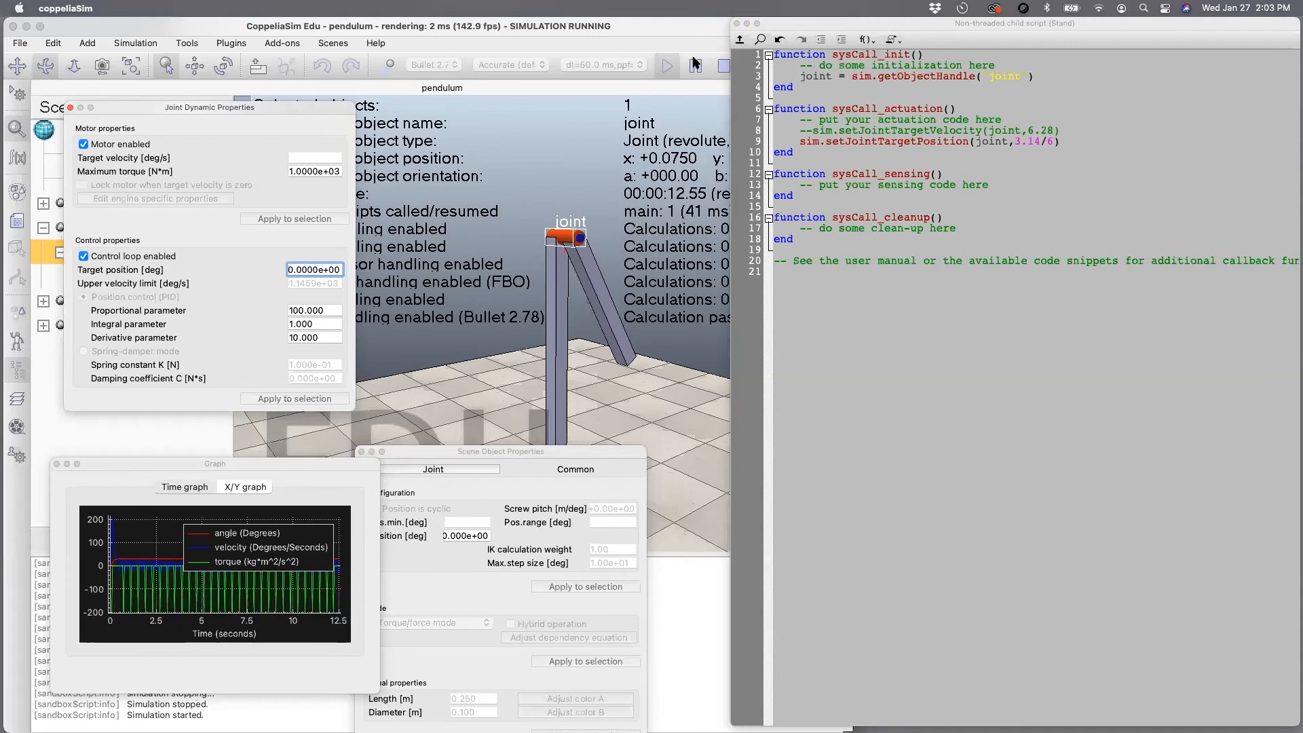
left_click(724, 66)
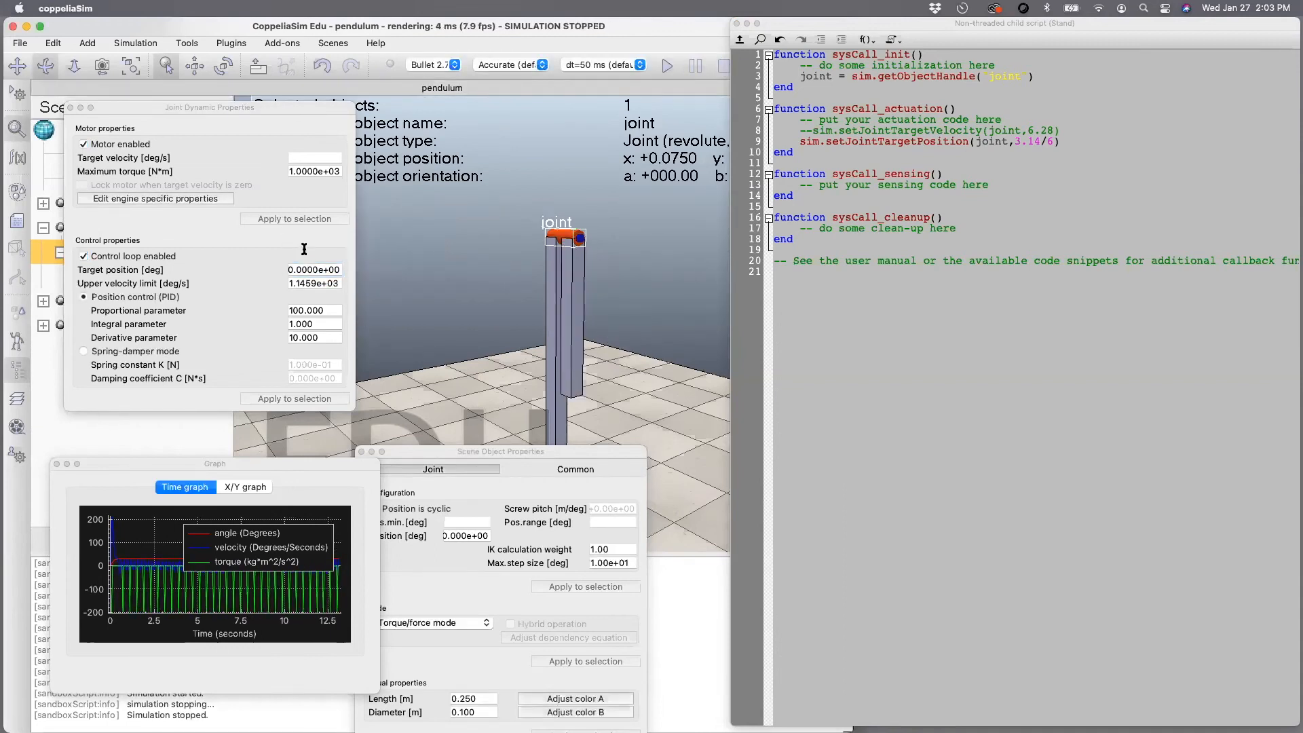
left_click(668, 66)
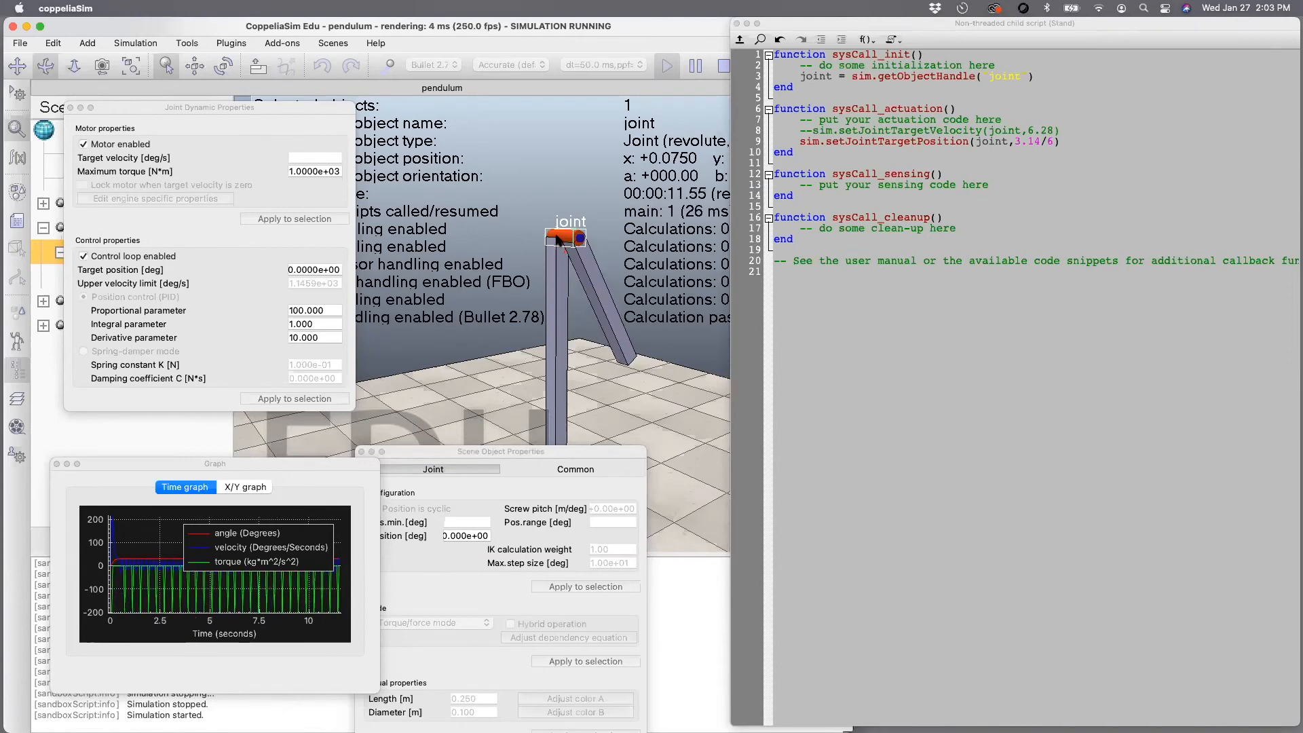
left_click(721, 73)
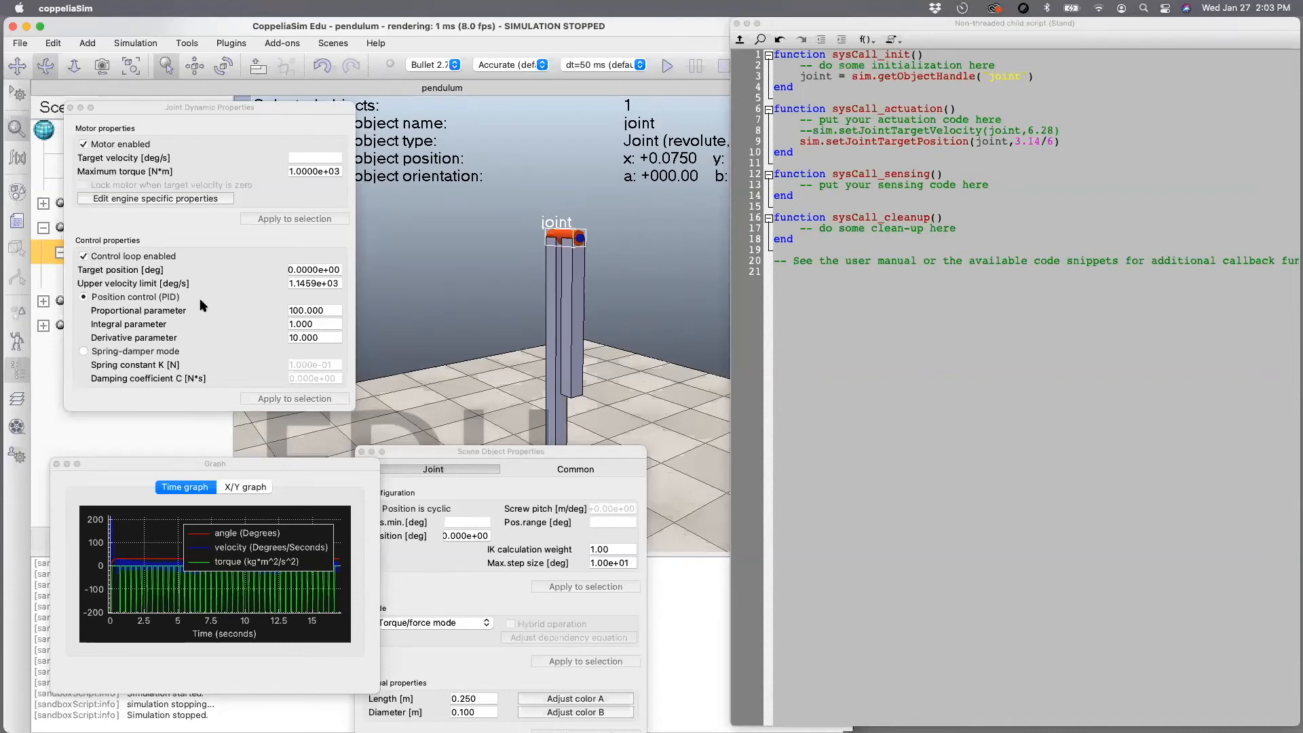
- Set the joint's proportional, integral and derivative position-control parameters all to 0.000
left_click(326, 312)
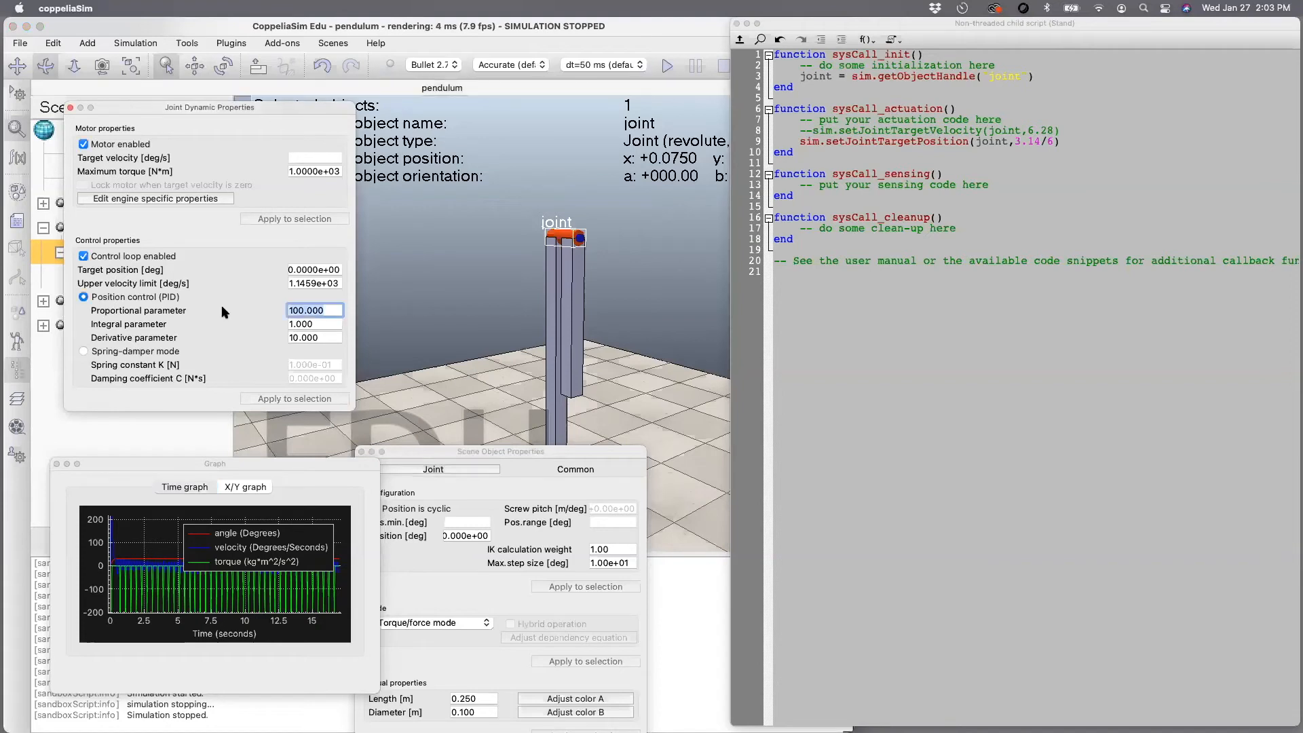
key("BackSpace")
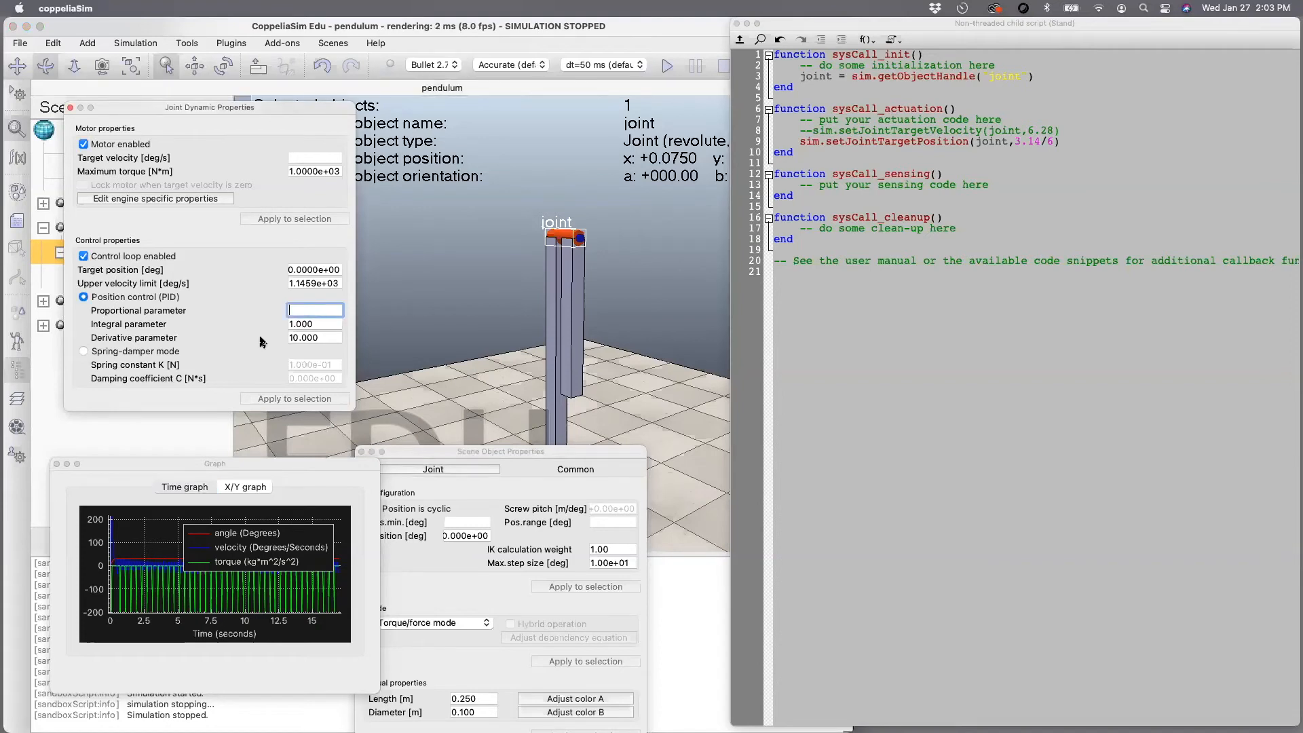
left_click(319, 325)
type("0.000")
key("Tab")
type("0.000")
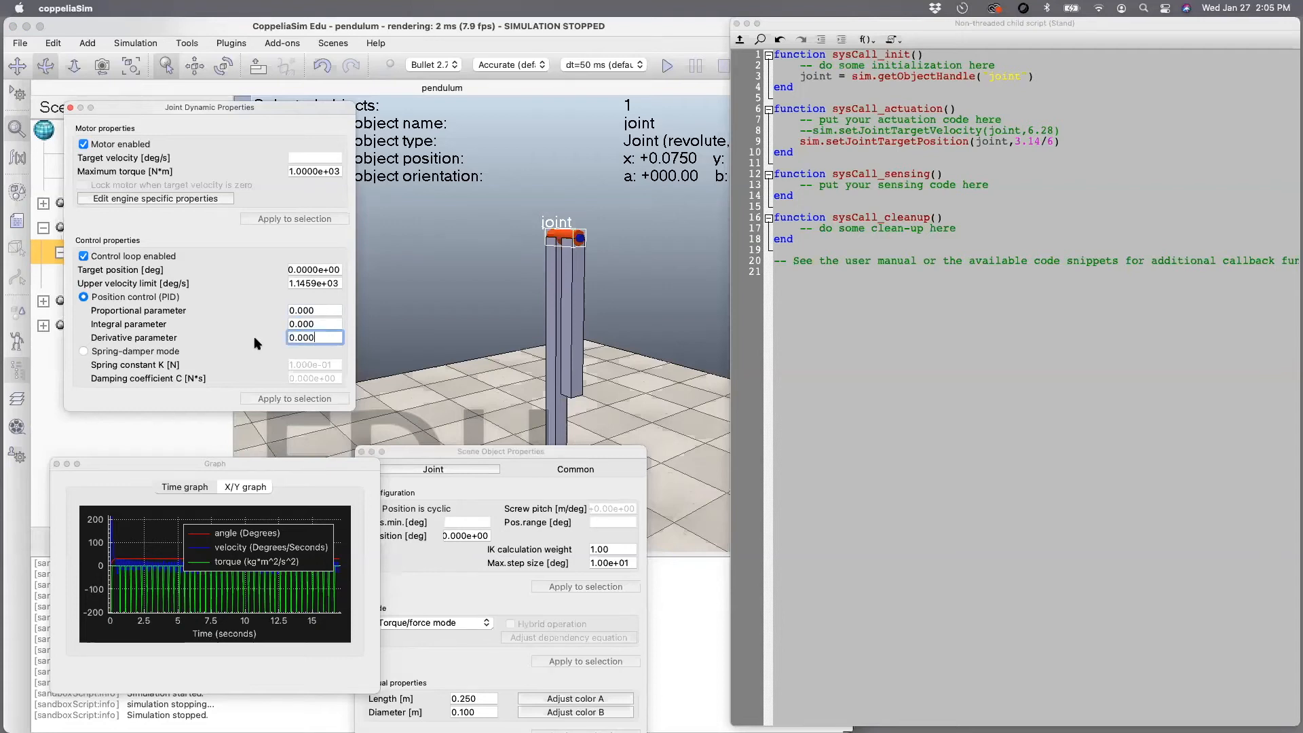
- Disable the joint's control loop and its motor, and close the joint dynamic properties
left_click(108, 258)
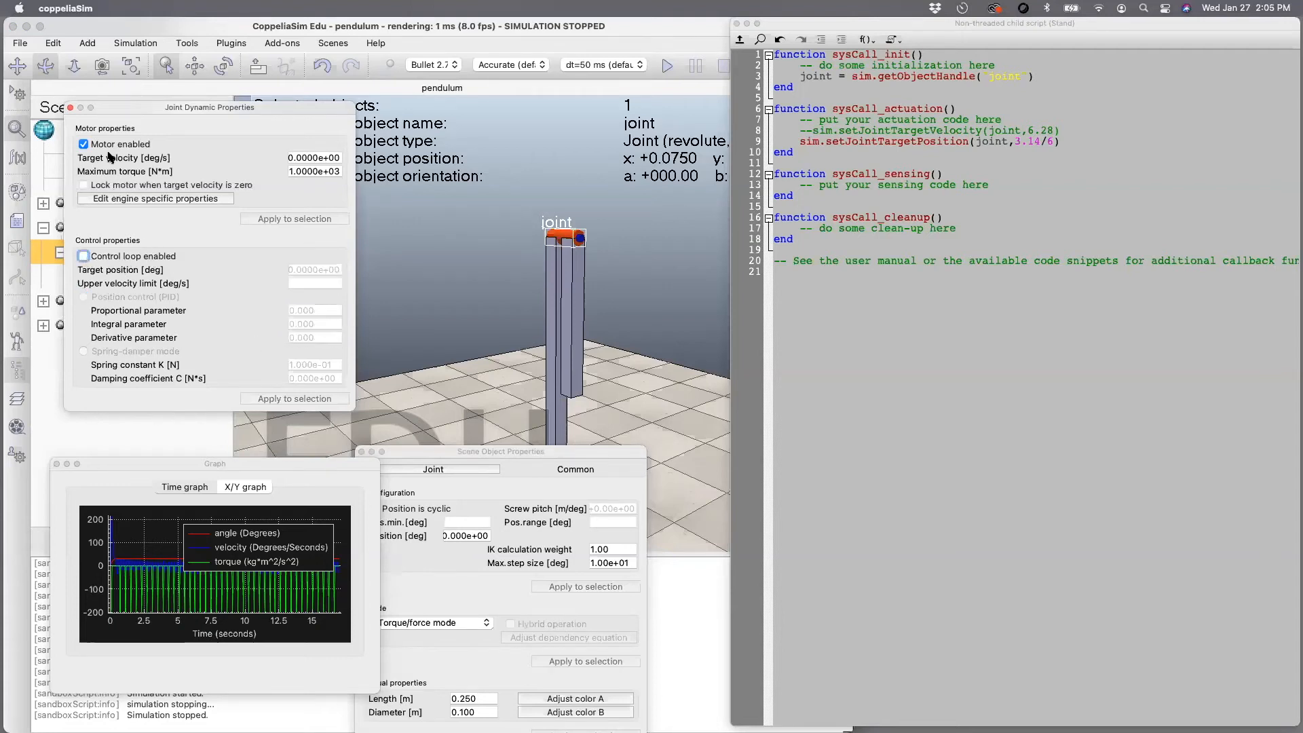
left_click(83, 144)
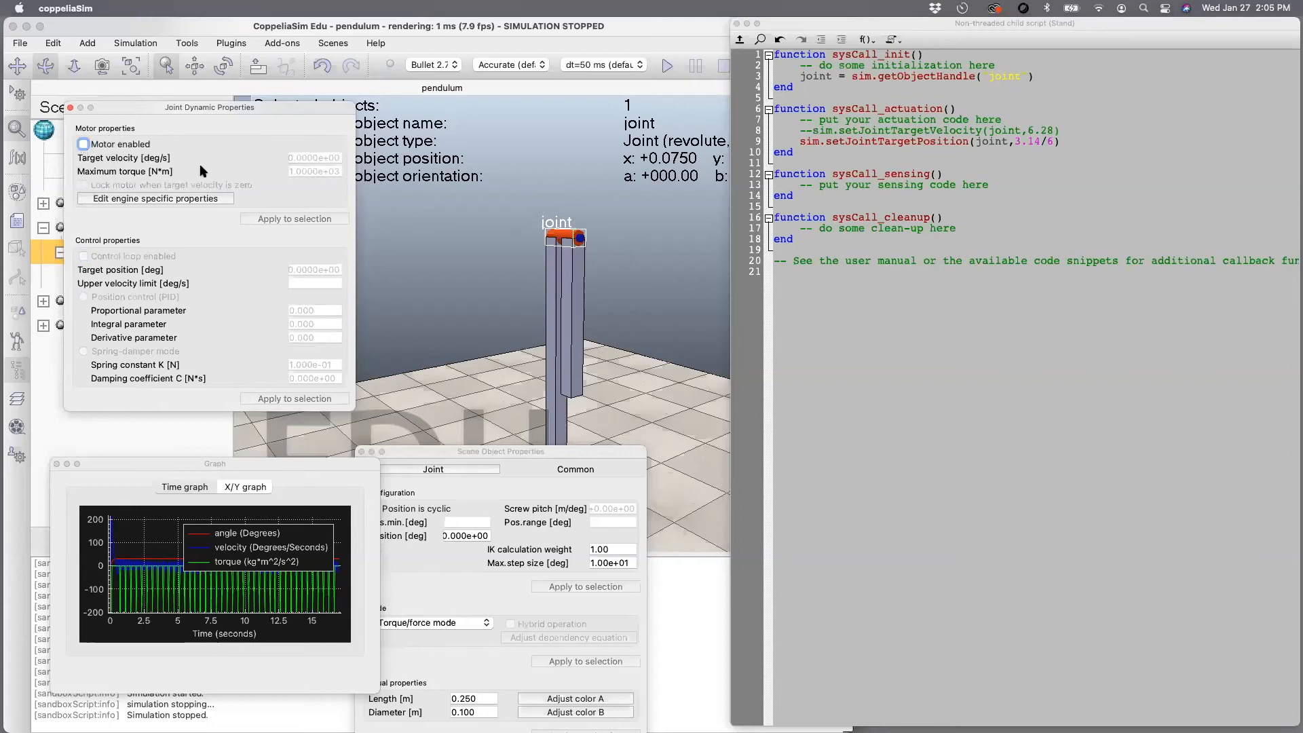
left_click(70, 107)
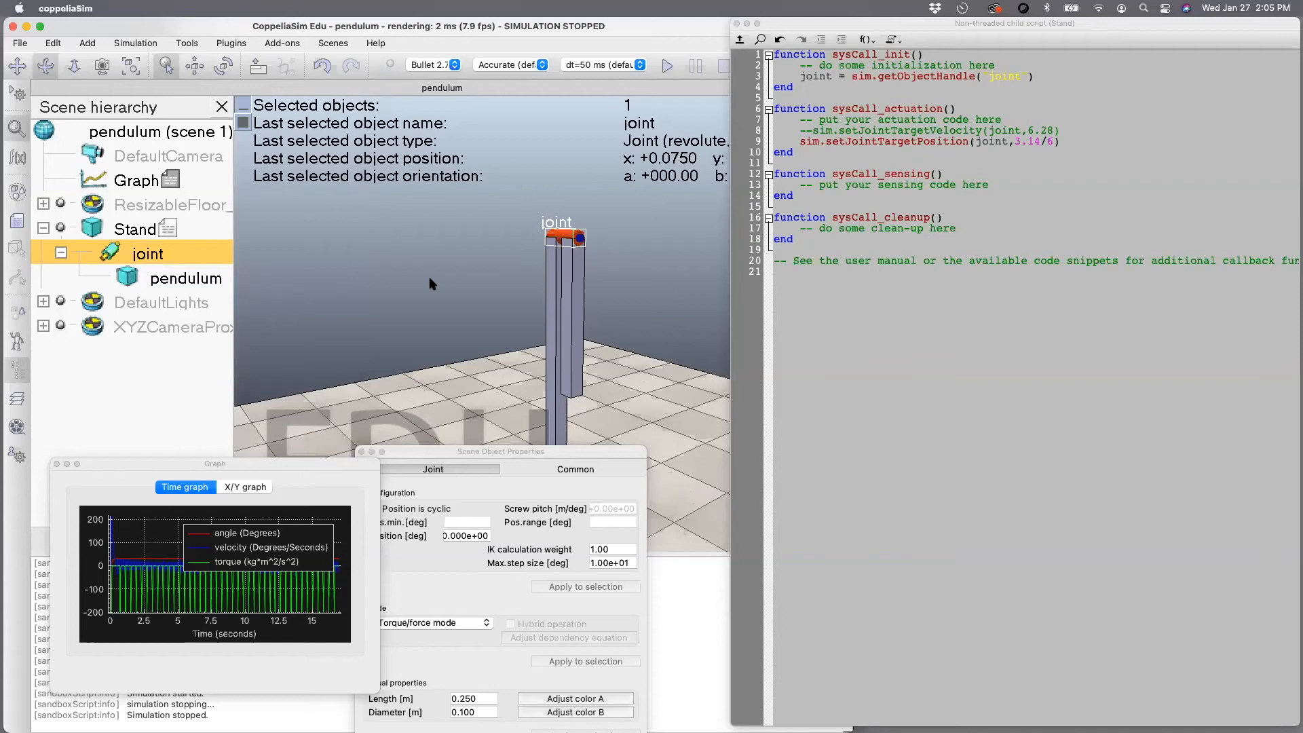
- Comment out the sim.setJointTargetPosition call in sysCall_actuation and uncomment the sim.setJointTargetVelocity call above it
left_click(800, 143)
type("--")
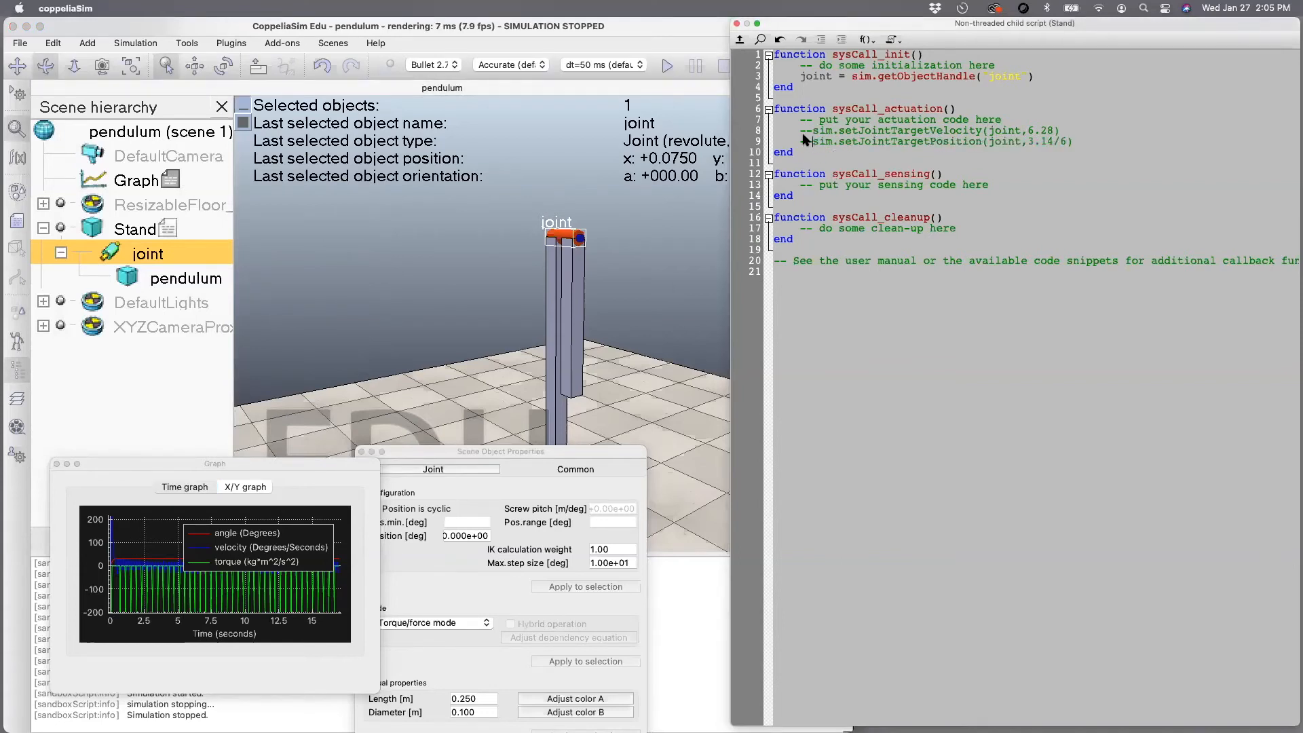
left_click(811, 132)
key("BackSpace")
key("BackSpace")
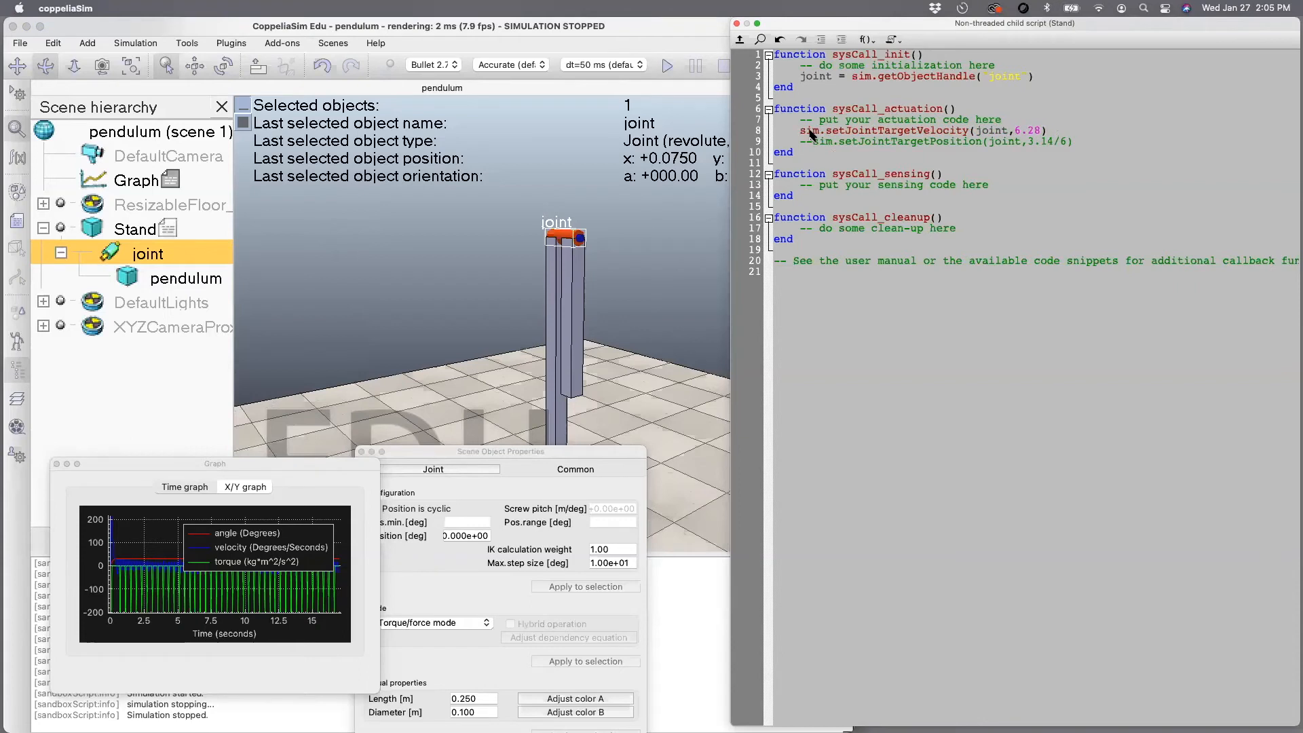
- Run and stop the simulation with the motor disabled, then check the joint's motor settings in its dynamic properties
left_click(666, 67)
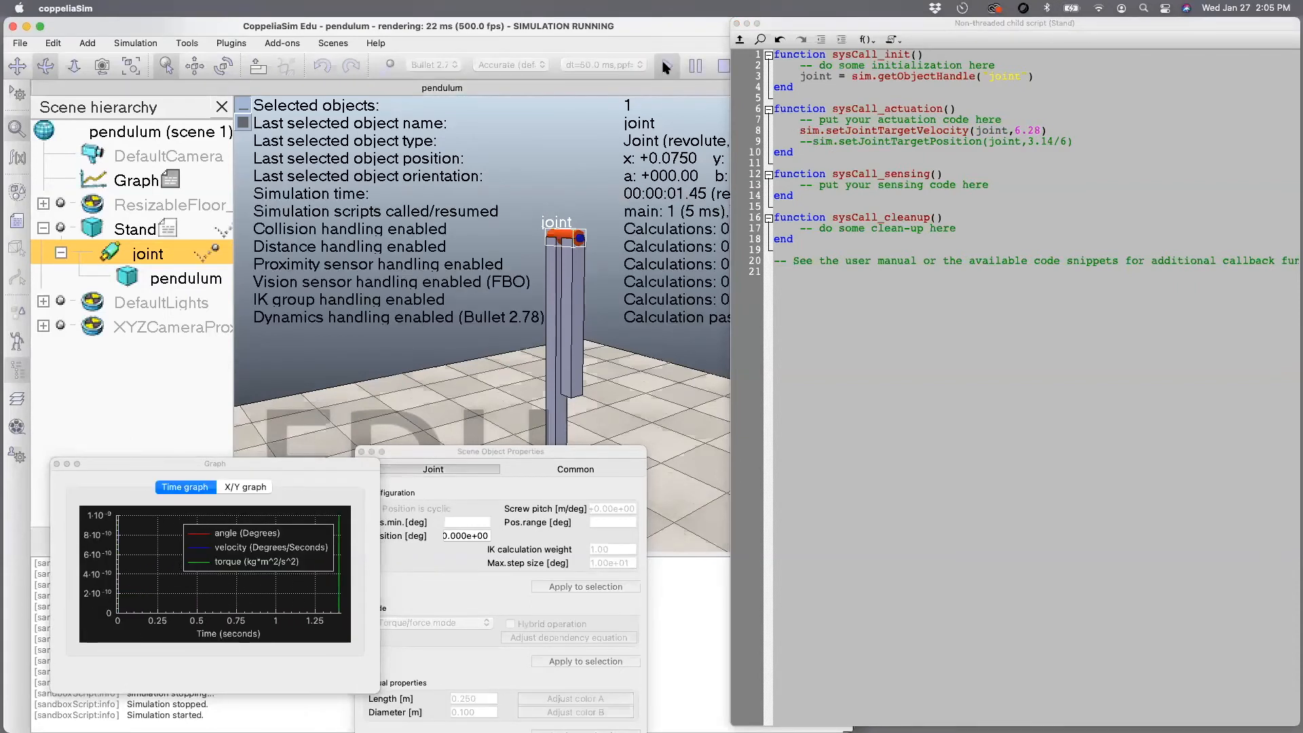
left_click(724, 66)
left_click(167, 232)
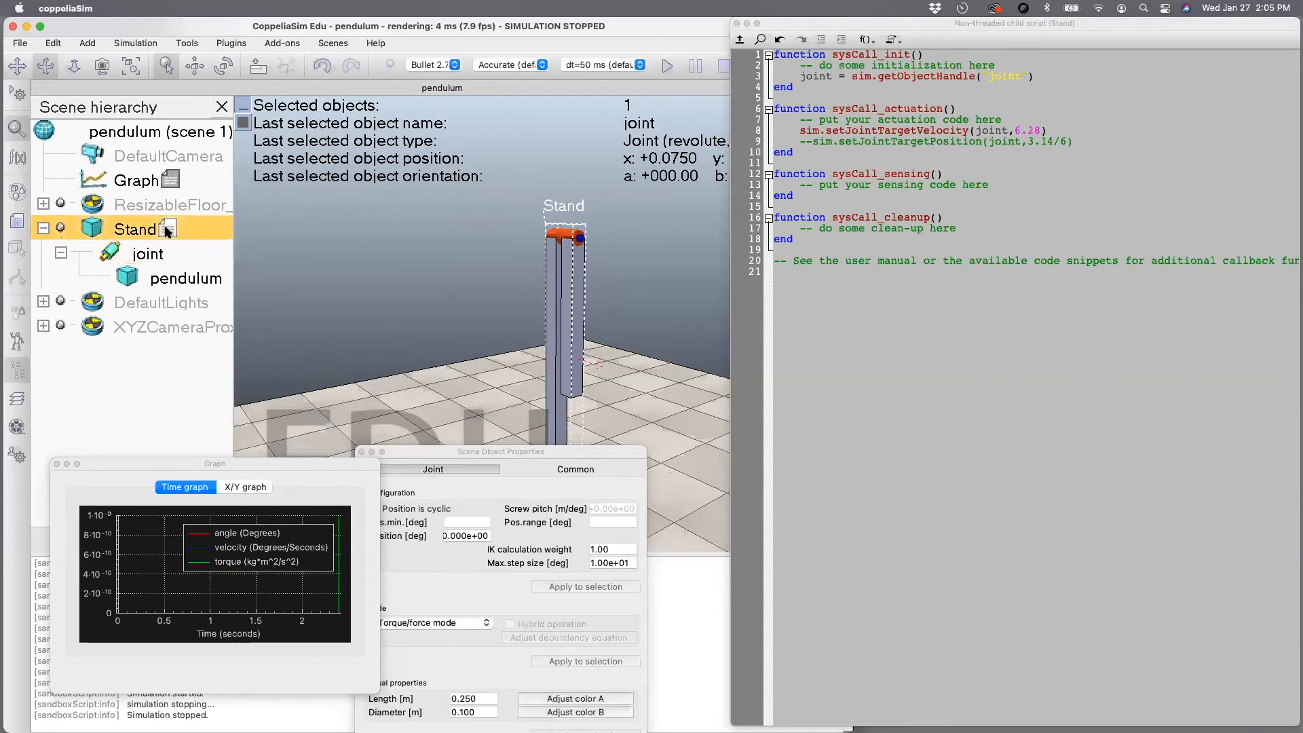
left_click(122, 255)
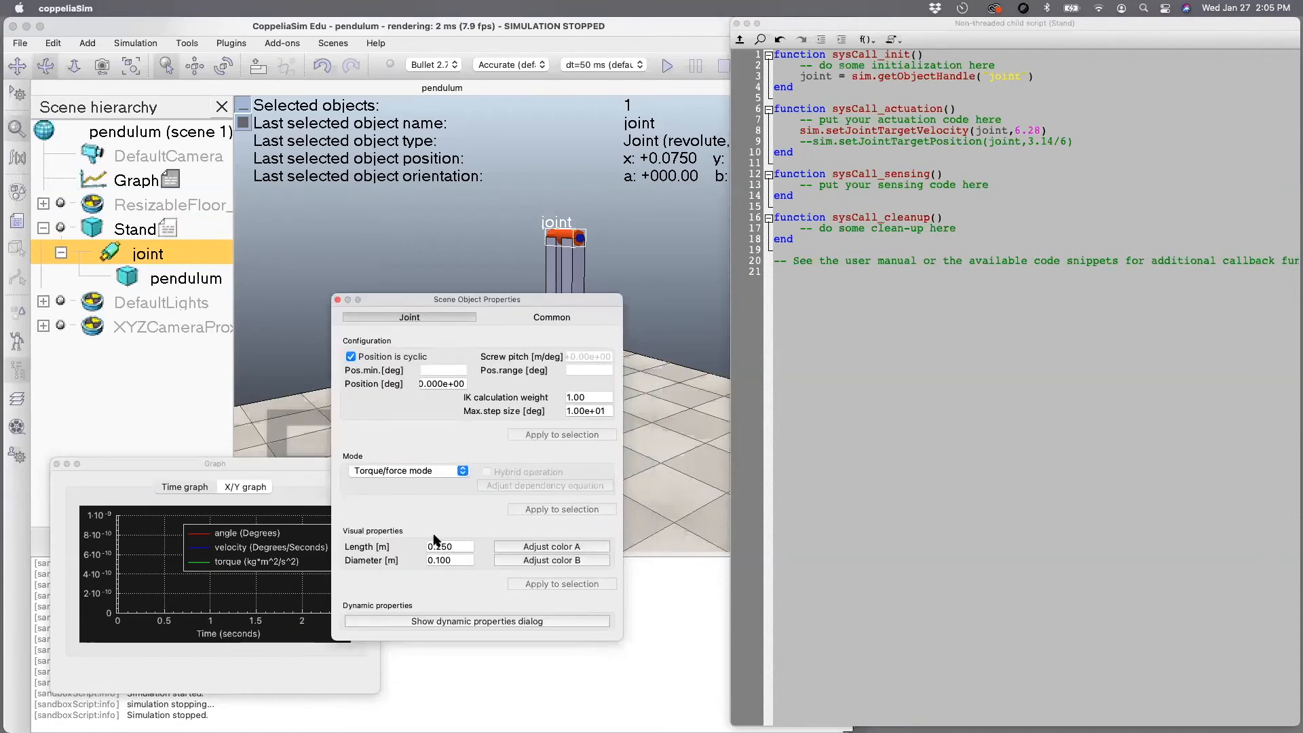
left_click(429, 622)
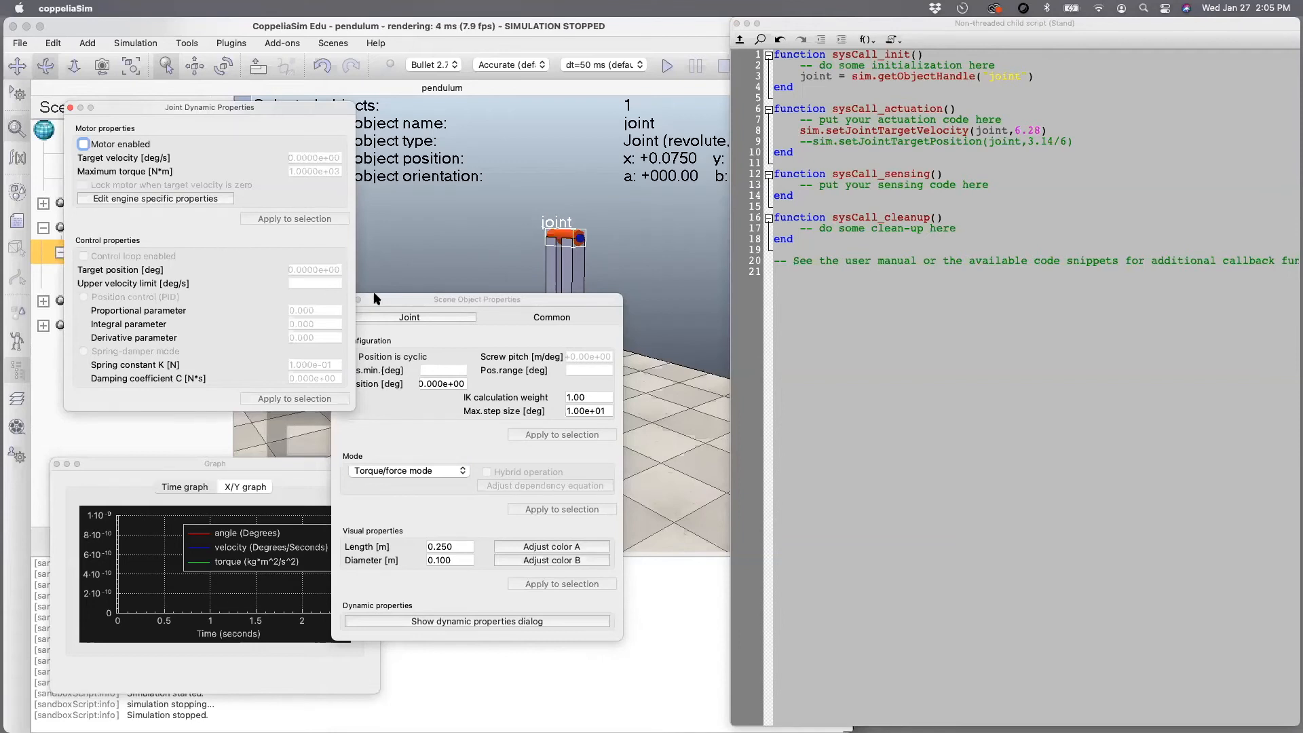
left_click_drag(380, 301, 431, 417)
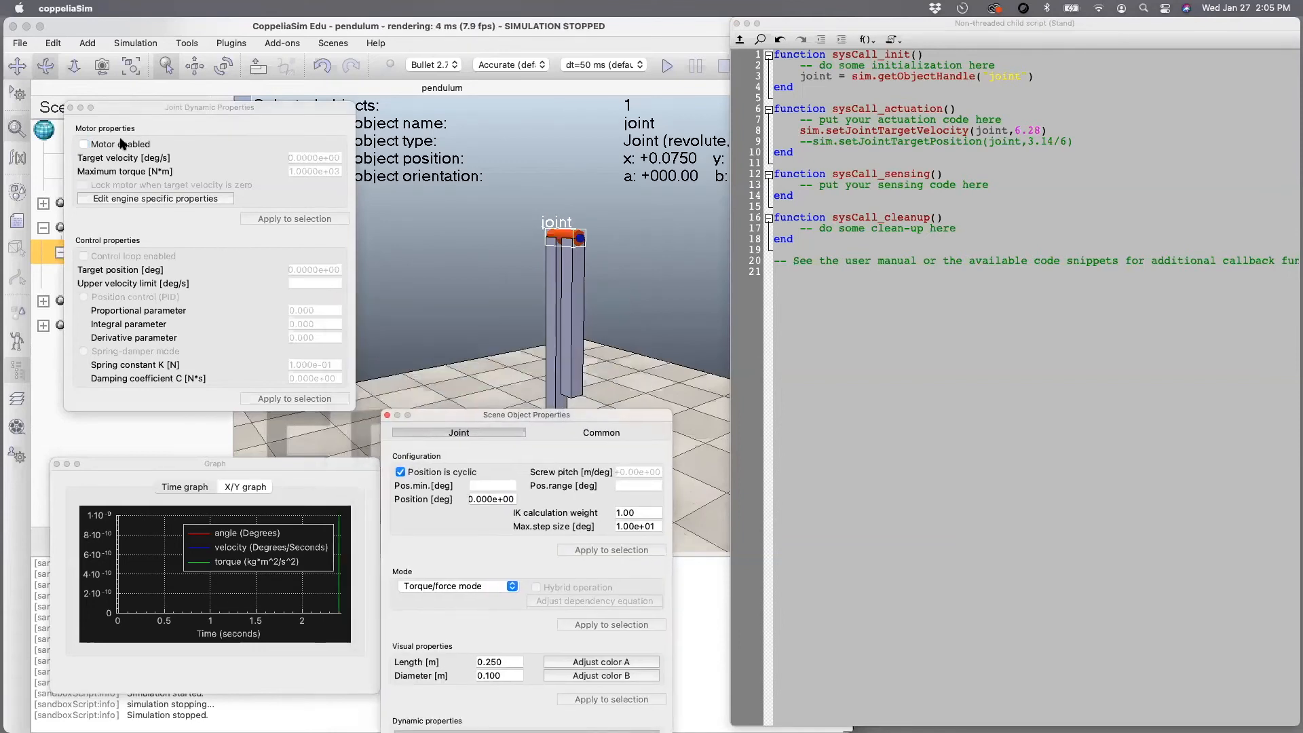
left_click(71, 108)
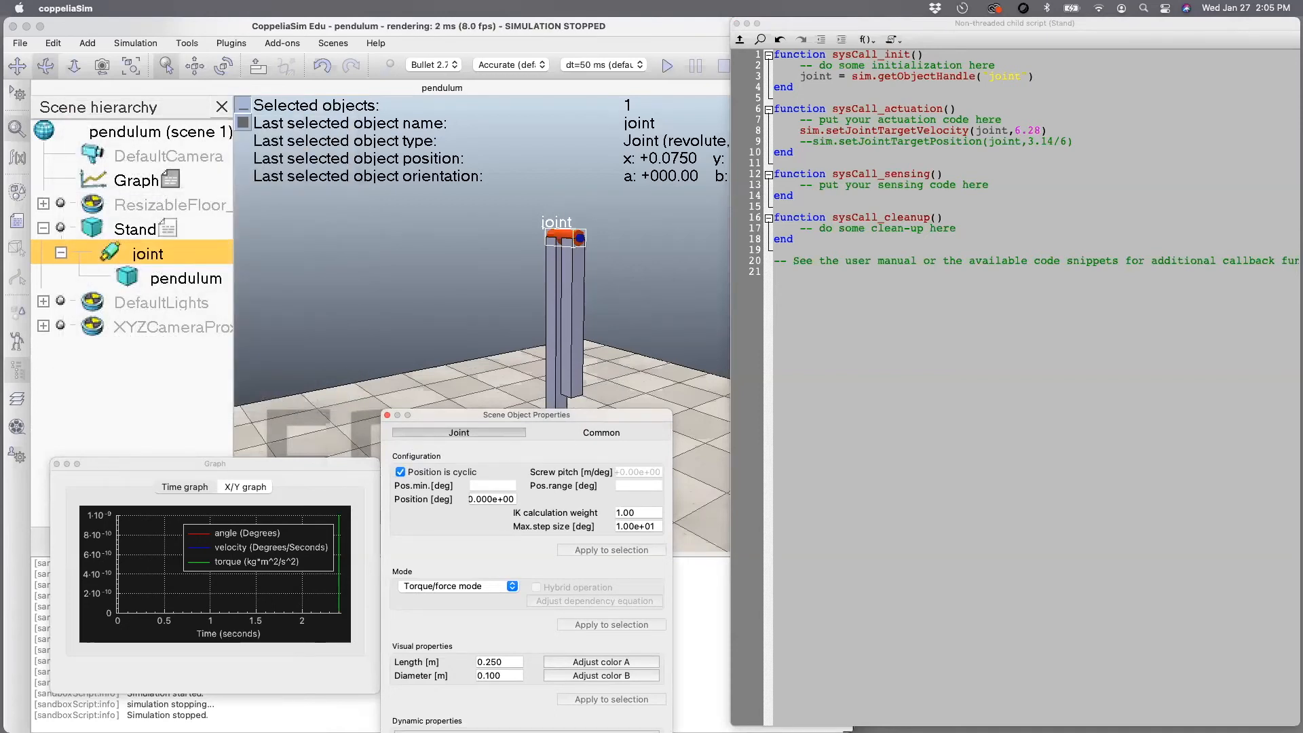
- Switch to the API function list in Chrome, search it for getObjectFloat and open the sim.getObjectFloatParameter page
key("super+Tab")
left_click(189, 57)
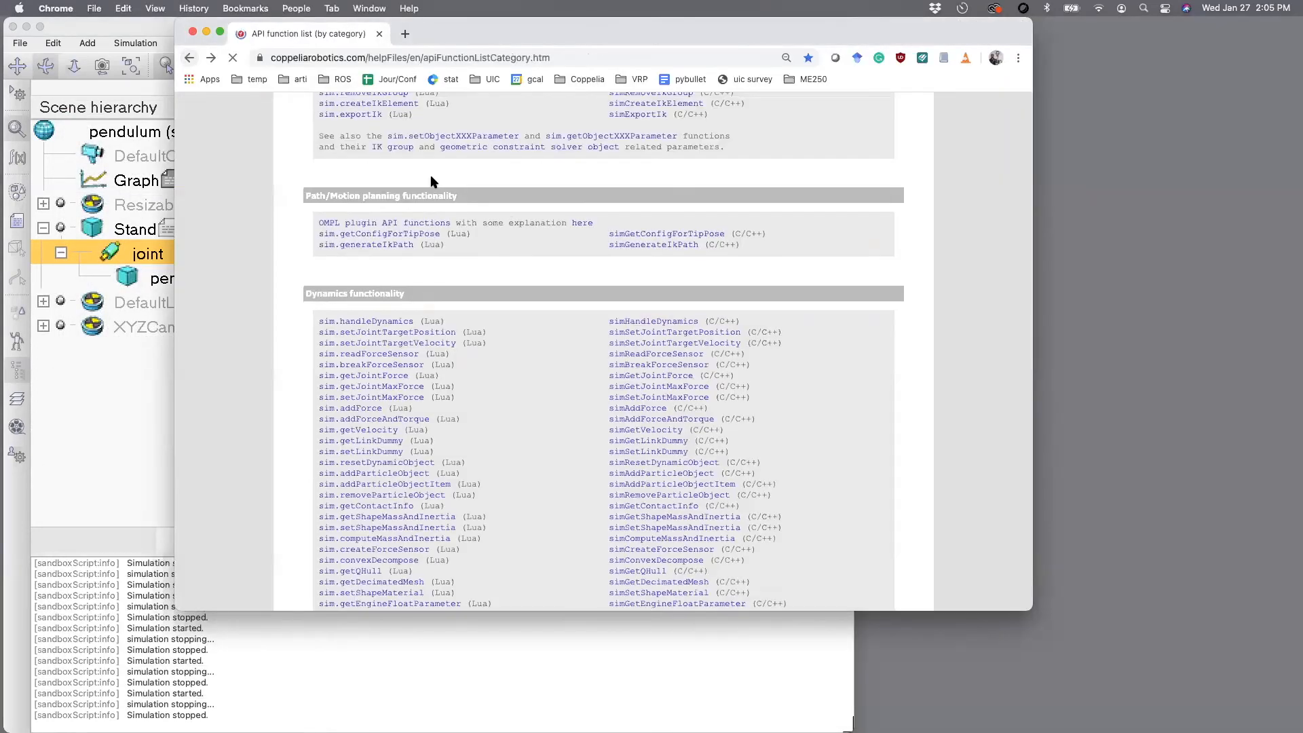
key("super+f")
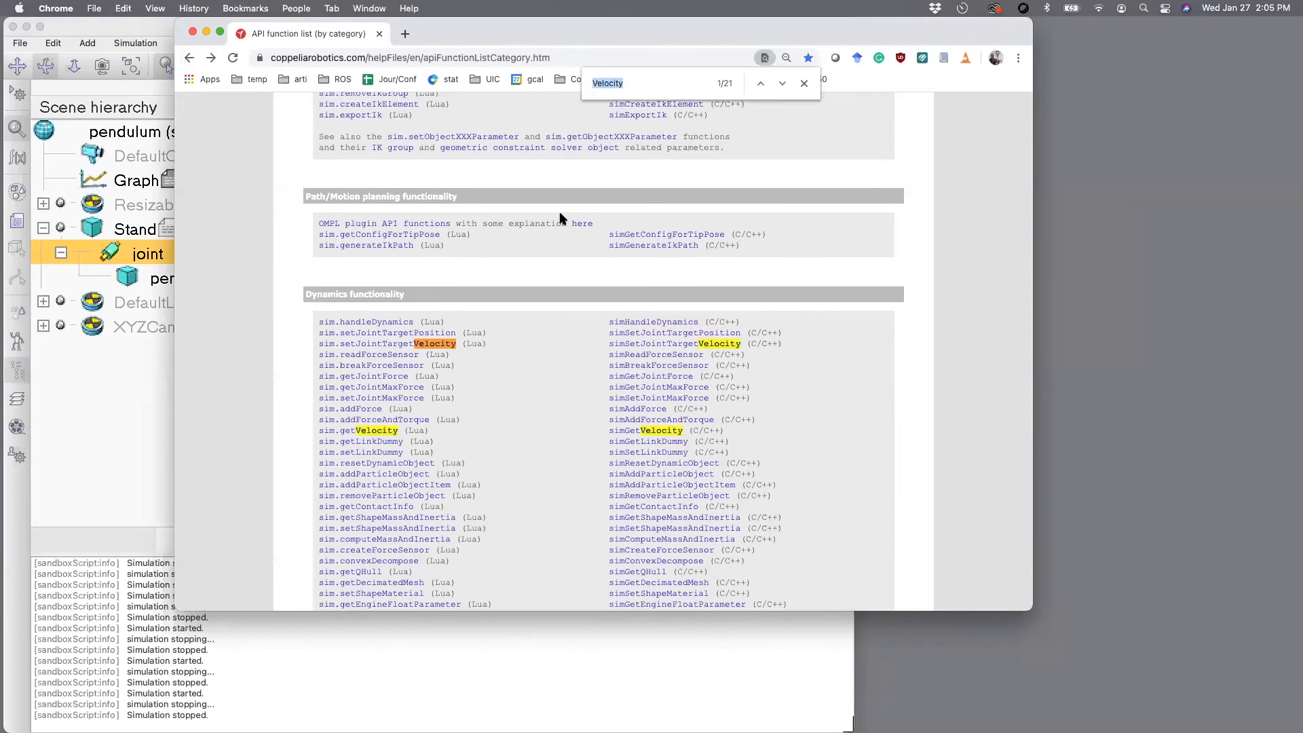
type("getO")
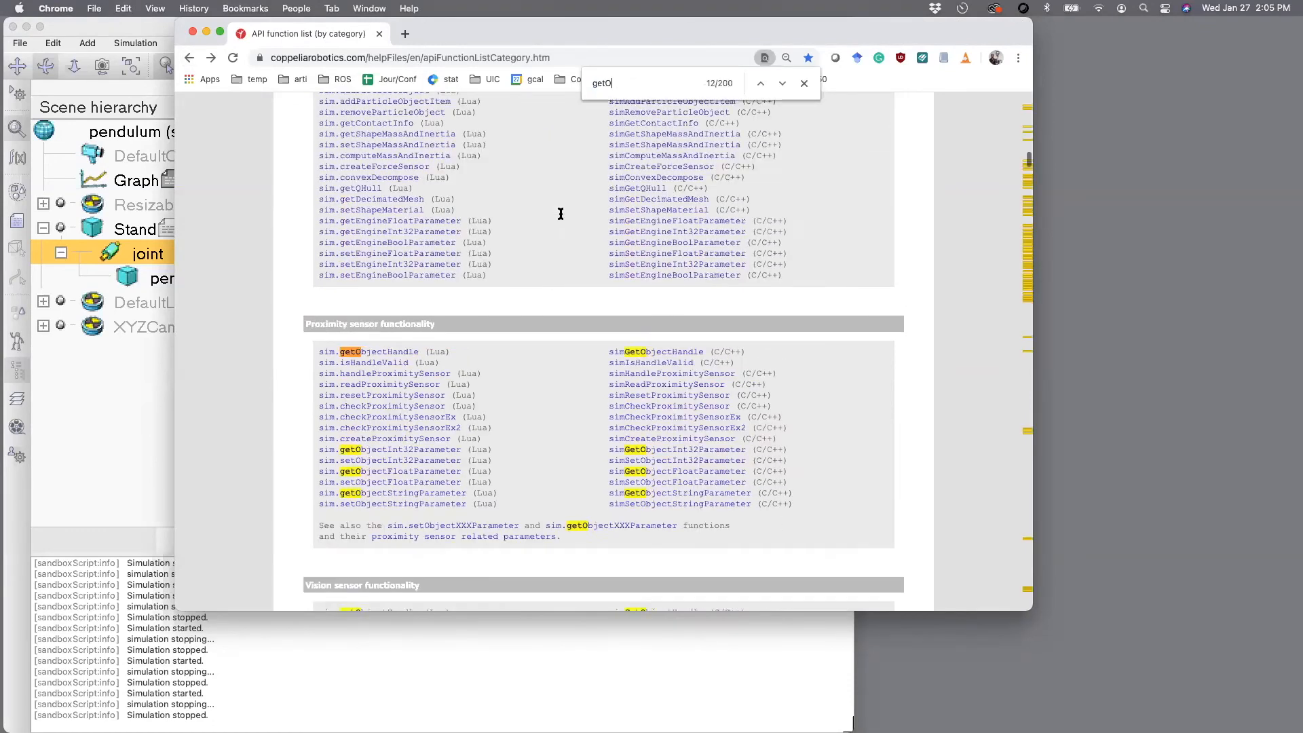
type("bjectFloat")
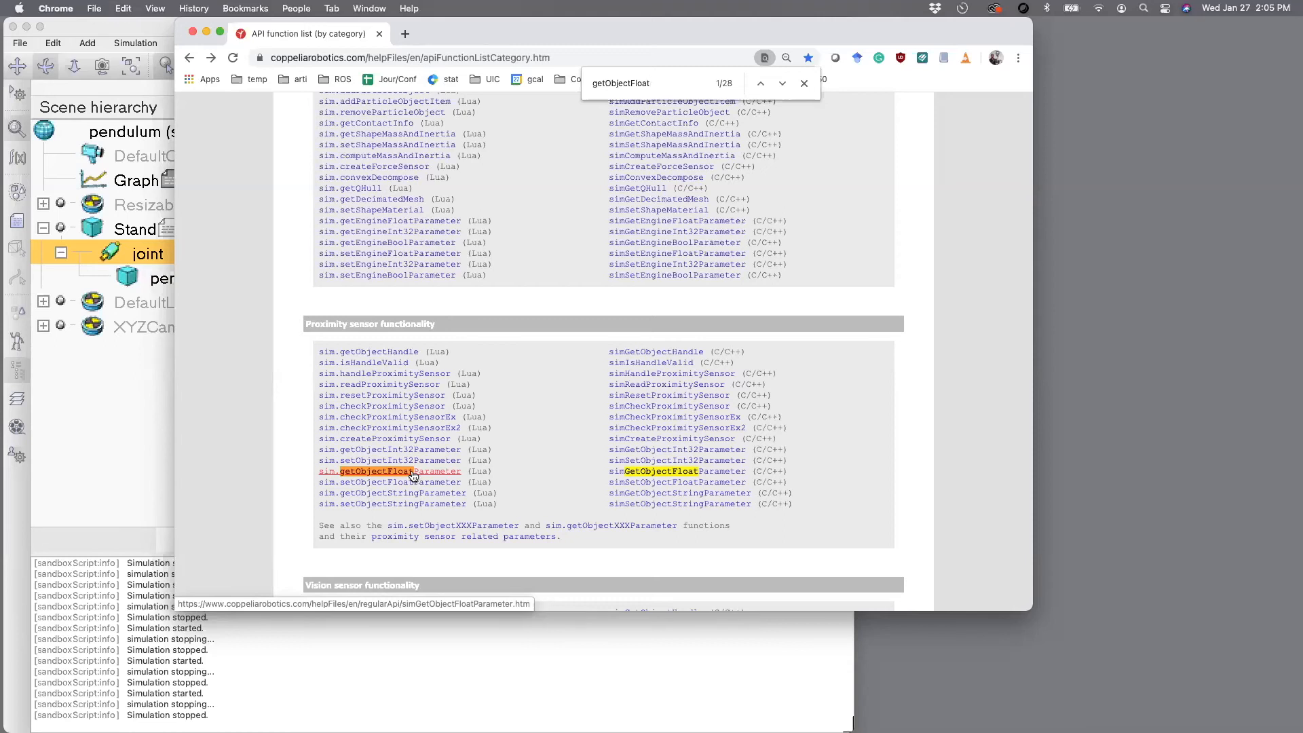
left_click(413, 475)
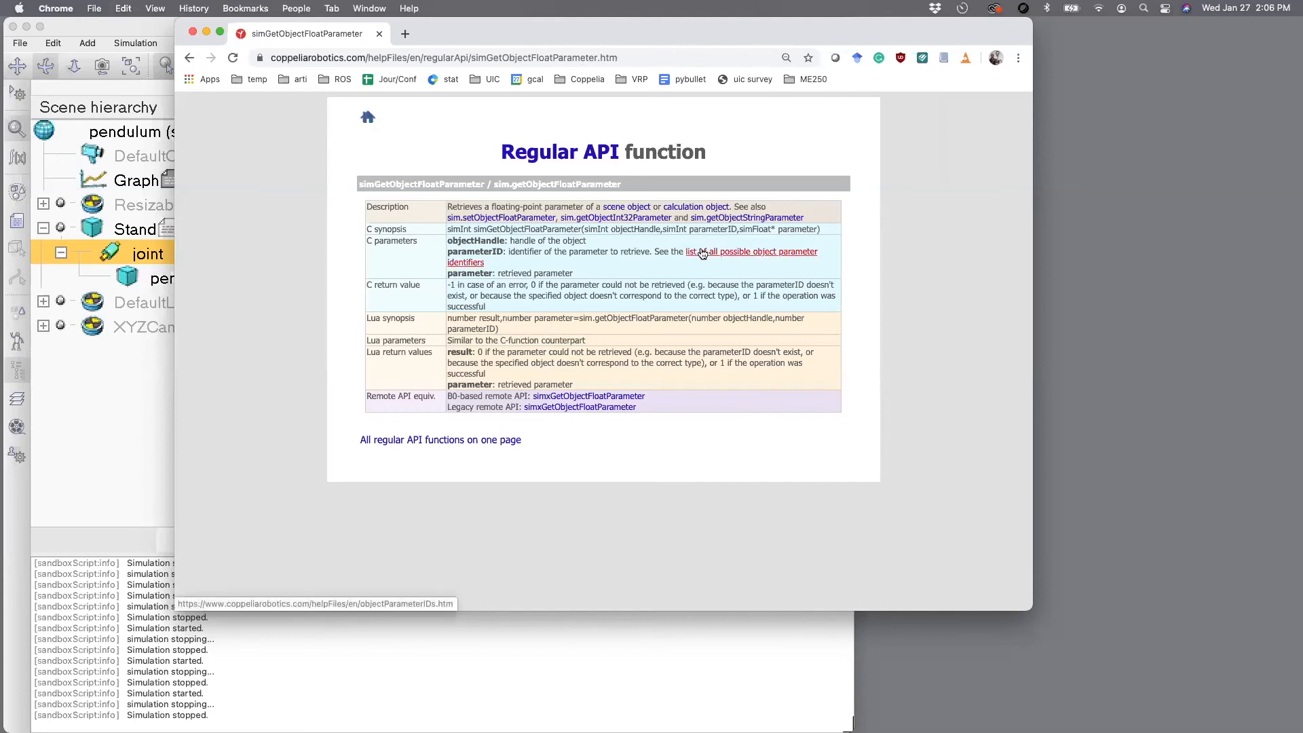
- Open the list of all possible object parameter identifiers and copy sim.jointintparam_motor_enabled from the Joints section
left_click(703, 254)
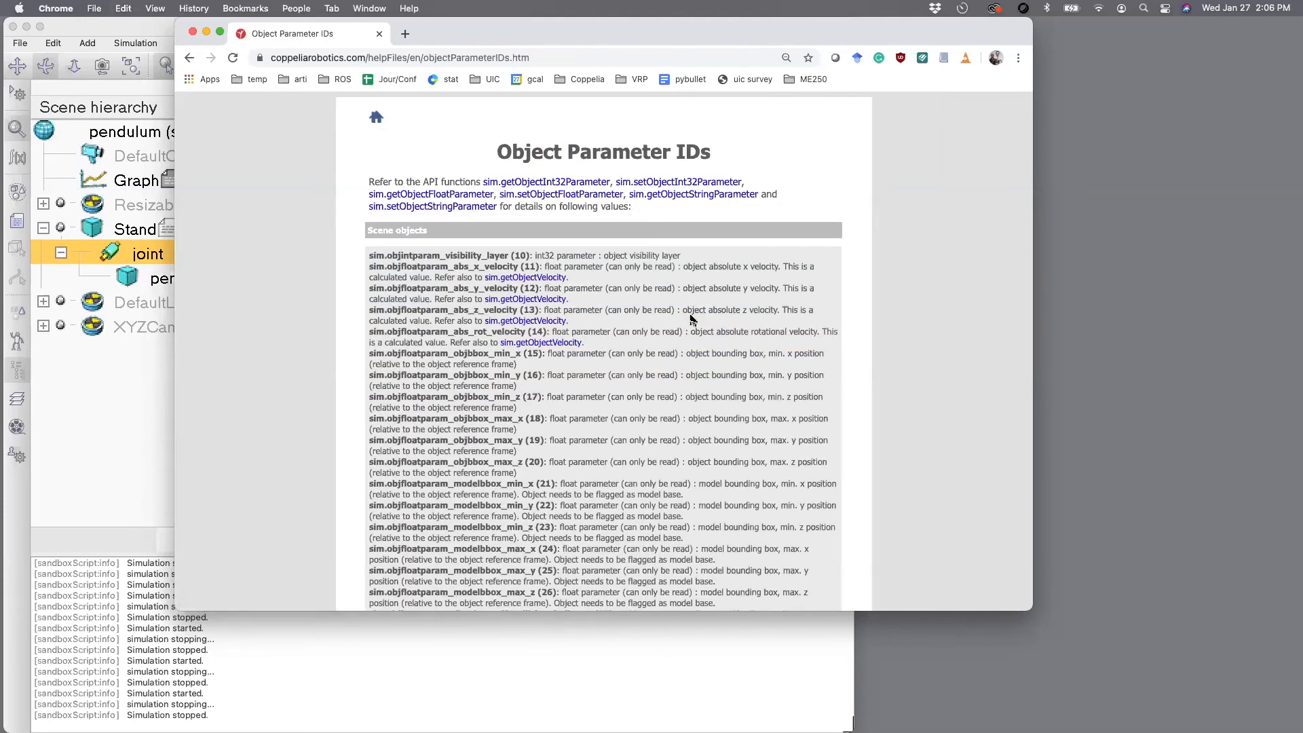
key("super+f")
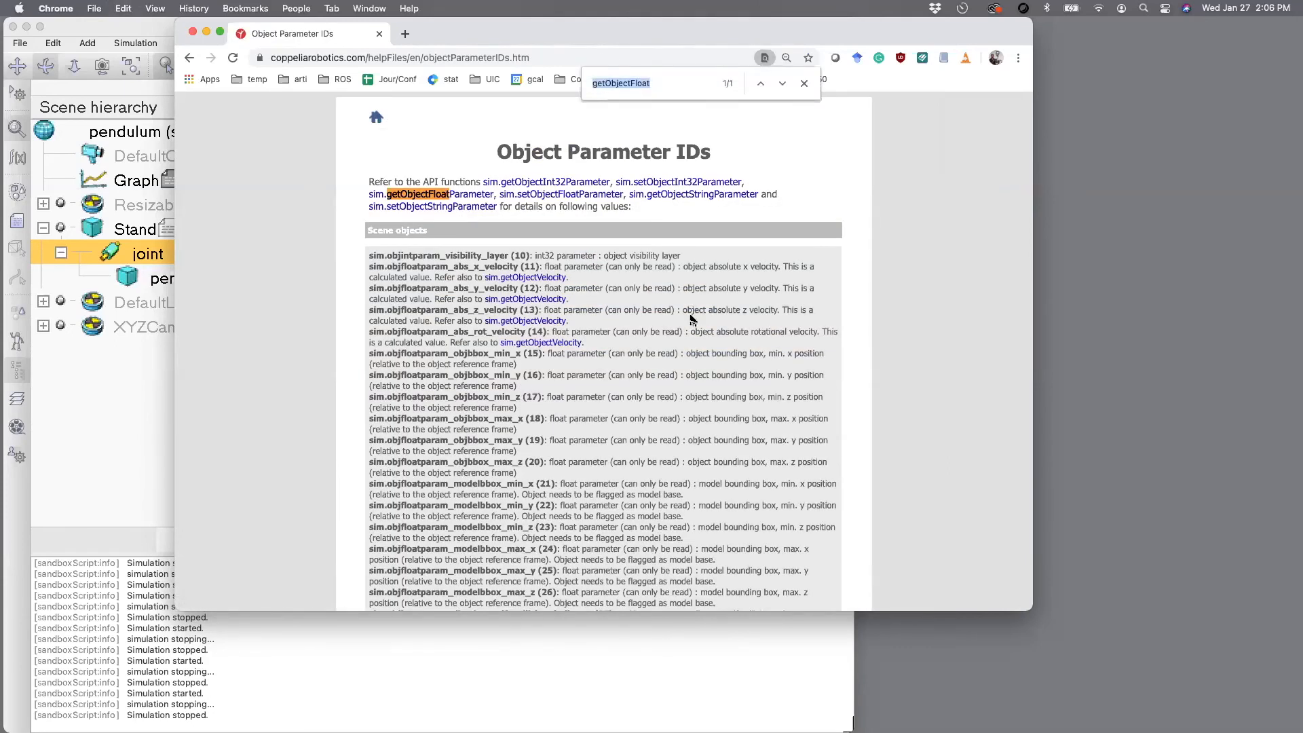
type("motor eng")
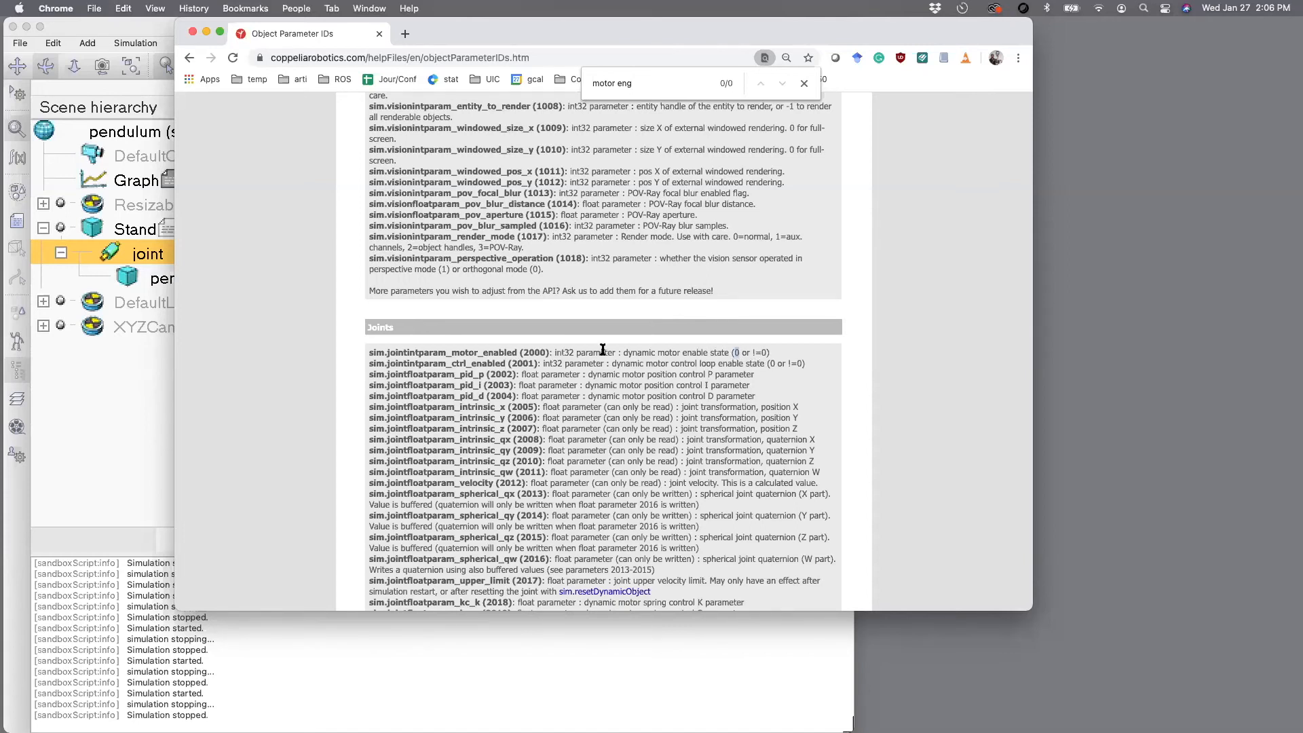
left_click_drag(574, 355, 556, 355)
scroll(610, 398, "down", 1)
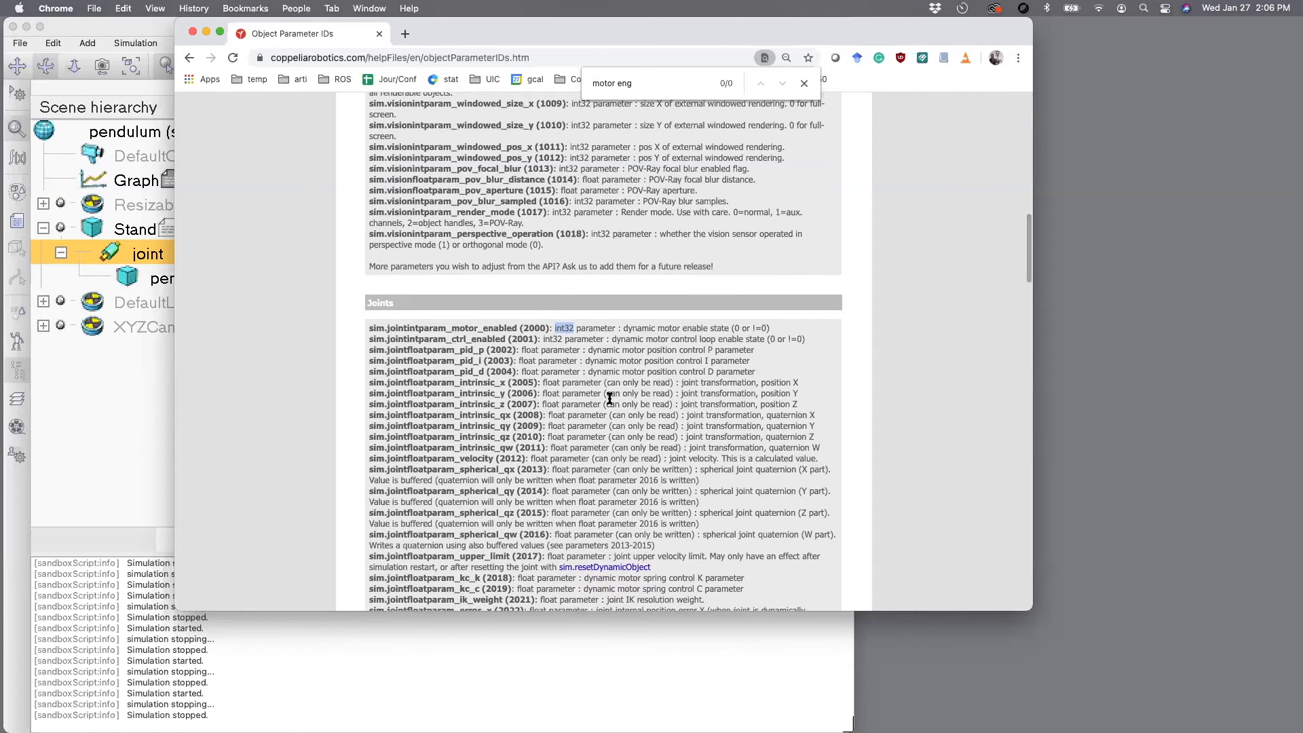
left_click_drag(516, 328, 375, 330)
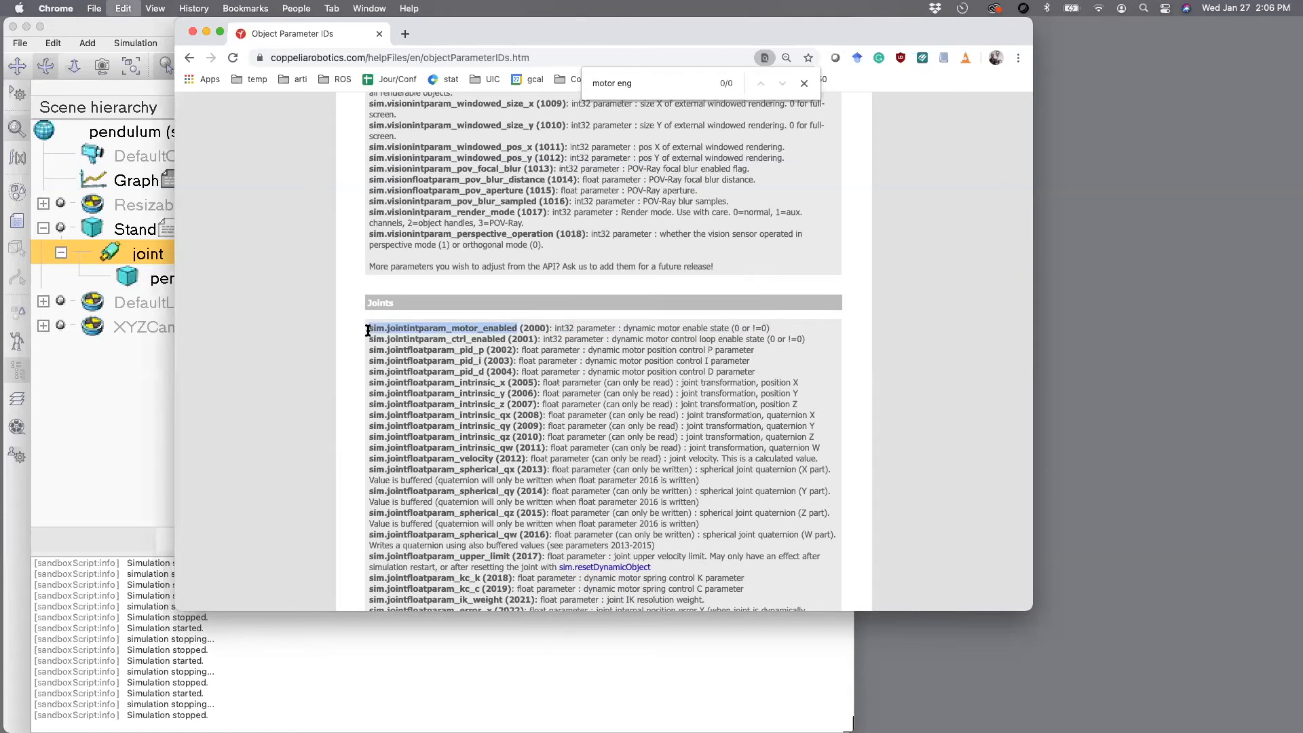
- Return to CoppeliaSim and paste sim.jointintparam_motor_enabled on a new line below the commented sim.setJointTargetPosition call
left_click_drag(469, 34, 468, 56)
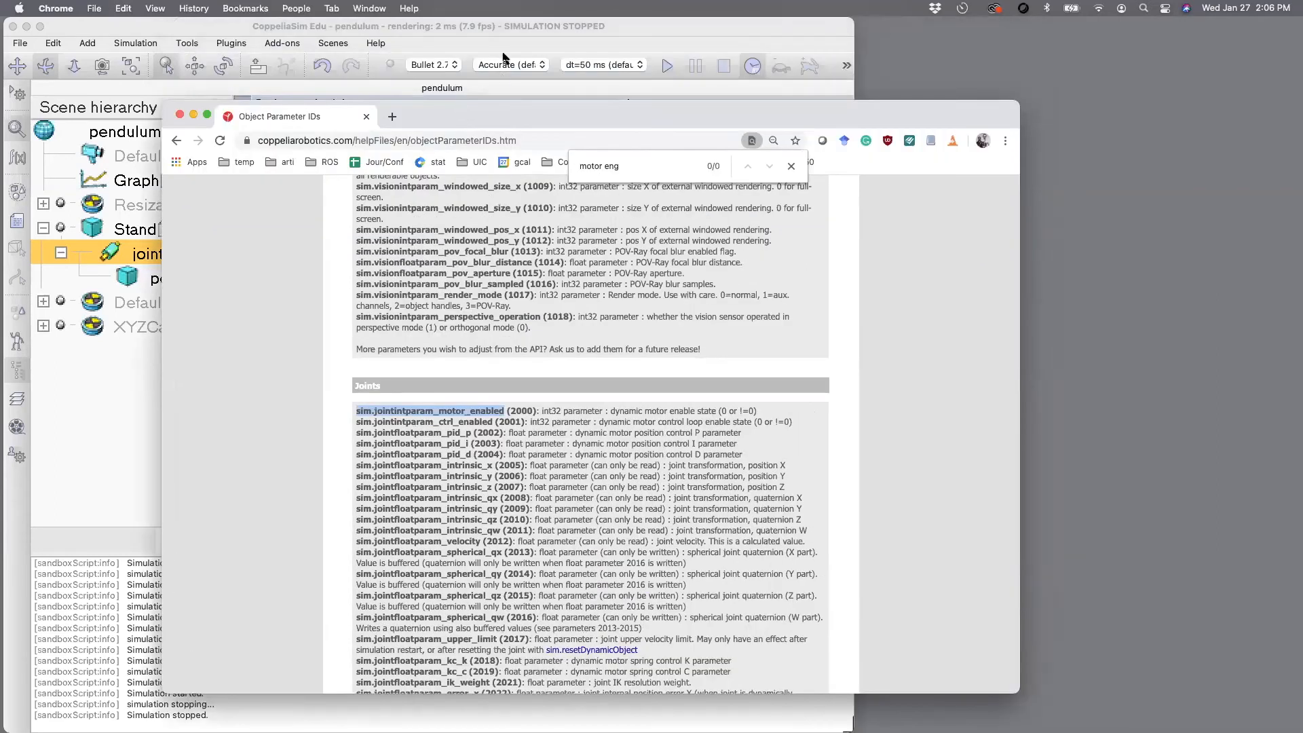
left_click(493, 34)
left_click(1082, 143)
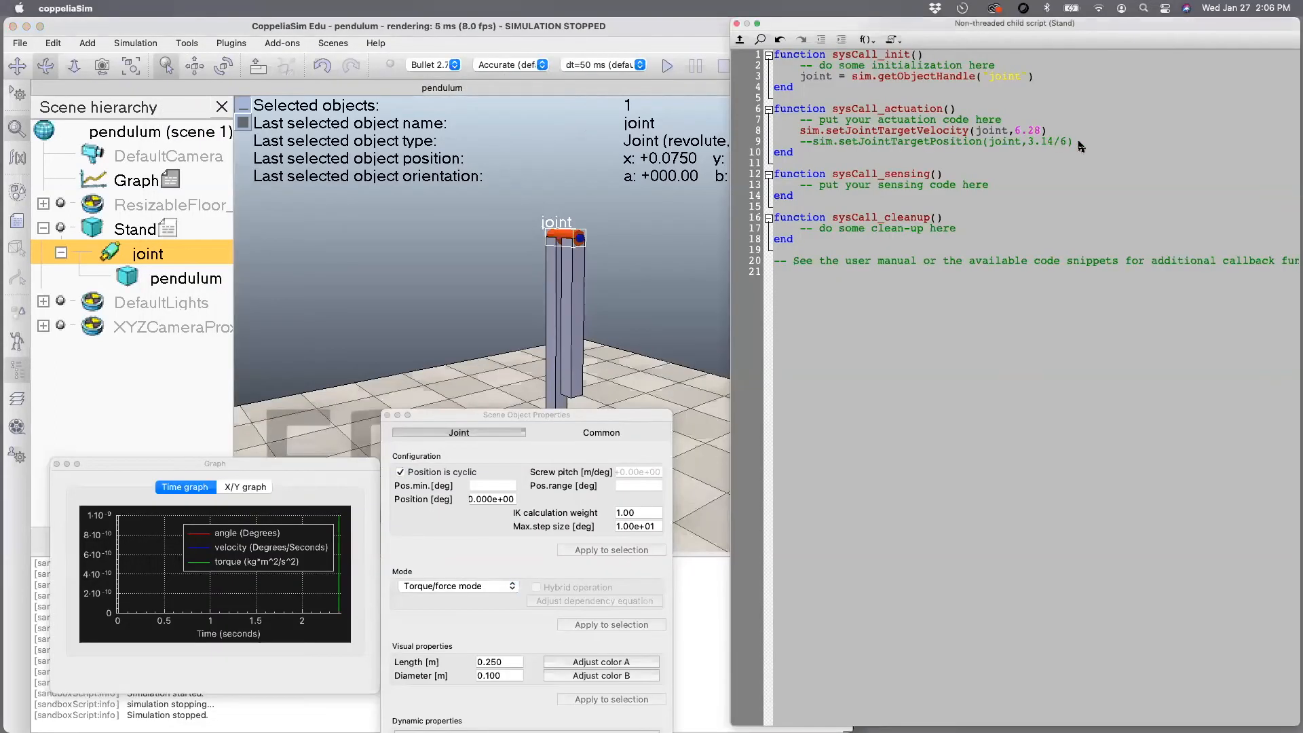
key("Return")
type("sim.jointintparam_motor_enabled")
left_click(317, 355)
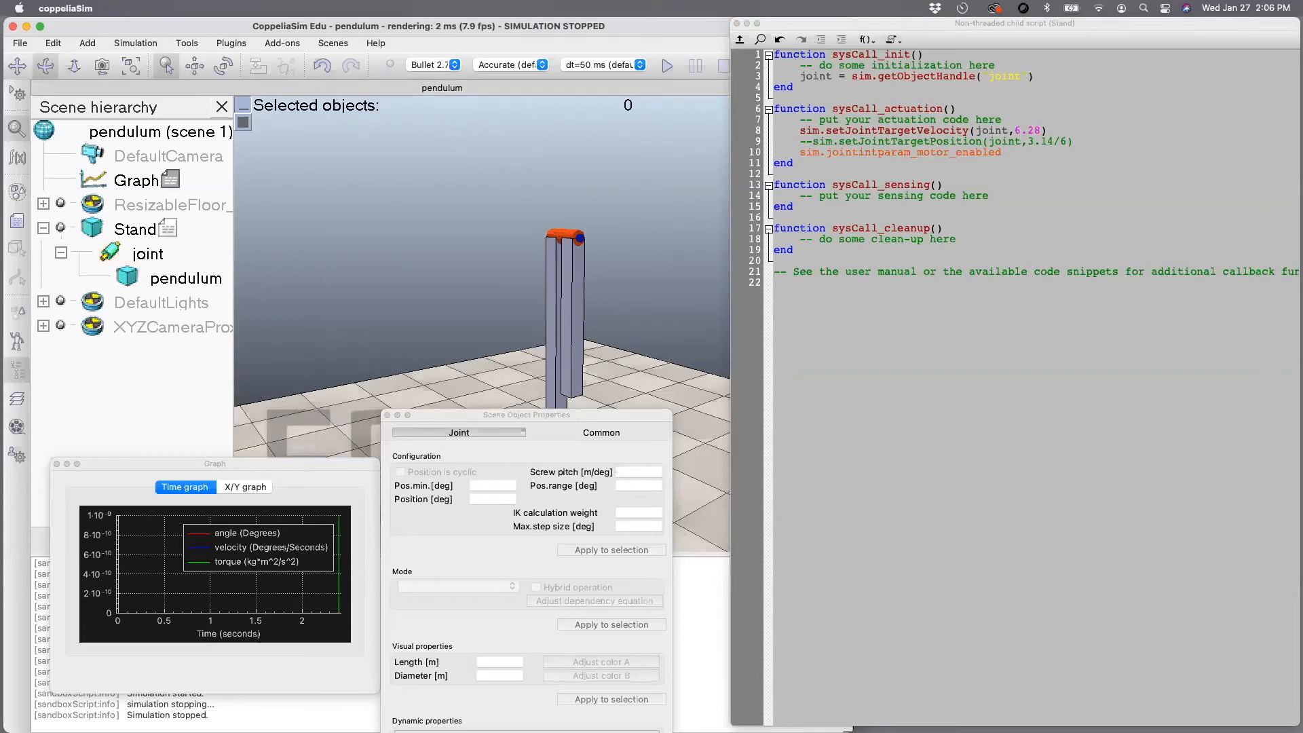
- Switch to Chrome, go back to the sim.getObjectFloatParameter page and copy the function name sim.getObjectInt32Parameter from its description
key("super+Tab")
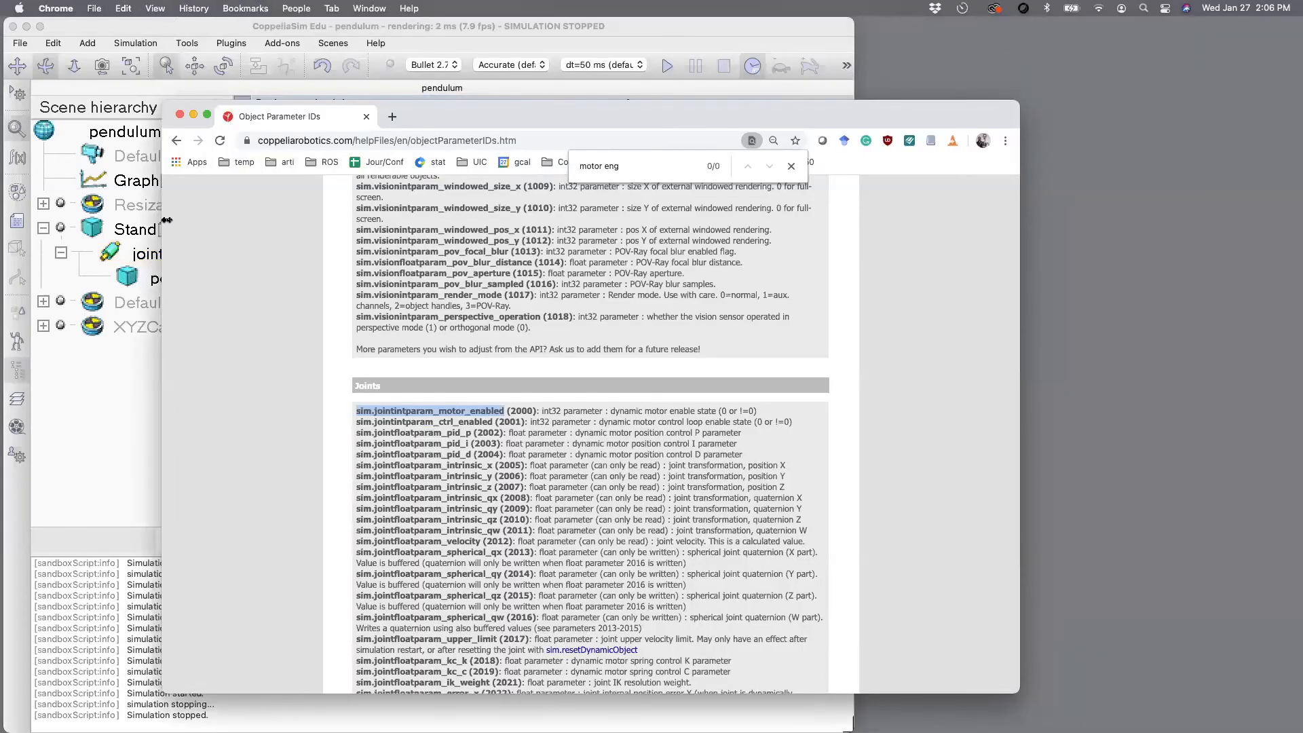
left_click(176, 140)
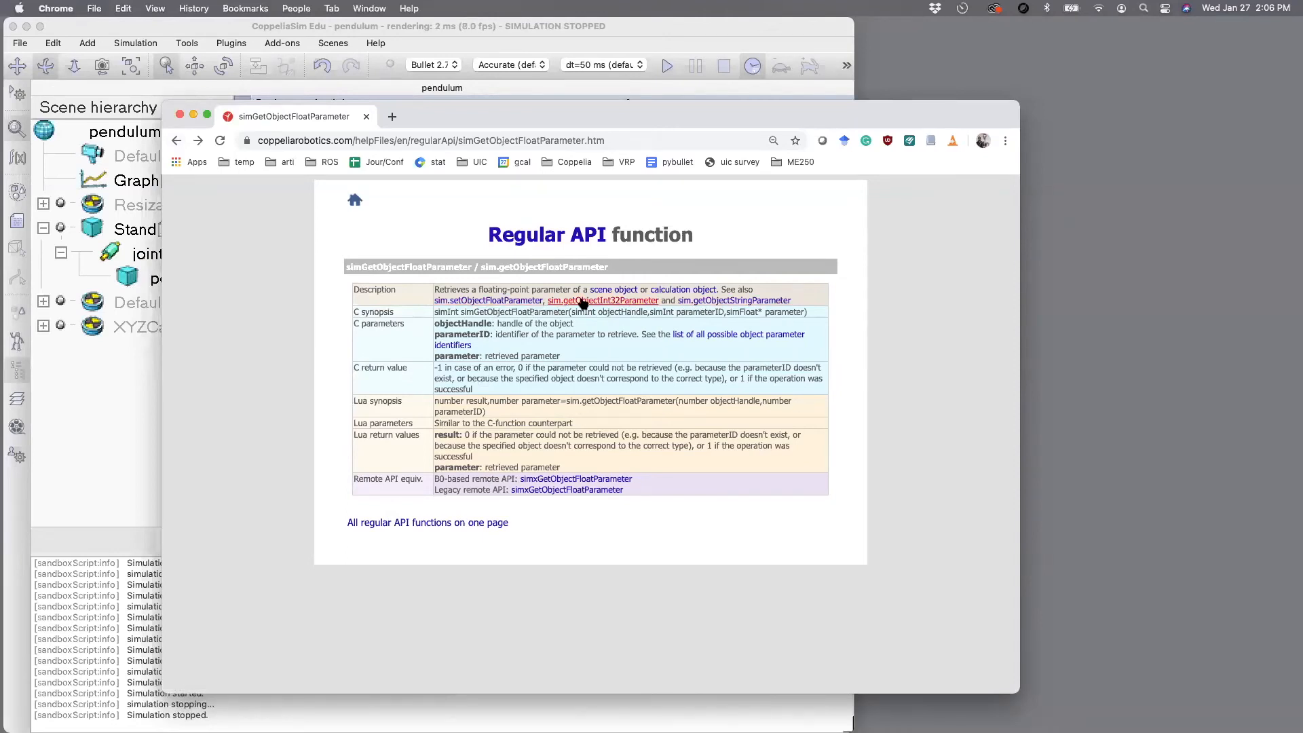
left_click_drag(546, 300, 659, 300)
key("super+c")
- Return to CoppeliaSim and paste sim.getObjectInt32Parameter in front of sim.jointintparam_motor_enabled in sysCall_actuation
left_click(541, 30)
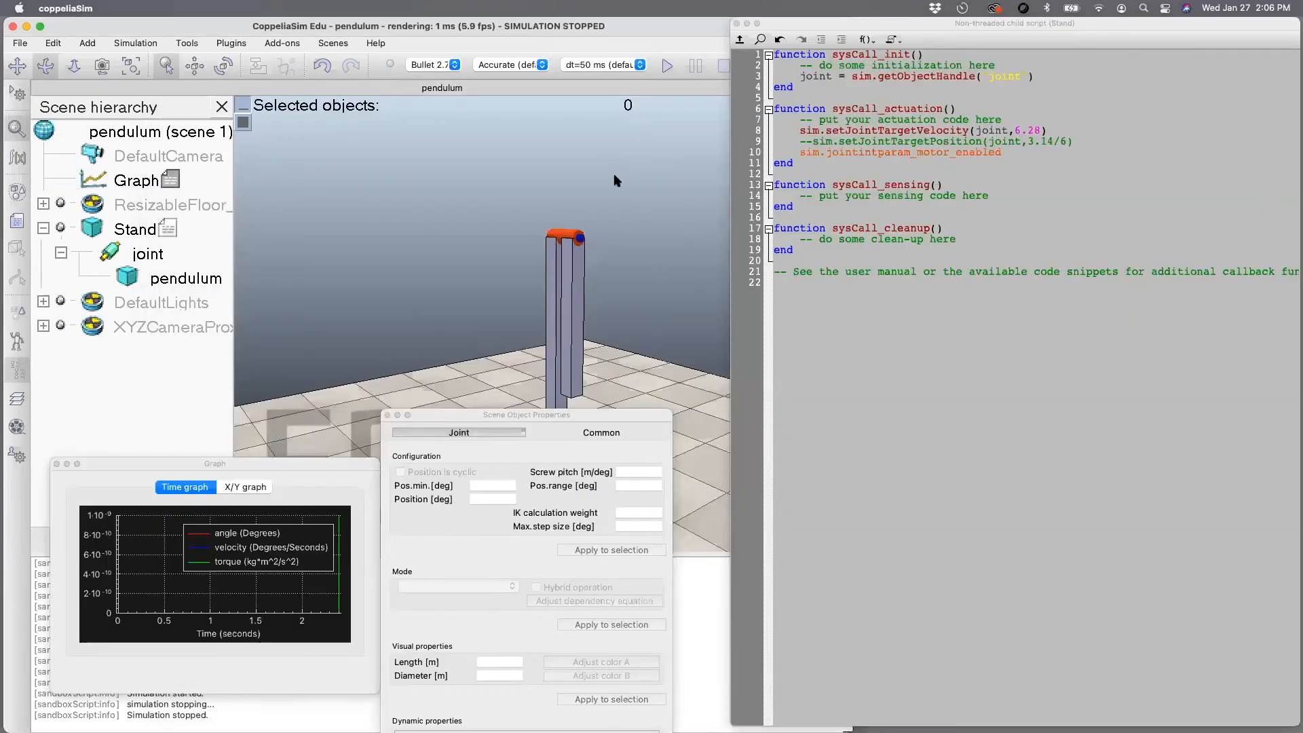
left_click(801, 153)
key("super+v")
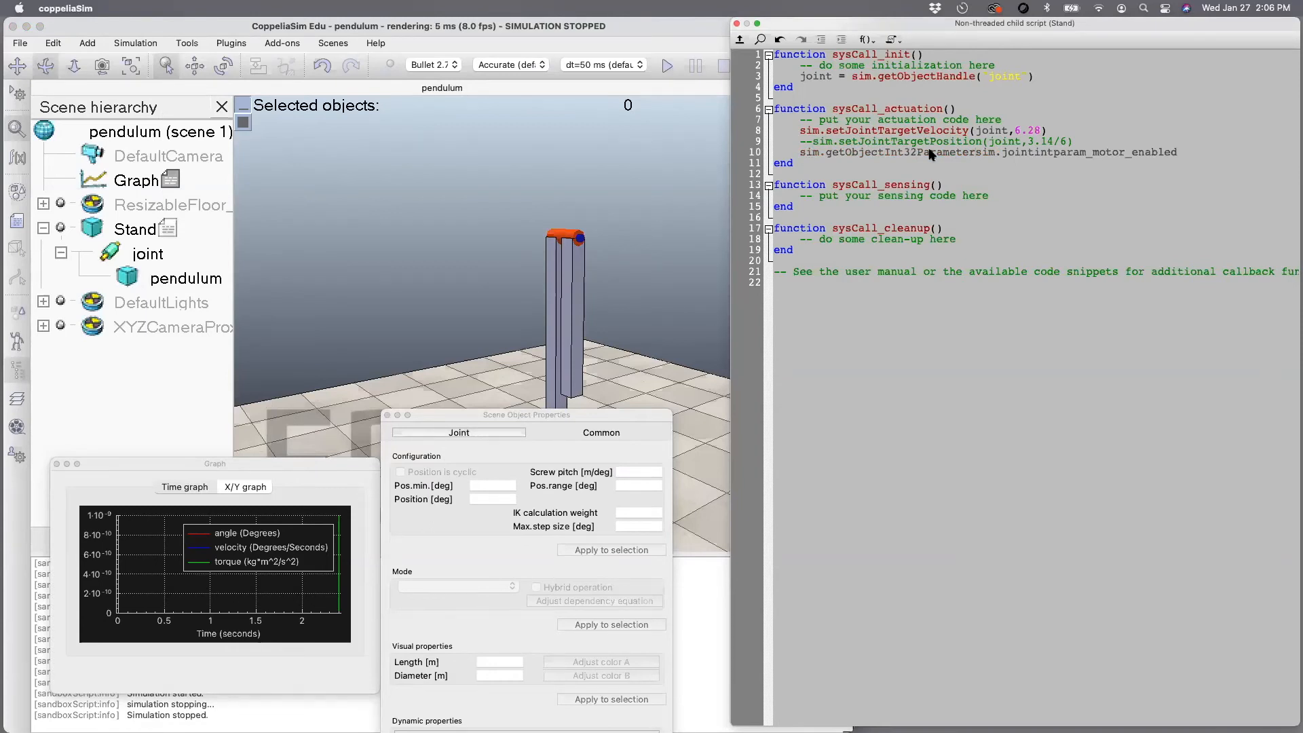
- Open the argument list after sim.getObjectInt32Parameter, and switch to Chrome to copy the Lua synopsis of sim.getObjectFloatParameter
type("(")
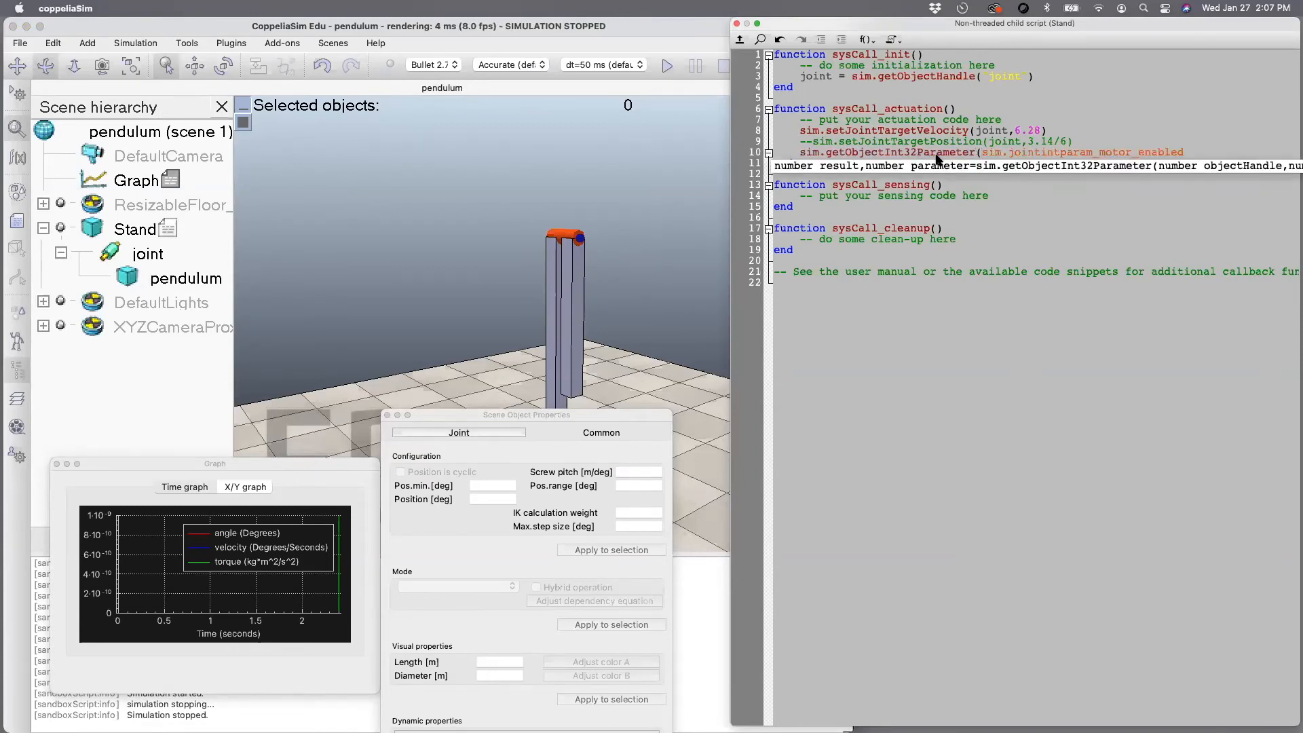
left_click(438, 265)
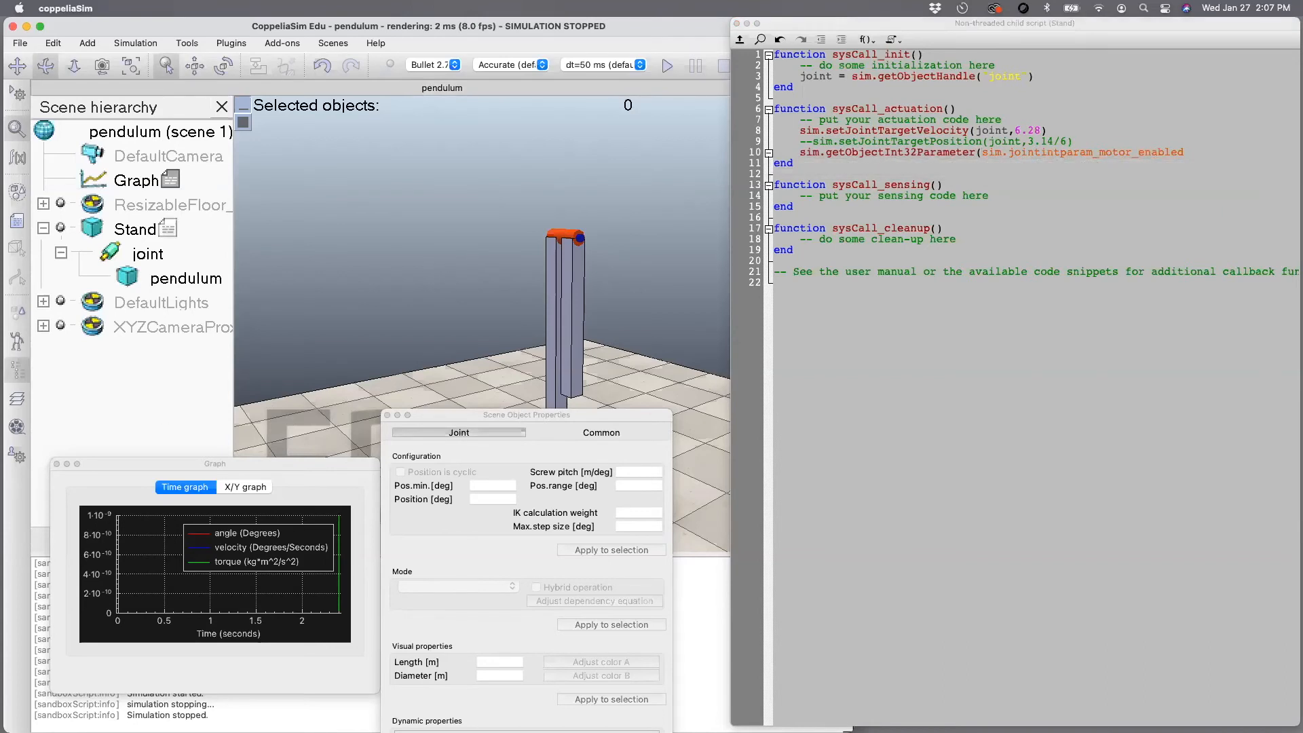
key("super+Tab")
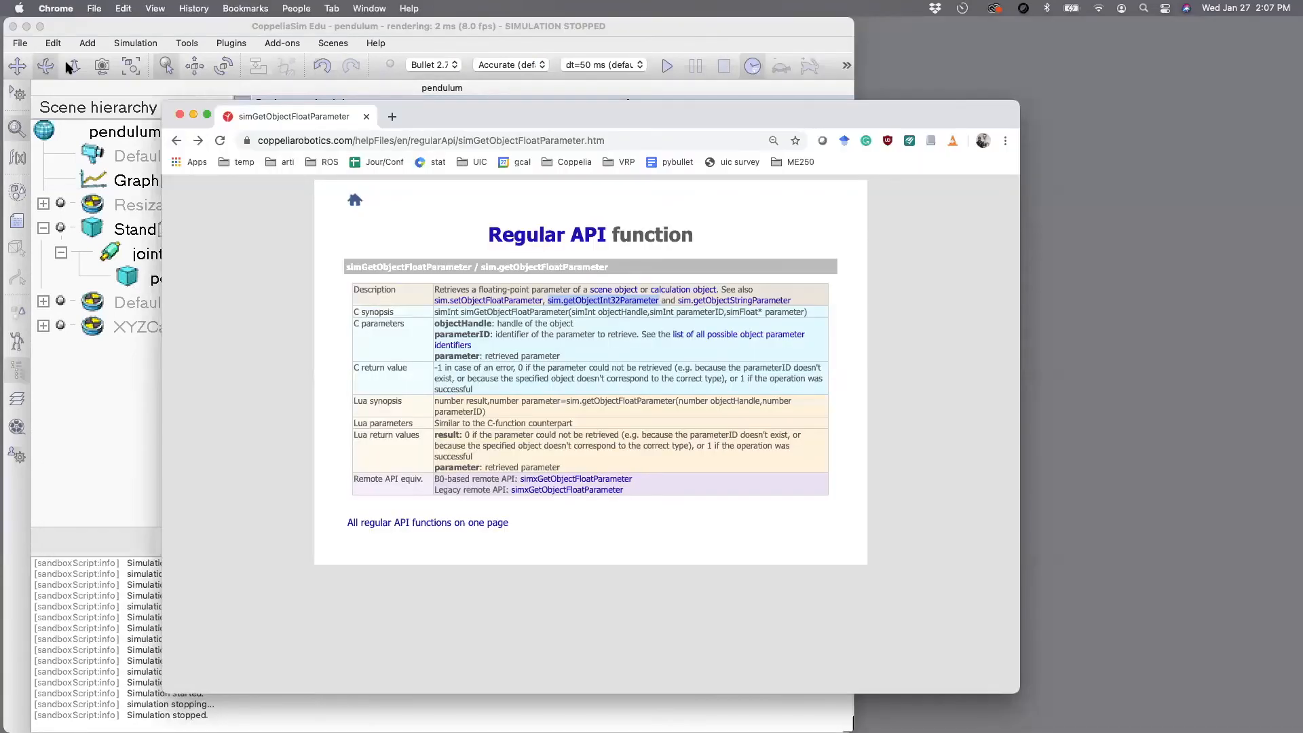
left_click(516, 400)
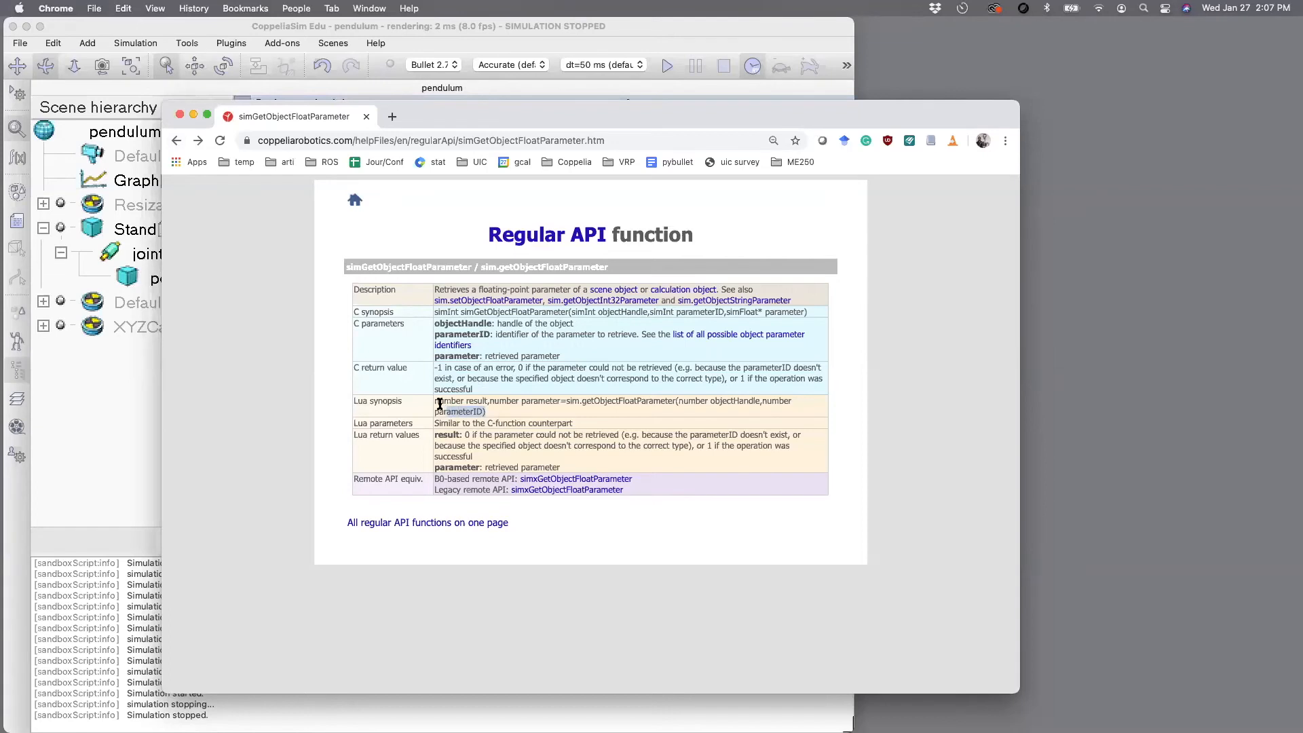
triple_click(435, 401)
key("super+c")
- Return to CoppeliaSim and paste the copied Lua synopsis on a new line below the commented sim.setJointTargetPosition call
left_click(600, 92)
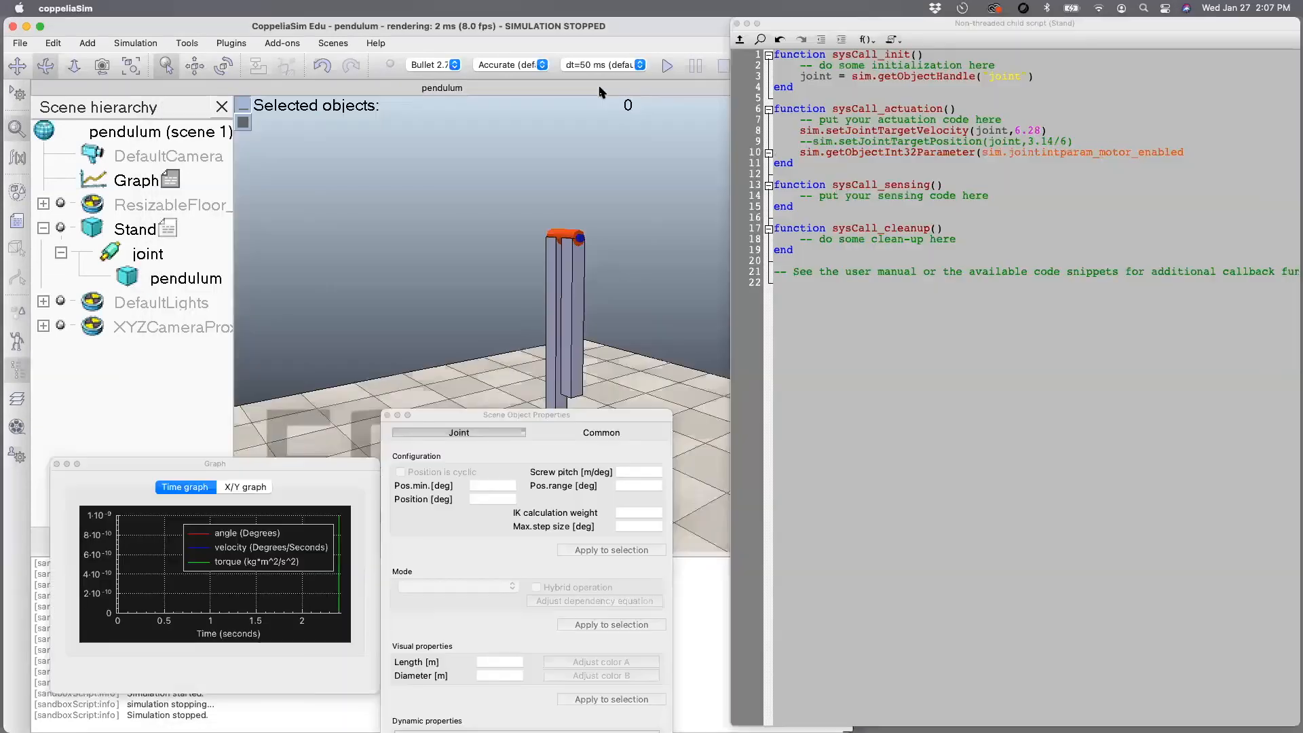
left_click(1078, 141)
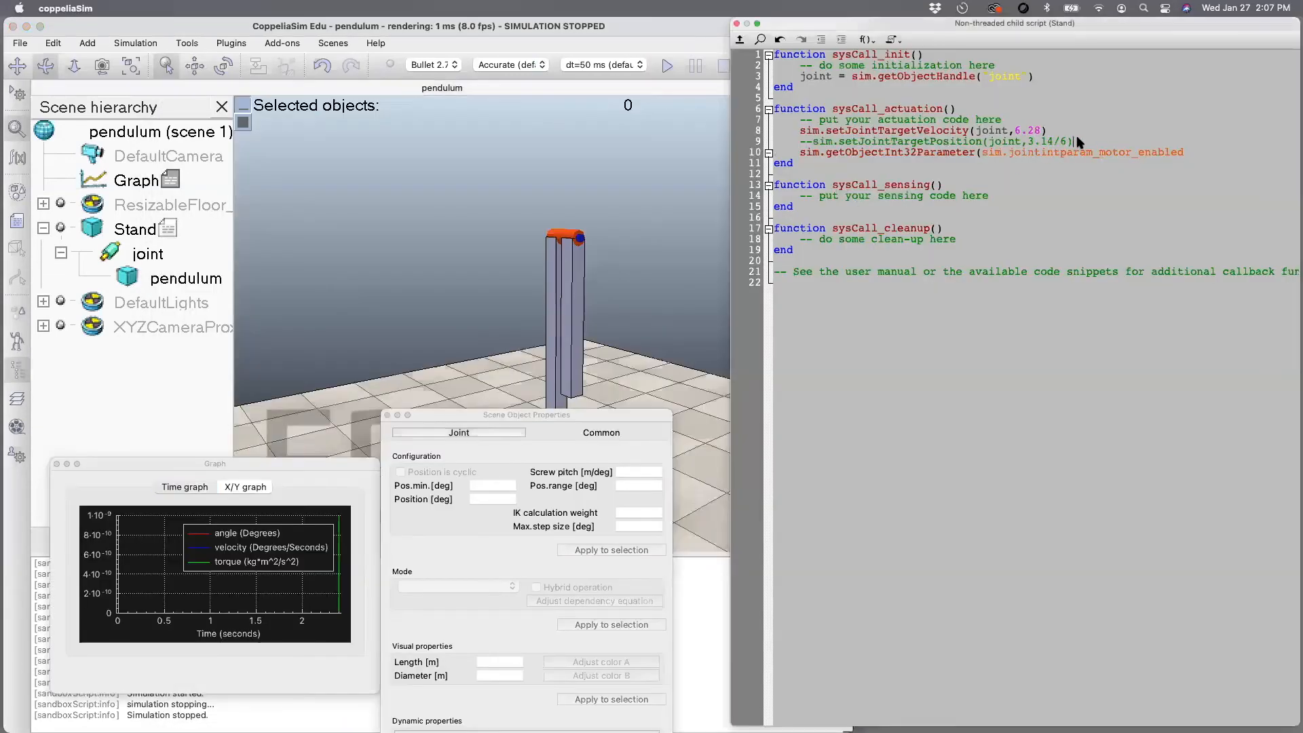
key("Return")
key("super+v")
scroll(998, 228, "left", 5)
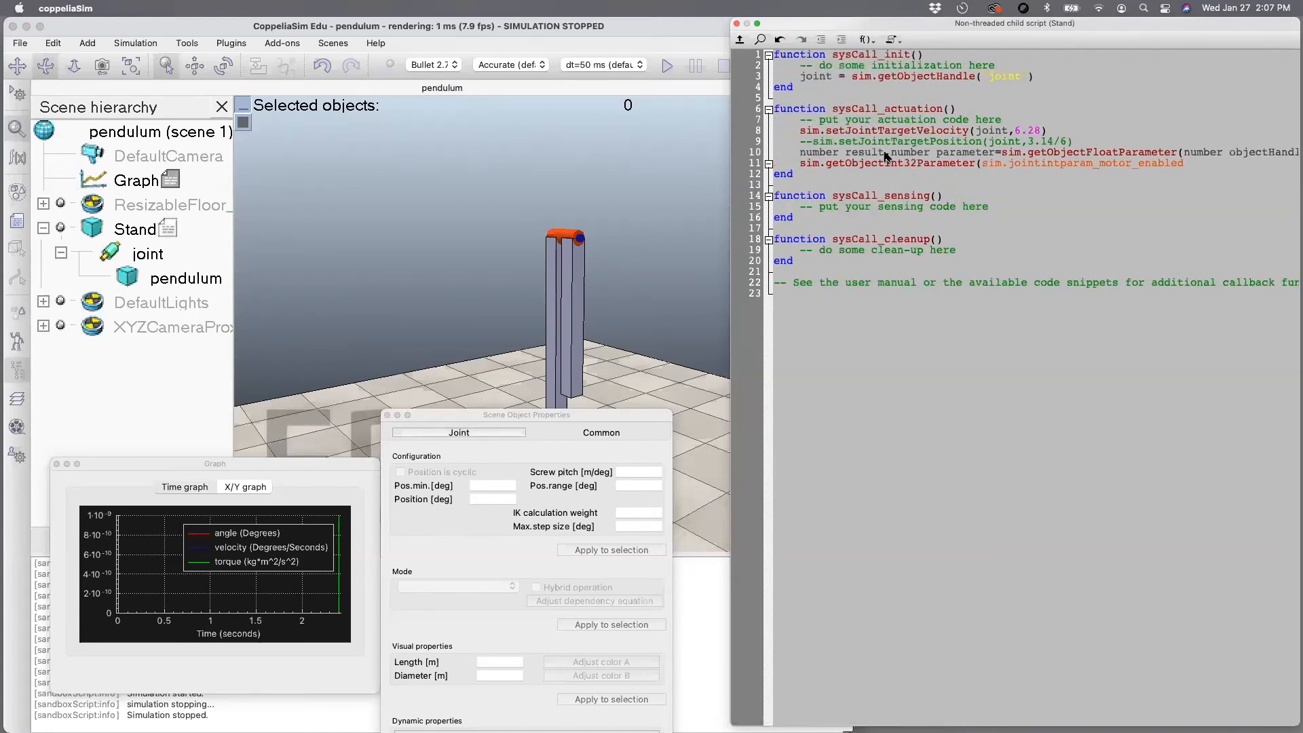
- Start adding the return variables "result,par" in front of the sim.getObjectInt32Parameter call
left_click(801, 163)
type("result,pa")
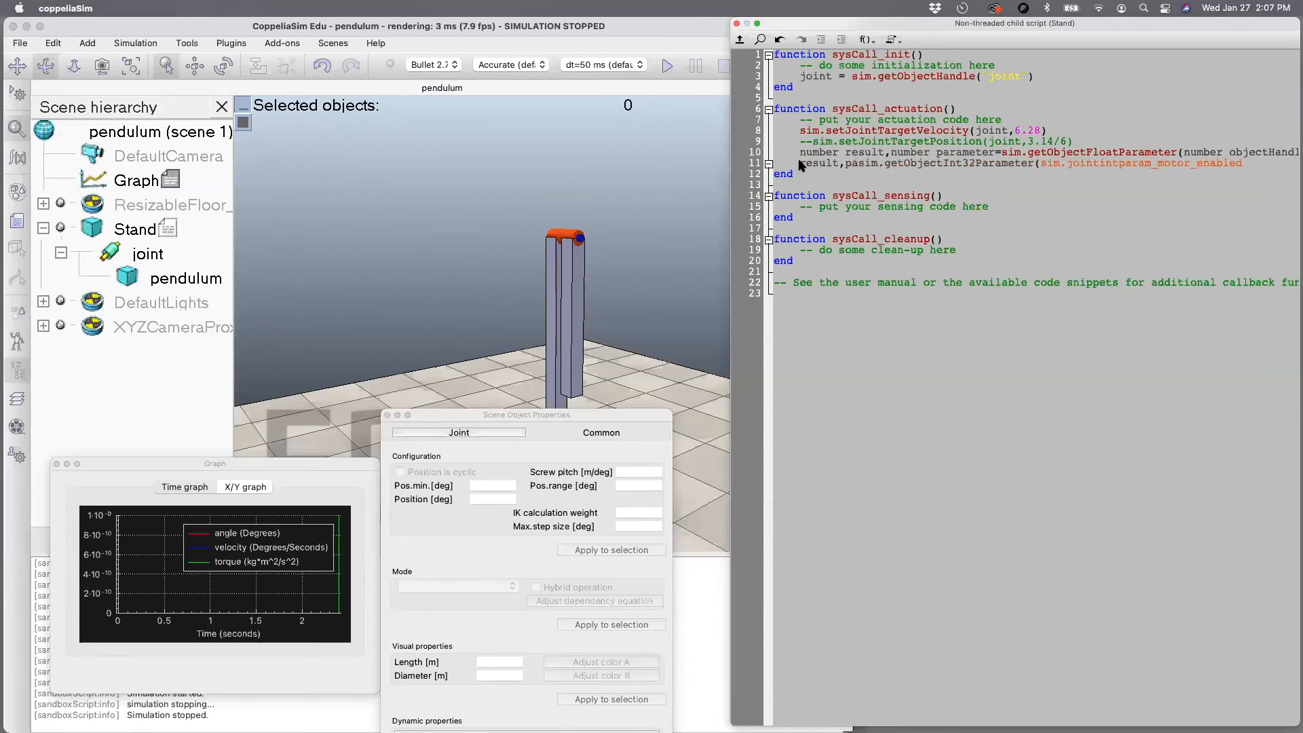
type("r")
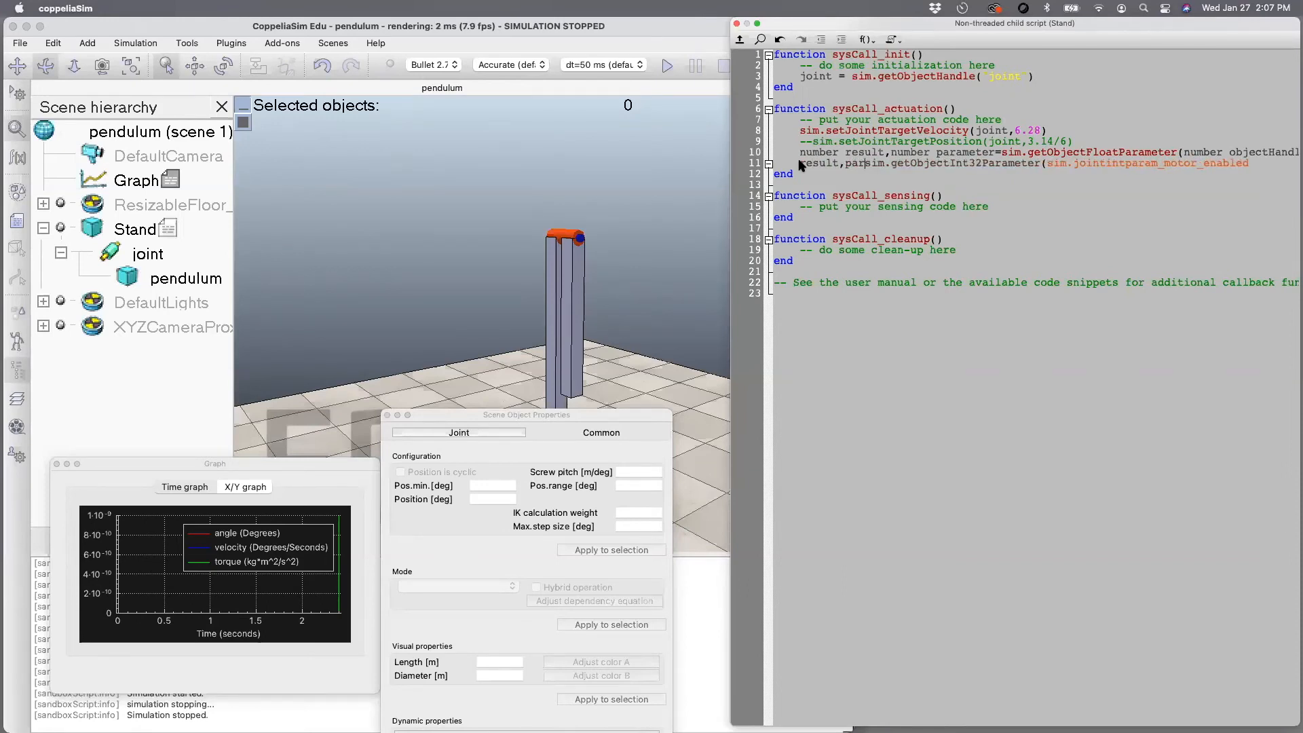
left_click_drag(902, 161, 909, 161)
- Switch to Chrome, find sim.setObjectInt32Parameter in the API function list's object parameters and copy its Lua synopsis
key("super+Tab")
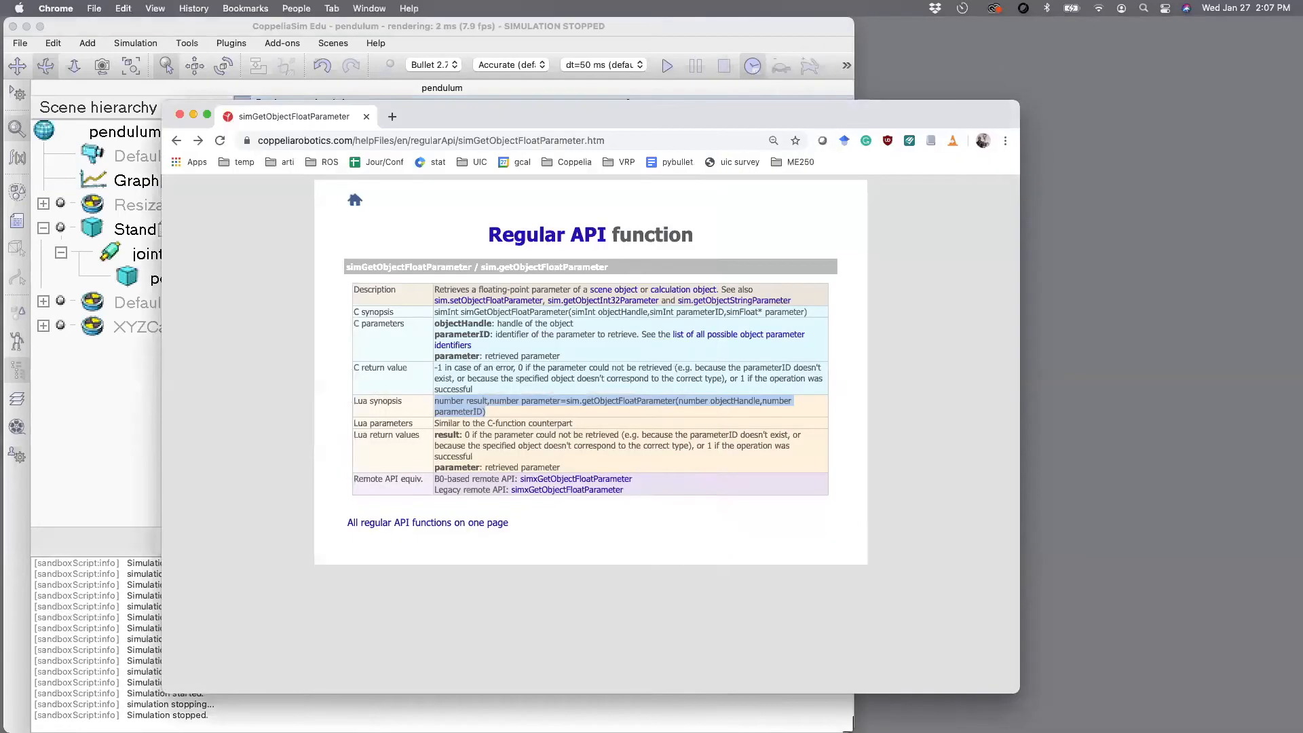
left_click(175, 141)
key("super+f")
type("setObje")
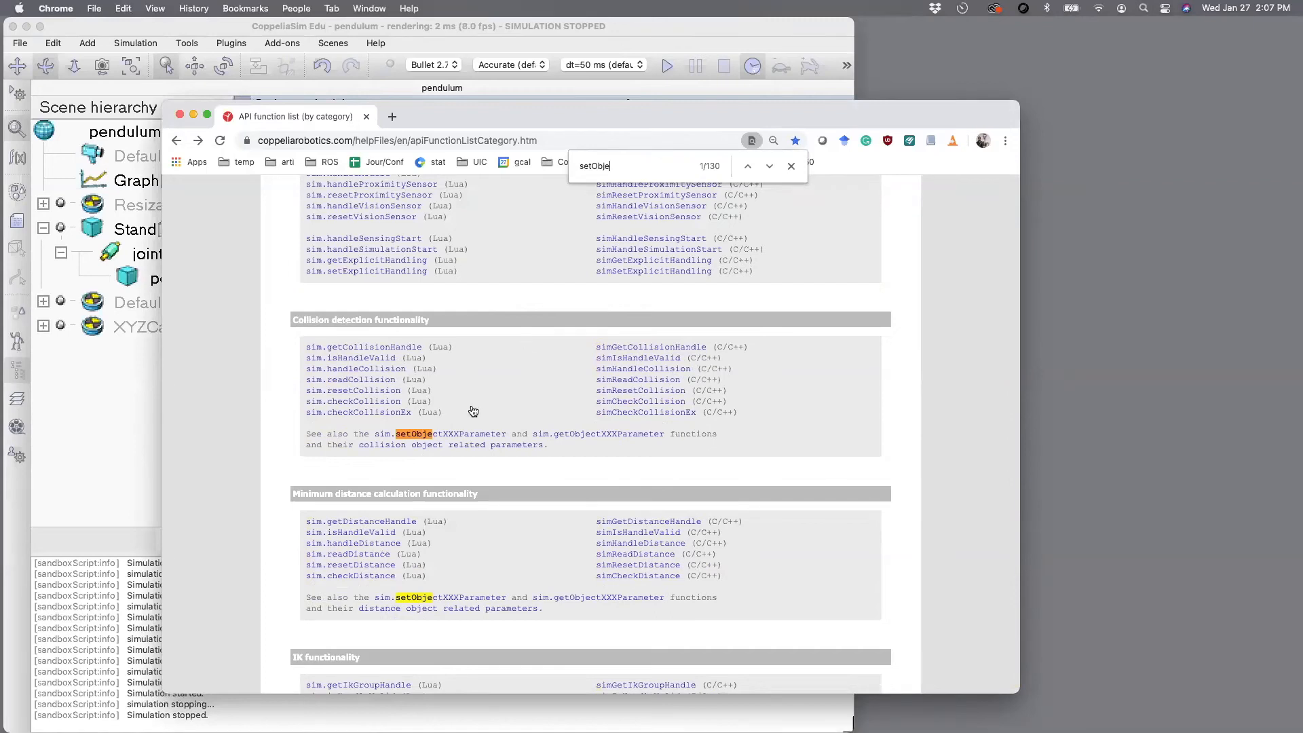
left_click(436, 434)
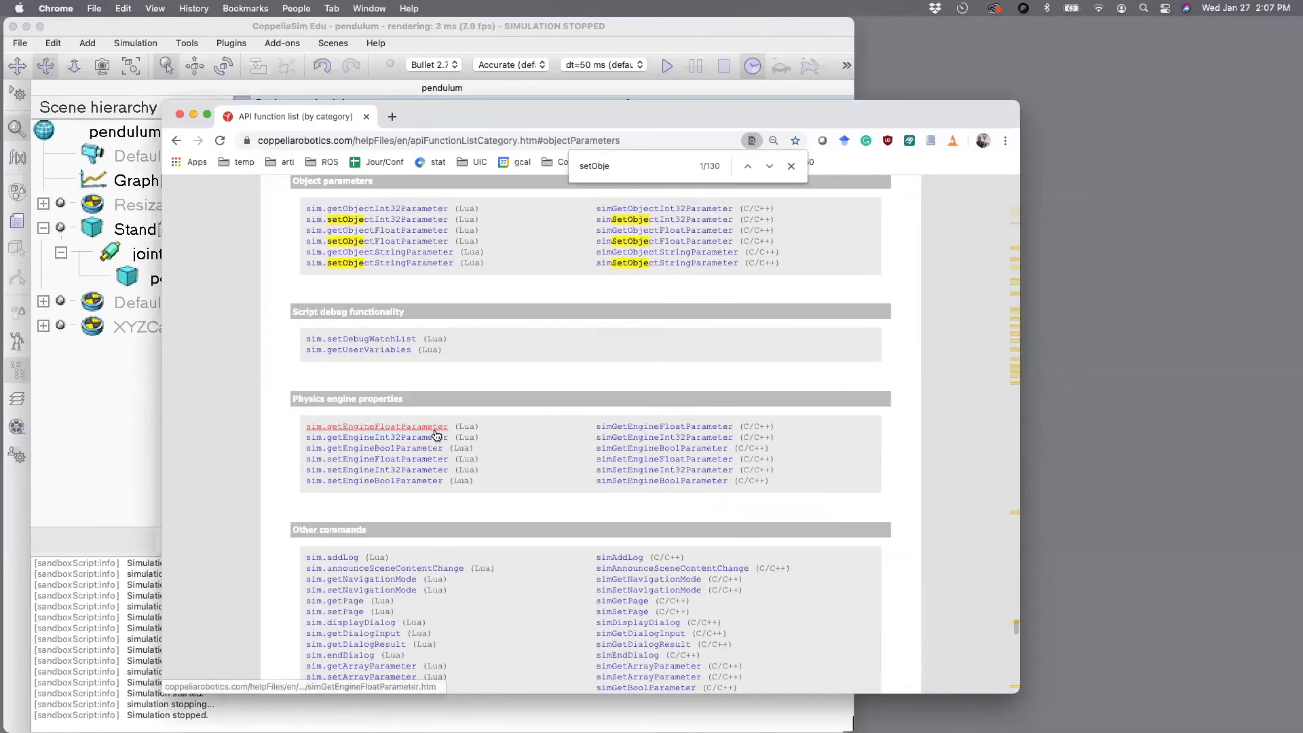
left_click(397, 221)
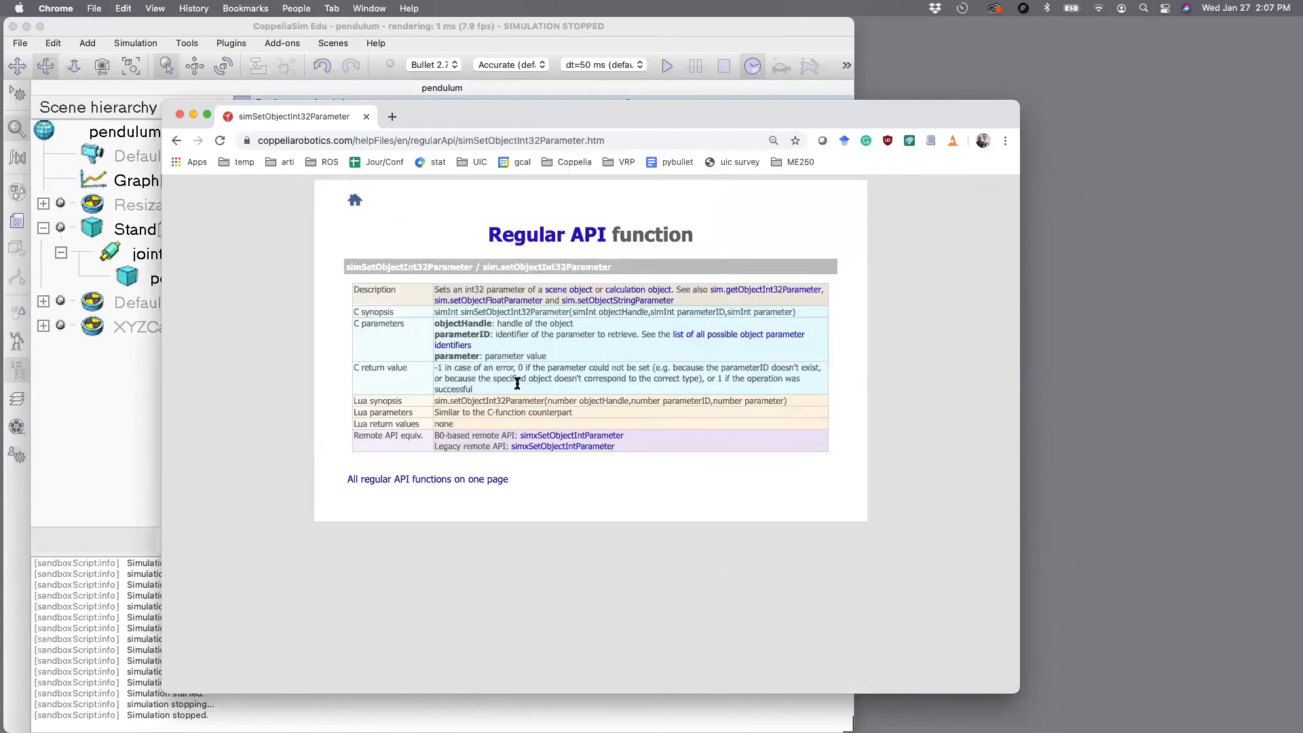
left_click_drag(789, 401, 429, 407)
key("super+c")
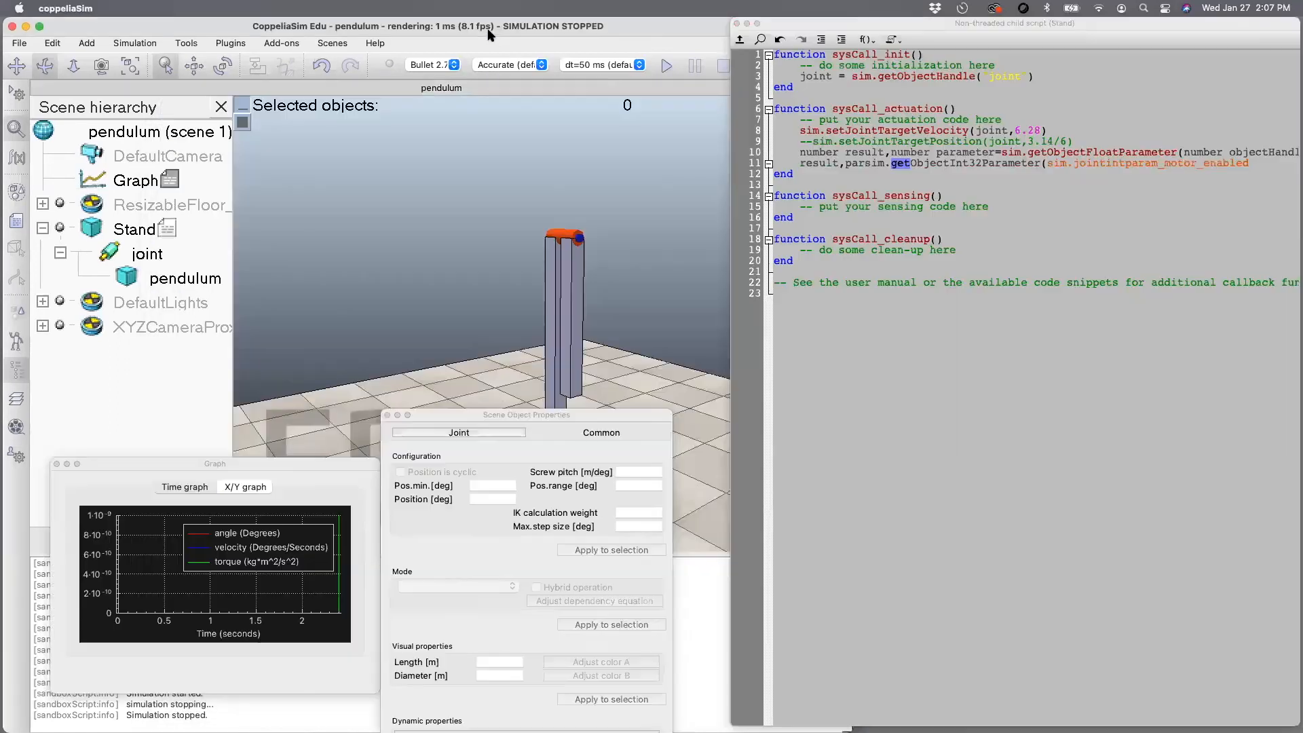
- Return to CoppeliaSim, replace "result,parsim.getObjectInt32Parameter" with the copied sim.setObjectInt32Parameter synopsis, and delete the sim.getObjectFloatParameter line above it
left_click(496, 43)
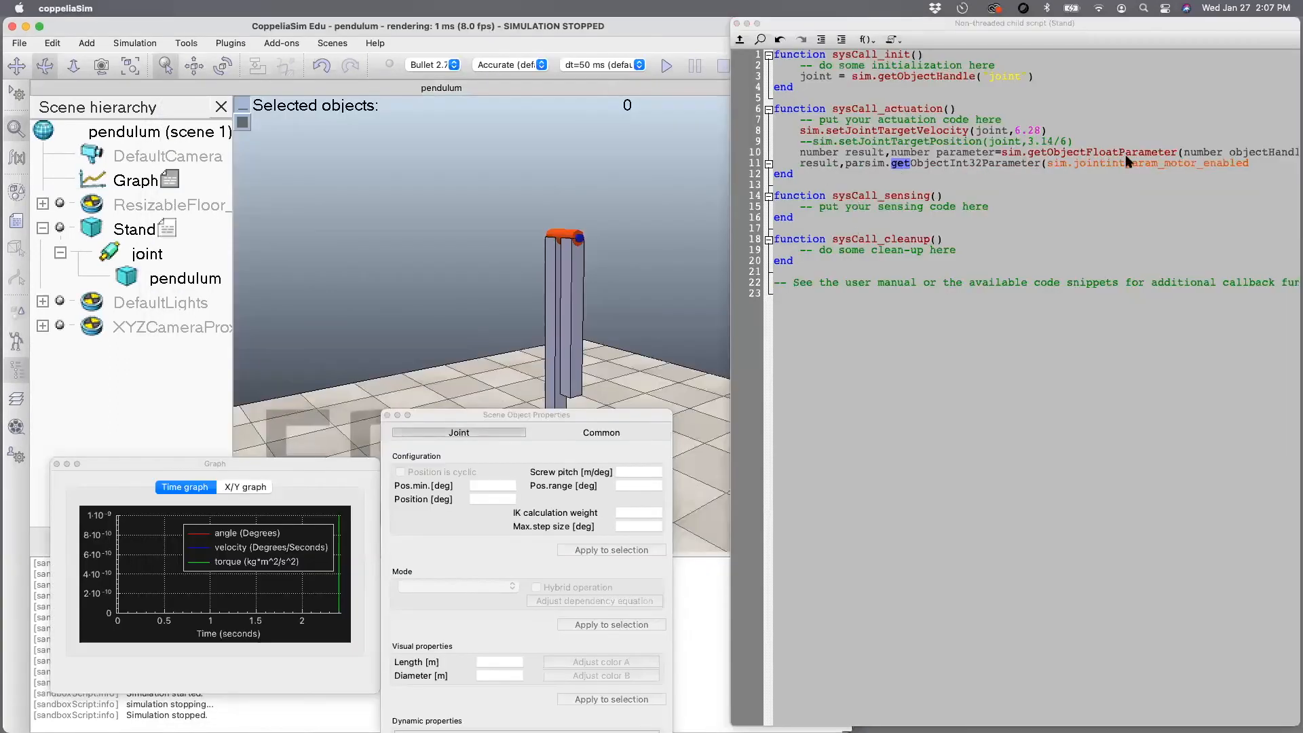
left_click_drag(1041, 165, 801, 167)
key("super+v")
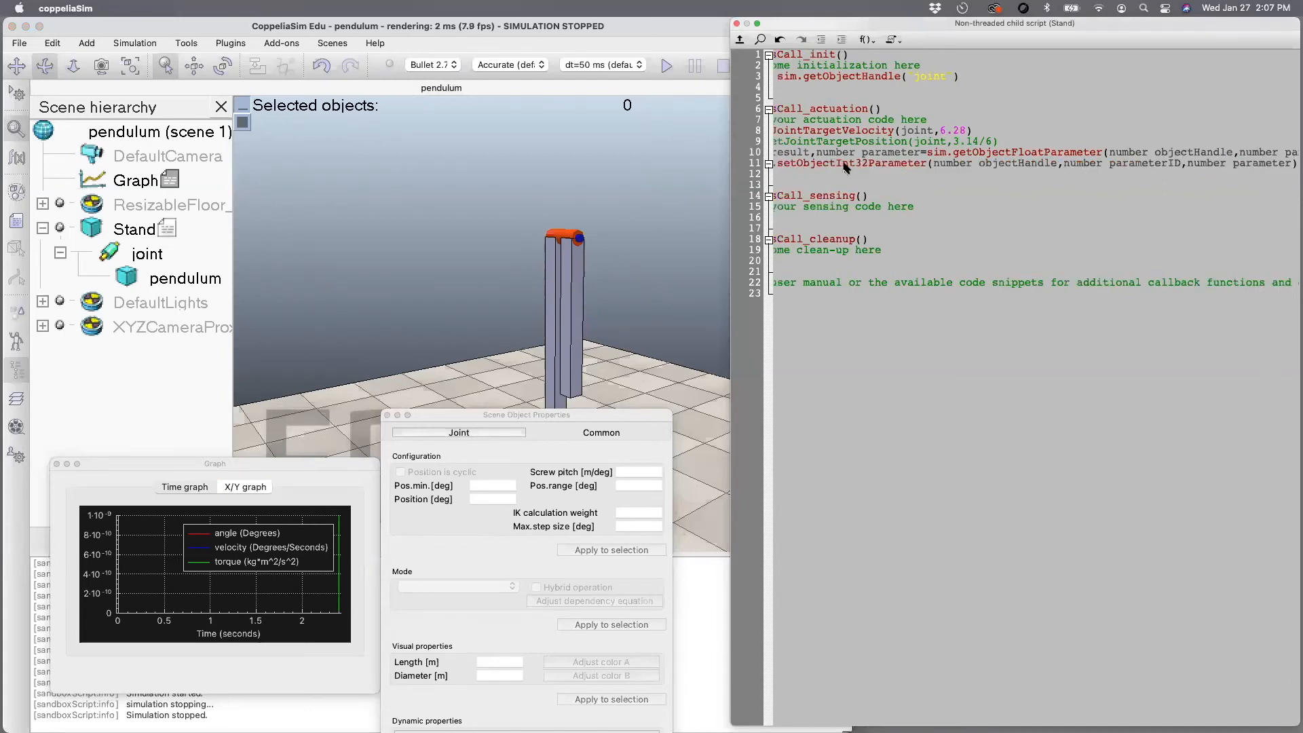
scroll(842, 168, "left", 3)
left_click(827, 164)
key("BackSpace")
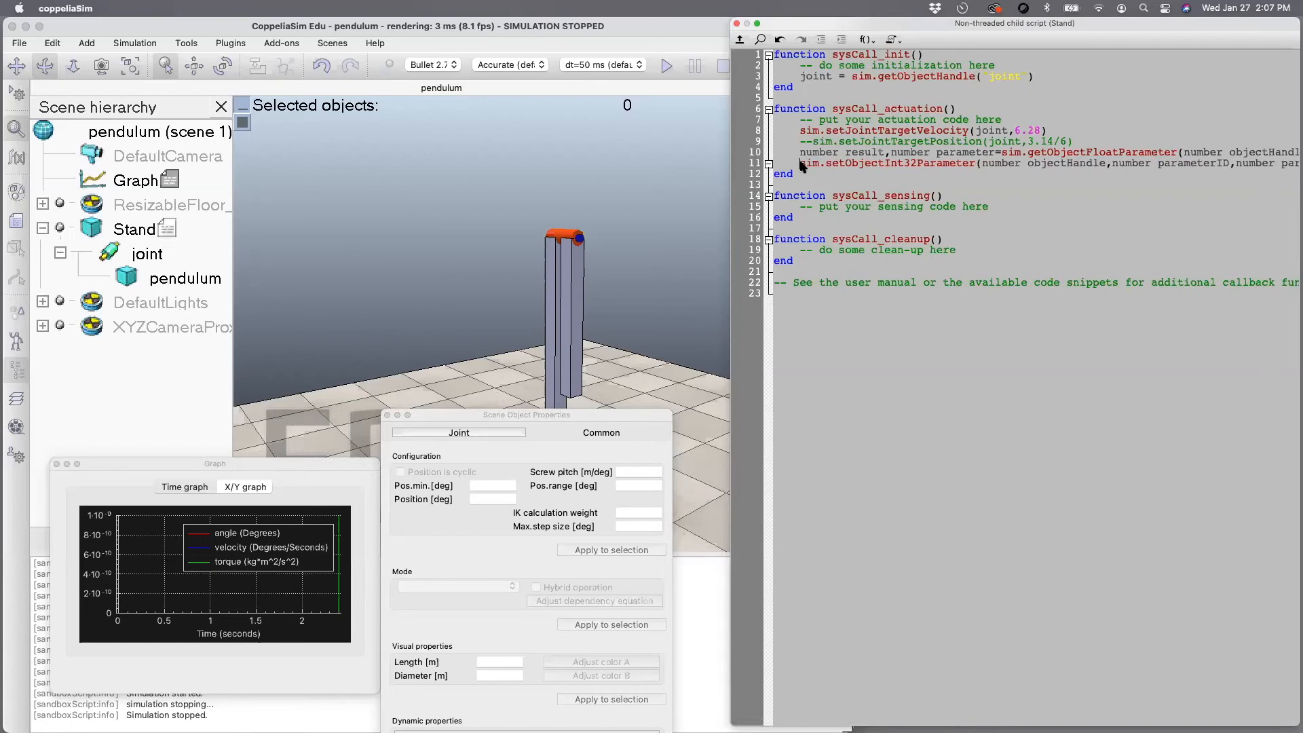
key("shift+Up")
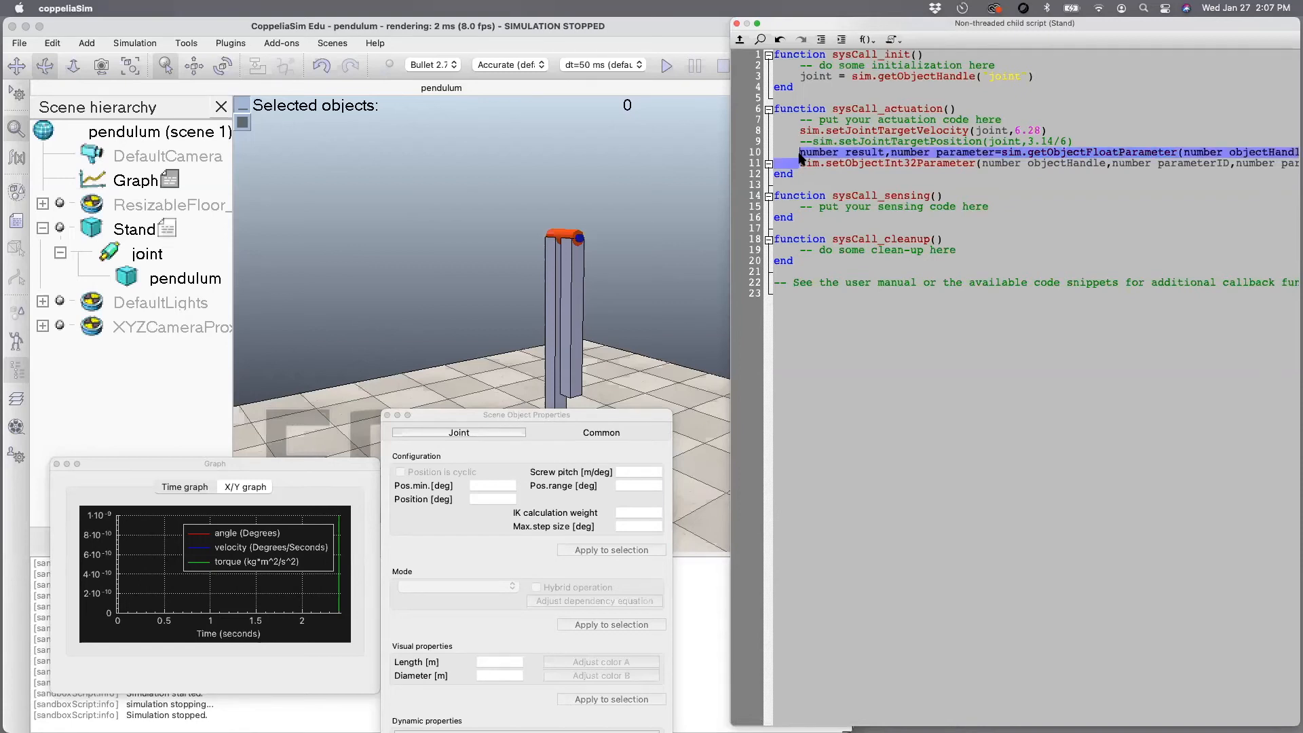
key("BackSpace")
- Replace the "number objectHandle" argument of sim.setObjectInt32Parameter with joint
scroll(916, 167, "right", 5)
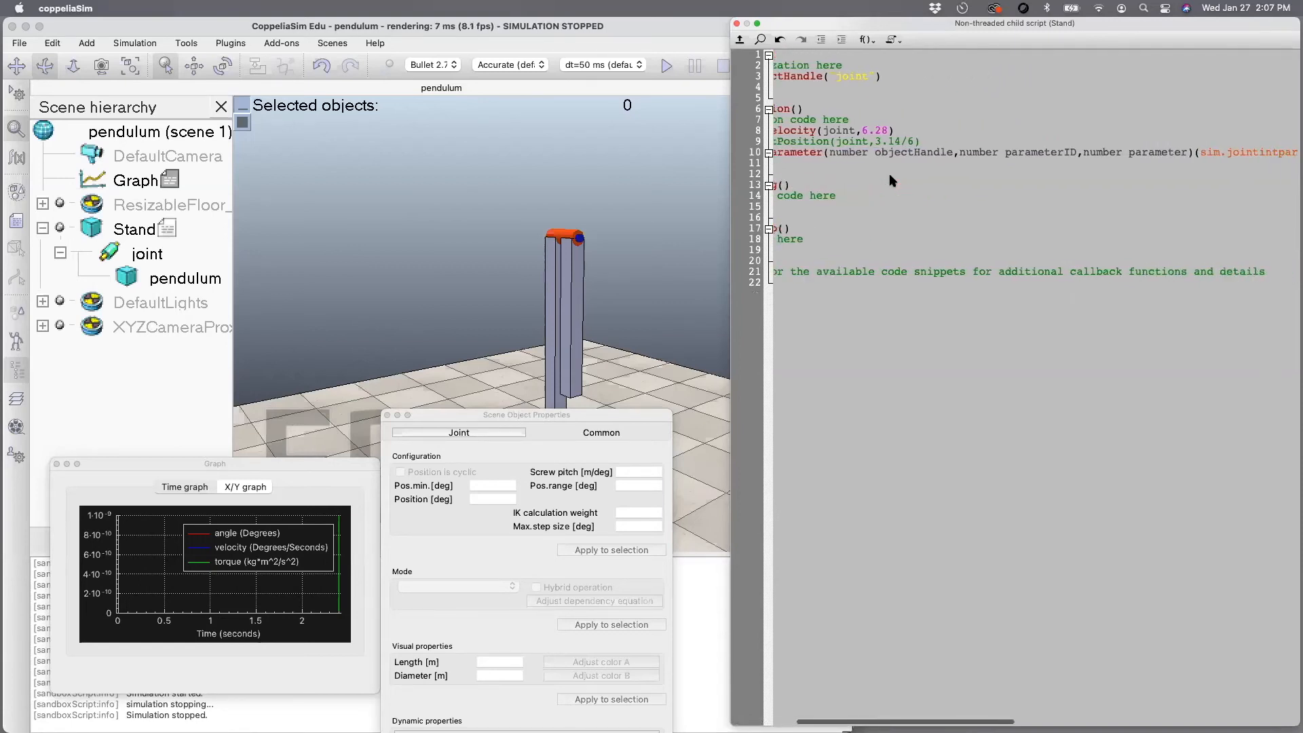
left_click_drag(953, 155, 831, 157)
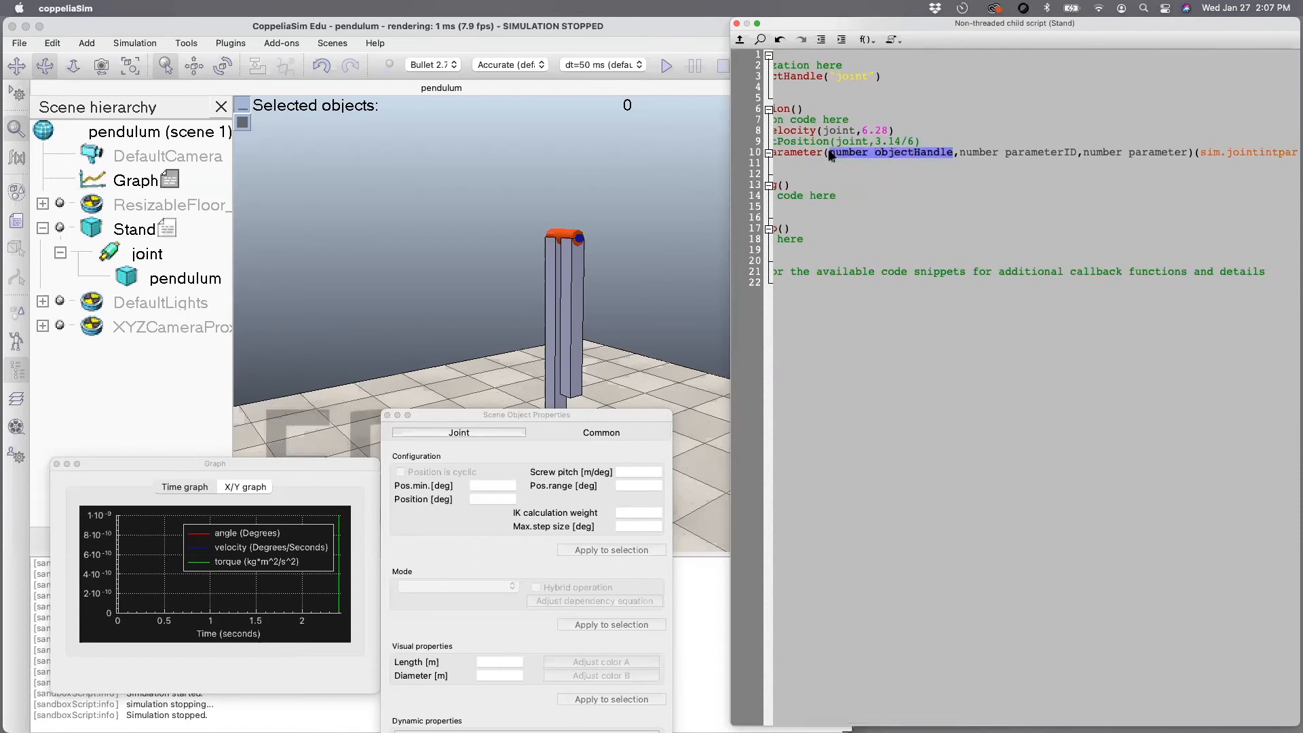
type("kip")
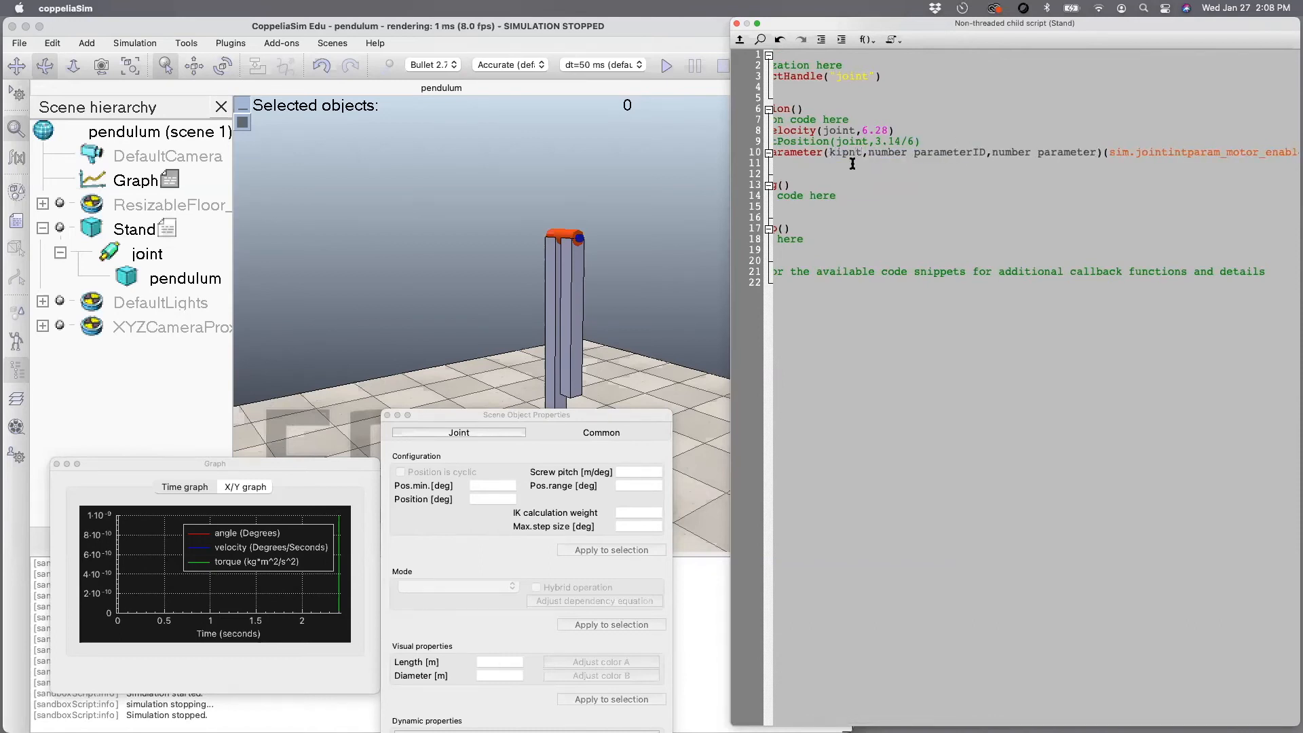
key("BackSpace")
key("BackSpace")
key("BackSpace")
type("koint")
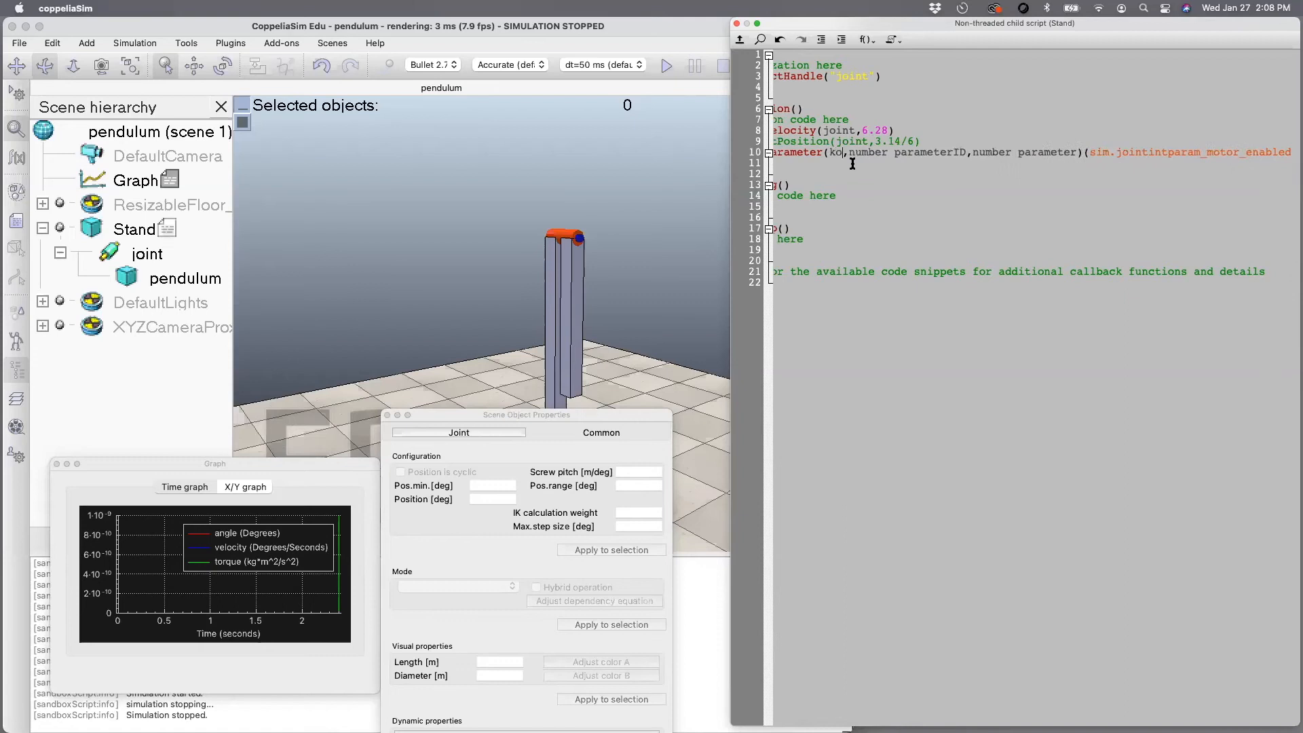
key("BackSpace")
key("BackSpace")
key("BackSpace")
key("BackSpace")
key("BackSpace")
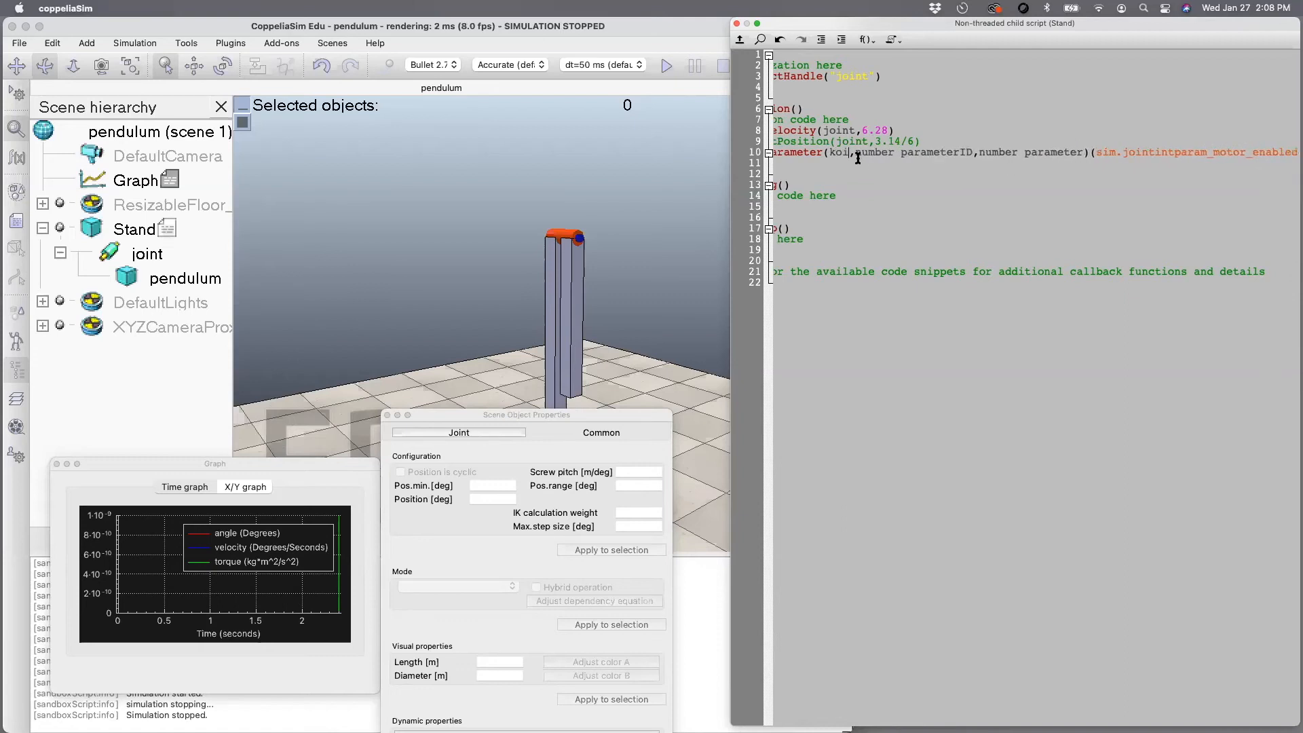
type("oint")
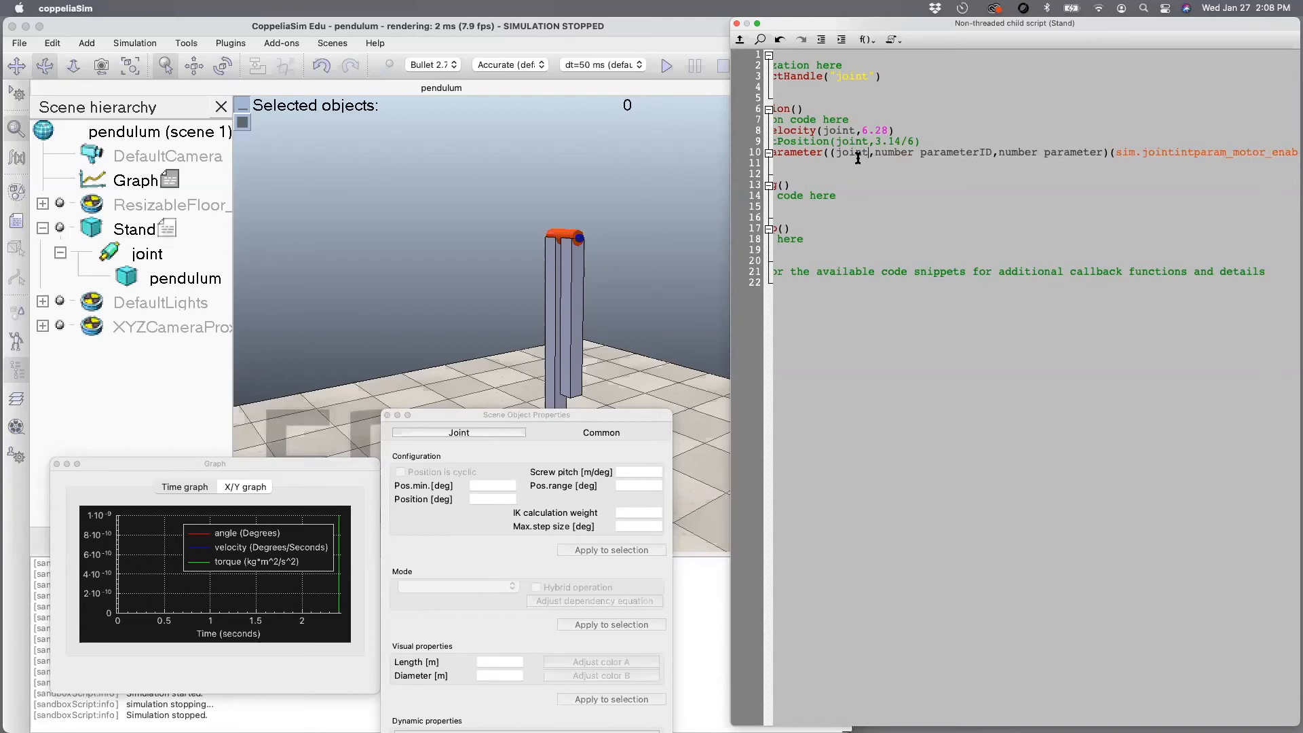
key("Left")
key("Left")
key("Left")
key("Left")
key("Left")
key("BackSpace")
- Move sim.jointintparam_motor_enabled from the end of the line into the call, replacing the "number parameterID" argument
scroll(1022, 136, "right", 3)
mouse_move(1032, 152)
left_mouse_down()
mouse_move(1240, 146)
mouse_move(1033, 149)
left_mouse_up()
key("super+x")
key("super+z")
key("super+x")
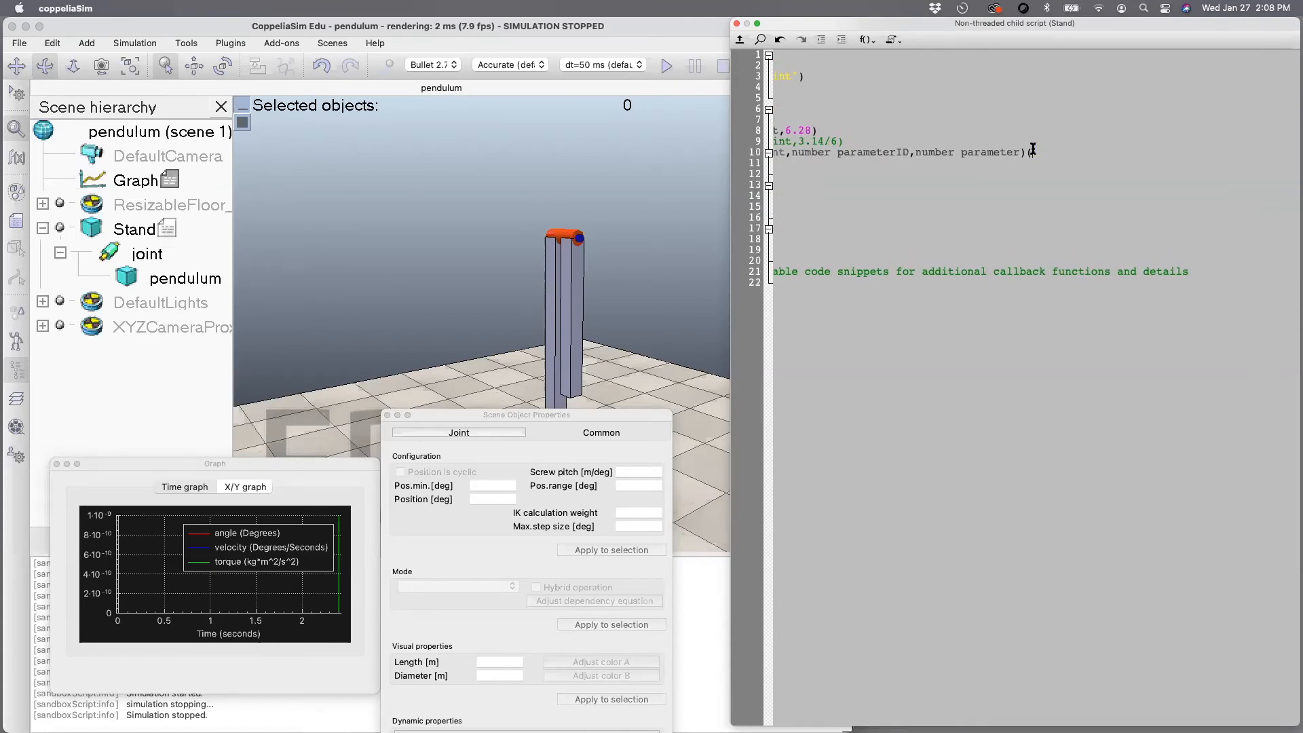
scroll(1033, 148, "left", 3)
left_click_drag(981, 152, 865, 153)
key("super+v")
scroll(887, 209, "left", 5)
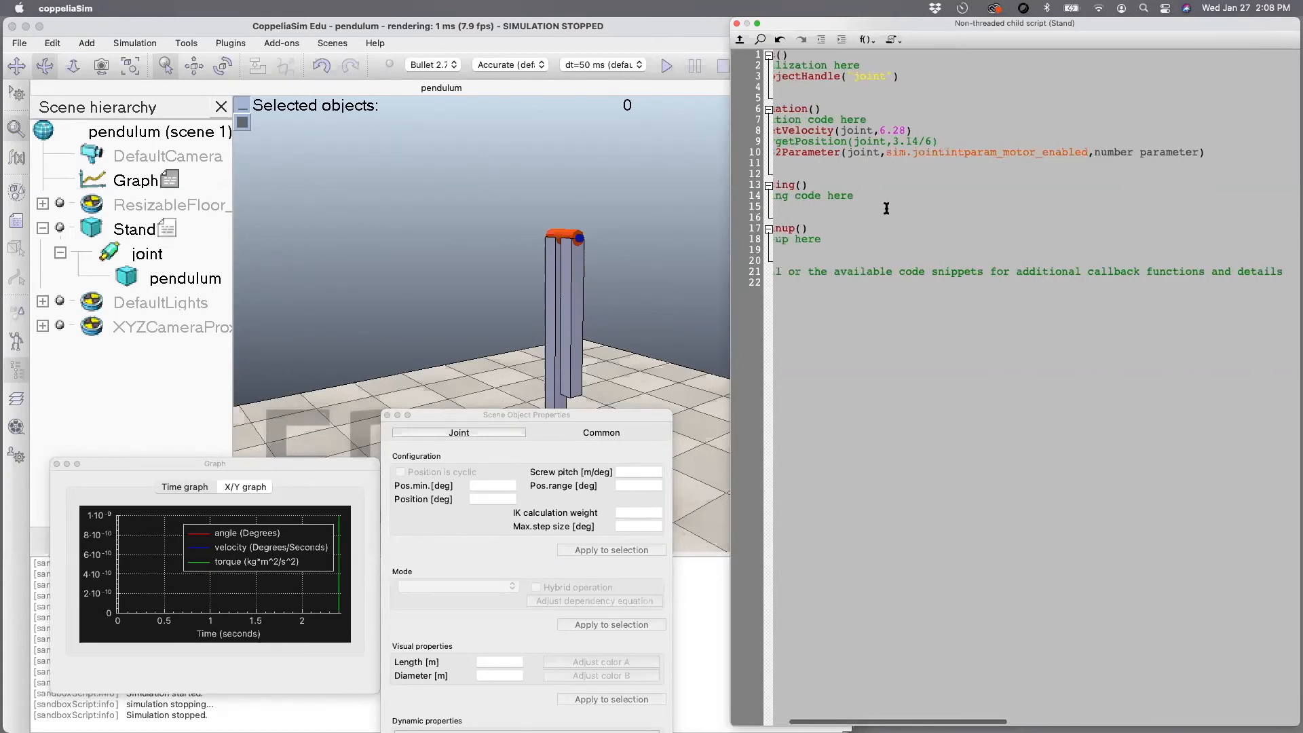
- Set the last argument of sim.setObjectInt32Parameter to 1 in place of "number parameter"
scroll(887, 208, "right", 3)
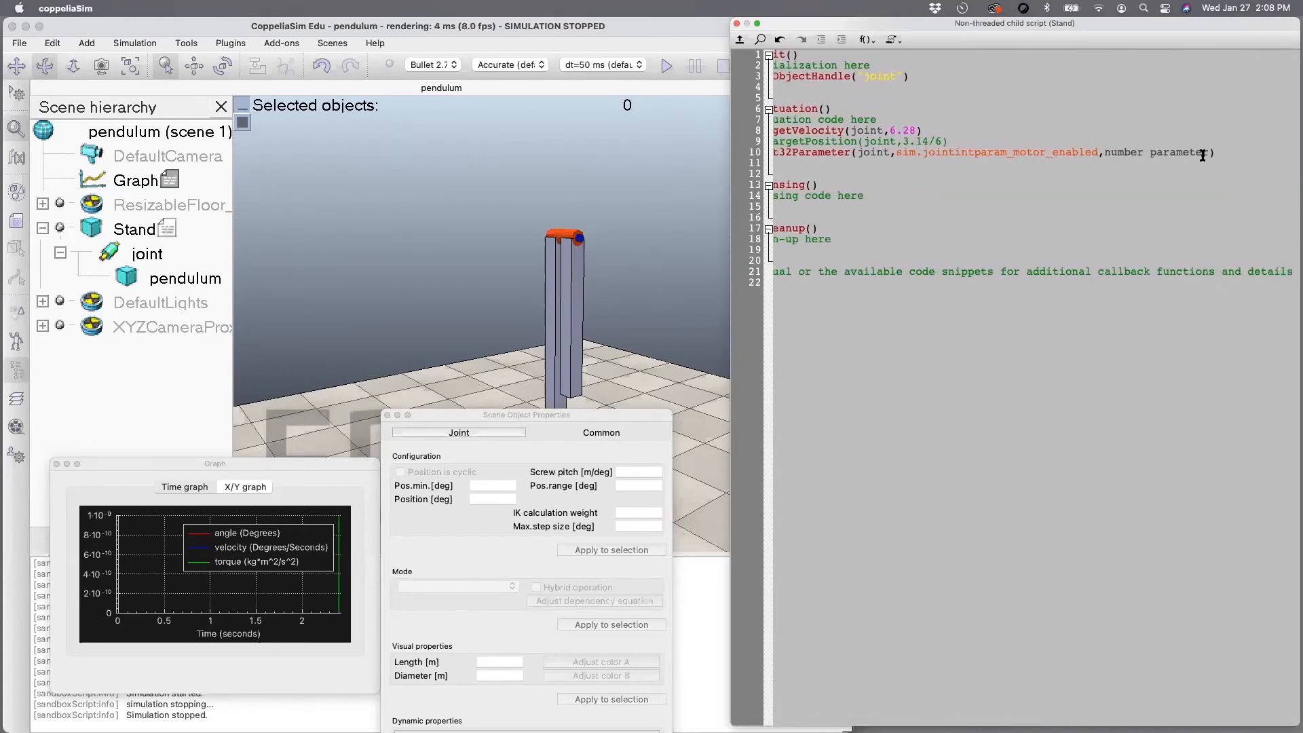
left_click_drag(1209, 152, 1109, 154)
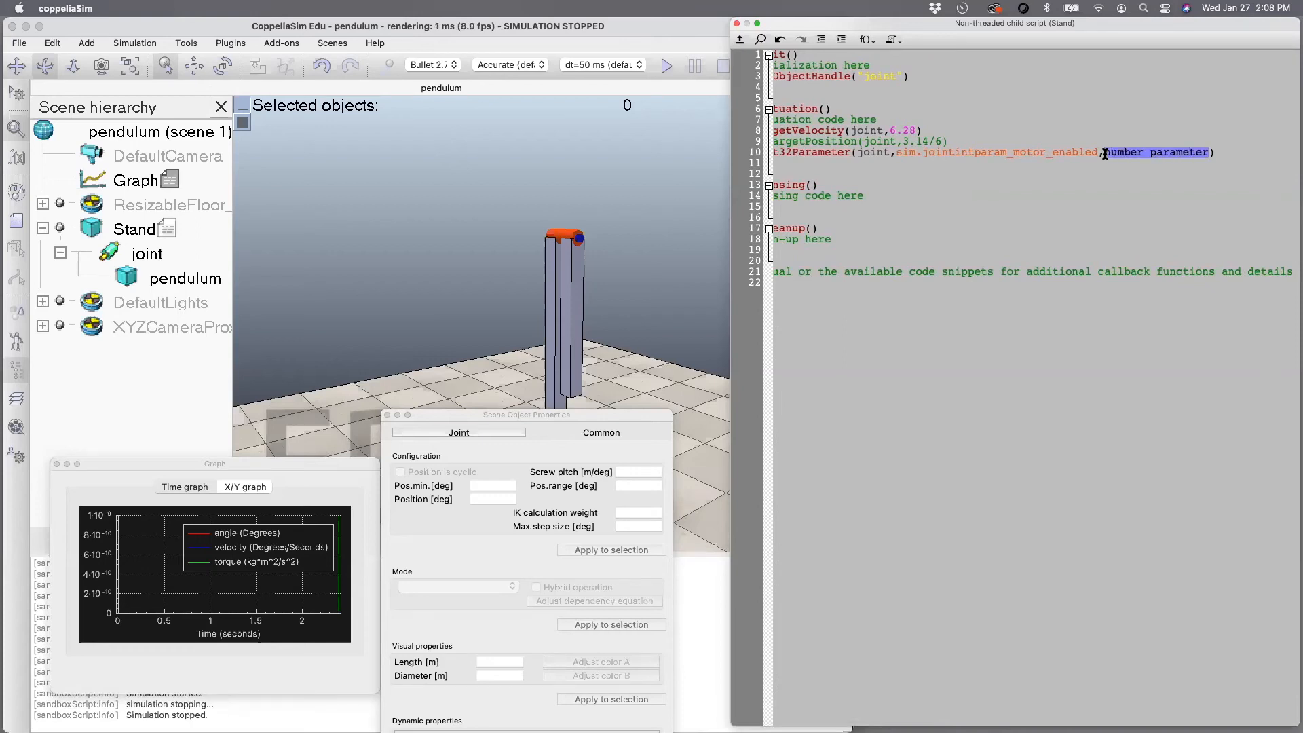
type("1")
scroll(1082, 183, "left", 3)
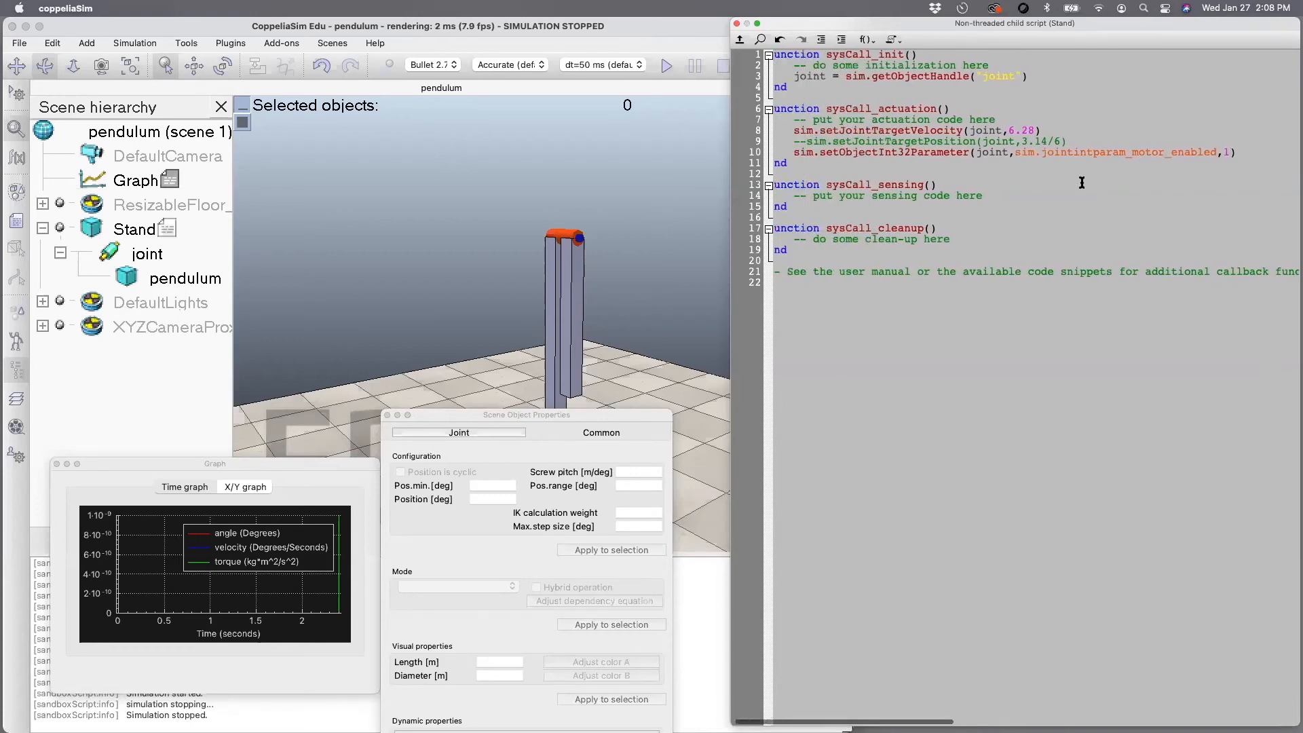
- Move sim.setJointTargetVelocity(joint,6.28) to a new line below the sim.setObjectInt32Parameter call, and run and stop the simulation
left_click_drag(1053, 130, 799, 130)
key("BackSpace")
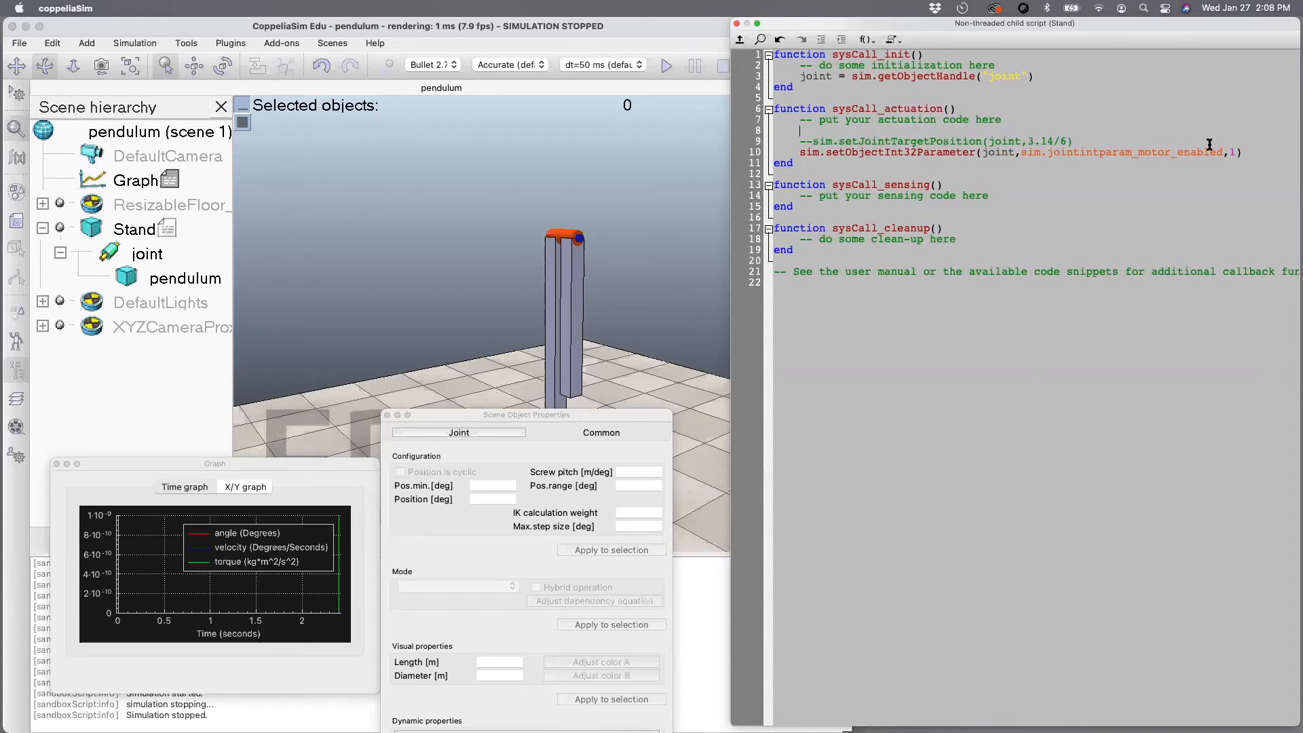
left_click(1246, 150)
key("Return")
key("super+v")
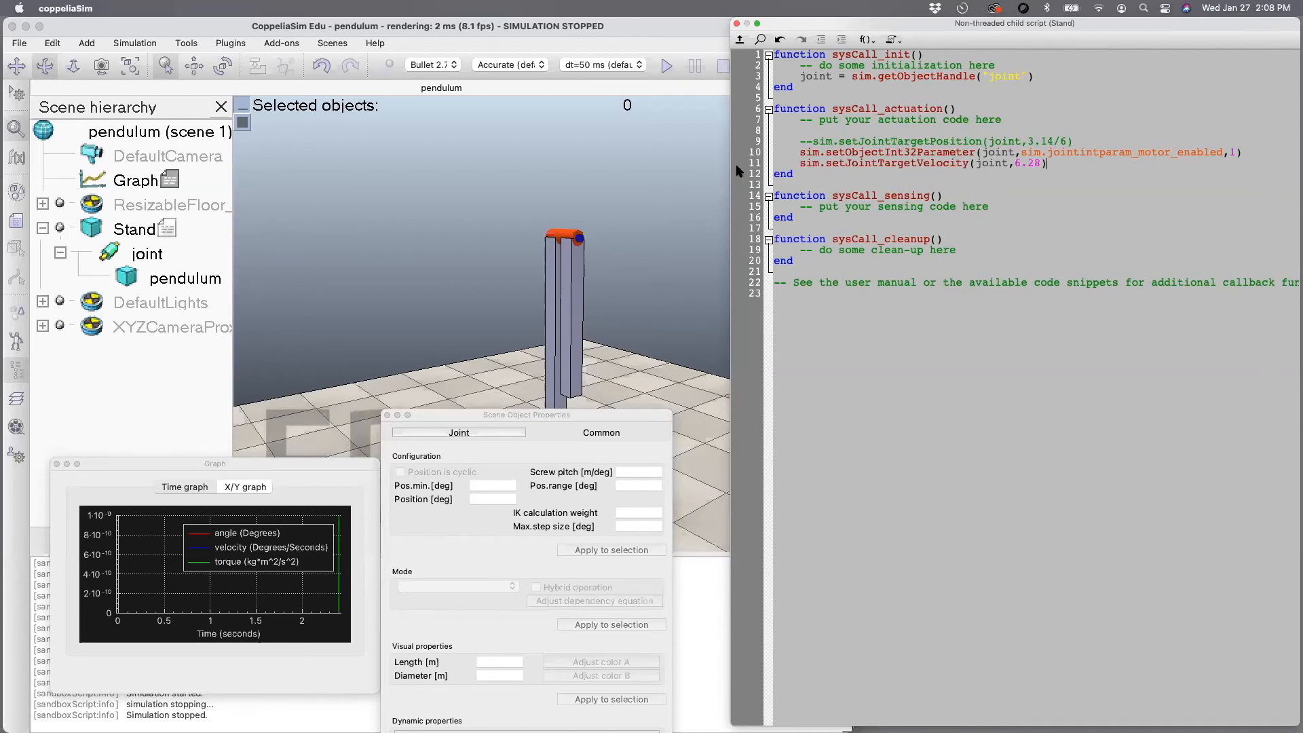
left_click(666, 65)
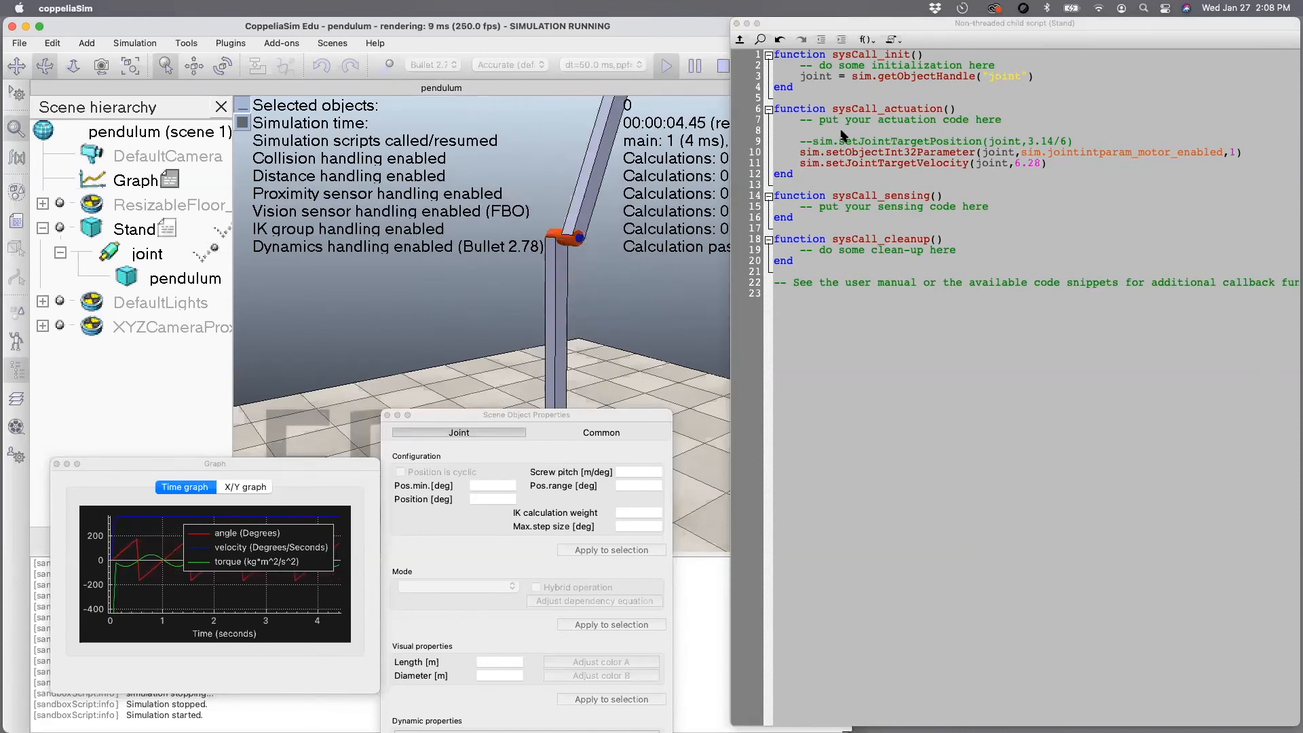
left_click(724, 65)
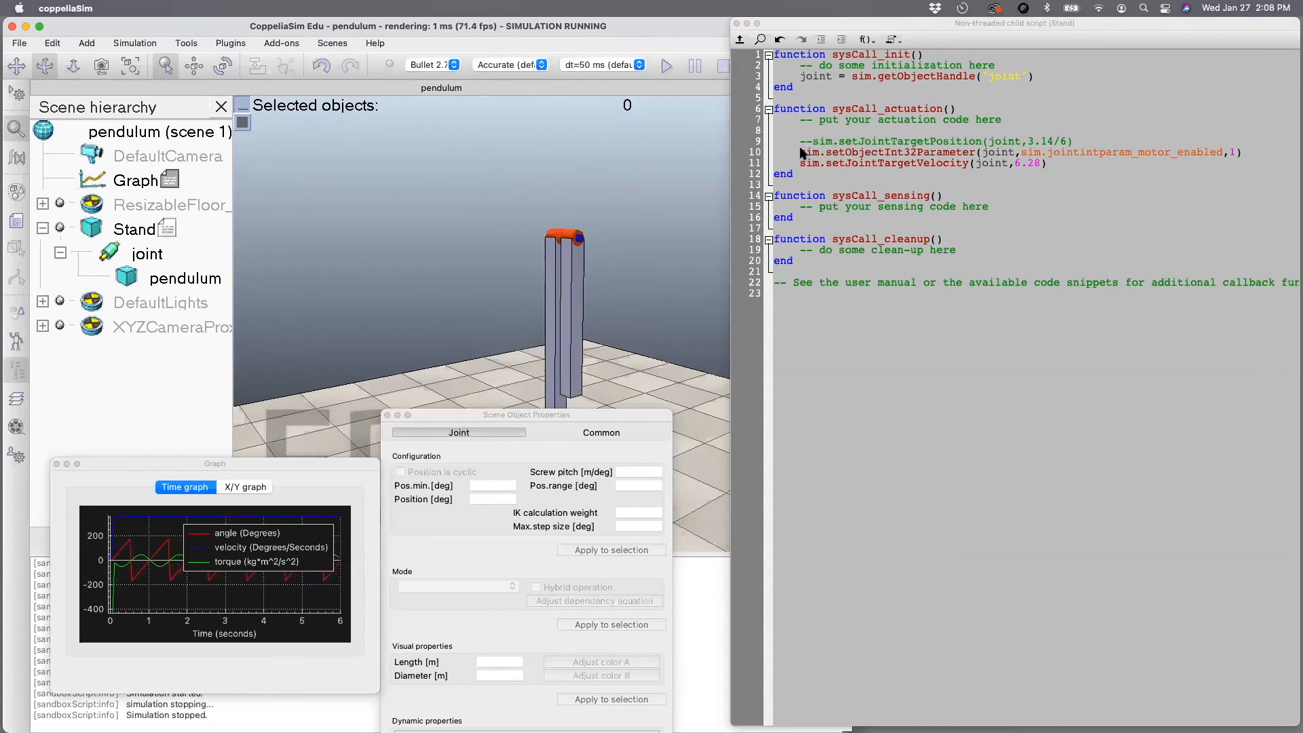
- Comment out the sim.setObjectInt32Parameter line that enables the motor and start the simulation
left_click(801, 152)
type("--")
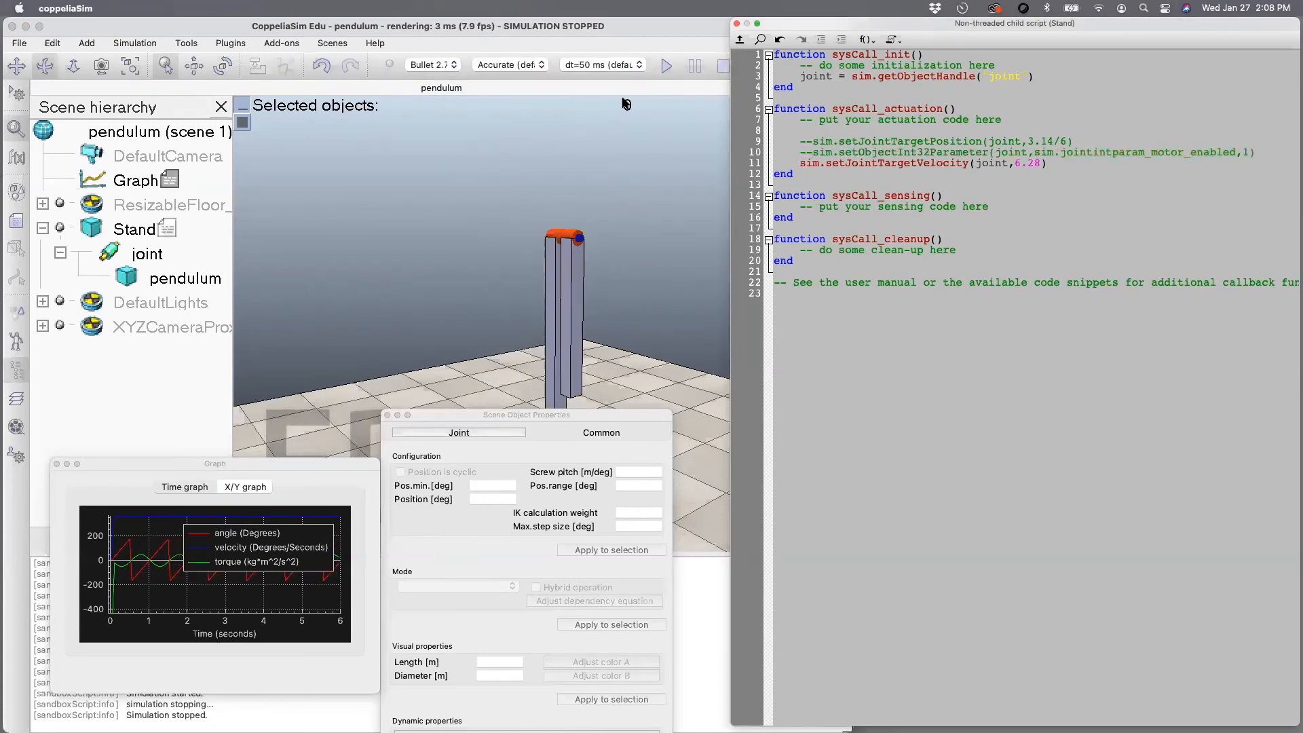
left_click(666, 66)
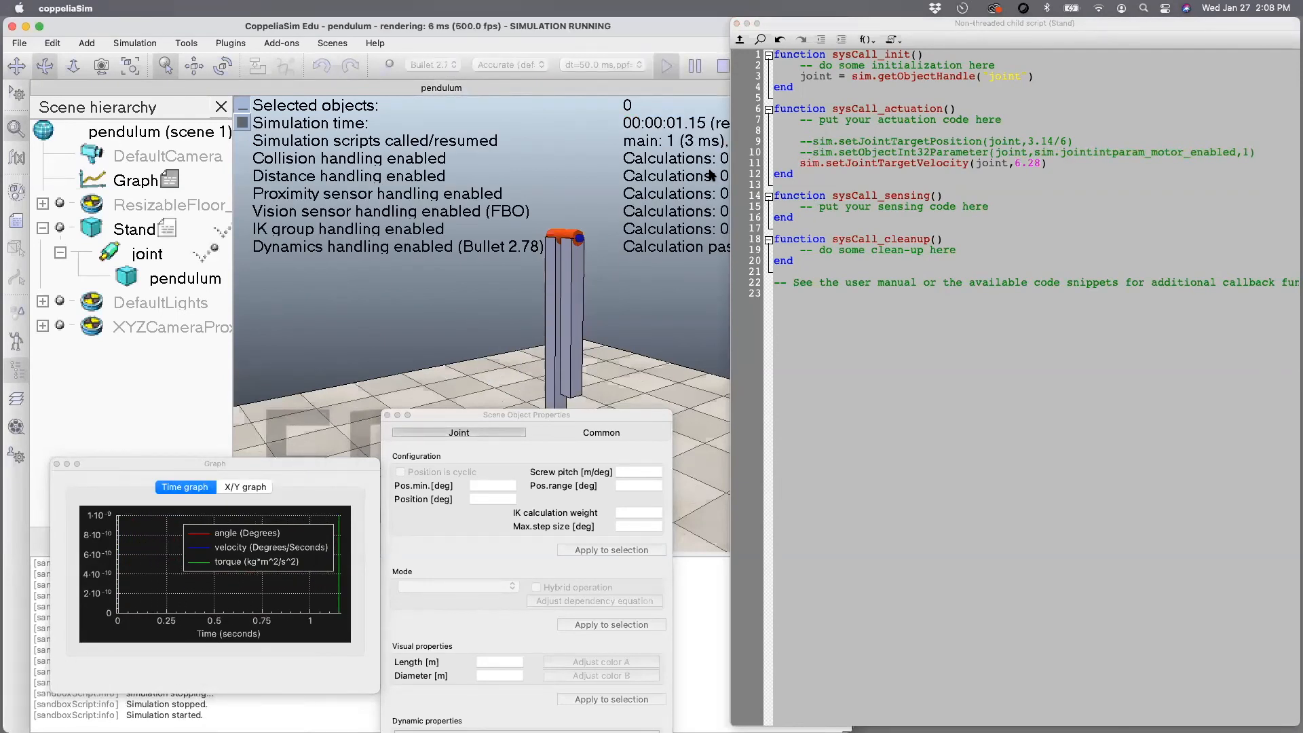
- Stop the simulation, uncomment the sim.setObjectInt32Parameter line that enables the motor, and run and stop the simulation again
left_click(723, 66)
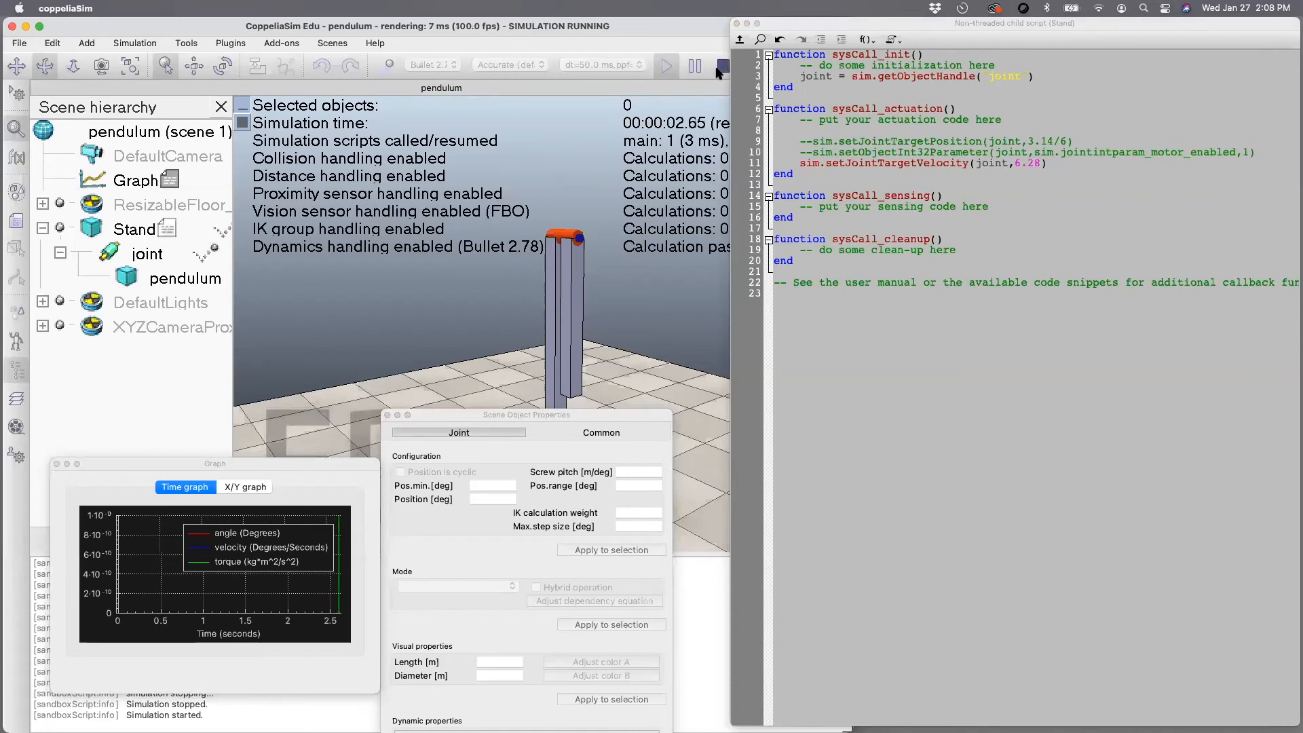
left_click(810, 154)
key("BackSpace")
key("BackSpace")
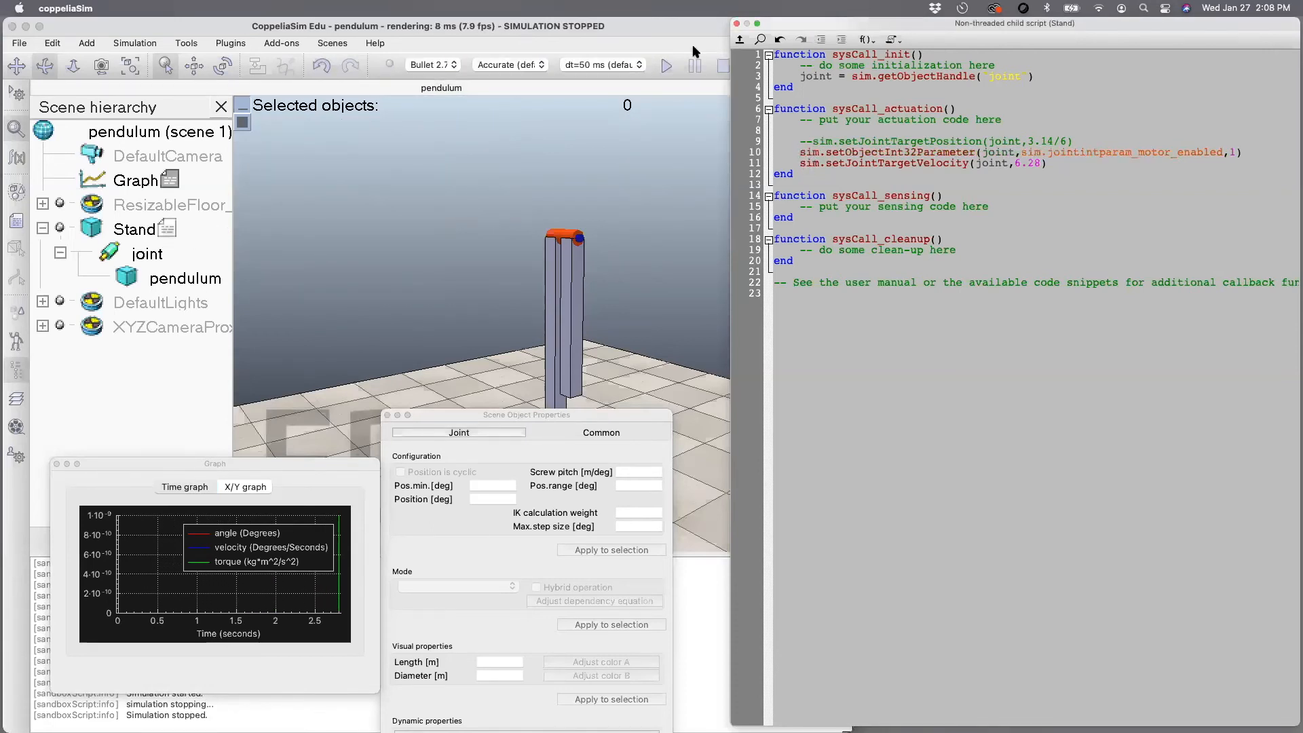
left_click(666, 66)
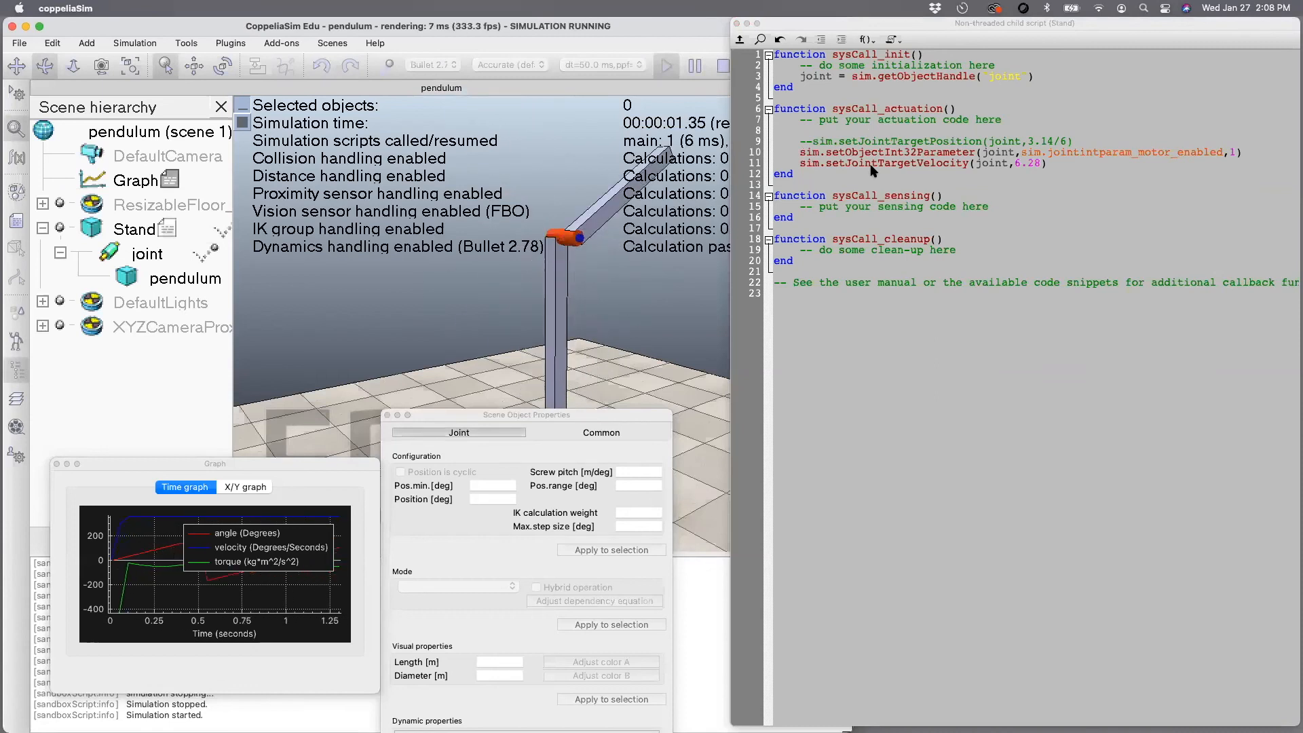
left_click(724, 66)
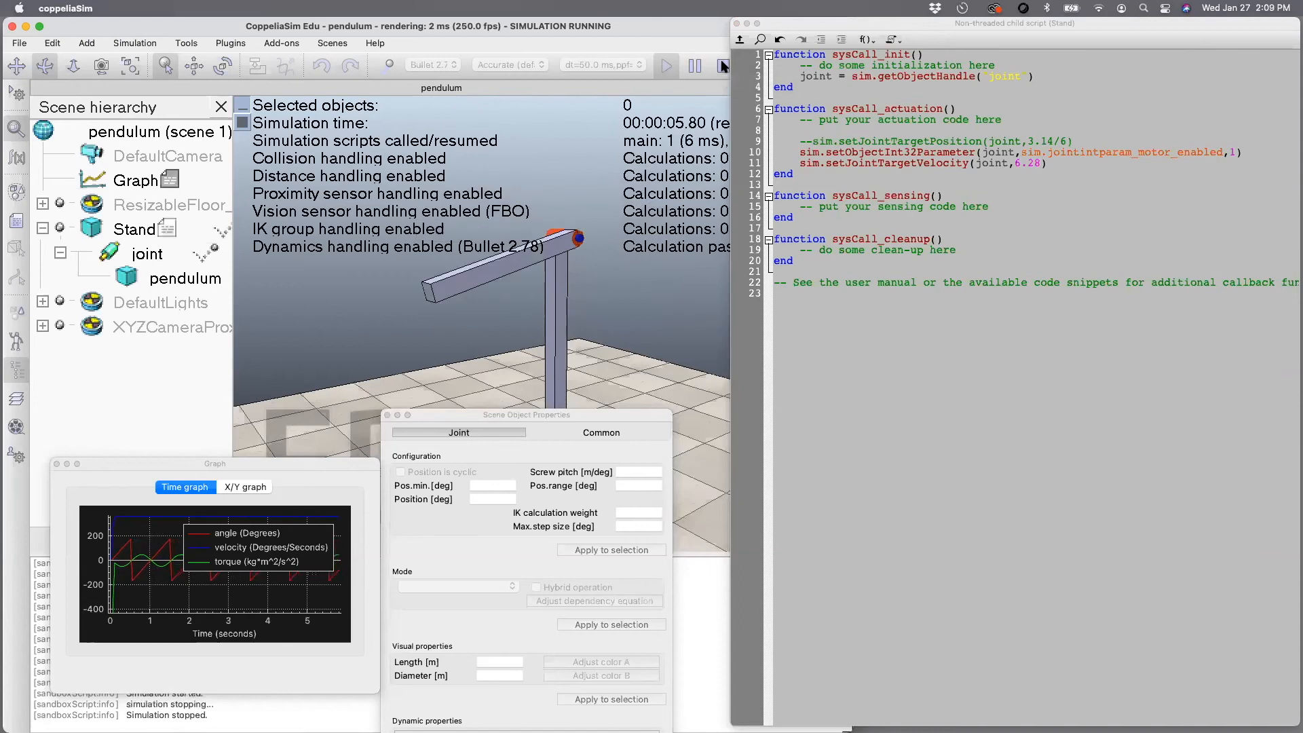
- Insert a blank line and the comment "-- velocity control" above the sim.setObjectInt32Parameter line
left_click(1078, 142)
key("Return")
key("Return")
type("-- ")
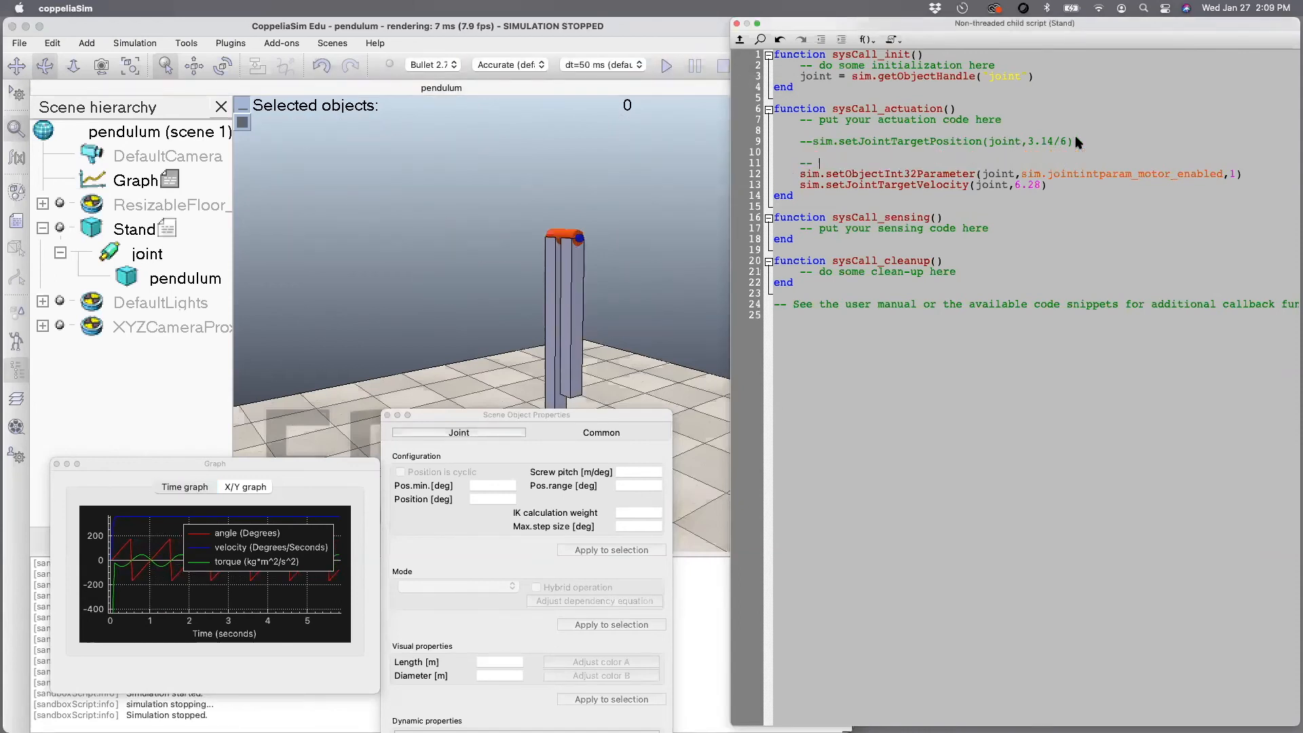
type("velocity control")
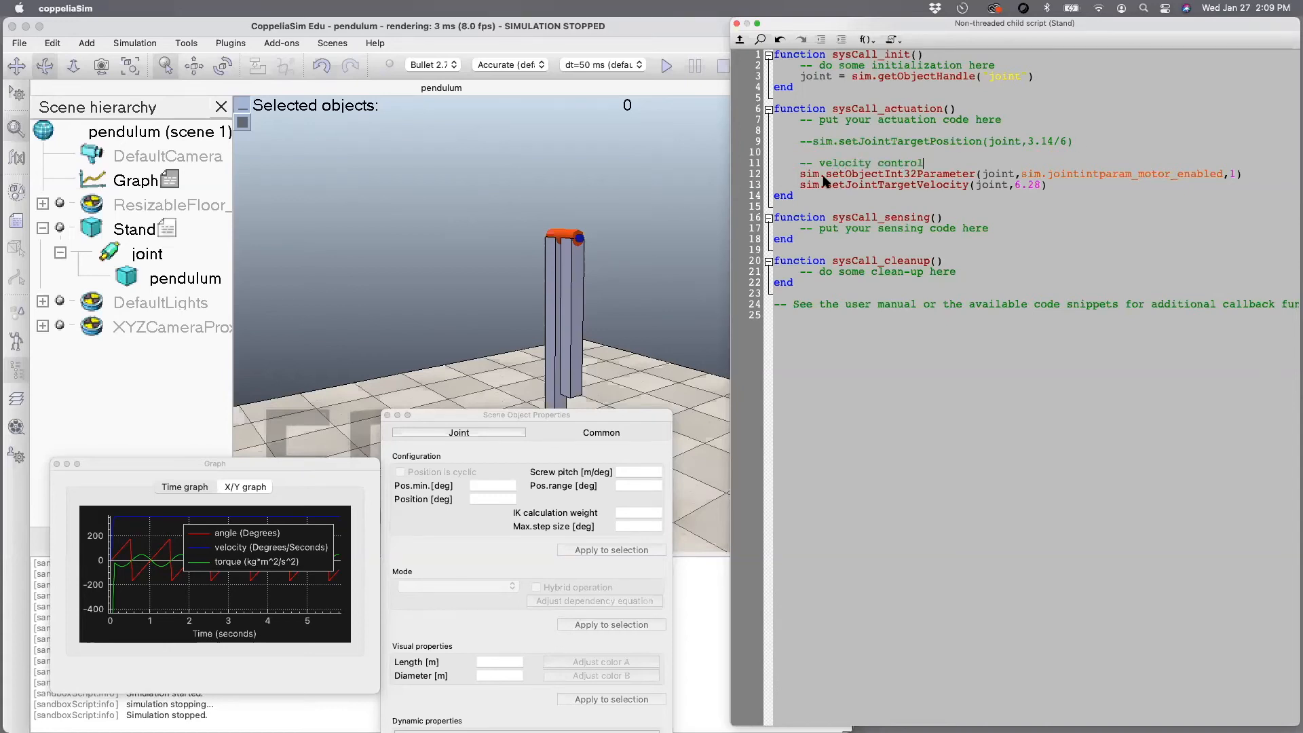
- Comment out the sim.setObjectInt32Parameter and sim.setJointTargetVelocity lines under the velocity control comment
left_click(800, 175)
type("--")
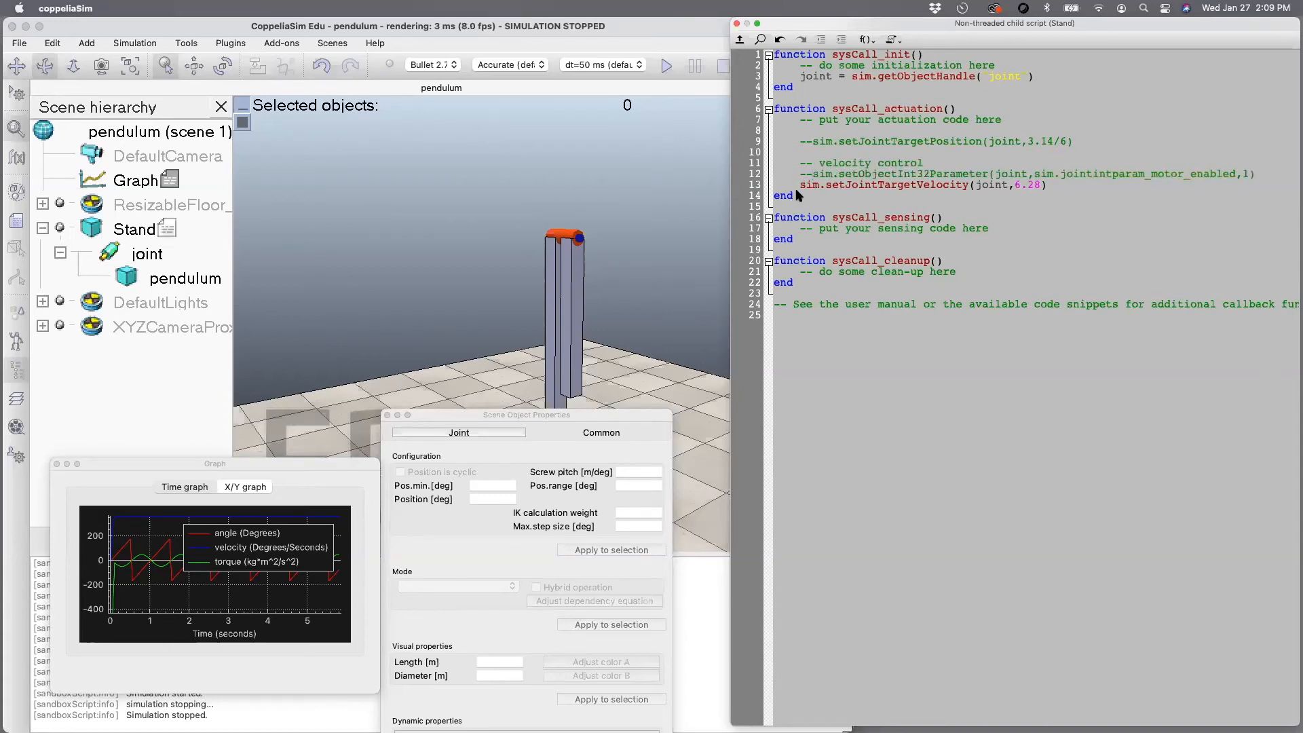
left_click(800, 185)
type("--")
- Move the commented sim.setJointTargetPosition(joint,3.14/6) line below the velocity control block and head it with the comment "-- position control"
left_click_drag(800, 140, 799, 148)
key("super+x")
left_click(1079, 174)
key("Return")
key("Return")
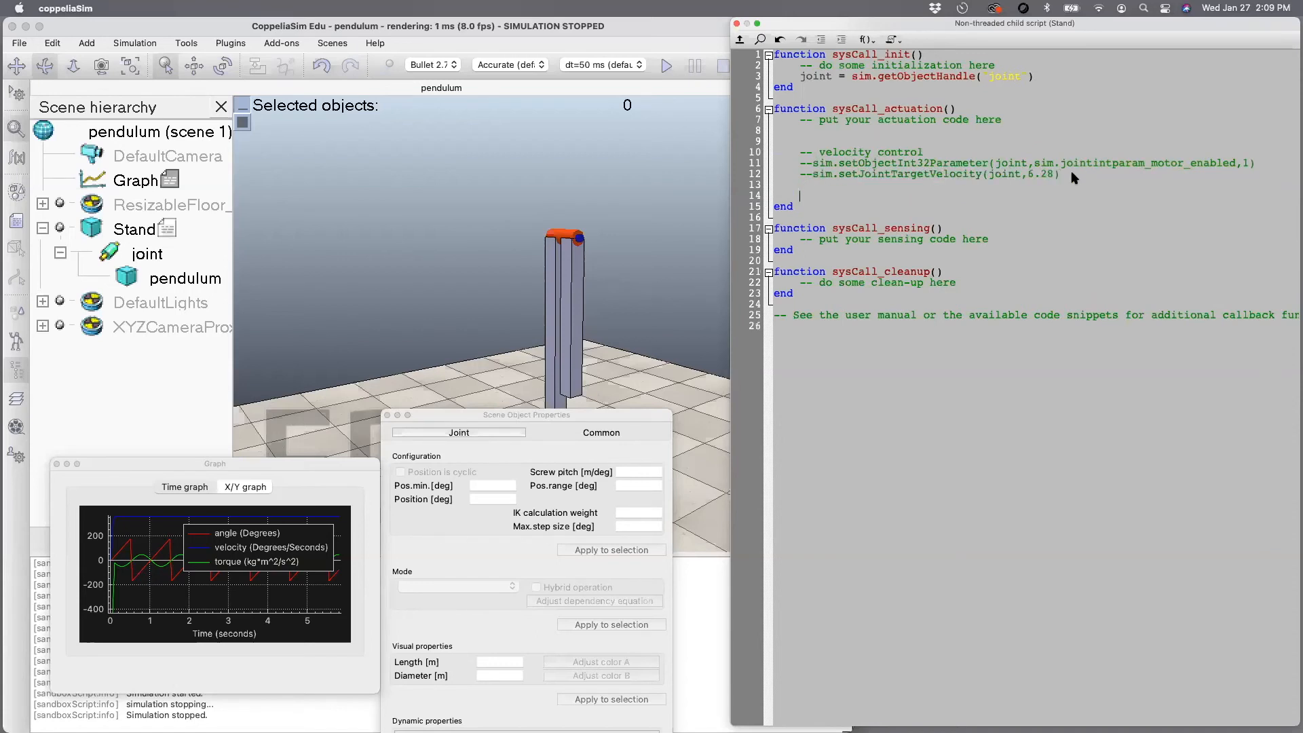
key("super+v")
key("Return")
type("-- posi")
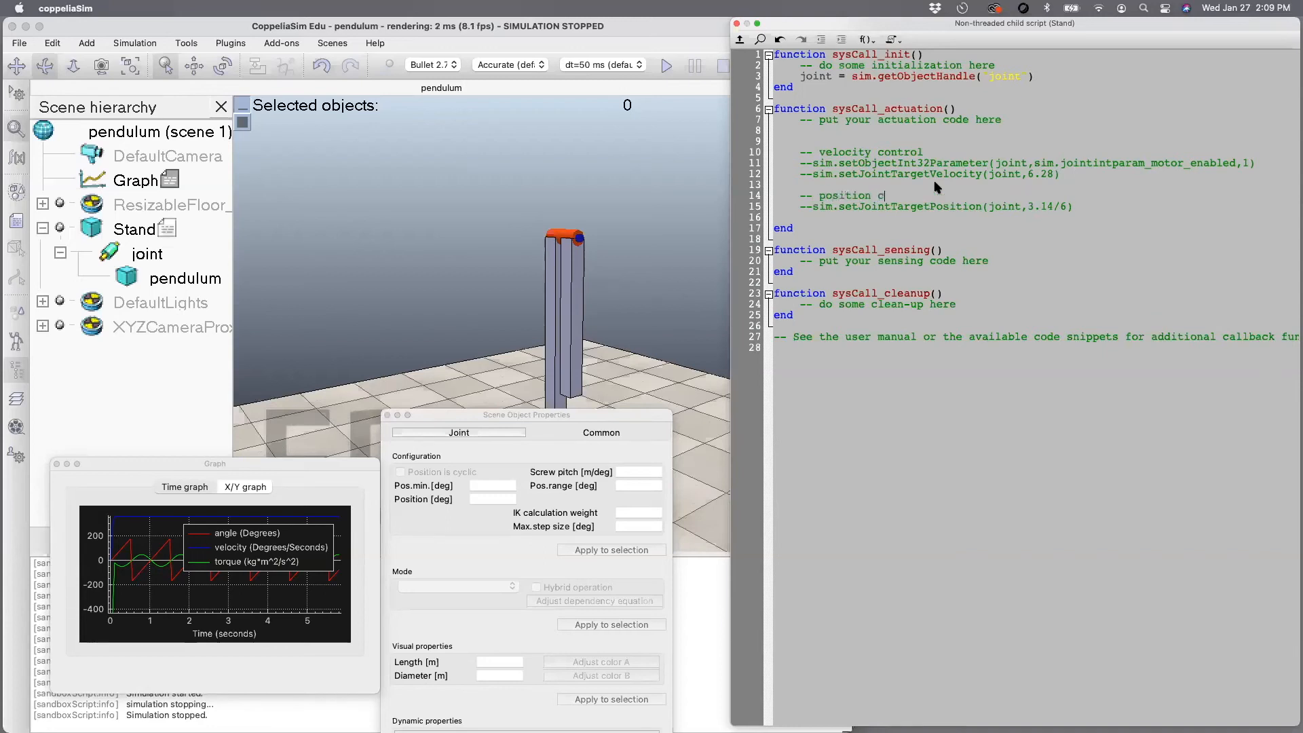
- Uncomment sim.setJointTargetPosition(joint,3.14/6), and run and stop the simulation
left_click(810, 207)
key("BackSpace")
key("BackSpace")
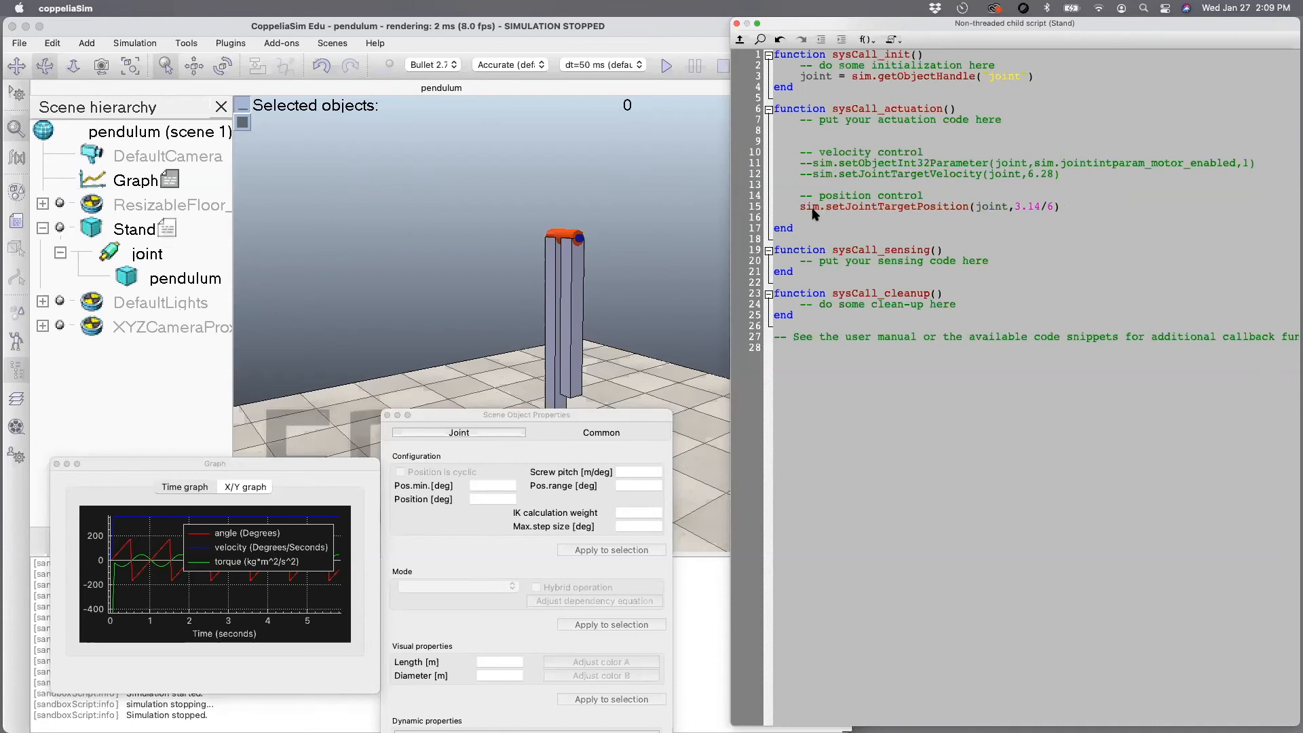
left_click(663, 64)
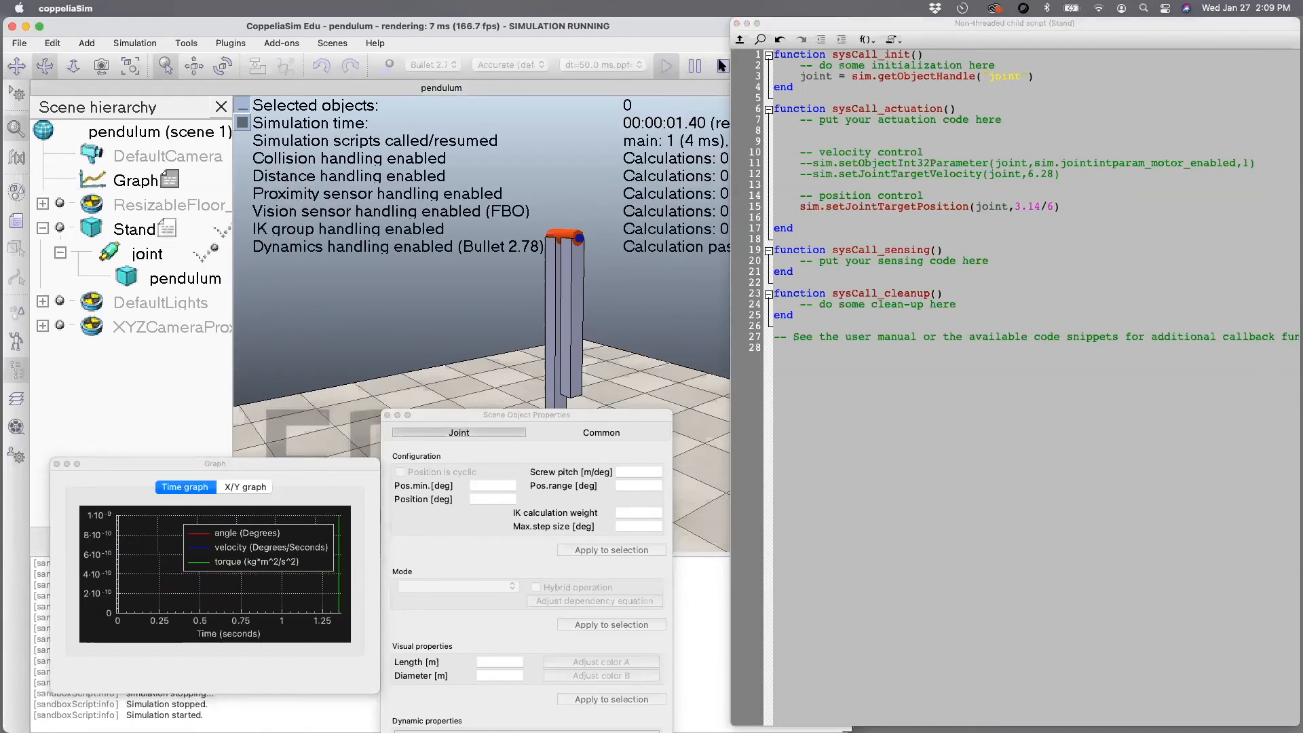
left_click(719, 62)
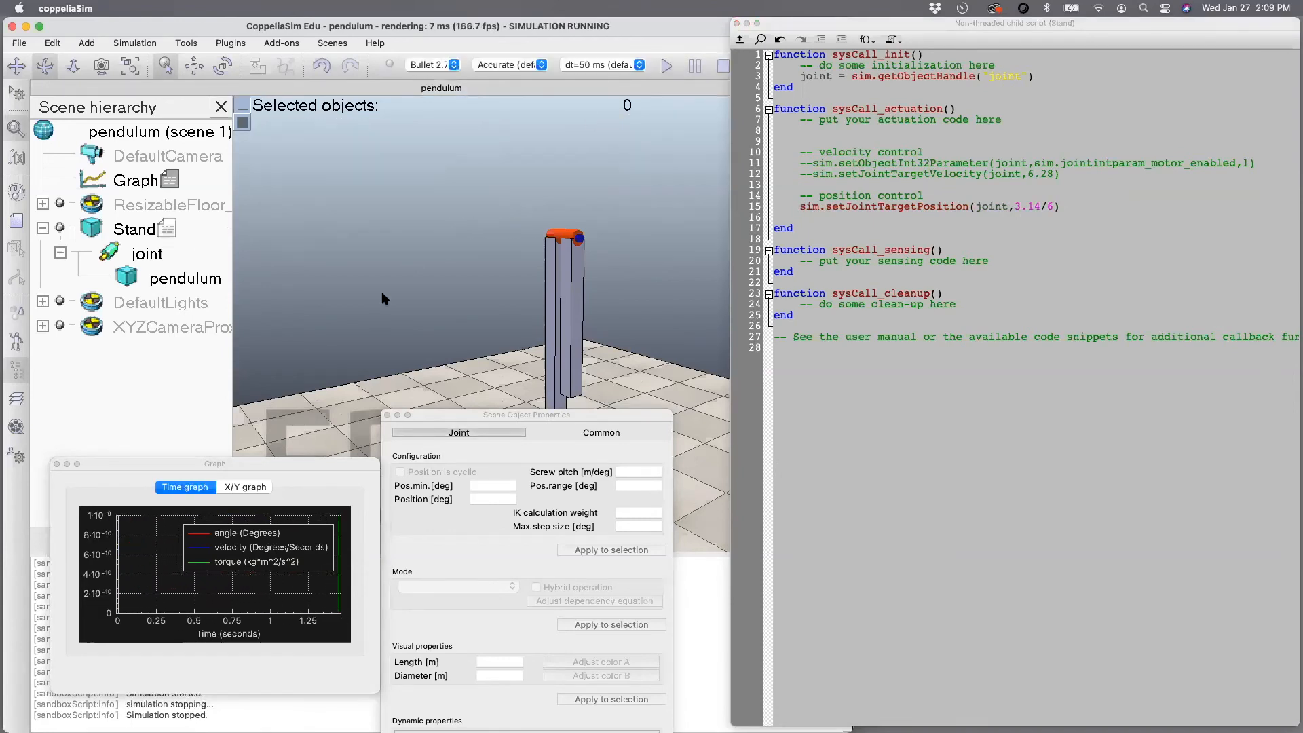
- Open the joint's dynamic properties, moving its scene object properties dialog aside
left_click(110, 255)
left_click_drag(419, 415, 334, 247)
left_click(402, 568)
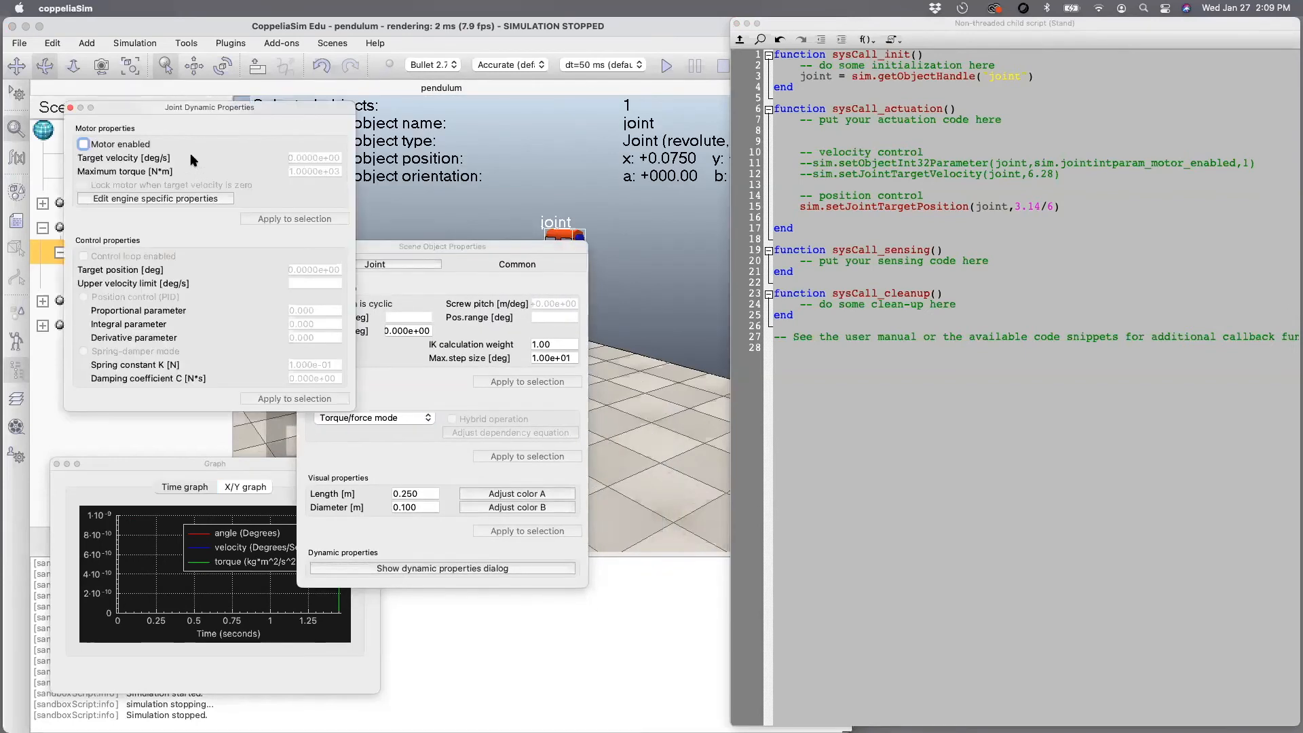
- Try enabling the joint's motor and control loop in its dynamic properties, and switch both off again
left_click(84, 144)
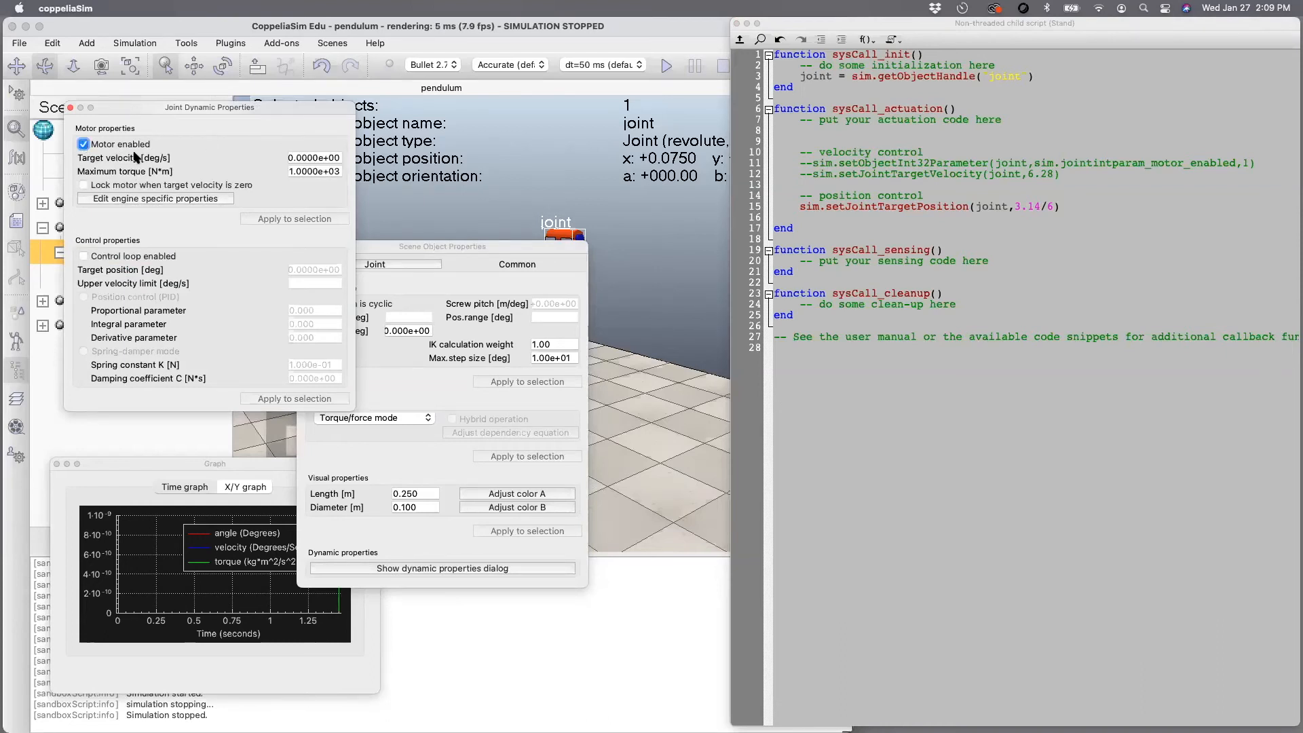
left_click(83, 257)
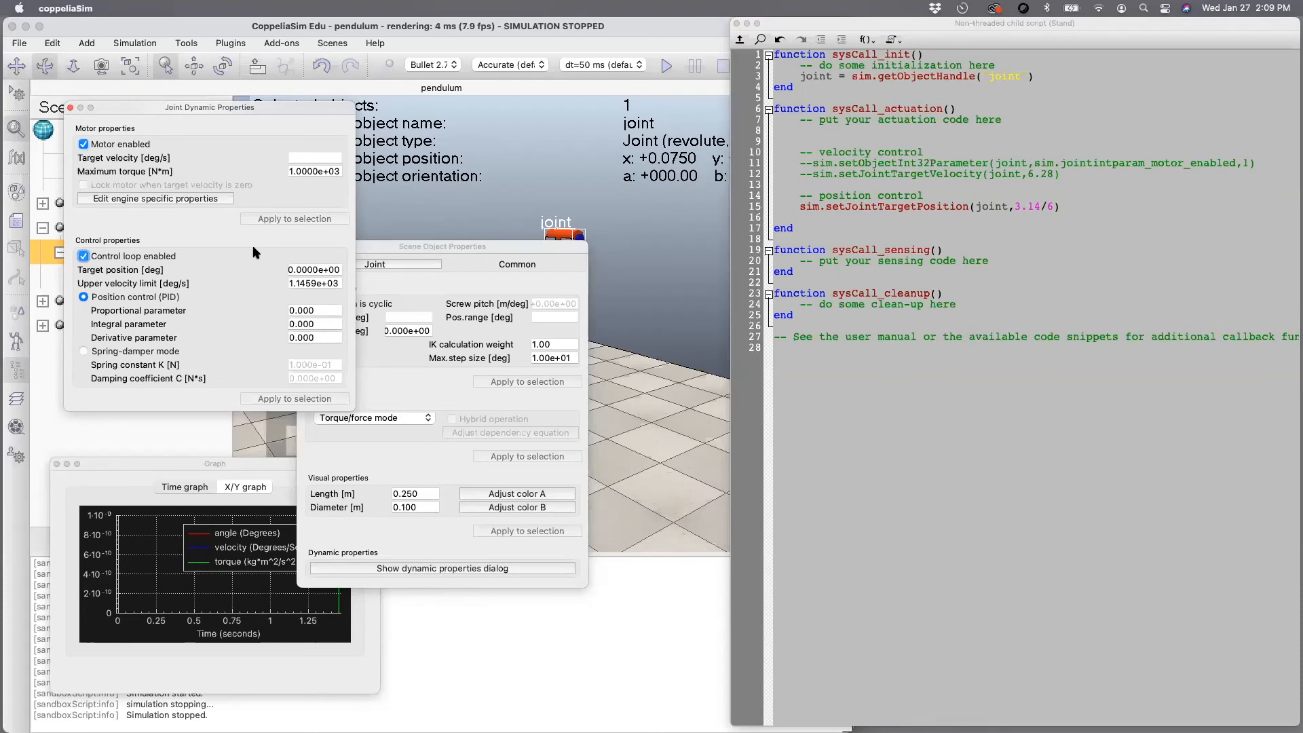
left_click(83, 257)
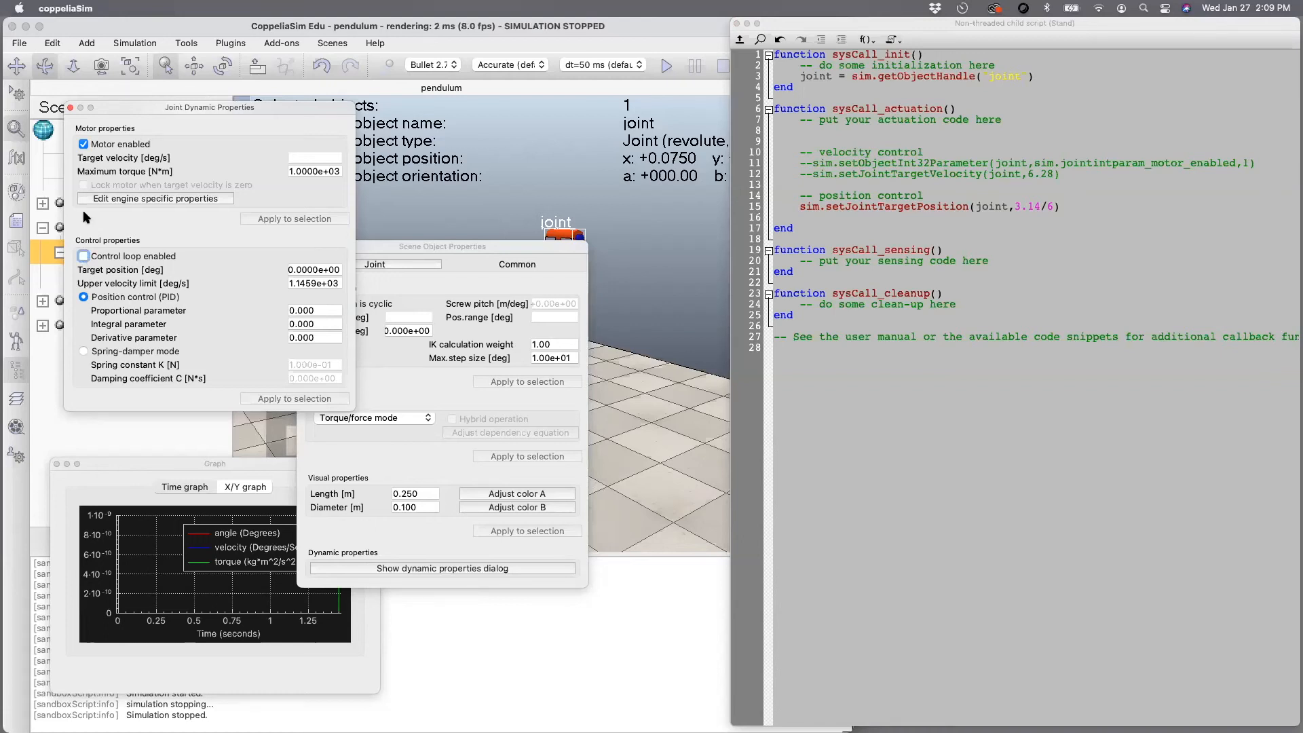
left_click(83, 144)
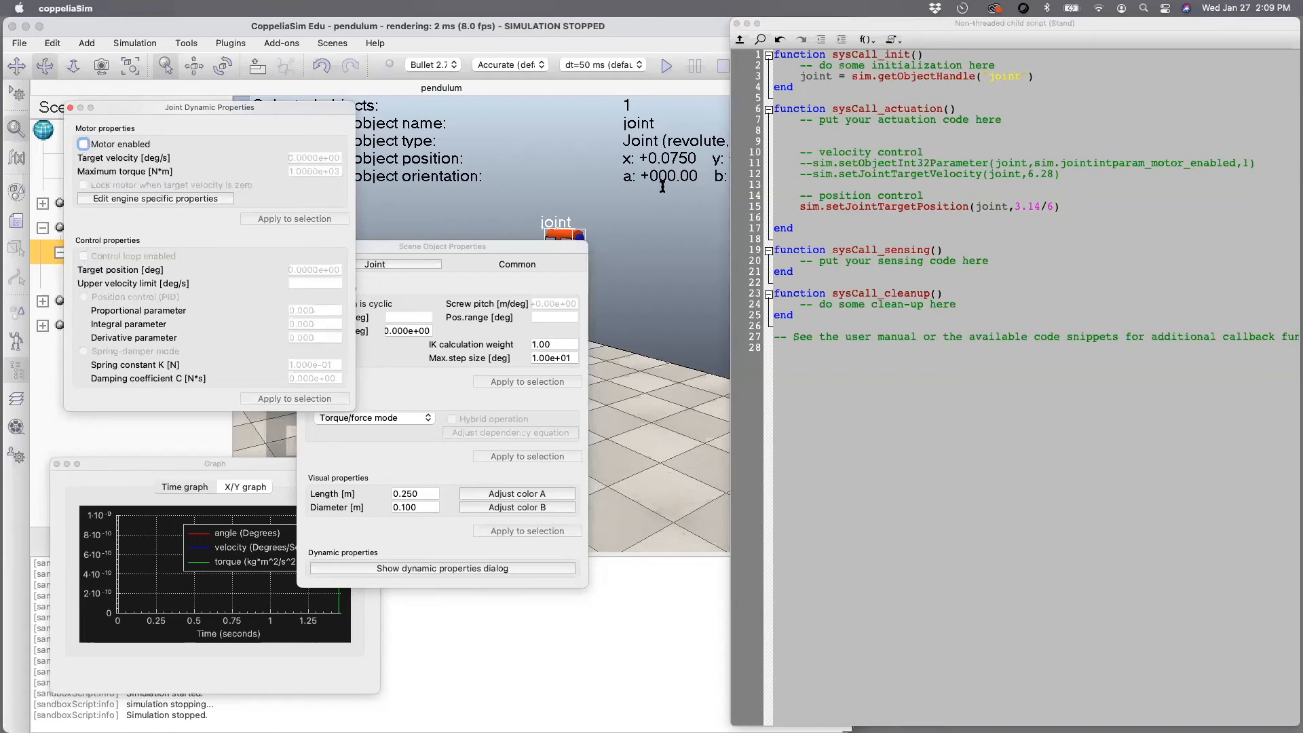
- Copy the motor-enabling sim.setObjectInt32Parameter call, without its comment marks, to a new line directly below the position control comment
left_click(1062, 174)
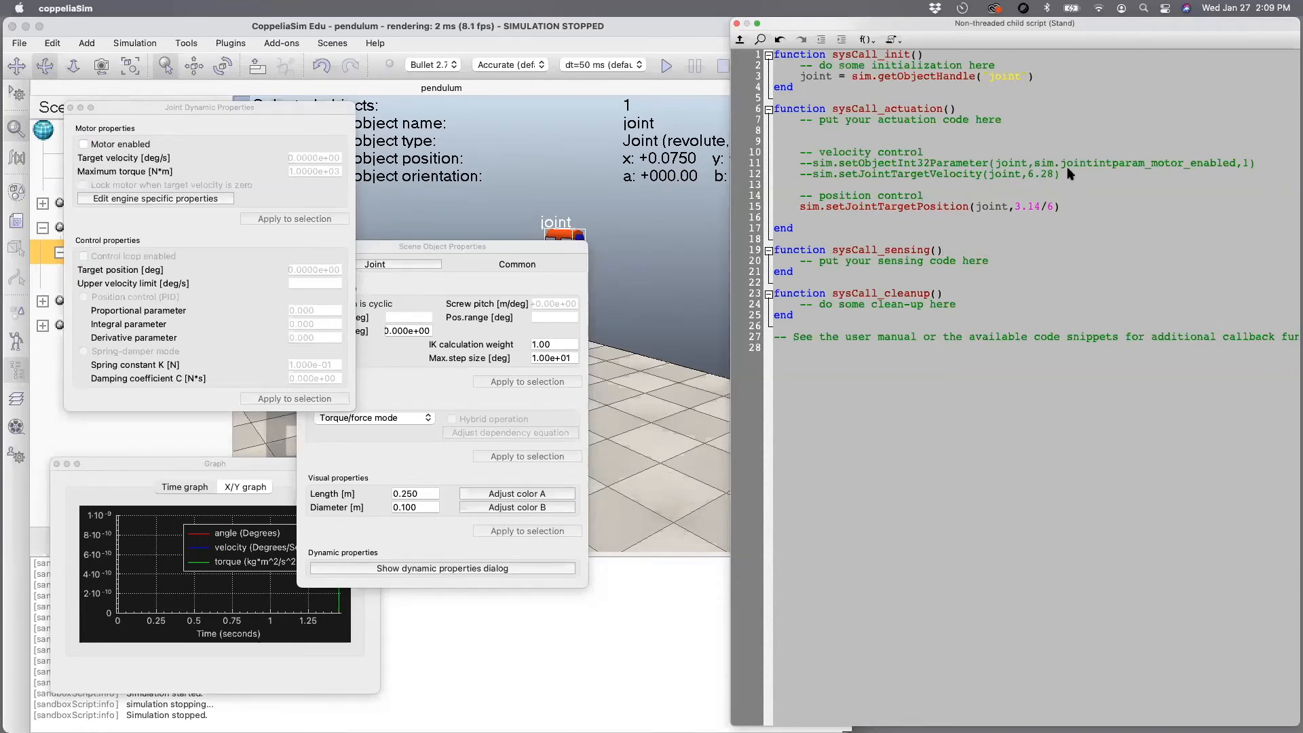
mouse_move(1257, 156)
left_mouse_down()
mouse_move(869, 169)
mouse_move(1118, 139)
mouse_move(1260, 159)
left_mouse_up()
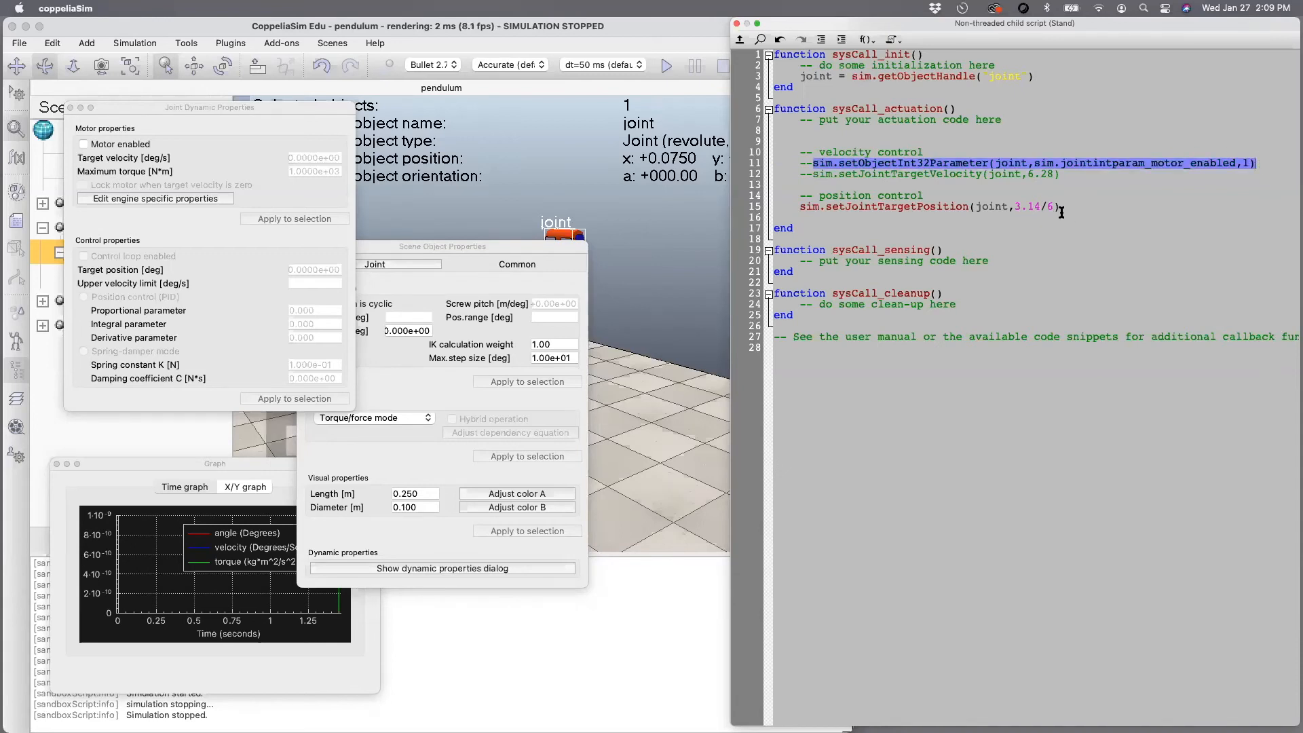
left_click(1072, 209)
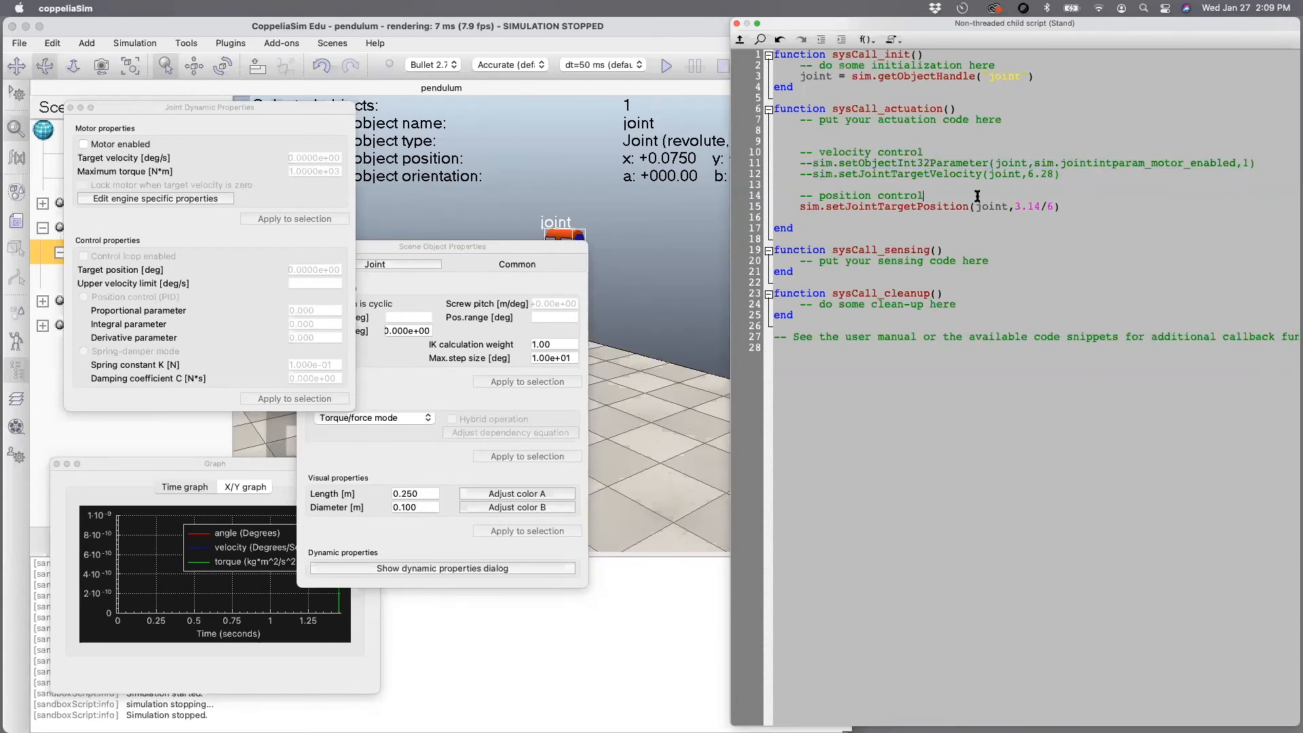
key("Return")
key("super+v")
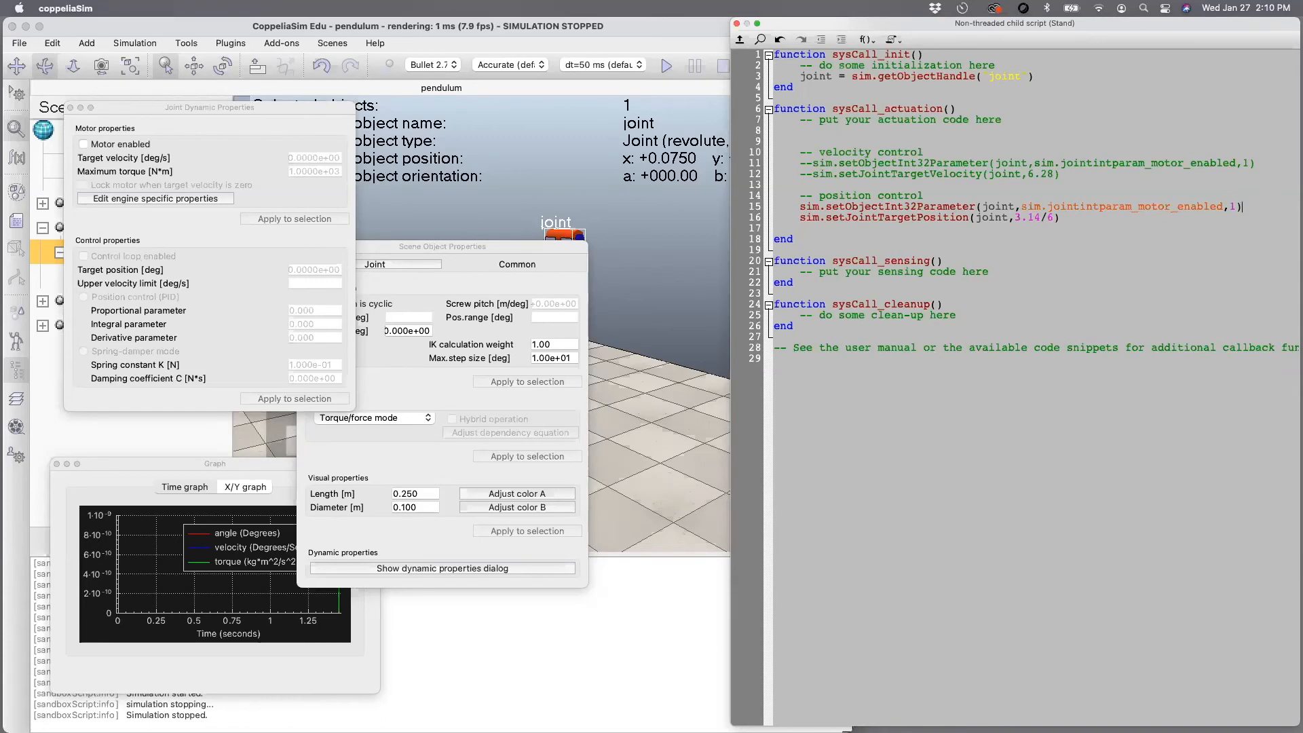
- In Chrome, search the object parameter IDs page for "motor", copy sim.jointintparam_ctrl_enabled and return to CoppeliaSim
key("super+Tab")
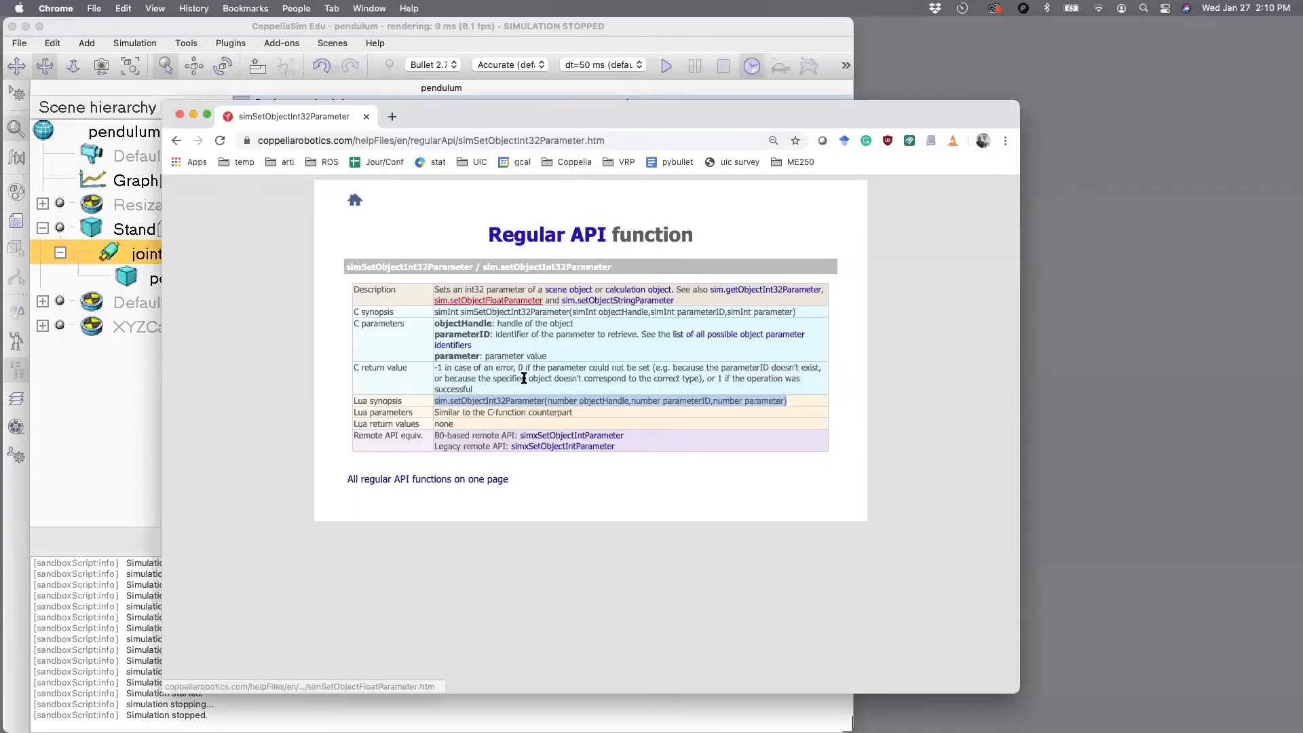
left_click(721, 336)
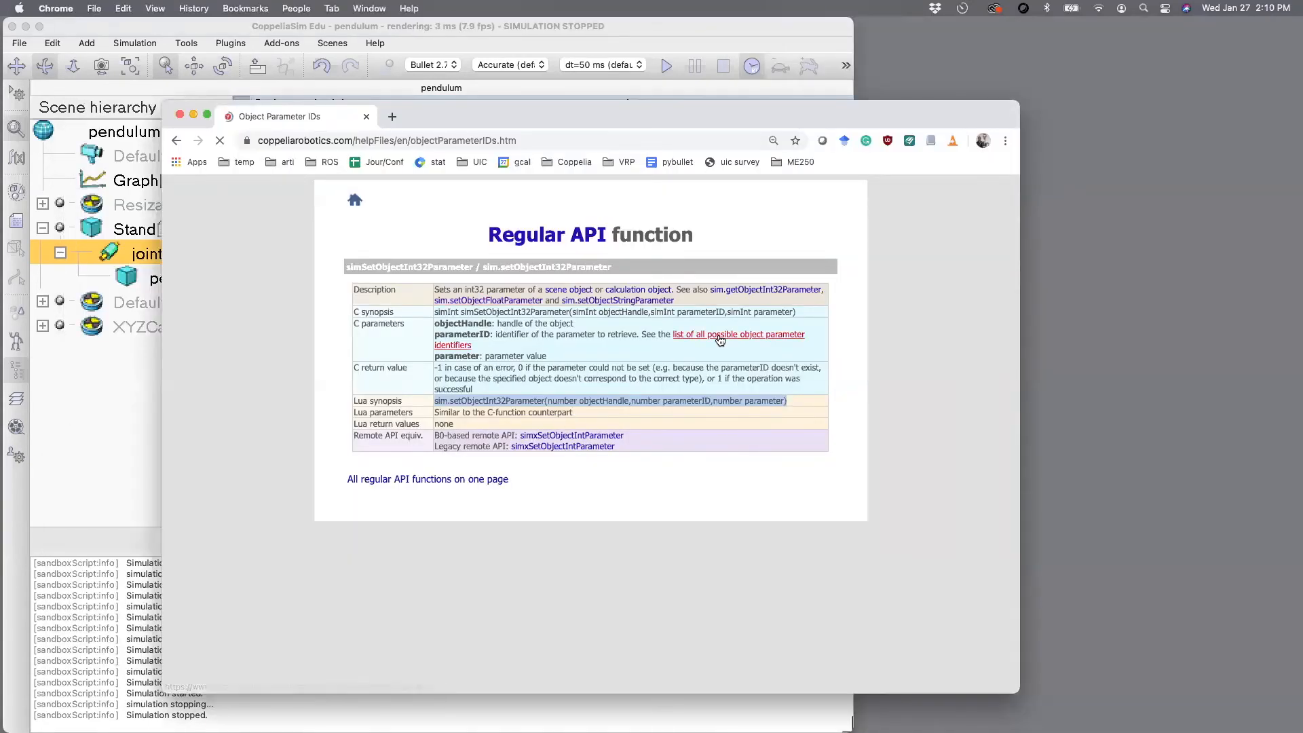
key("super+f")
type("motor")
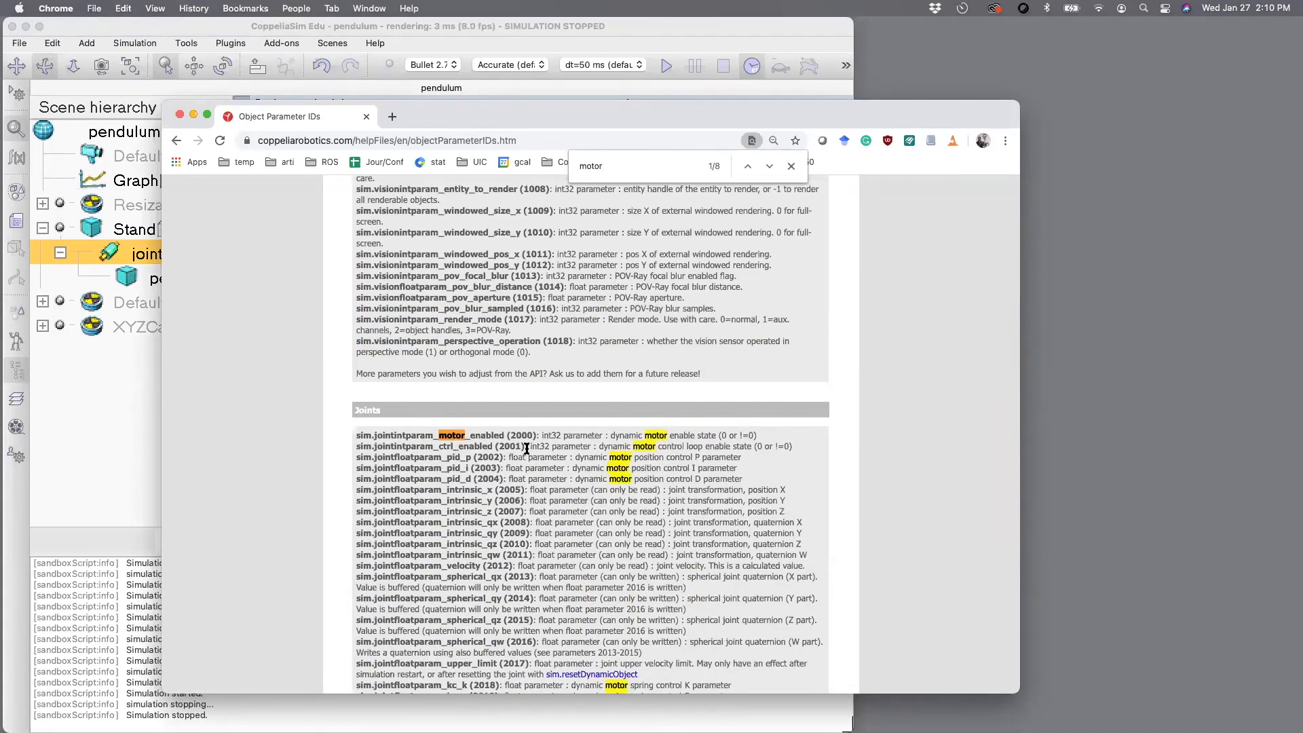
left_click_drag(498, 446, 355, 444)
key("super+c")
left_click(474, 30)
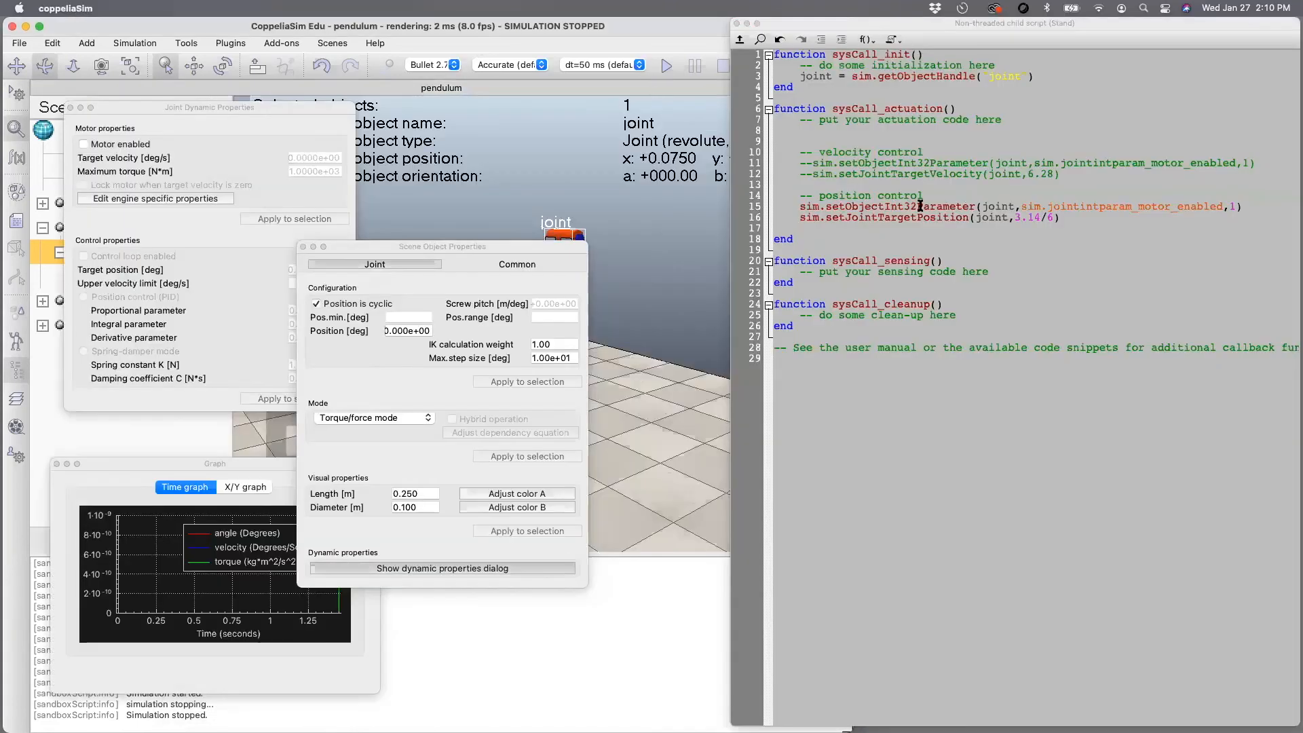
- Paste sim.jointintparam_ctrl_enabled on a new line below the active motor-enabling call in the position control block
right_click(1253, 204)
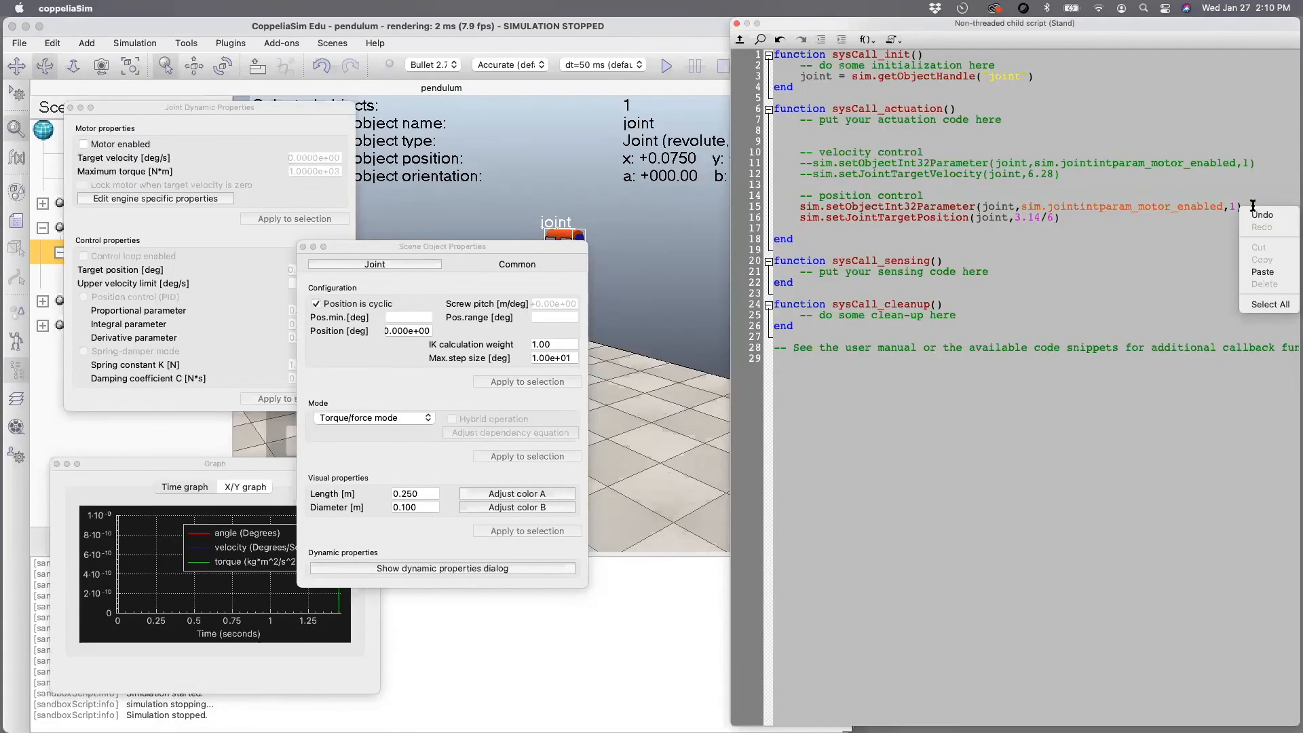
left_click(1198, 191)
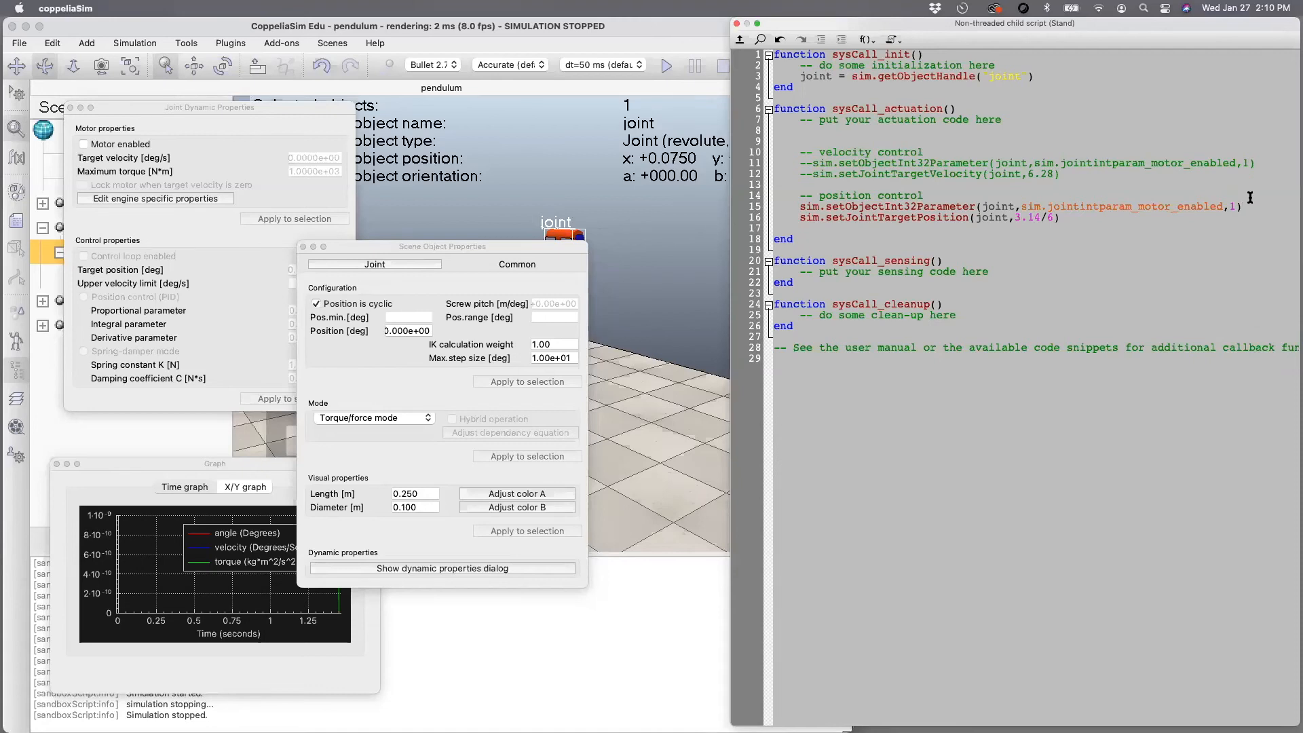
key("Return")
key("super+v")
- Duplicate the active sim.setObjectInt32Parameter(joint,sim.jointintparam_motor_enabled,1) call on the line directly below it
left_click_drag(1246, 206, 801, 201)
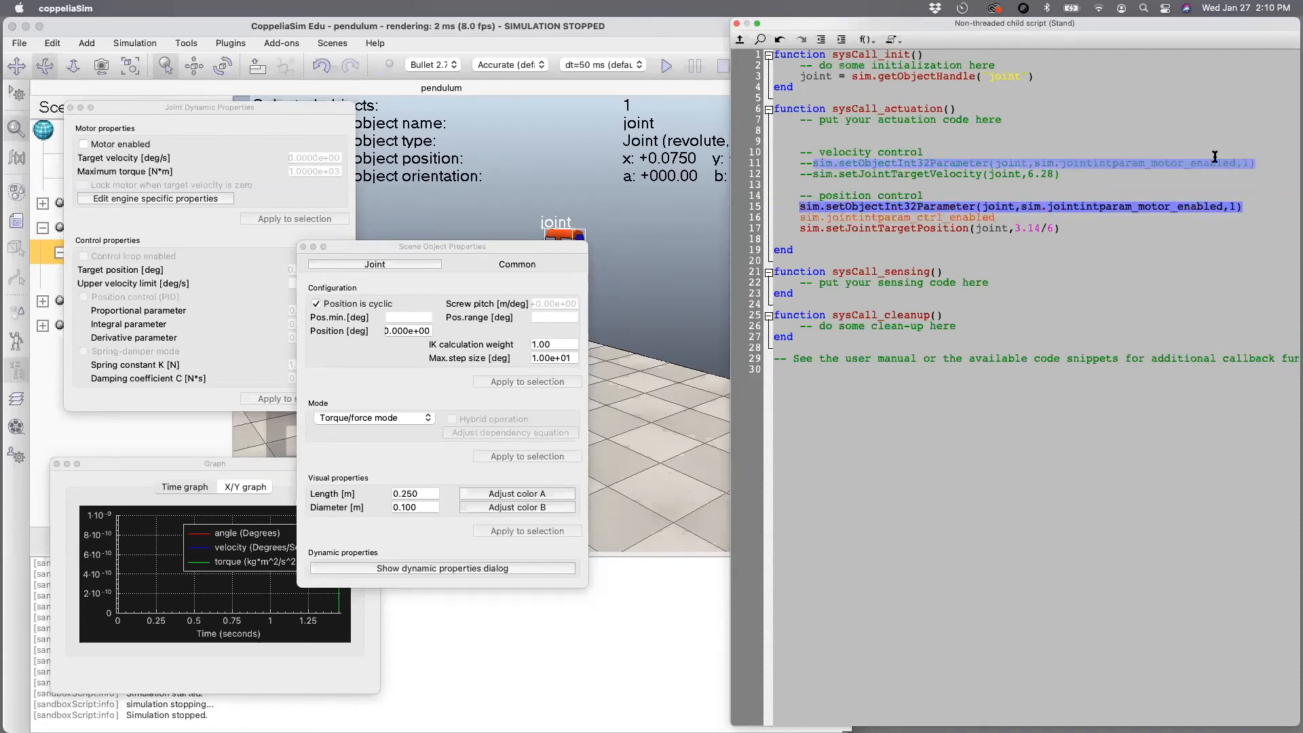
left_click(1251, 207)
key("Return")
key("super+v")
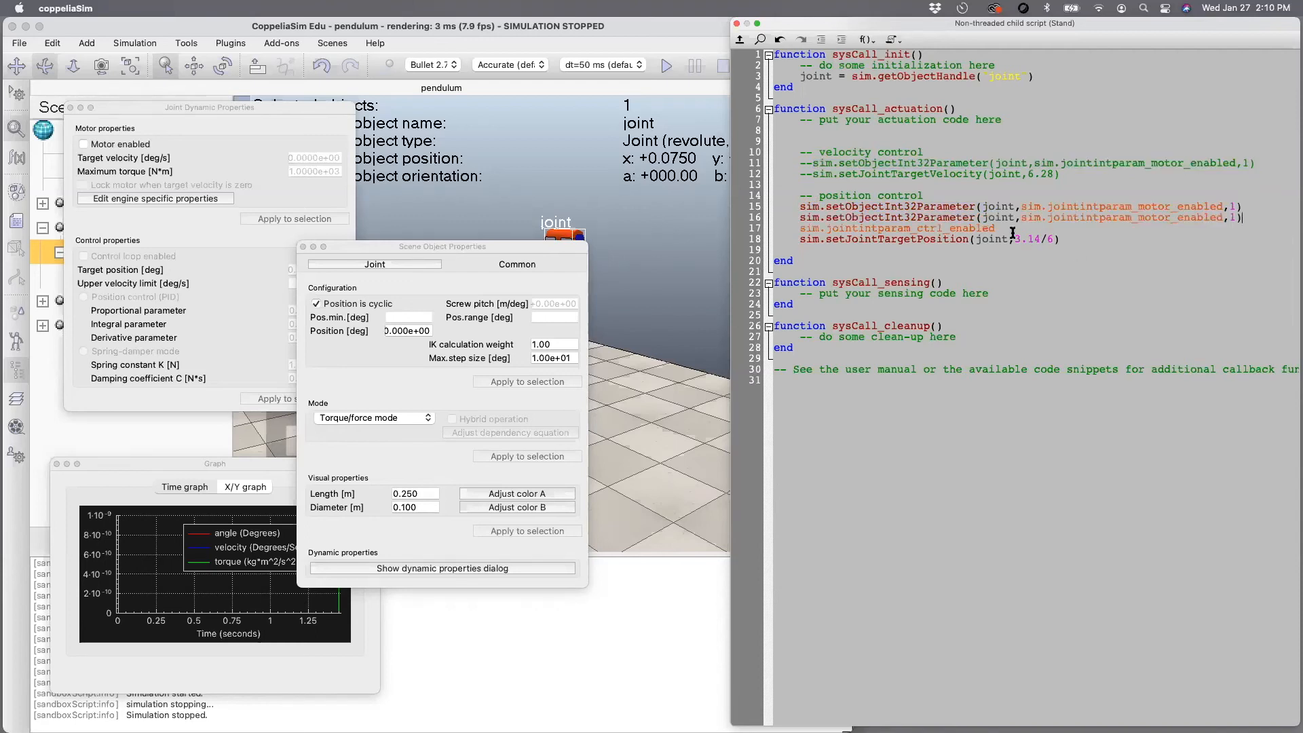
- Move sim.jointintparam_ctrl_enabled into the duplicated call in place of sim.jointintparam_motor_enabled and remove the leftover empty line
left_click_drag(944, 232, 800, 228)
key("super+x")
left_click_drag(1222, 217, 1022, 220)
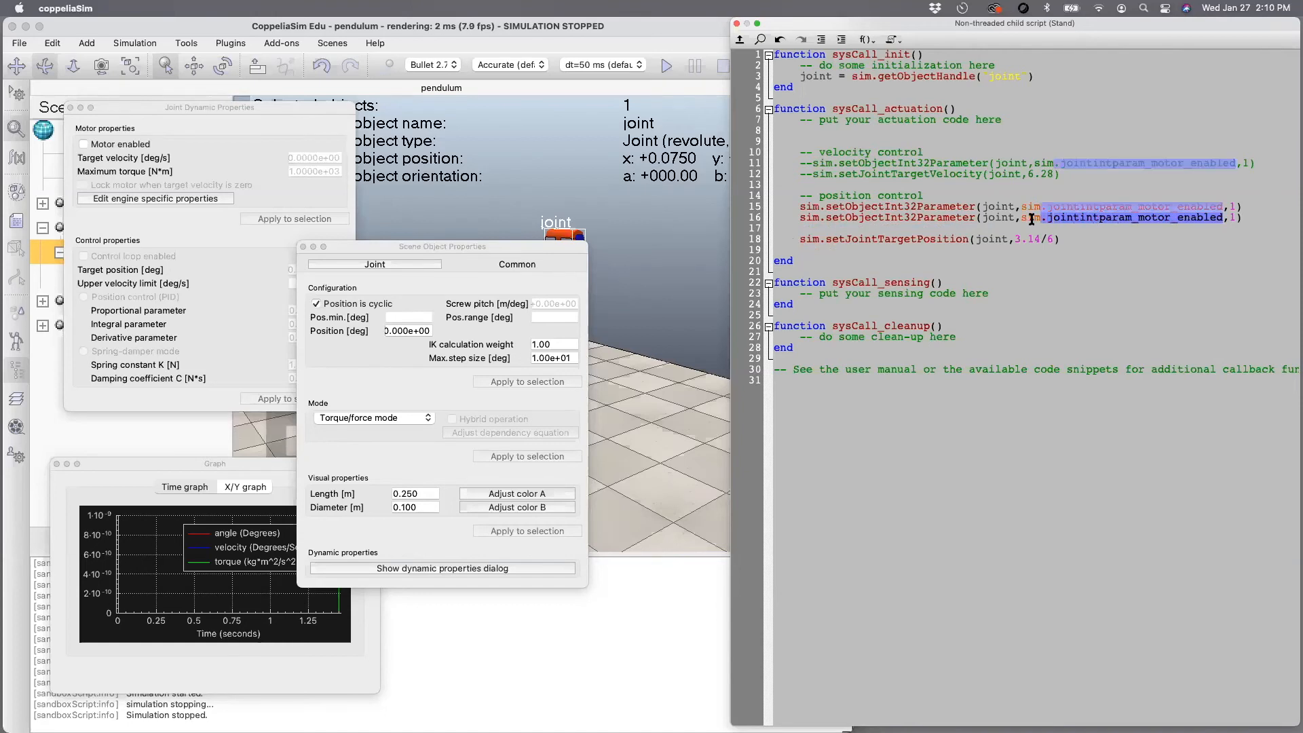
key("super+v")
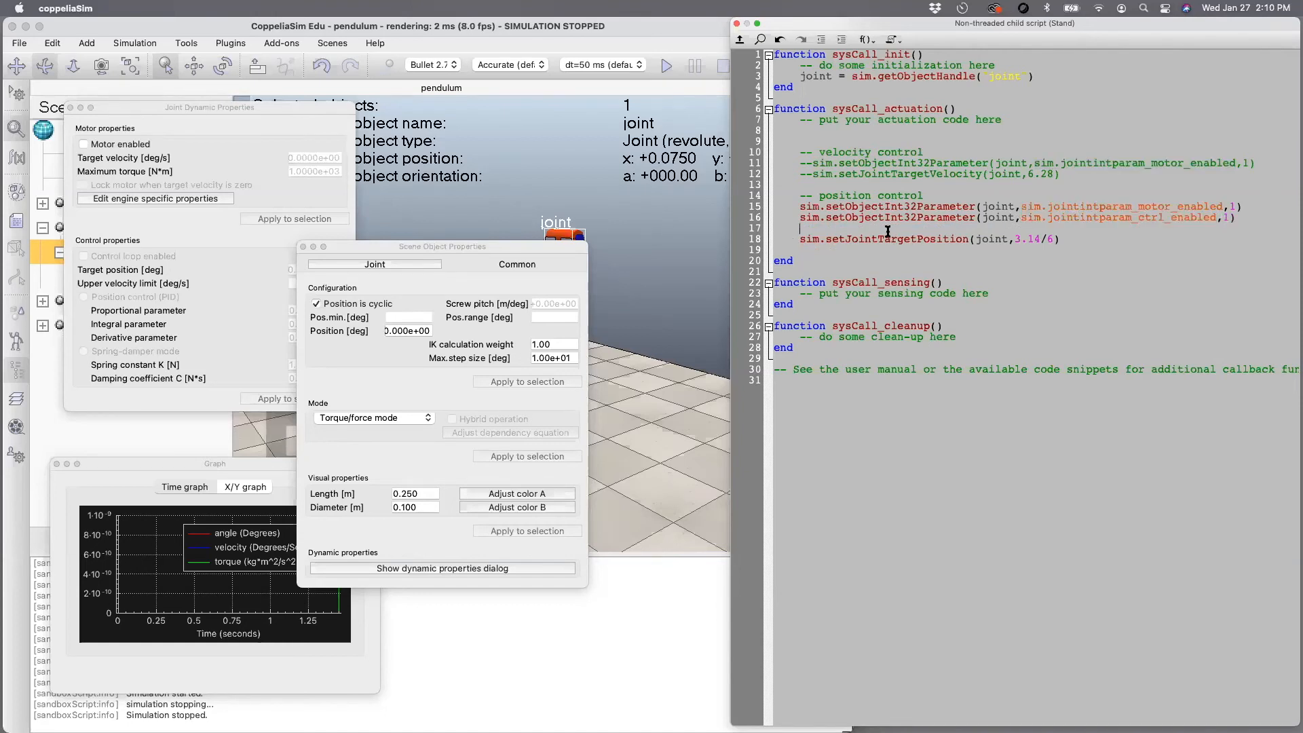
key("BackSpace")
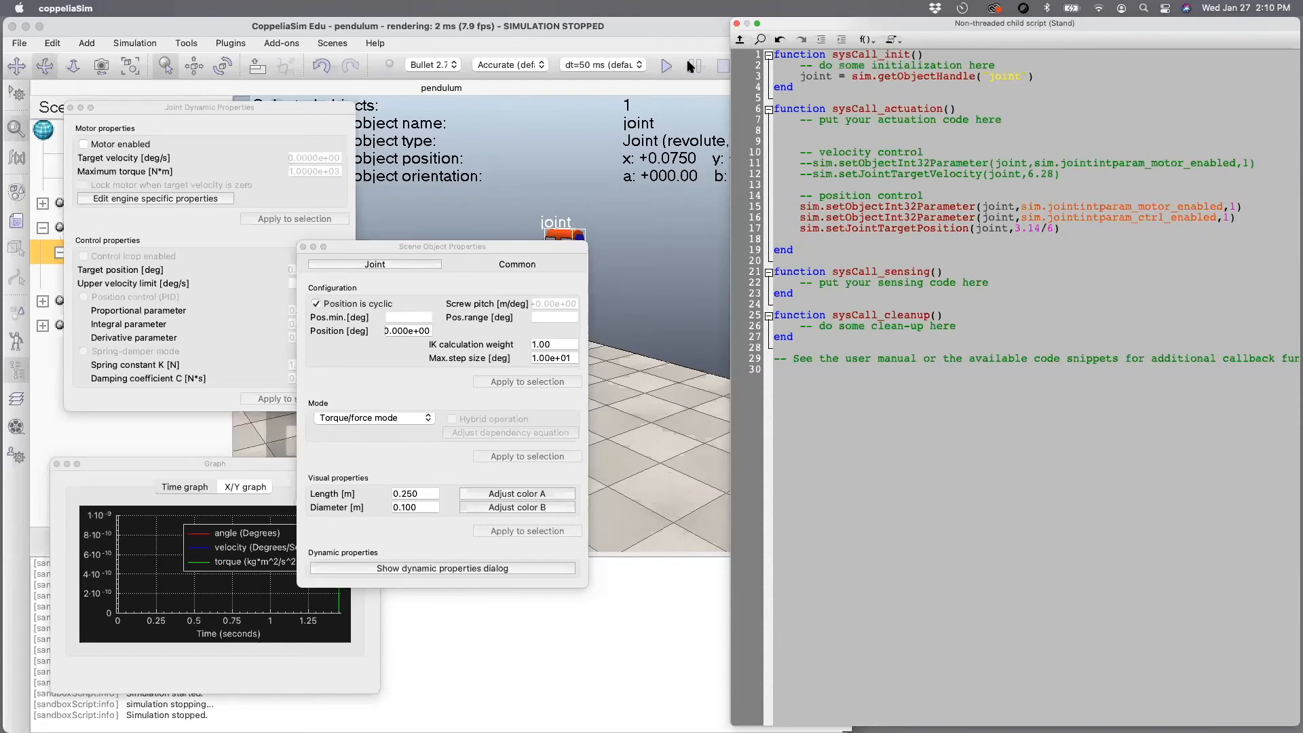
- Run the simulation, move the scene object properties dialog clear of the joint's dynamic properties, and stop the simulation
left_click(666, 65)
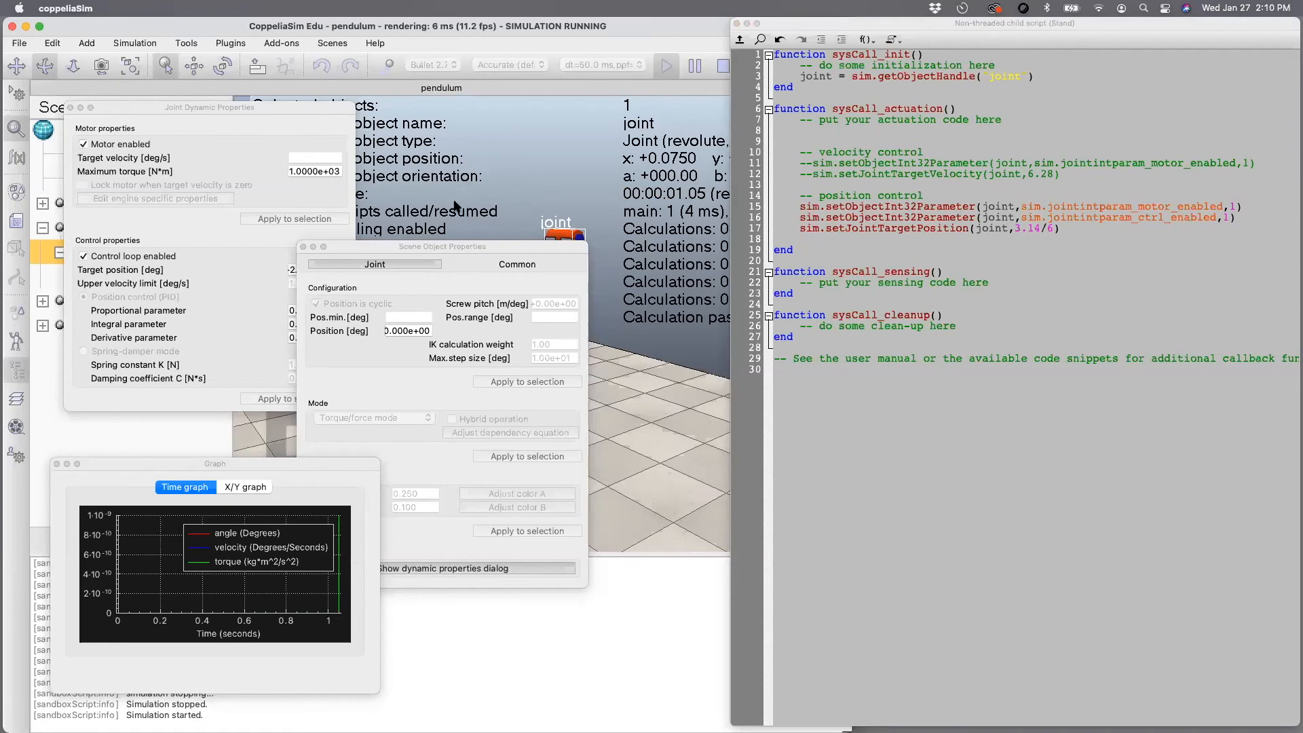
left_click_drag(439, 246, 541, 306)
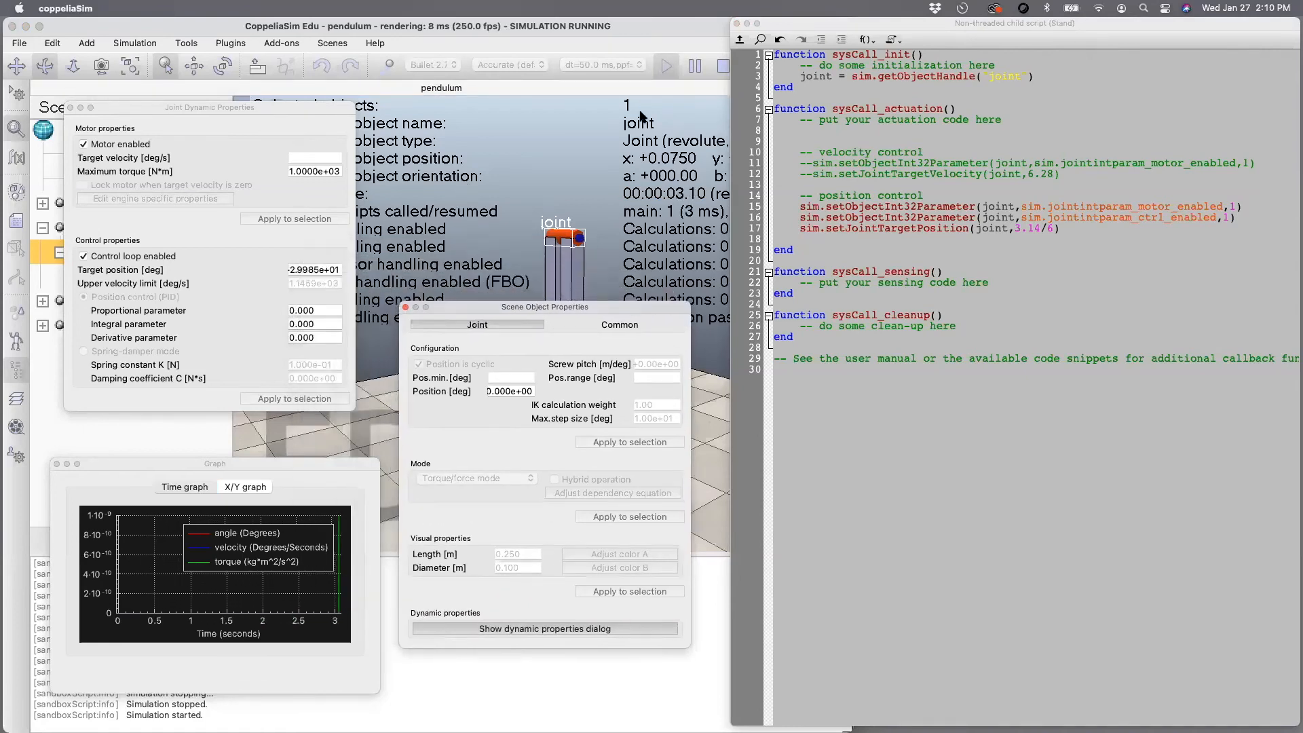
left_click(723, 65)
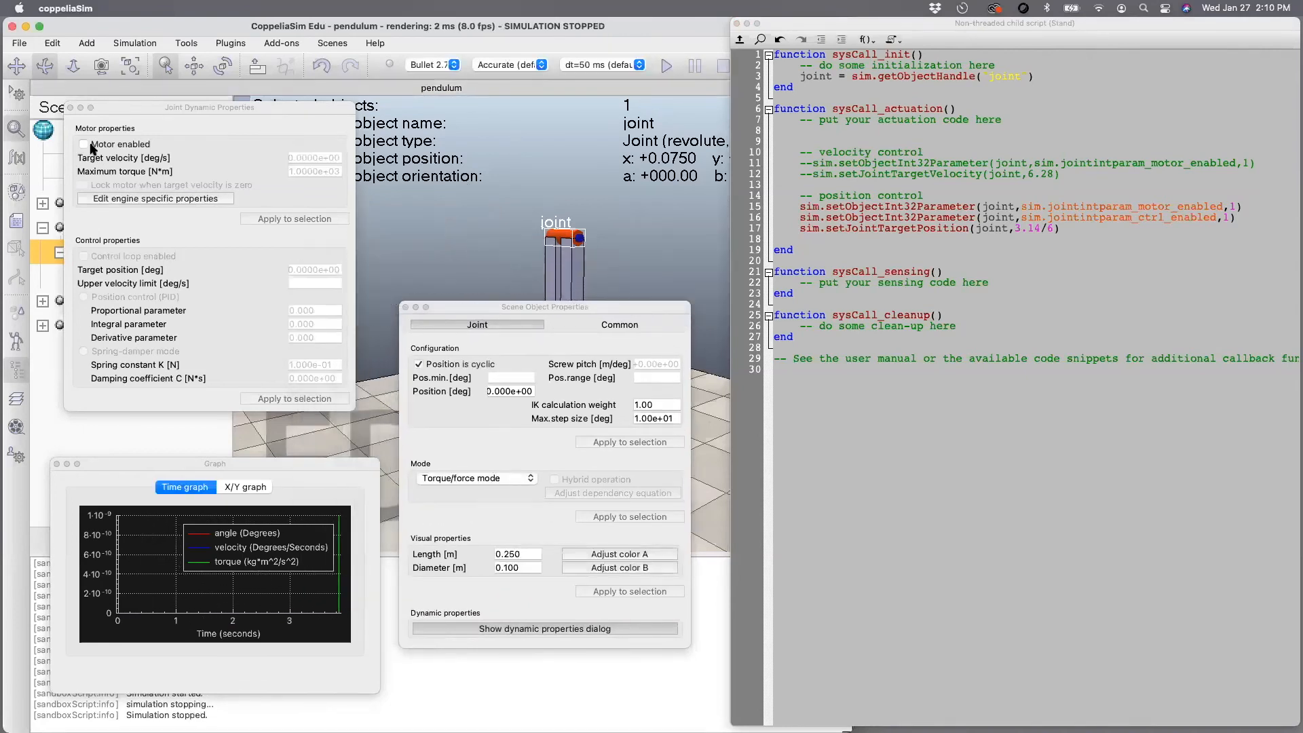
- Run the simulation twice, inspecting the joint's motor and control loop settings in its dynamic properties, and stop it each time
left_click(665, 67)
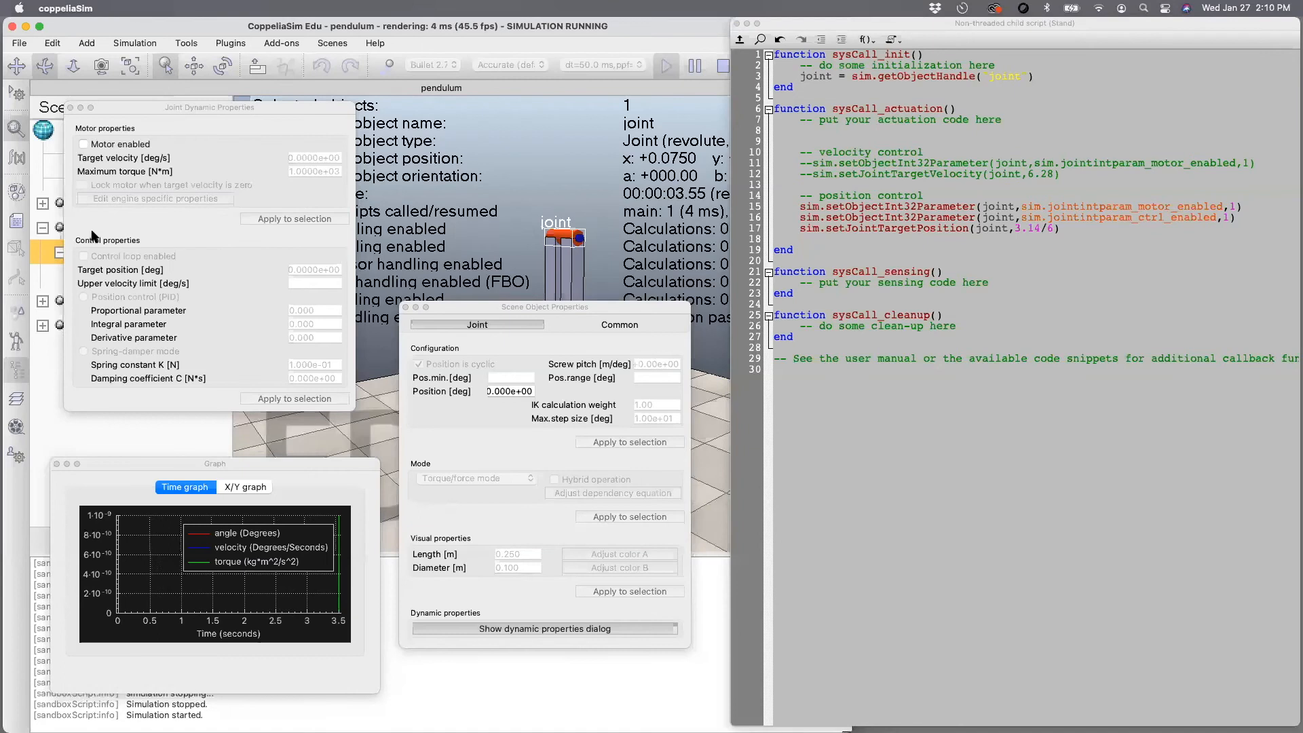
left_click(120, 233)
left_click(722, 65)
left_click_drag(511, 313, 520, 318)
left_click(833, 185)
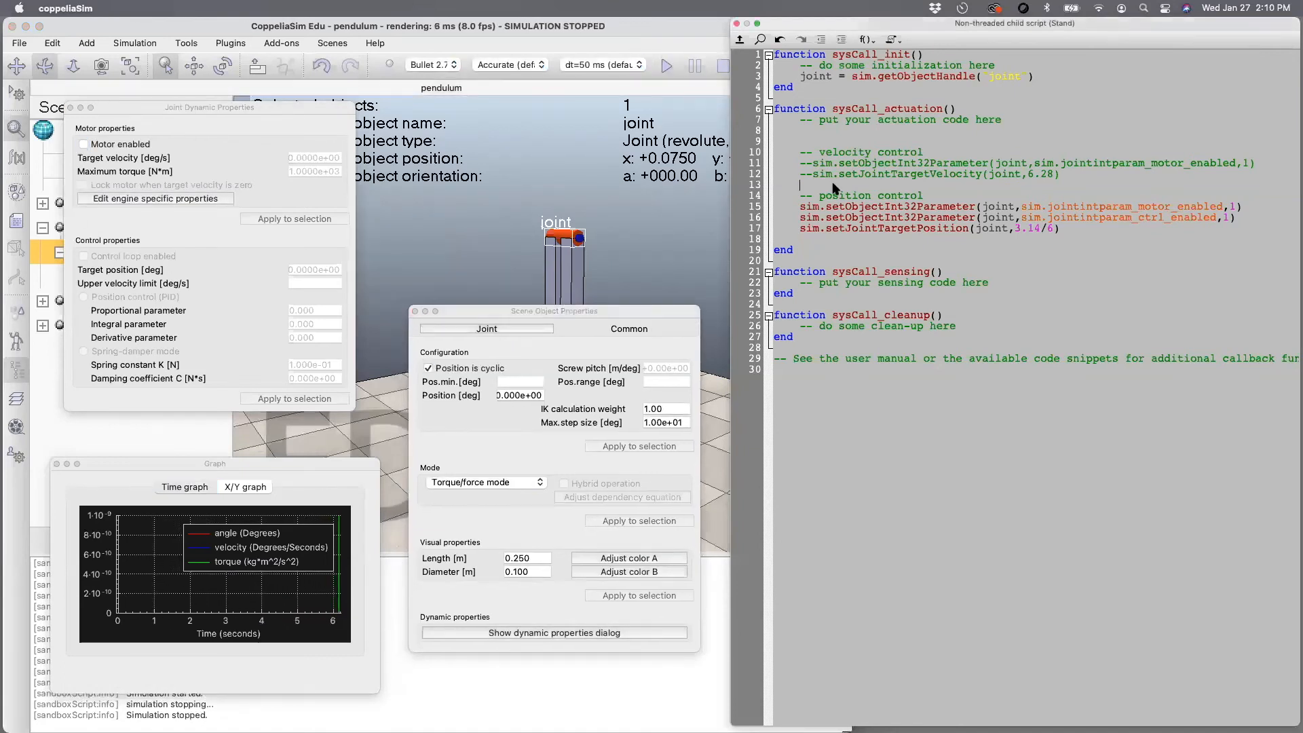
left_click(662, 65)
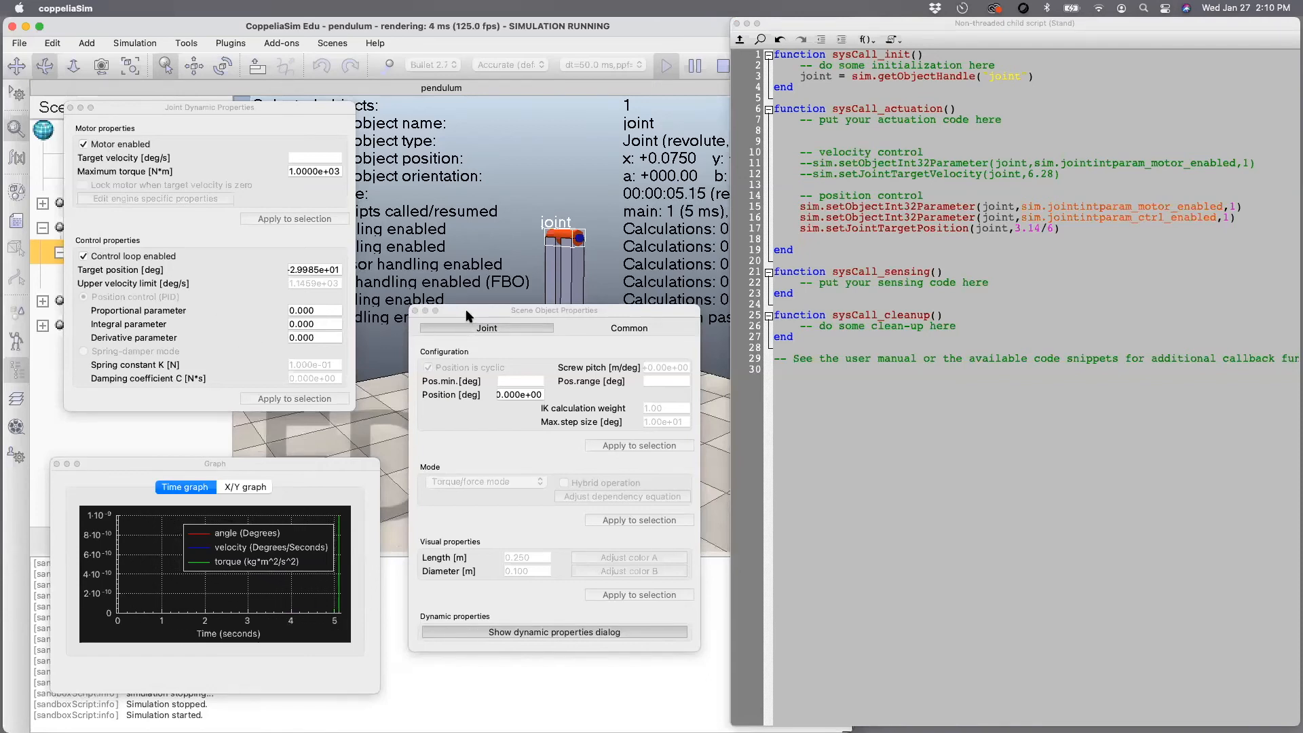
left_click_drag(466, 308, 459, 343)
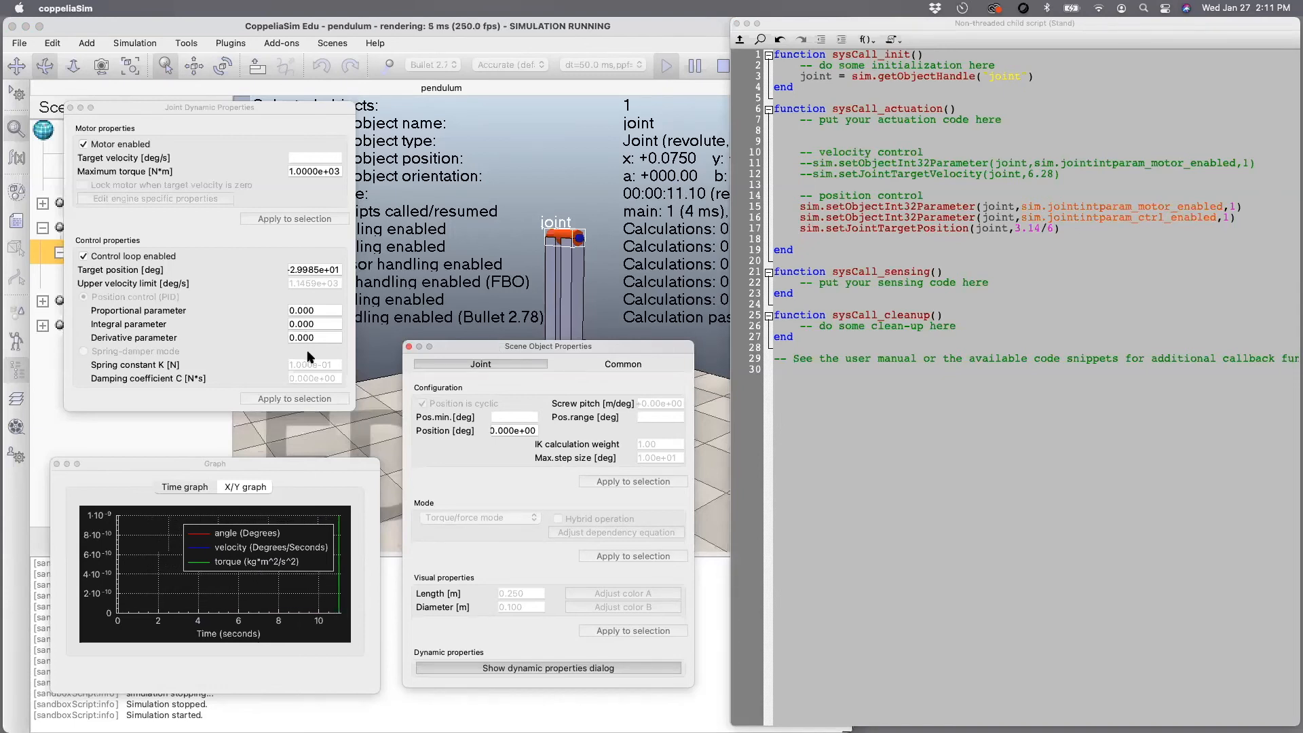
left_click(723, 66)
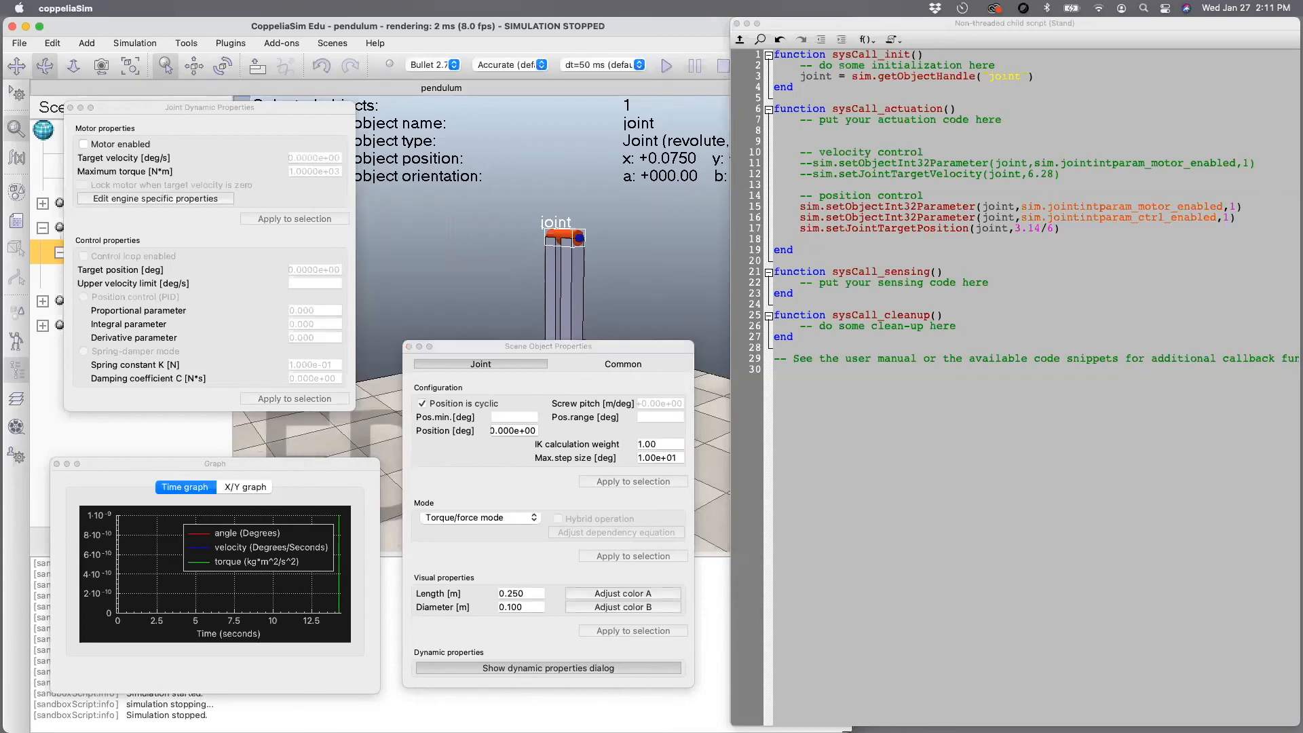
- Copy sim.jointfloatparam_pid_p from the Object Parameter IDs page in Chrome and paste it on a new line below sim.setJointTargetPosition in the CoppeliaSim script
key("super+Tab")
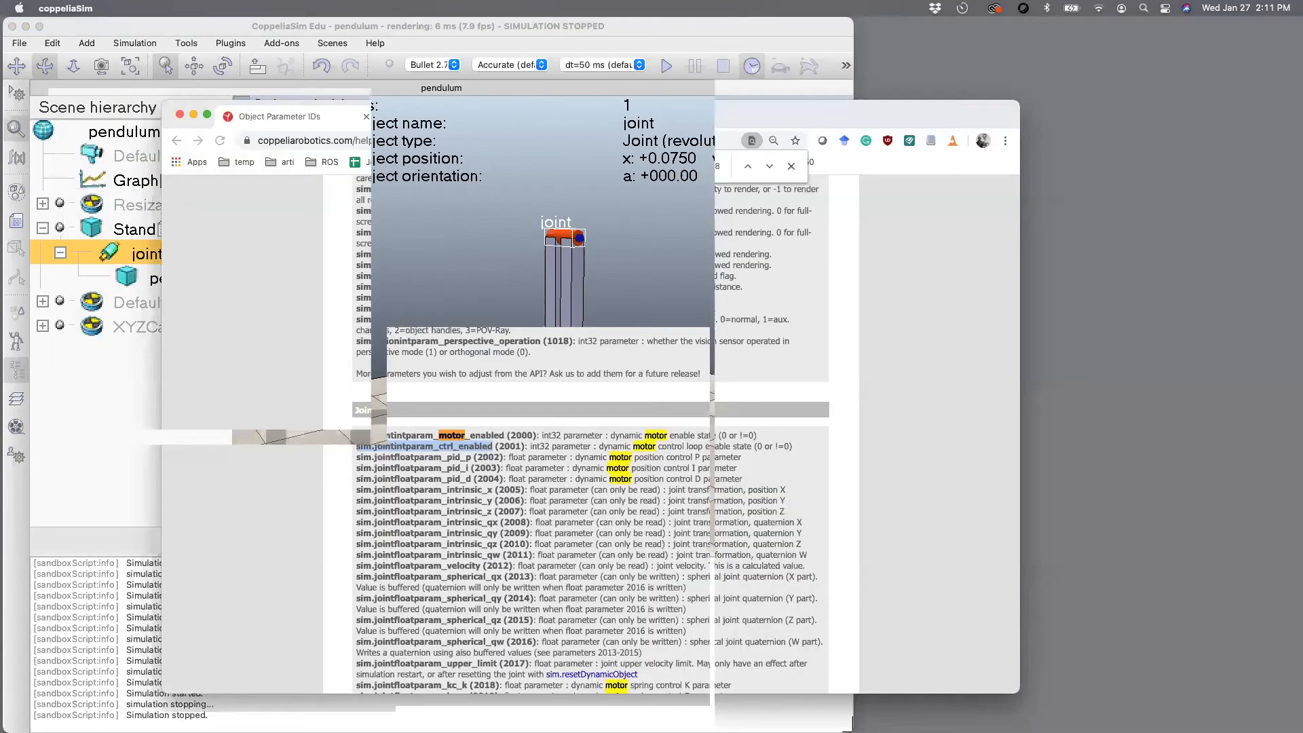
left_click_drag(470, 456, 353, 462)
left_click(466, 468)
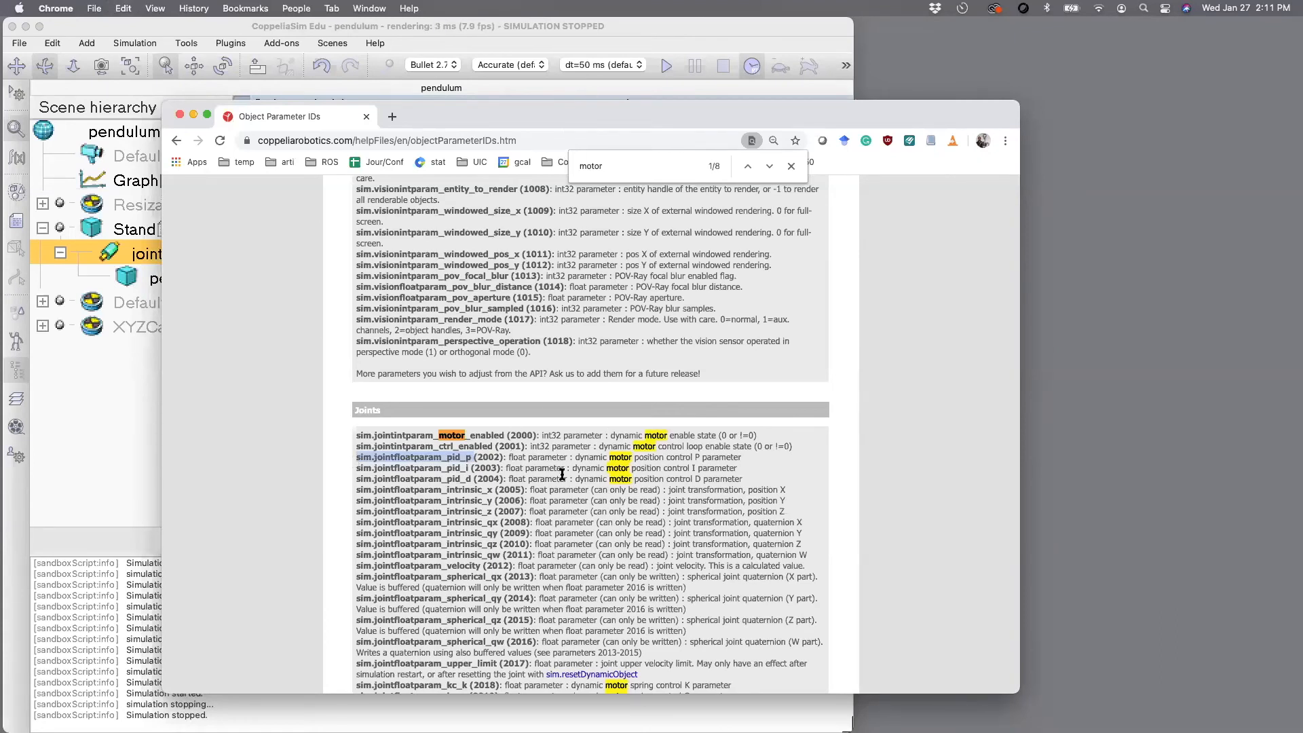
left_click_drag(508, 457, 527, 458)
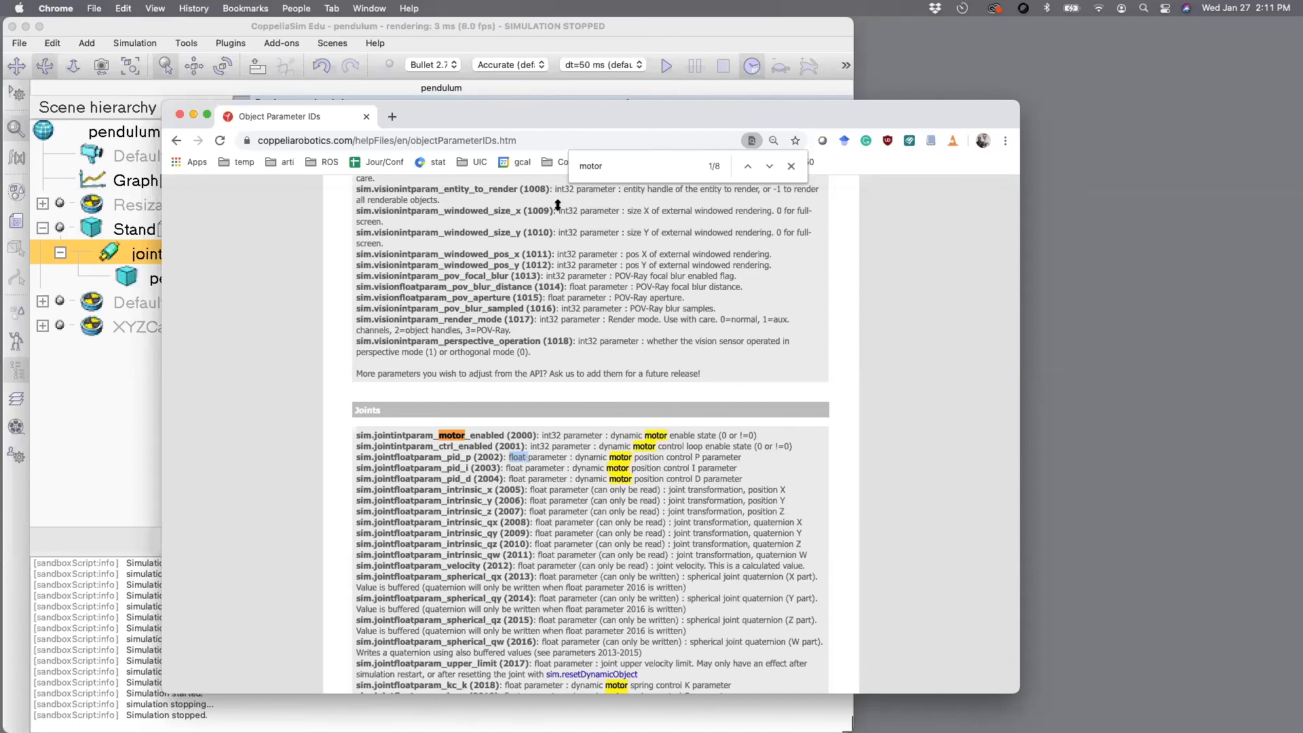
left_click(545, 51)
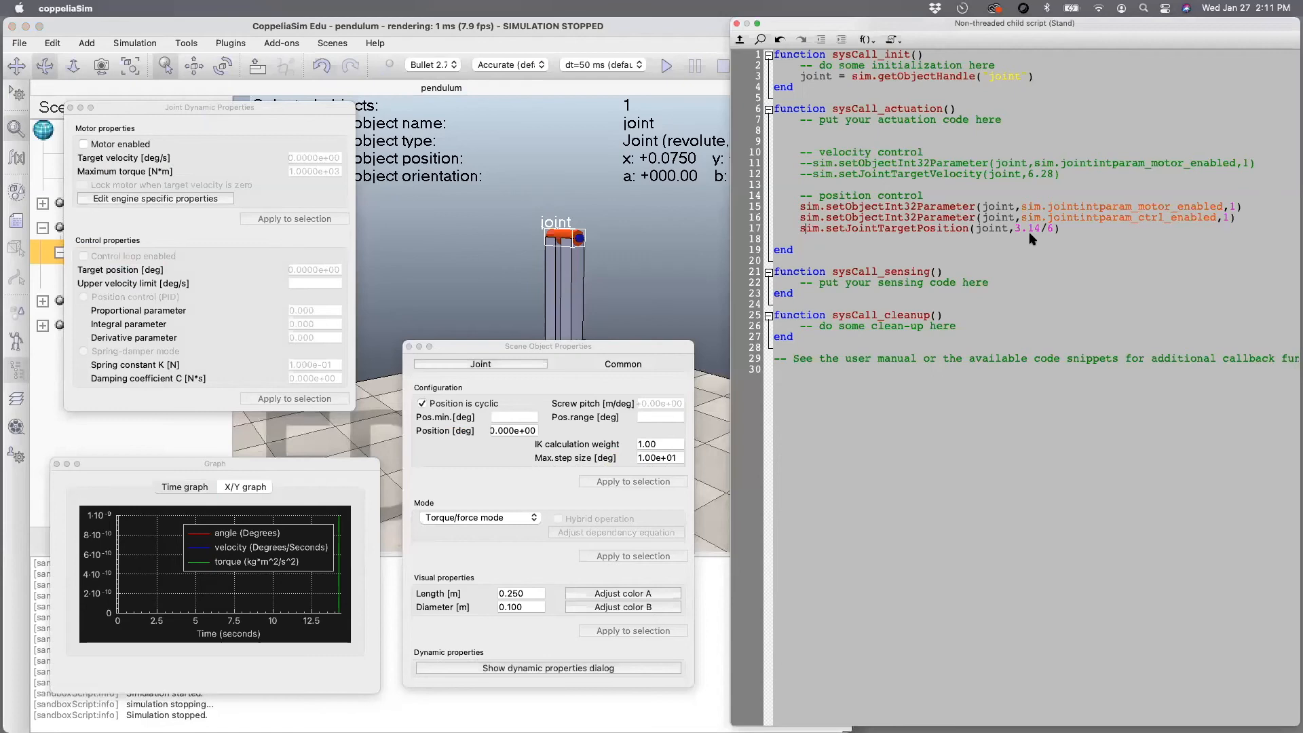
left_click(1078, 230)
key("Return")
key("super+v")
- Duplicate the sim.jointintparam_ctrl_enabled call on the line below it and change the copy's function to sim.setObjectFloatParameter
left_click_drag(1239, 219, 799, 218)
key("super+c")
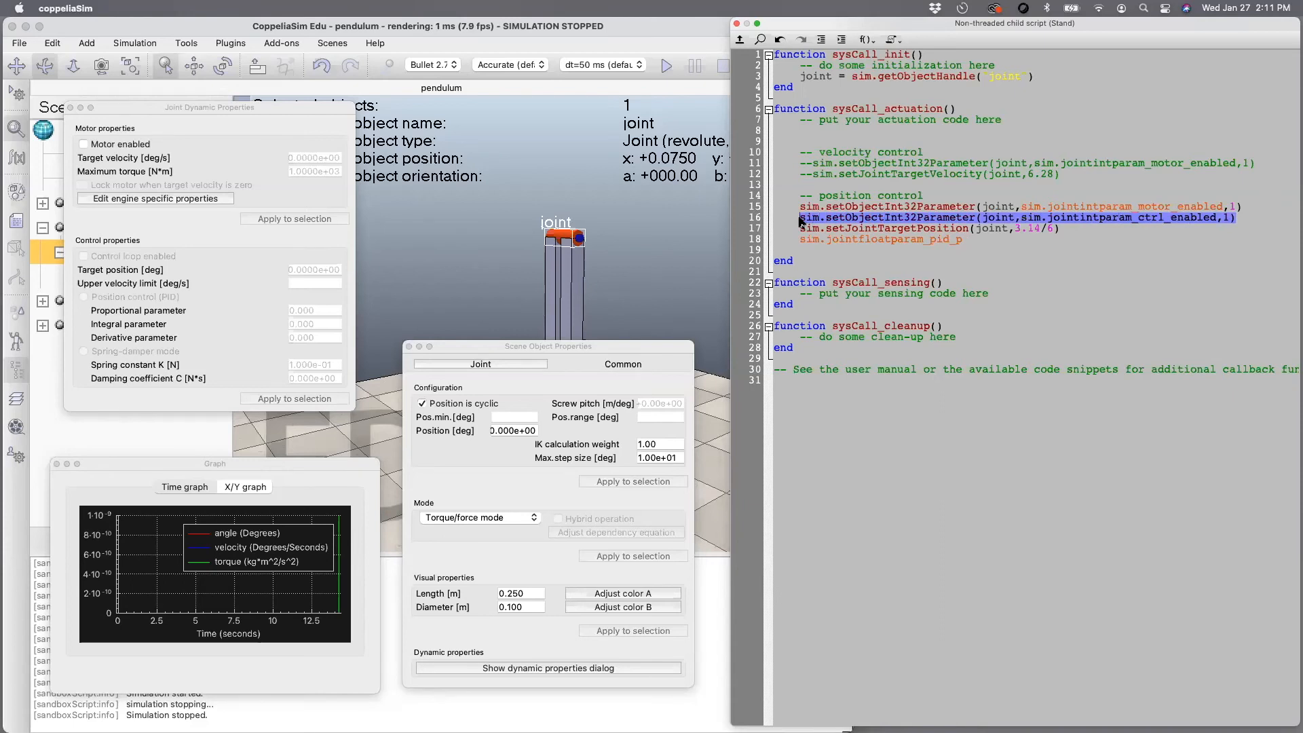
key("super+v")
key("super+v")
key("super+z")
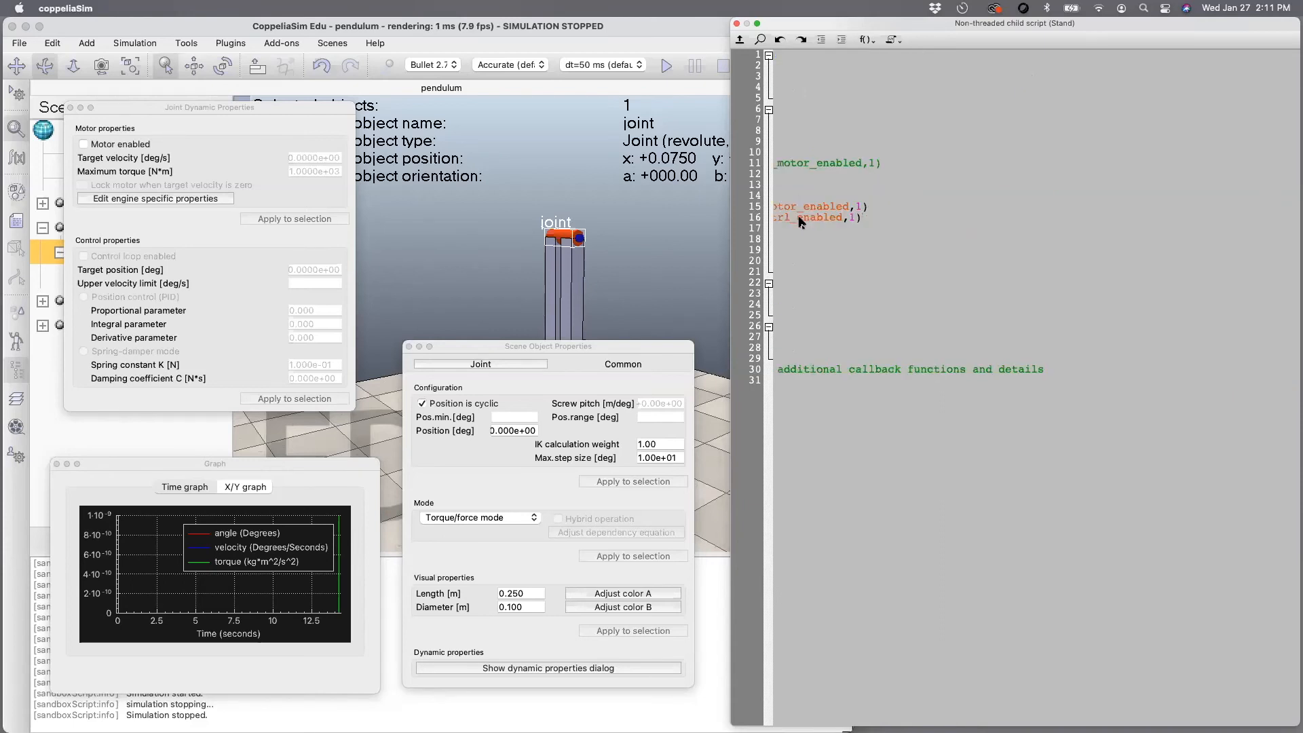
key("Return")
key("super+v")
left_click_drag(861, 229, 891, 229)
type("Float")
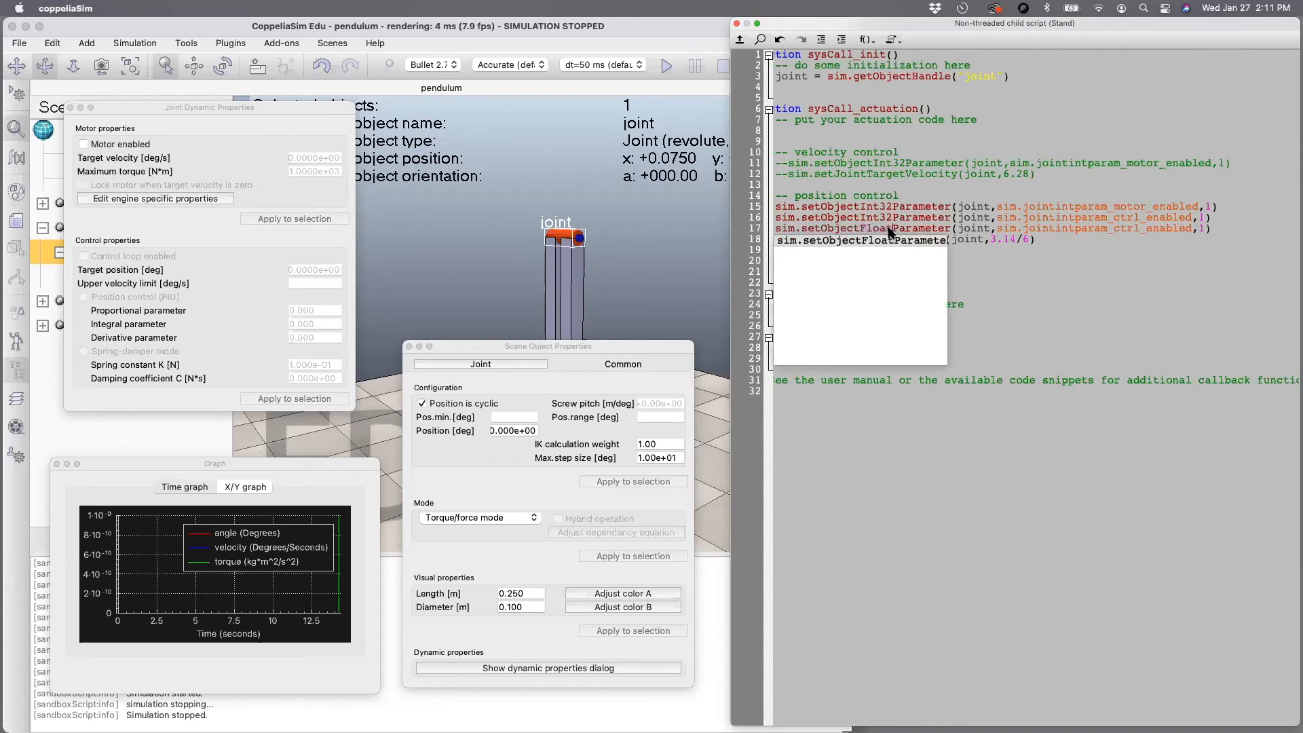
left_click(997, 258)
- Move sim.jointfloatparam_pid_p into the new sim.setObjectFloatParameter call as its parameter and set the value to 100
left_click_drag(819, 252, 773, 254)
key("super+x")
left_click_drag(1193, 228, 996, 228)
key("super+v")
double_click(1169, 229)
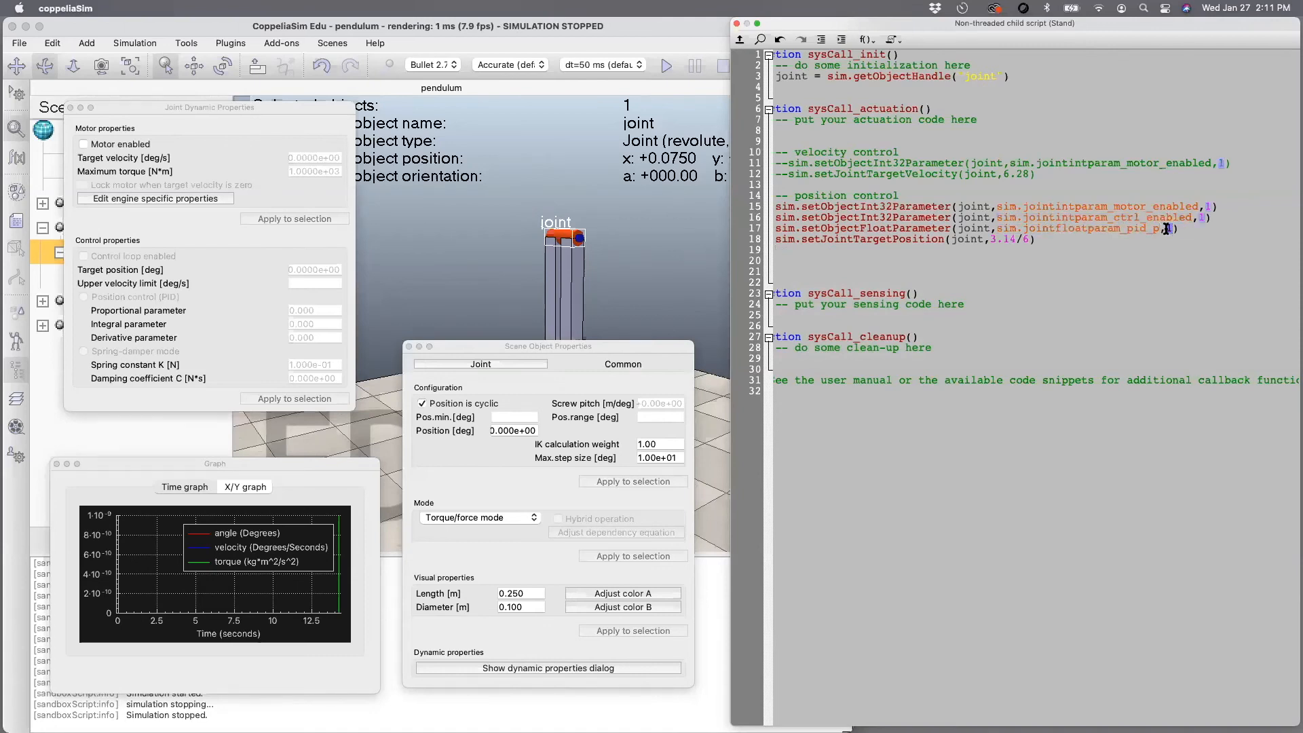
type("100")
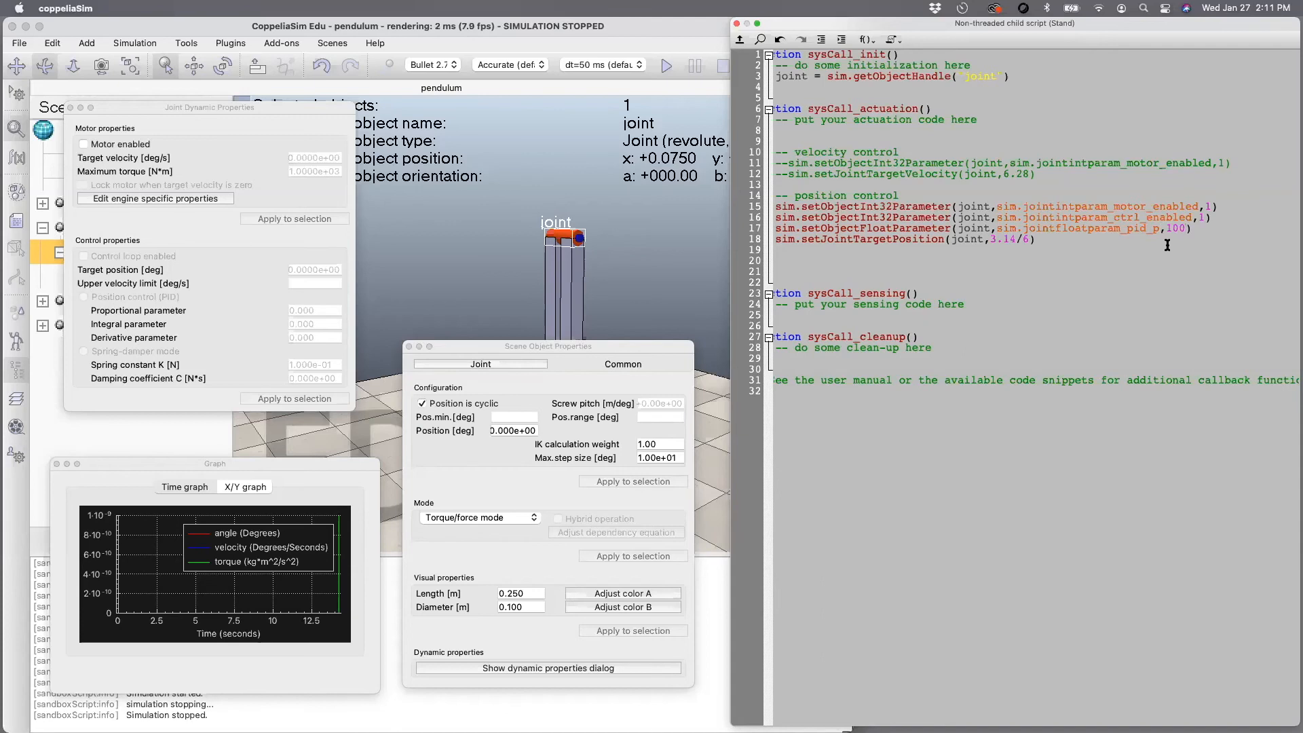
- Add two copies of the sim.setObjectFloatParameter(joint,sim.jointfloatparam_pid_p,100) line directly below it
left_click_drag(1194, 231, 777, 230)
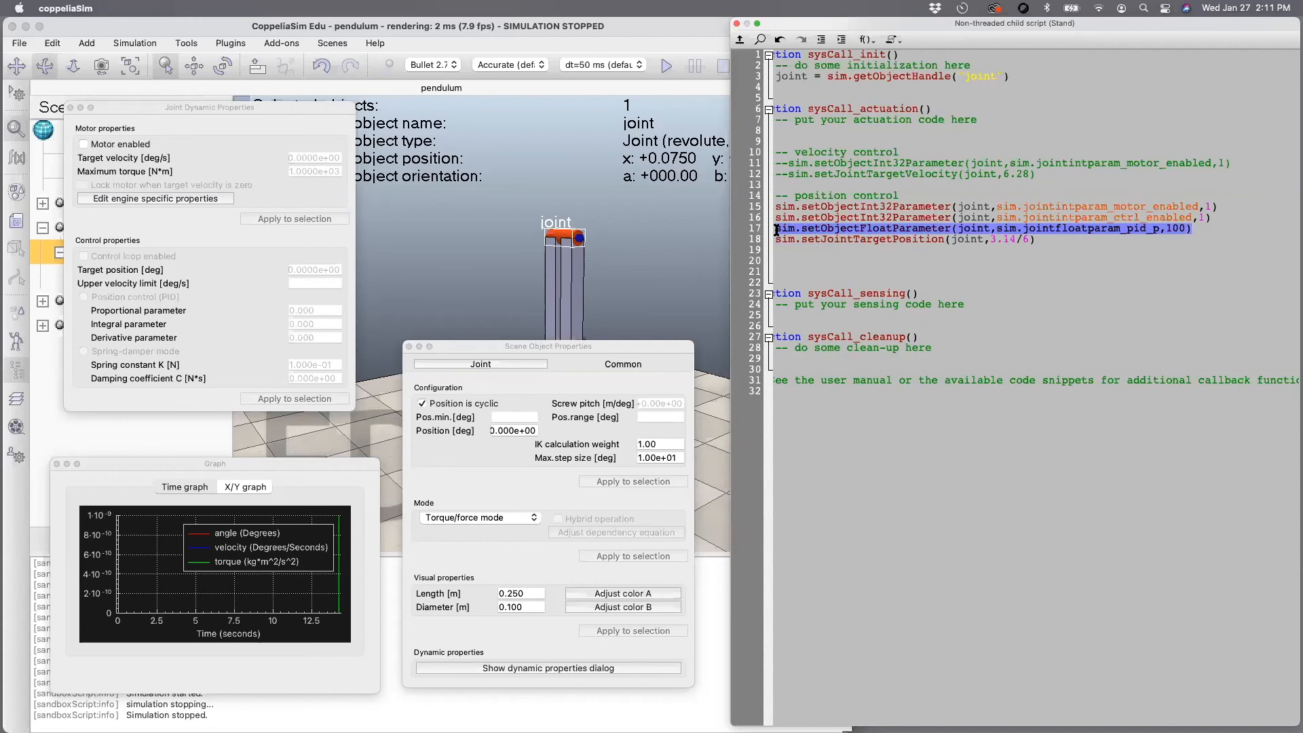
key("Right")
key("Return")
key("super+v")
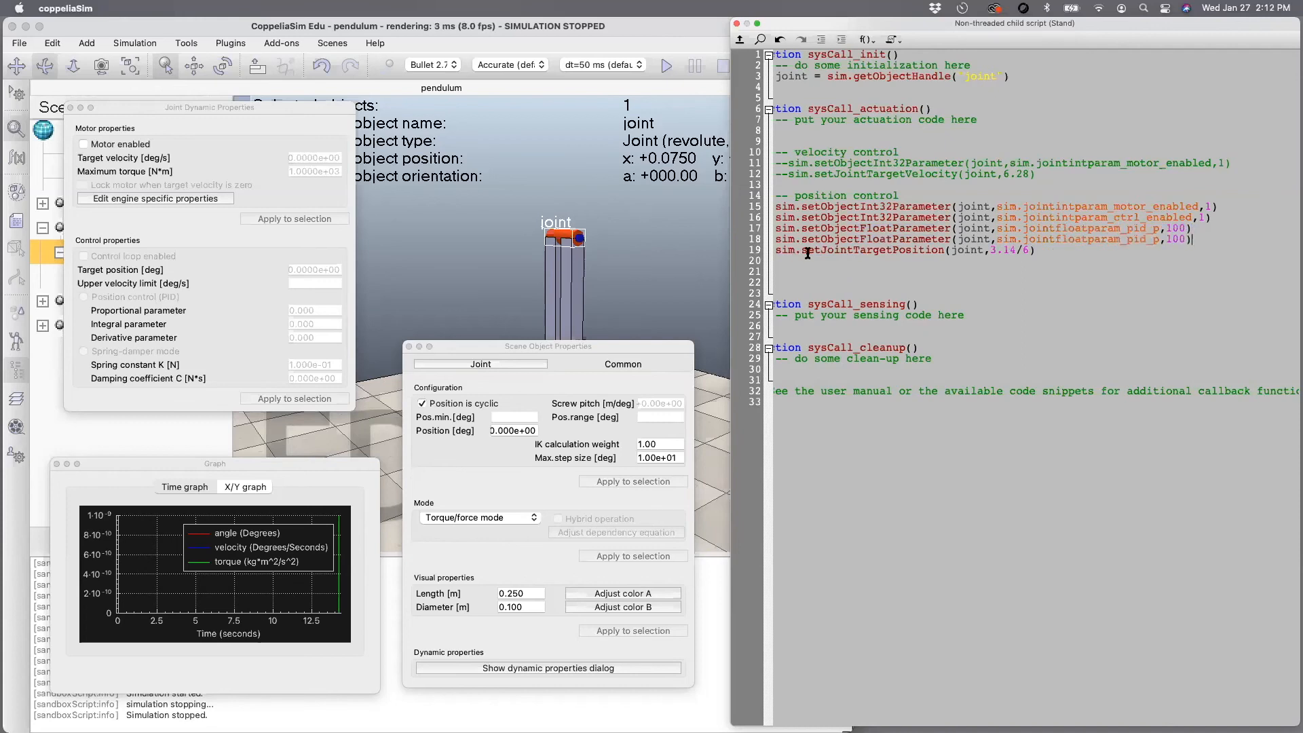
key("Return")
key("super+v")
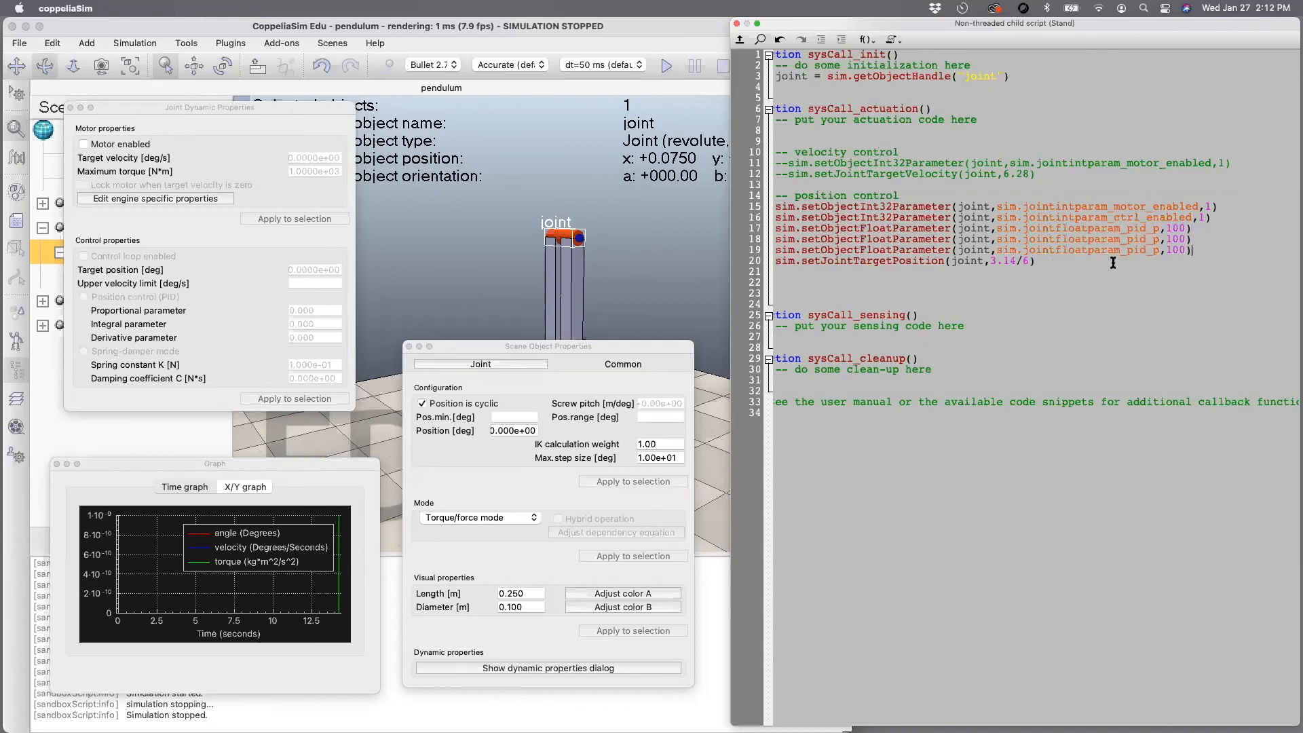
- Change the two copied calls to sim.jointfloatparam_pid_i with value 1 and sim.jointfloatparam_pid_d with value 10
left_click(1158, 239)
key("BackSpace")
type("i")
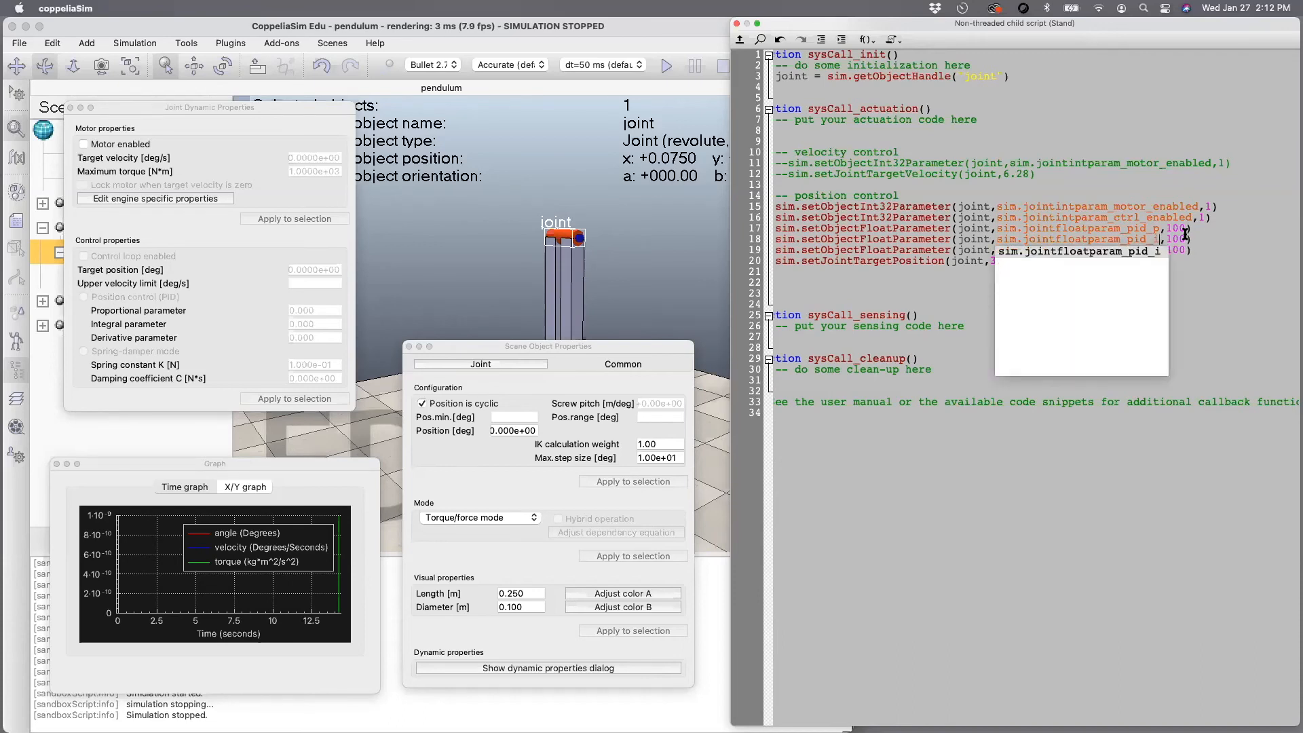
key("Escape")
left_click(1156, 250)
key("BackSpace")
type("d")
key("Escape")
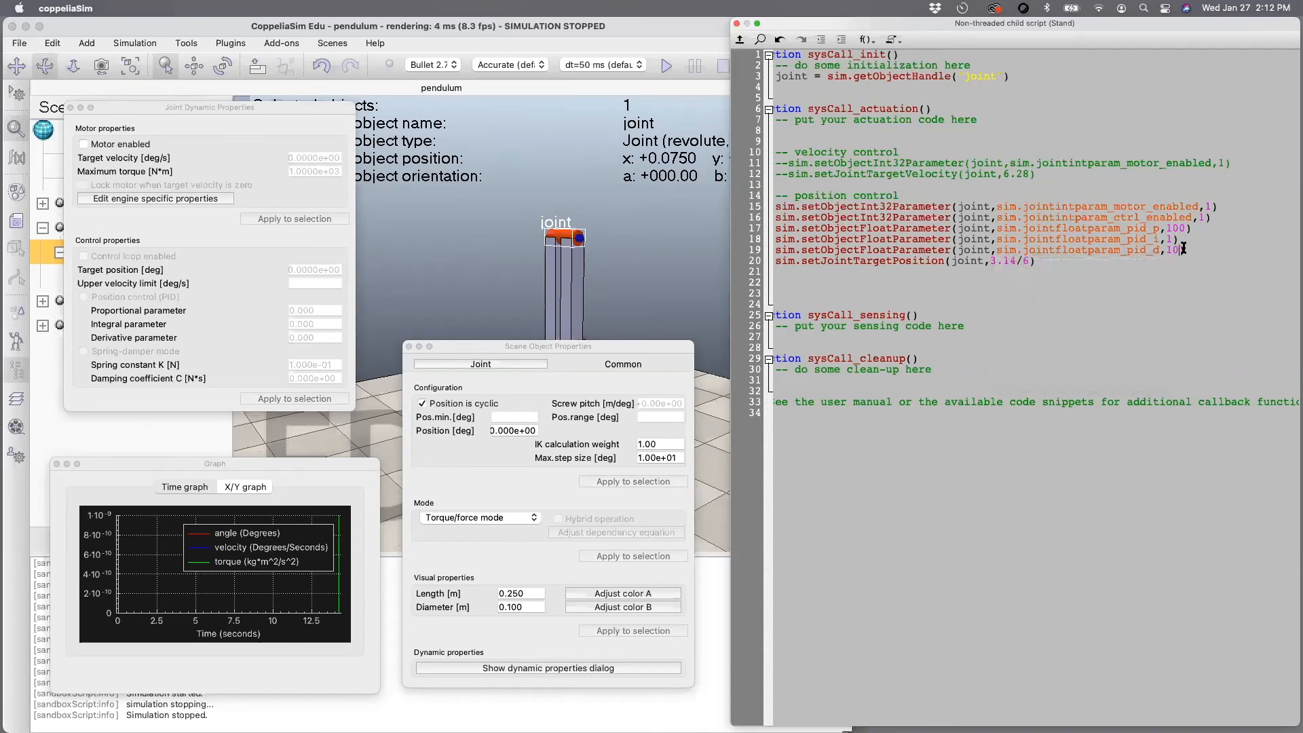
scroll(981, 246, "left", 2)
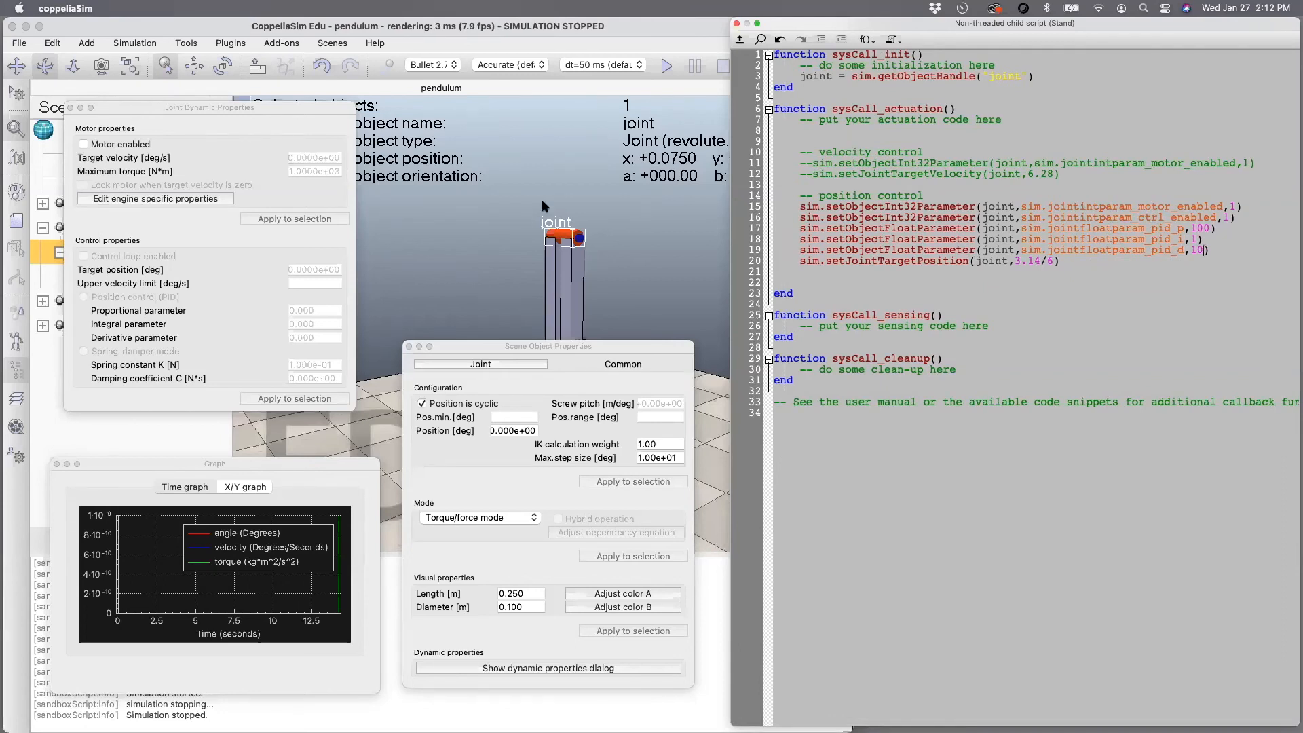
- Move the scene object properties dialog clear of the pendulum, run the simulation to watch the position control, and stop it
left_click_drag(474, 349, 475, 455)
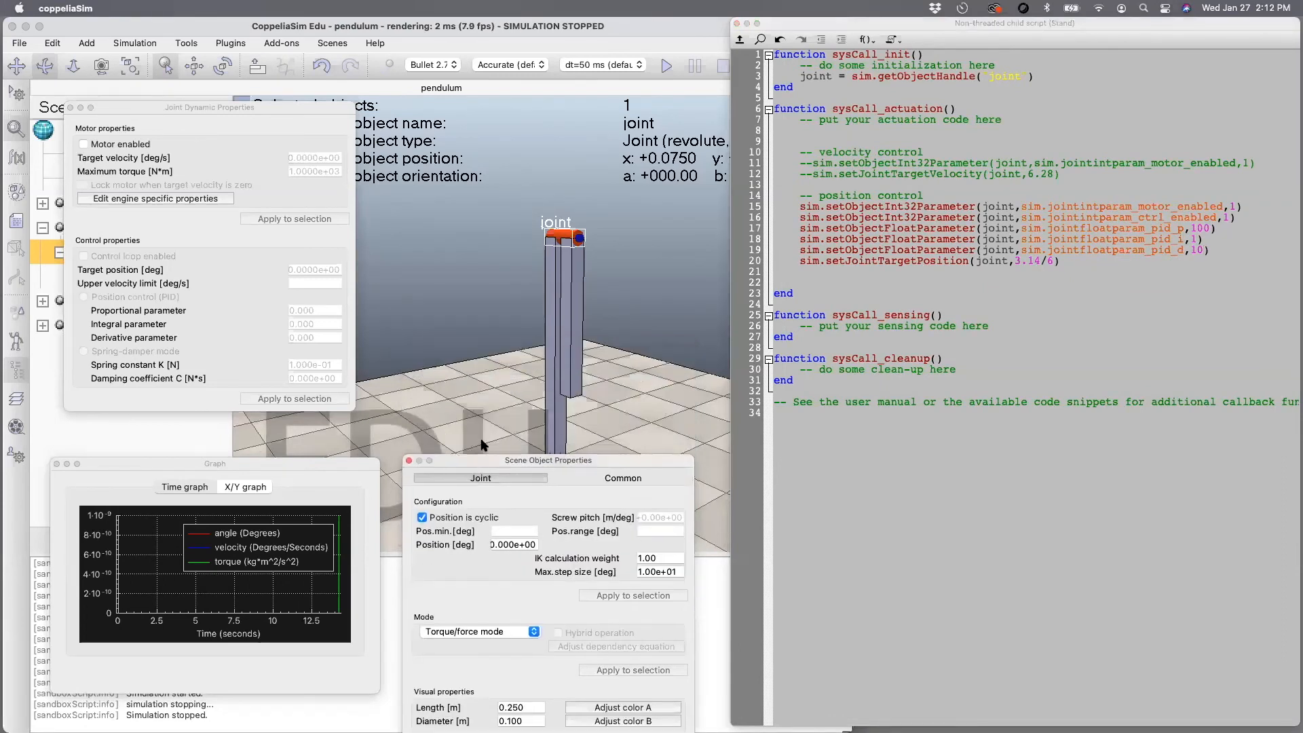
left_click(667, 66)
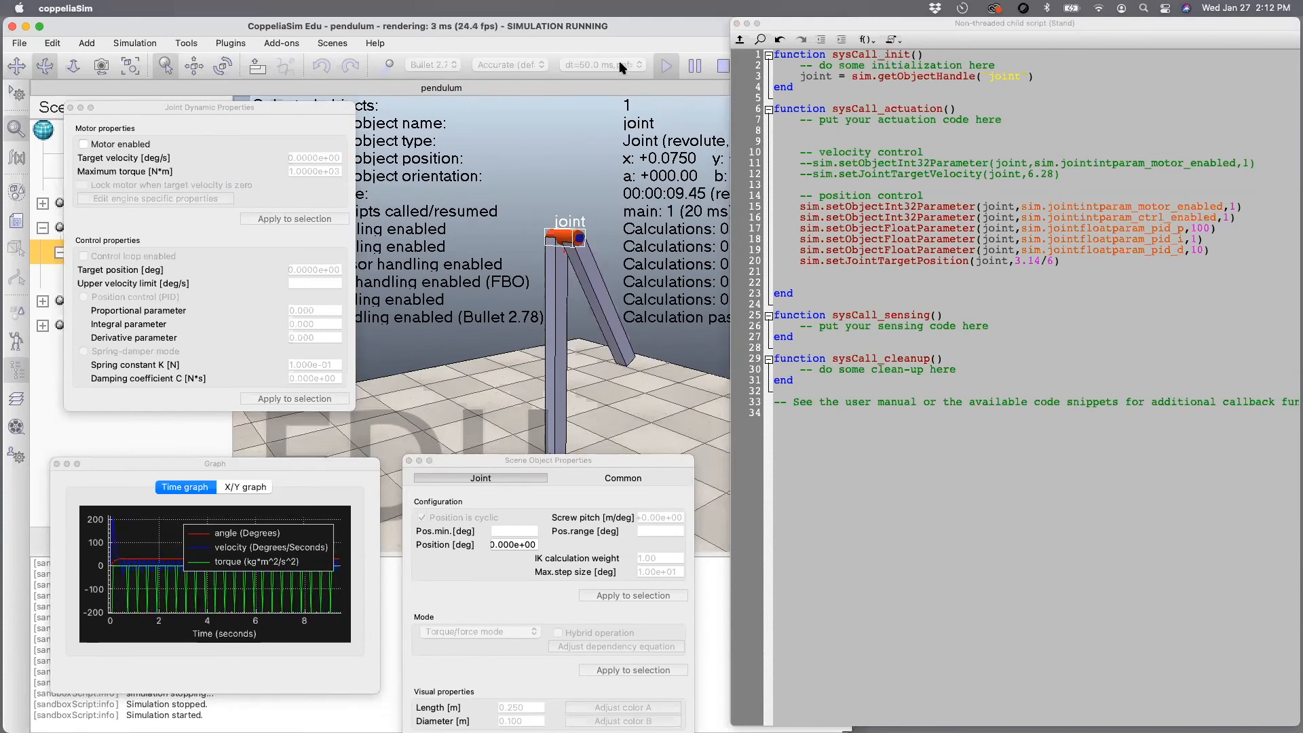
left_click(726, 69)
left_click(724, 67)
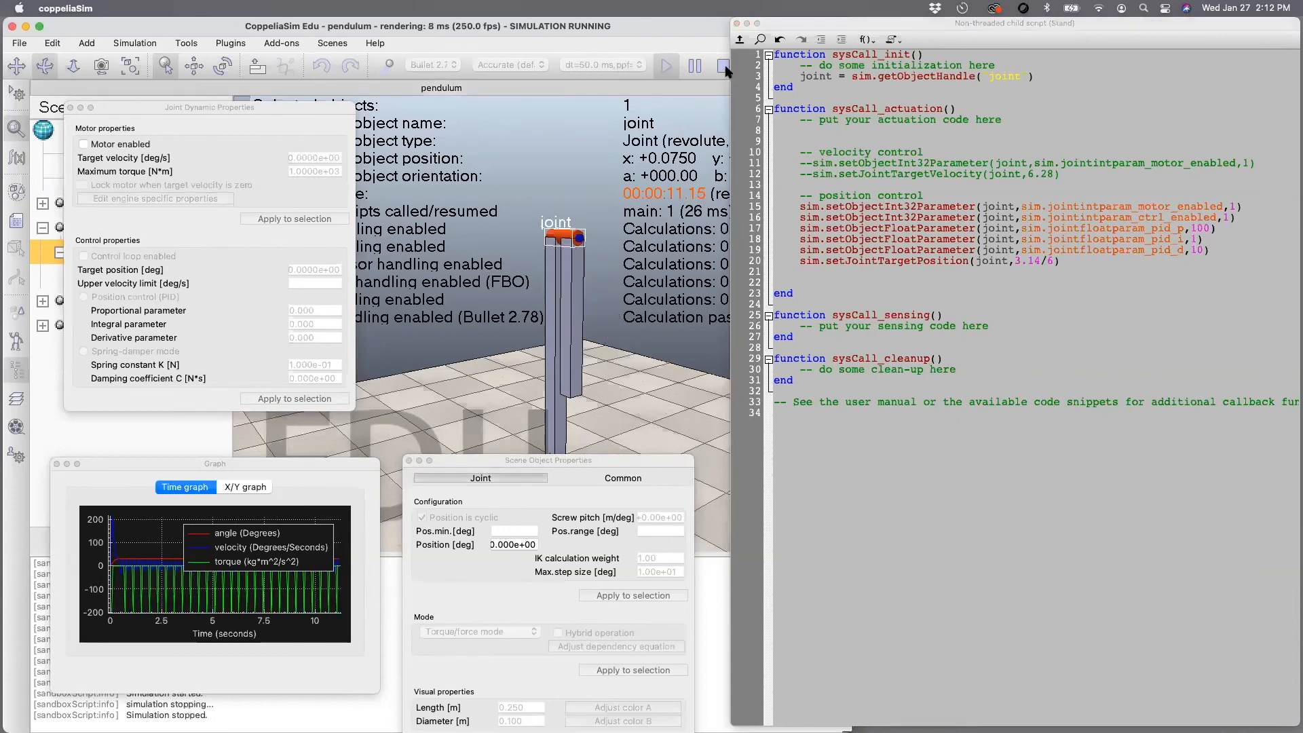
- Comment out all the position control calls as one block, opening with --[[ and closing with ]]--
left_click(801, 208)
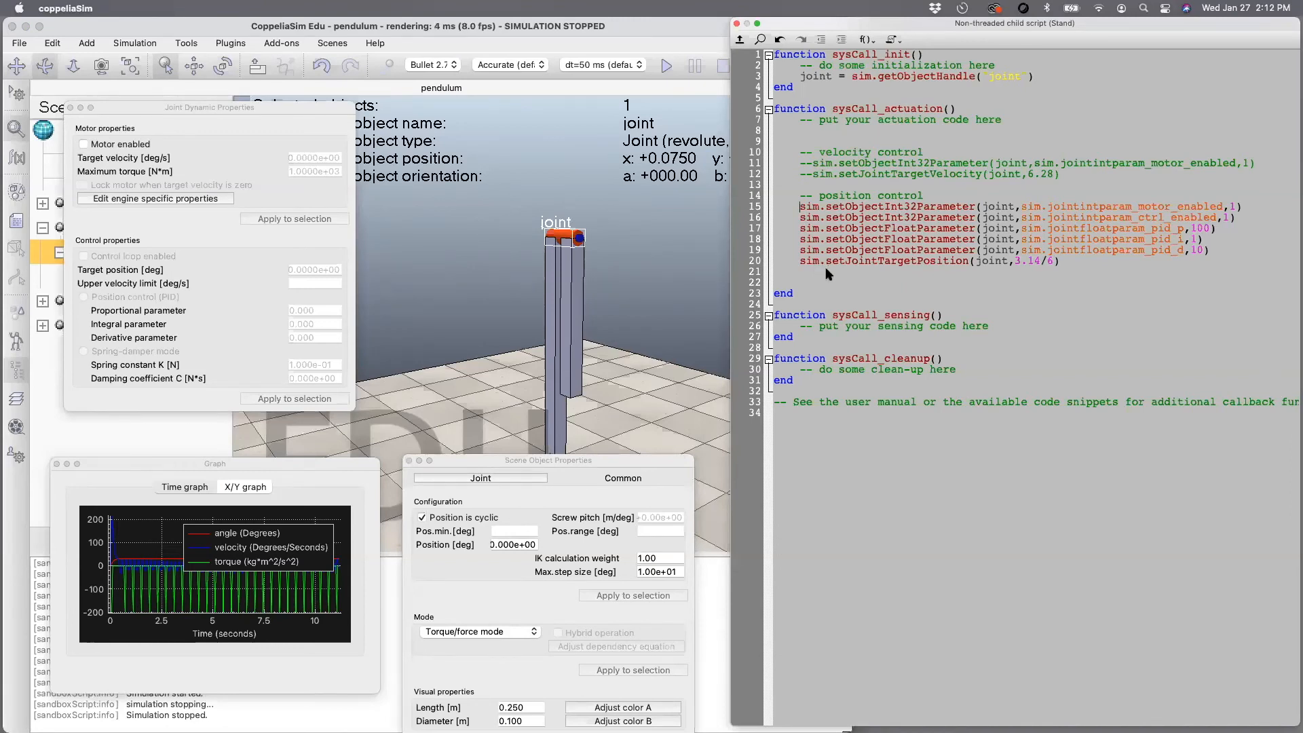
type("--")
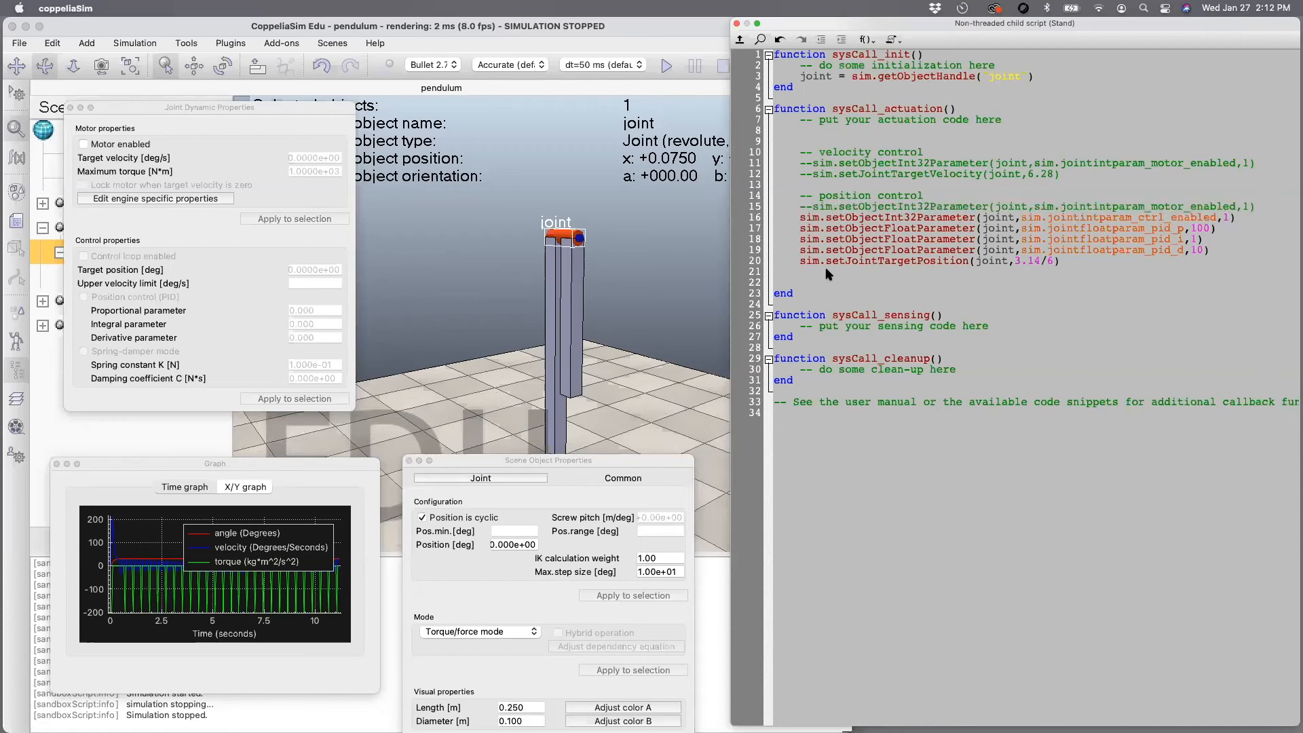
type("[[")
left_click(1076, 261)
type("]]")
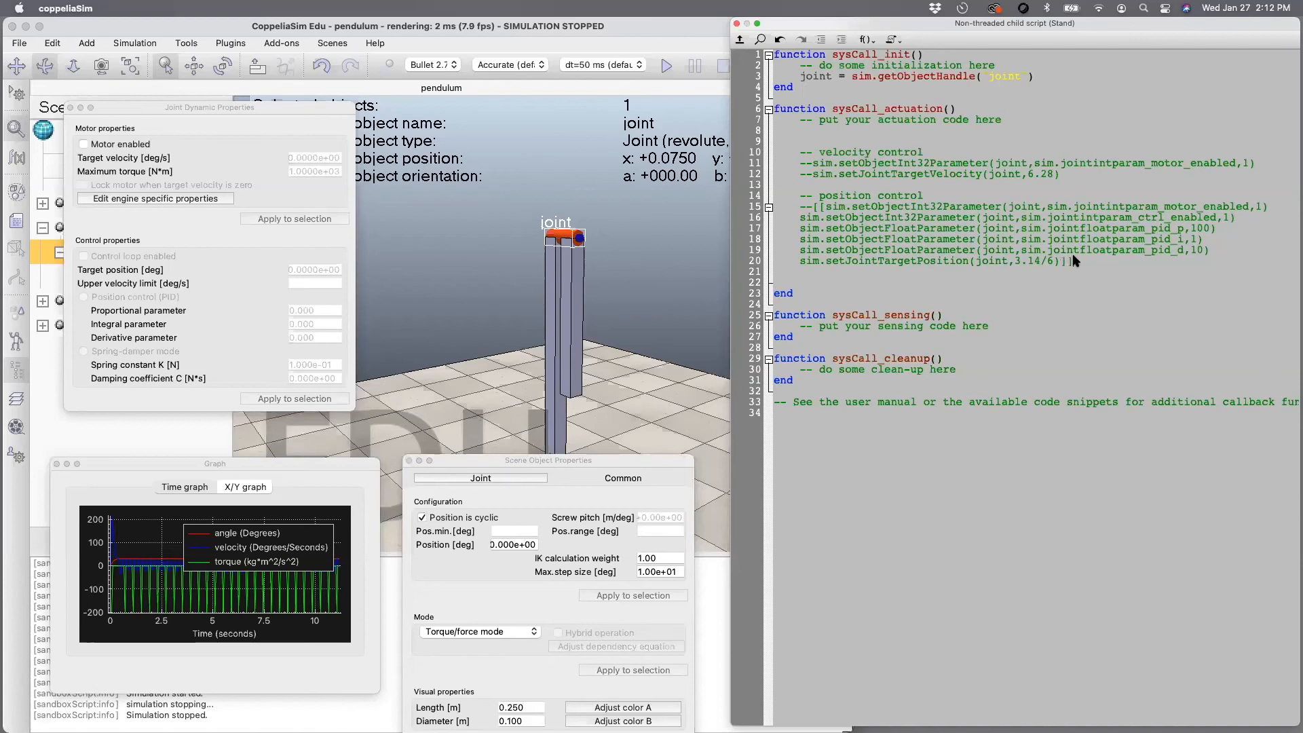
type("--")
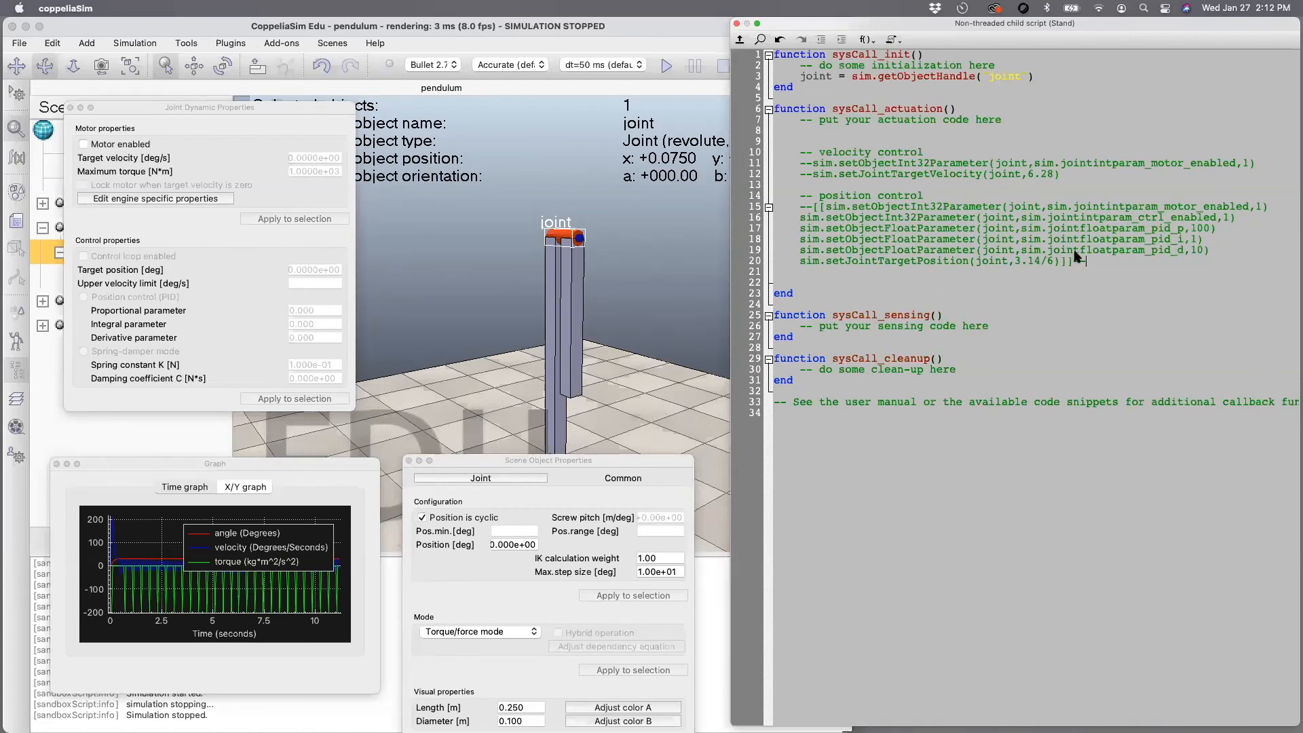
- Add the comment --torque control below the commented-out position control block, separated by an empty line
key("Return")
key("Return")
type("-torque")
key("BackSpace")
key("BackSpace")
key("BackSpace")
key("BackSpace")
key("BackSpace")
type("torque control")
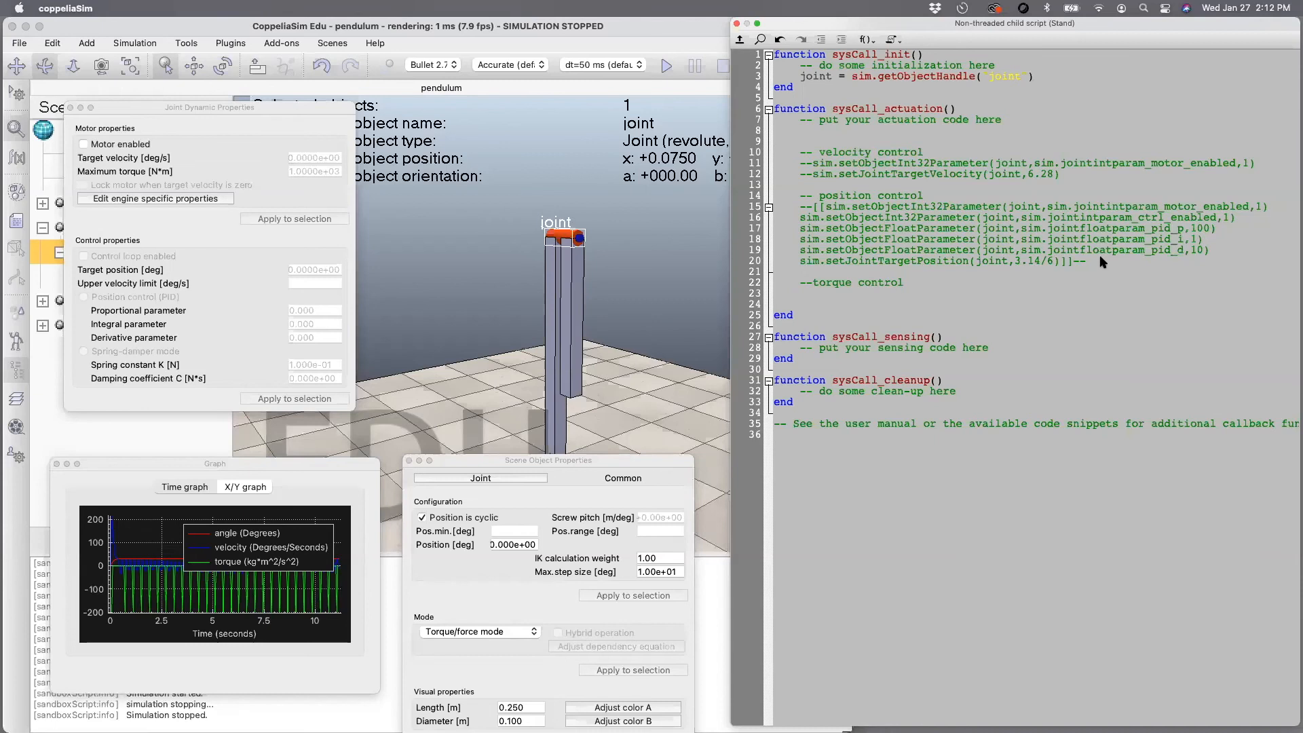
- Copy the motor-enabling call from the velocity control block and paste it uncommented under the torque control comment
left_click(312, 111)
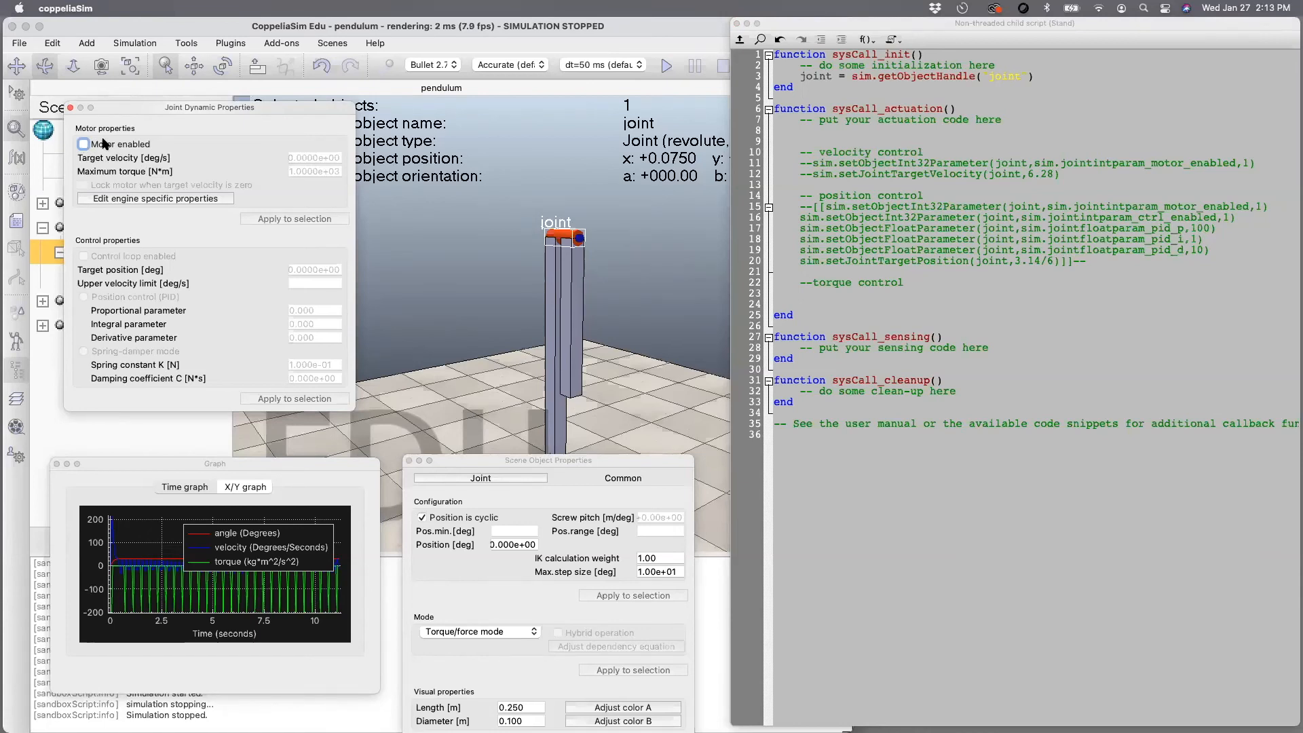
left_click(964, 208)
left_click_drag(1259, 164, 815, 165)
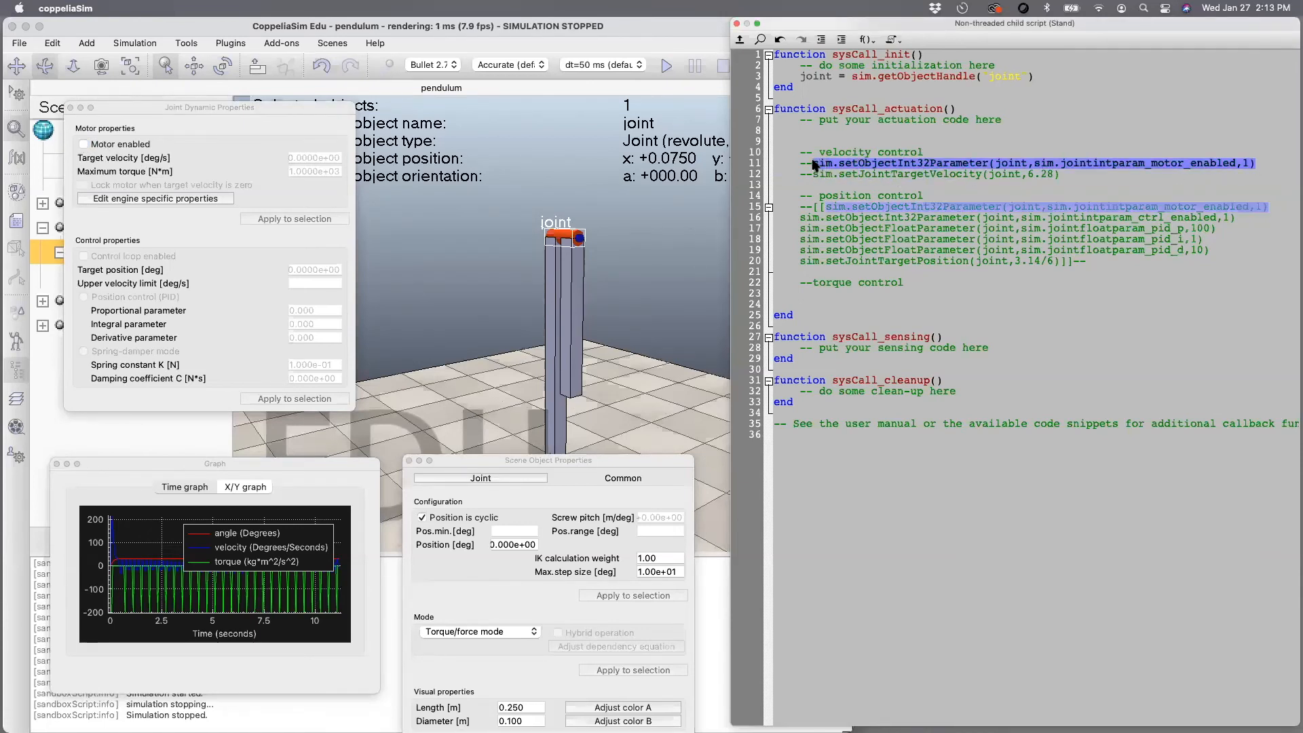
key("super+c")
left_click(879, 294)
key("super+v")
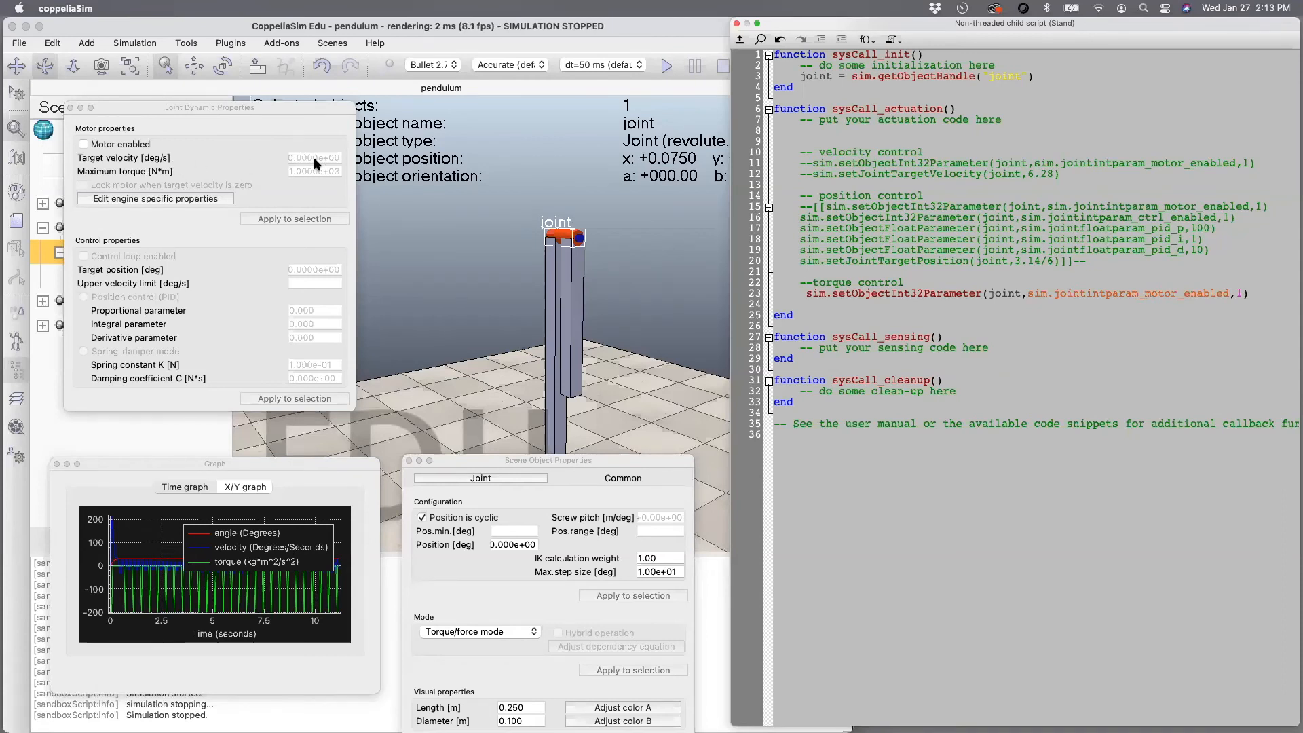
- Copy the sim.setJointTargetVelocity call below the motor-enabling call in the torque control block and set its velocity to 9999
left_click_drag(1066, 174, 814, 174)
key("cmd+c")
left_click(1256, 293)
key("Return")
key("cmd+v")
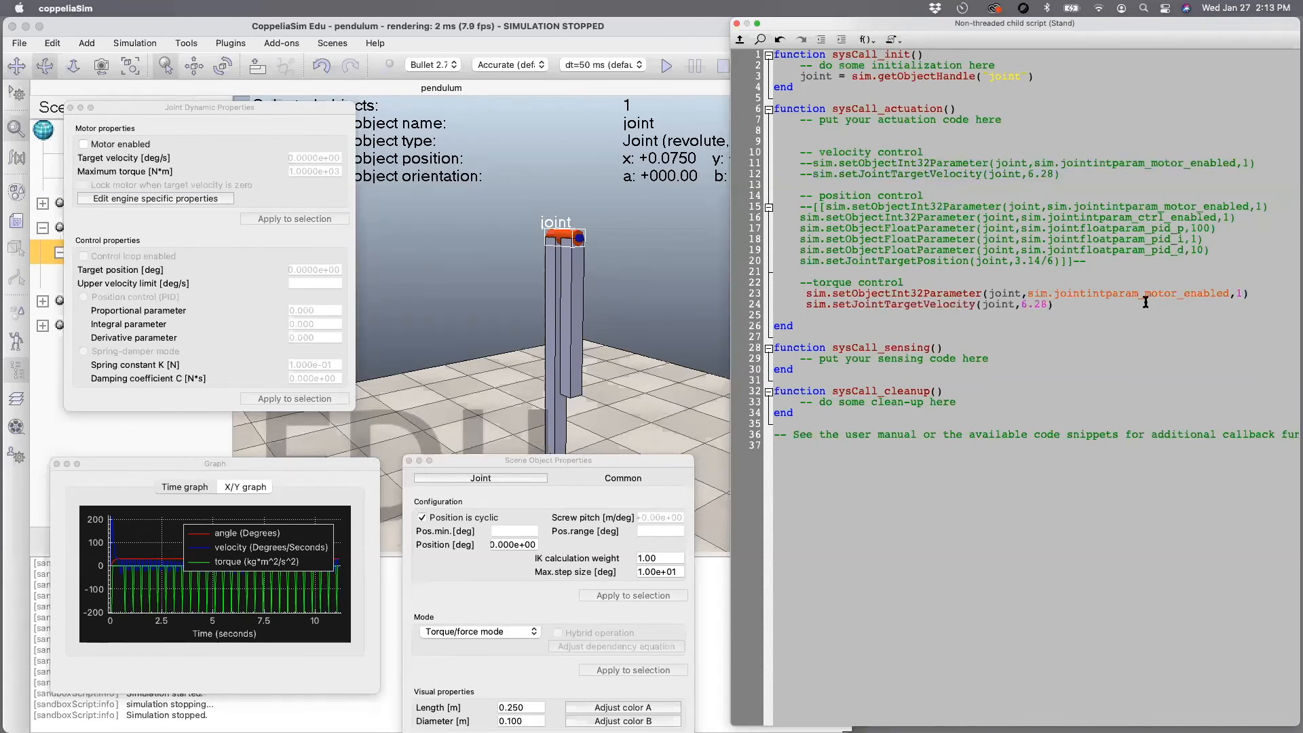
left_click_drag(1047, 305, 1023, 306)
key("BackSpace")
- Switch to Chrome, search the API function list for maxForce and open the sim.setJointMaxForce reference page
key("super+Tab")
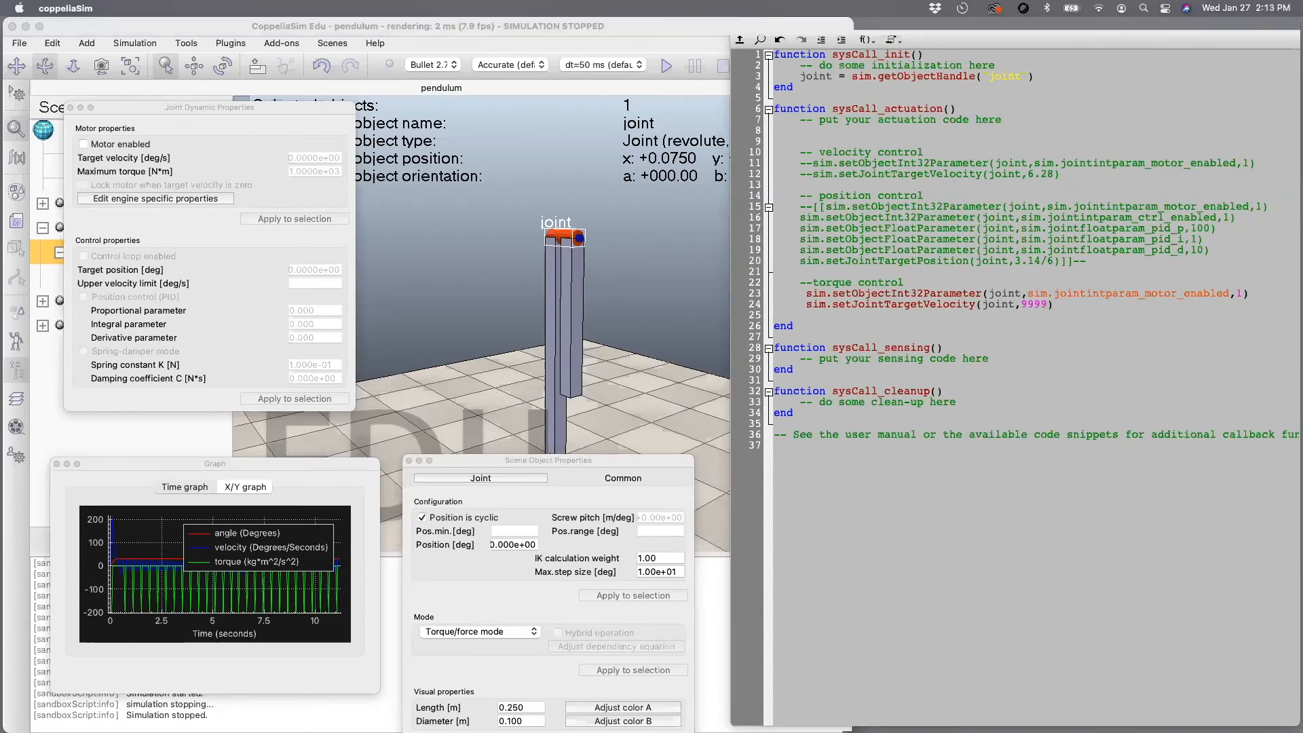
left_click(176, 141)
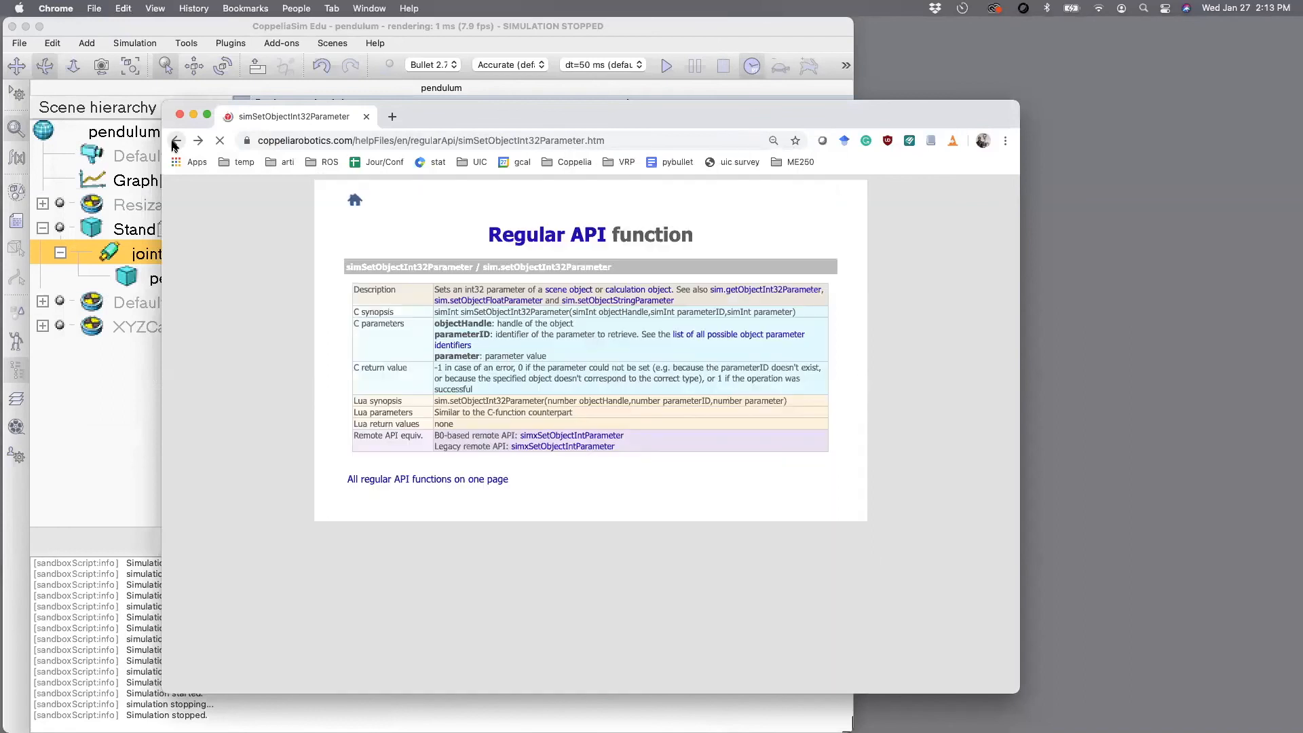
left_click(176, 141)
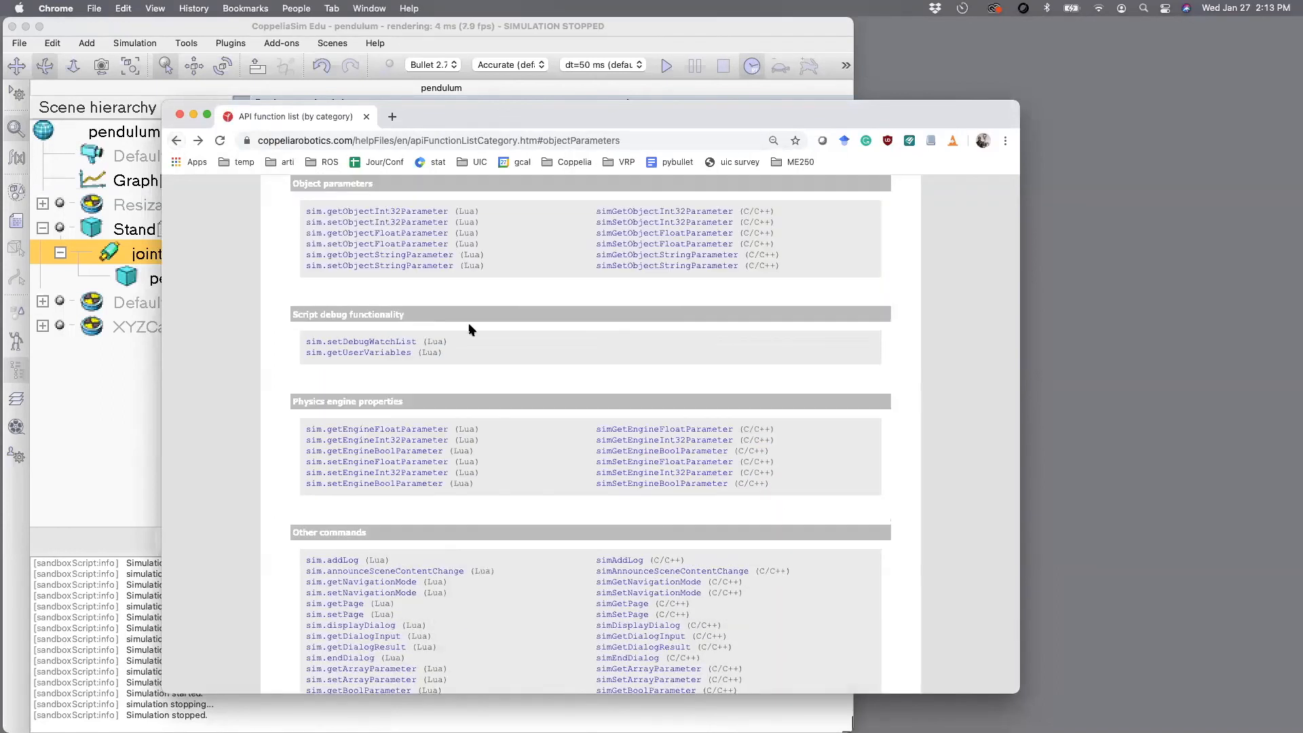
key("super+f")
type("maxForce")
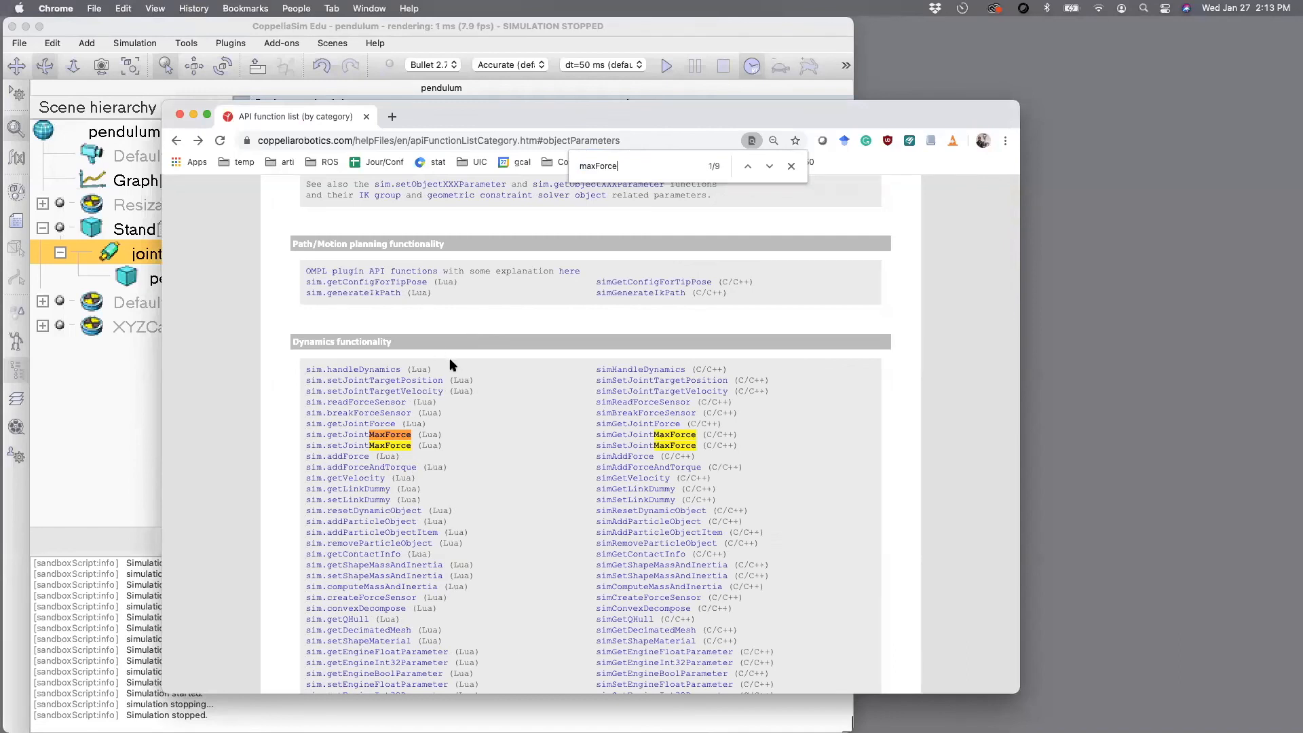
left_click(398, 448)
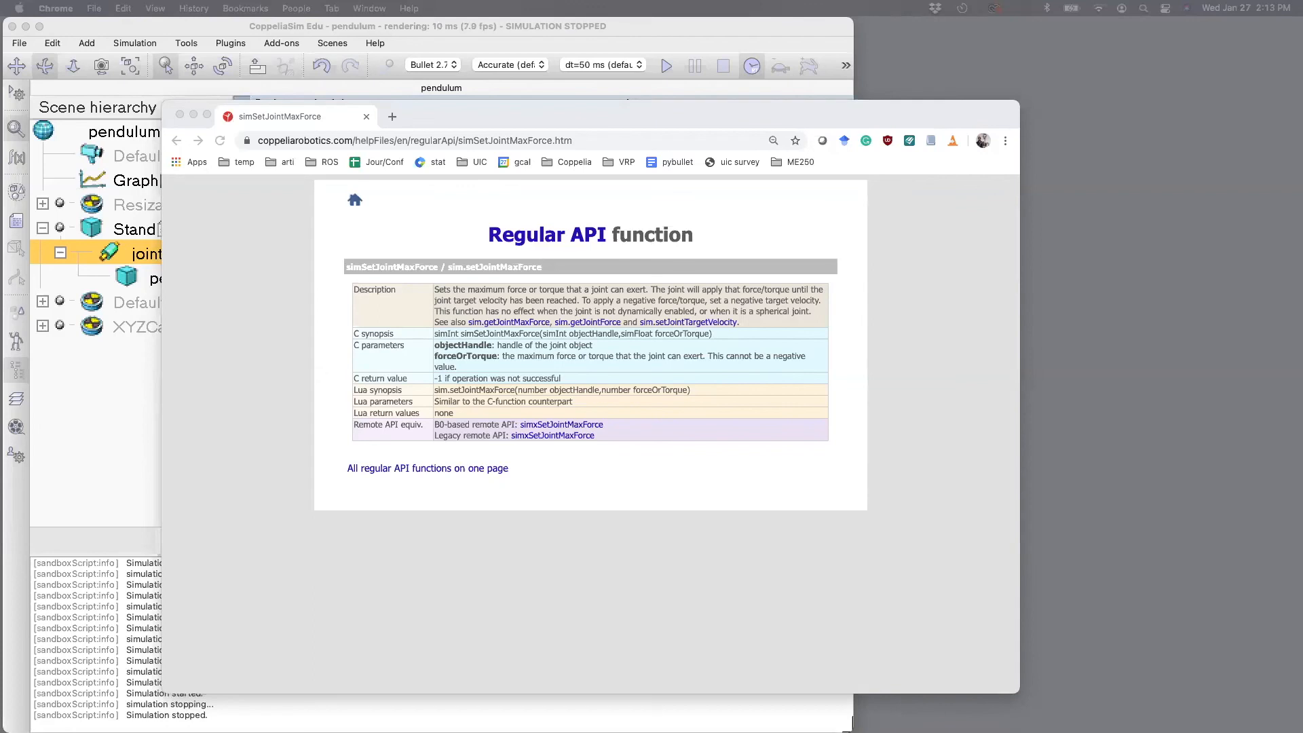
- Copy the Lua synopsis of sim.setJointMaxForce and paste it below the sim.setJointTargetVelocity call in the Stand script's torque control block
left_click(494, 360)
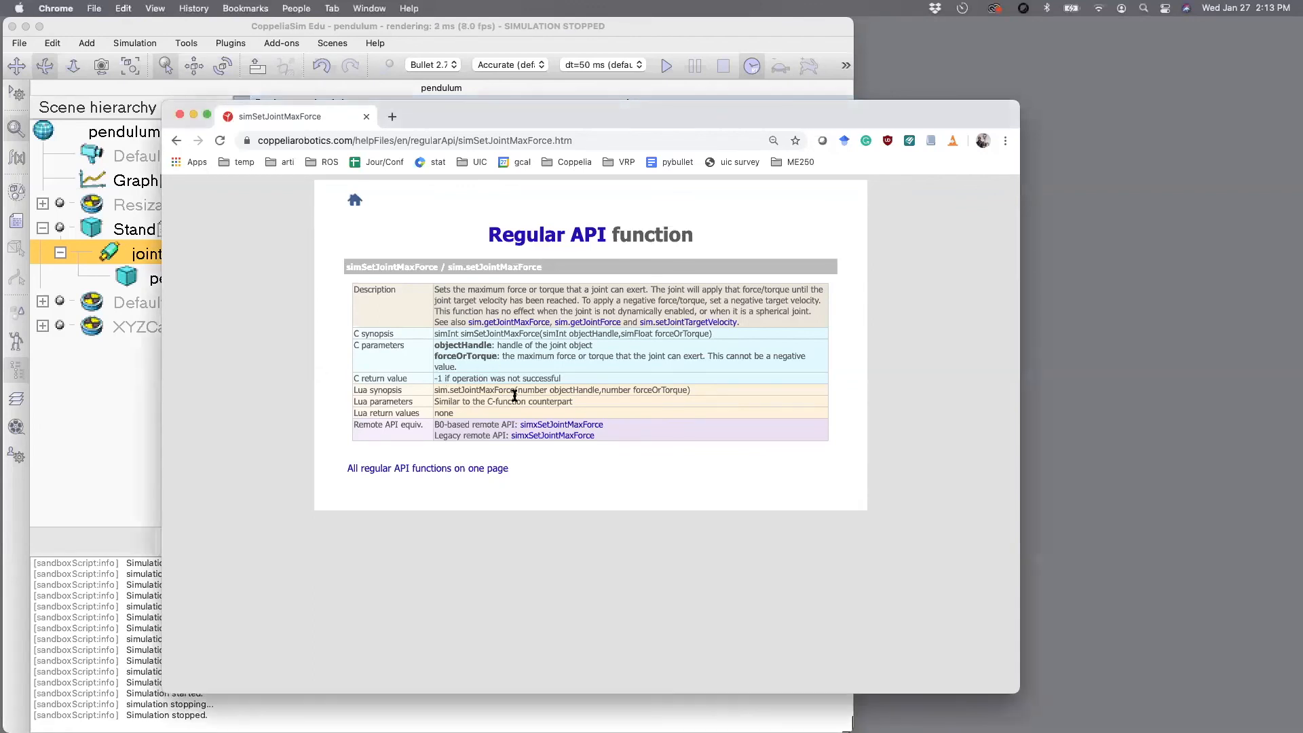
left_click_drag(597, 392, 520, 391)
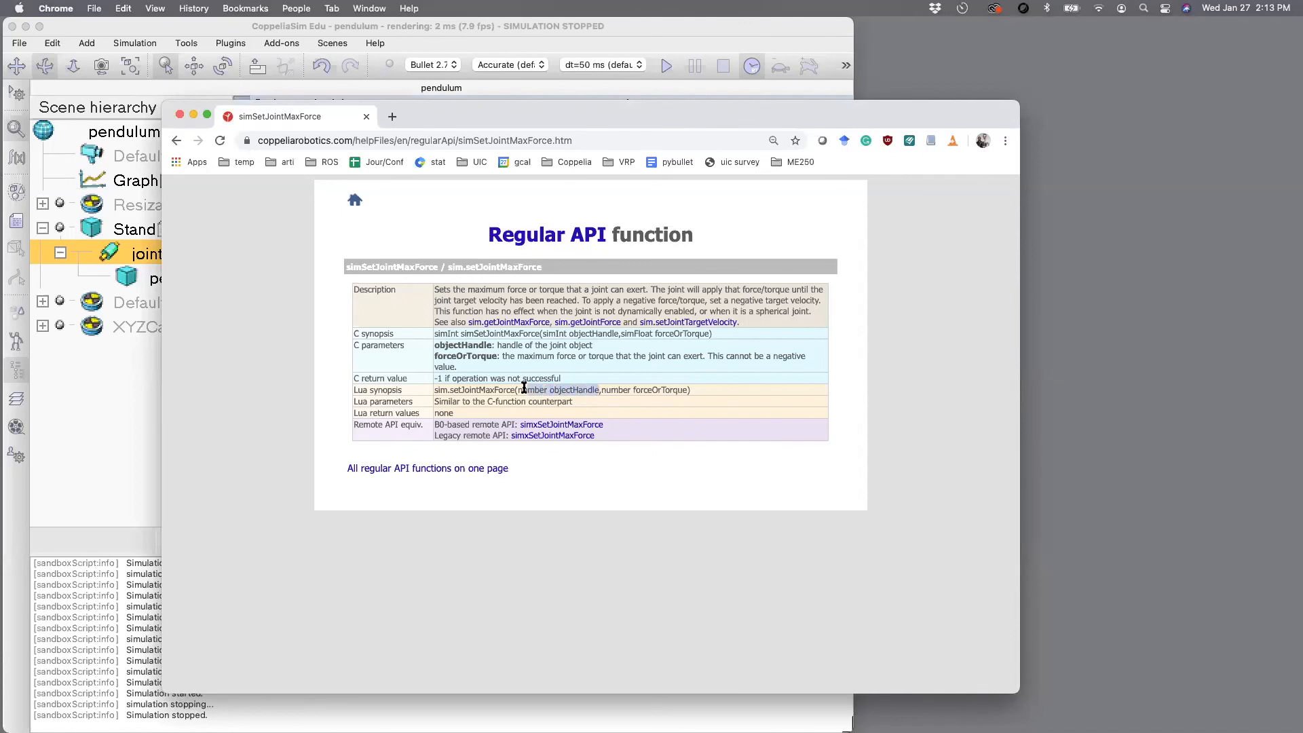
left_click(676, 391)
left_click_drag(691, 391, 436, 390)
key("super+c")
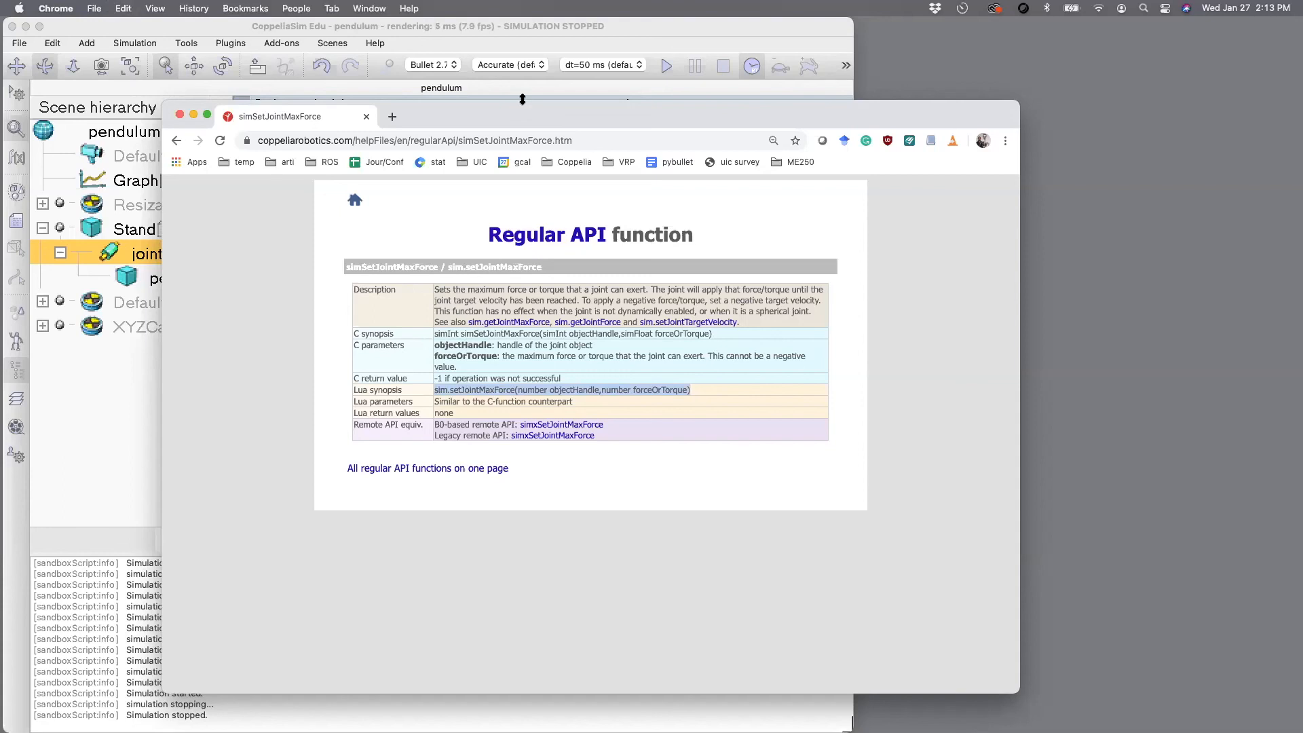
left_click(534, 49)
left_click(1057, 306)
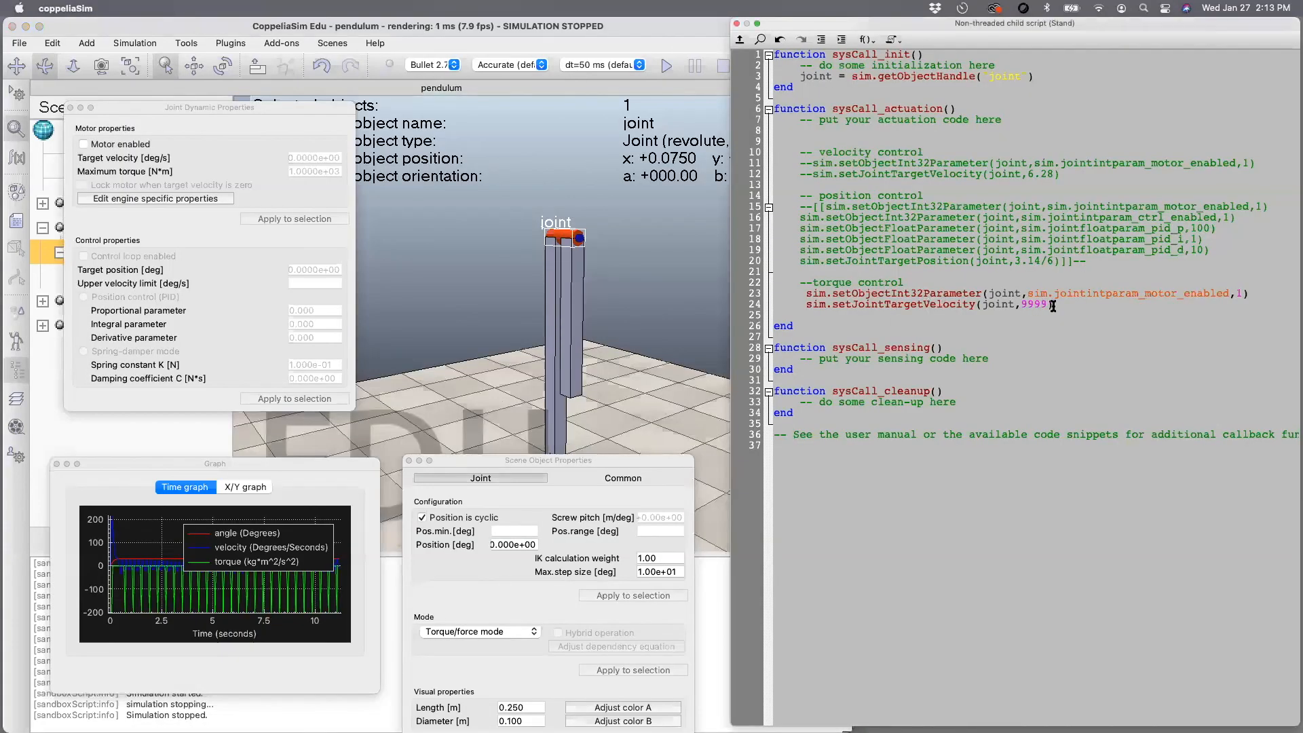
key("Return")
key("super+v")
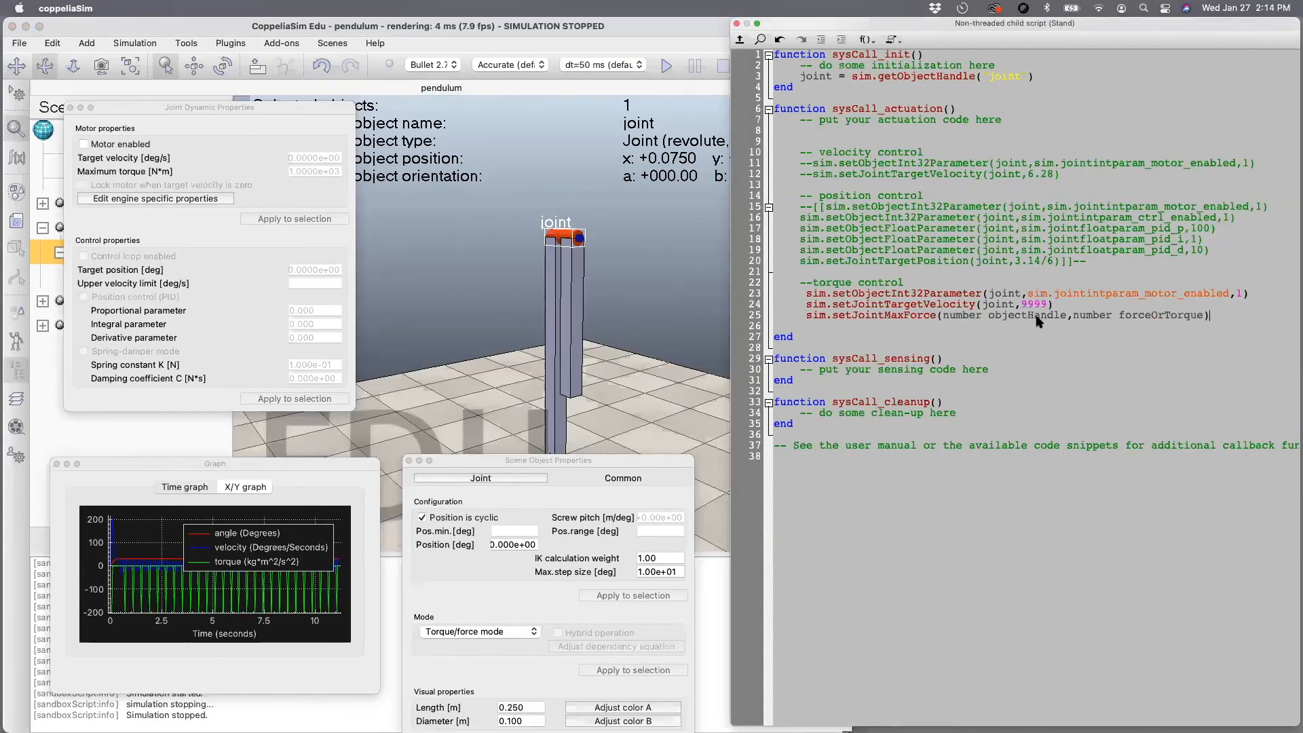
- Replace the arguments of the sim.setJointMaxForce call with joint and 49.05
left_click_drag(1066, 316, 944, 317)
type("jouint")
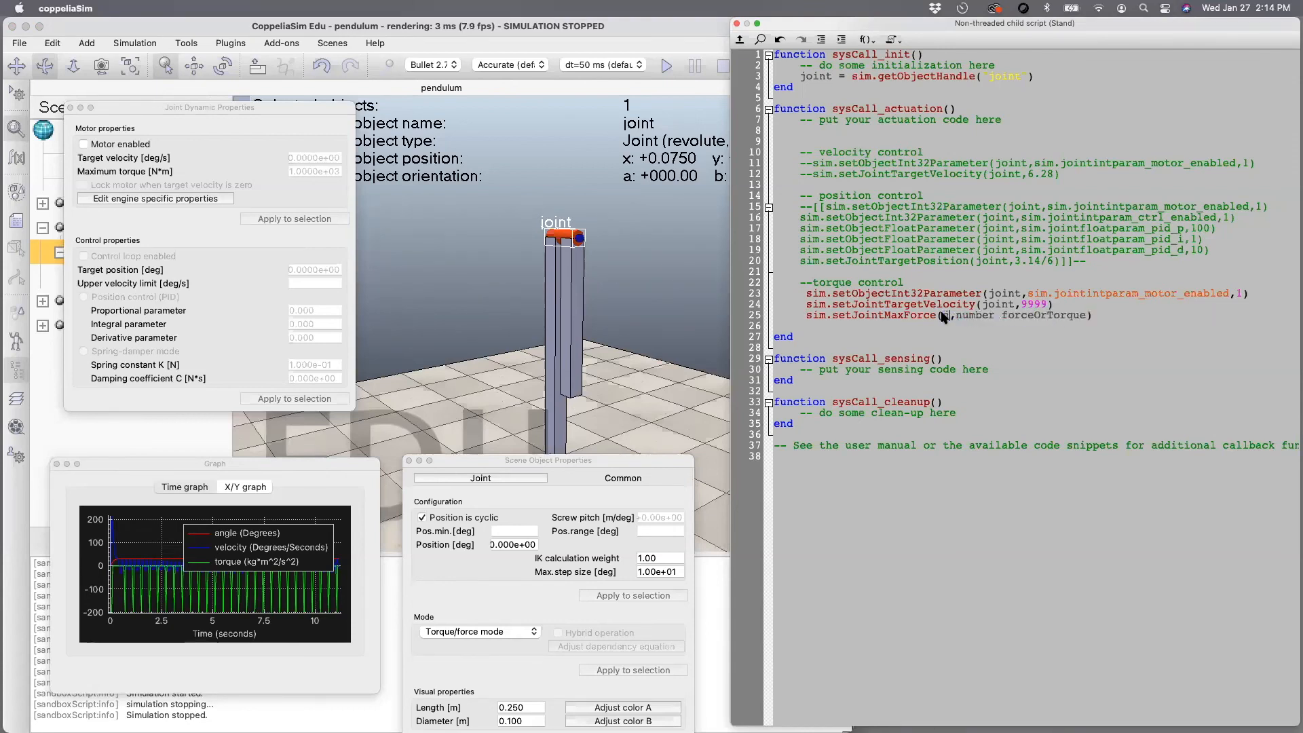
key("BackSpace")
key("BackSpace")
key("BackSpace")
key("BackSpace")
key("BackSpace")
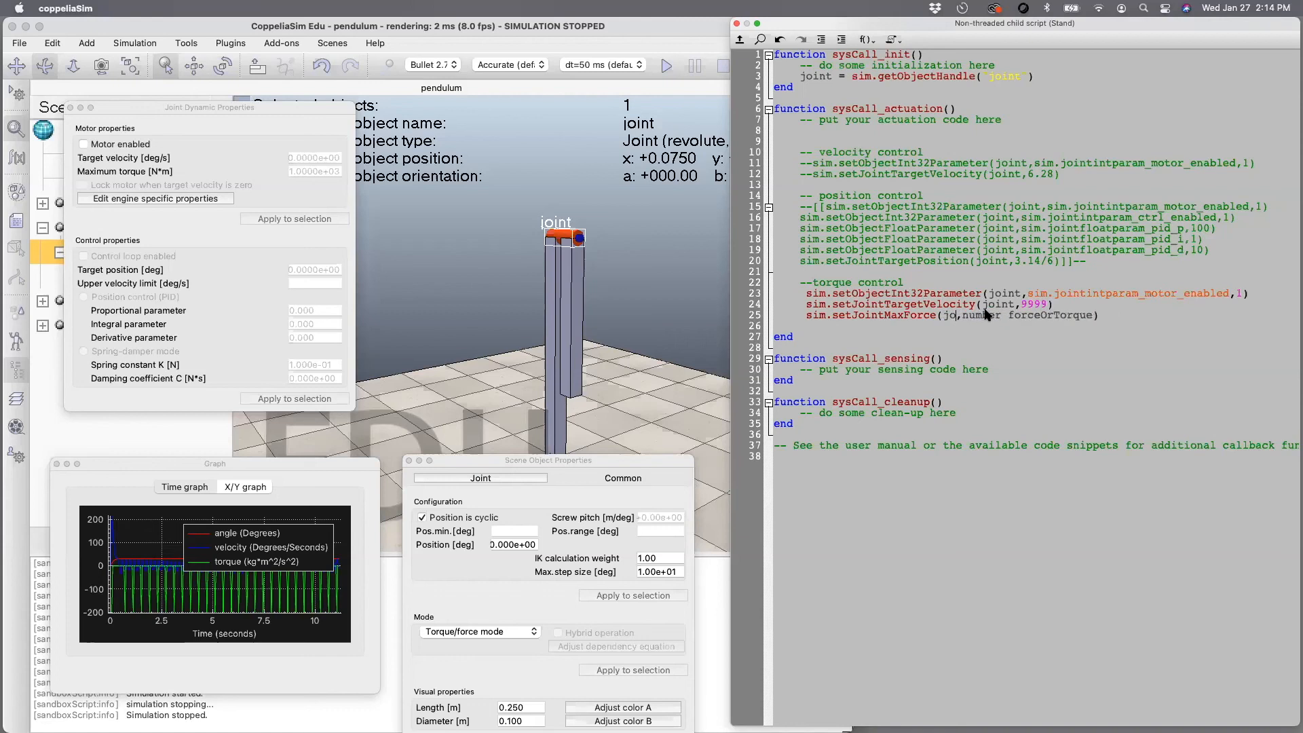
type("oint")
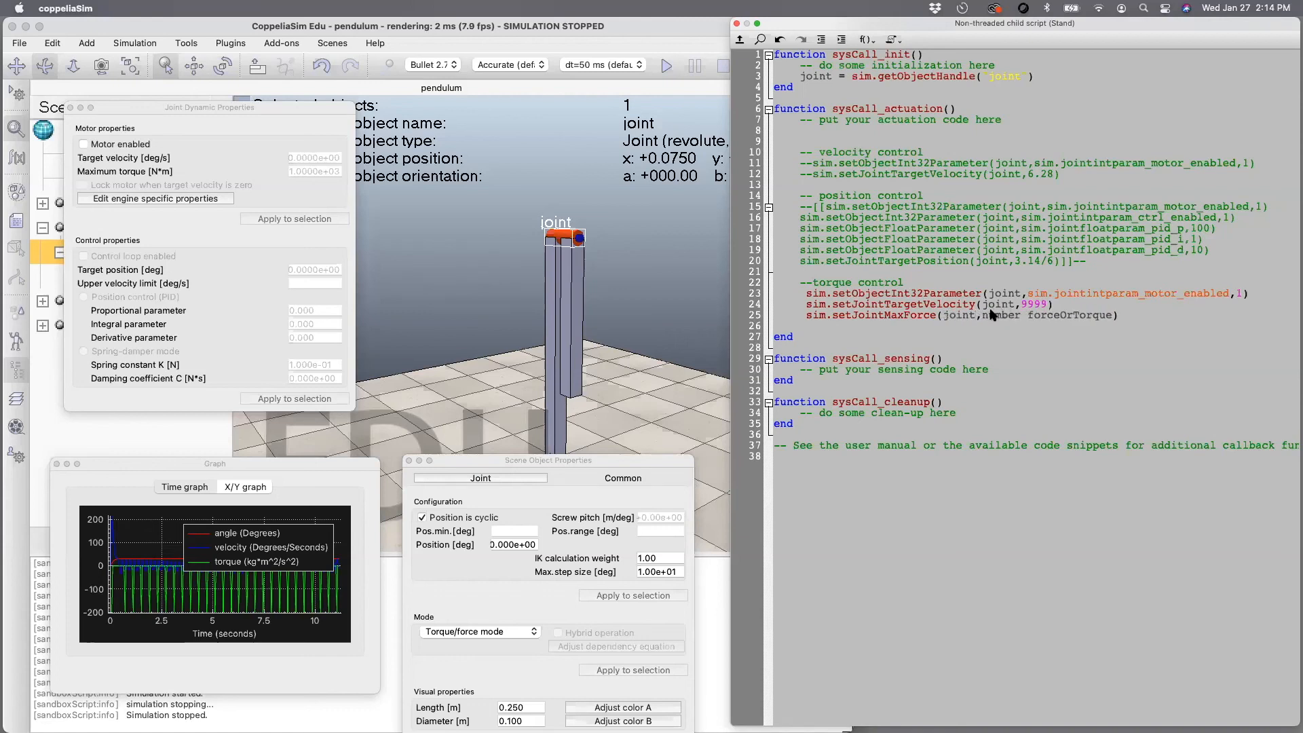
left_click_drag(983, 316, 1113, 315)
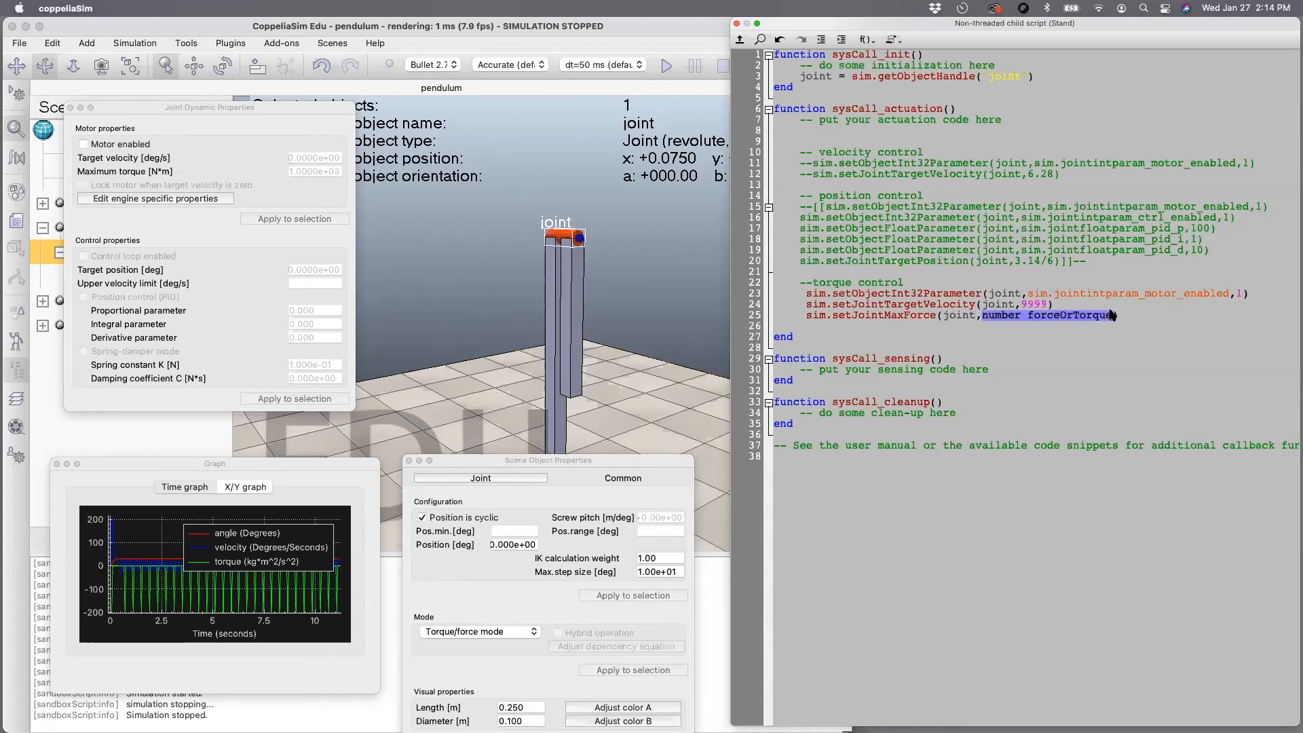
type("49.05")
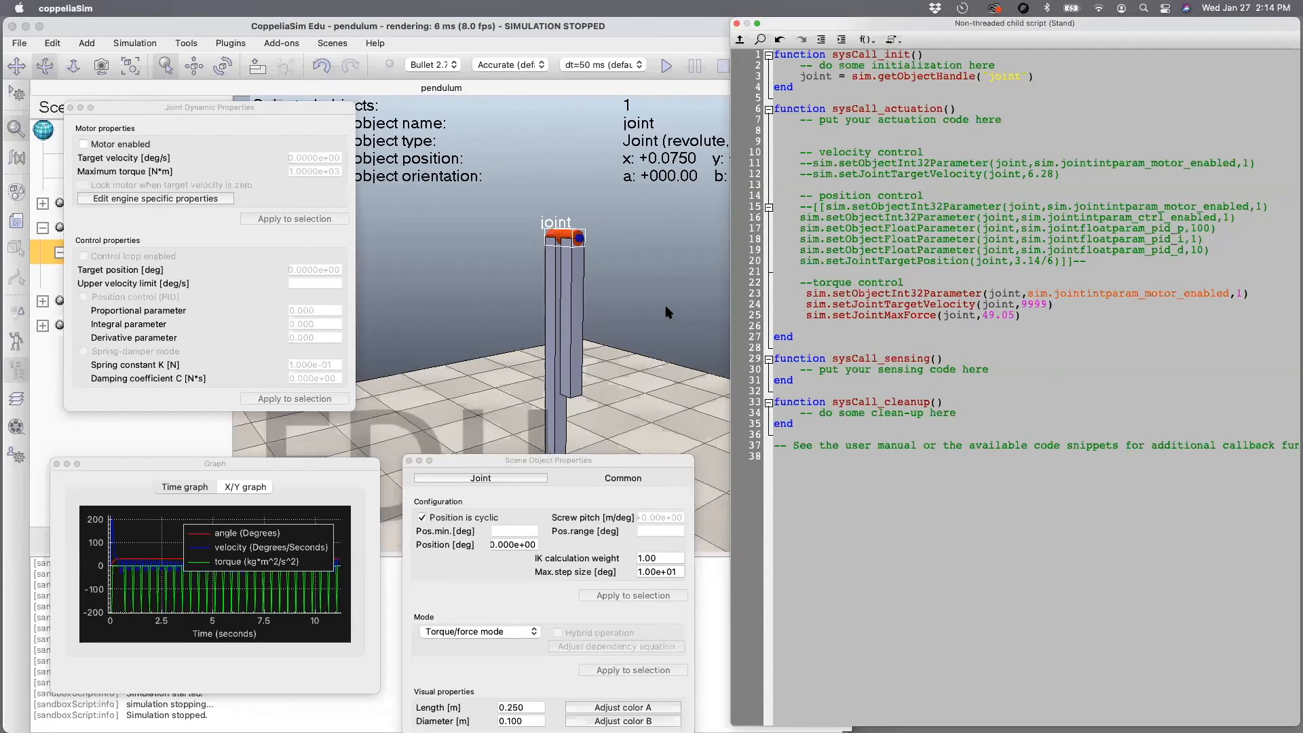
- Set the joint's position to 90 degrees in its object properties, and run and stop the simulation to test the torque
left_click(71, 107)
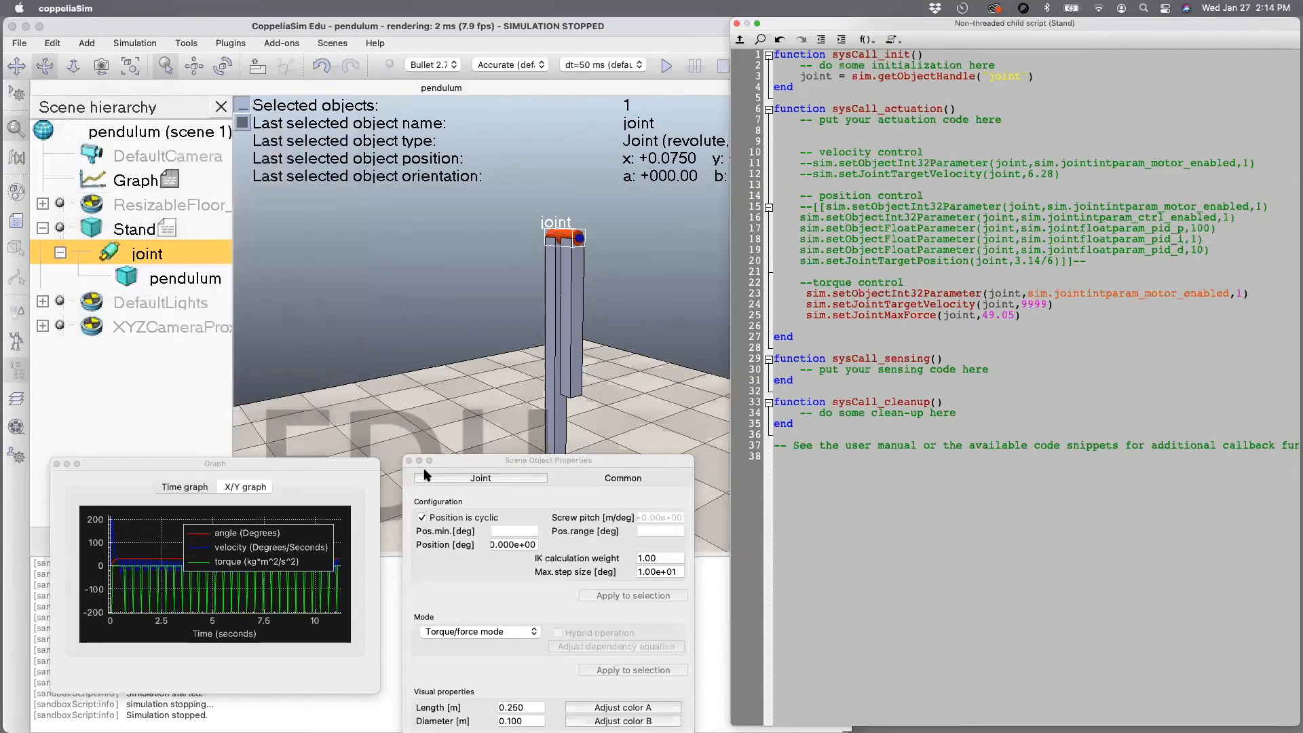
left_click_drag(443, 461, 116, 73)
left_click(175, 158)
type("9.")
type("0")
key("Return")
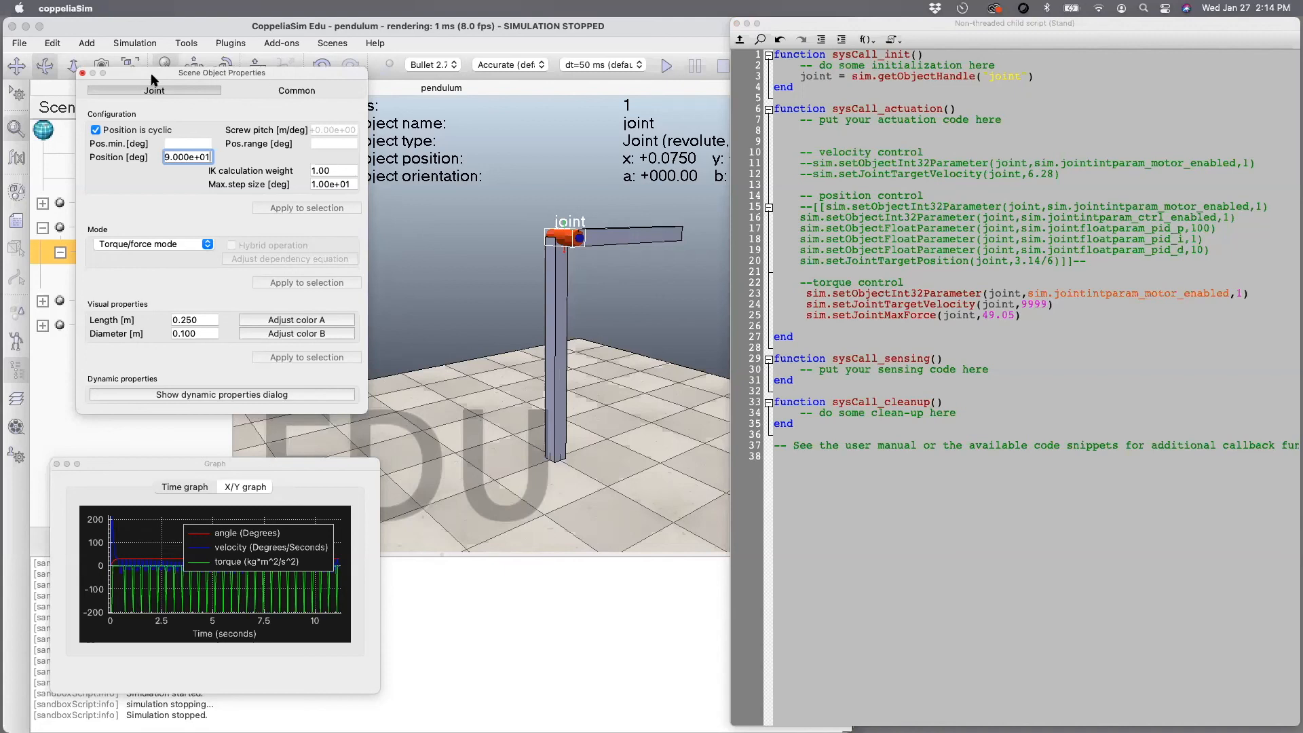
left_click(82, 73)
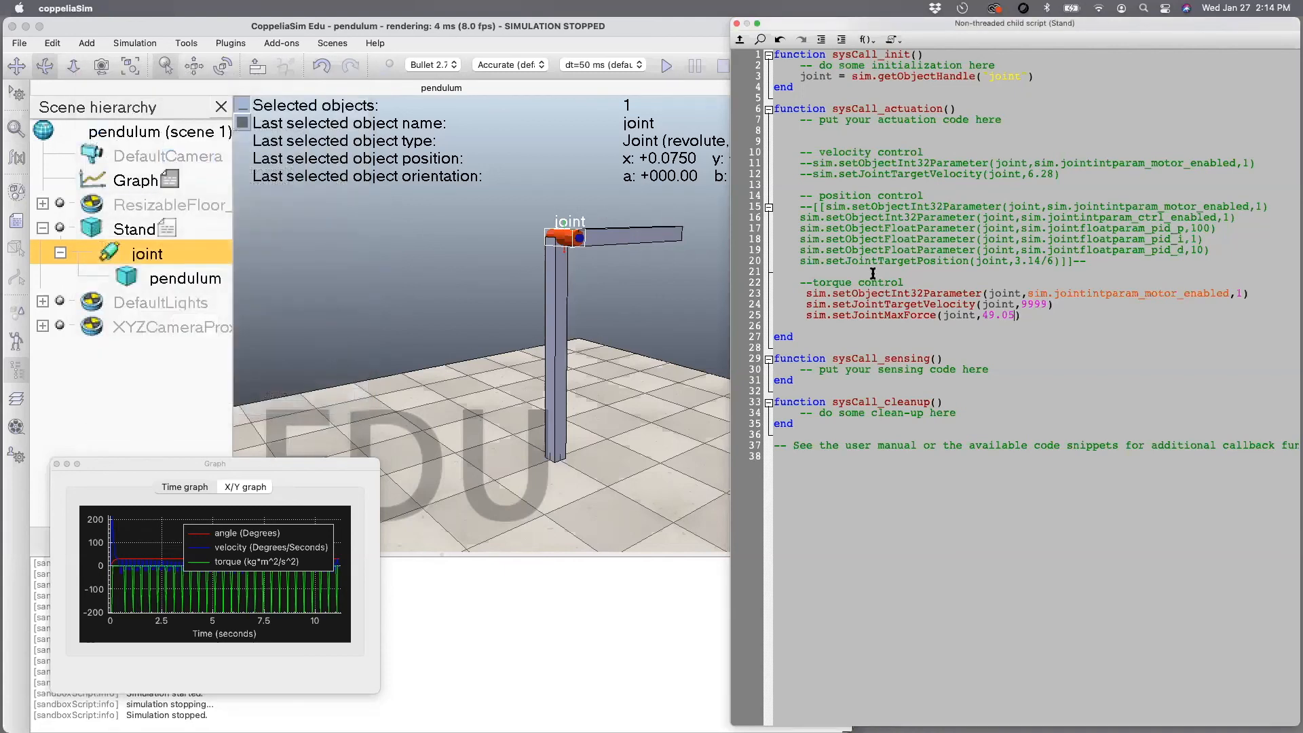
left_click(666, 65)
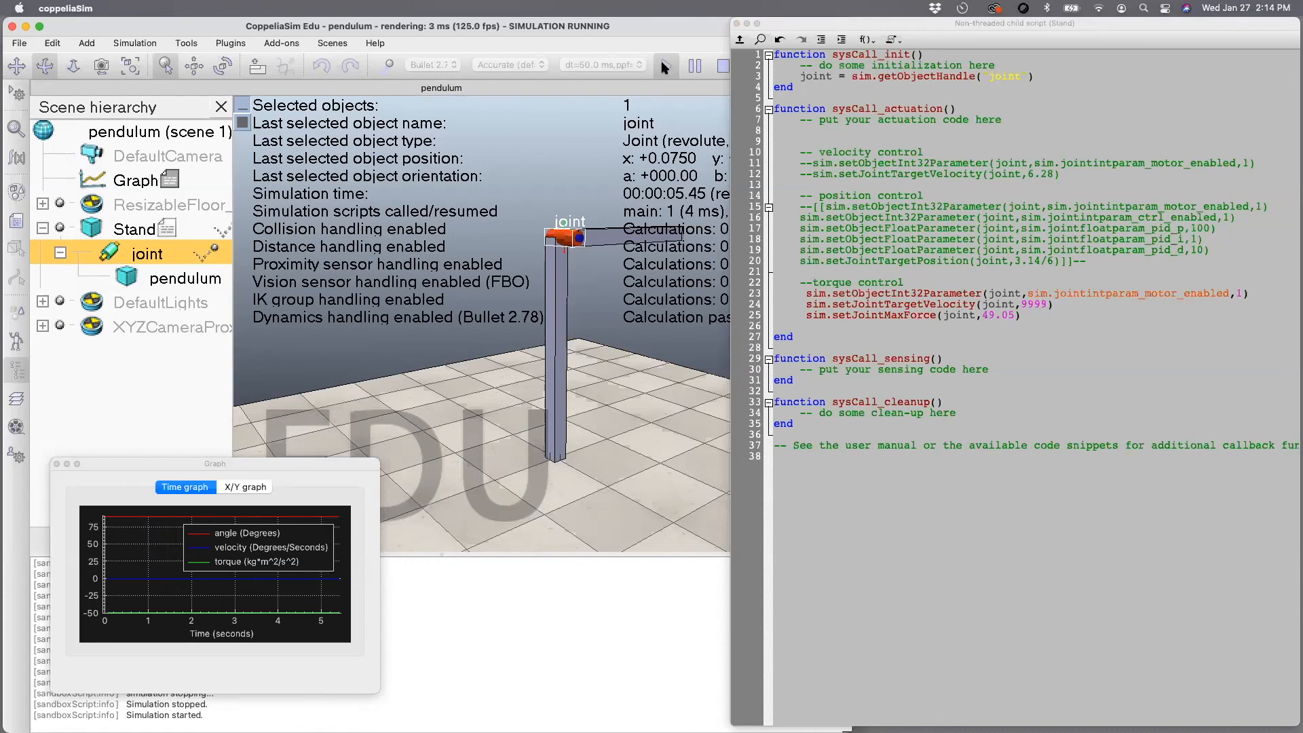
left_click(719, 64)
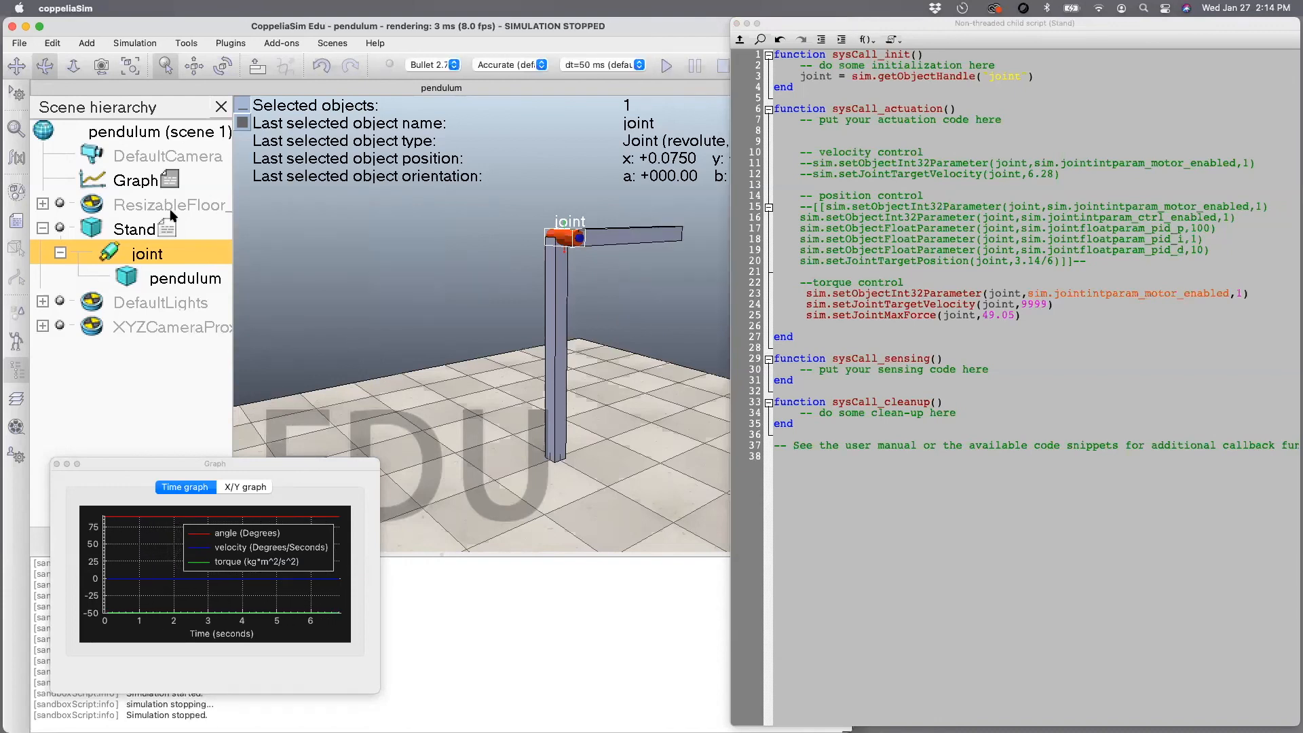
- Set the joint's position to -90 degrees and change the target velocity in the torque control block to -9999
double_click(118, 249)
left_click(177, 155)
triple_click(178, 153)
type("-90")
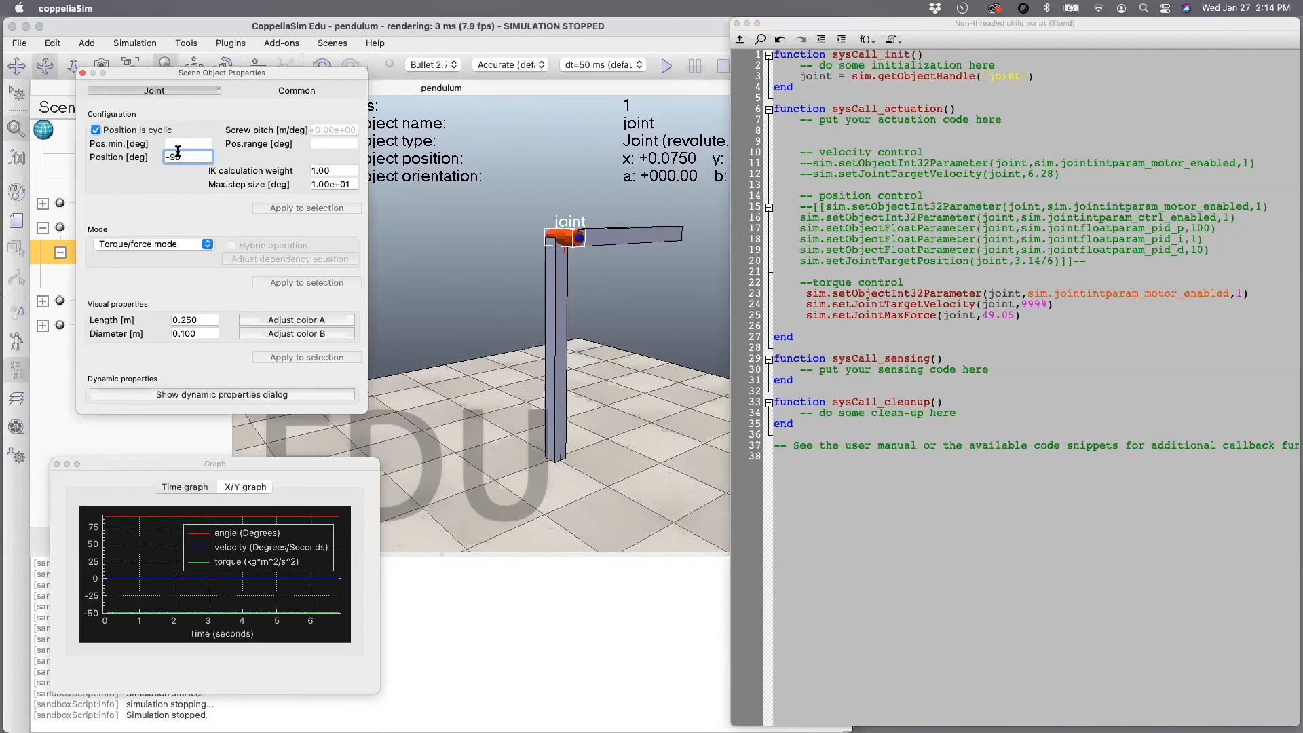
key("Return")
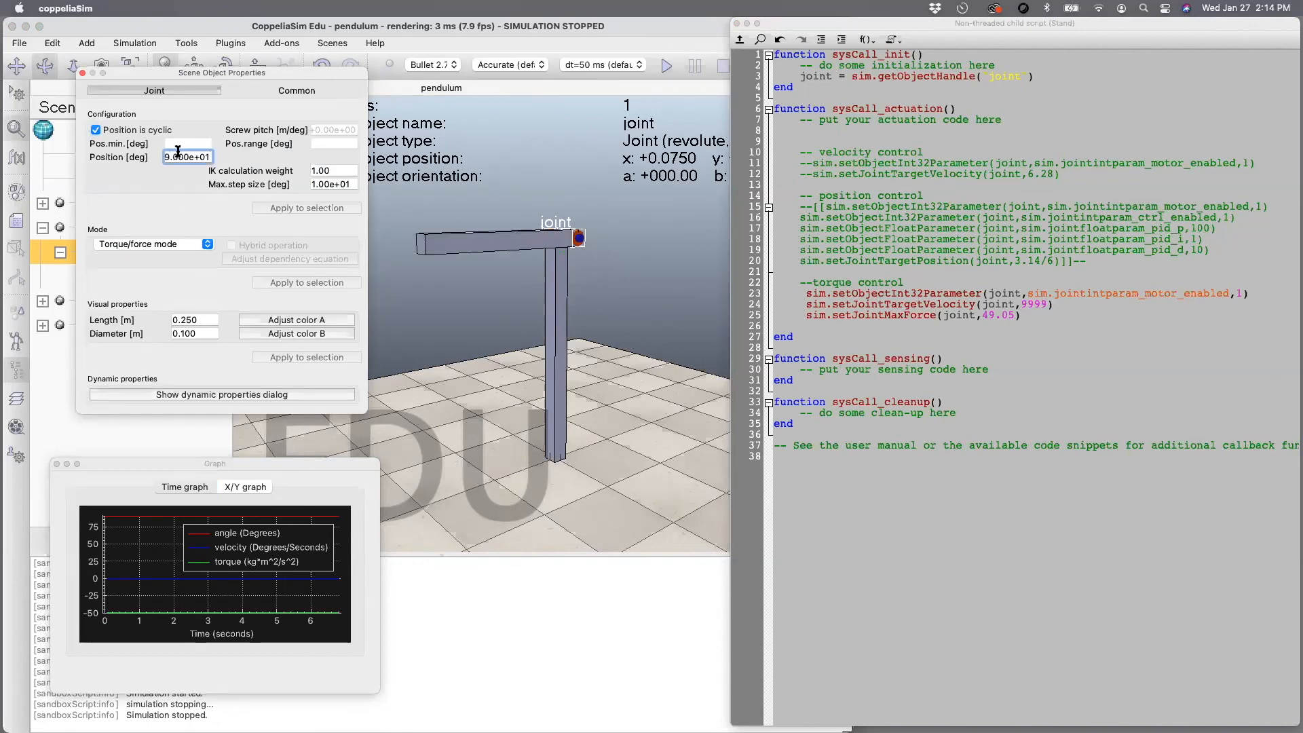
left_click(82, 73)
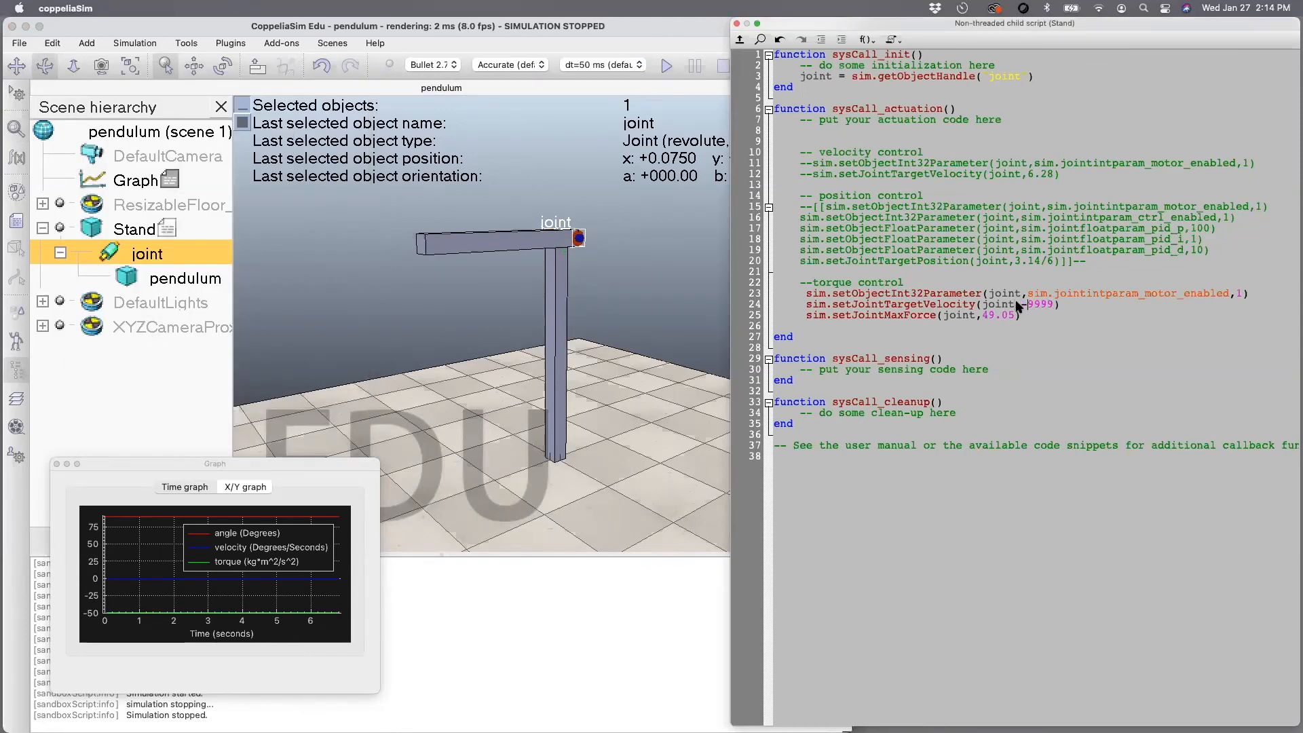
- Run the simulation to check how the pendulum holds with the reversed torque direction, and stop it
left_click(666, 66)
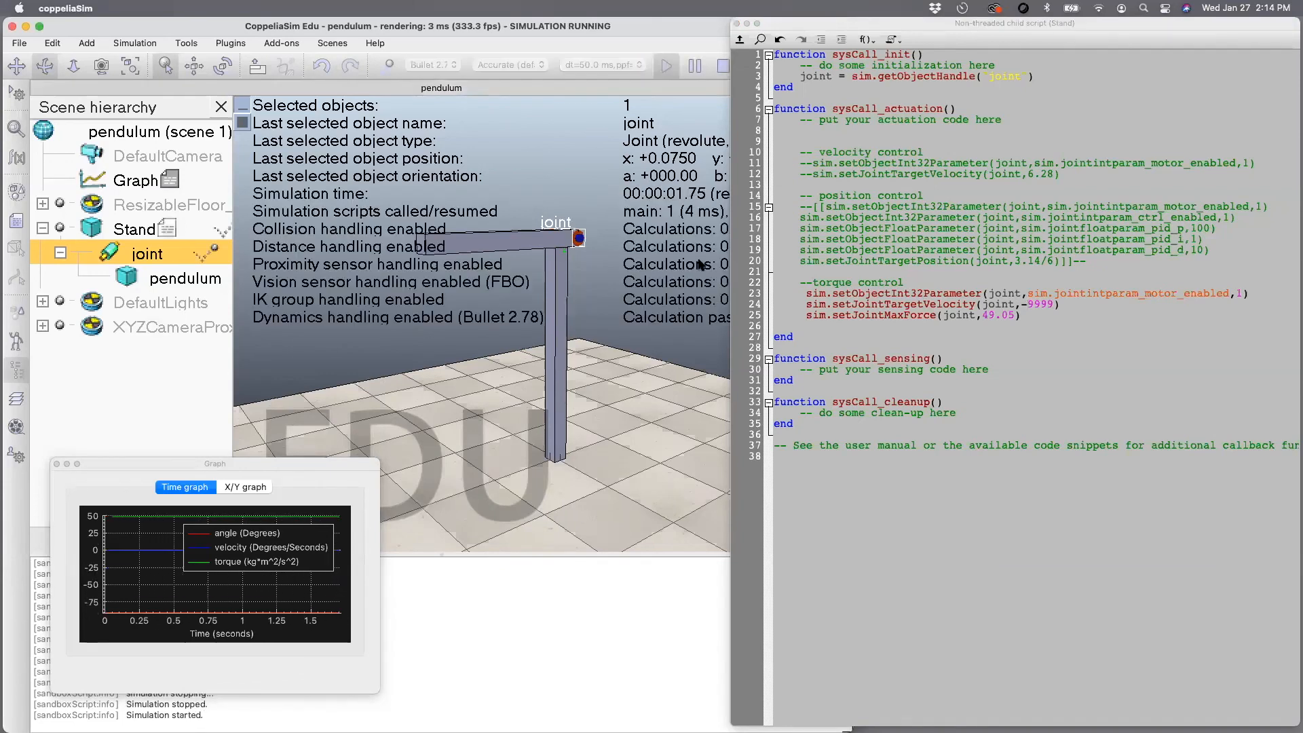
left_click(721, 70)
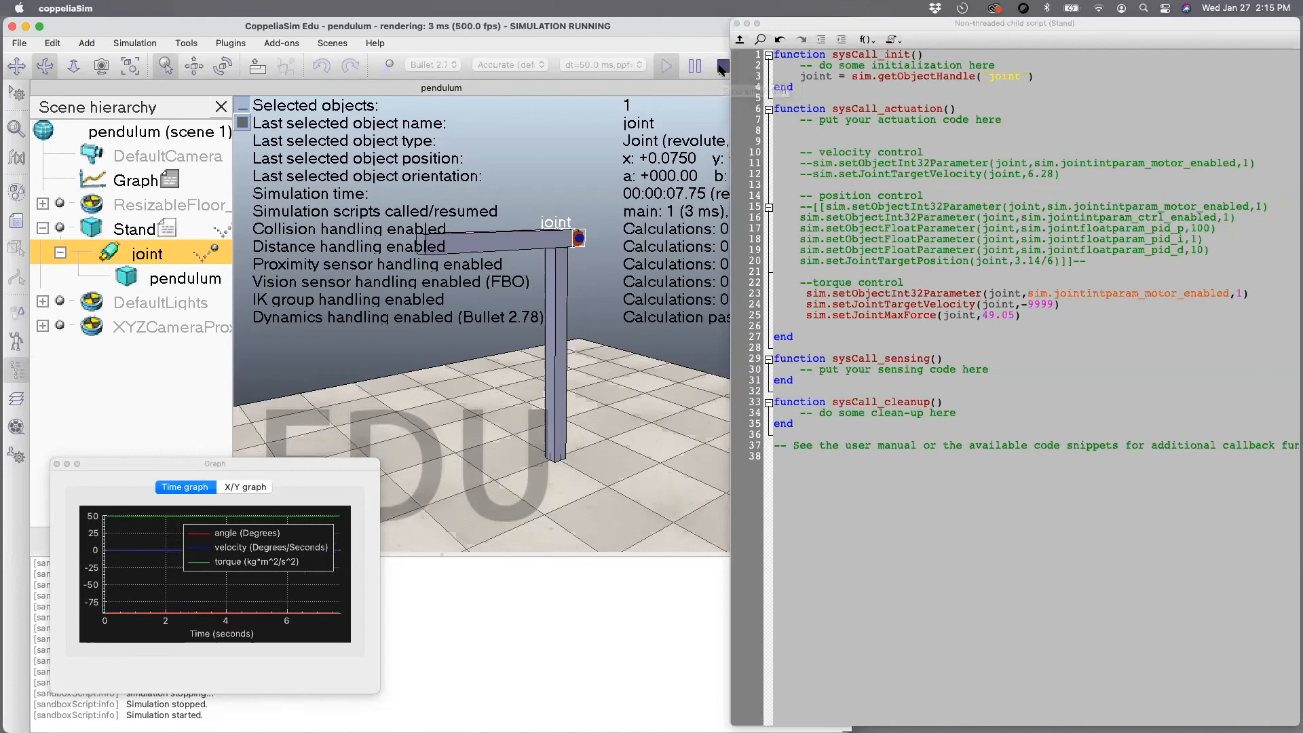
- Define a variable torque = 49.05 on a new line below the motor-enabling call in the torque control block
left_click(1254, 290)
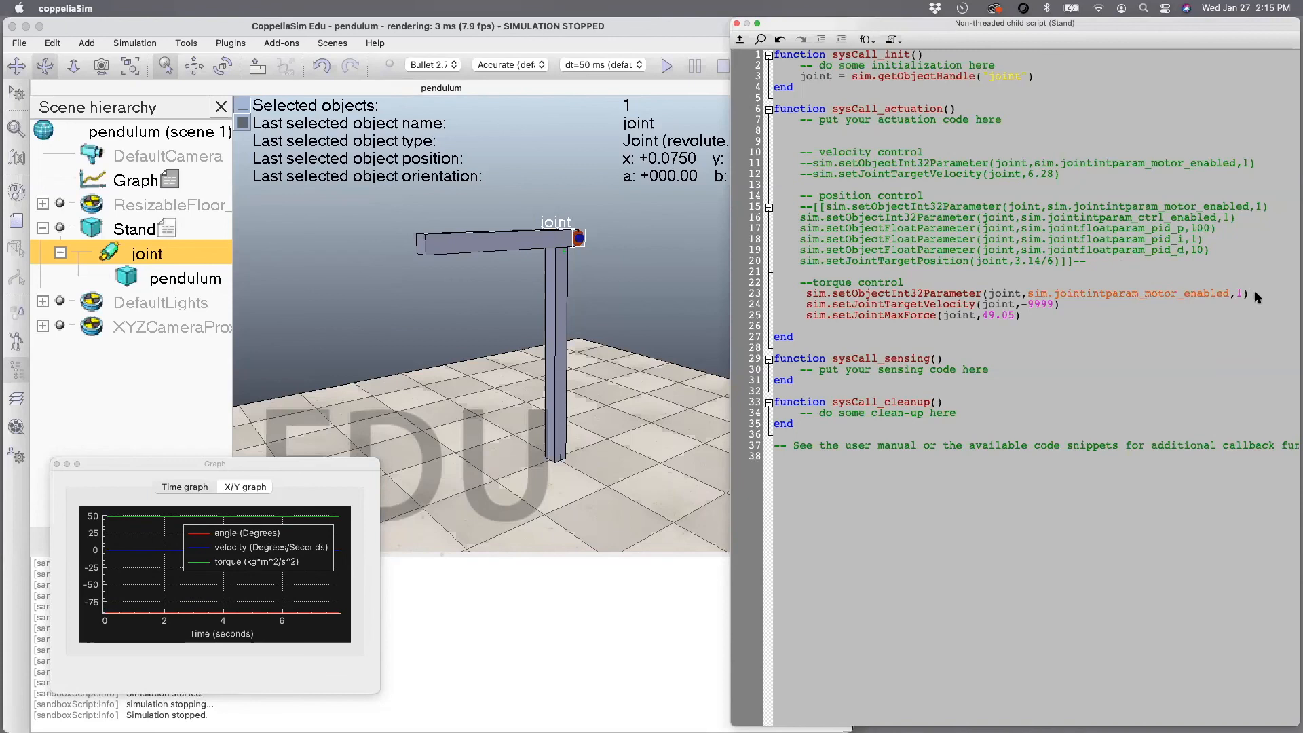
key("Return")
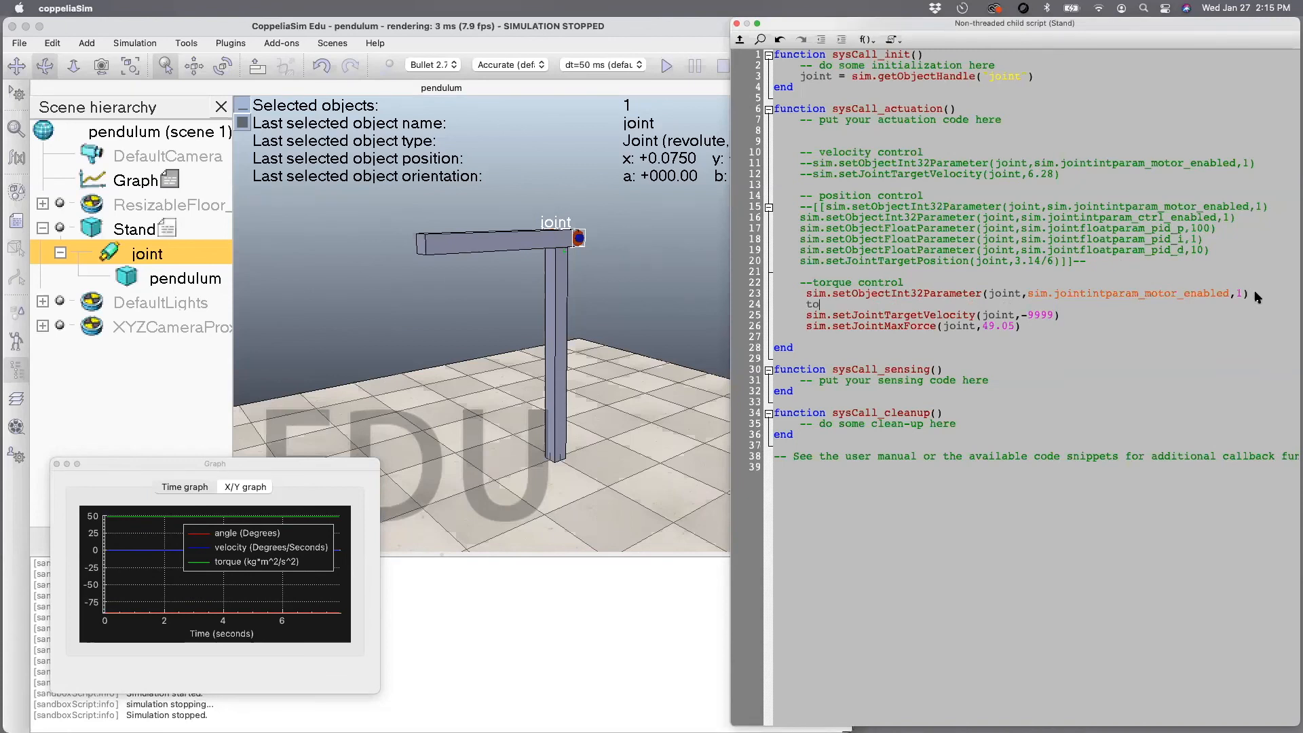
key("BackSpace")
key("BackSpace")
type("que = ")
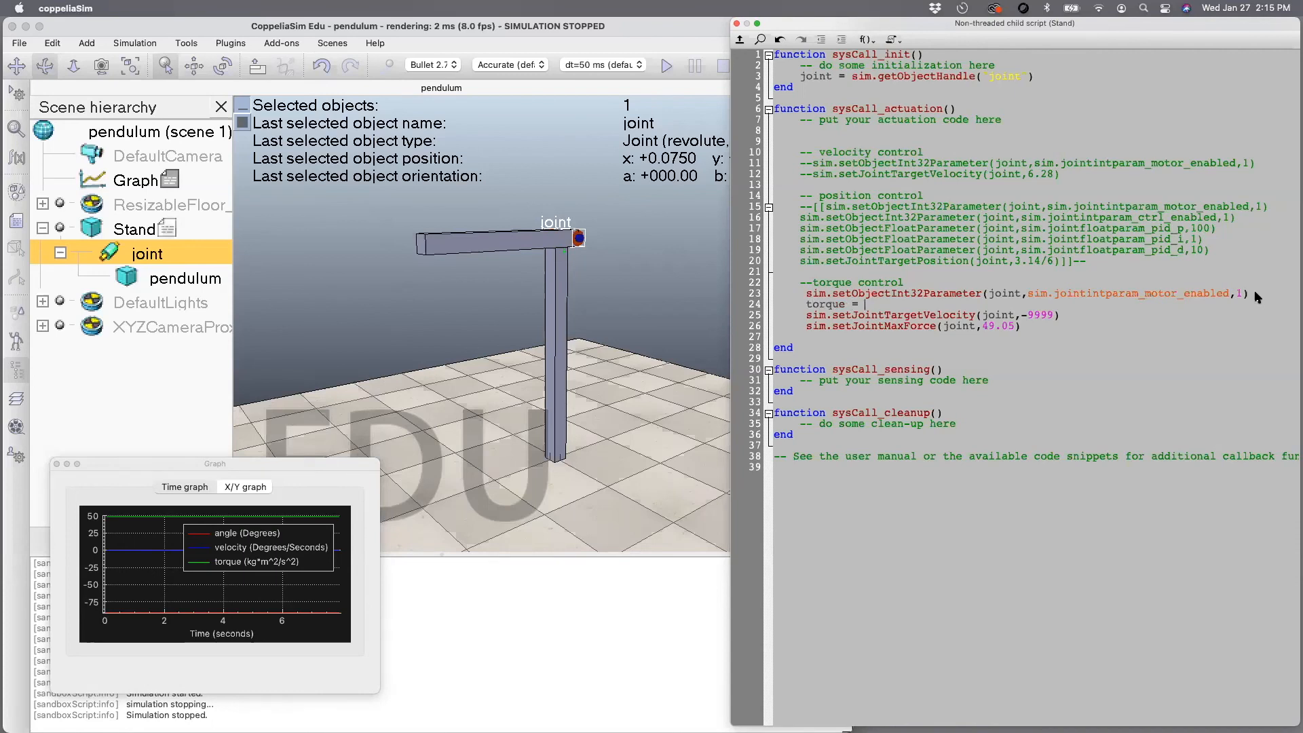
type("49.")
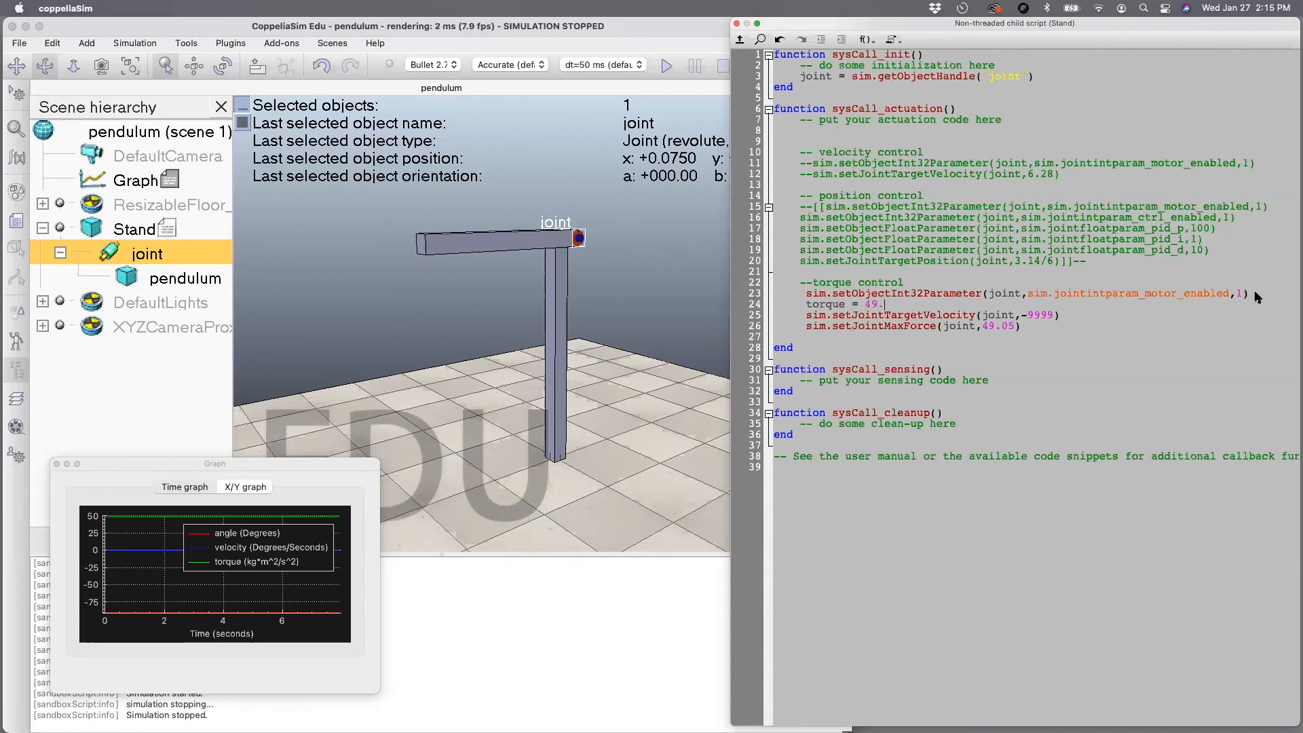
type("05")
key("Return")
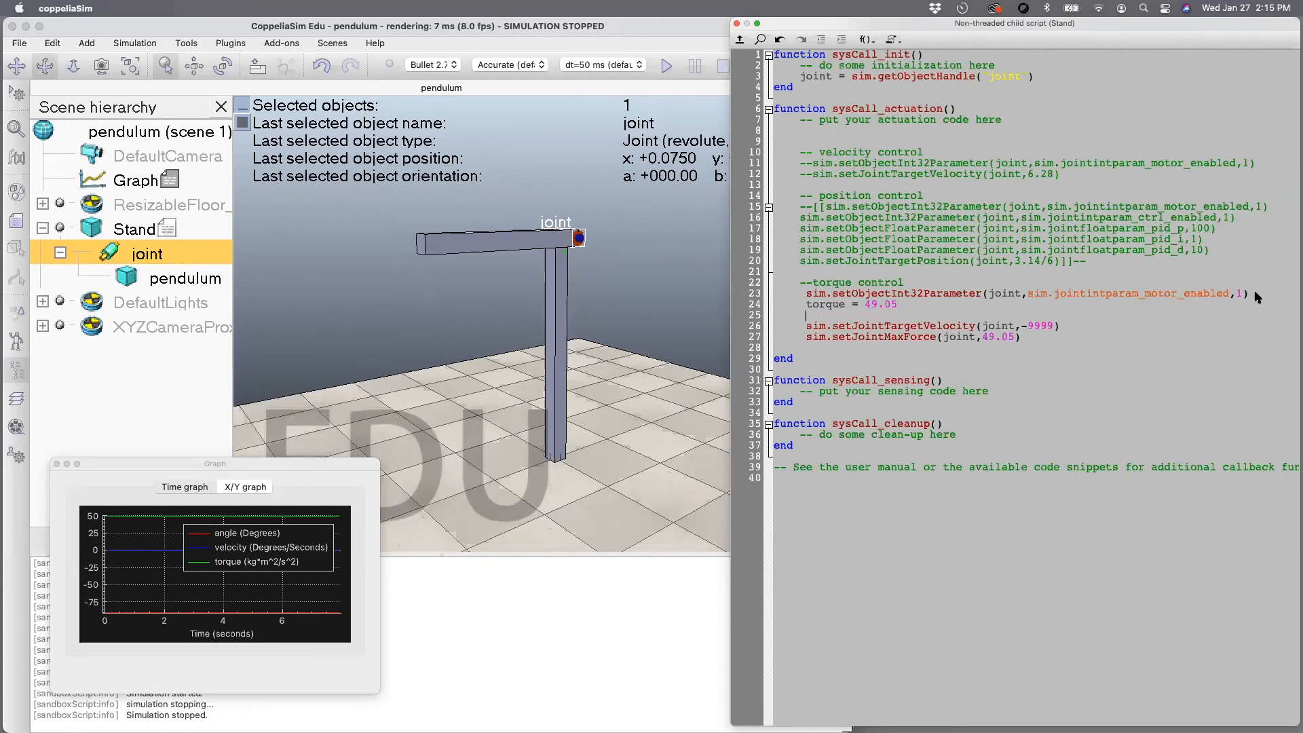
- Below the torque variable, begin an if (torque>0) then condition that sets sign = 1
type("if (torque")
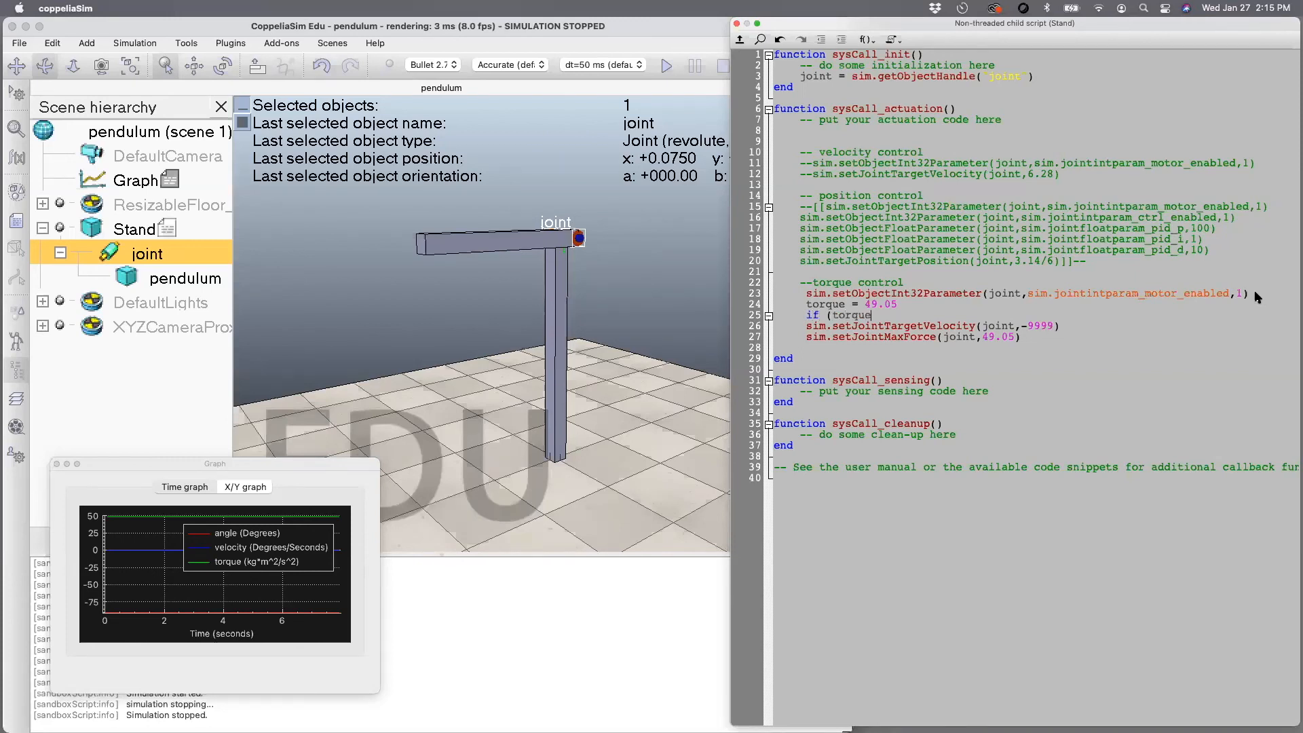
type(">0")
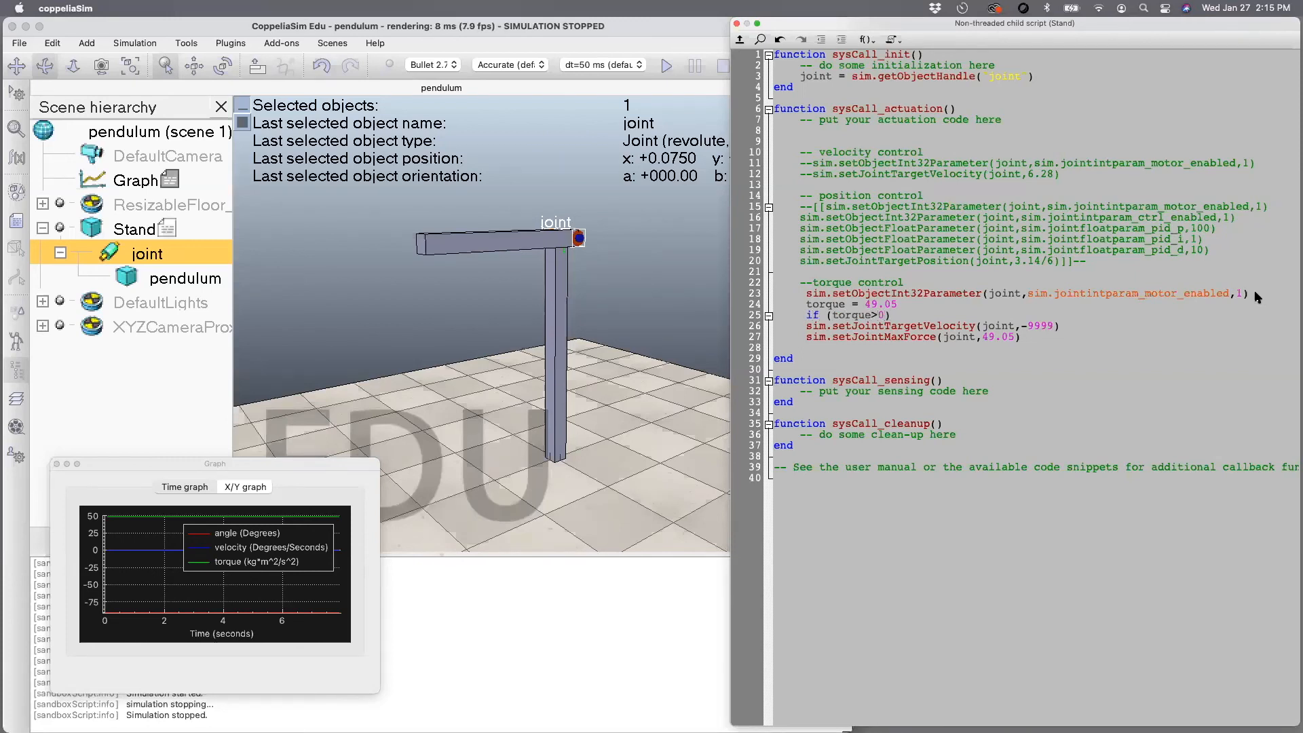
type(")")
key("Return")
type("sign = 1")
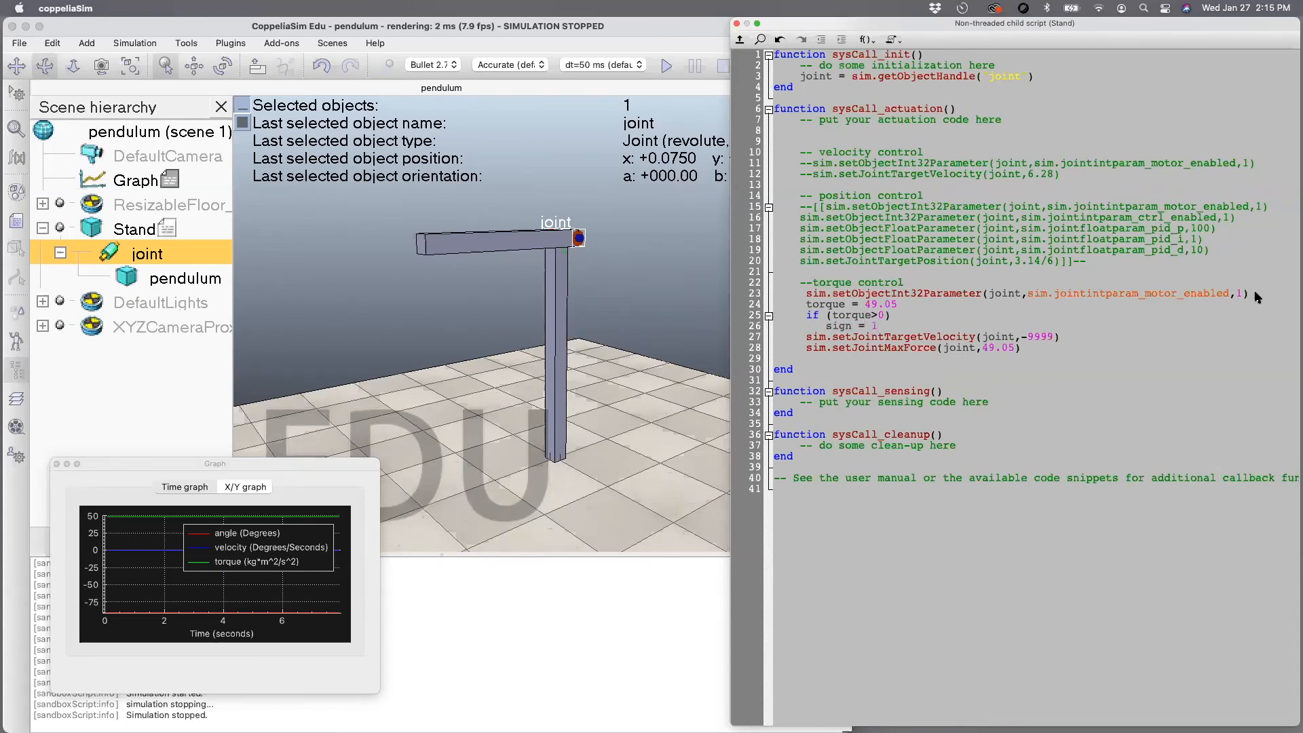
key("Return")
type("else")
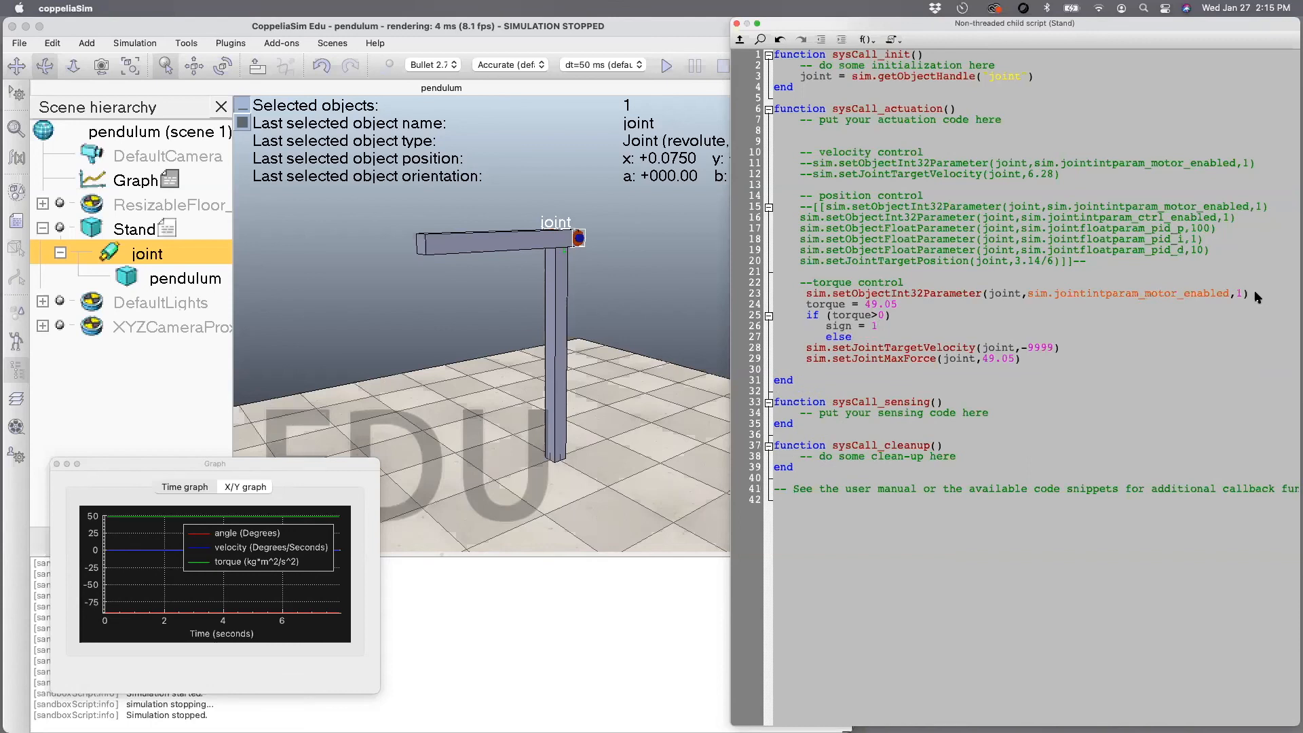
type(" then")
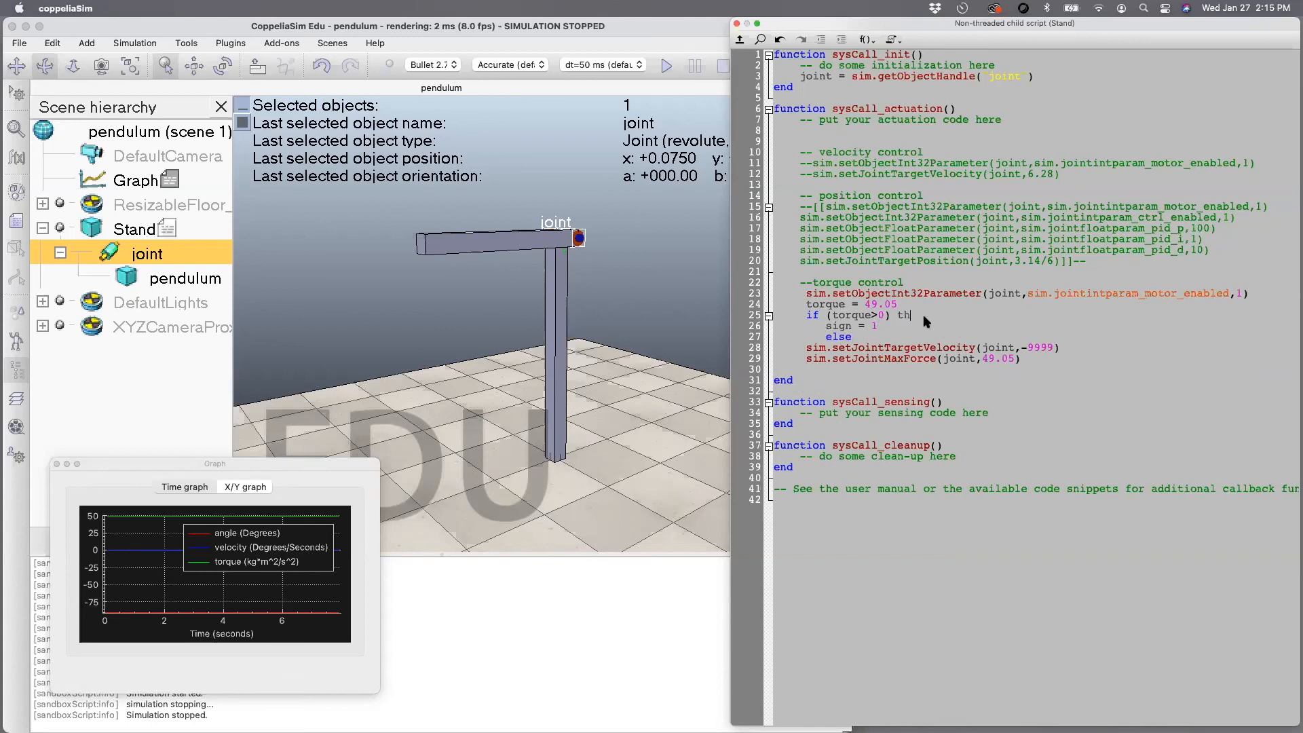
key("BackSpace")
- Complete the condition with an else branch setting sign = -1 and a closing end, aligned with the if line
left_click_drag(849, 340, 844, 328)
key("Return")
type("else")
key("Return")
type("sign")
left_click(863, 327)
type("n = -1")
left_click(890, 347)
key("Return")
type("end")
key("Left")
key("Left")
key("Left")
key("BackSpace")
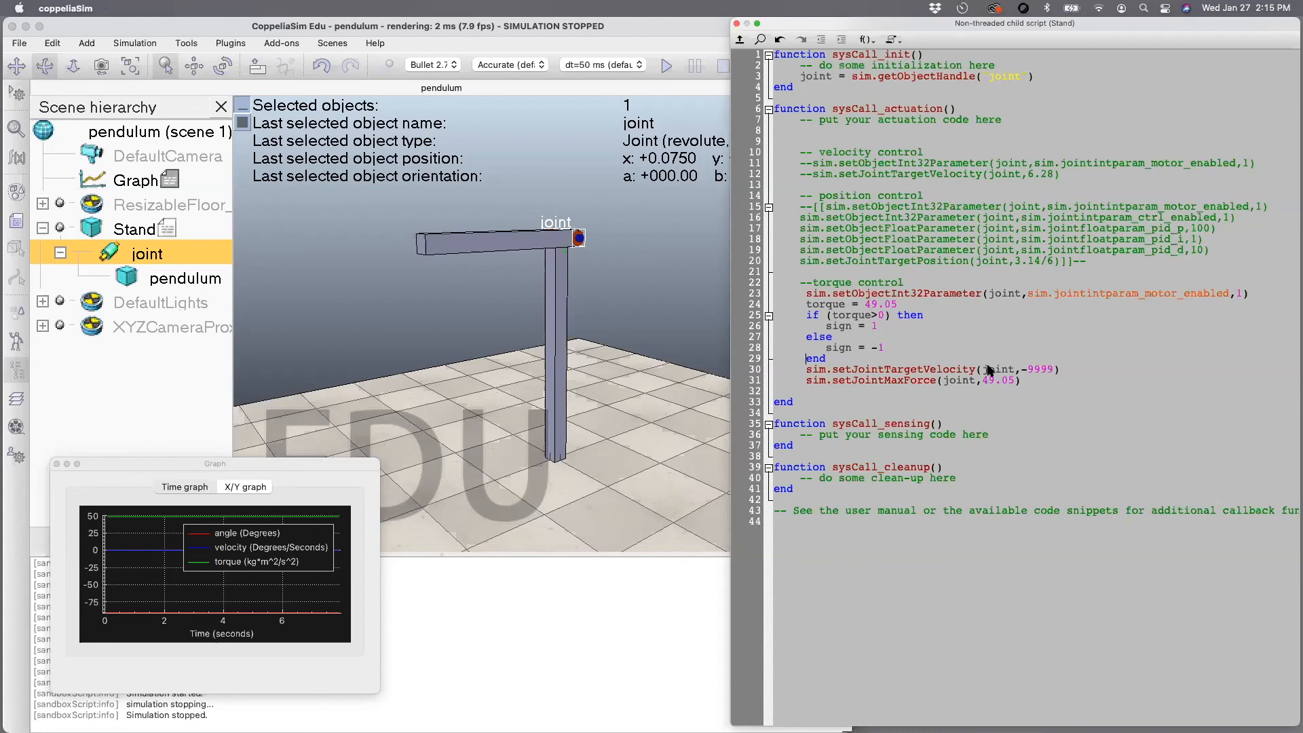
- In the torque control block, change the target velocity to sign*9999 and the maximum force to the torque variable
left_click(1023, 370)
type("sign*")
left_click_drag(1018, 382, 982, 379)
type("sorque")
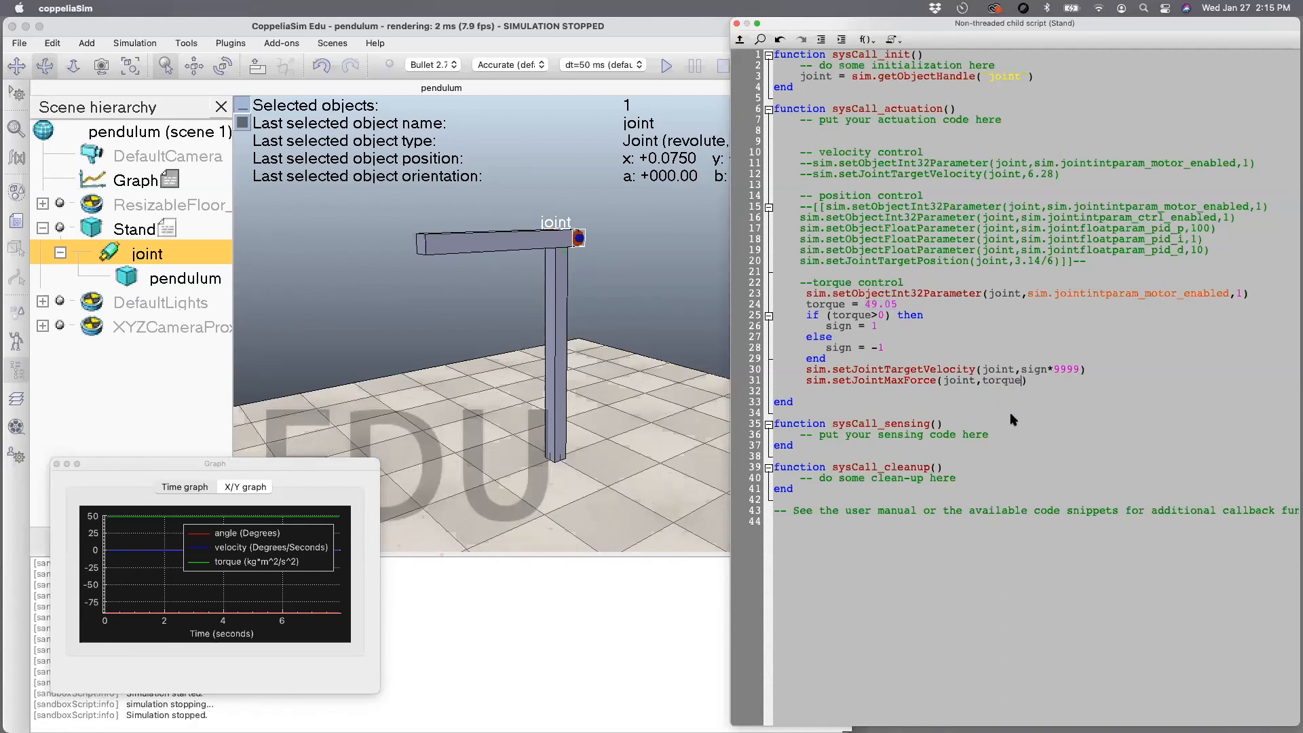
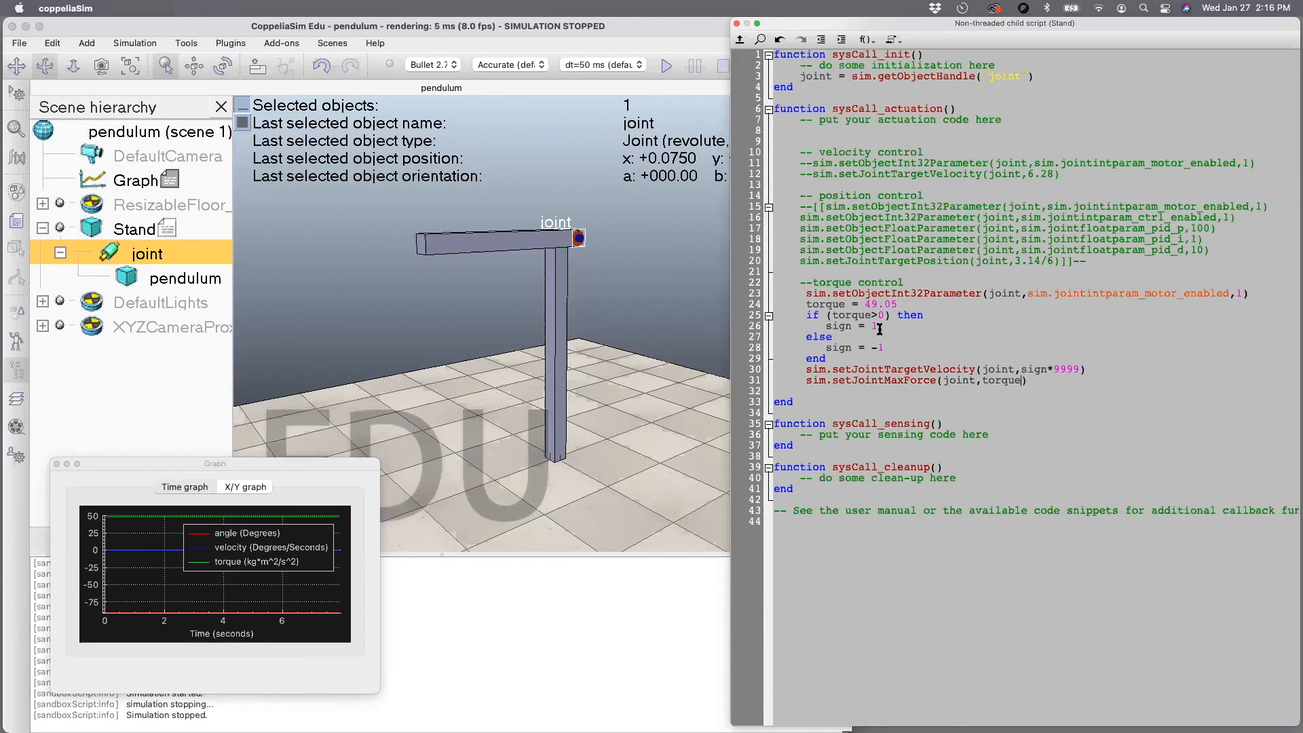
- Set the torque variable to -49.05, and run and stop the simulation to test it
left_click(866, 302)
type("-")
left_click(665, 66)
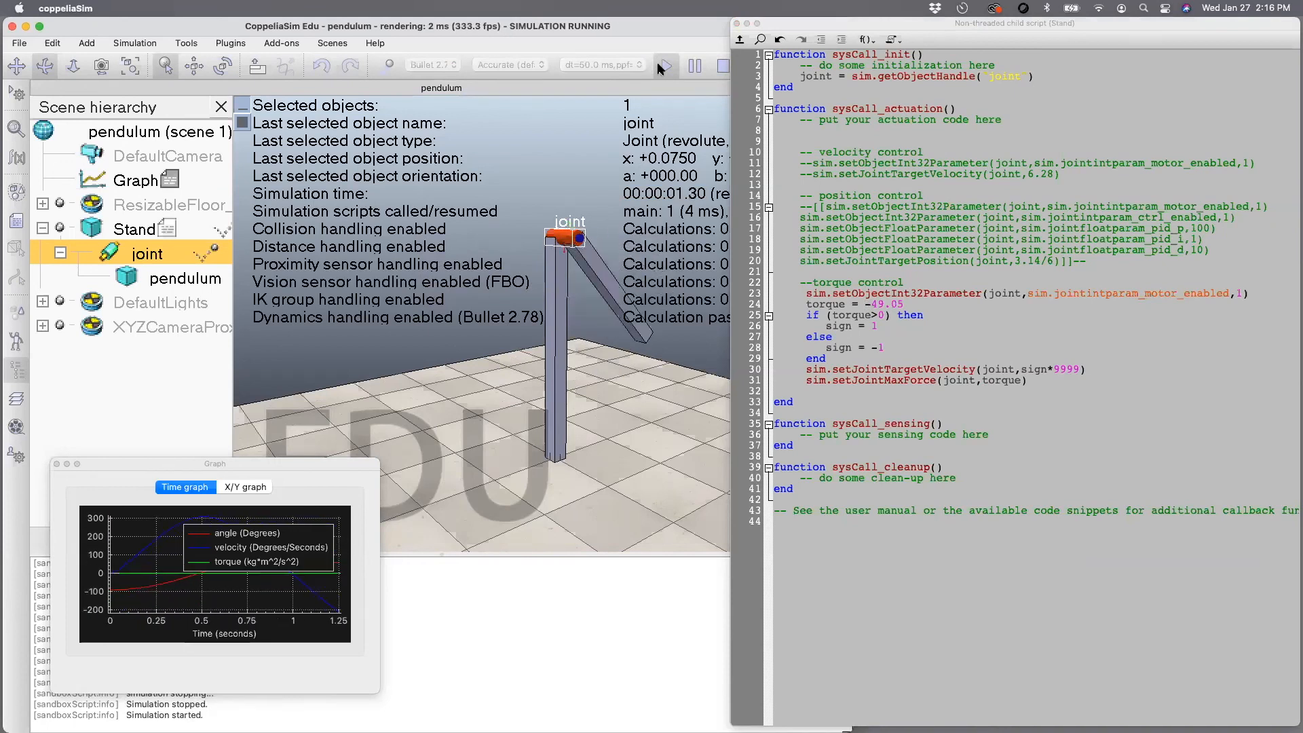
left_click(720, 66)
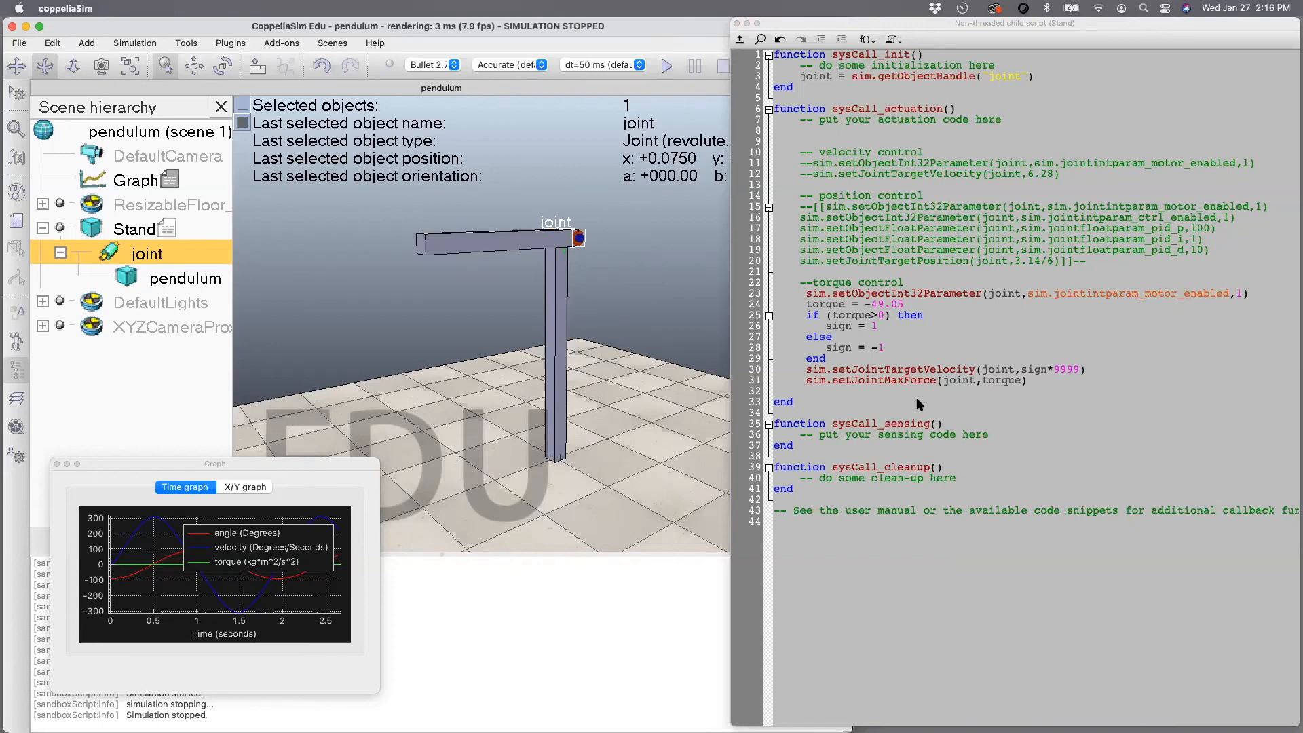
- Change the maximum force argument in the sim.setJointMaxForce call to sign*torque
left_click(983, 381)
type("s9gn*")
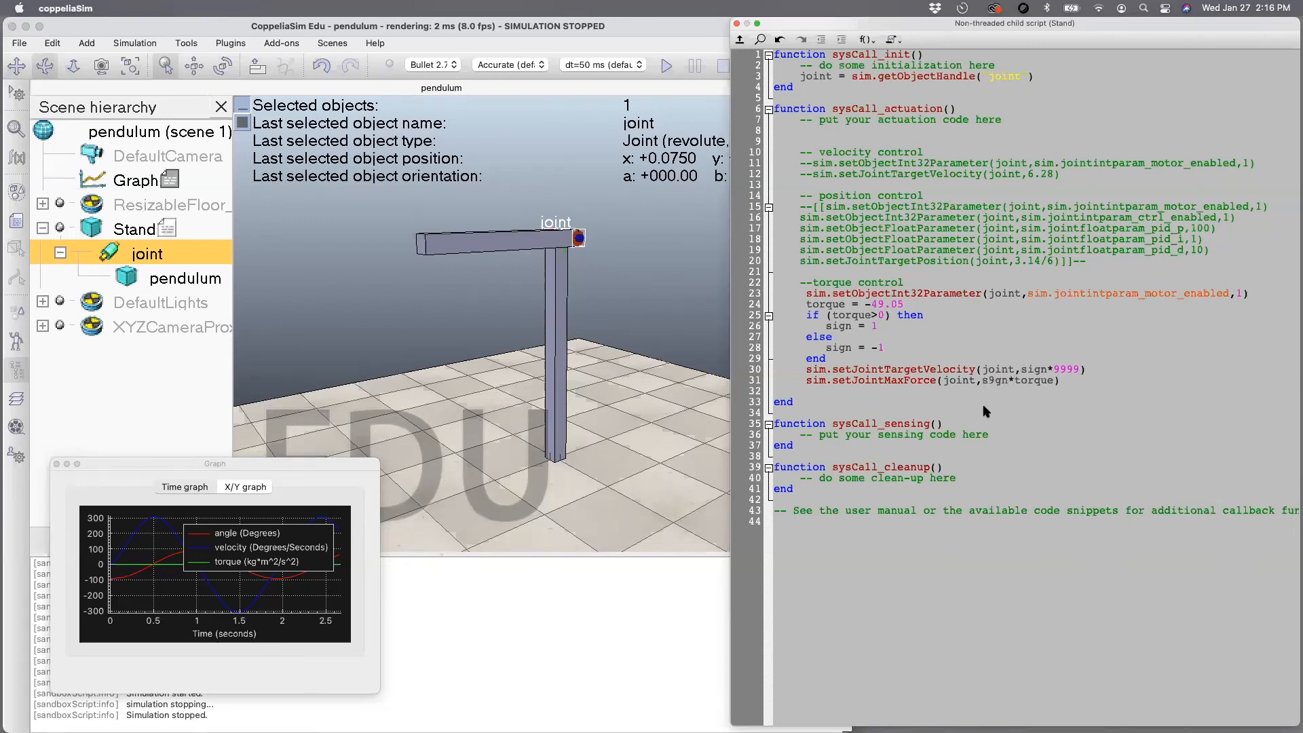
key("Left")
key("Left")
key("Left")
key("BackSpace")
type("i")
key("Right")
key("Right")
key("Right")
- Deselect the joint, run the simulation to check the pendulum with the negative torque, and stop it
left_click(631, 190)
left_click(665, 65)
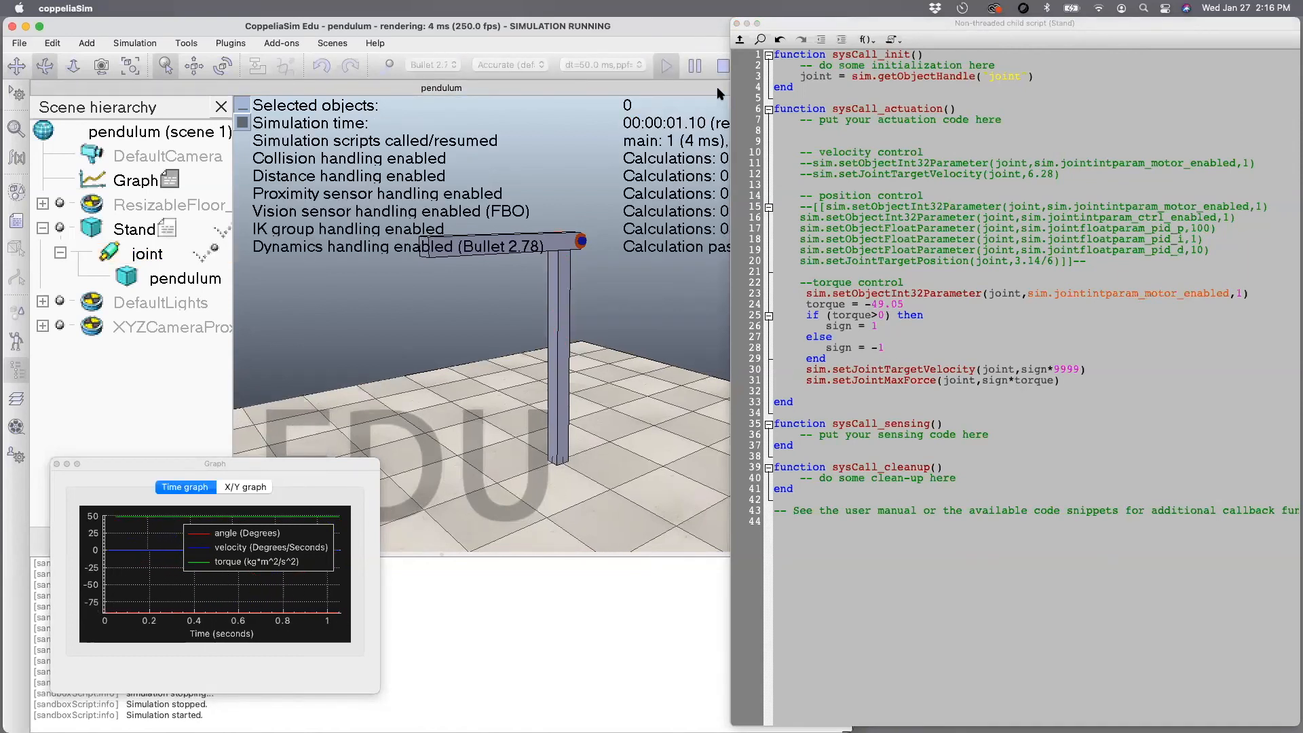
left_click(723, 65)
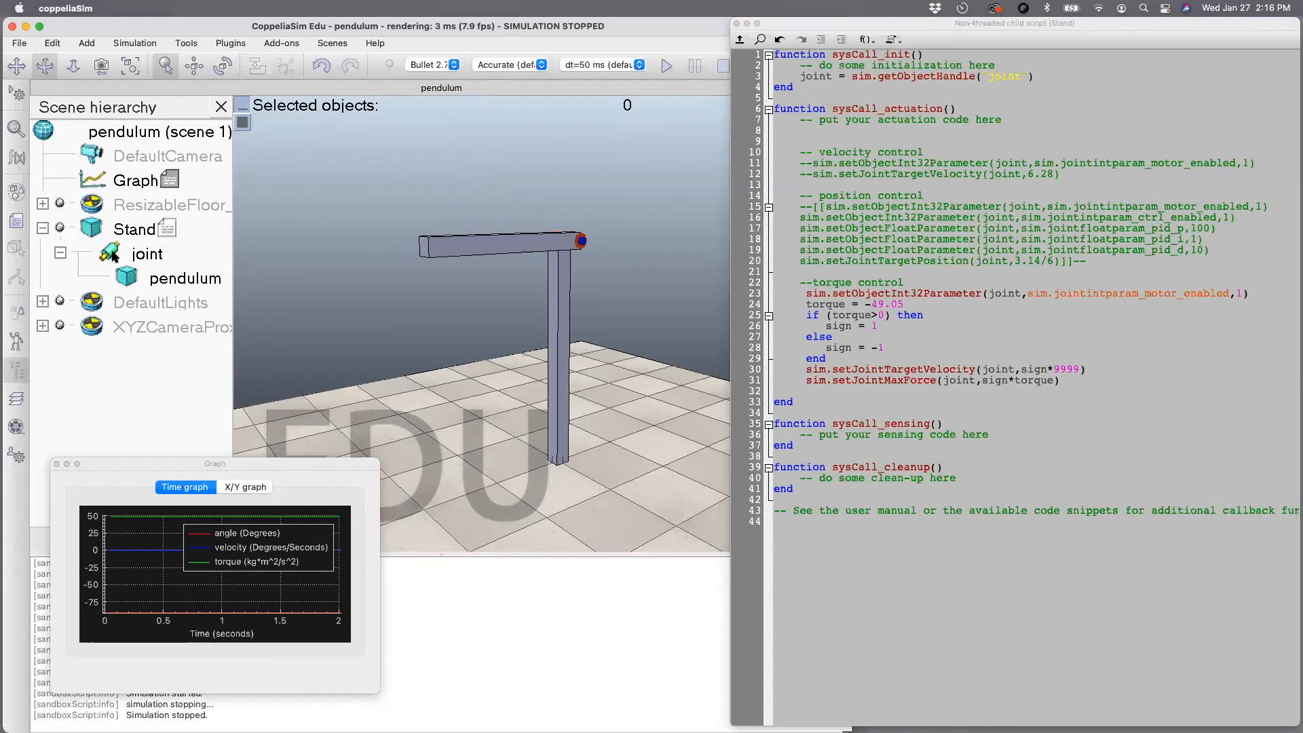
- Set the joint's position to 90 degrees in its object properties and save the scene
double_click(111, 254)
double_click(193, 153)
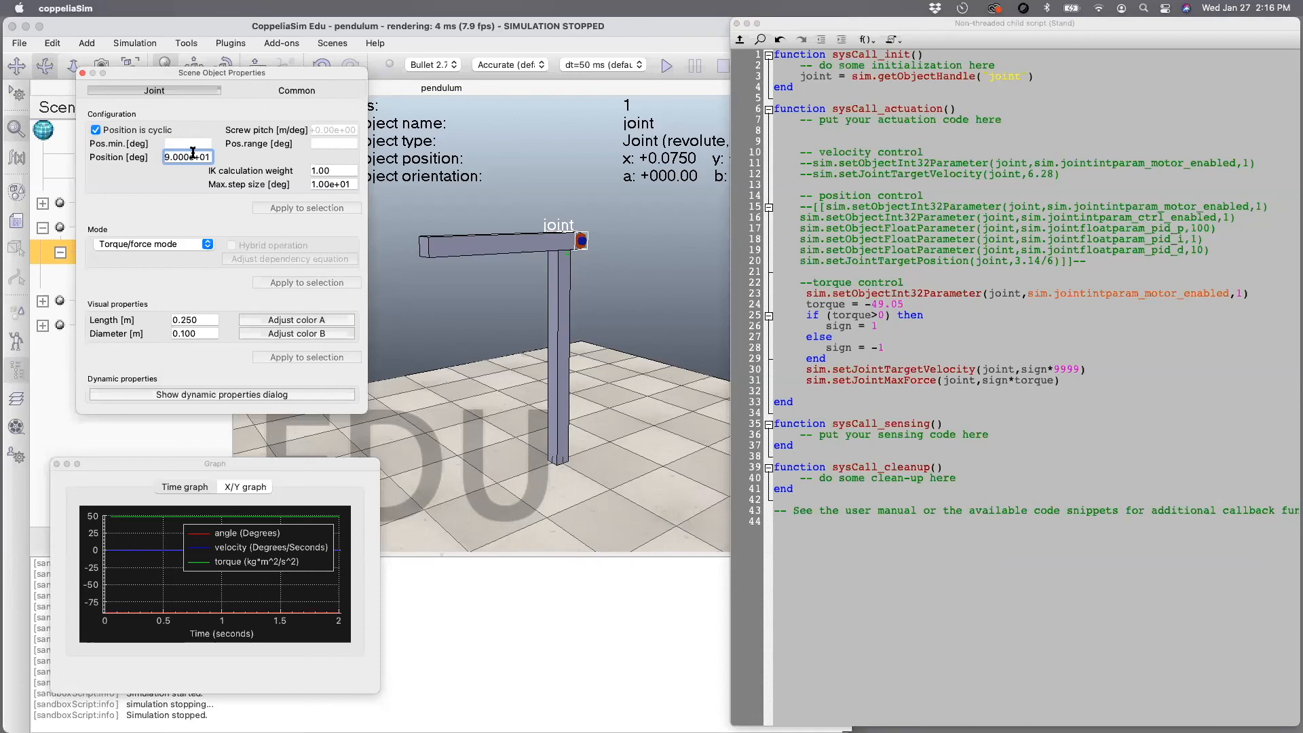
type("90")
key("Return")
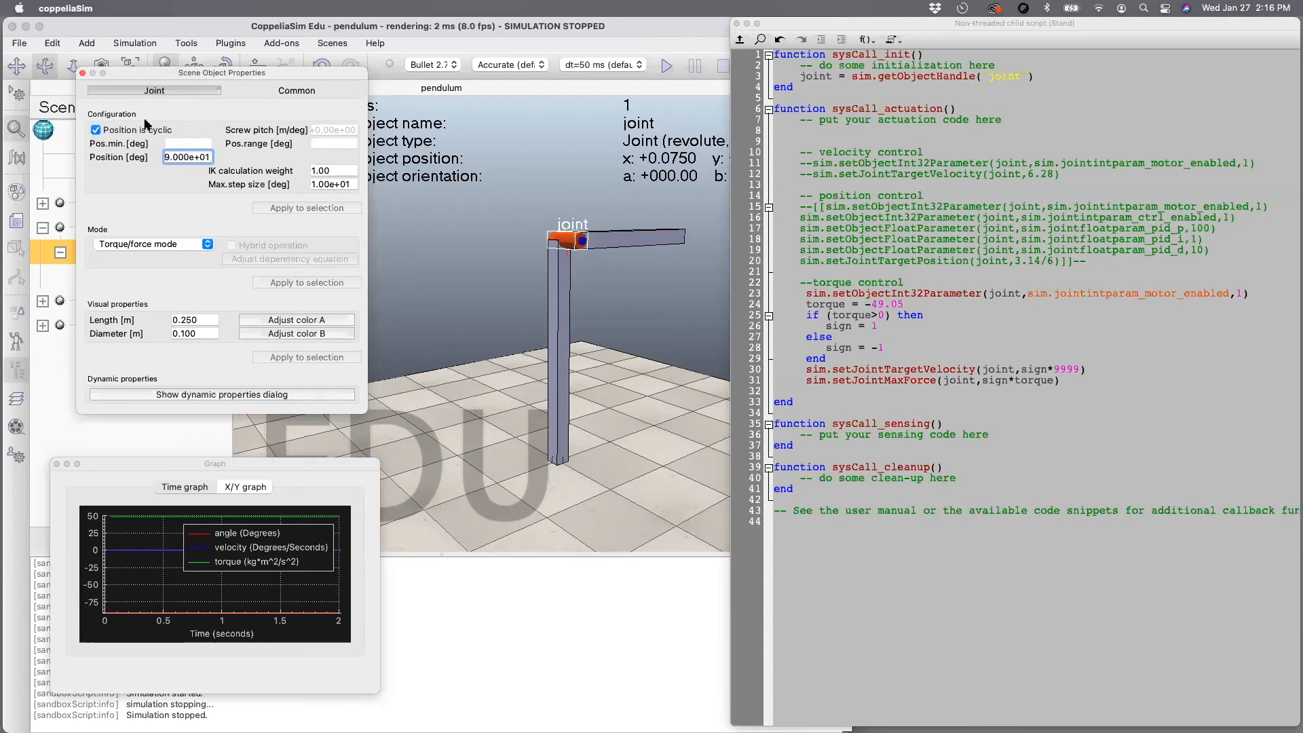
left_click(84, 73)
key("super+s")
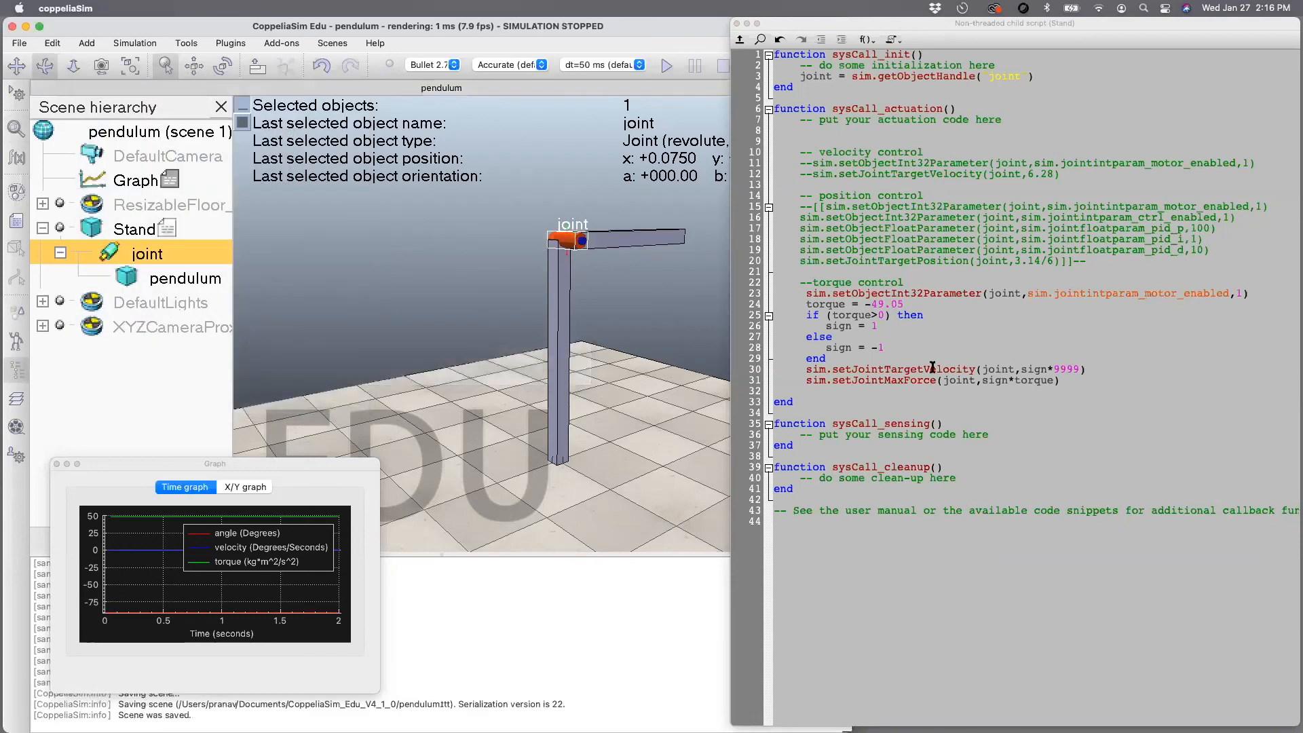
- Set the torque variable to 49.05, and run and stop the simulation to test it
left_click(872, 307)
key("BackSpace")
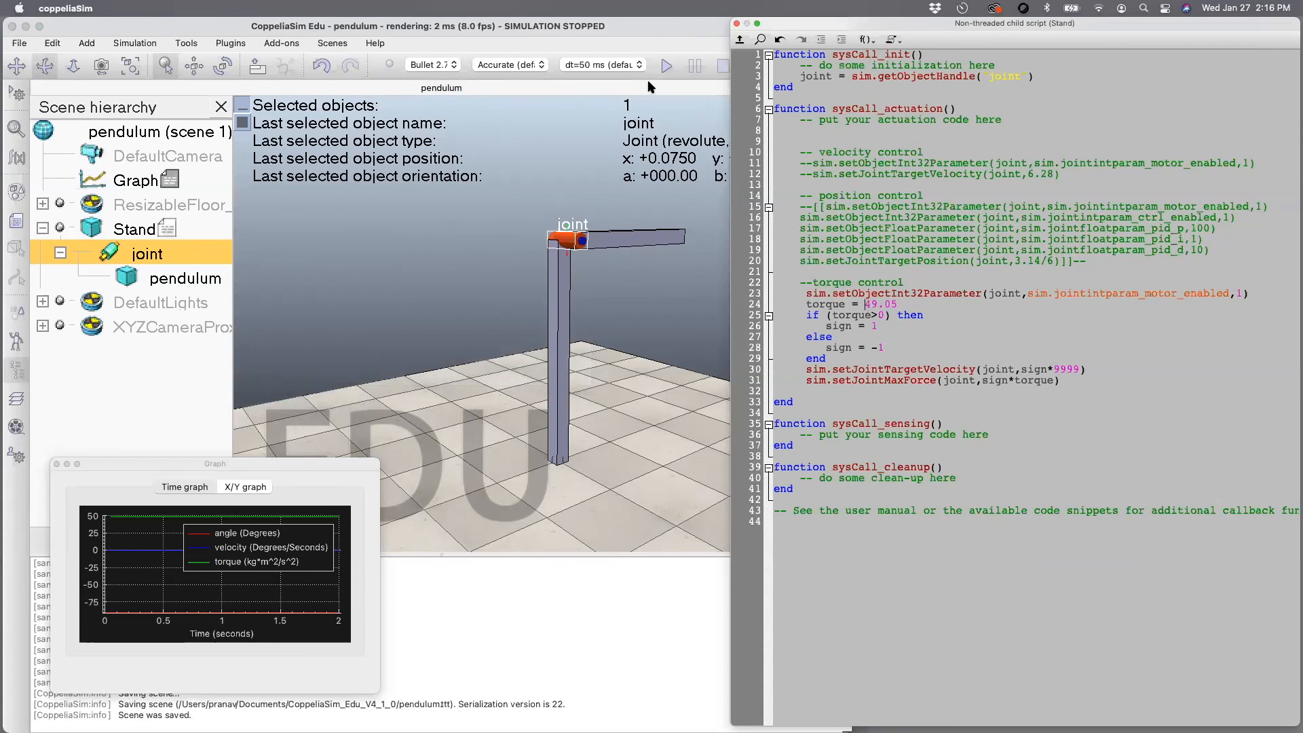
left_click(668, 64)
left_click(724, 66)
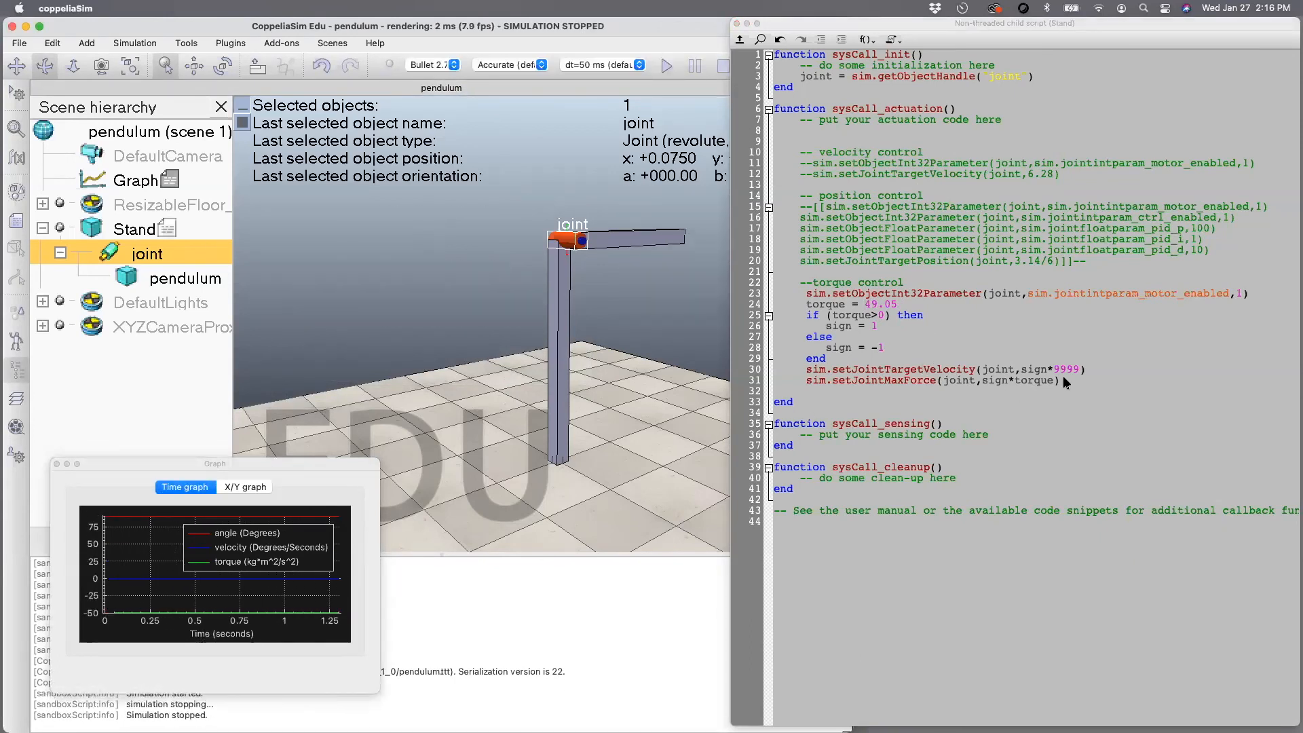
- Copy the sign condition with the target velocity and maximum force calls, and remove them from the torque control block
left_click_drag(1064, 382, 807, 318)
key("super+c")
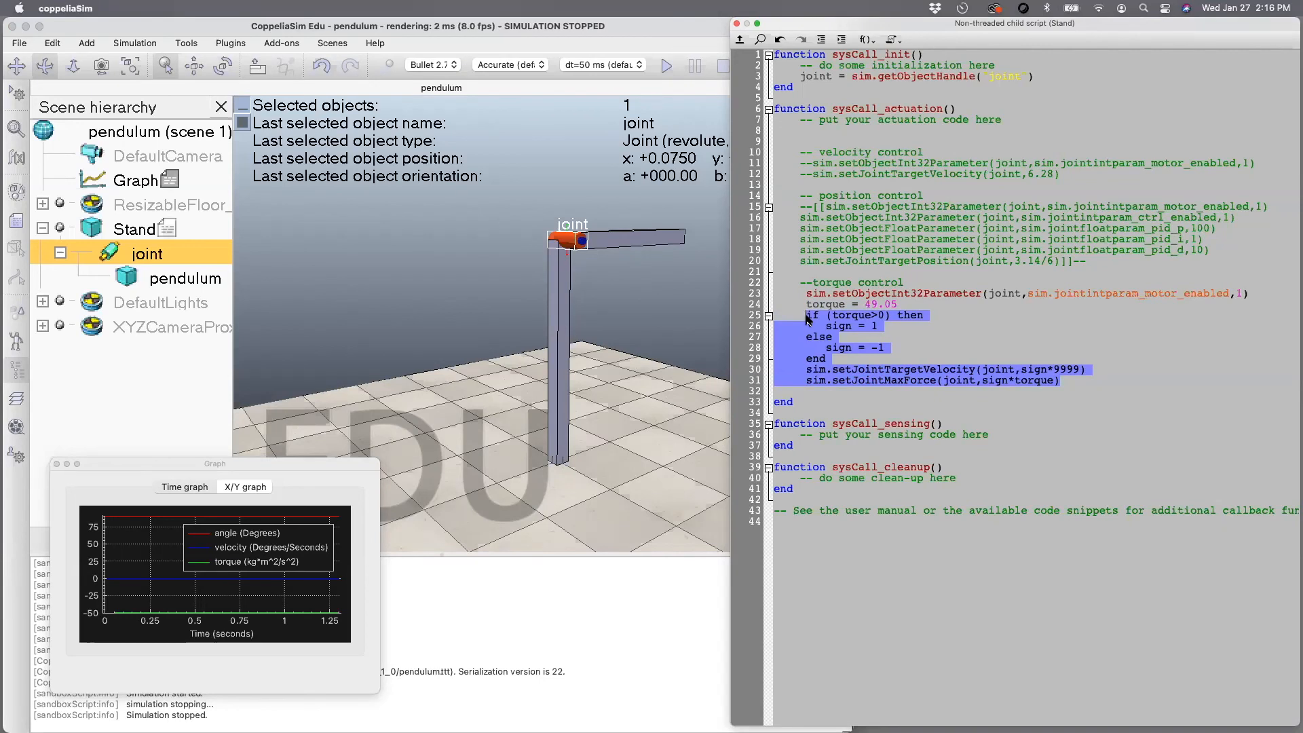
key("BackSpace")
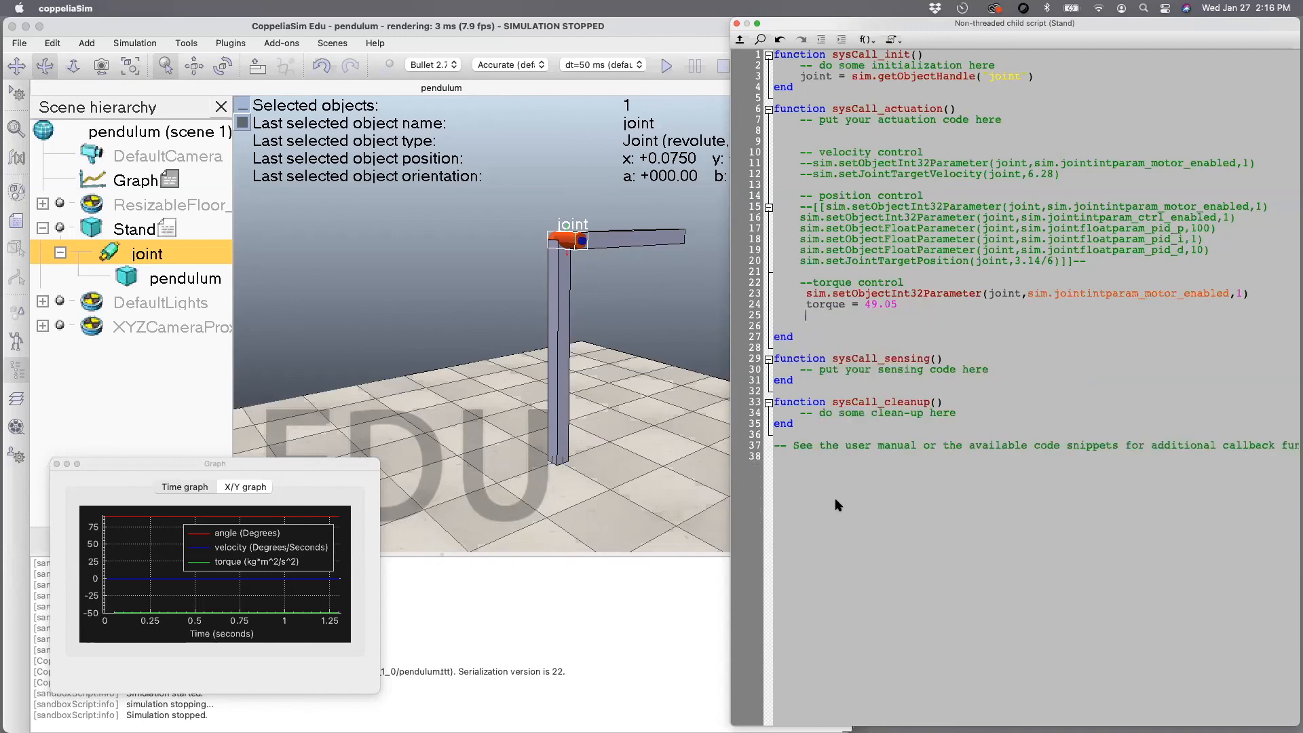
- Add an empty function named setTorque, closed with end, at the bottom of the script
type("function setTorqu")
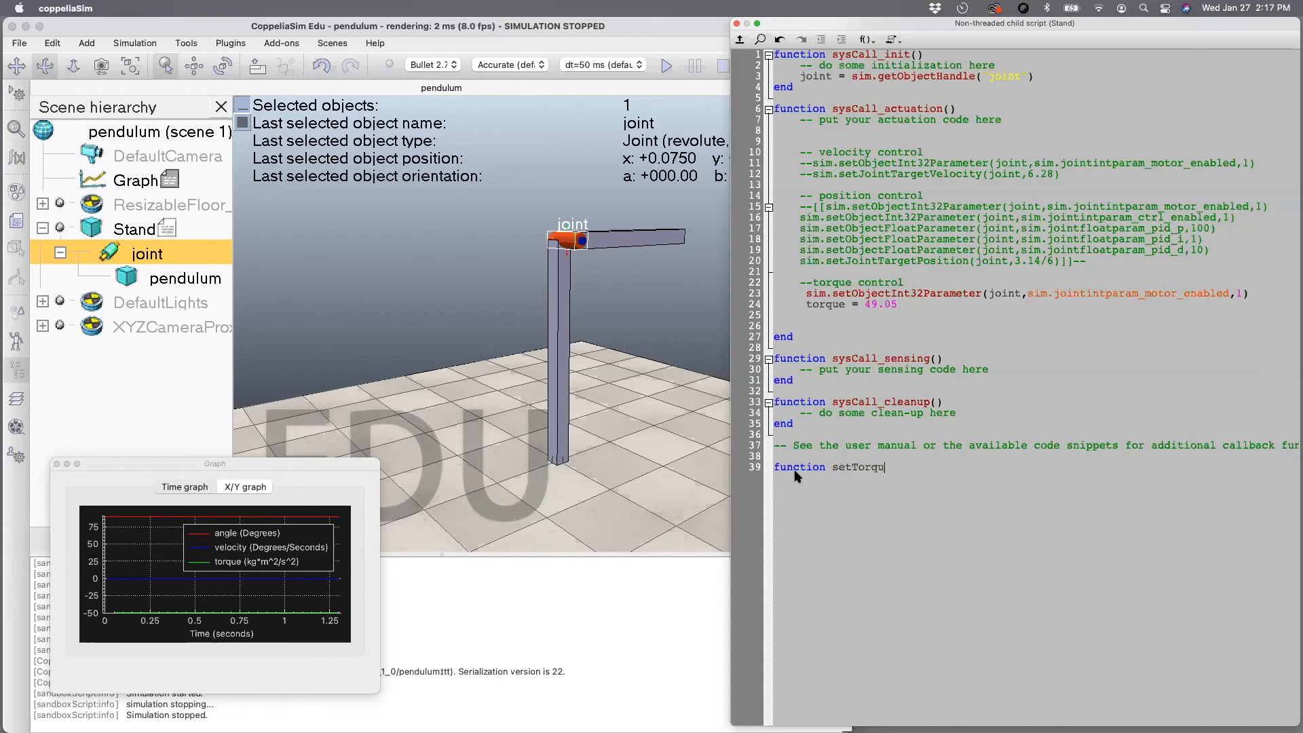
type("e")
key("Return")
key("Return")
key("Return")
type("end")
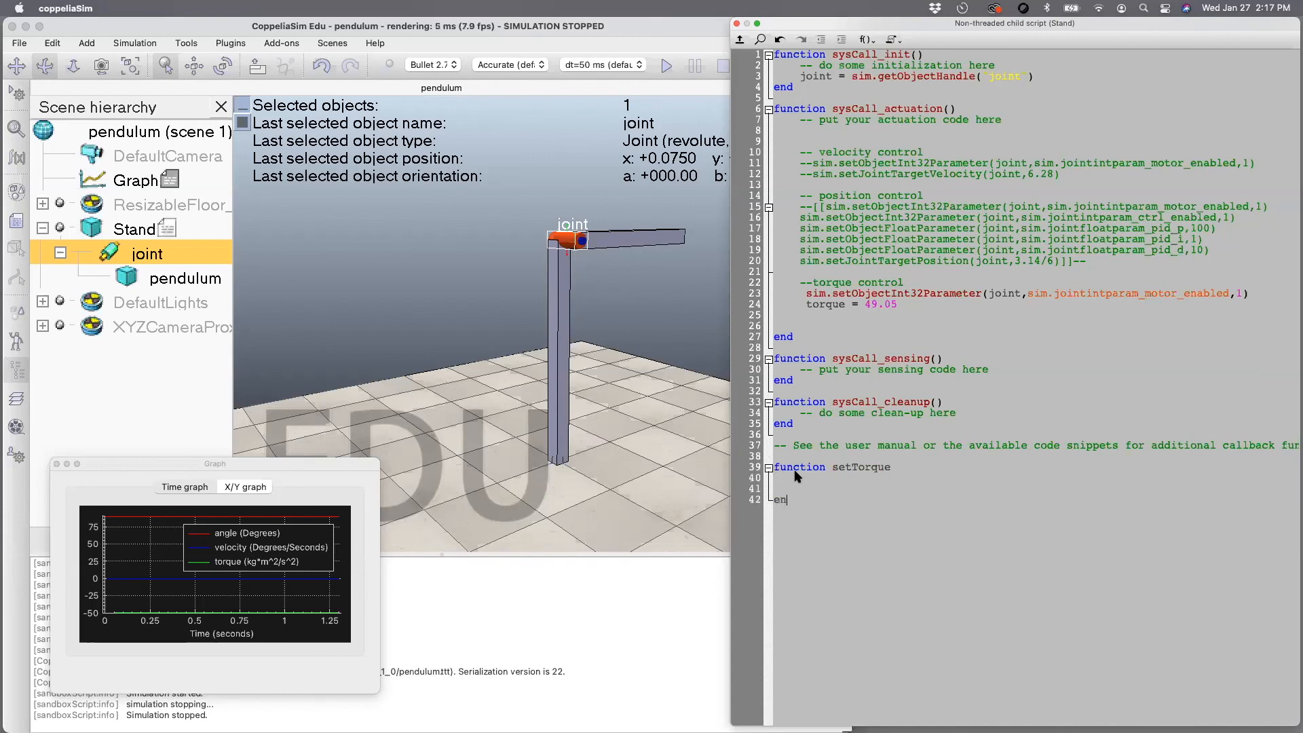
- Paste the copied torque code into the setTorque function and indent its if line
left_click(895, 467)
key("Return")
key("super+v")
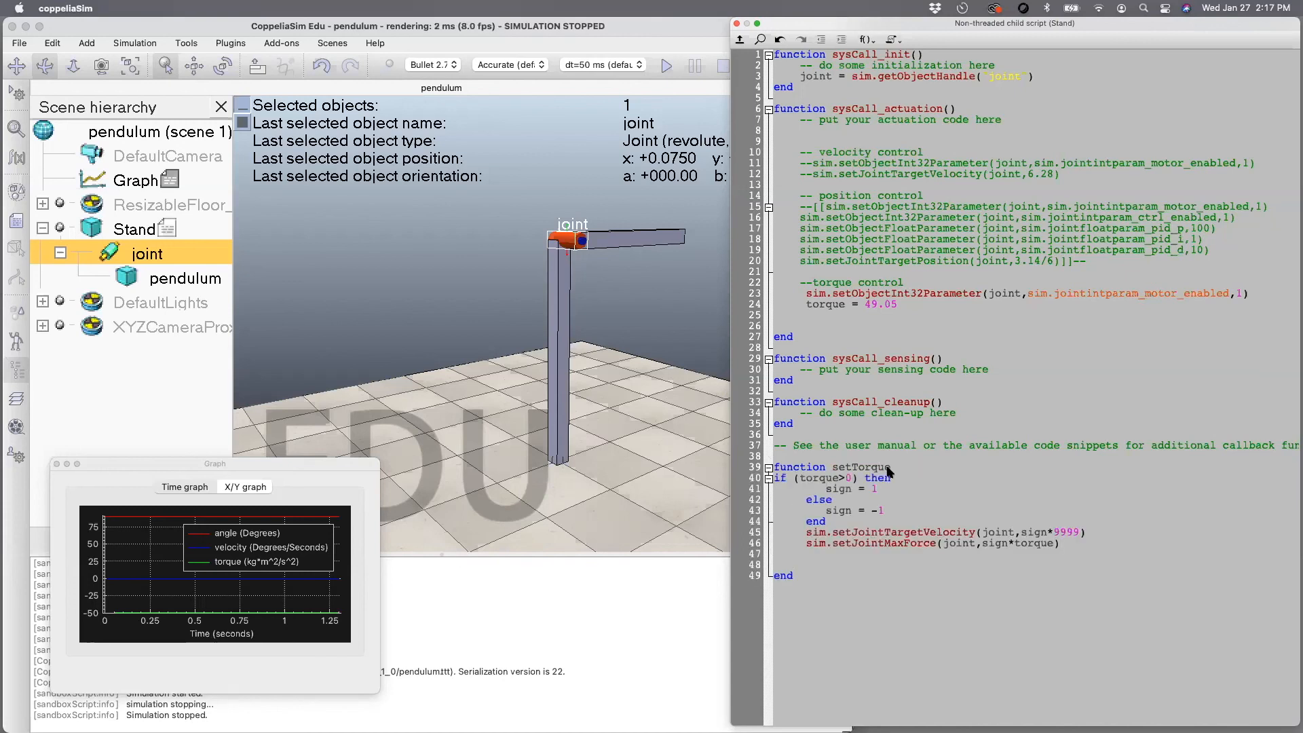
left_click(776, 480)
key("Tab")
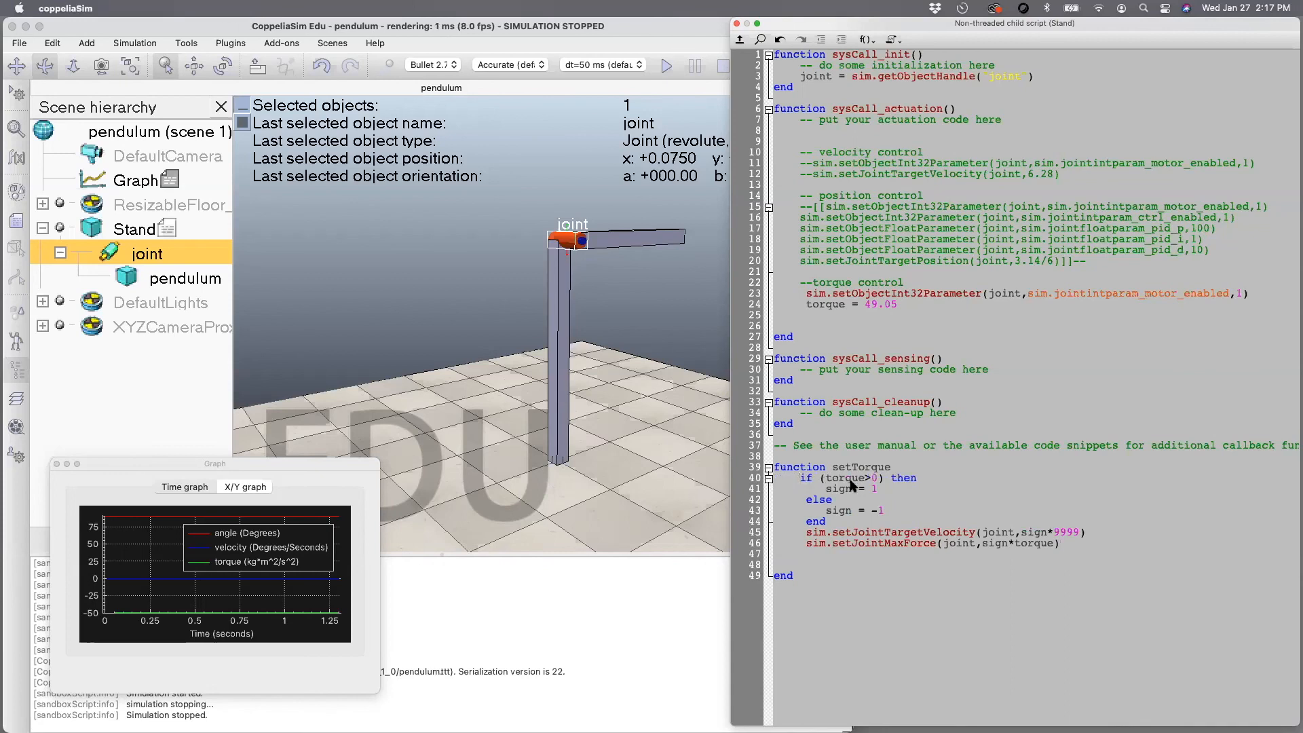
- Give the setTorque function a torque parameter and remove the blank lines before its end
left_click(892, 469)
type("(torque")
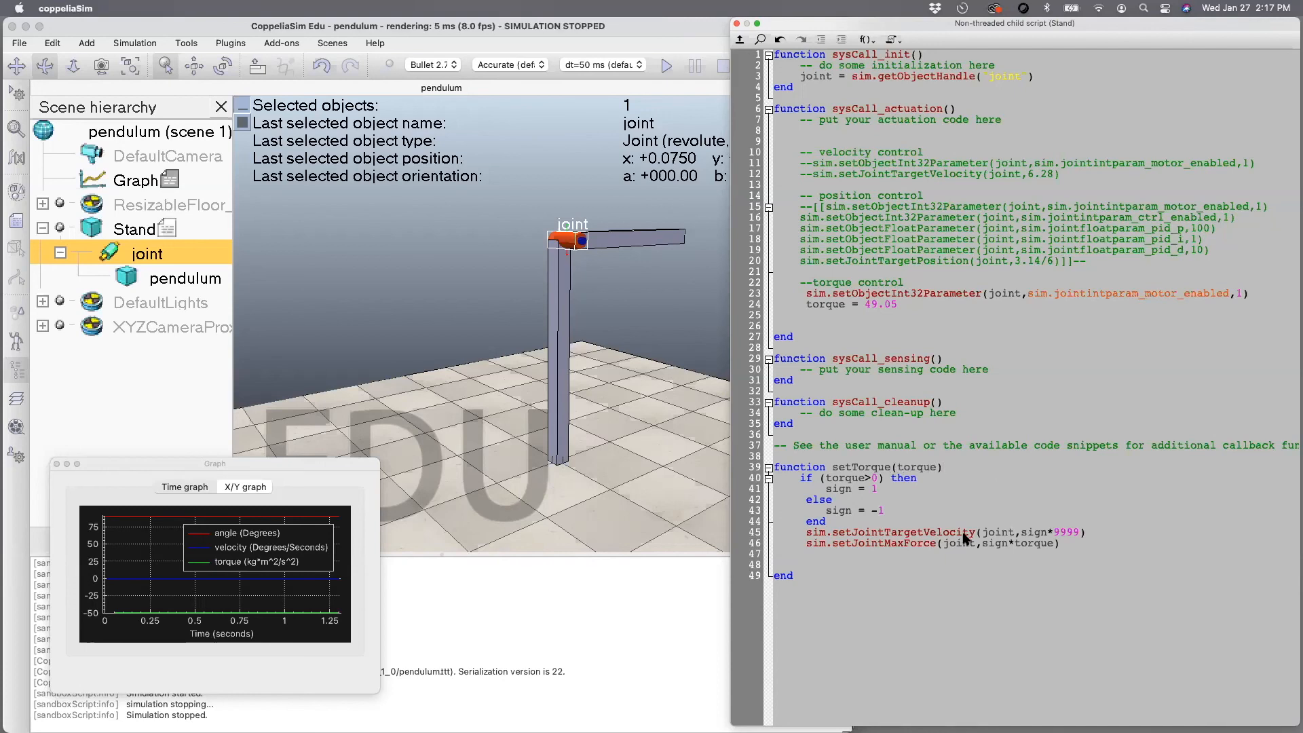
double_click(932, 467)
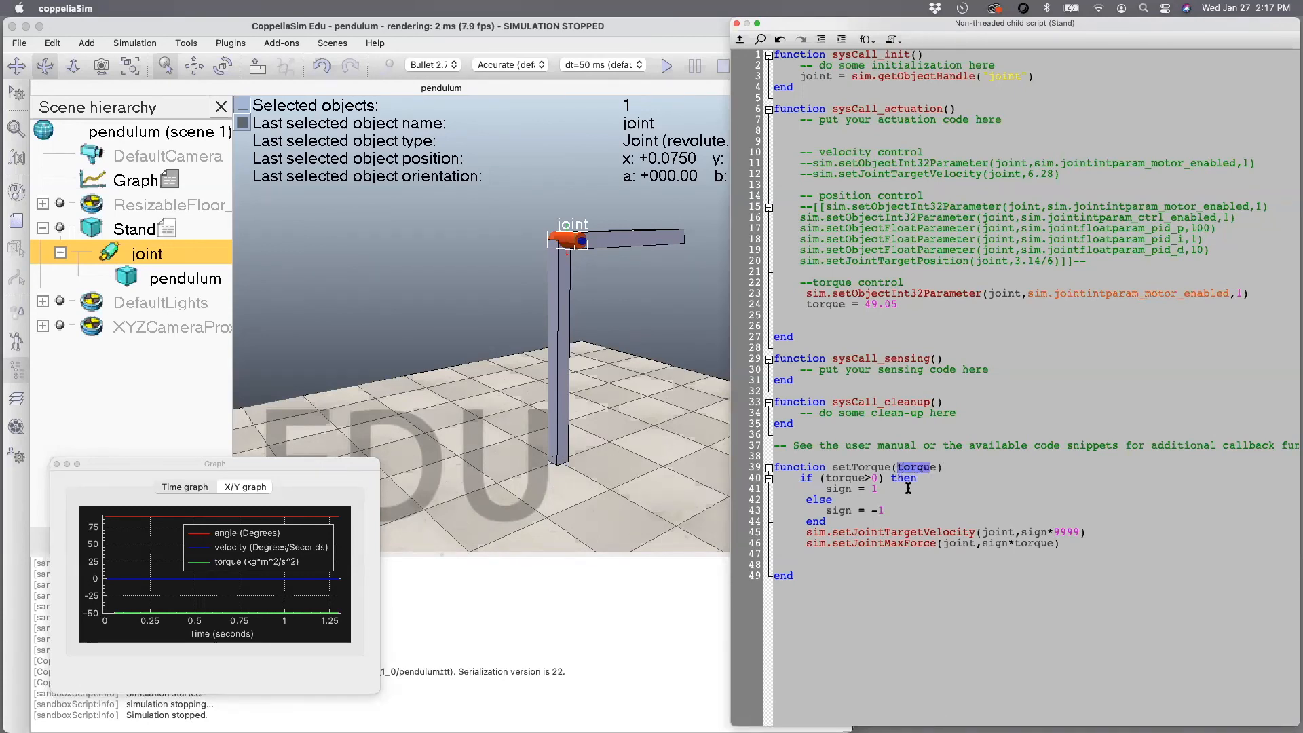
left_click(791, 564)
key("BackSpace")
key("BackSpace")
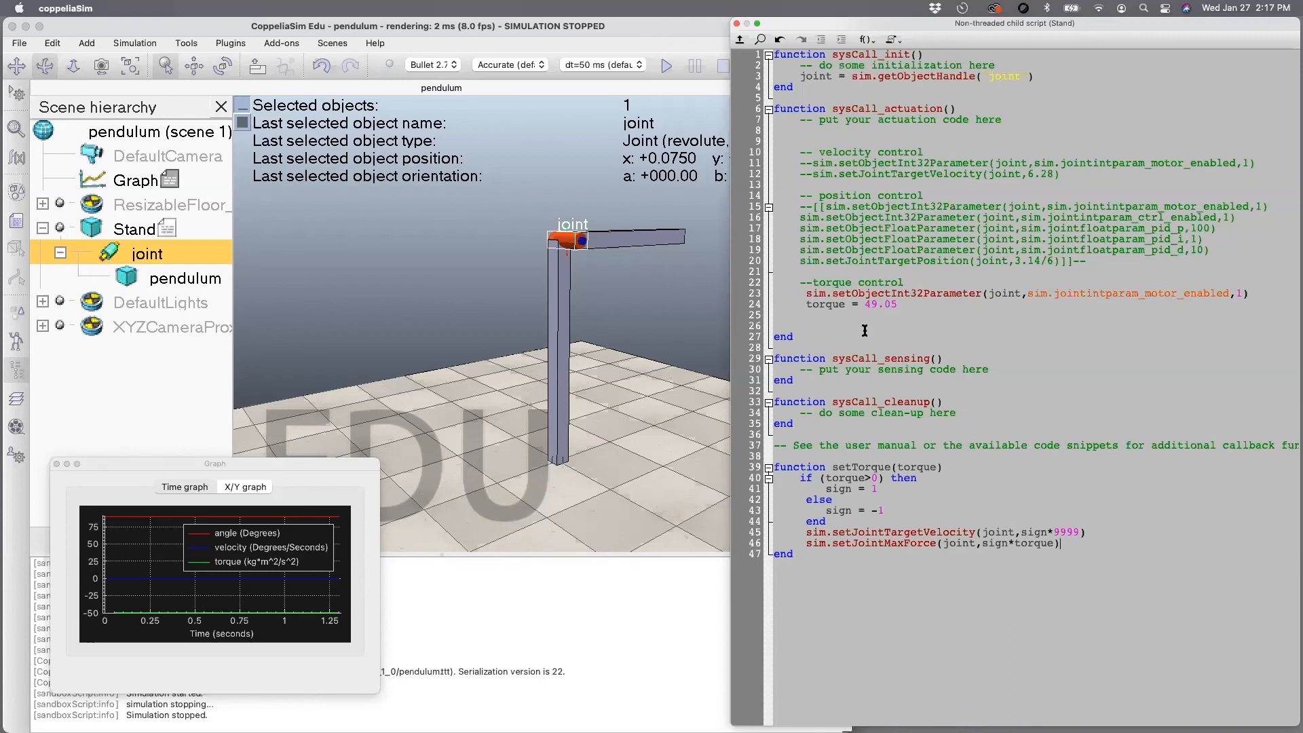
- Replace the torque variable line in the torque control block with the call setTorque(49.05)
left_click_drag(944, 467, 834, 468)
key("super+c")
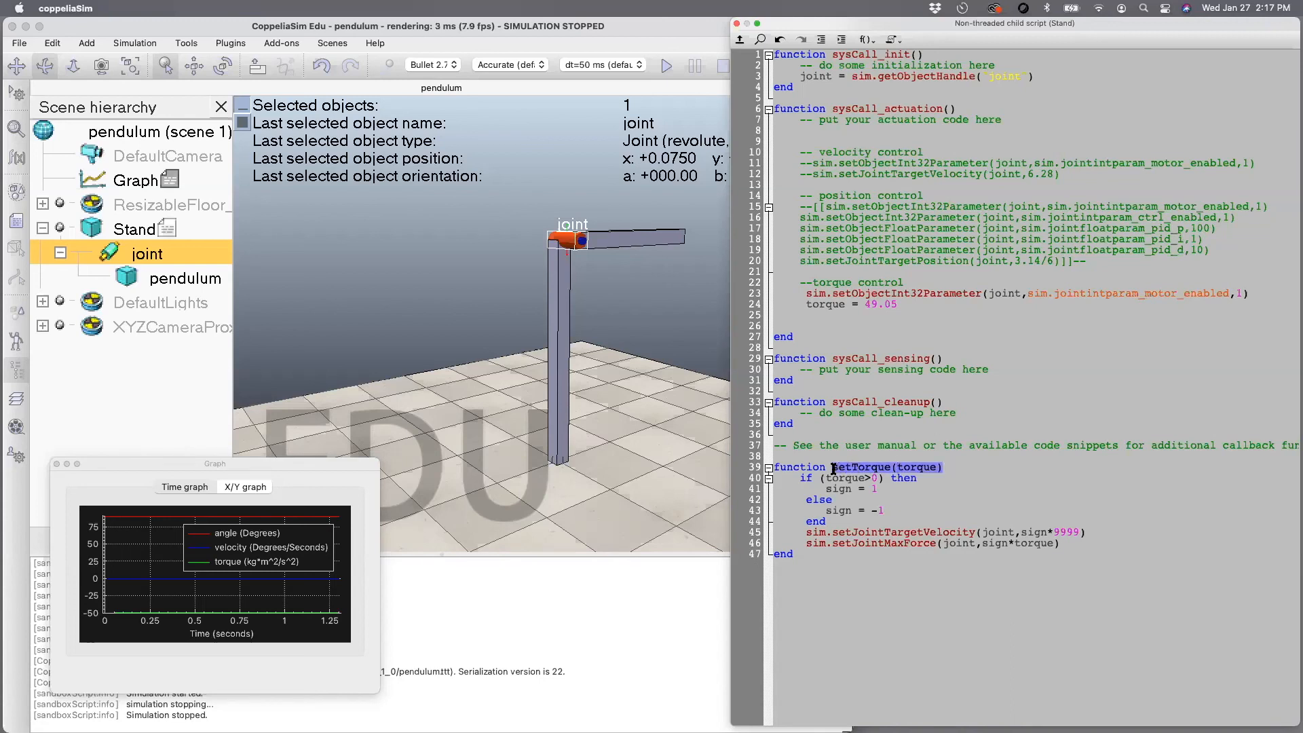
left_click_drag(898, 305, 807, 304)
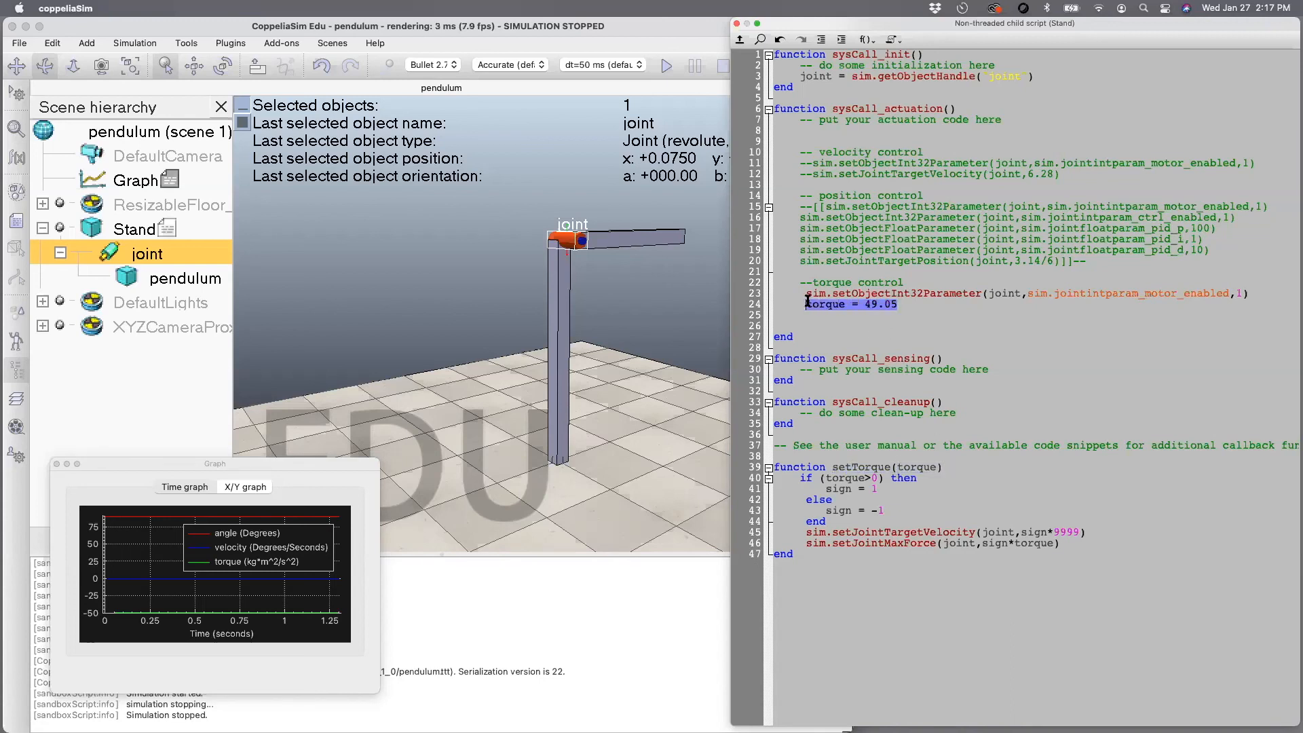
key("super+v")
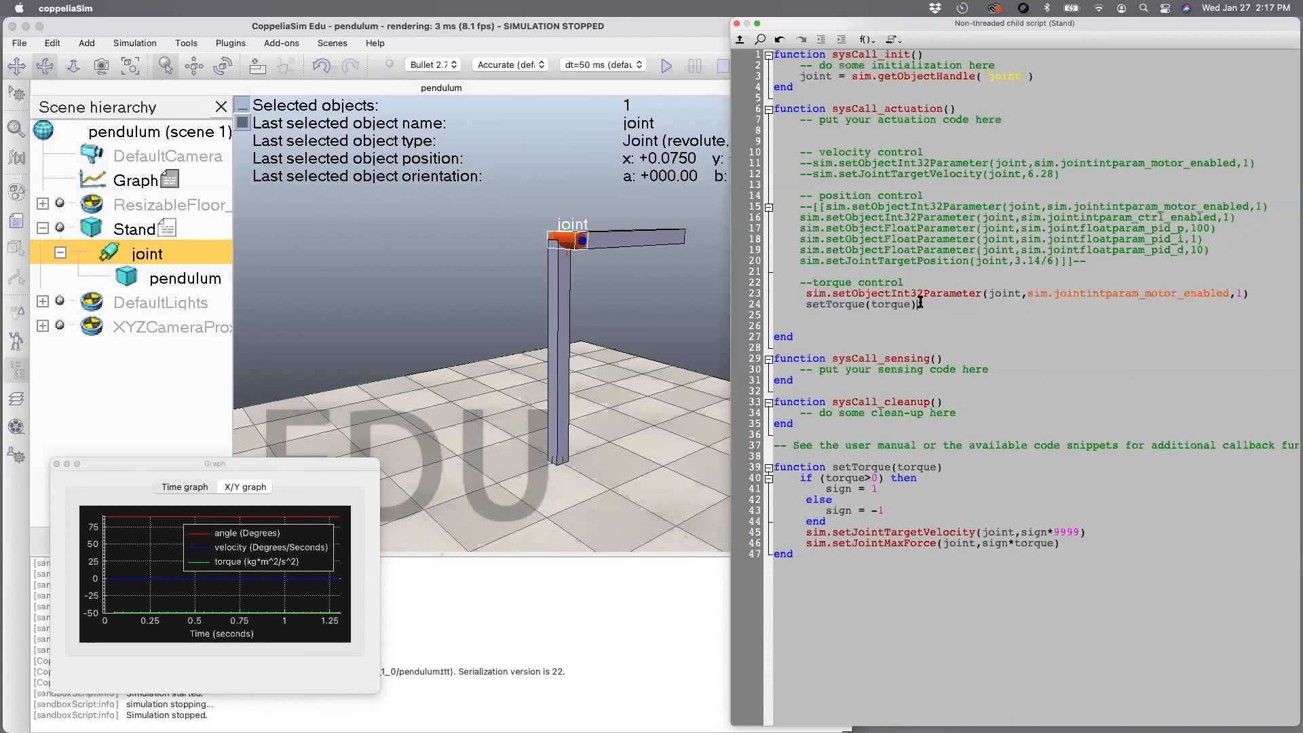
double_click(872, 304)
type("49.05")
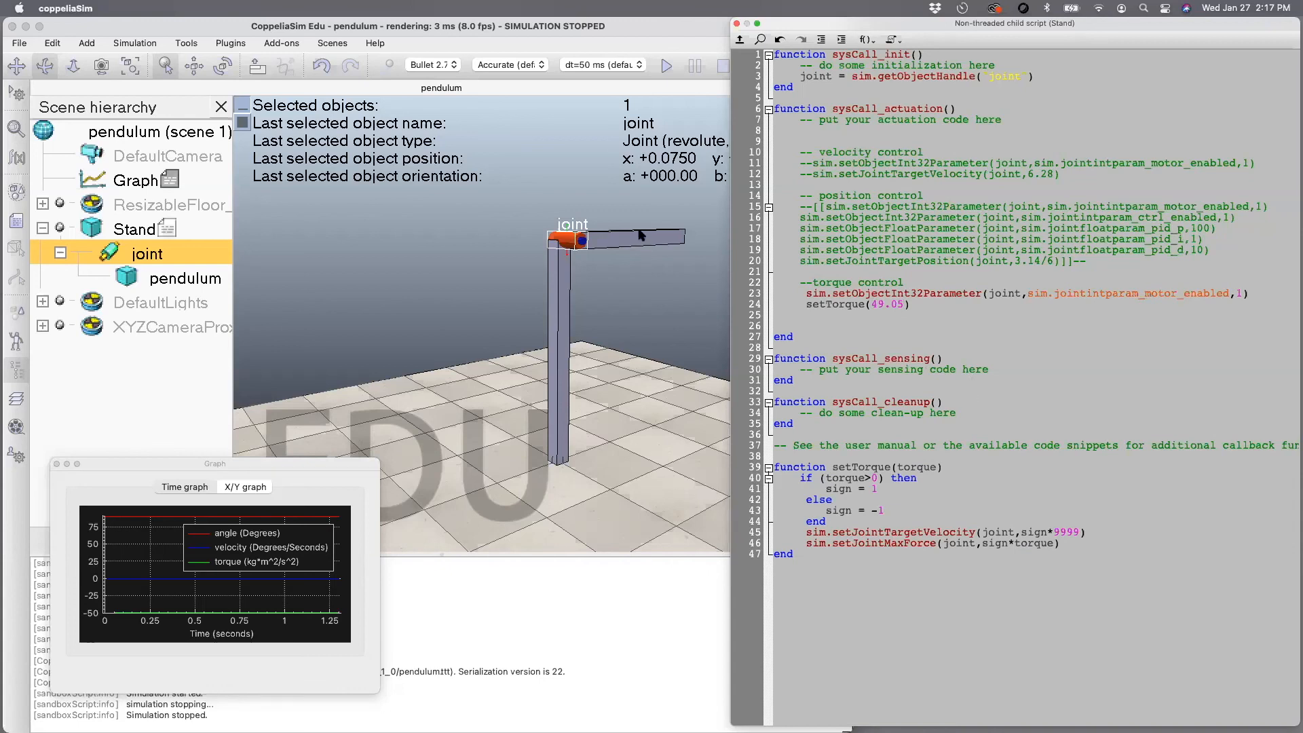
- Run the simulation to check the setTorque call, move the graph window higher, and stop the simulation
left_click(666, 65)
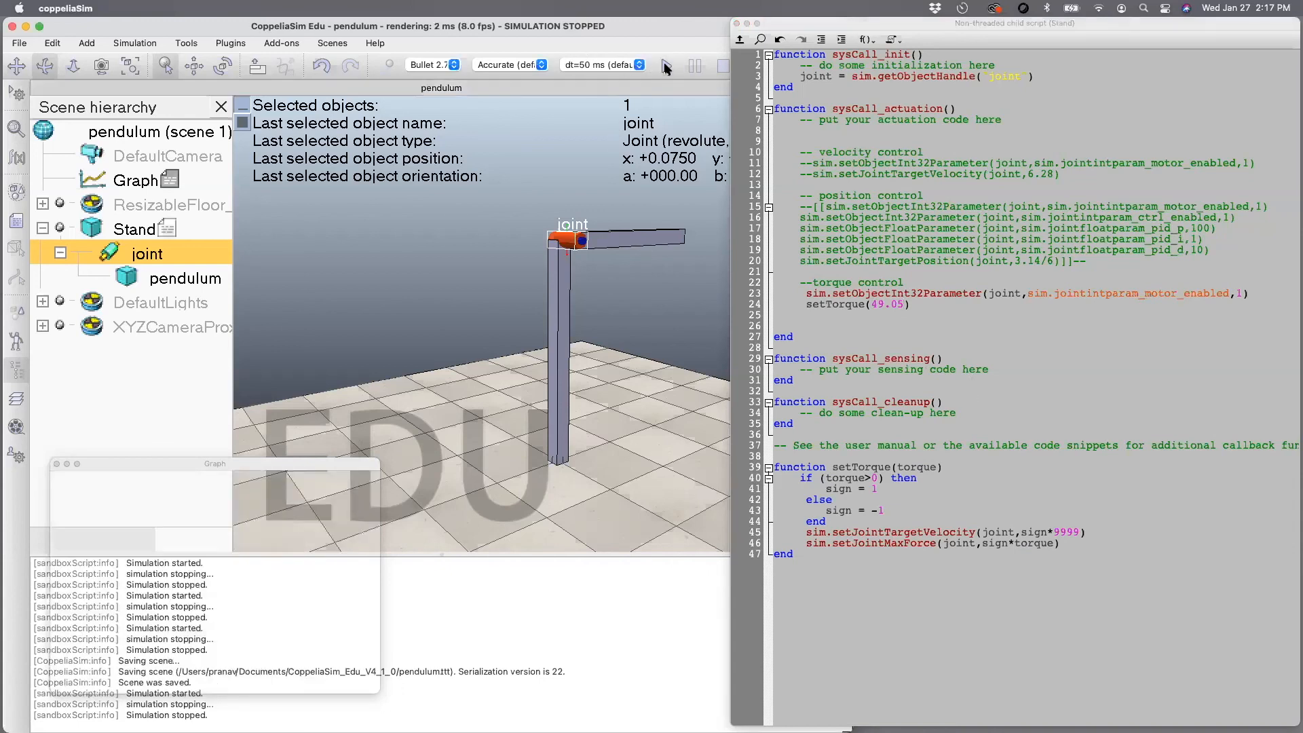
left_click_drag(234, 464, 225, 368)
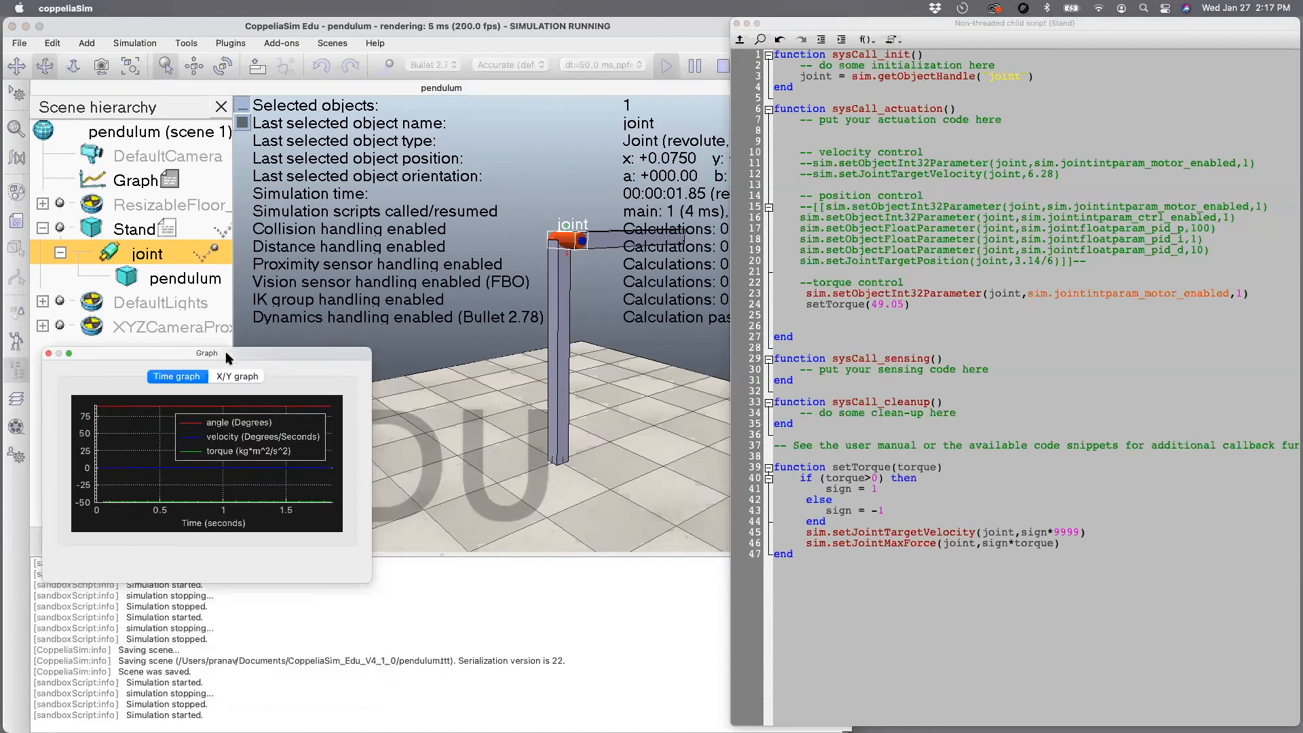
left_click(722, 66)
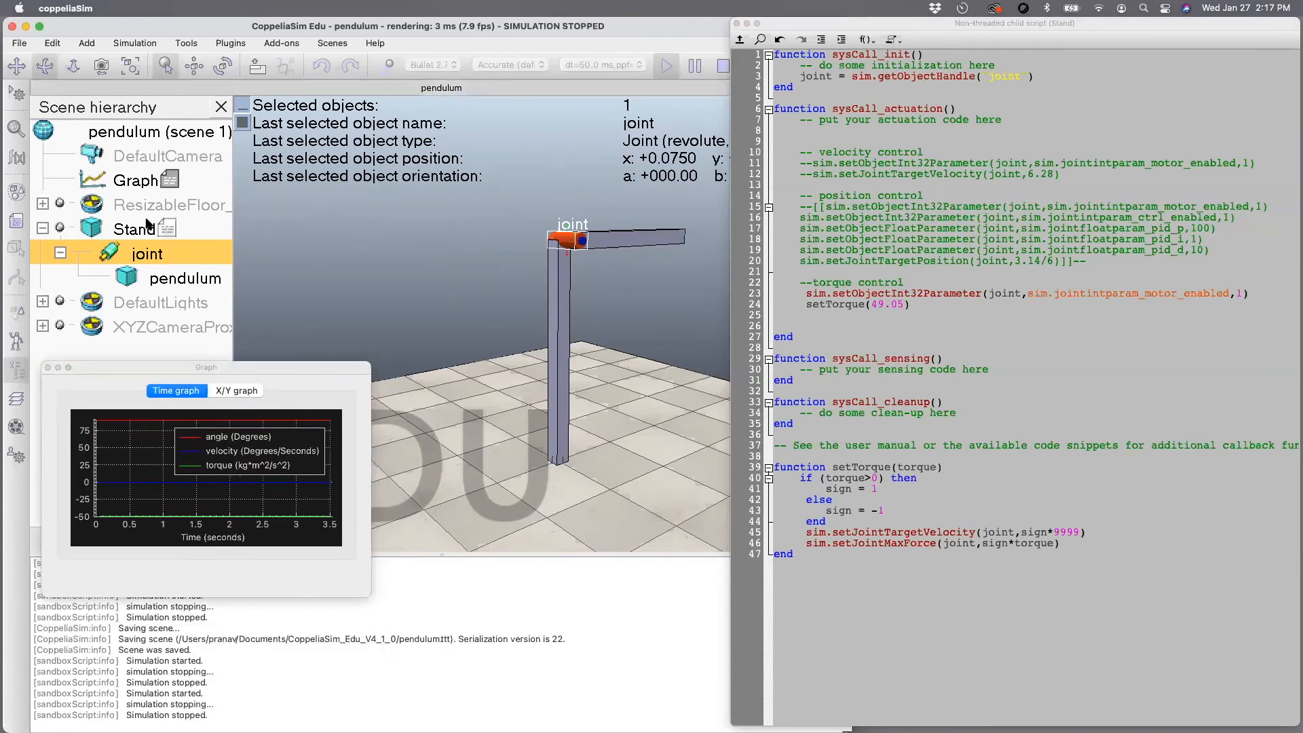
- Set the joint's position to -90 degrees in its object properties and close them
left_click(172, 233)
left_click(140, 259)
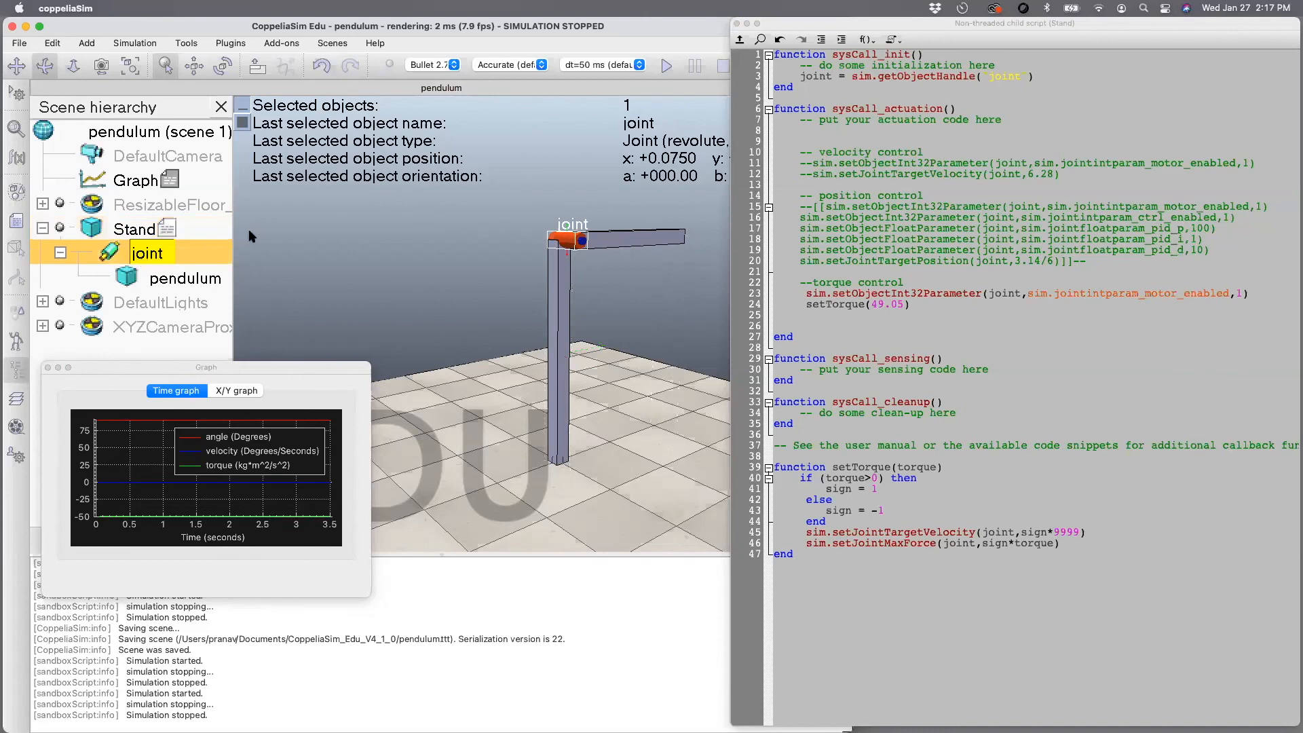
double_click(105, 252)
left_click(193, 156)
triple_click(193, 157)
type("-90")
key("Return")
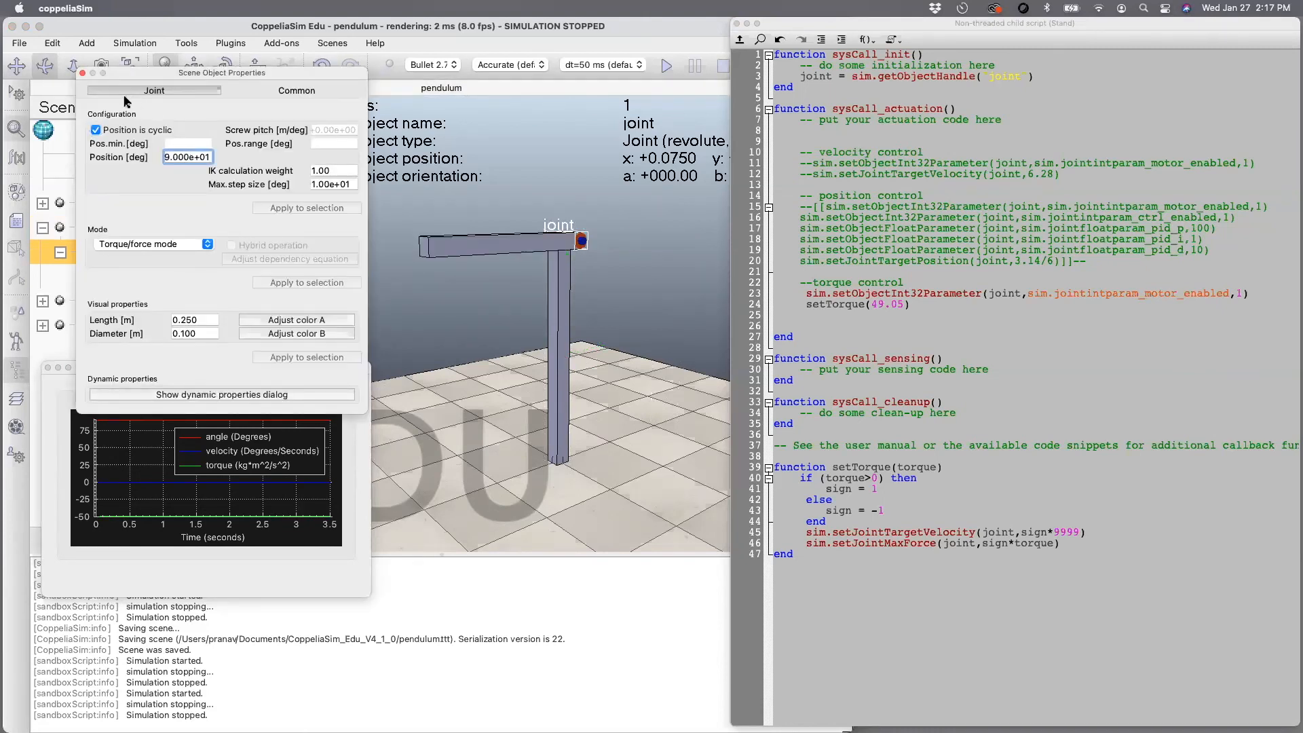
left_click(82, 73)
- Change the torque control call to setTorque(-49.05), and run and stop the simulation to test it
left_click(873, 303)
type("-")
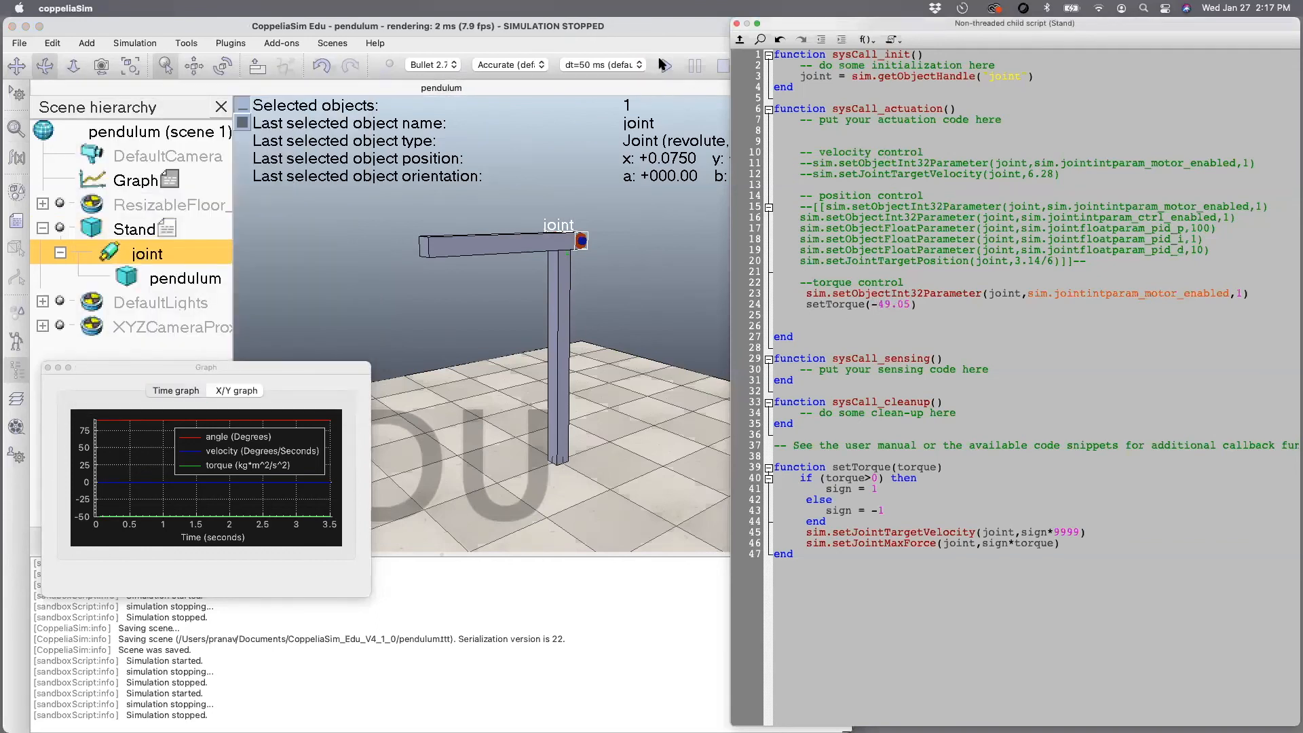
left_click(664, 65)
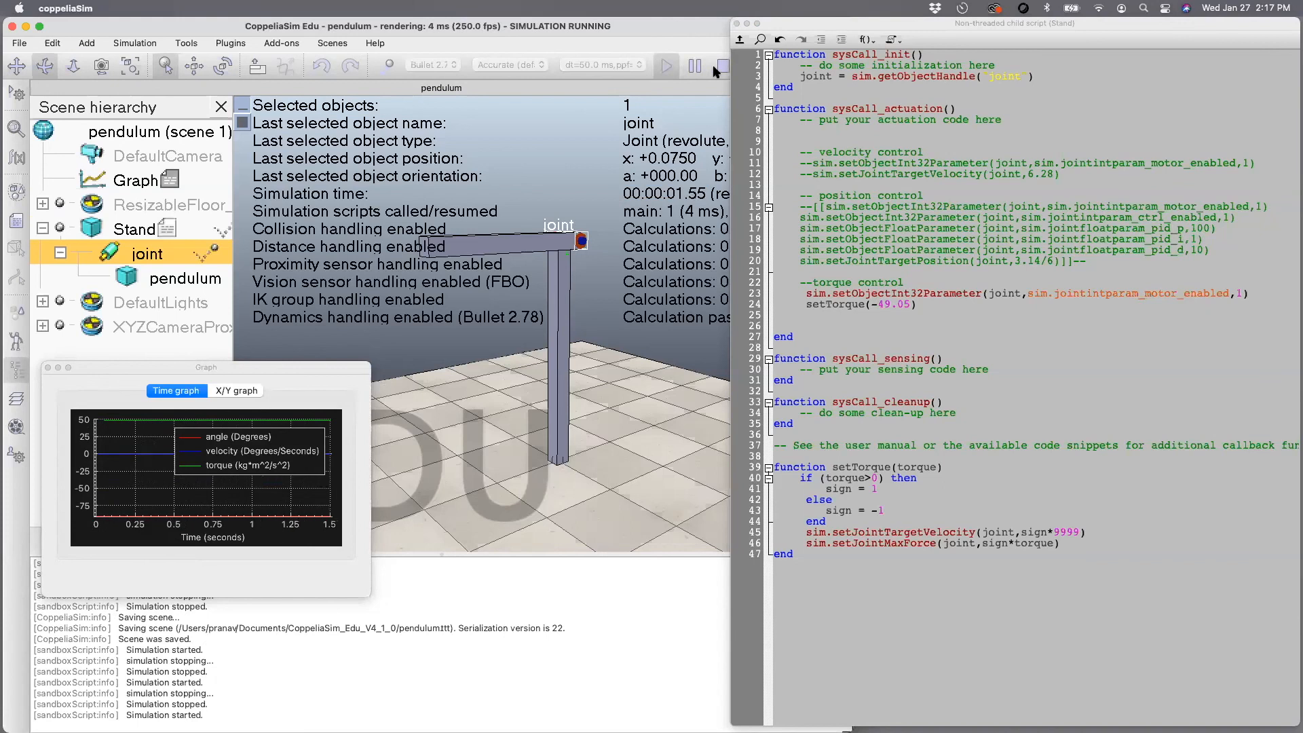
left_click(721, 65)
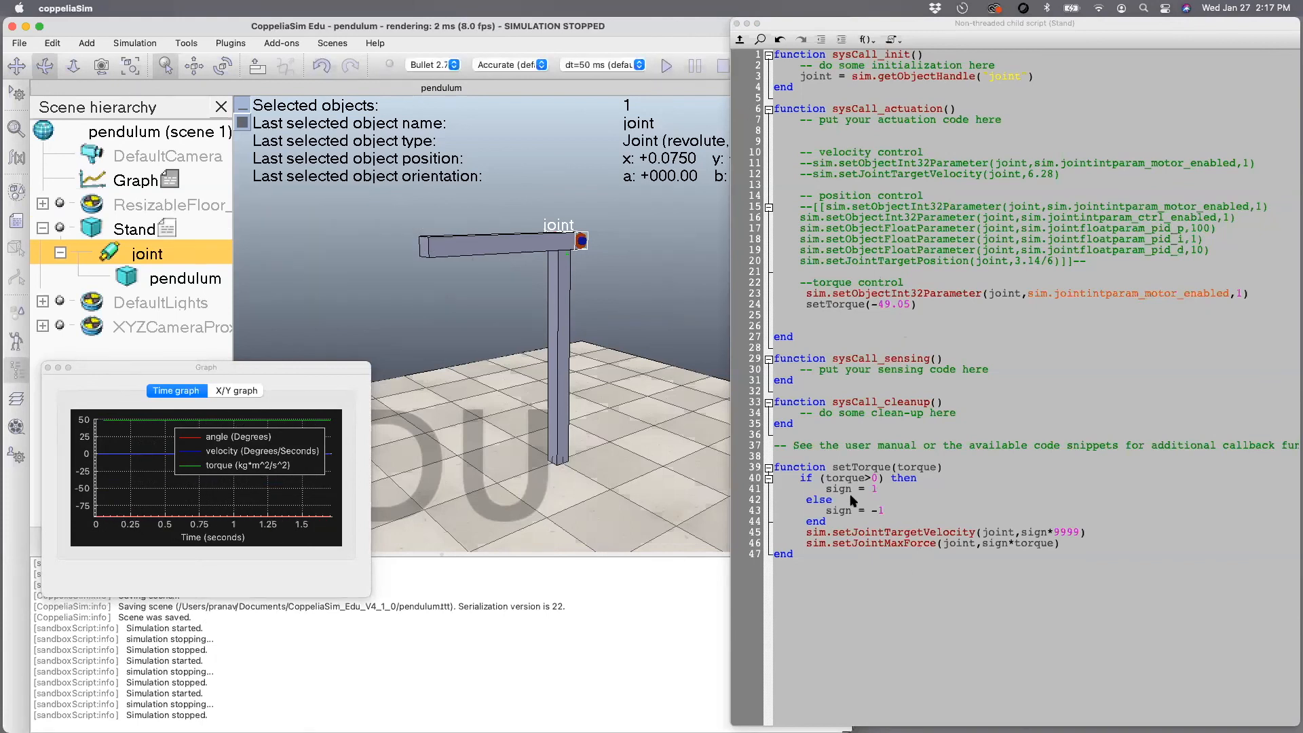